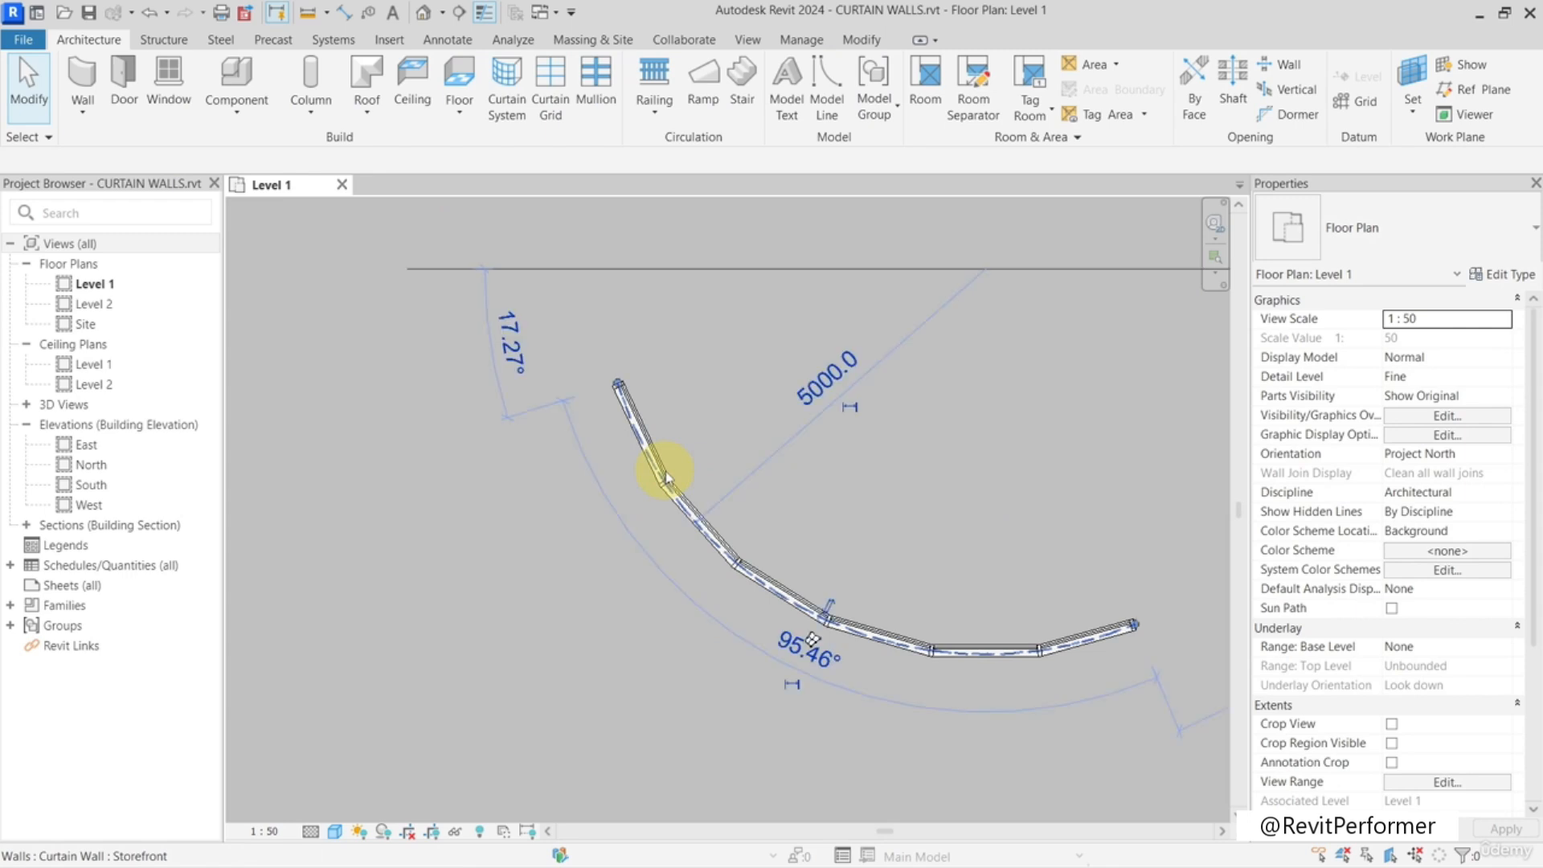
- Isolate the curved storefront wall in the 3D view with a selection box, focusing on its top edge
key("b")
key("x")
middle_click_drag(740, 594, 816, 693, "shift")
key("Escape")
middle_click_drag(930, 441, 747, 521, "shift")
scroll(747, 521, "up", 5)
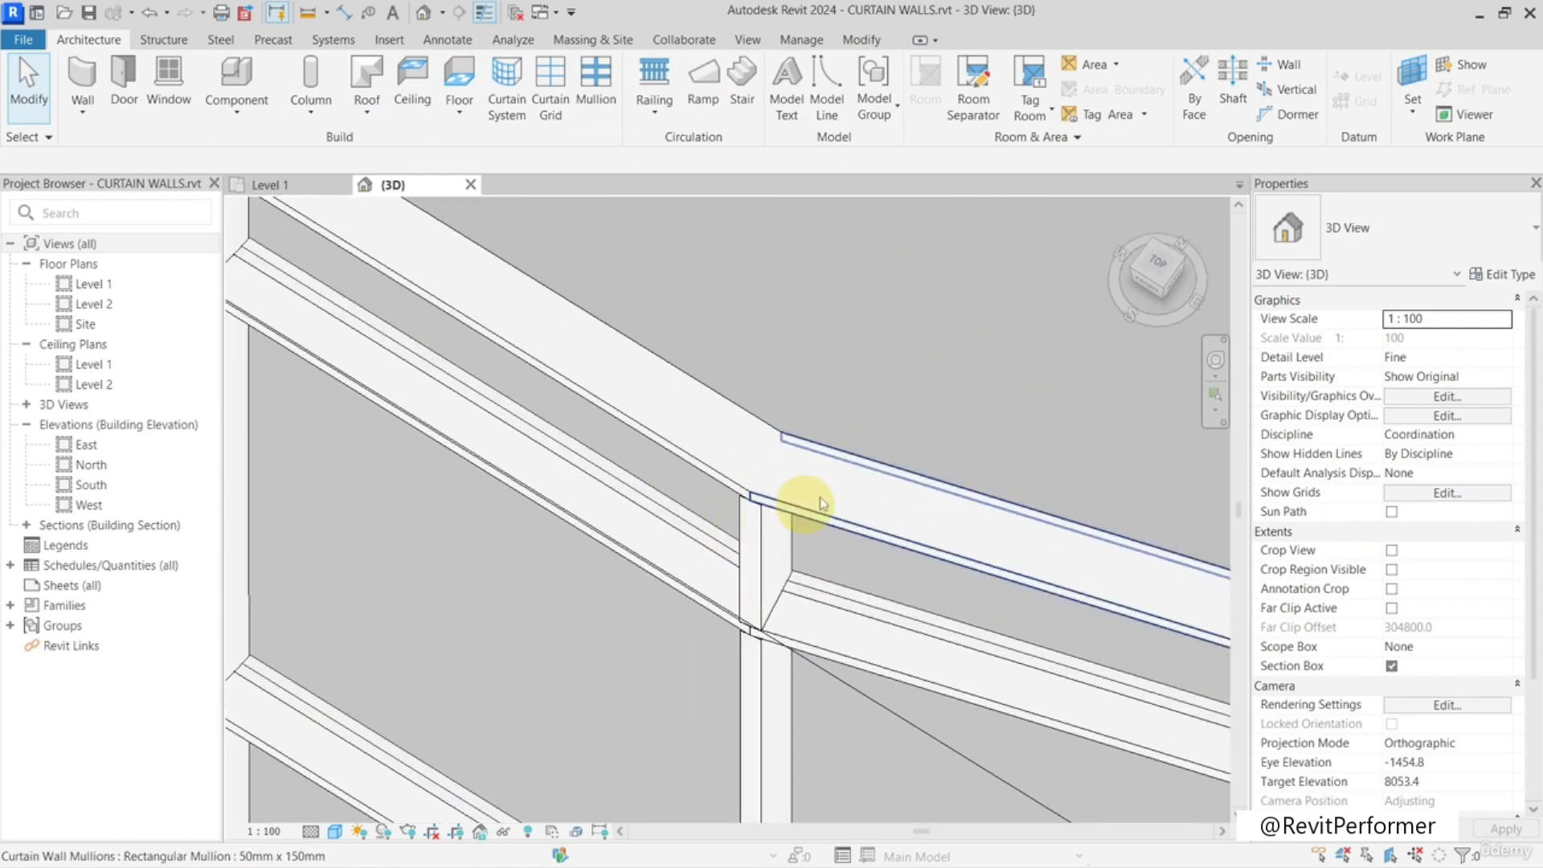
- Select the two adjoining top mullions at a bend of the curved wall to inspect their joint
left_click(775, 488)
key("Escape")
left_click(818, 509)
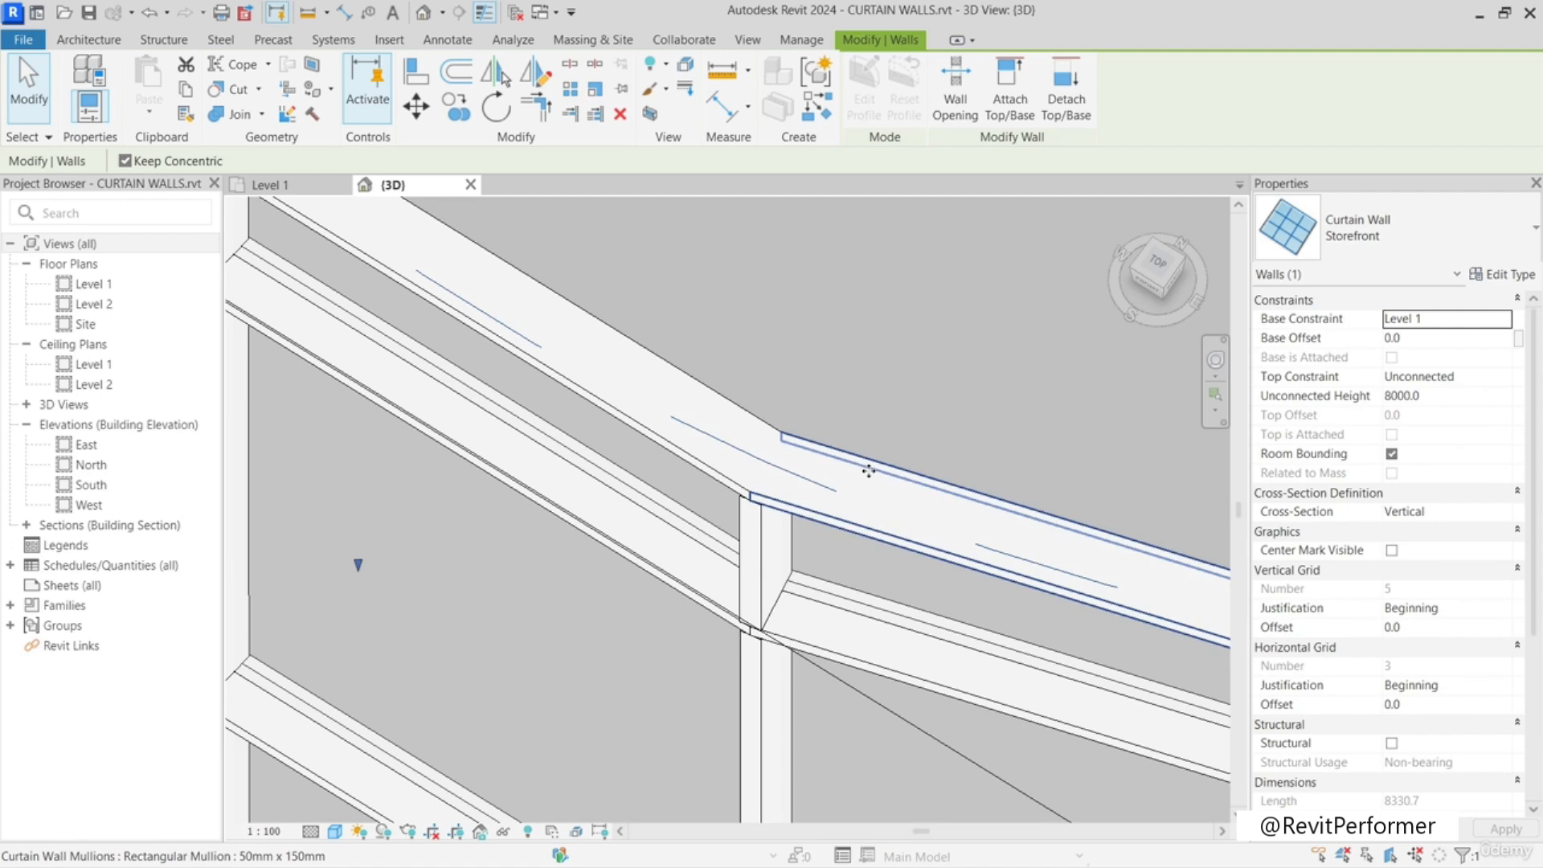
left_click(747, 425)
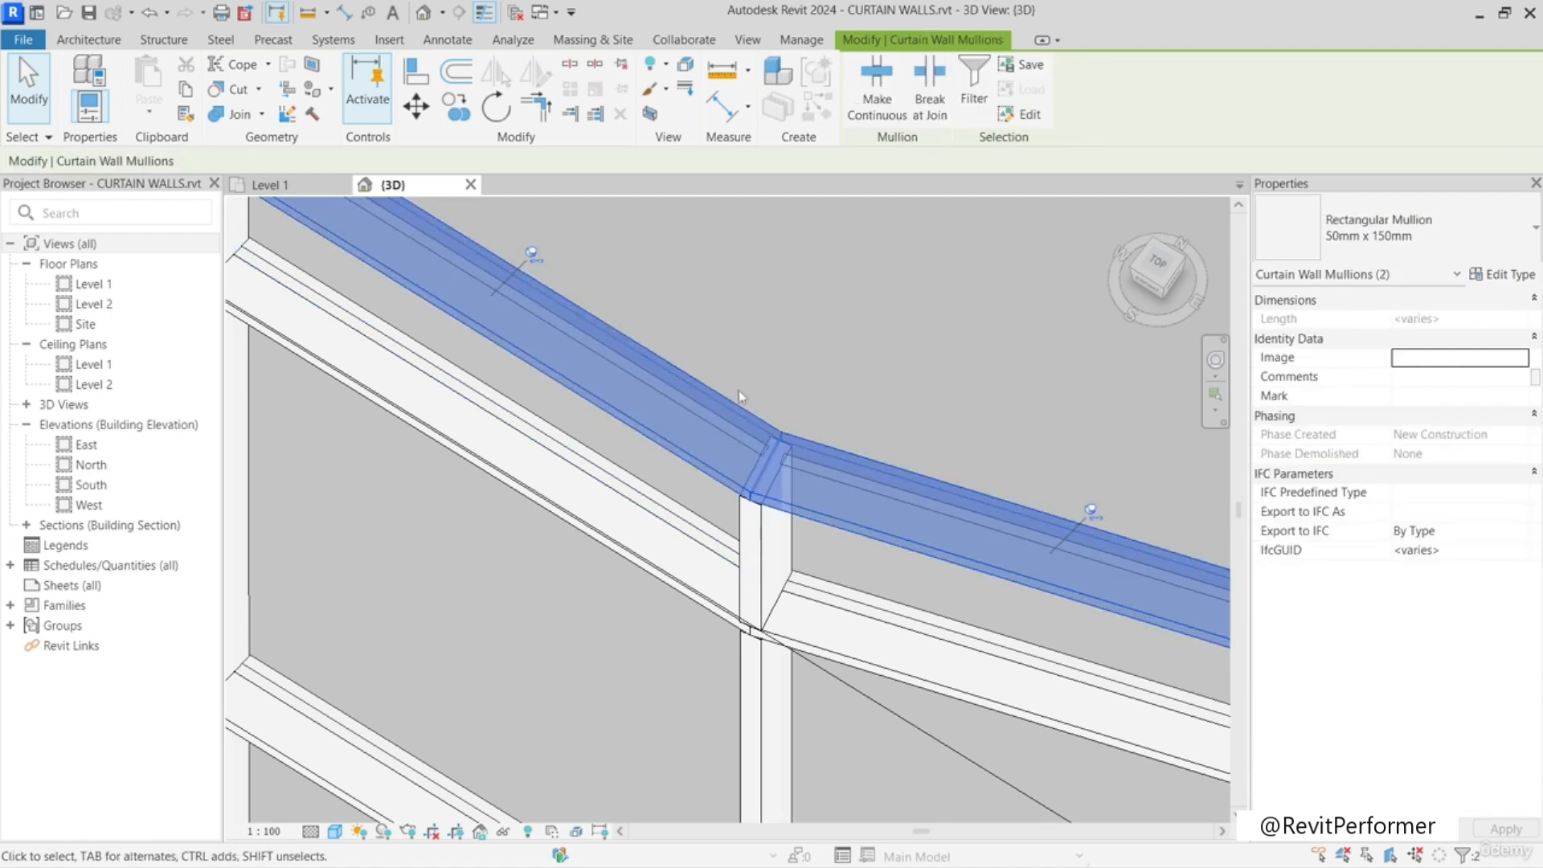
key("Escape")
- Try to change the vertical mullion at the last bend, below the upper horizontal mullion, to the L Mullion 1 type
left_click(767, 667)
middle_click_drag(767, 668, 810, 617, "shift")
scroll(793, 553, "up", 2)
mouse_move(793, 553)
middle_mouse_down()
mouse_move(835, 671)
mouse_move(797, 560)
middle_mouse_up()
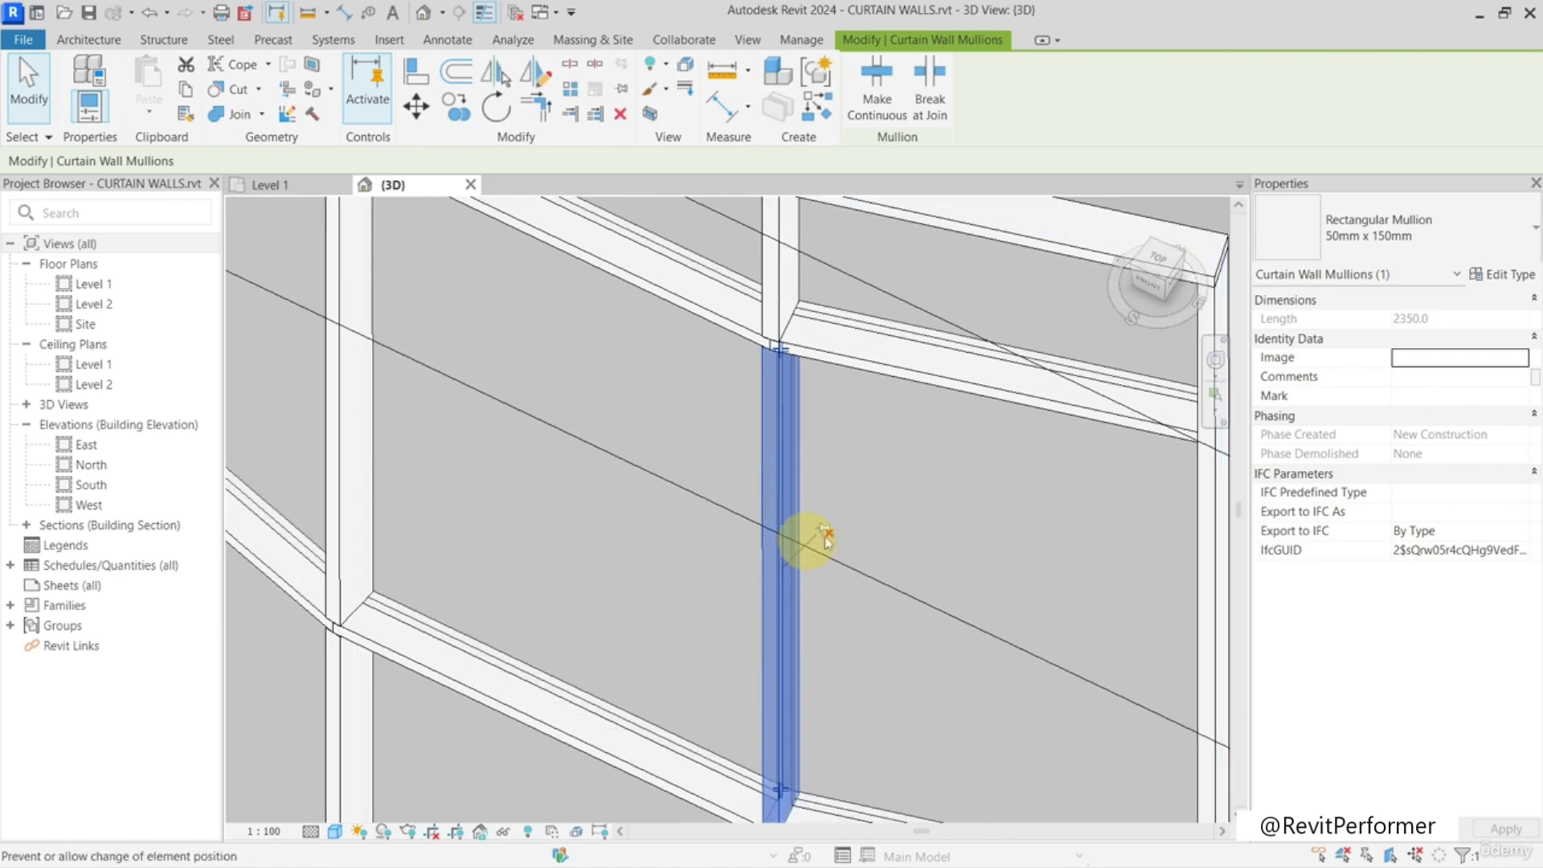
left_click(1409, 215)
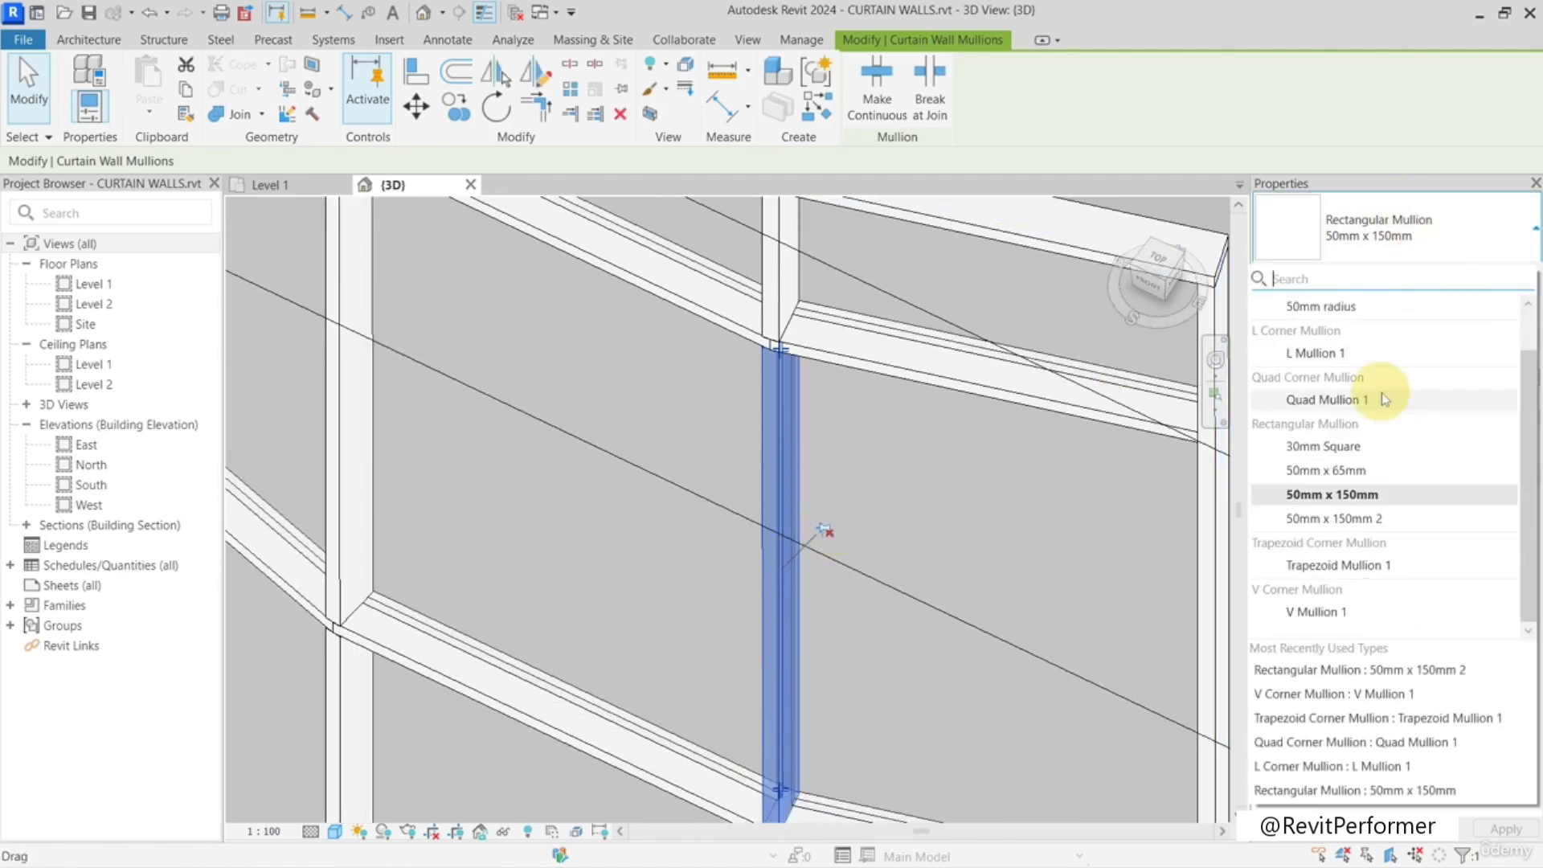
left_click(1366, 353)
middle_click_drag(967, 545, 520, 621, "shift")
left_click(937, 741)
middle_click_drag(937, 741, 791, 486, "shift")
left_click(795, 487)
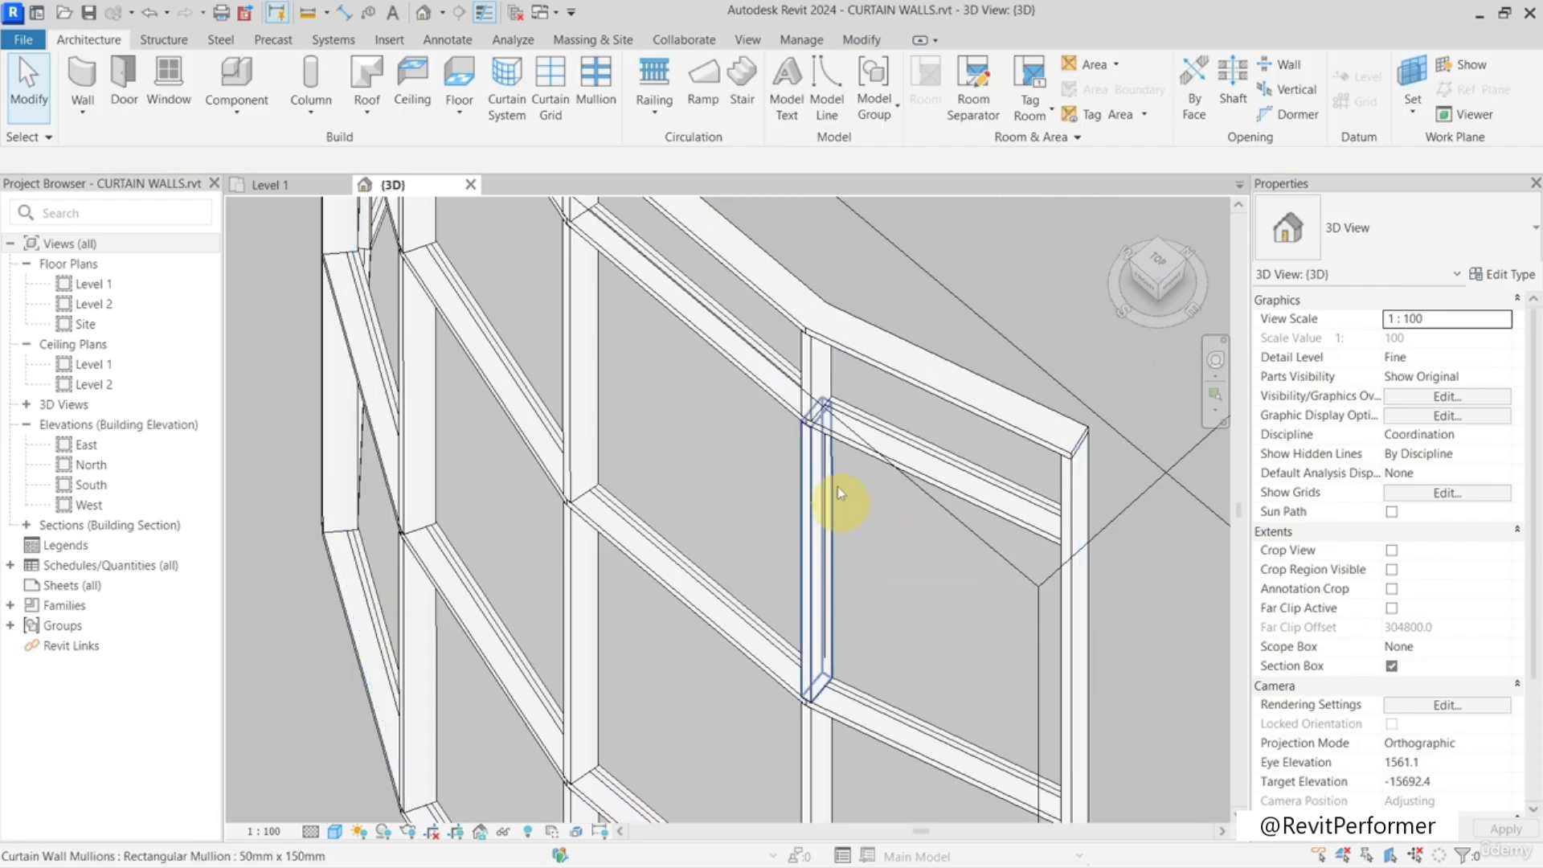
middle_click_drag(924, 386, 1034, 476, "shift")
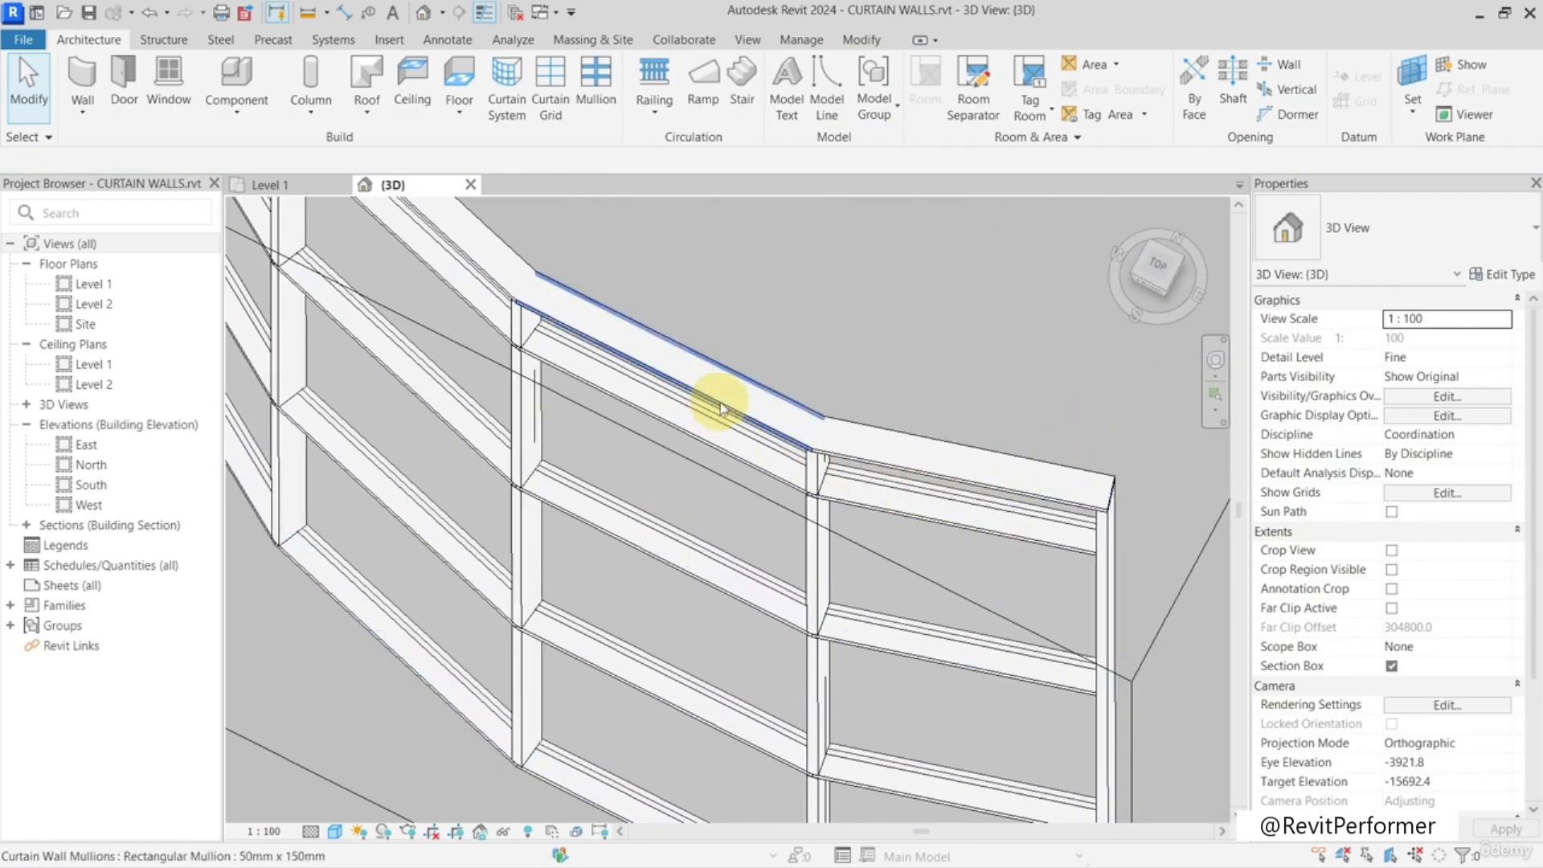
- Examine the individual top and bottom mullion segments along the curved storefront wall
left_click(906, 445)
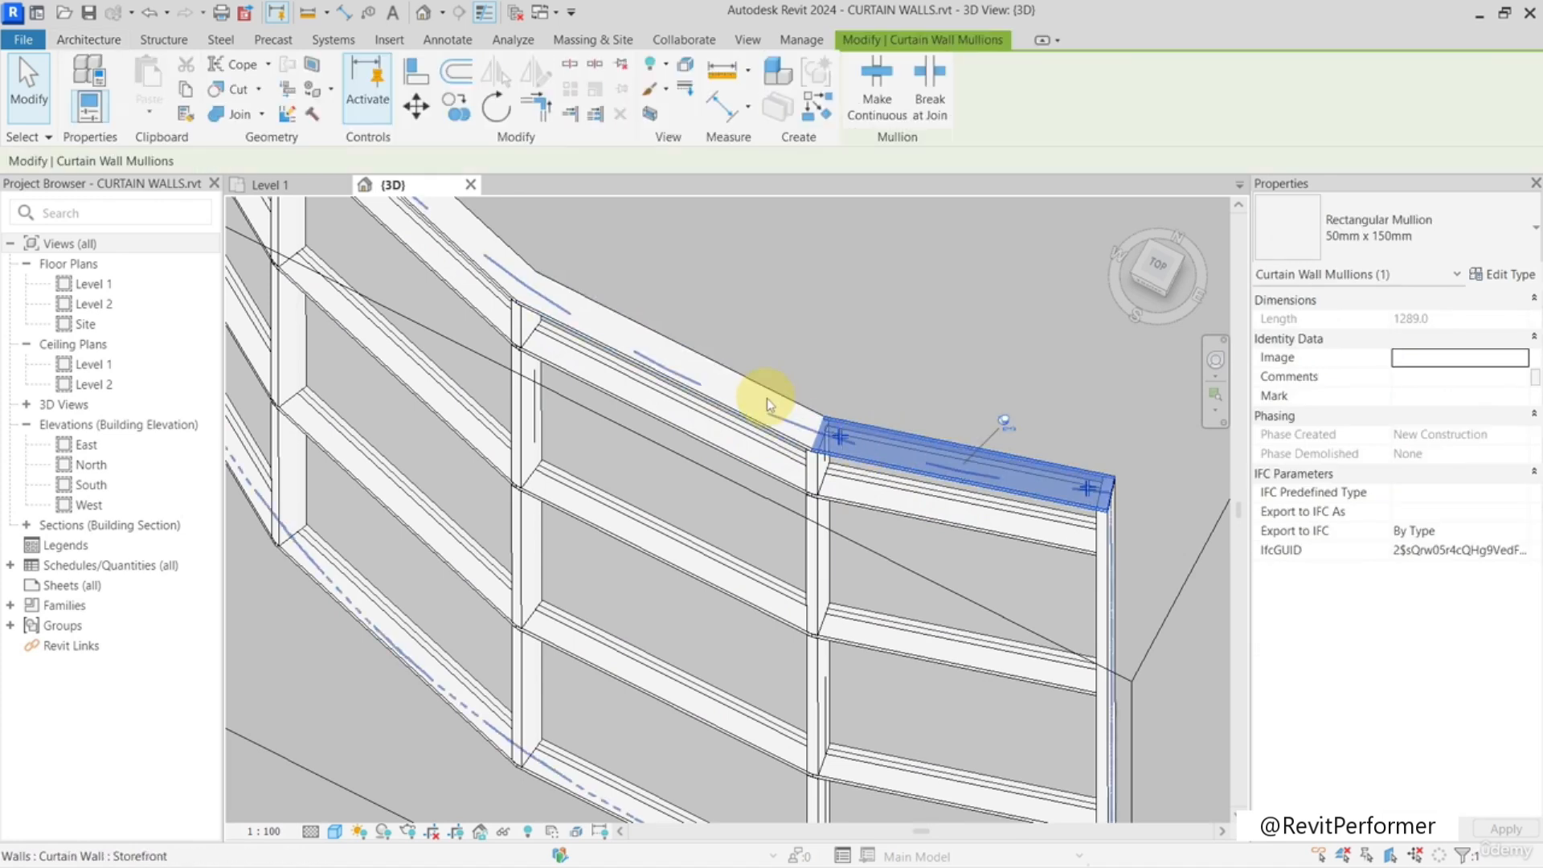
left_click(760, 398)
middle_click_drag(752, 461, 878, 672, "shift")
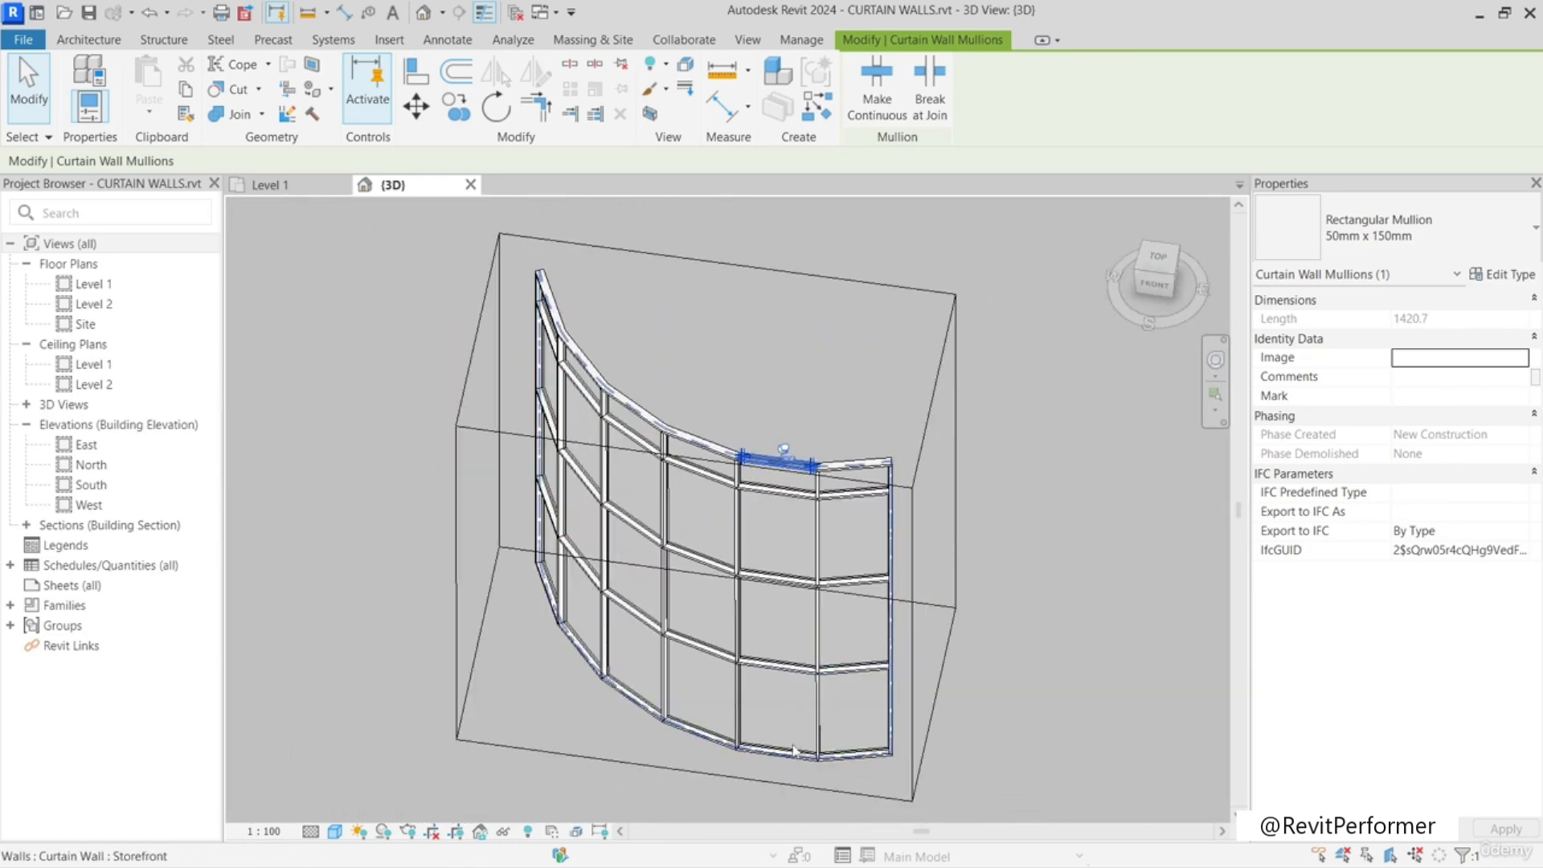
scroll(793, 750, "up", 5)
scroll(788, 751, "down", 4)
middle_click_drag(804, 752, 722, 698)
scroll(756, 494, "up", 4)
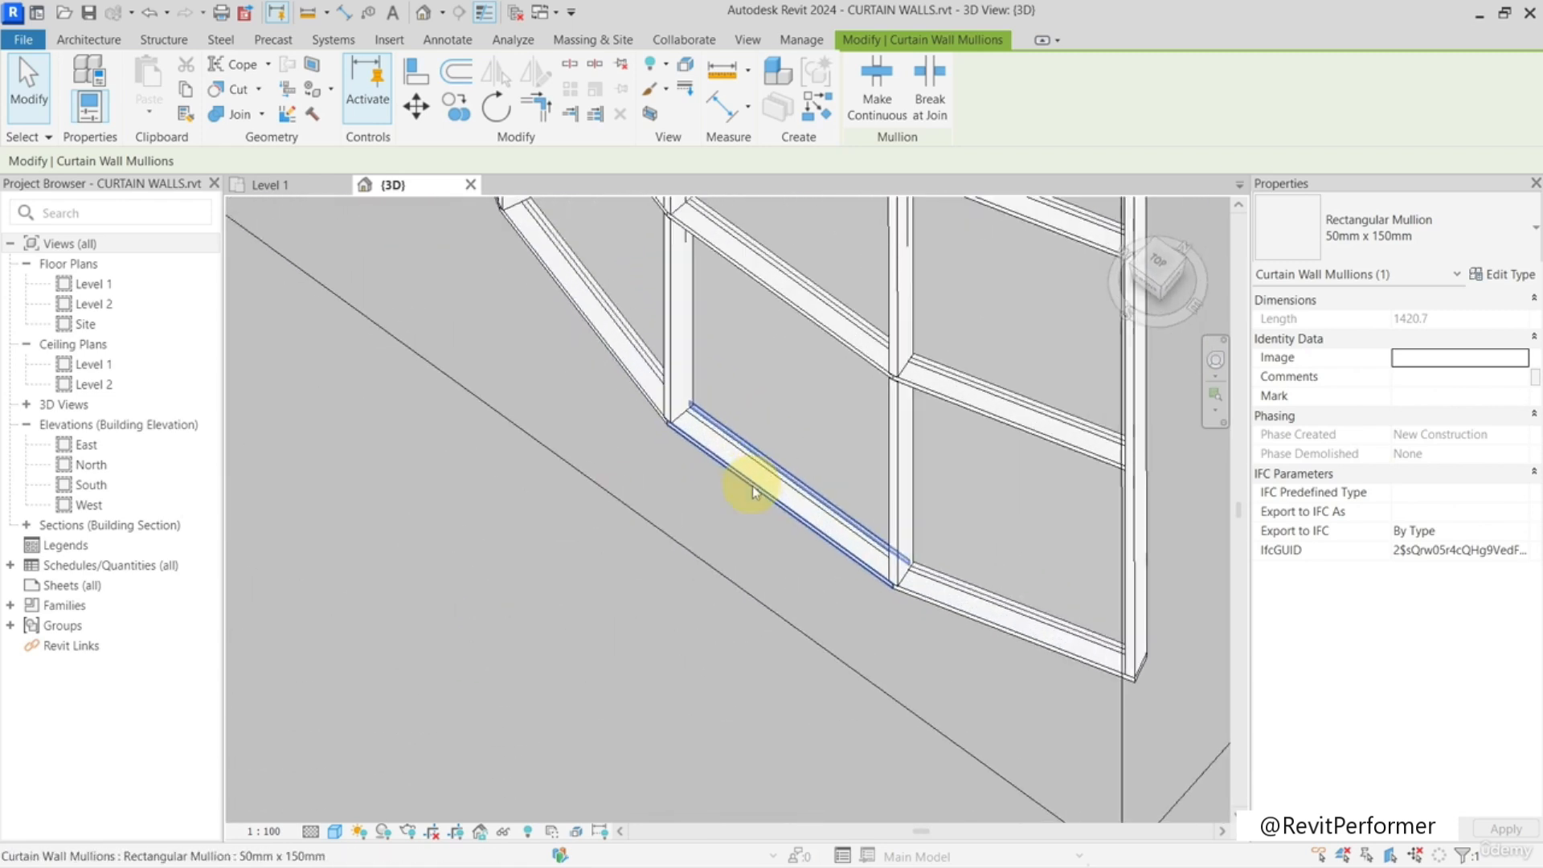
scroll(755, 492, "up", 3)
scroll(933, 527, "down", 4)
scroll(908, 515, "down", 3)
middle_click_drag(913, 465, 816, 568, "shift")
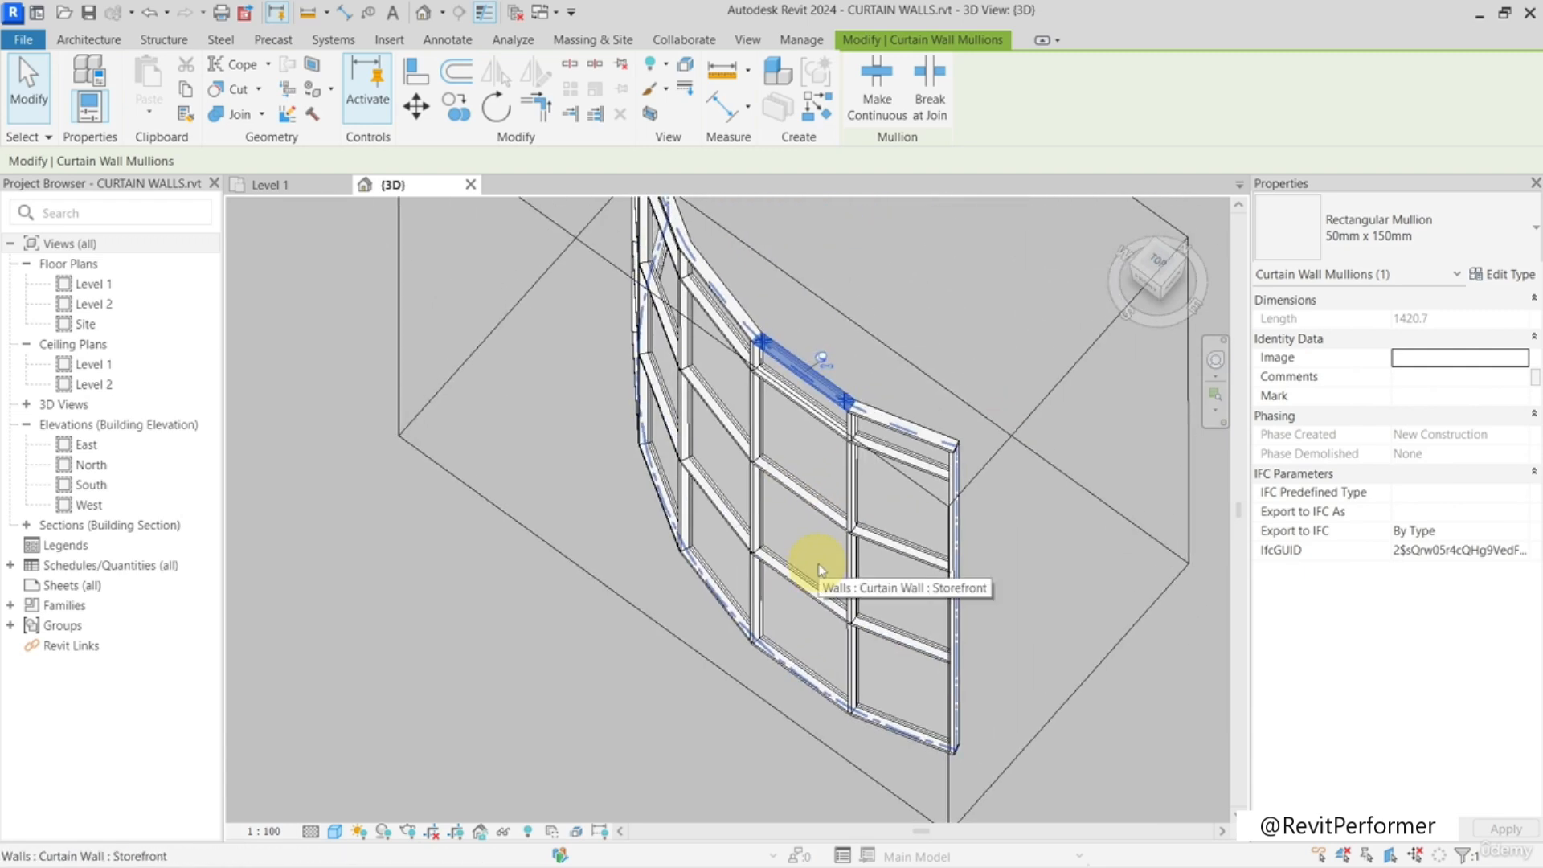
key("Escape")
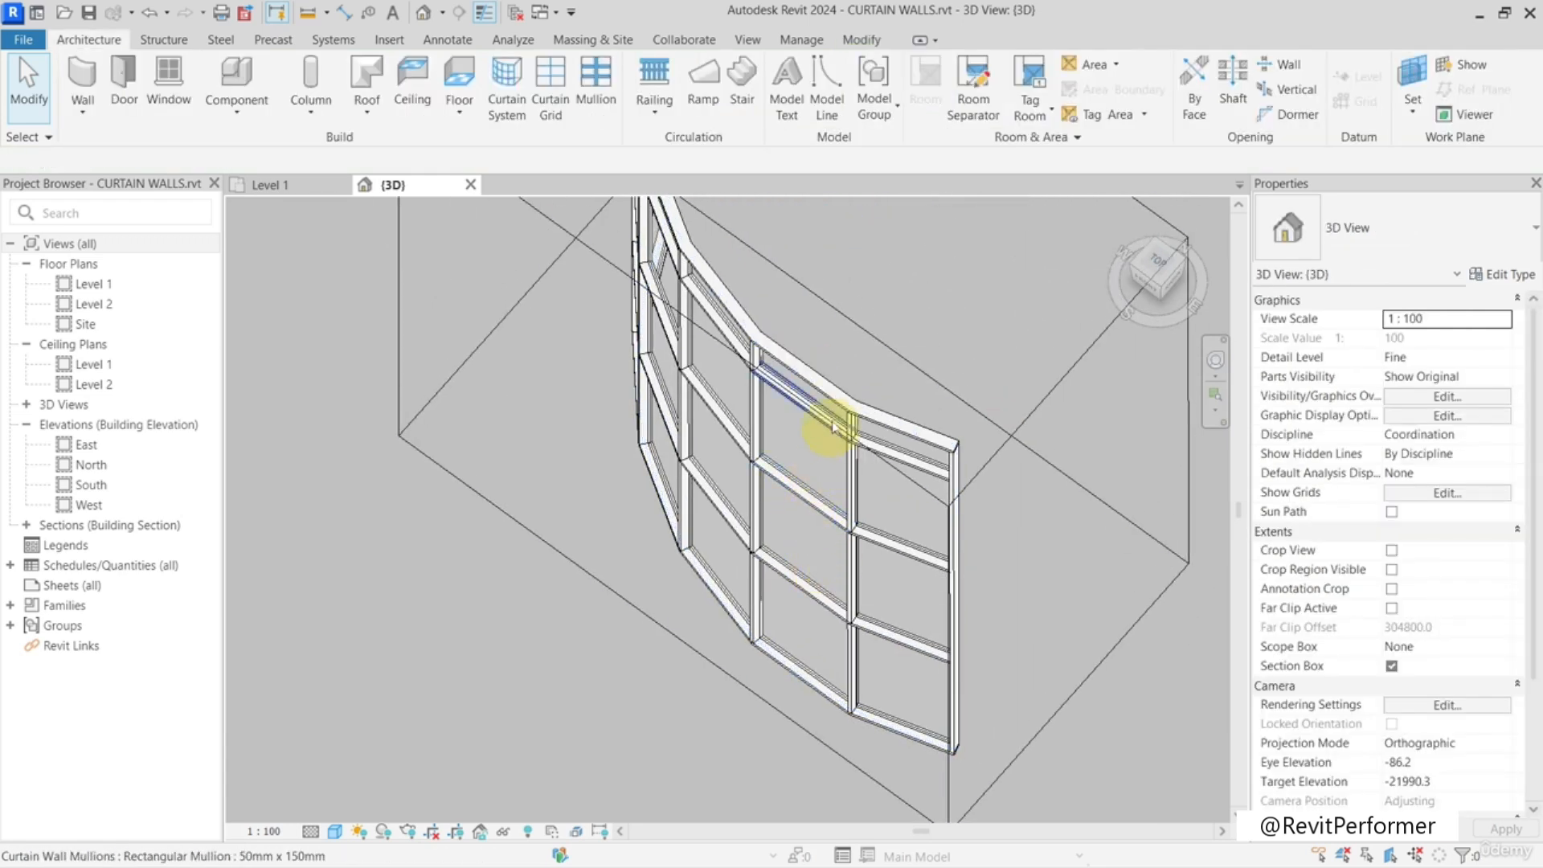
- Inspect the top mullion of the wall's end bay and the glazed panel in that bay
scroll(833, 425, "up", 3)
left_click(836, 414)
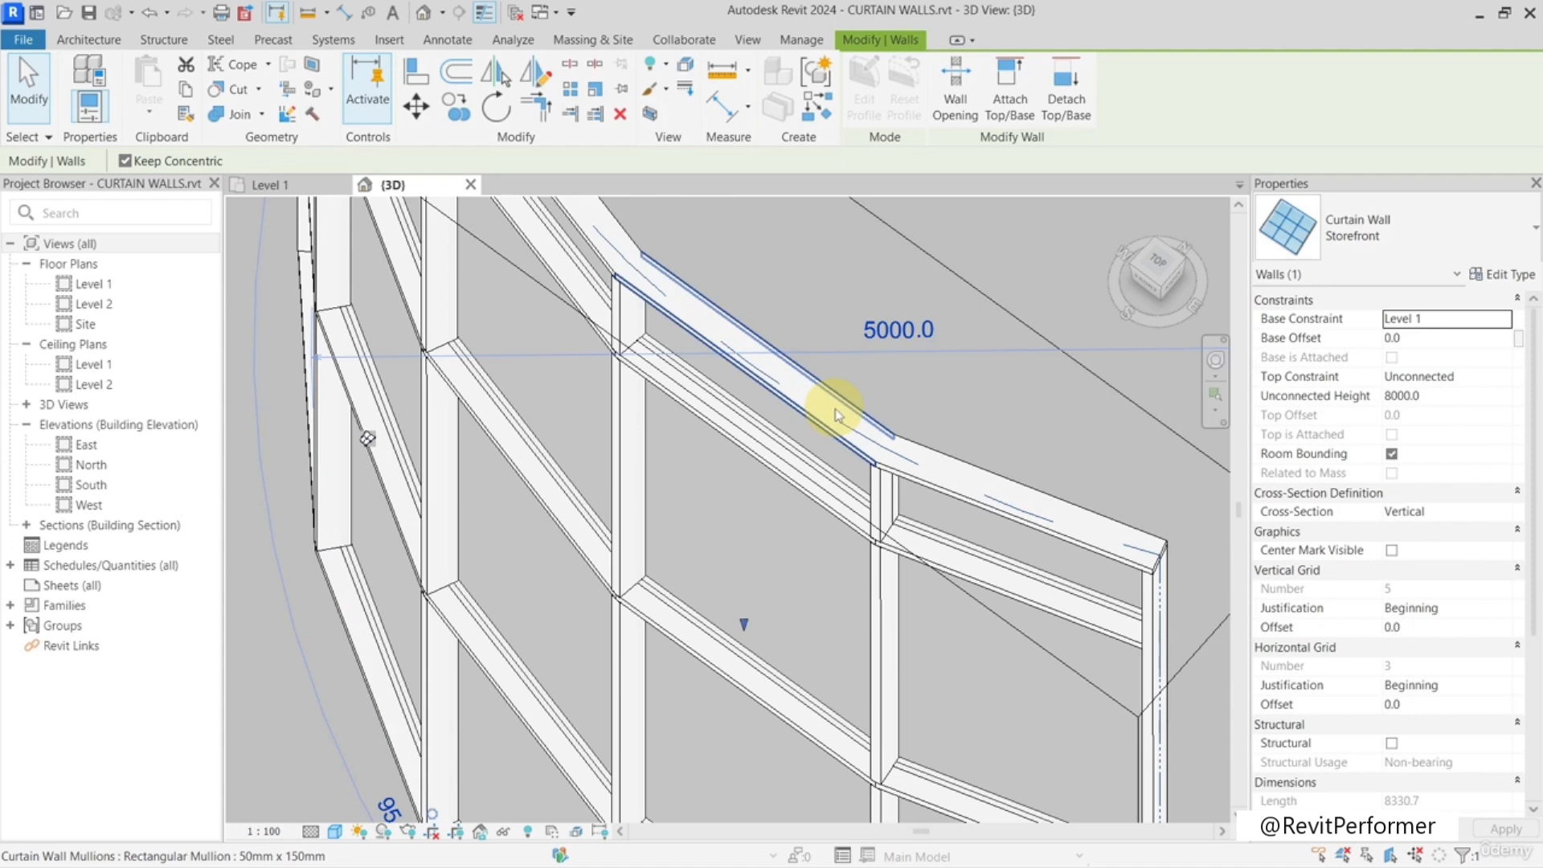
left_click(925, 438)
left_click(960, 474)
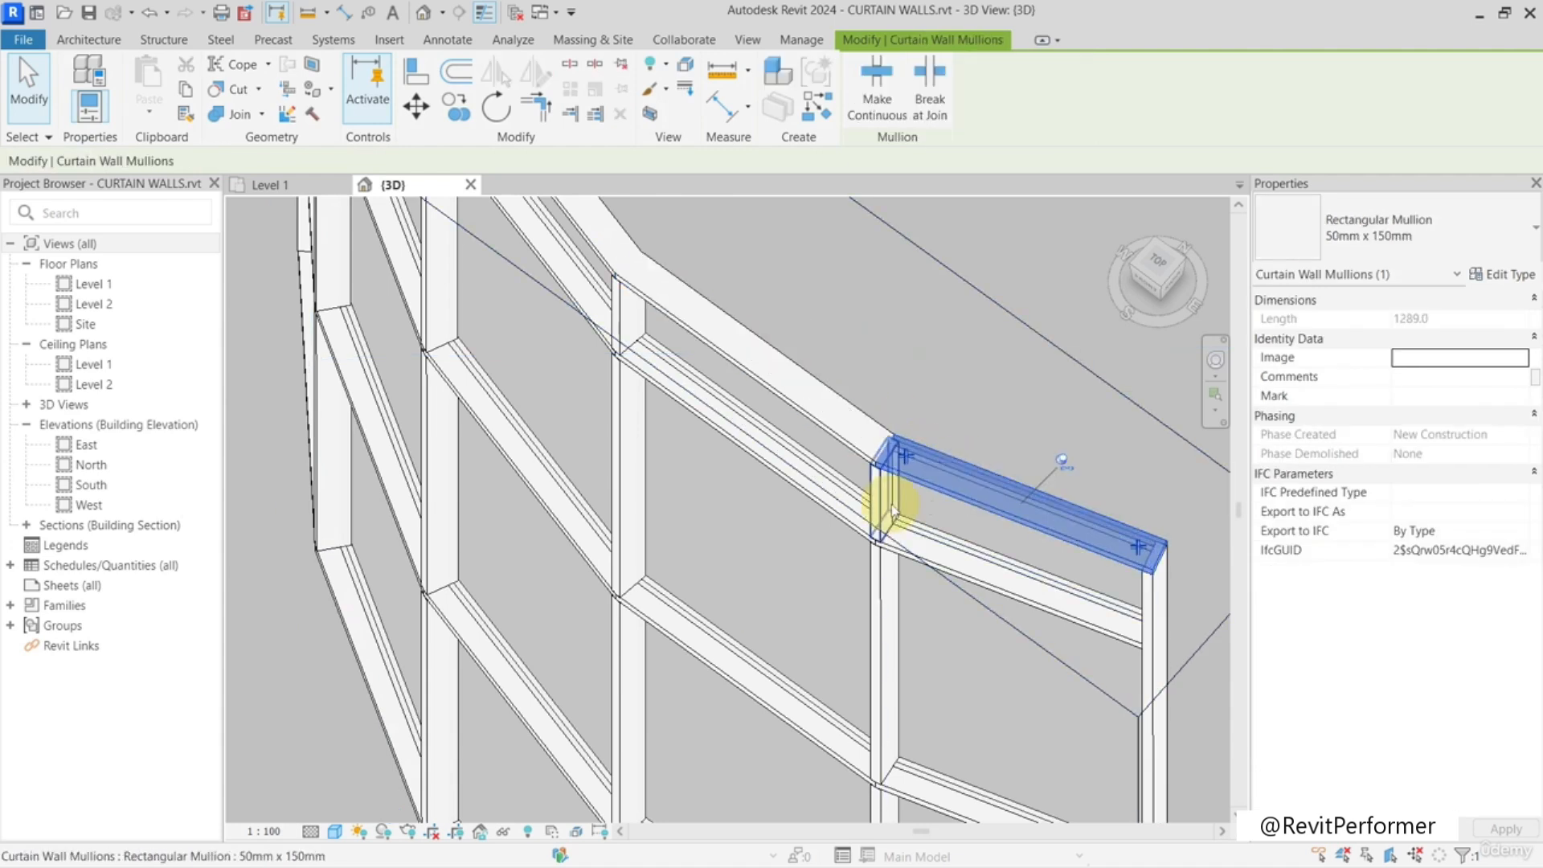
left_click(919, 637)
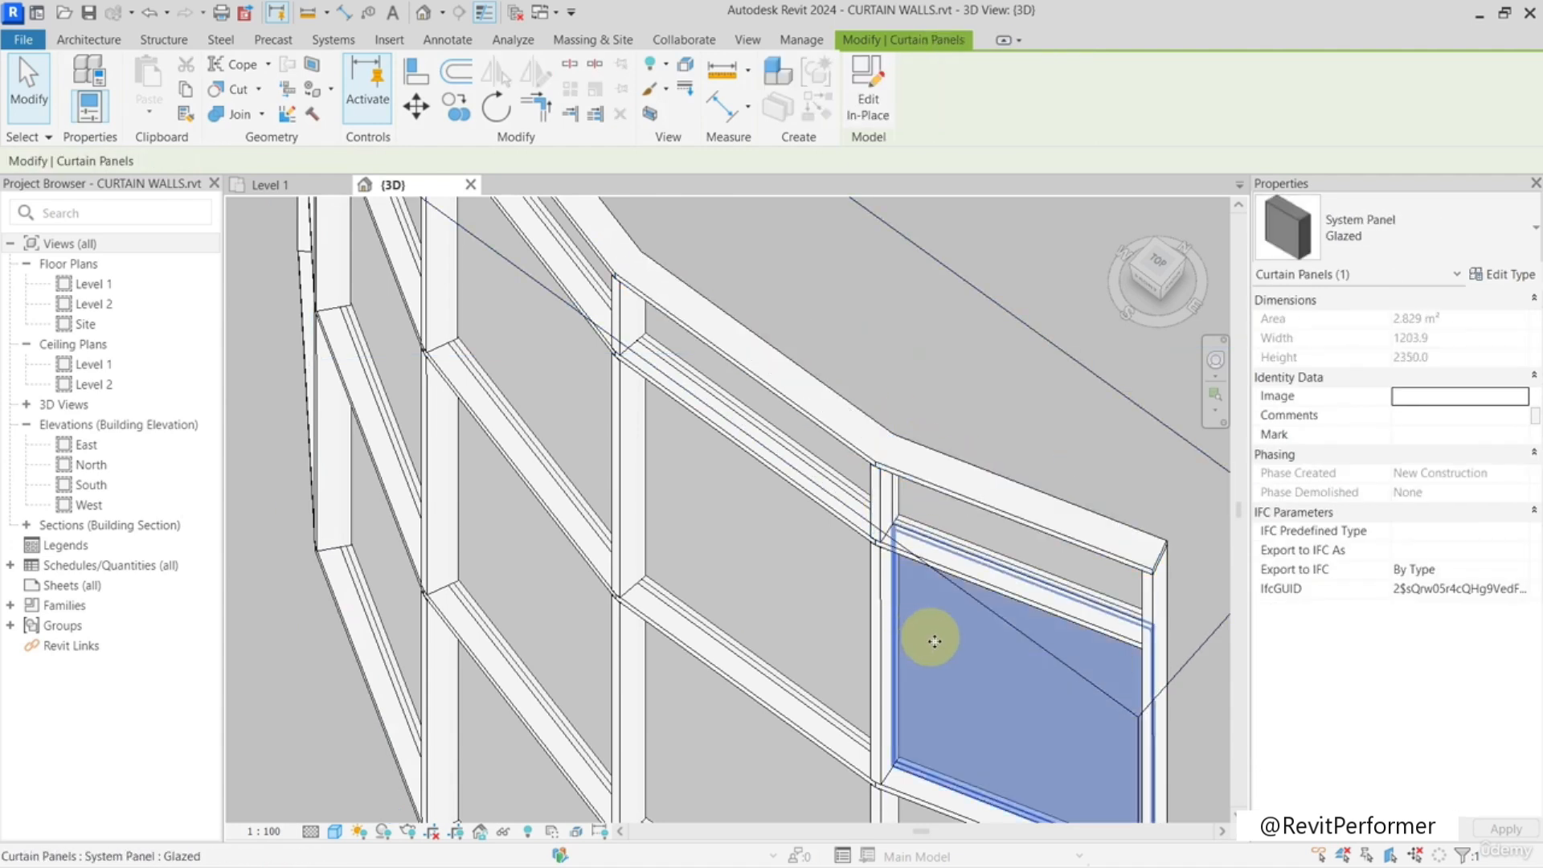
middle_click_drag(925, 639, 862, 601, "shift")
scroll(862, 600, "up", 2)
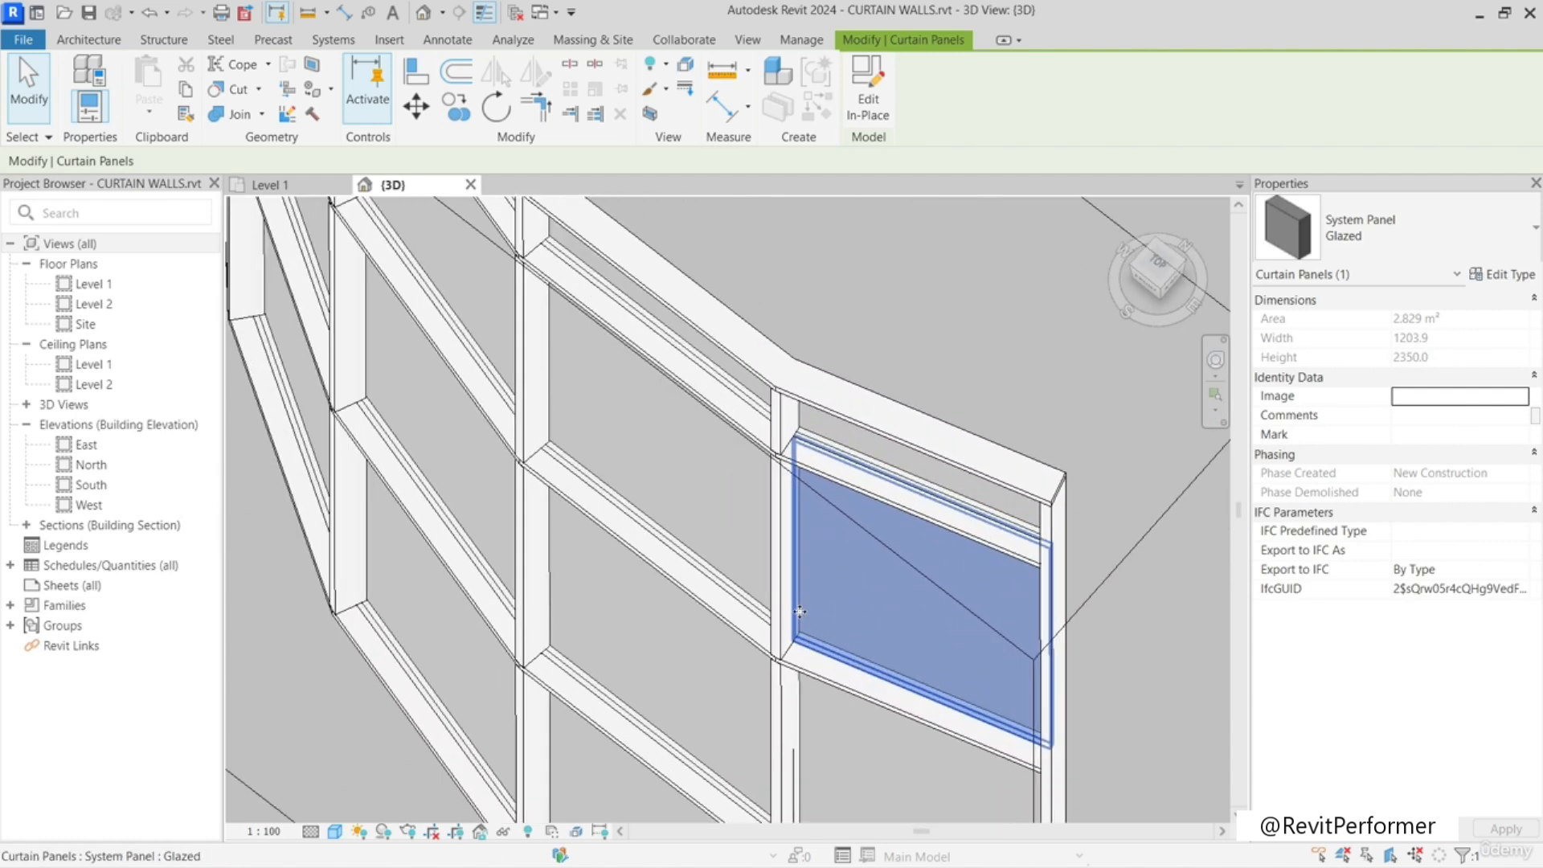
- Change the curved wall's type from Storefront to Curtain Wall, deleting the mullions that are no longer type-driven
left_click(713, 536)
scroll(712, 535, "down", 5)
middle_click_drag(706, 534, 876, 514, "shift")
left_click(877, 533)
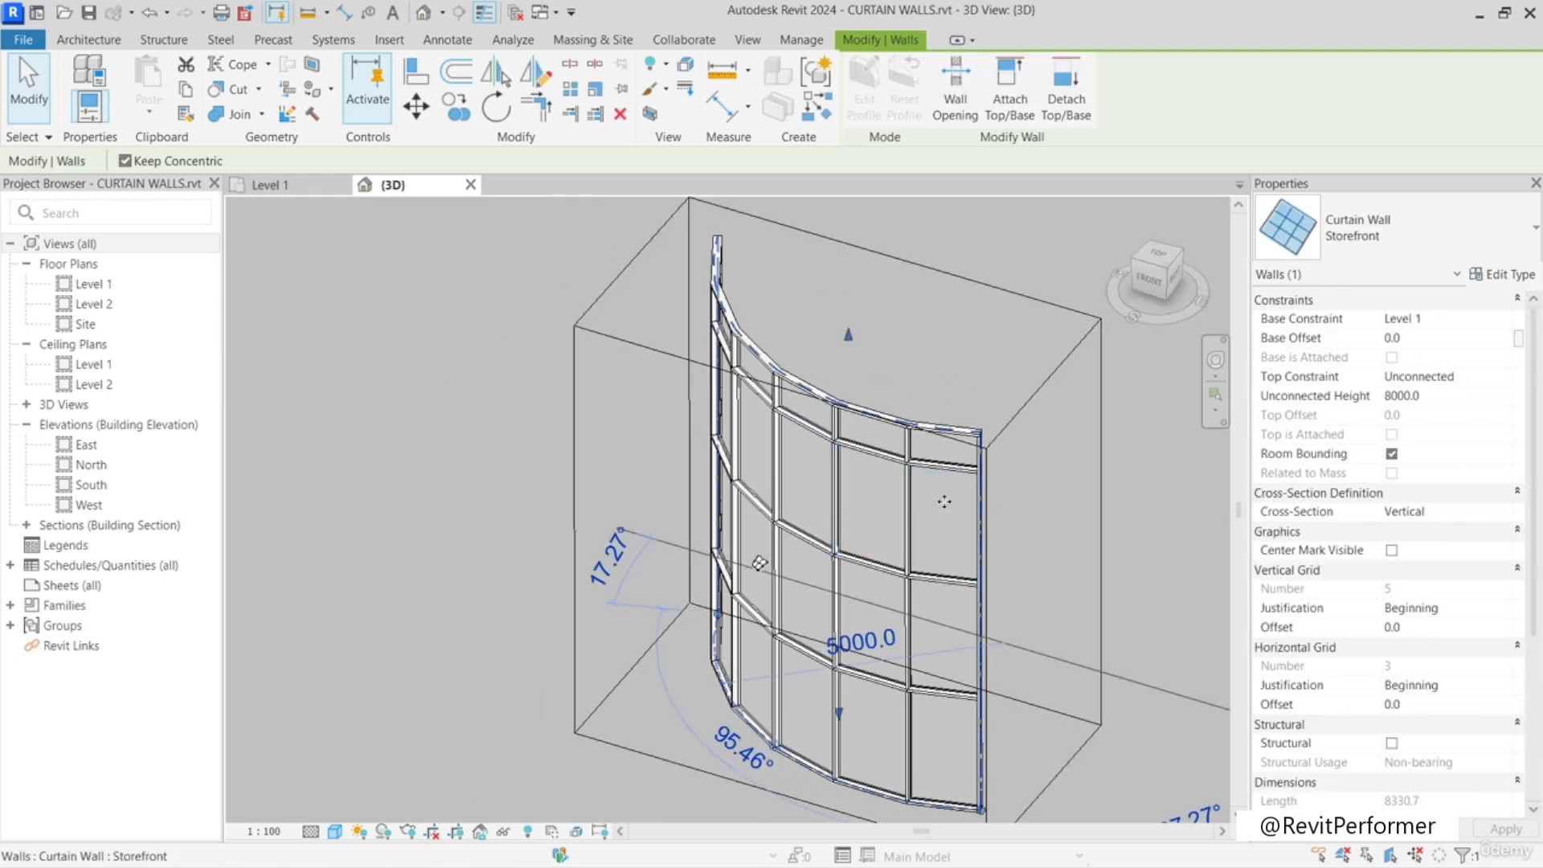
left_click(1414, 237)
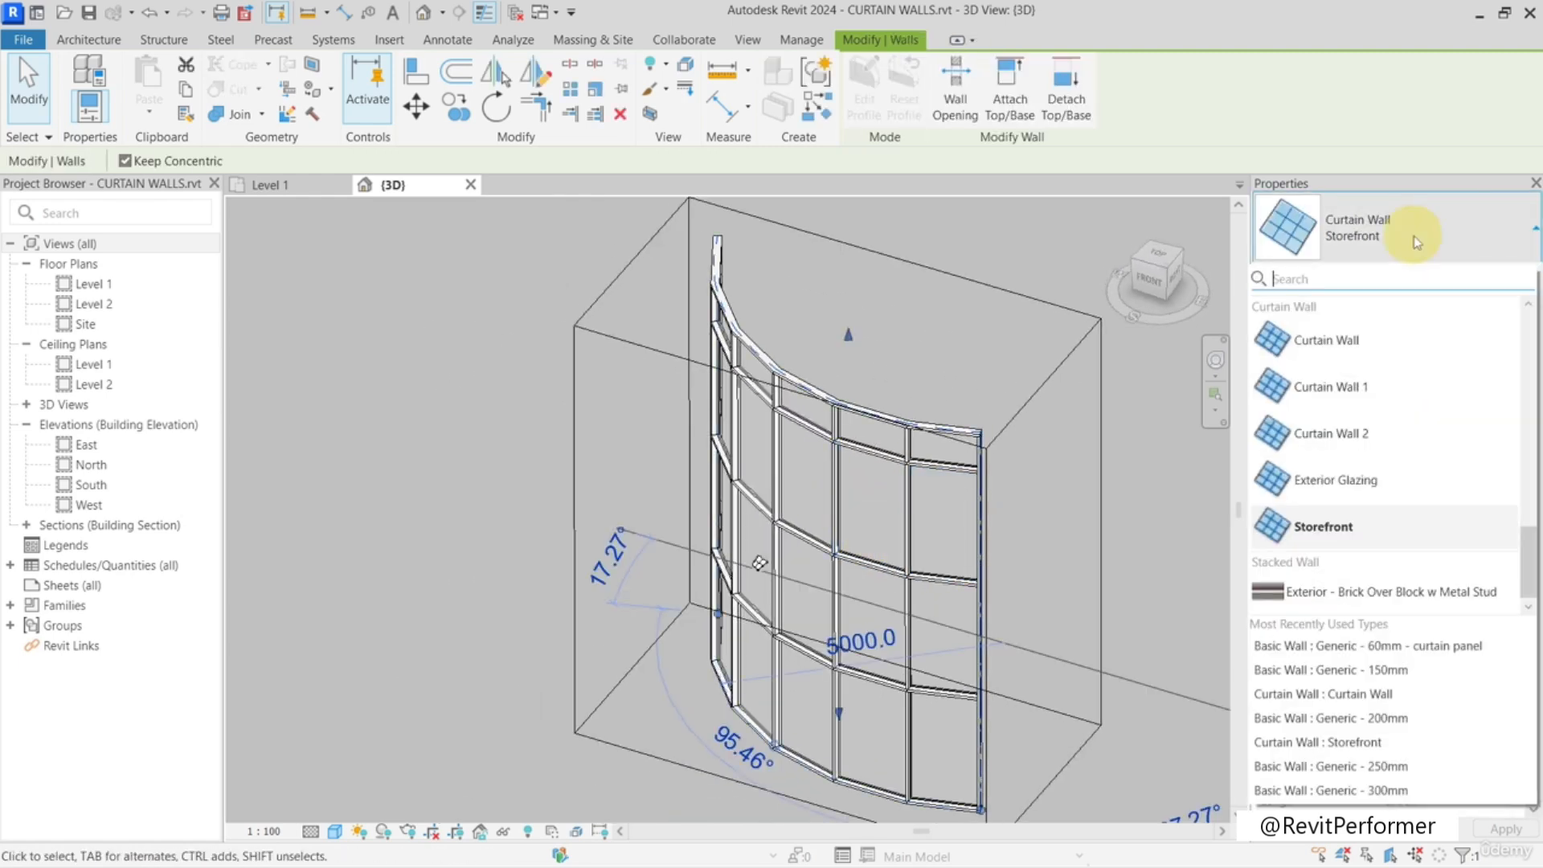
left_click(1394, 336)
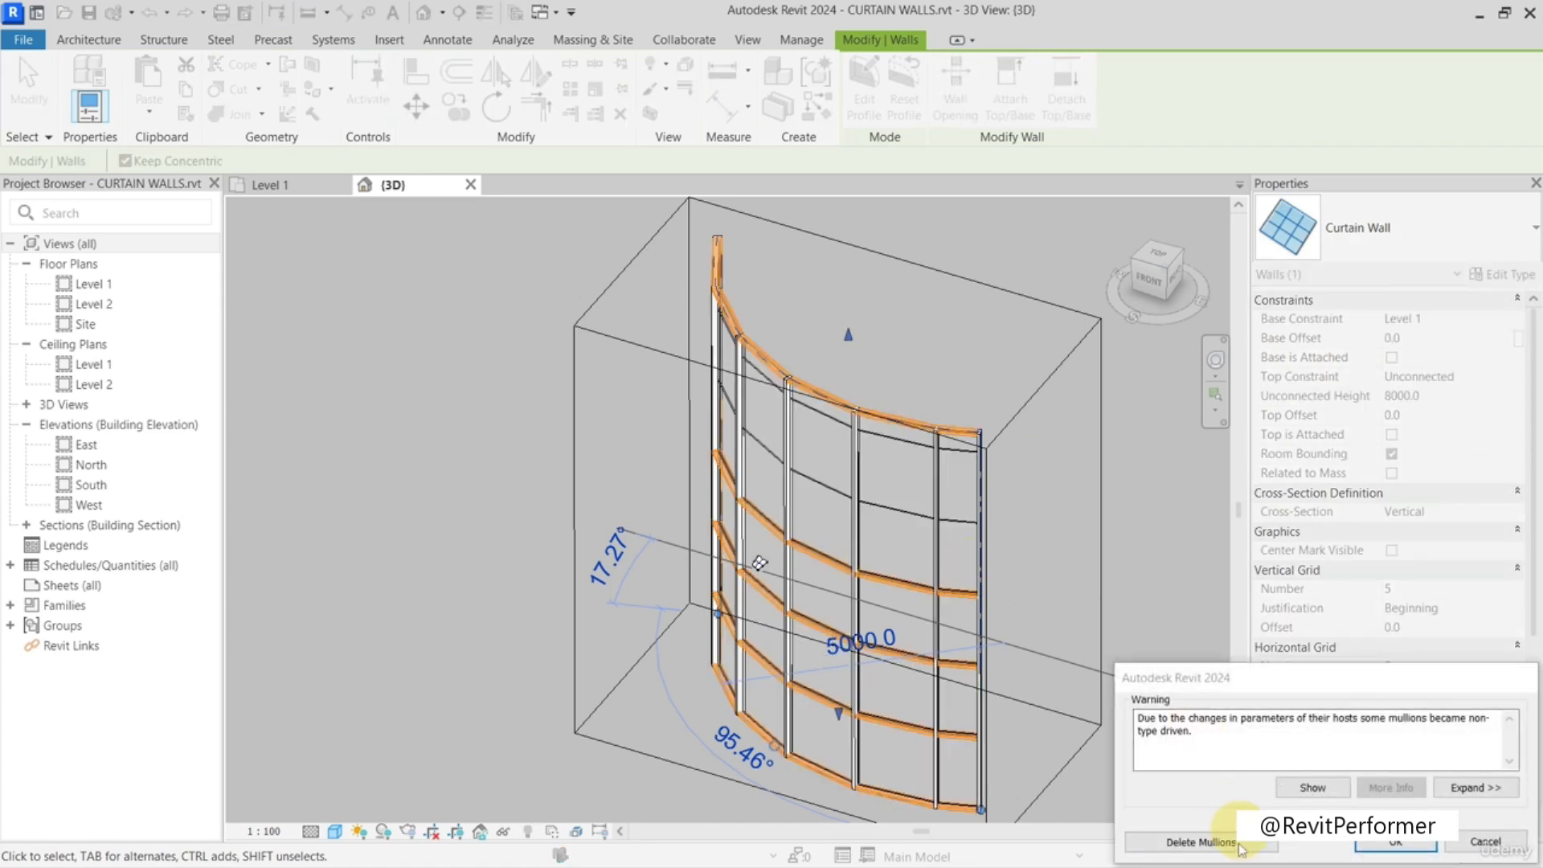
left_click(1234, 849)
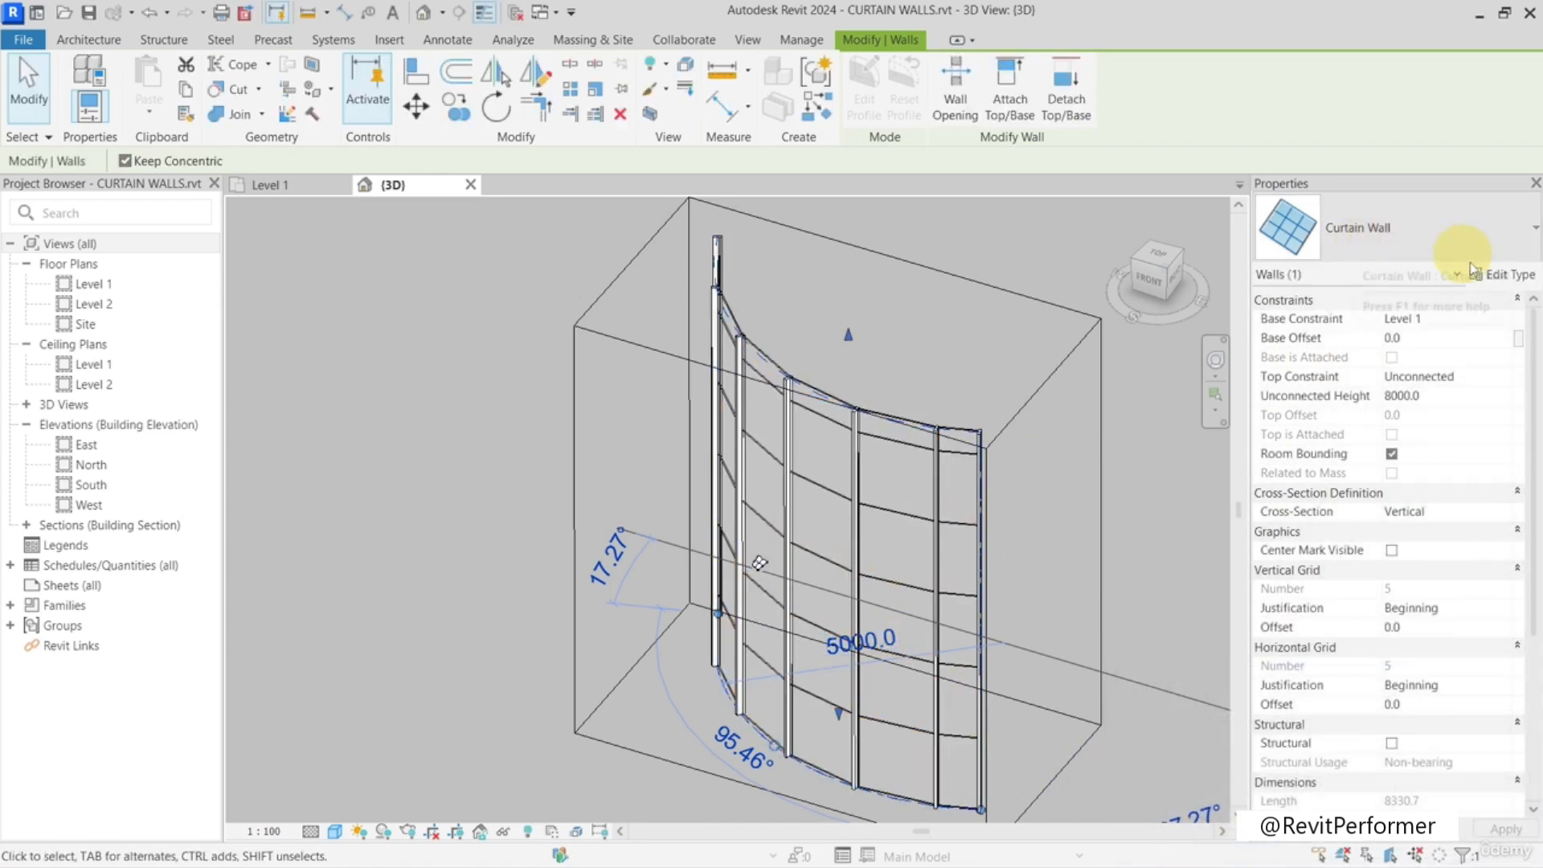
- Set the Curtain Wall type's vertical and horizontal grid layouts to None and delete the type-generated gridlines
left_click(1489, 274)
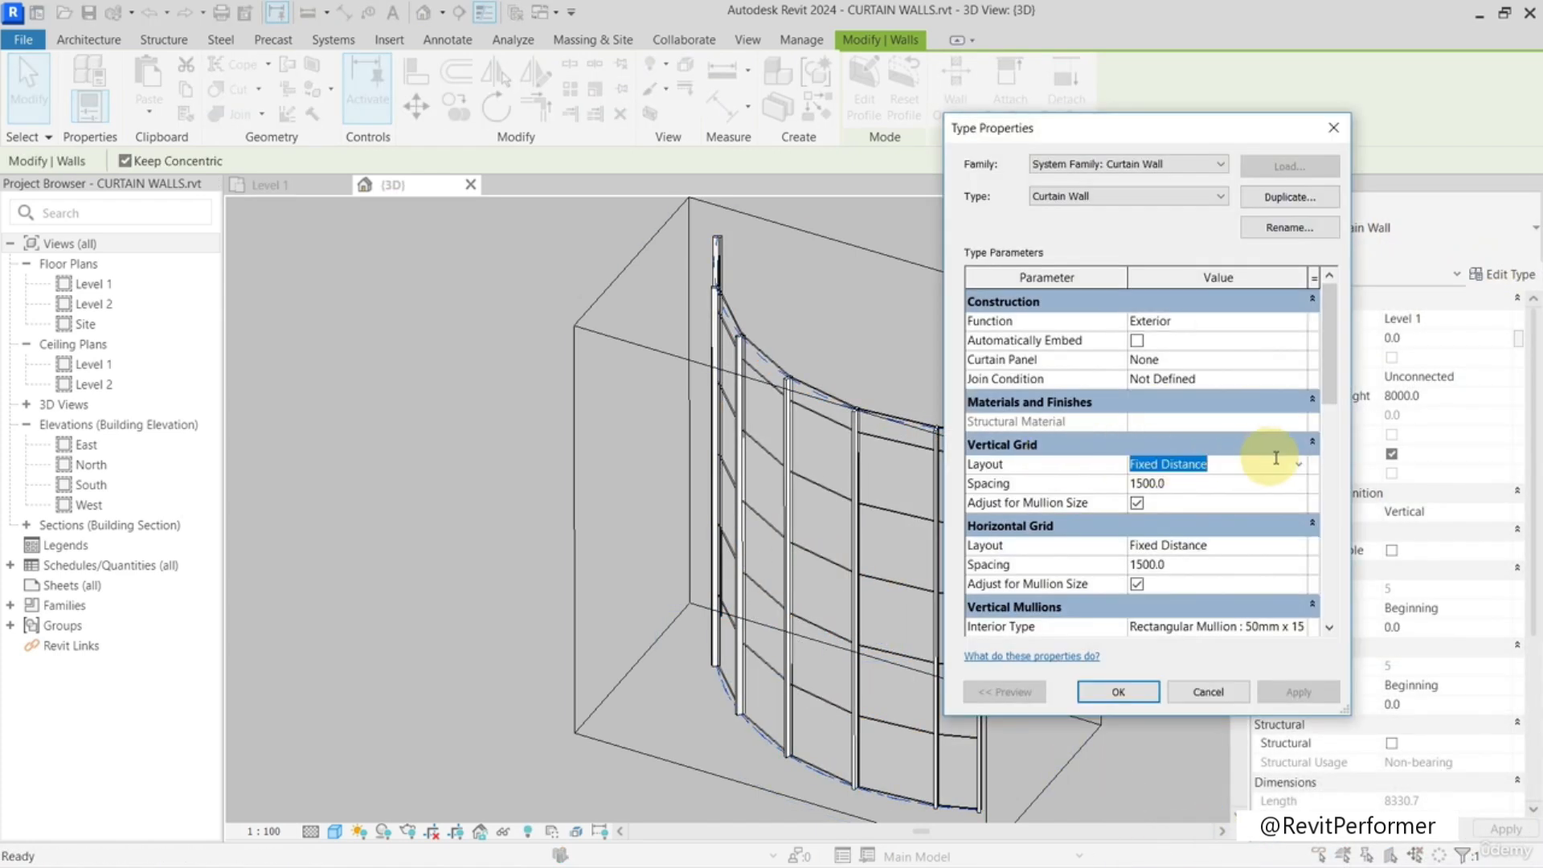
left_click(1300, 470)
left_click(1242, 477)
left_click(1299, 545)
left_click(1238, 560)
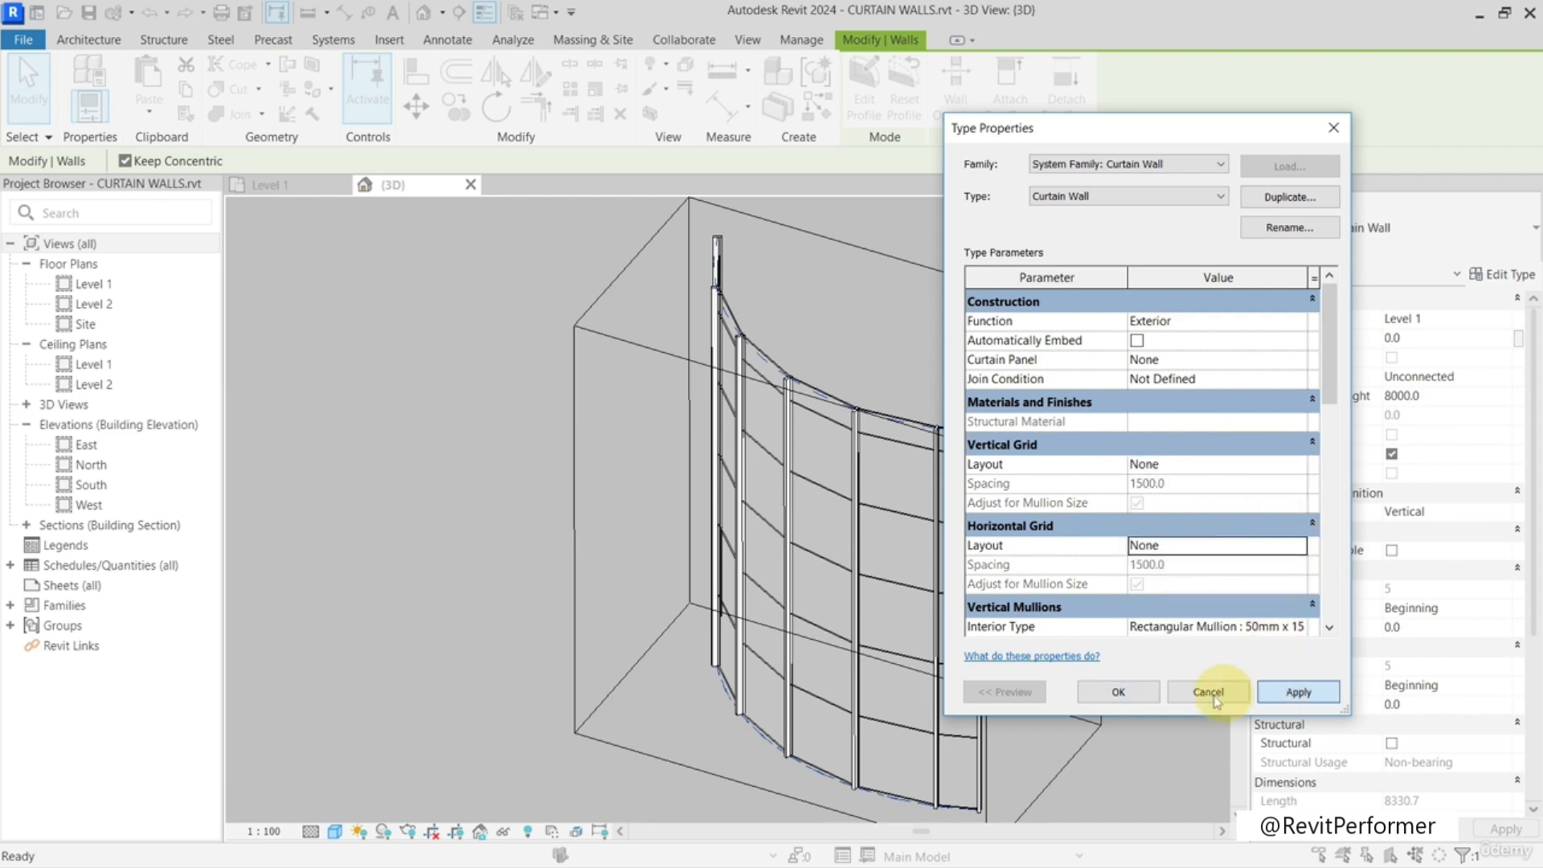
left_click(1141, 699)
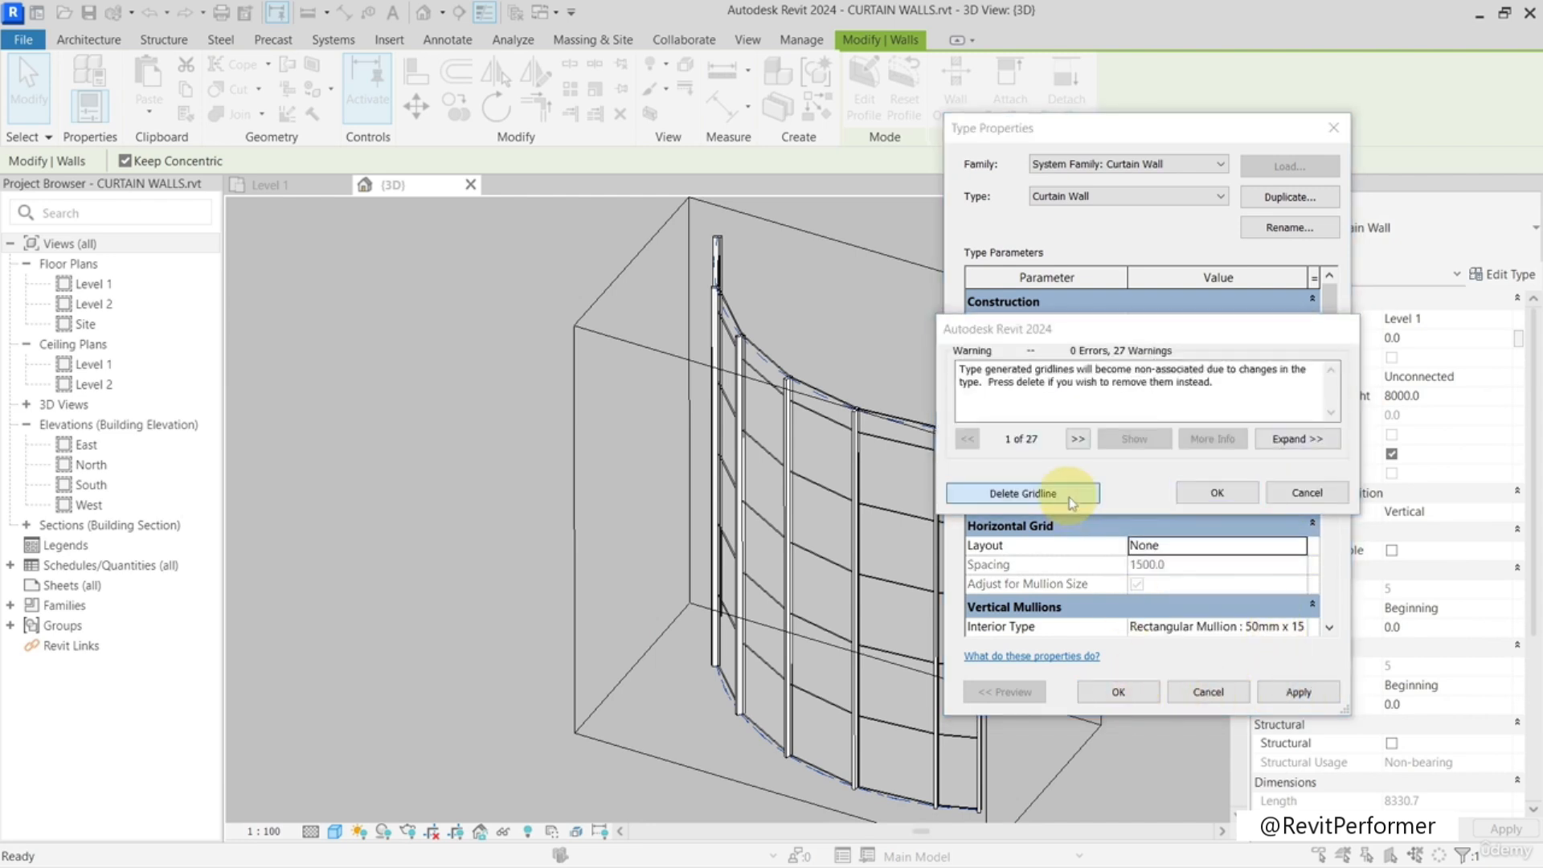
left_click(1070, 497)
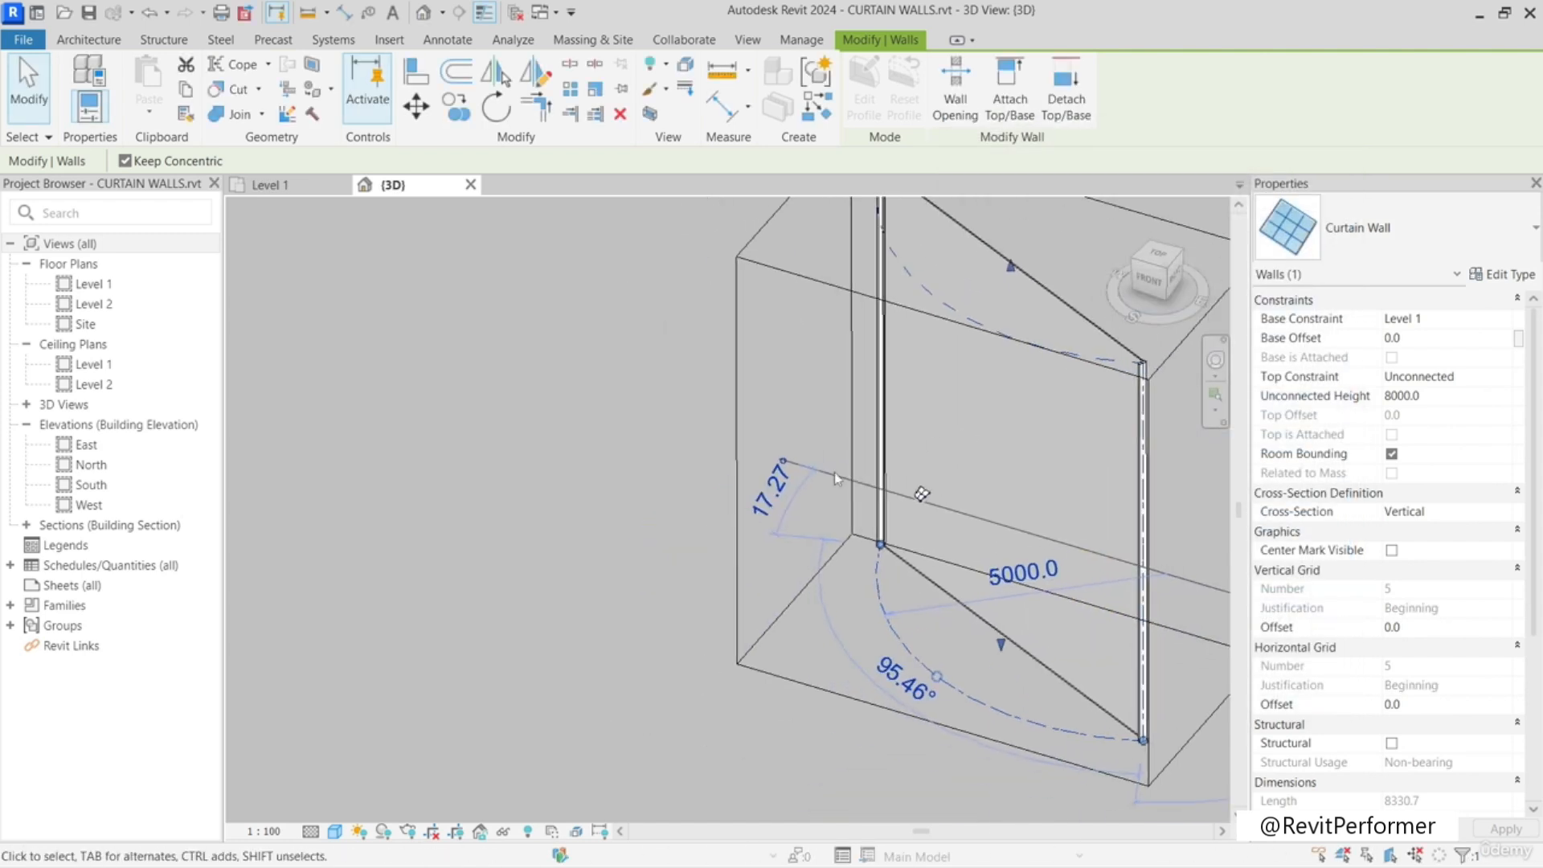
- Delete the two remaining vertical border mullions at the ends of the curtain wall
middle_click_drag(900, 493, 817, 490, "shift")
scroll(1008, 389, "up", 1)
scroll(1008, 390, "up", 1)
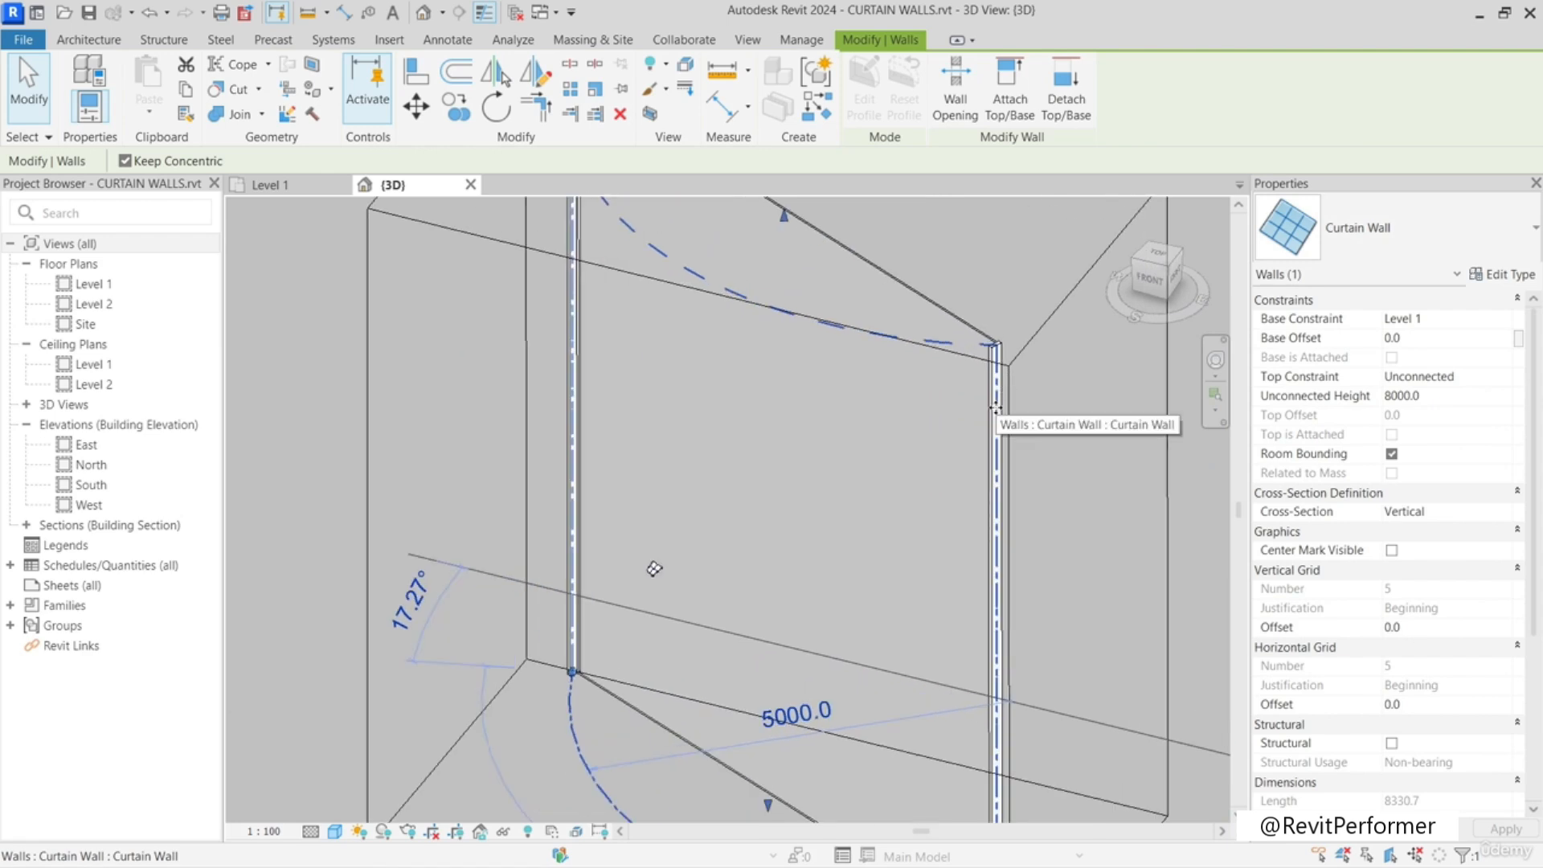
left_click(989, 412)
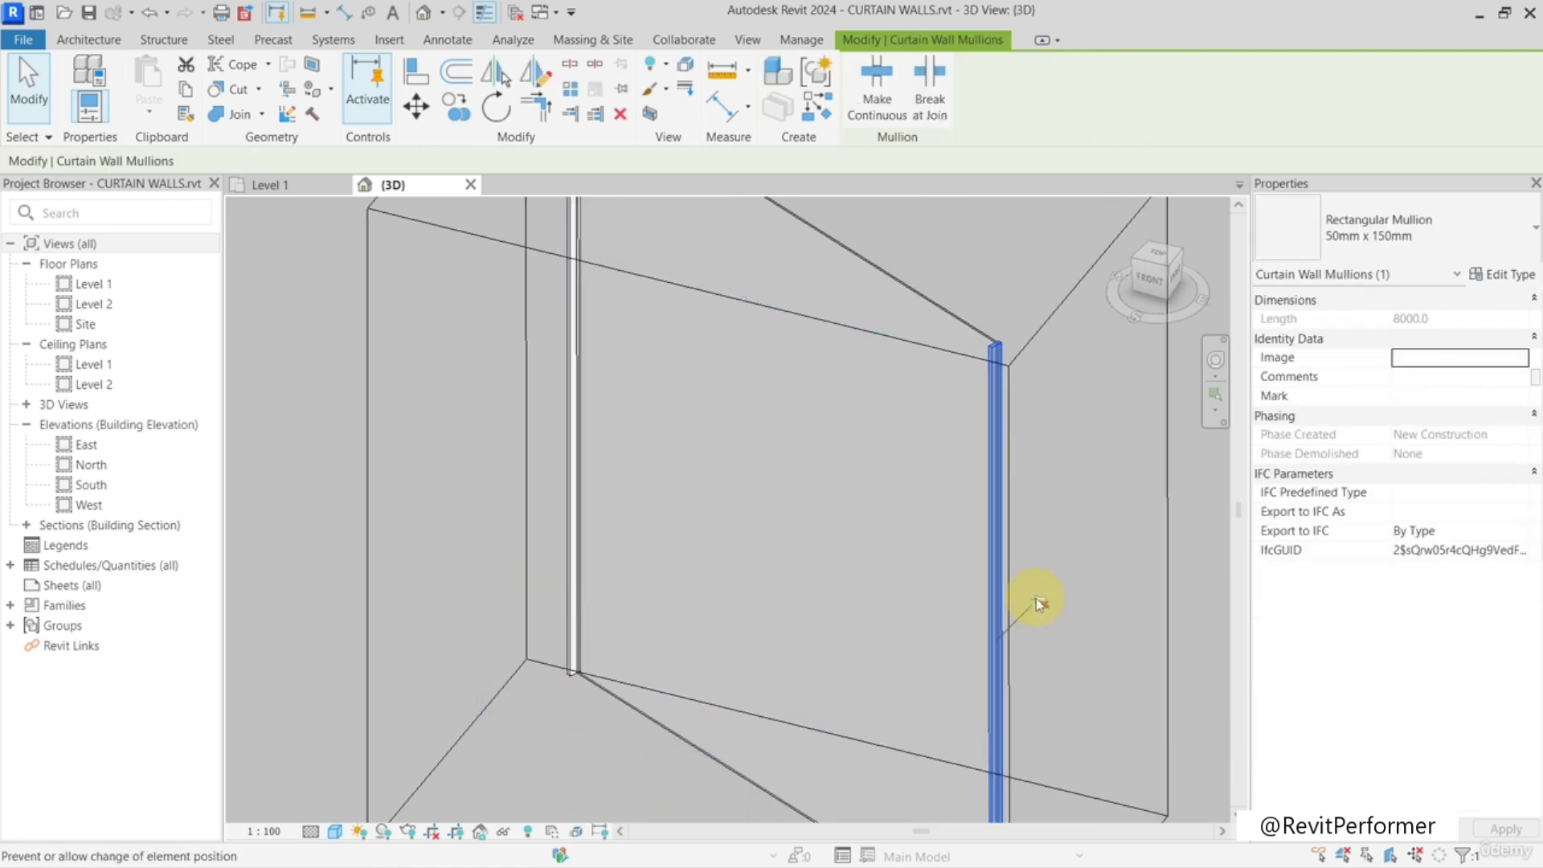
key("Escape")
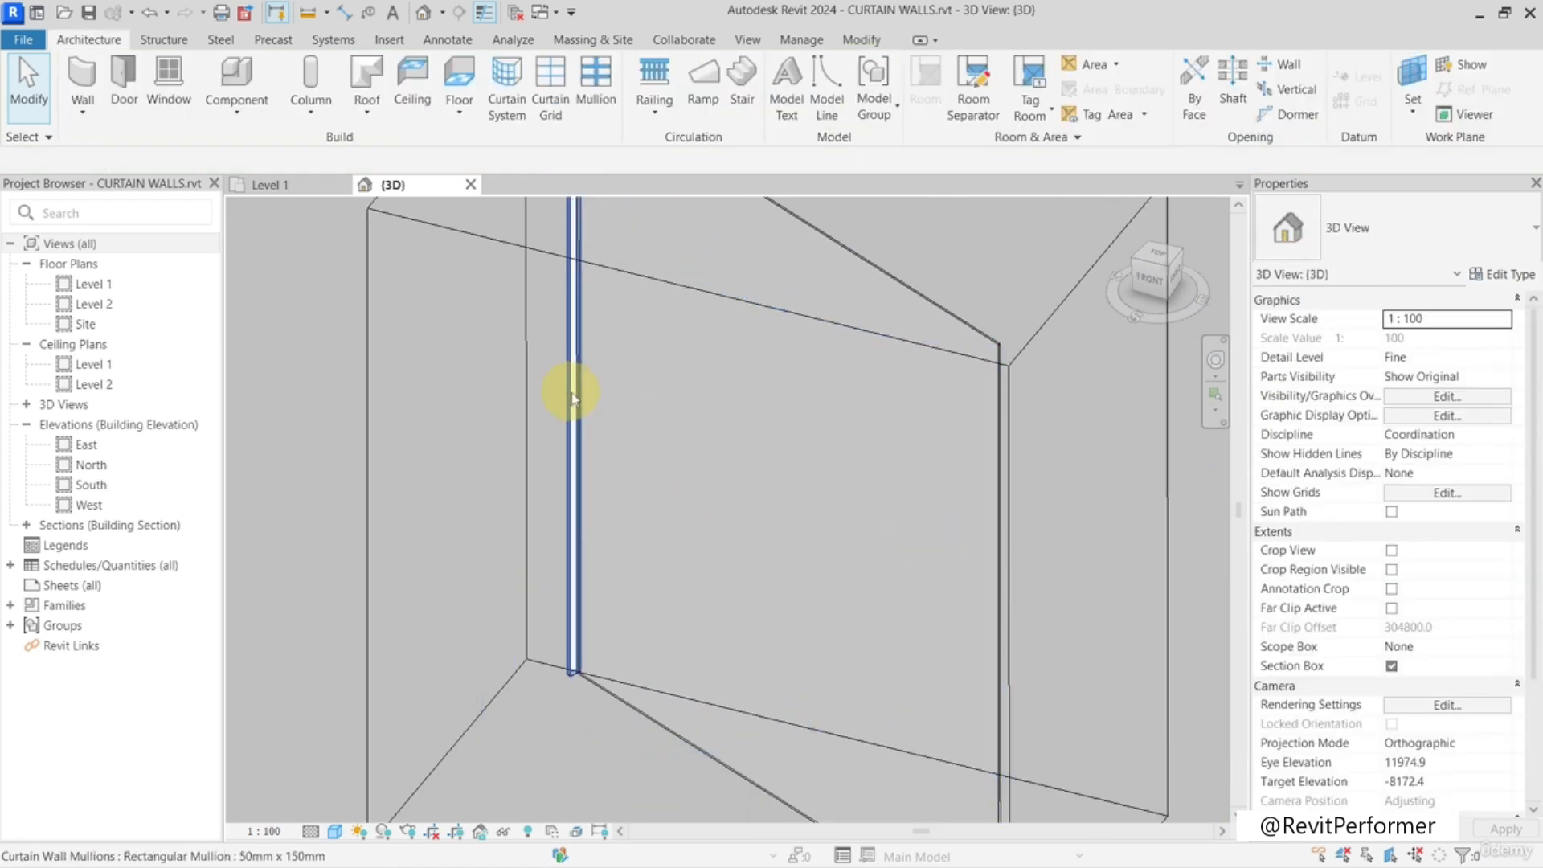
left_click(572, 394)
key("Escape")
- Change the curtain wall's single remaining panel from Glazed to the Solid system panel type
scroll(780, 510, "down", 3)
middle_click_drag(799, 517, 803, 457)
scroll(812, 446, "up", 3)
left_click(852, 422)
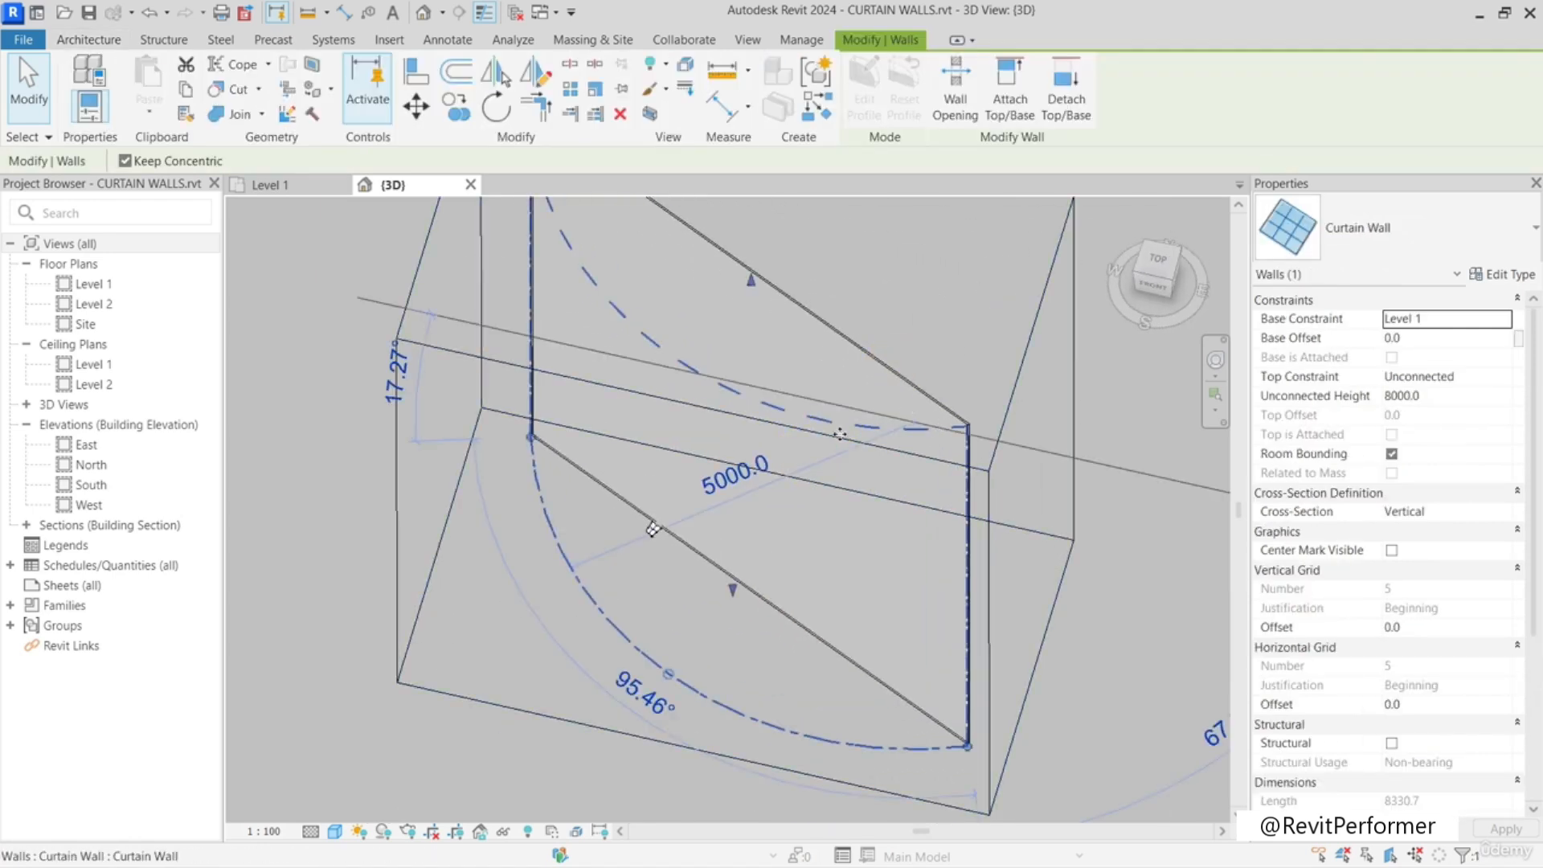
middle_click_drag(613, 284, 698, 448)
key("Tab")
left_click(883, 481)
middle_click_drag(883, 482, 840, 559, "shift")
scroll(964, 587, "down", 2)
left_click(1423, 246)
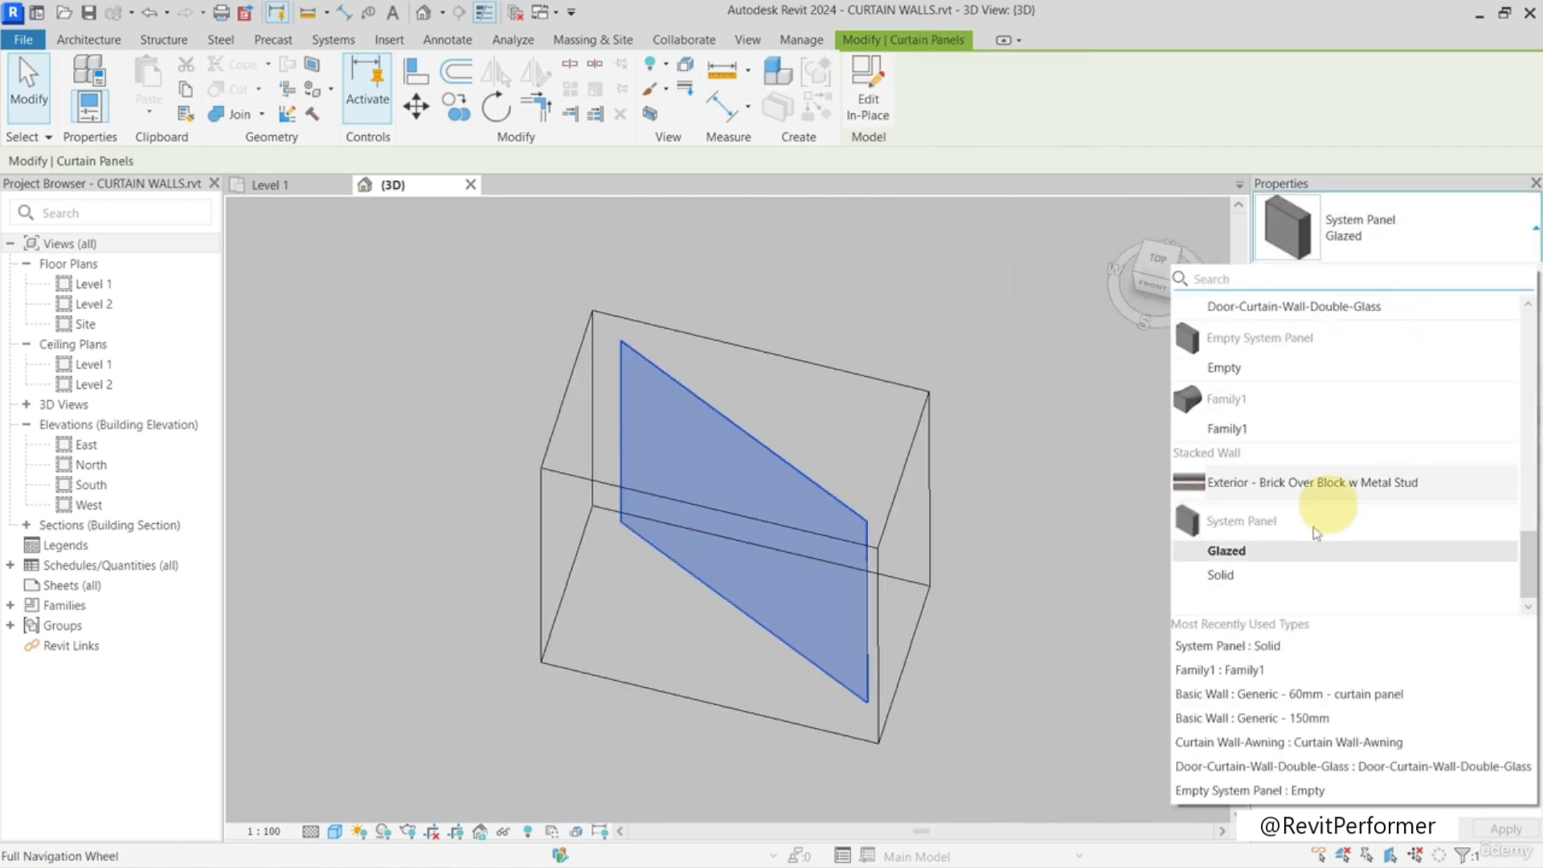
left_click(1267, 576)
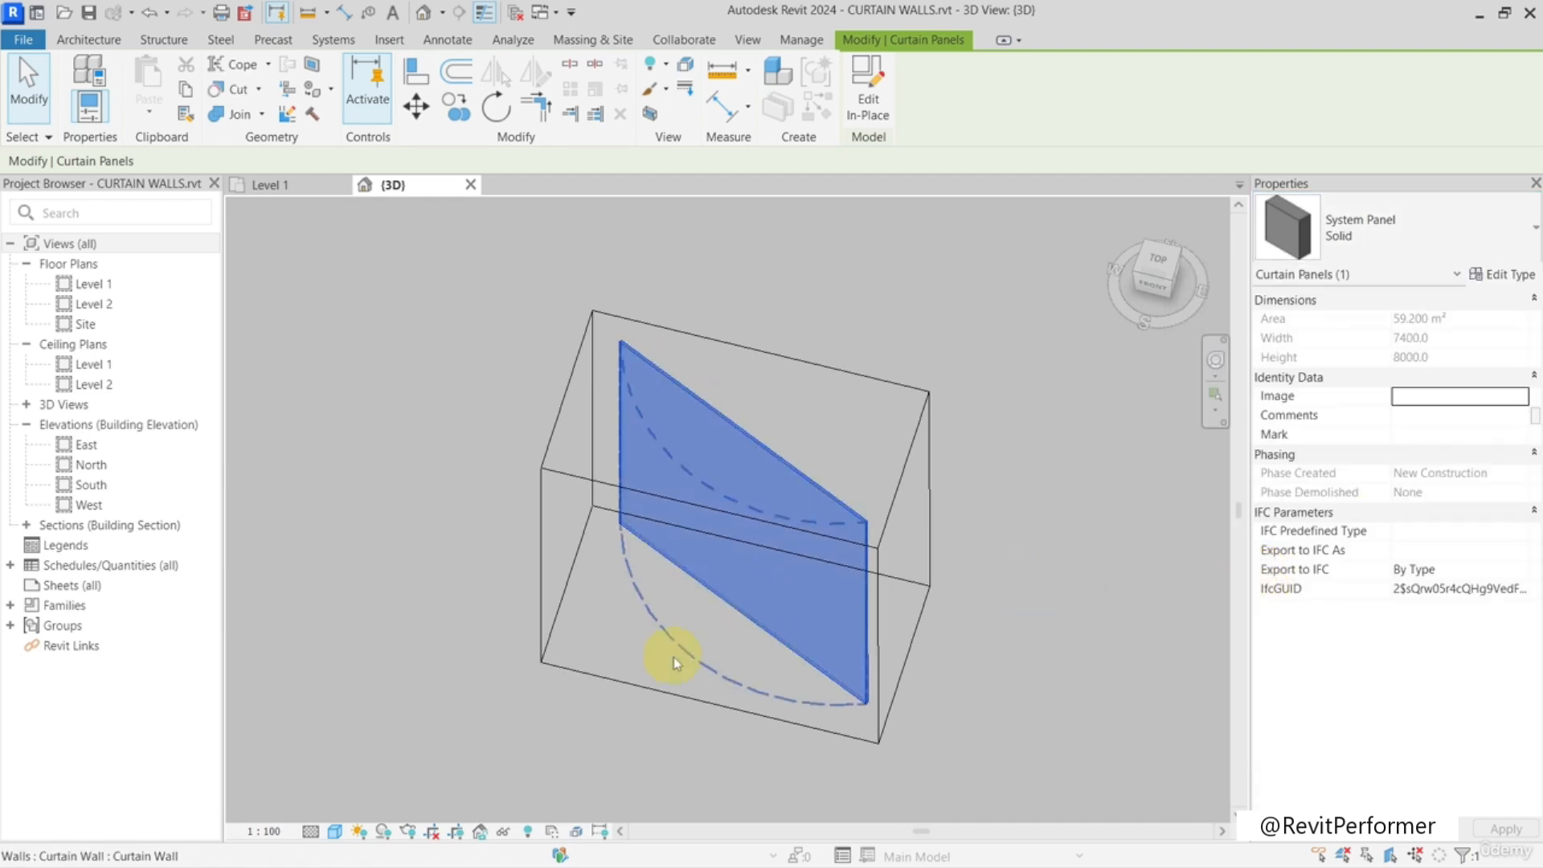
- Examine the flat solid panel against the wall's curved location line, reselecting it to check its properties
left_click(800, 510)
scroll(800, 511, "up", 2)
left_click(808, 482)
scroll(808, 482, "down", 3)
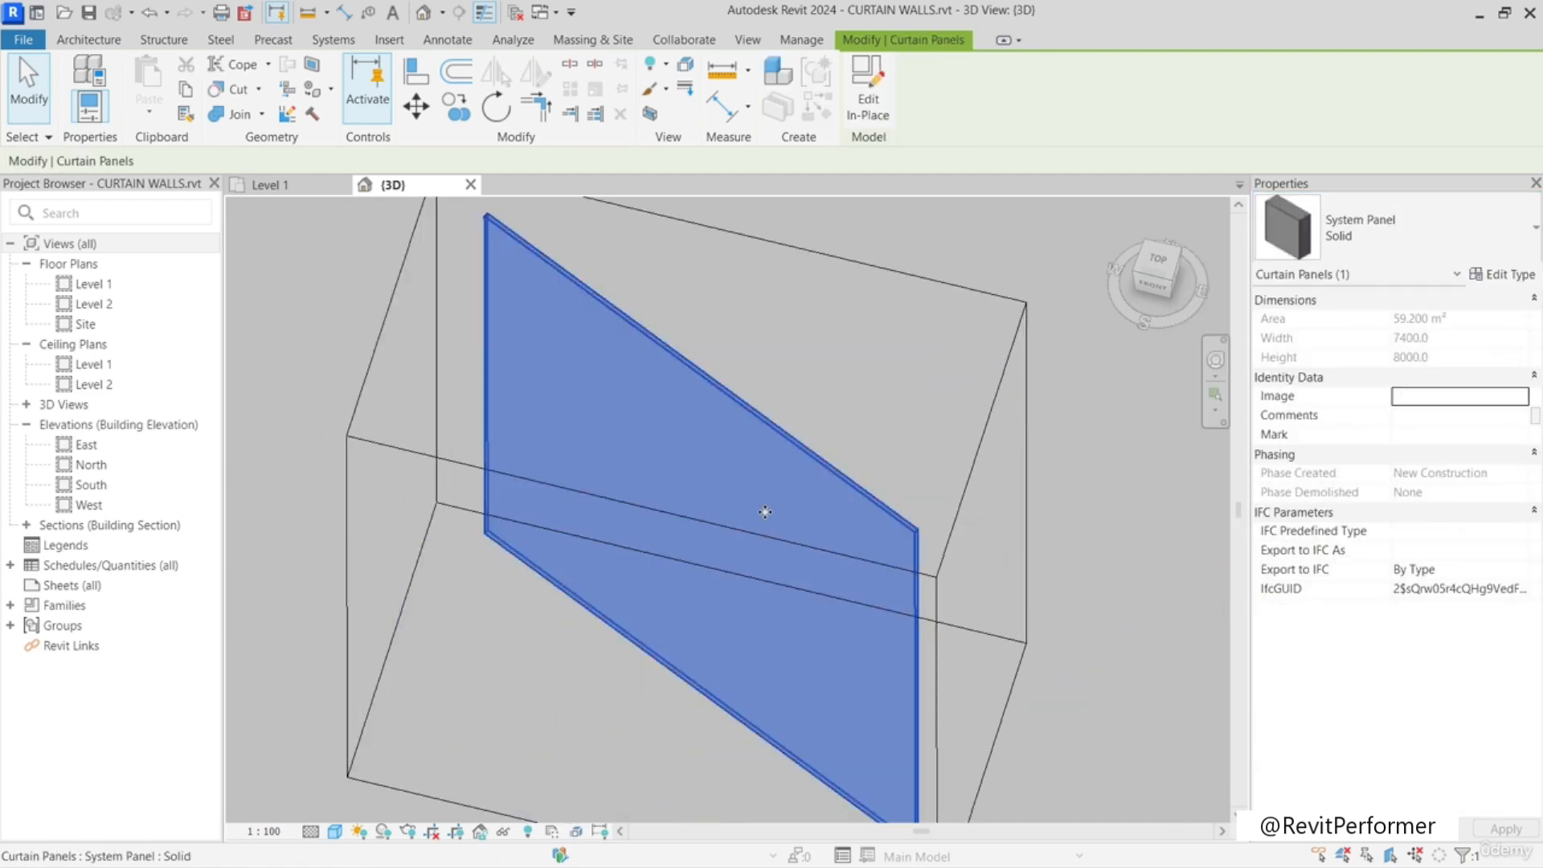
key("Escape")
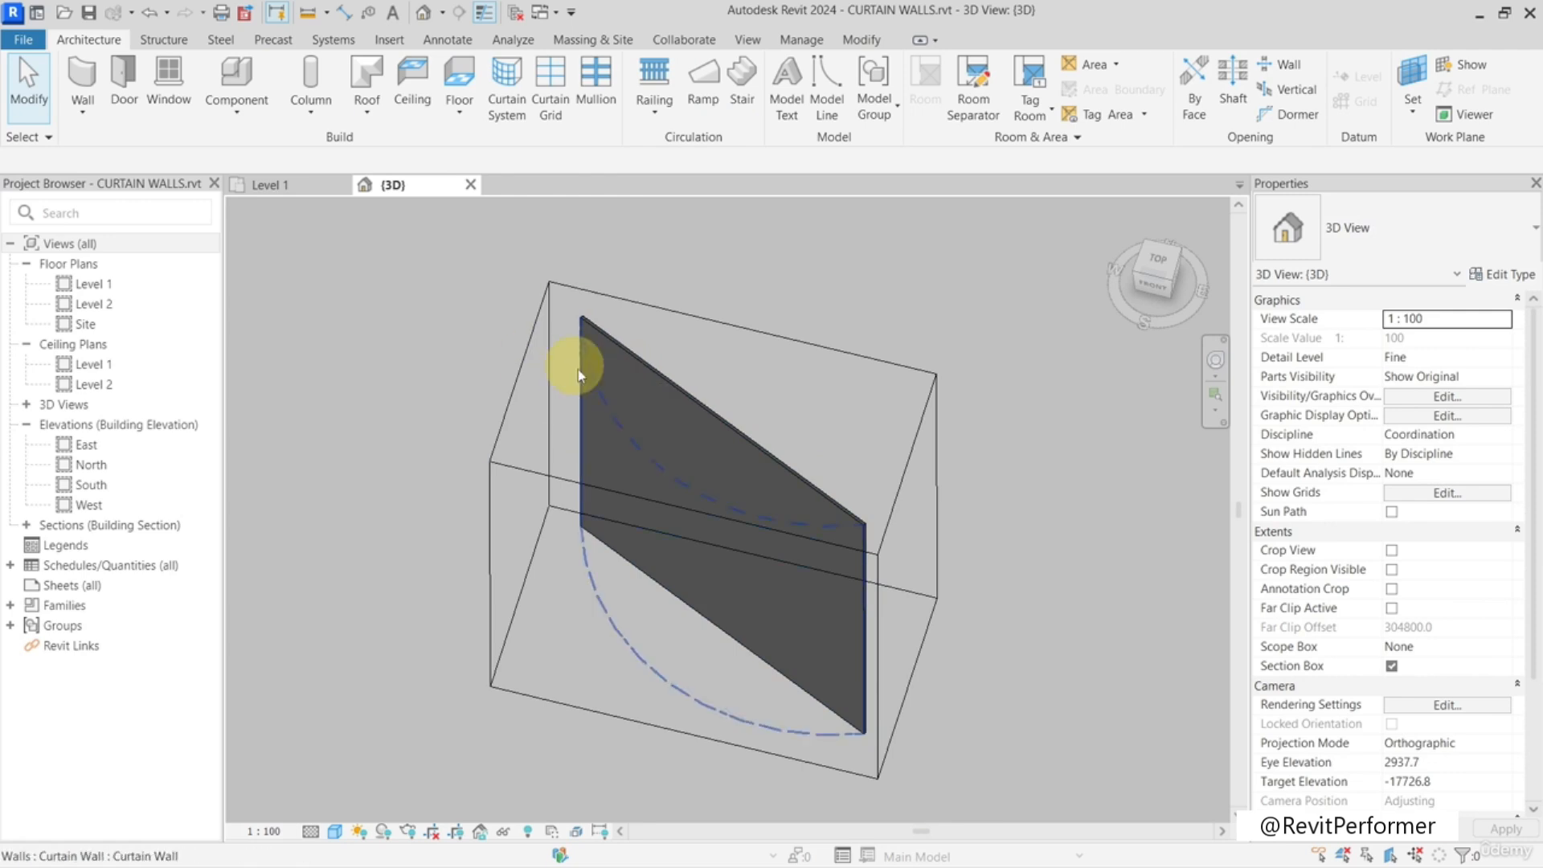
key("Tab")
left_click(656, 393)
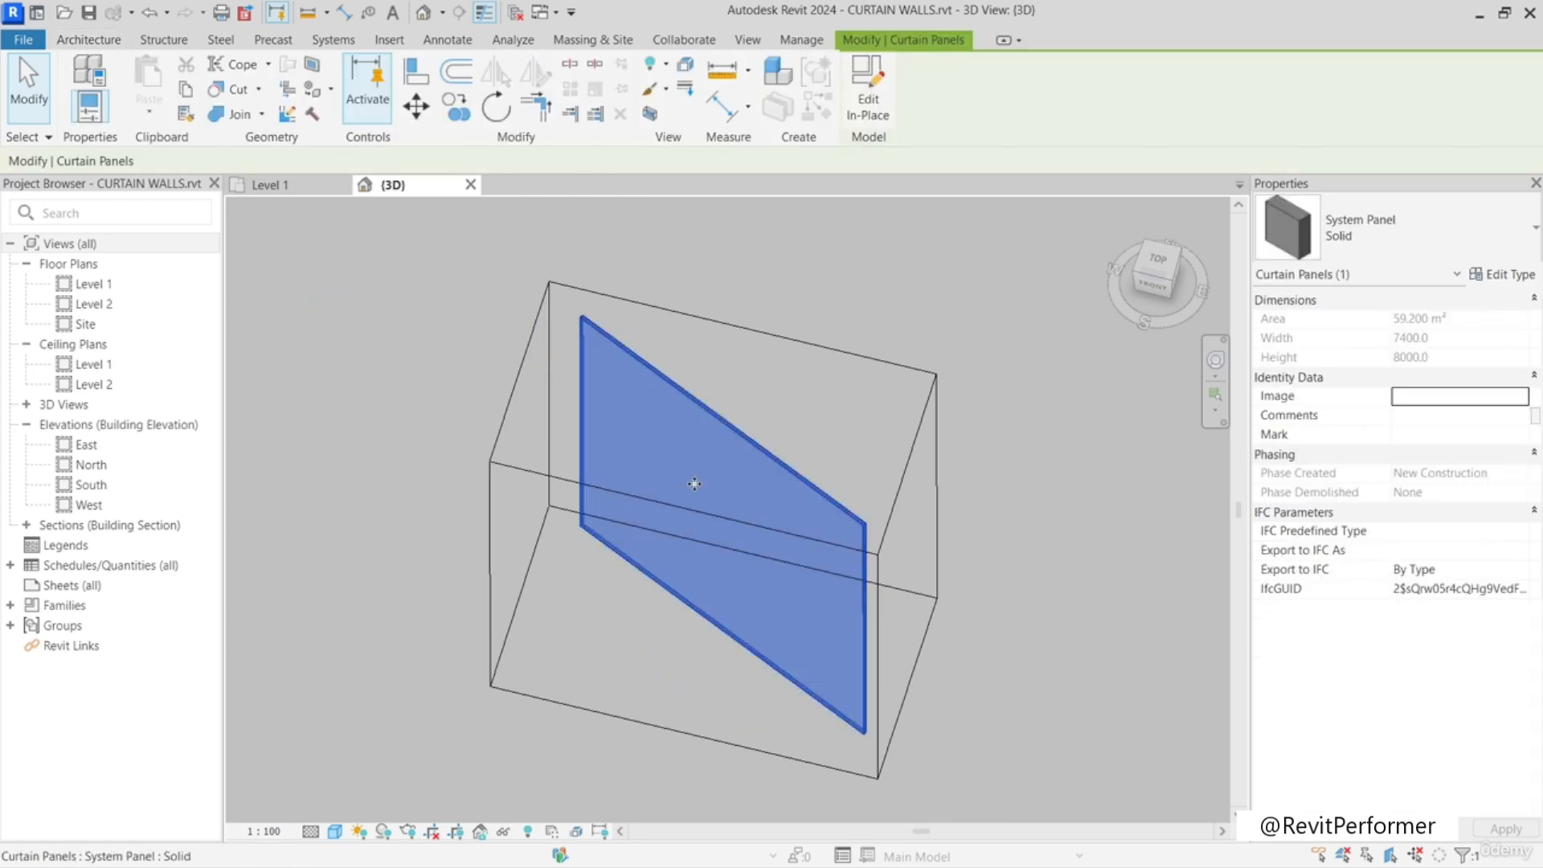
left_click(700, 386)
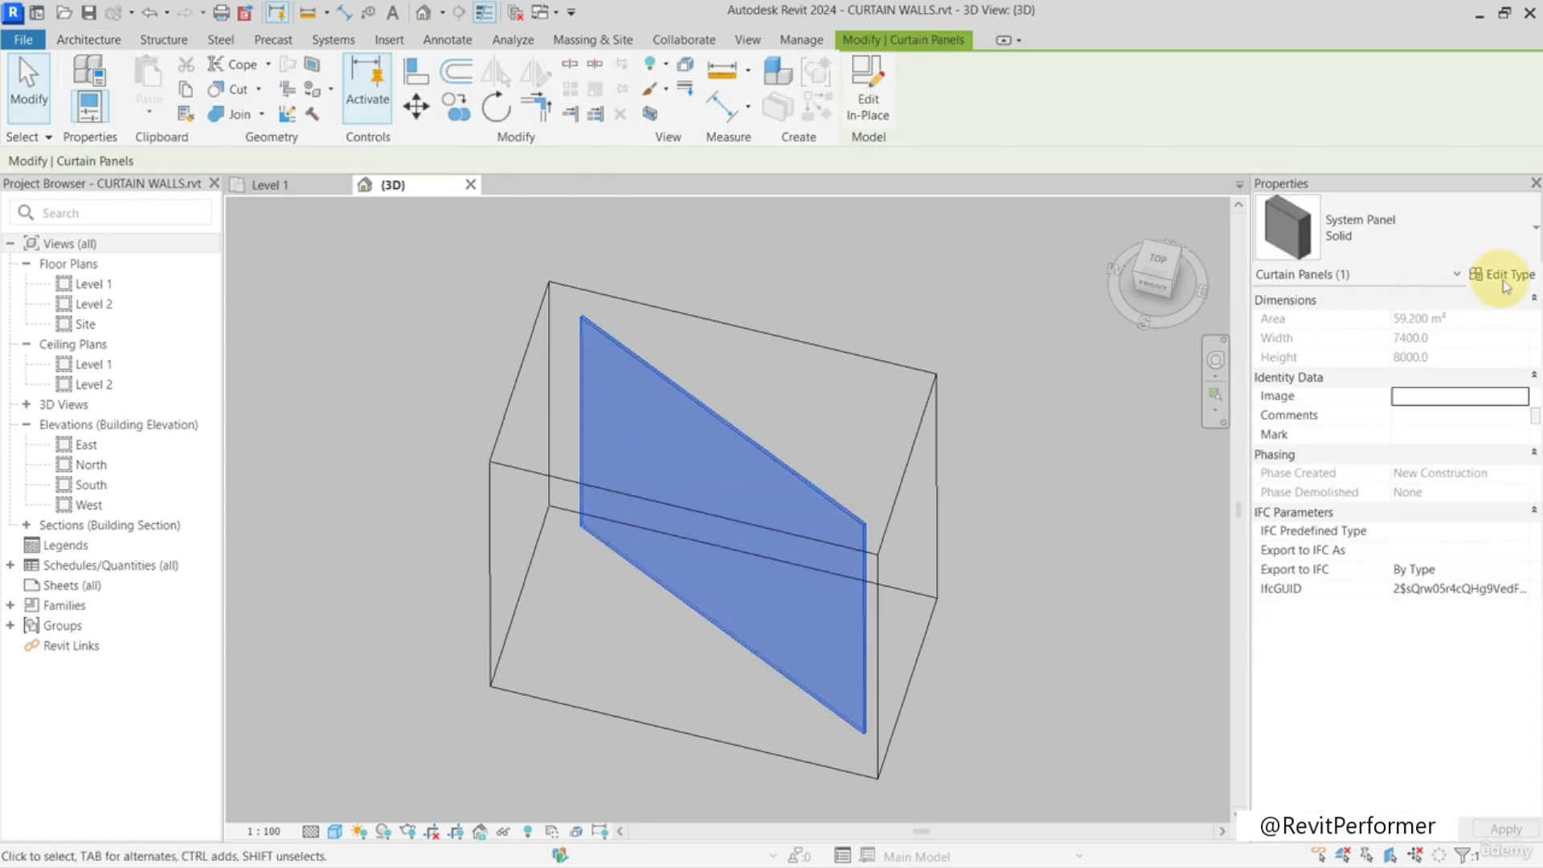
key("Escape")
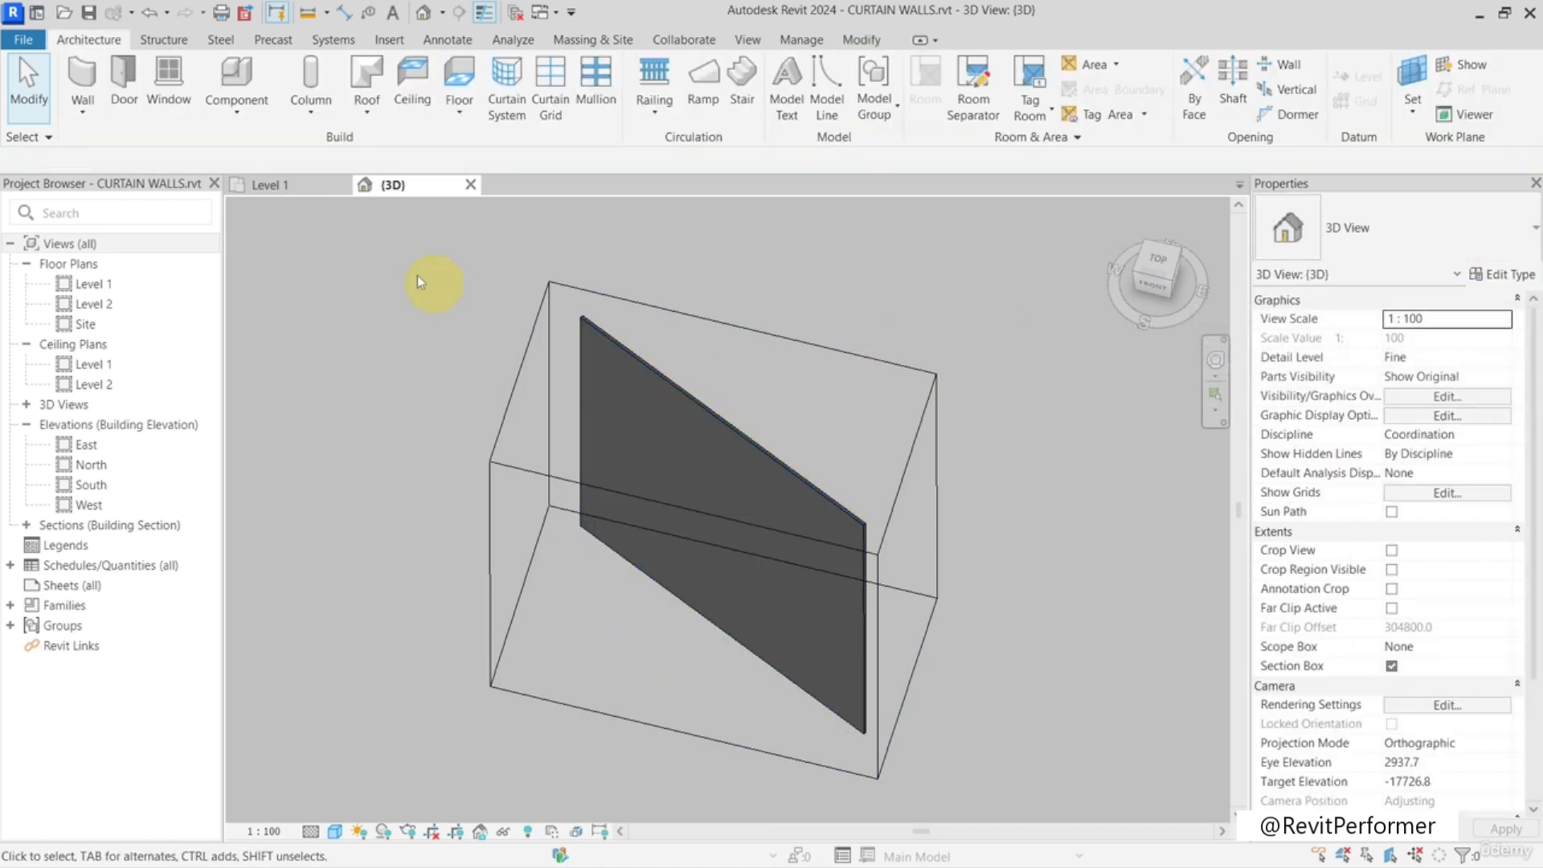
- Select the flat solid panel and the curtain wall in turn to compare the panel with the curved base line
key("Tab")
left_click(674, 434)
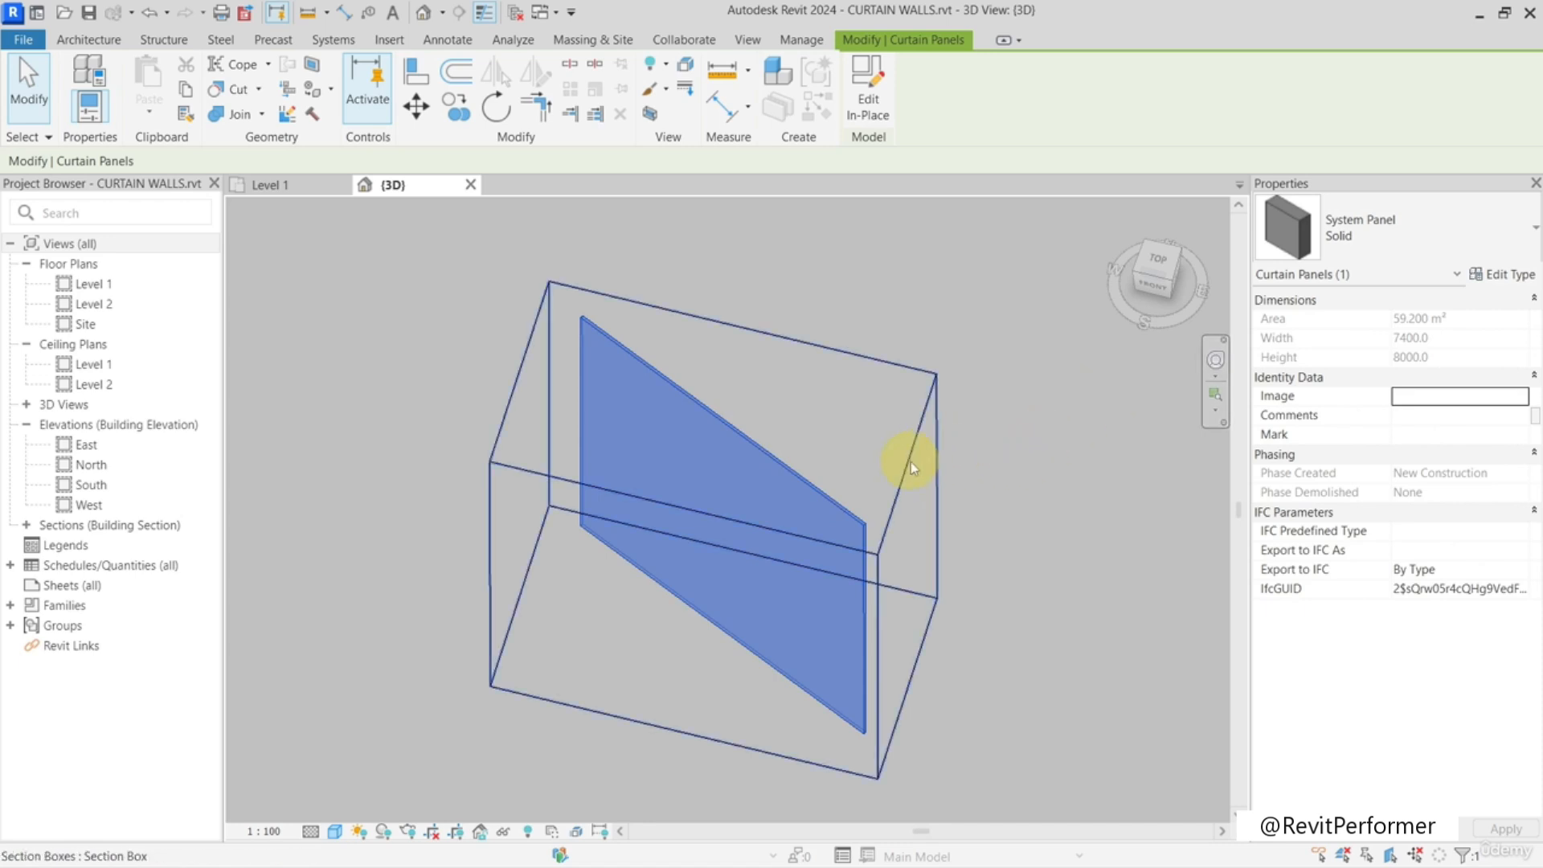
key("Escape")
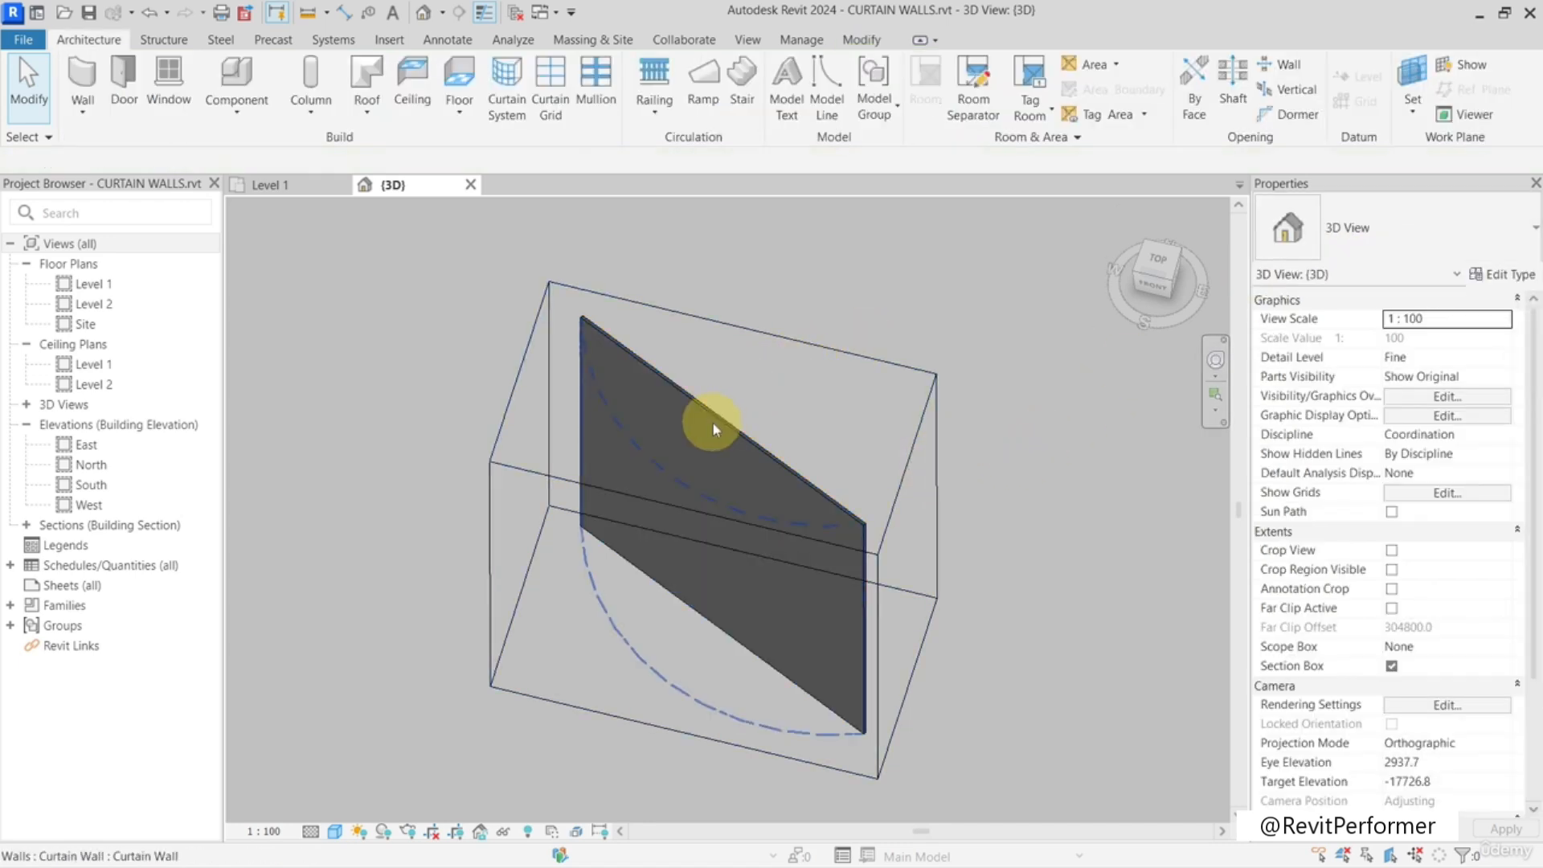
left_click(697, 441)
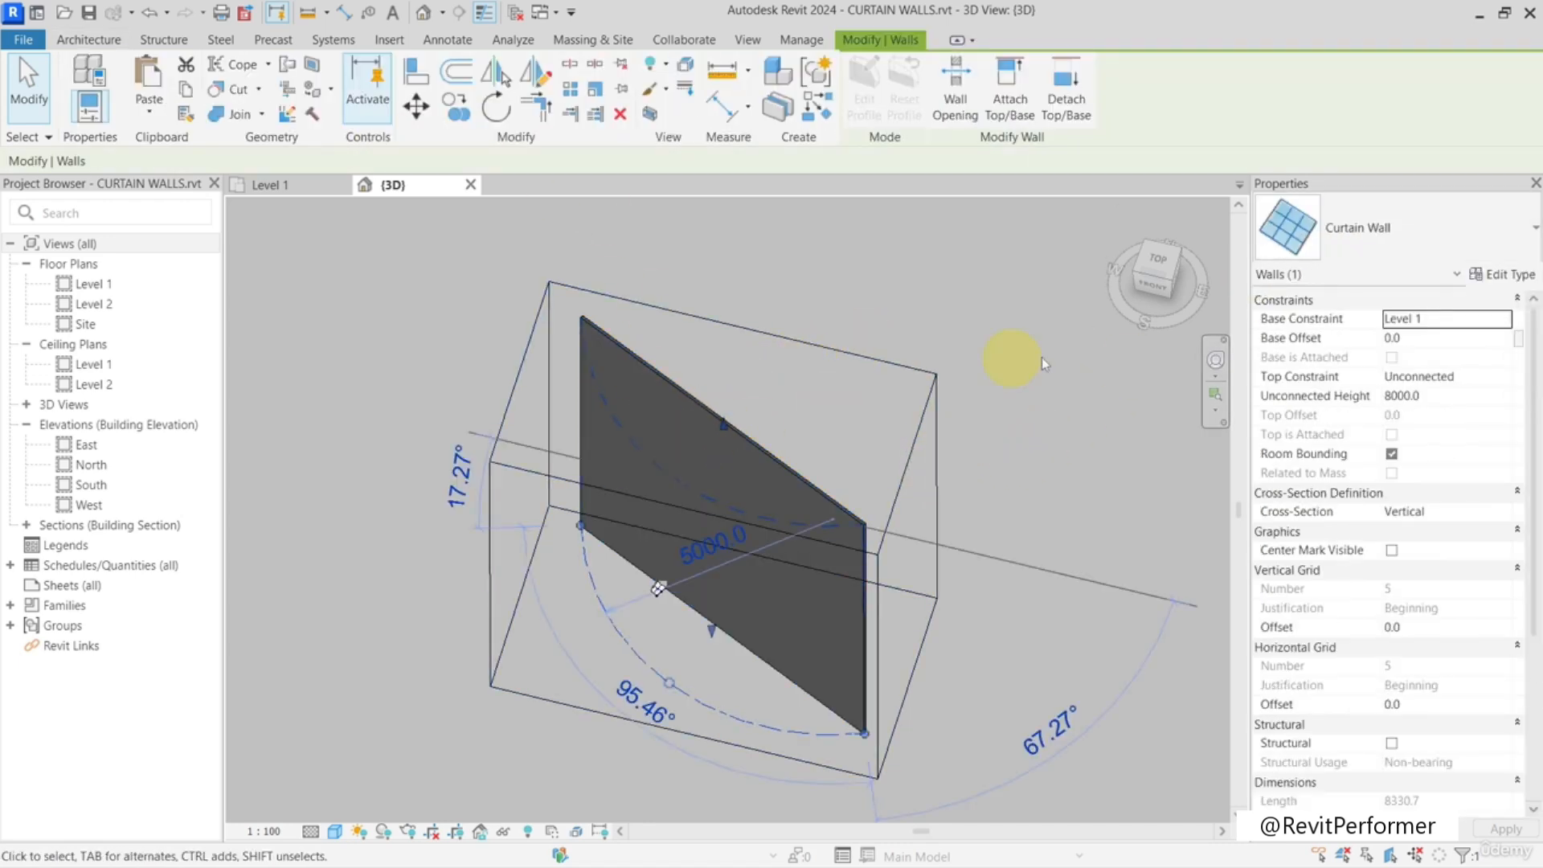
- Place two vertical curtain gridlines across the solid panel, about 43° from one end of the wall and about 22° from the other
left_click(1154, 288)
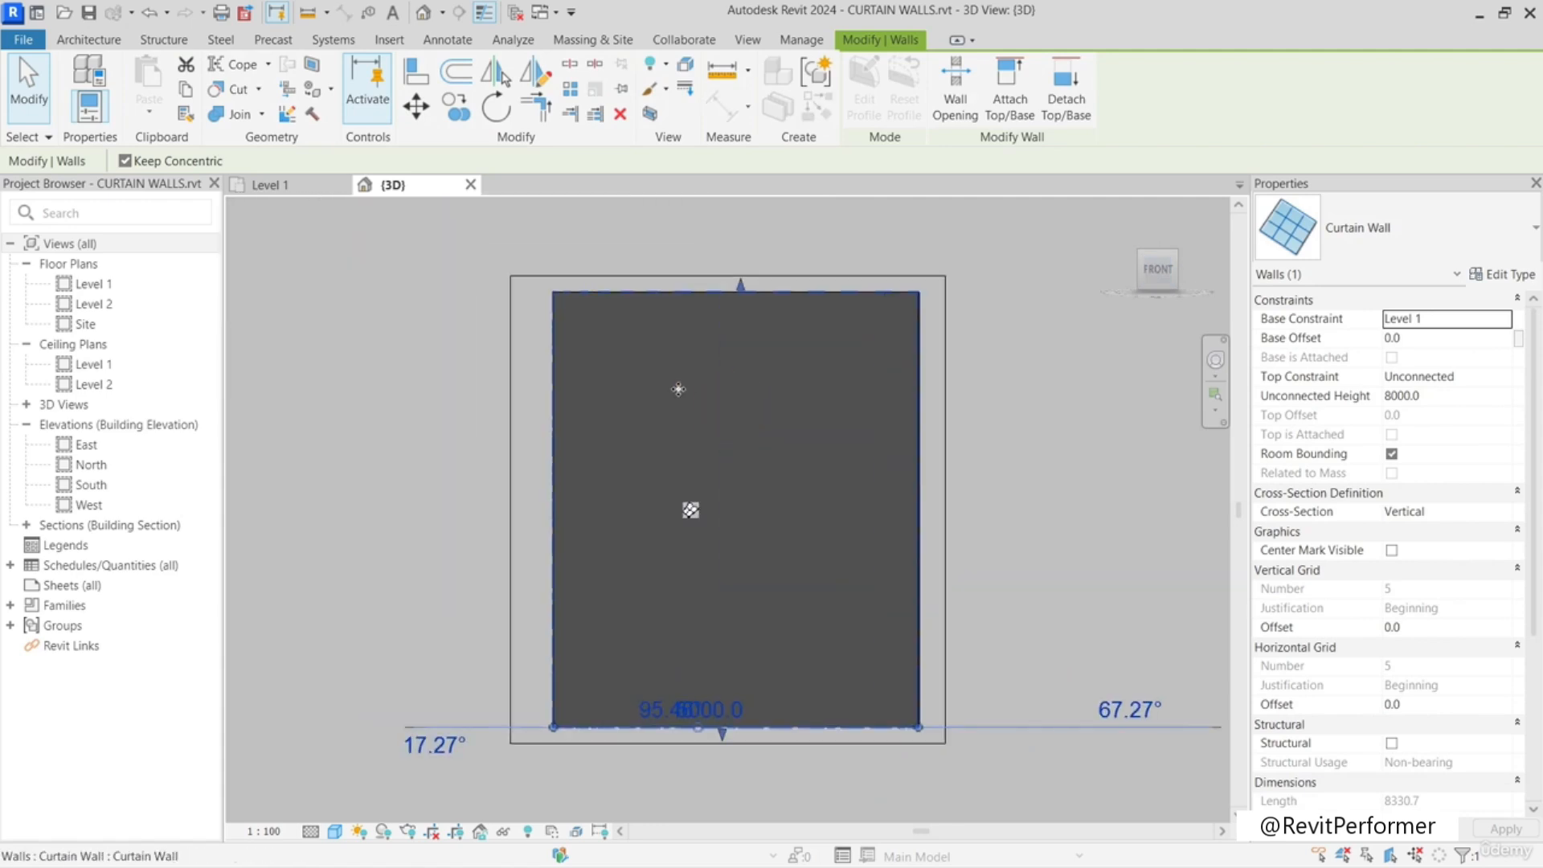
left_click(117, 41)
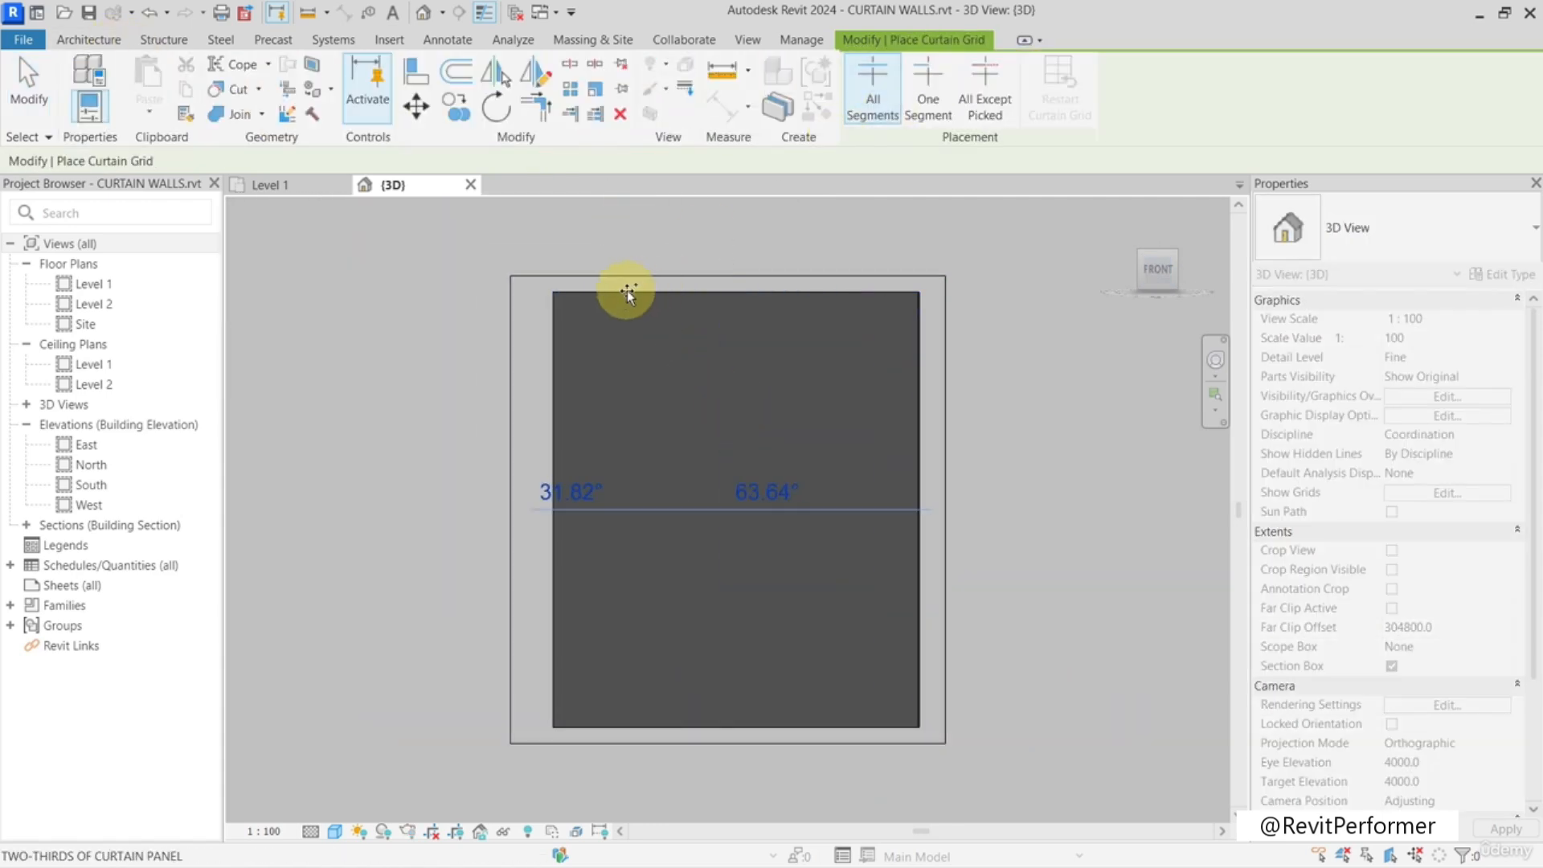
middle_click_drag(679, 359, 620, 507, "shift")
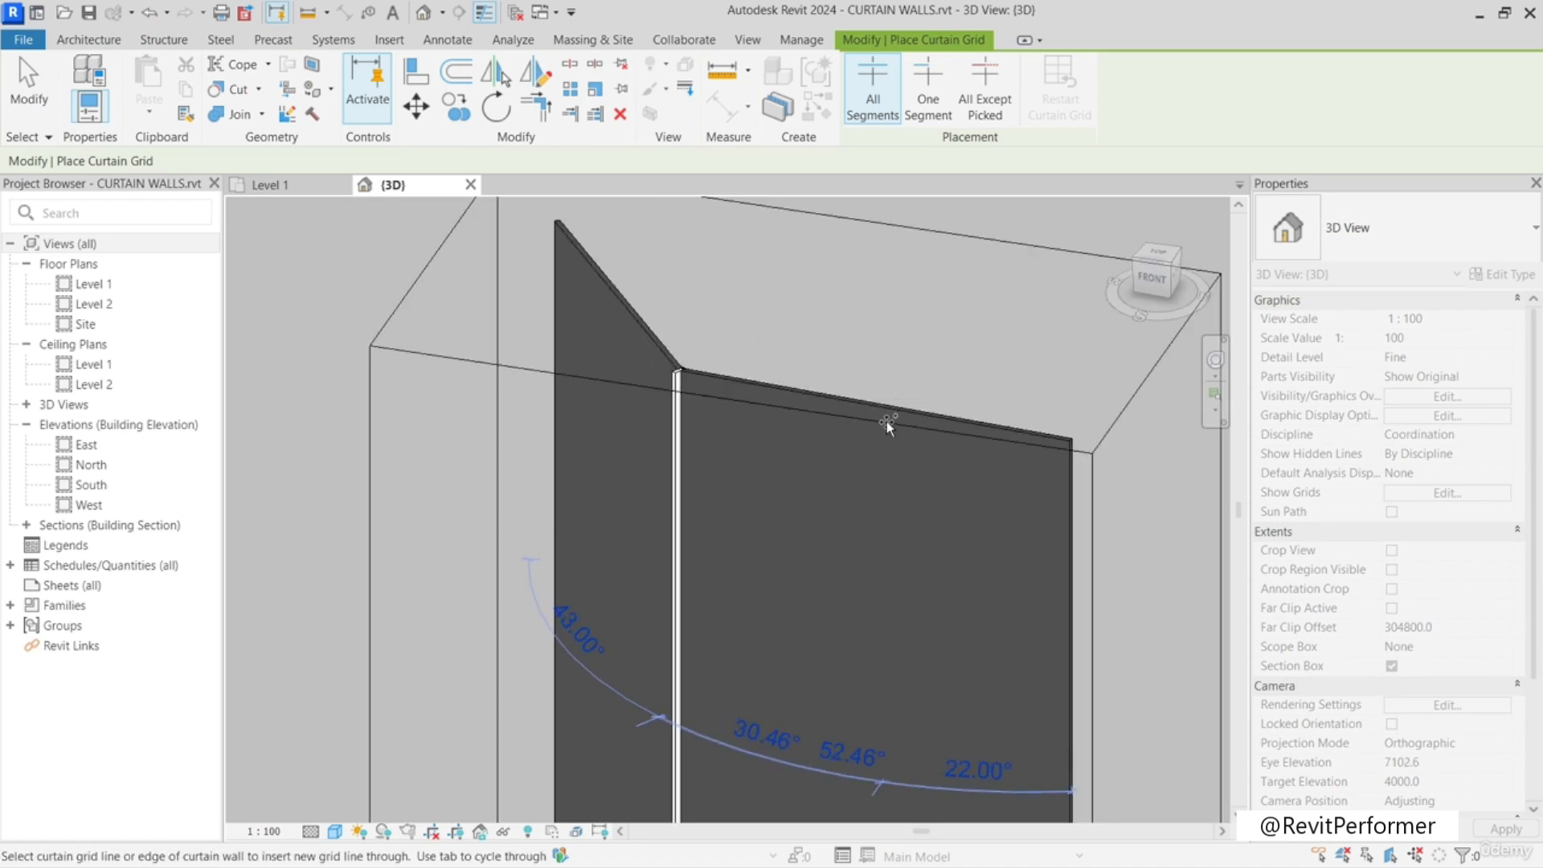
left_click(888, 421)
scroll(886, 426, "down", 2)
key("Escape")
scroll(885, 508, "down", 1)
middle_click_drag(894, 514, 863, 507, "shift")
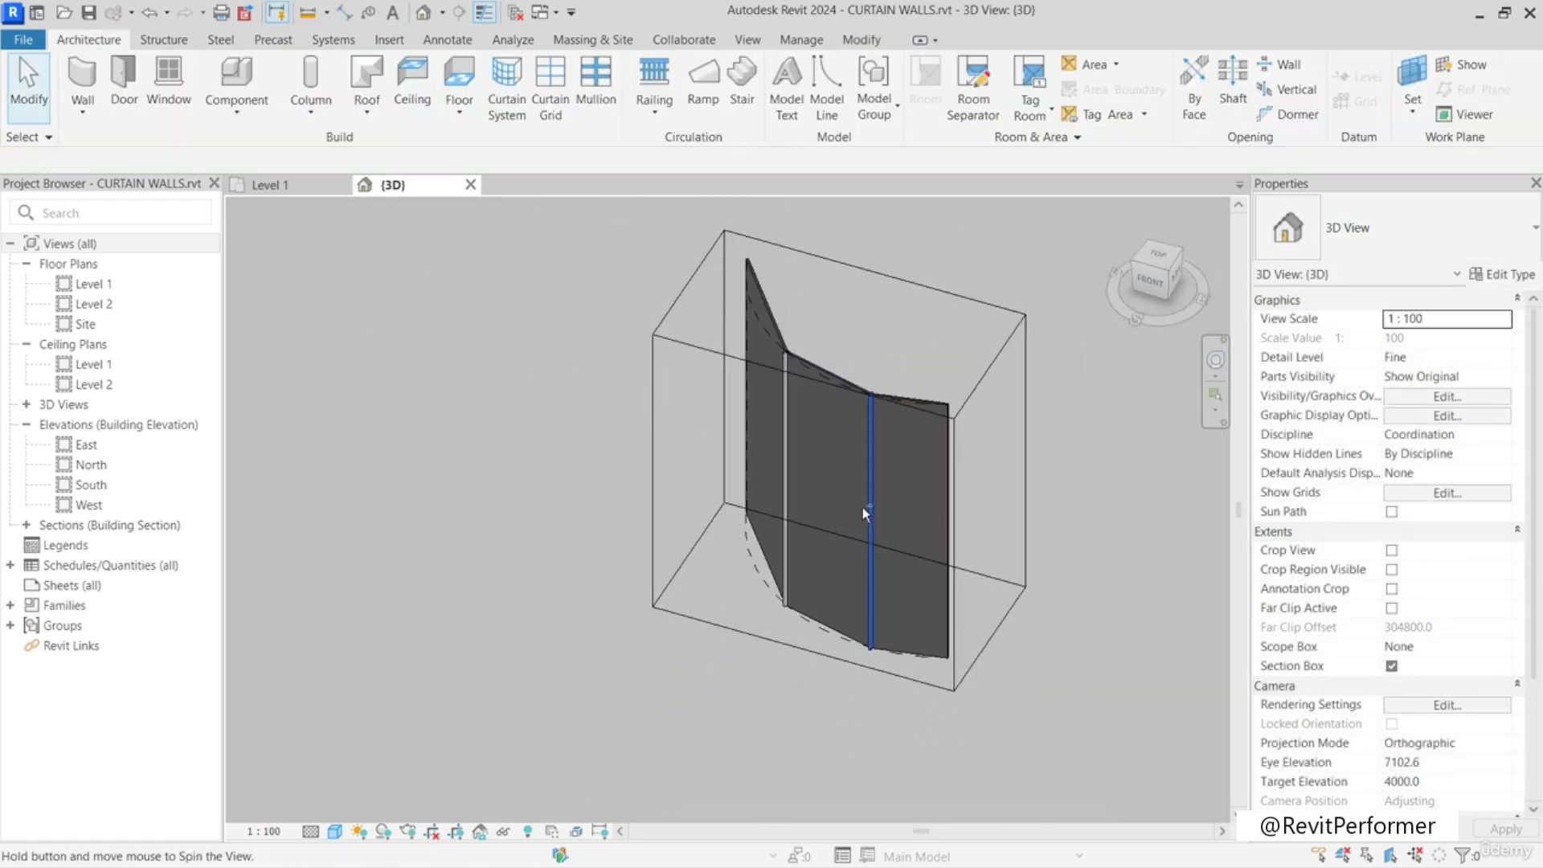
- Set the Curtain Wall type's vertical interior, Border 1 and Border 2 mullions to None and remove the existing vertical mullions
left_click(912, 485)
left_click(1500, 275)
scroll(1090, 509, "down", 3)
left_click(1307, 382)
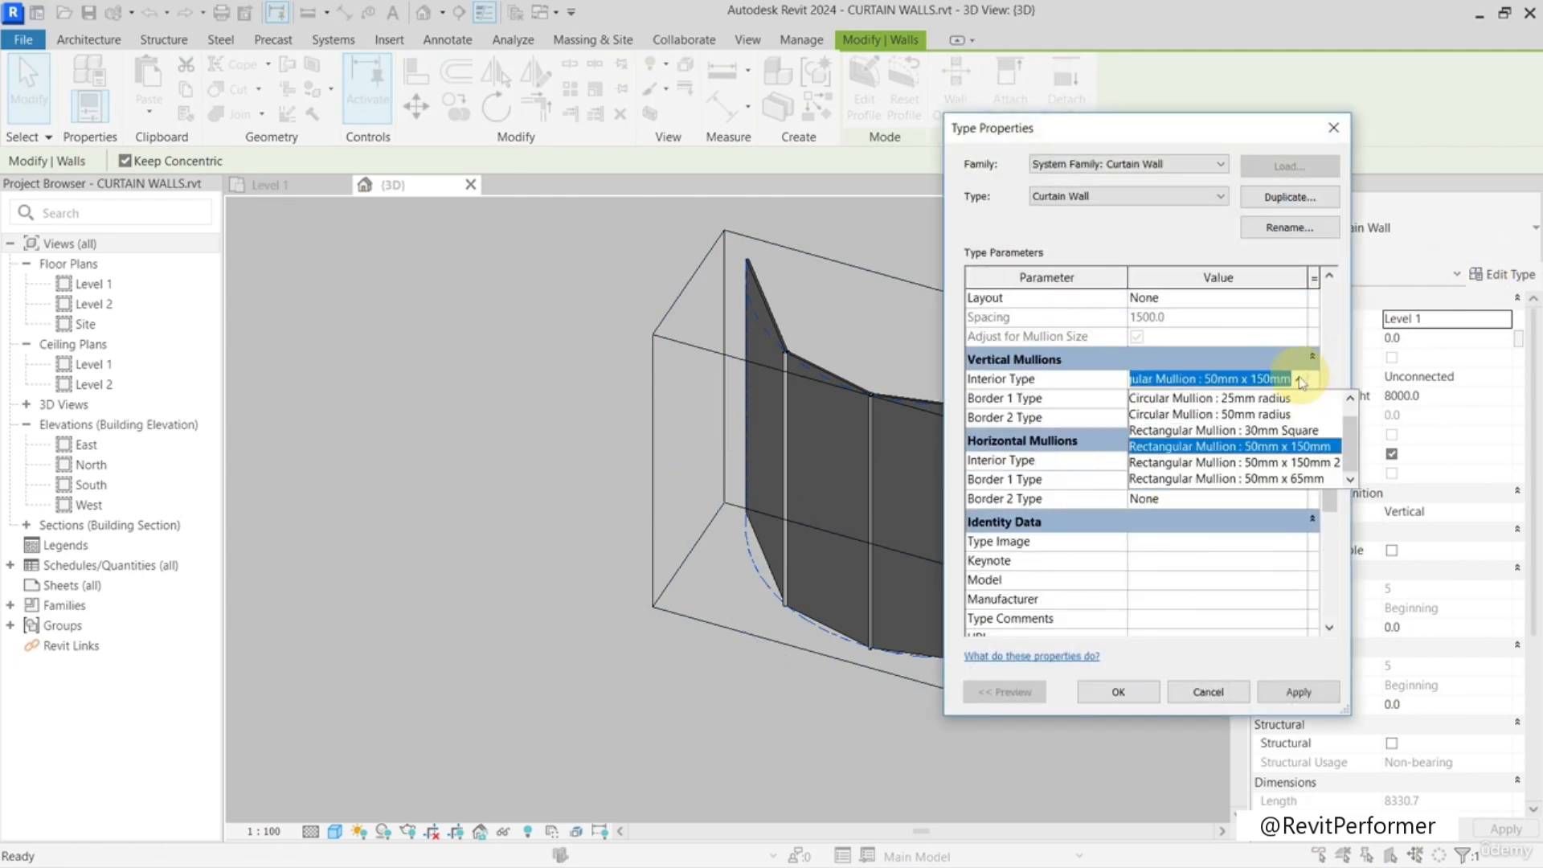
left_click(1276, 399)
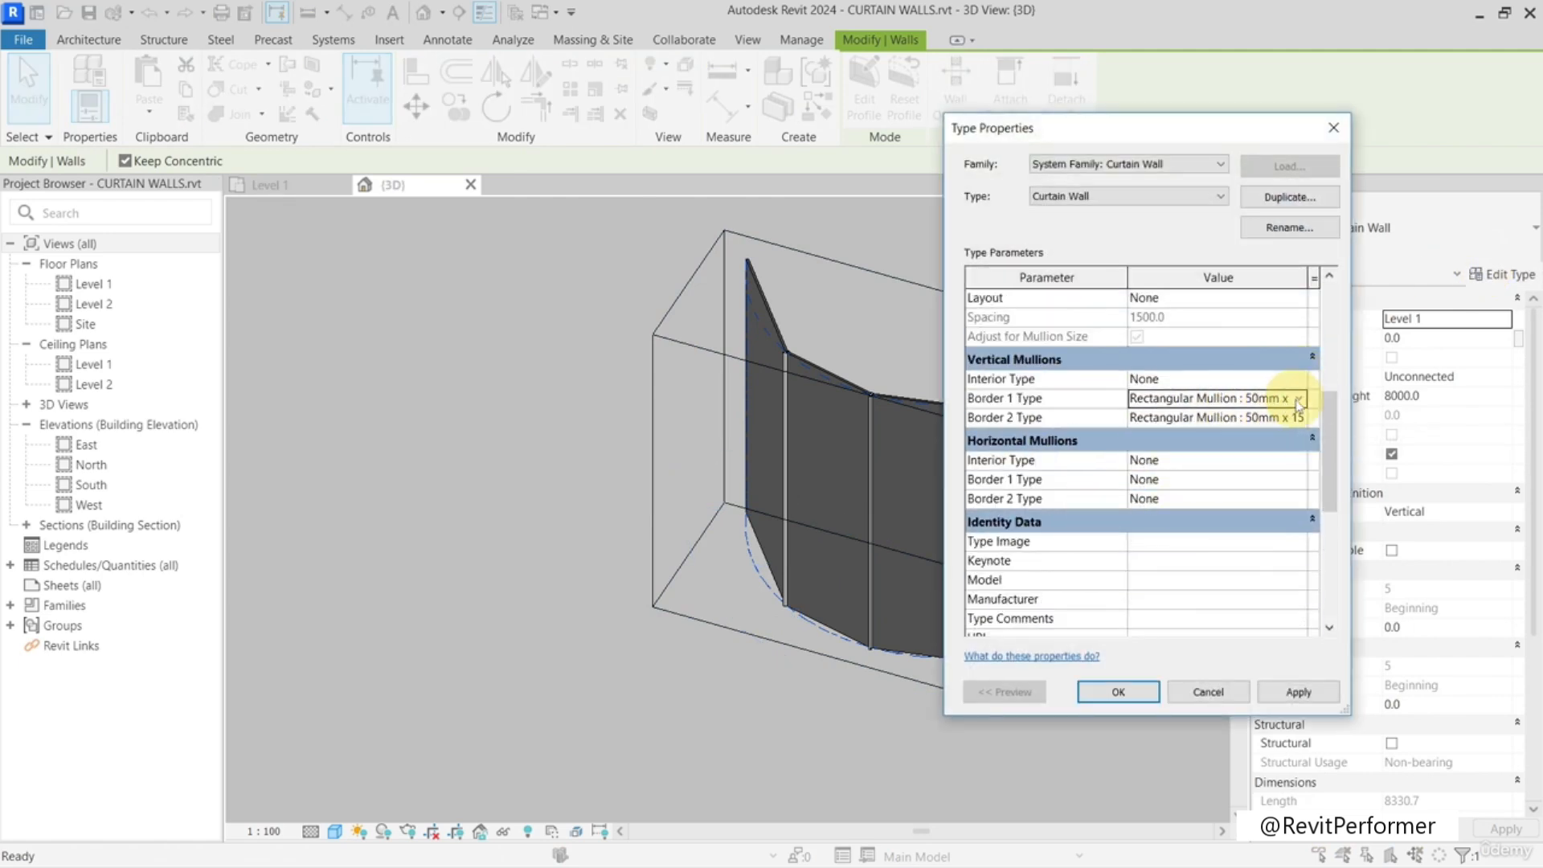
left_click(1300, 398)
scroll(1302, 422, "up", 2)
left_click(1303, 420)
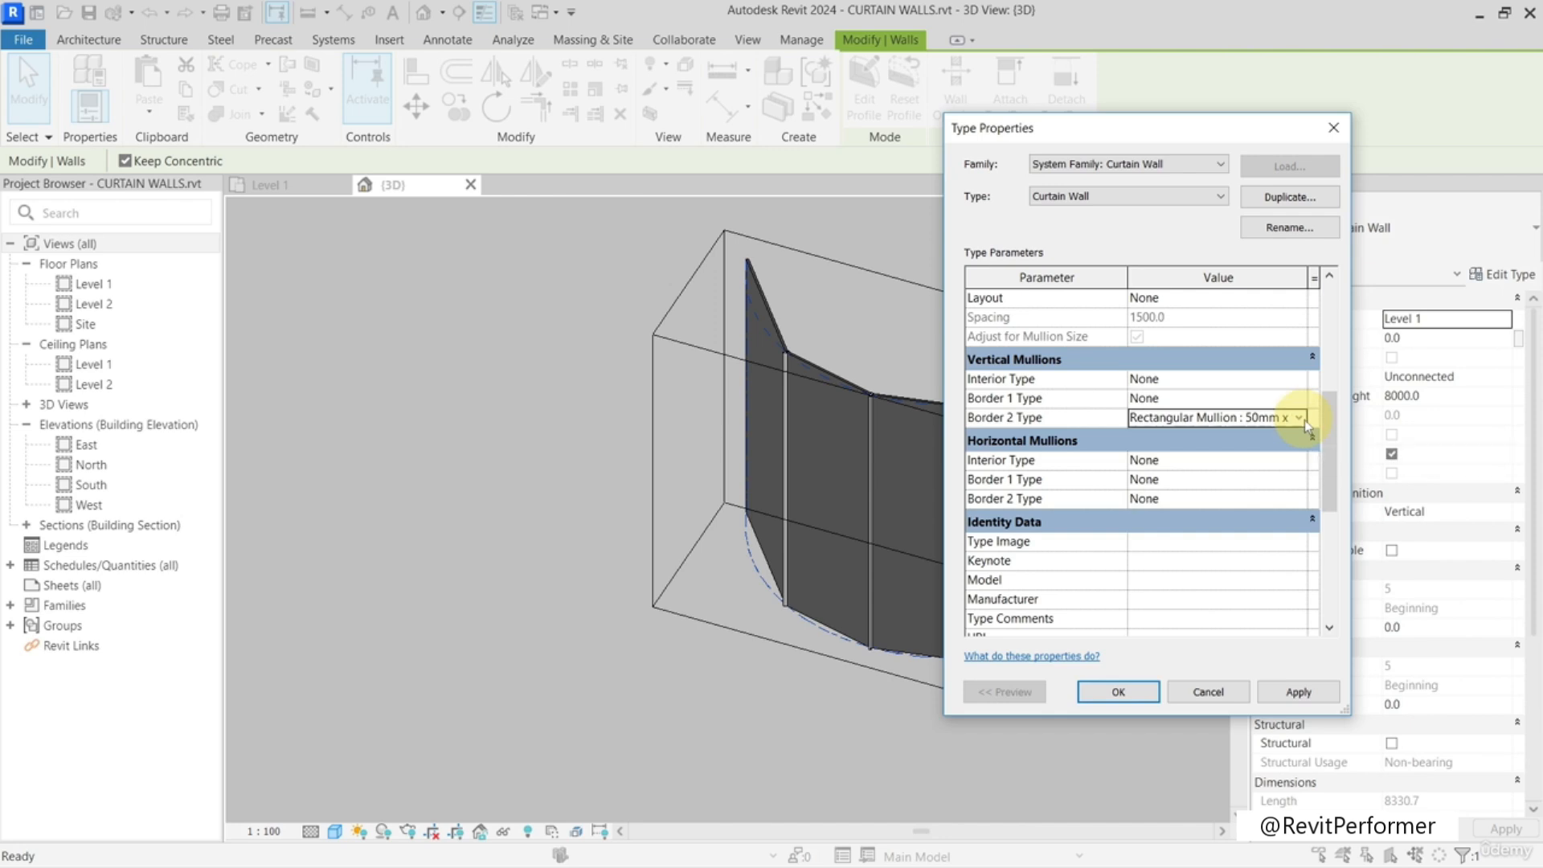
left_click(1305, 421)
left_click(1218, 438)
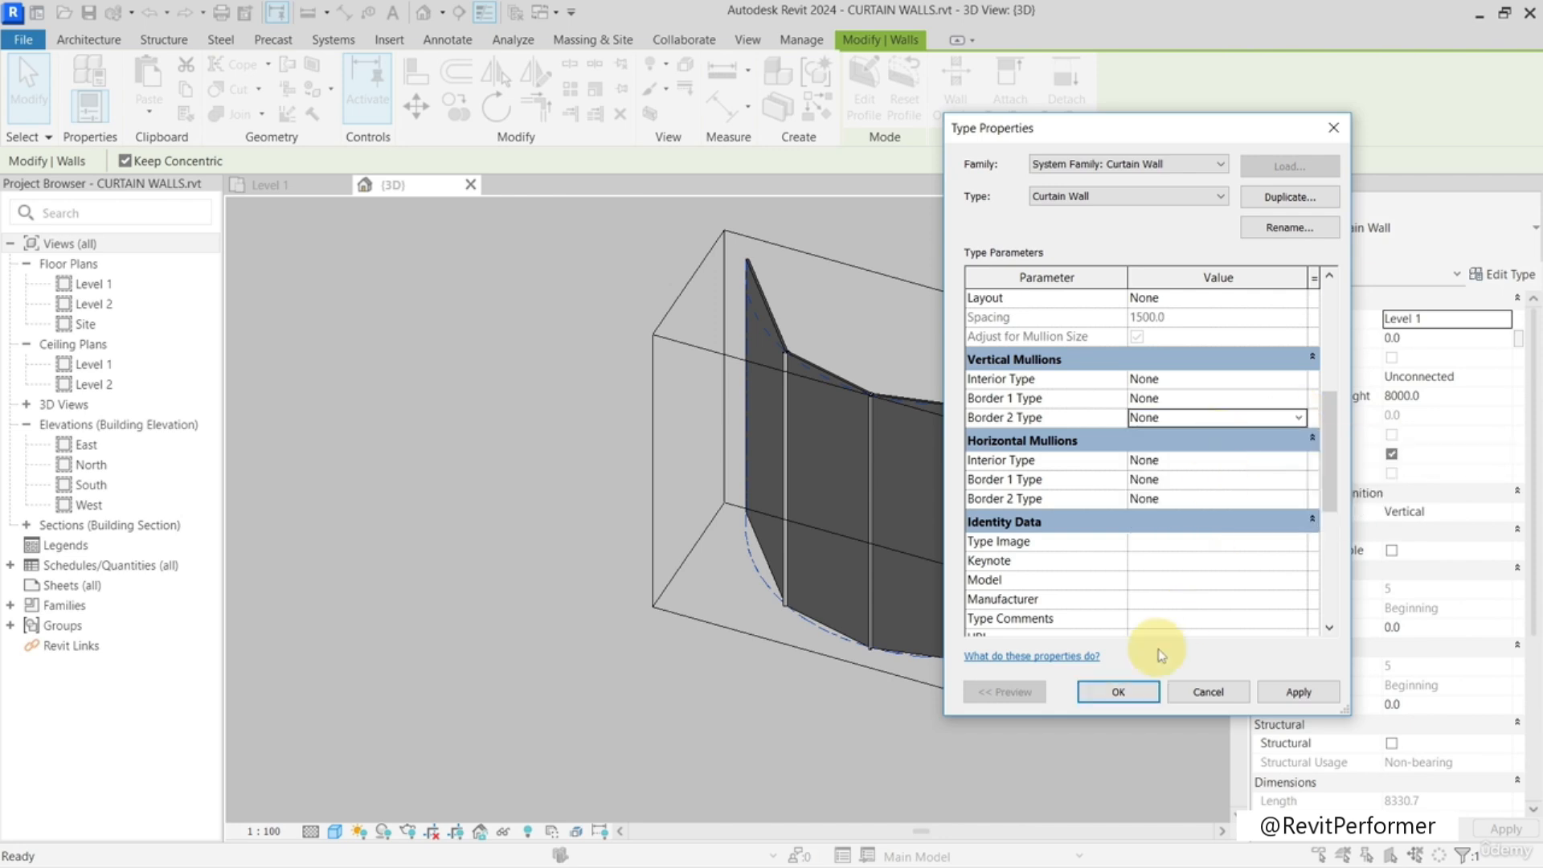
left_click(1121, 693)
left_click(1095, 494)
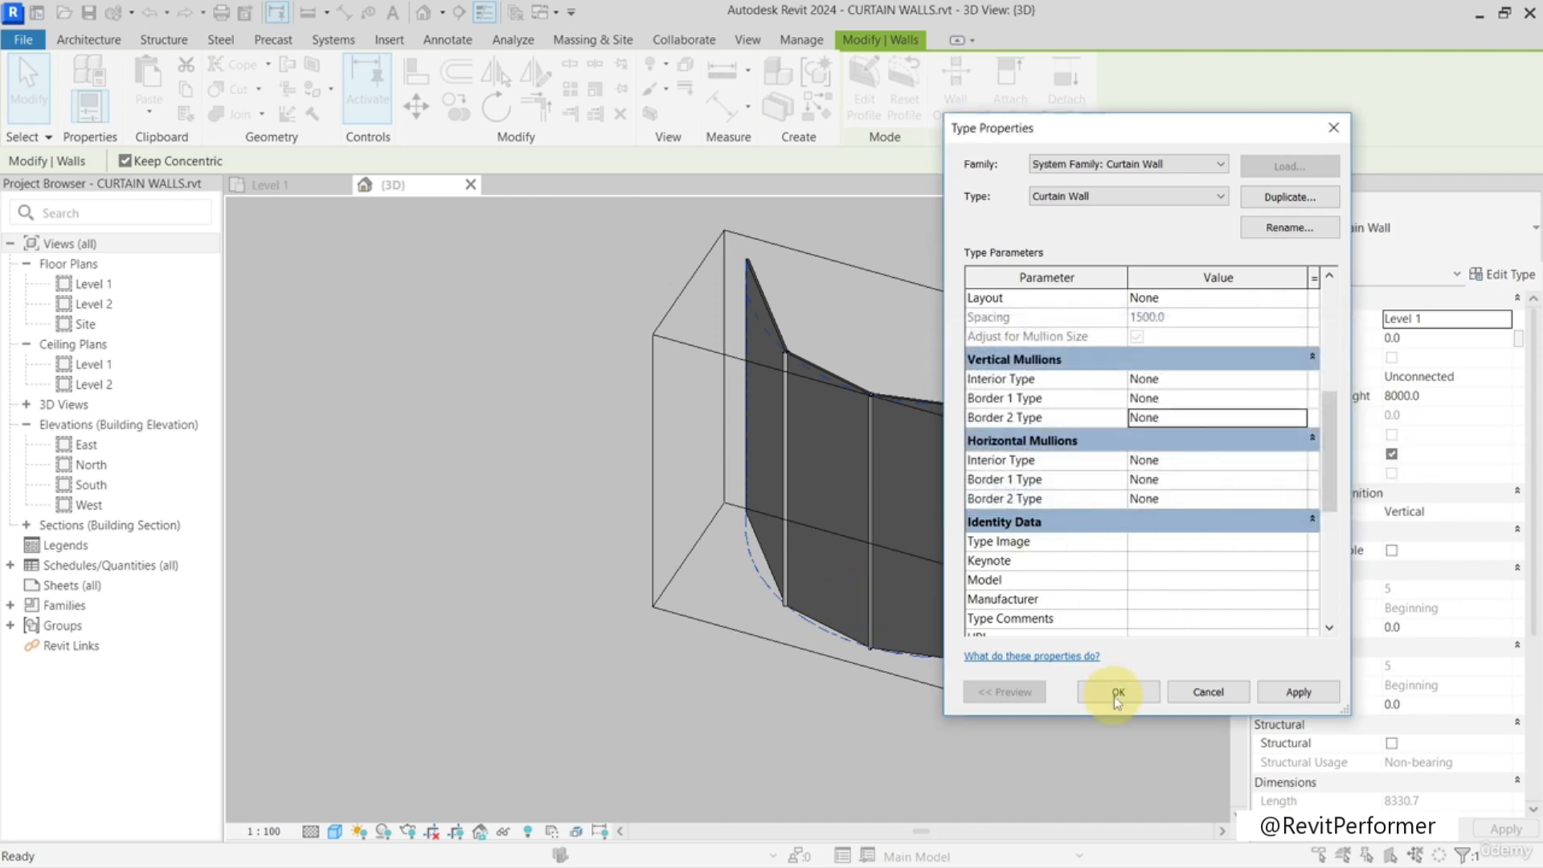
left_click(1118, 695)
key("Escape")
- Examine the flat panels between the gridlines by selecting them individually
scroll(836, 450, "up", 5)
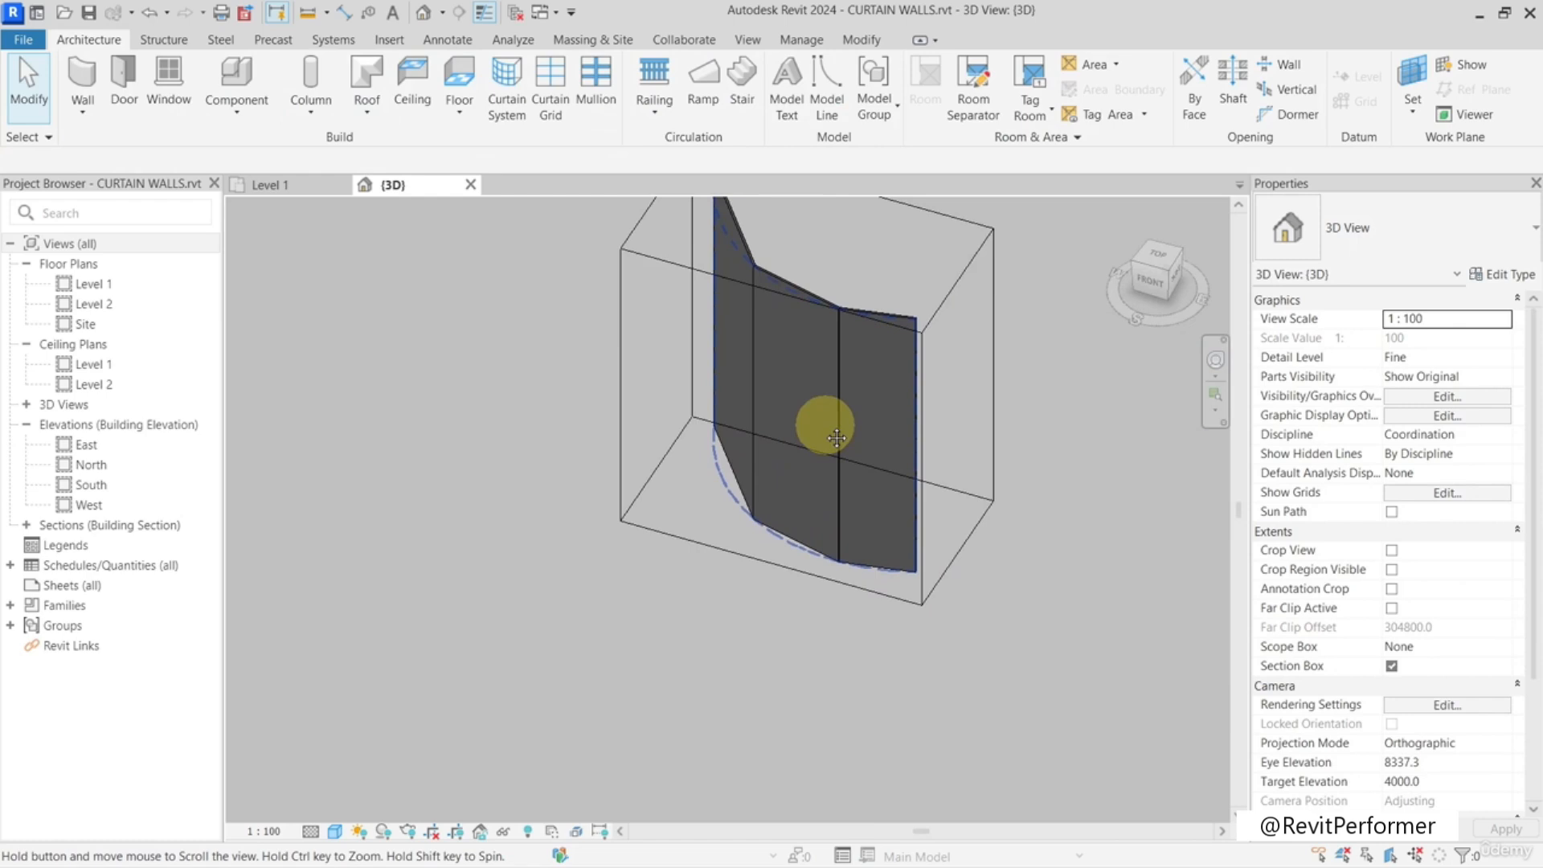
key("Tab")
left_click(791, 359)
key("Tab")
left_click(952, 374)
left_click(924, 371)
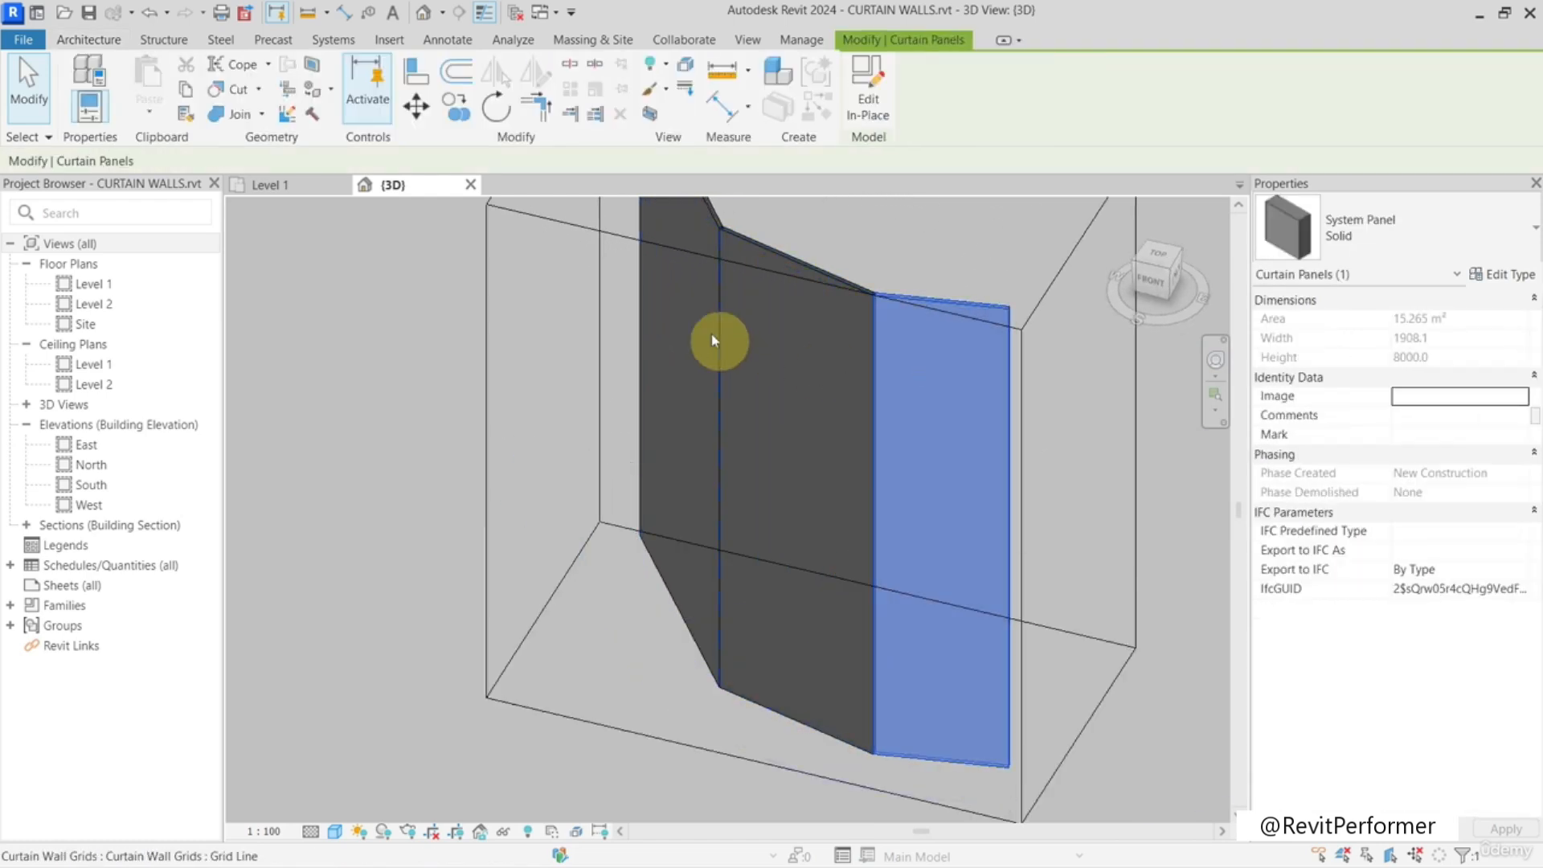
- Change all three solid panels together to the Basic Wall type Generic - 60mm - curtain panel
left_click(707, 329)
mouse_move(803, 403)
middle_mouse_down("shift")
mouse_move(828, 486)
mouse_move(817, 541)
mouse_move(878, 706)
mouse_move(895, 396)
mouse_move(822, 390)
middle_mouse_up("shift")
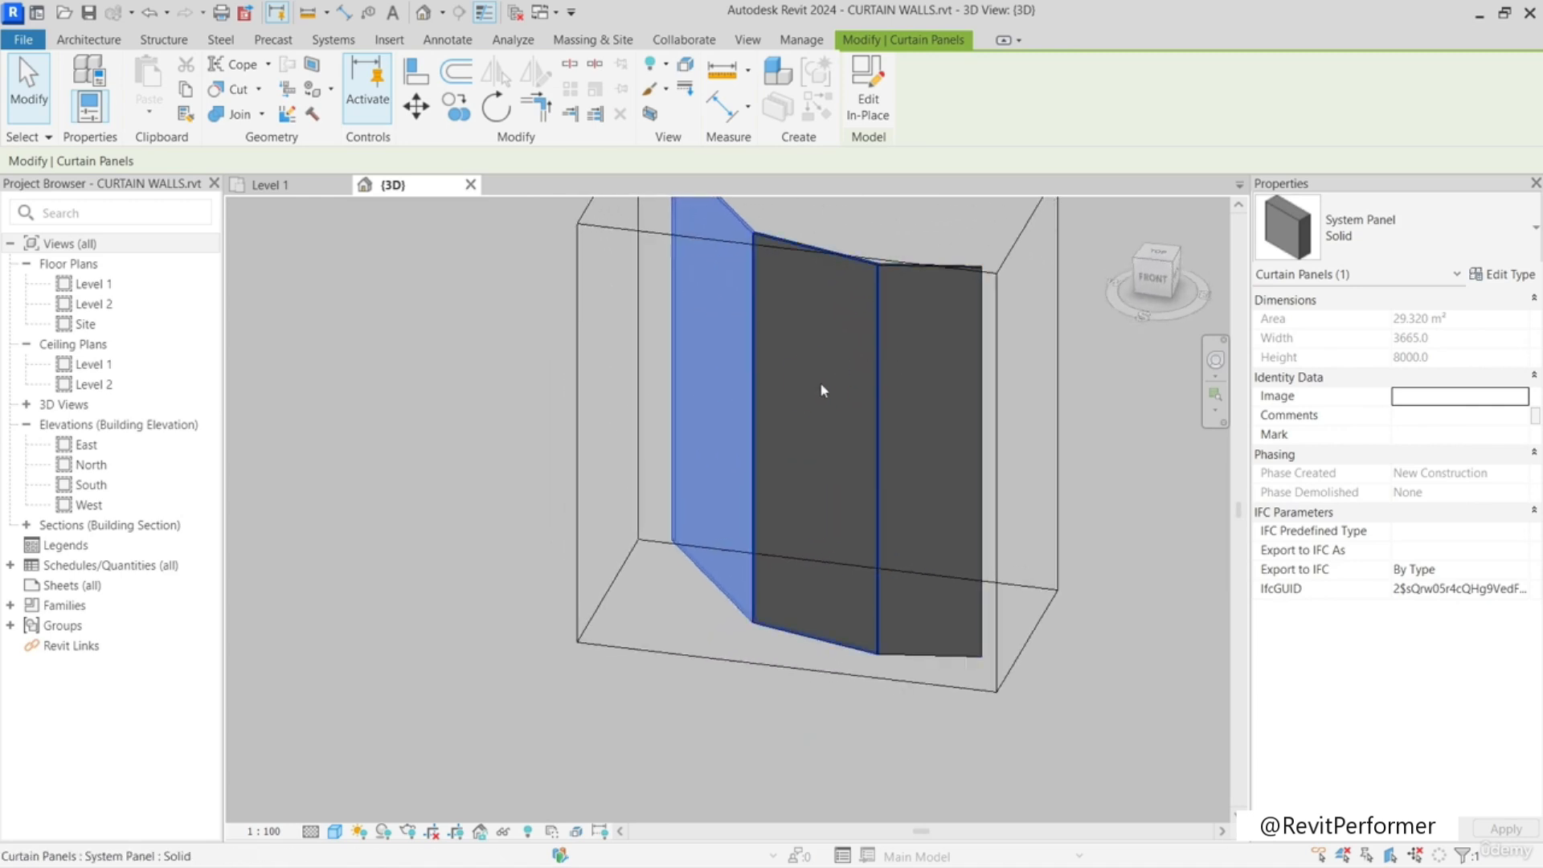
left_click(821, 383, "ctrl")
left_click(913, 384, "ctrl")
middle_click_drag(931, 404, 876, 515, "shift")
left_click(1376, 239)
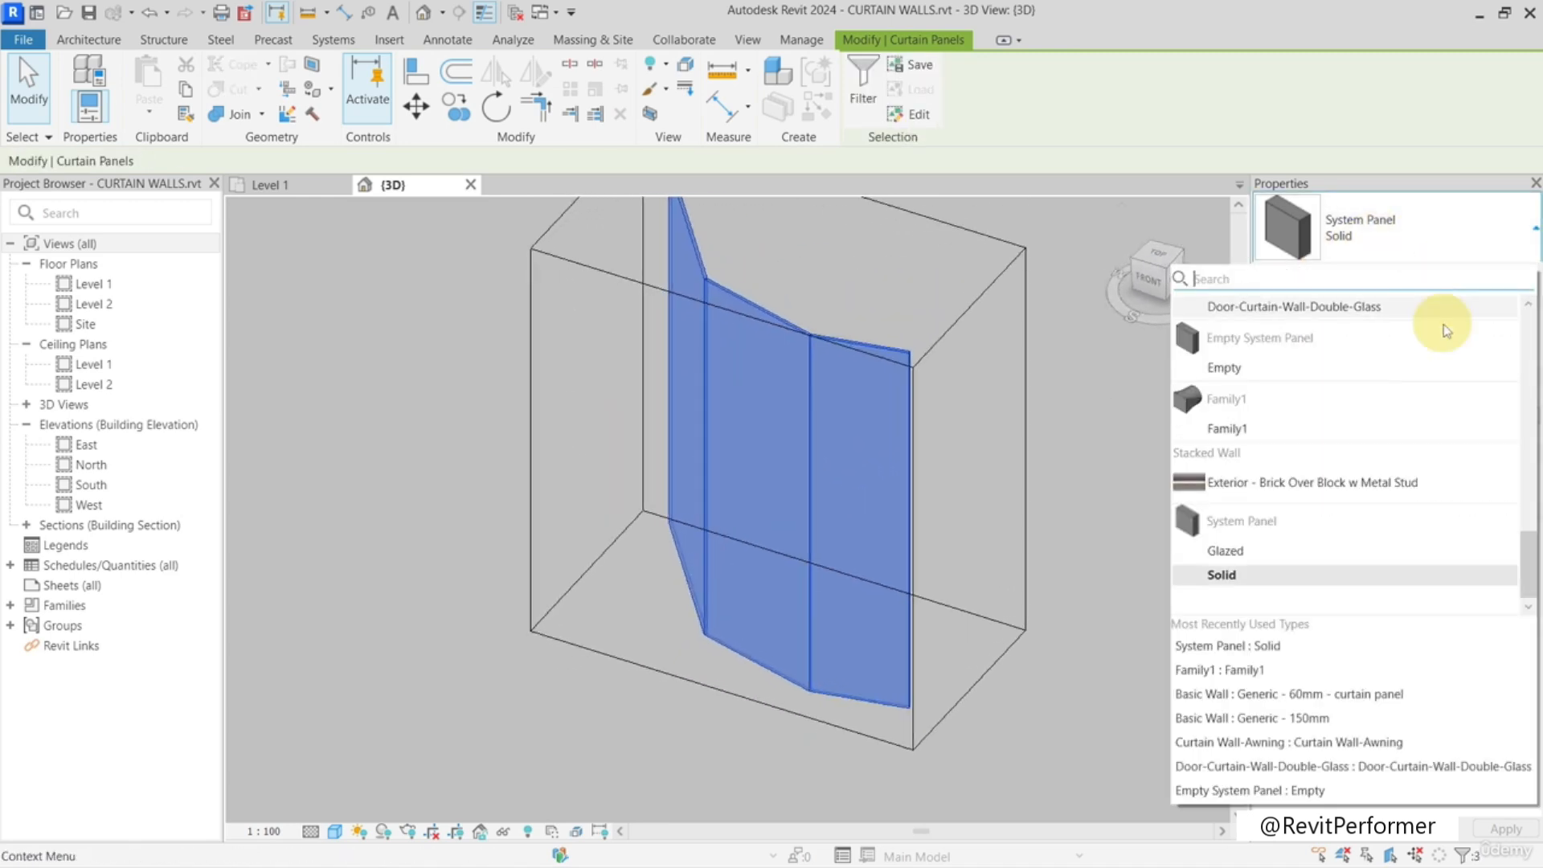
scroll(1443, 346, "up", 8)
scroll(1417, 392, "up", 3)
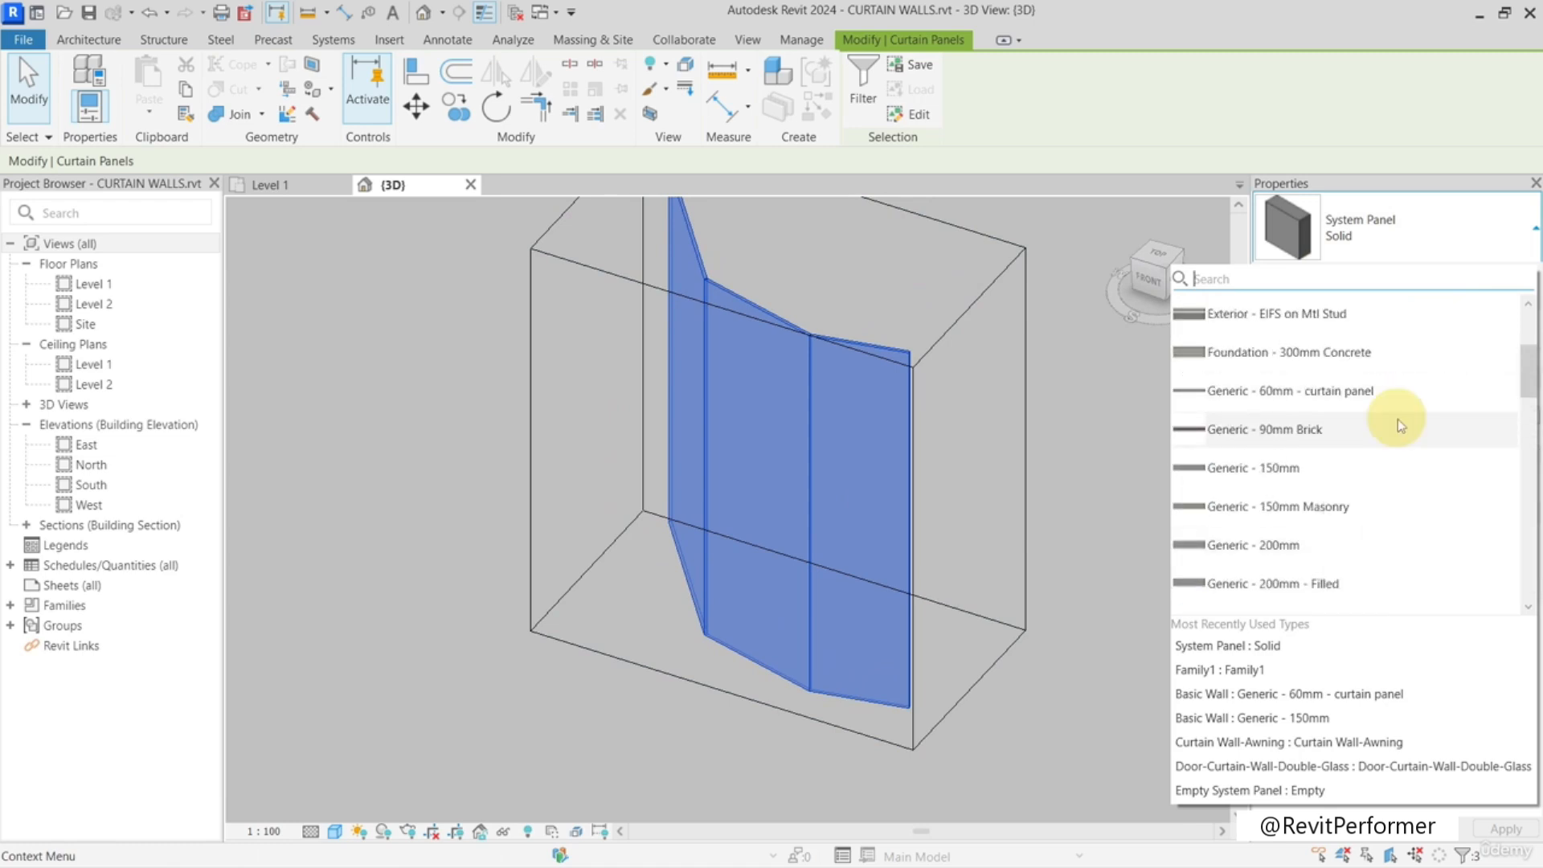
scroll(1397, 418, "up", 3)
scroll(1397, 418, "down", 2)
scroll(1397, 418, "down", 4)
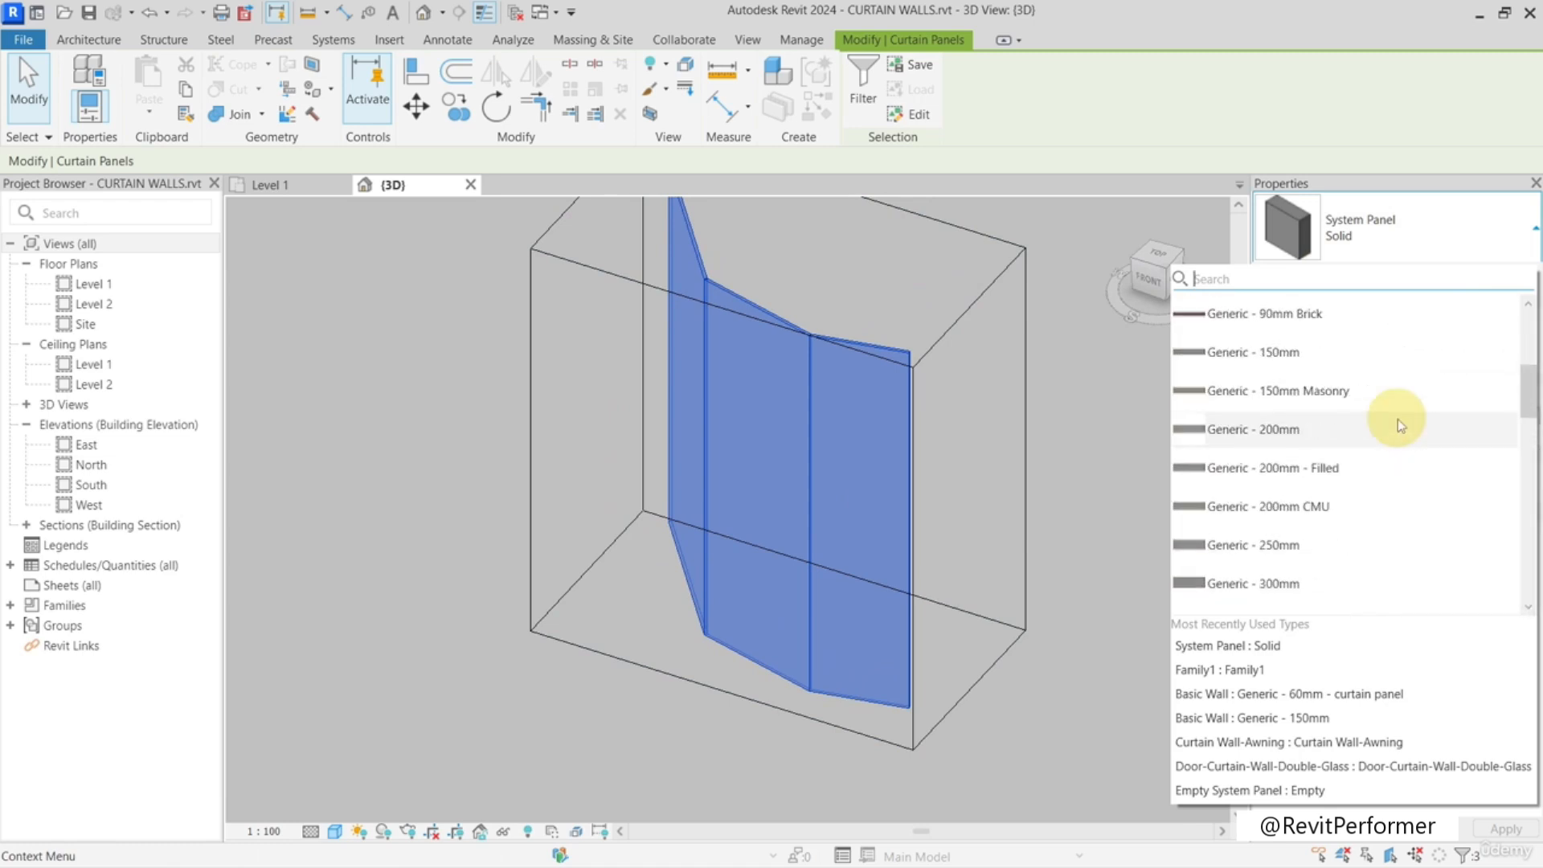
scroll(1397, 418, "down", 4)
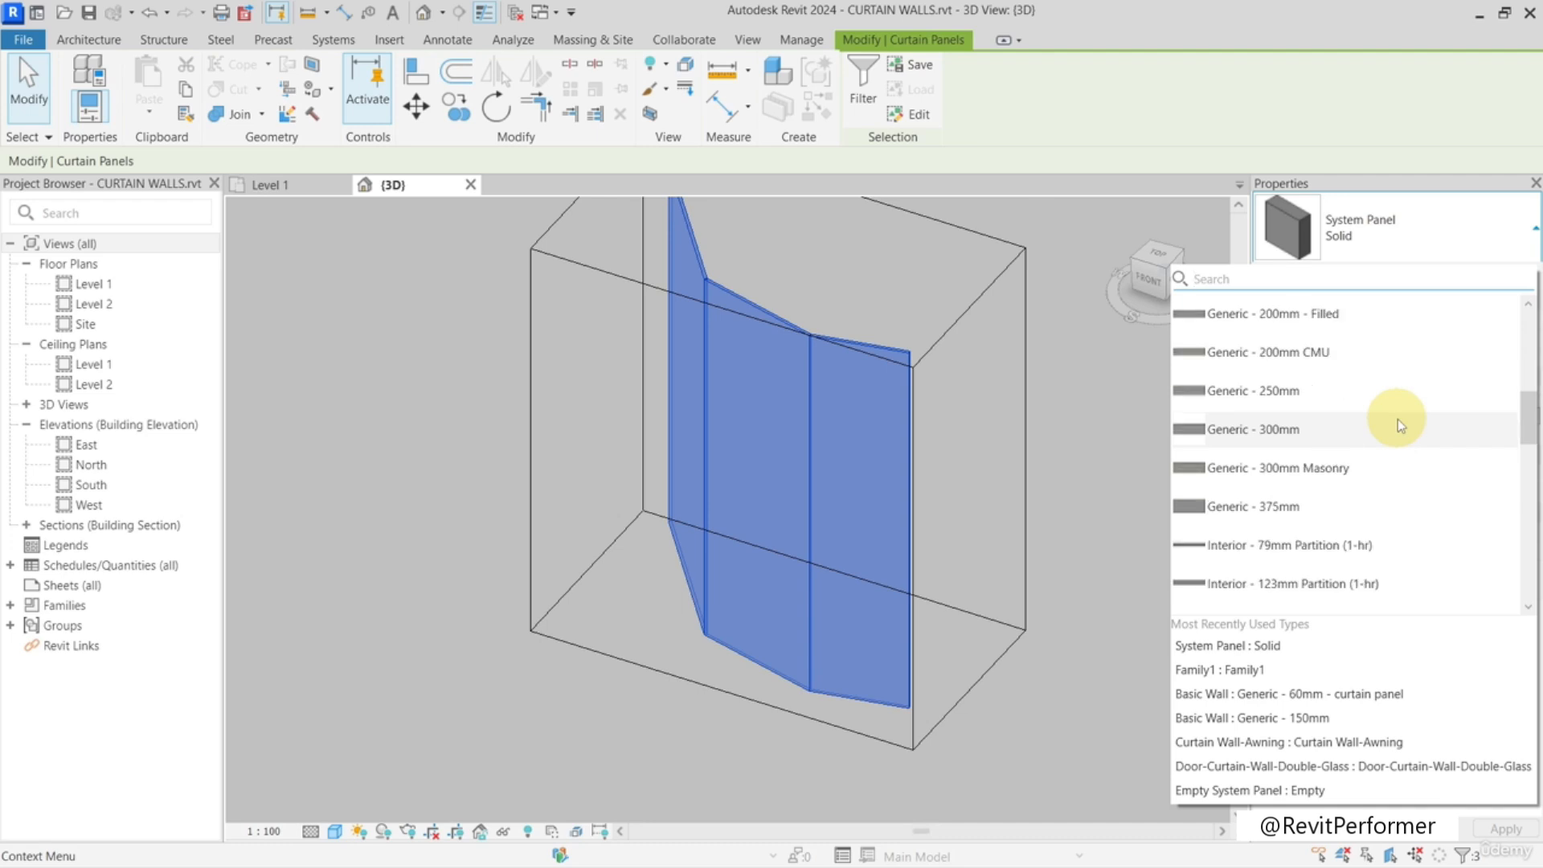
scroll(1397, 418, "down", 4)
scroll(1397, 418, "down", 4)
scroll(1397, 418, "up", 4)
scroll(1397, 418, "up", 10)
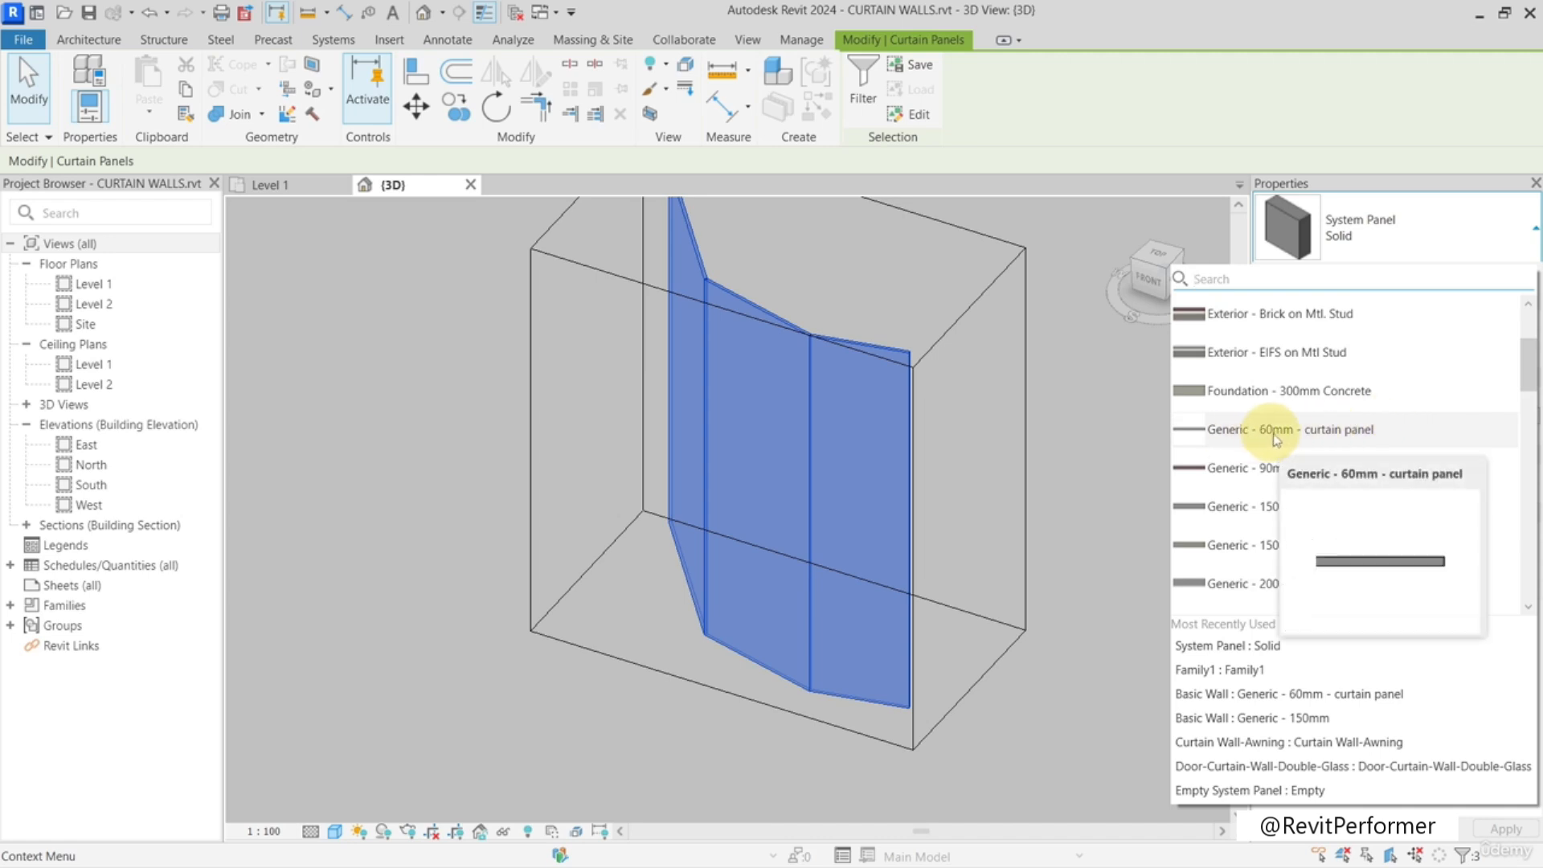
left_click(1340, 432)
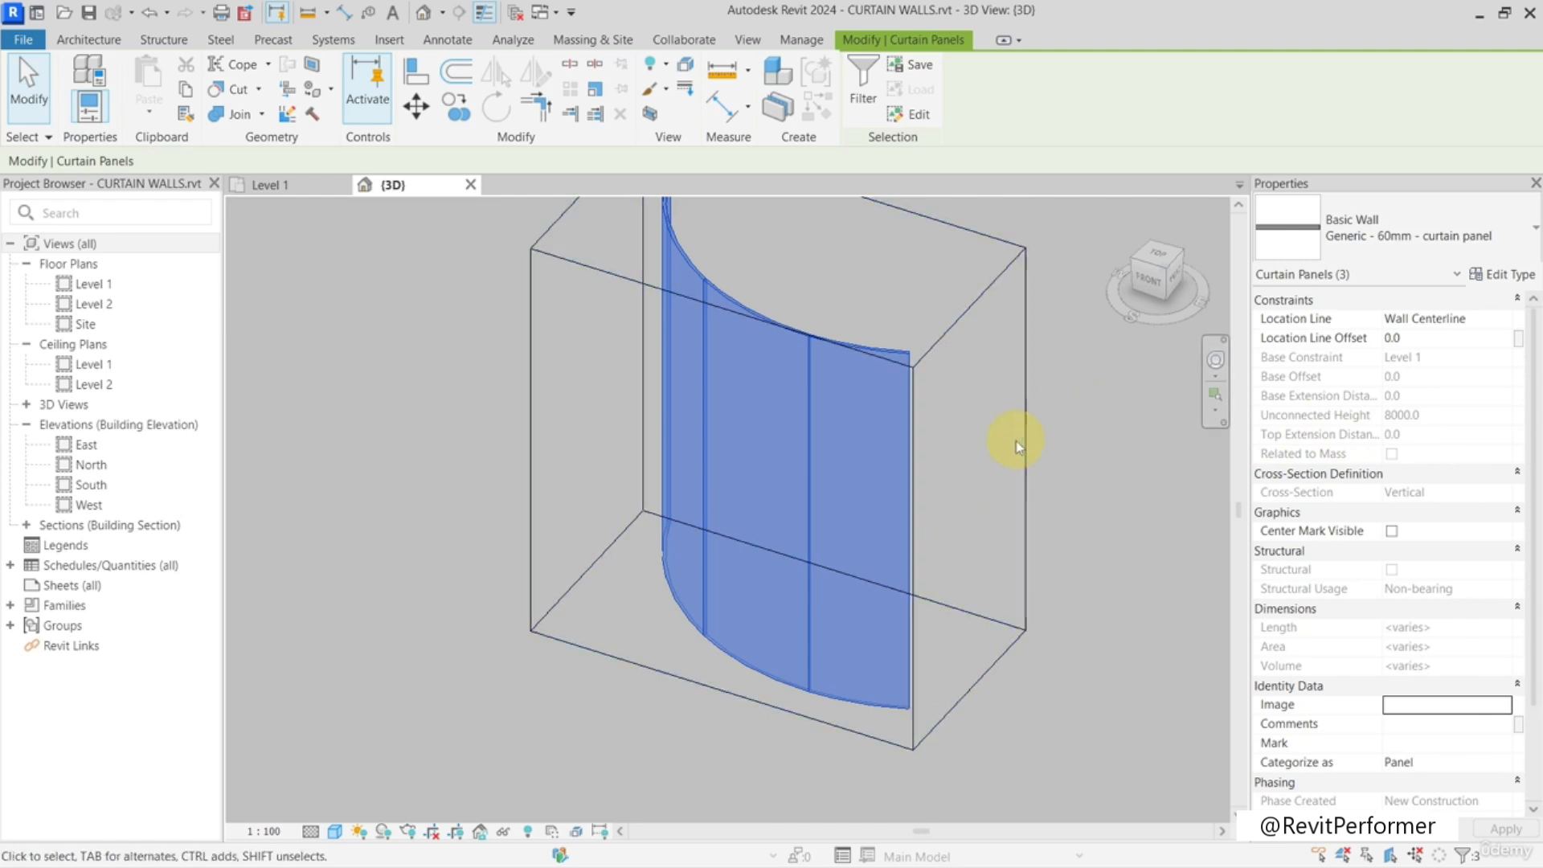
- Examine the curvature of the end and middle wall-type panels from both sides of the curtain wall
left_click(844, 475)
left_click(856, 504)
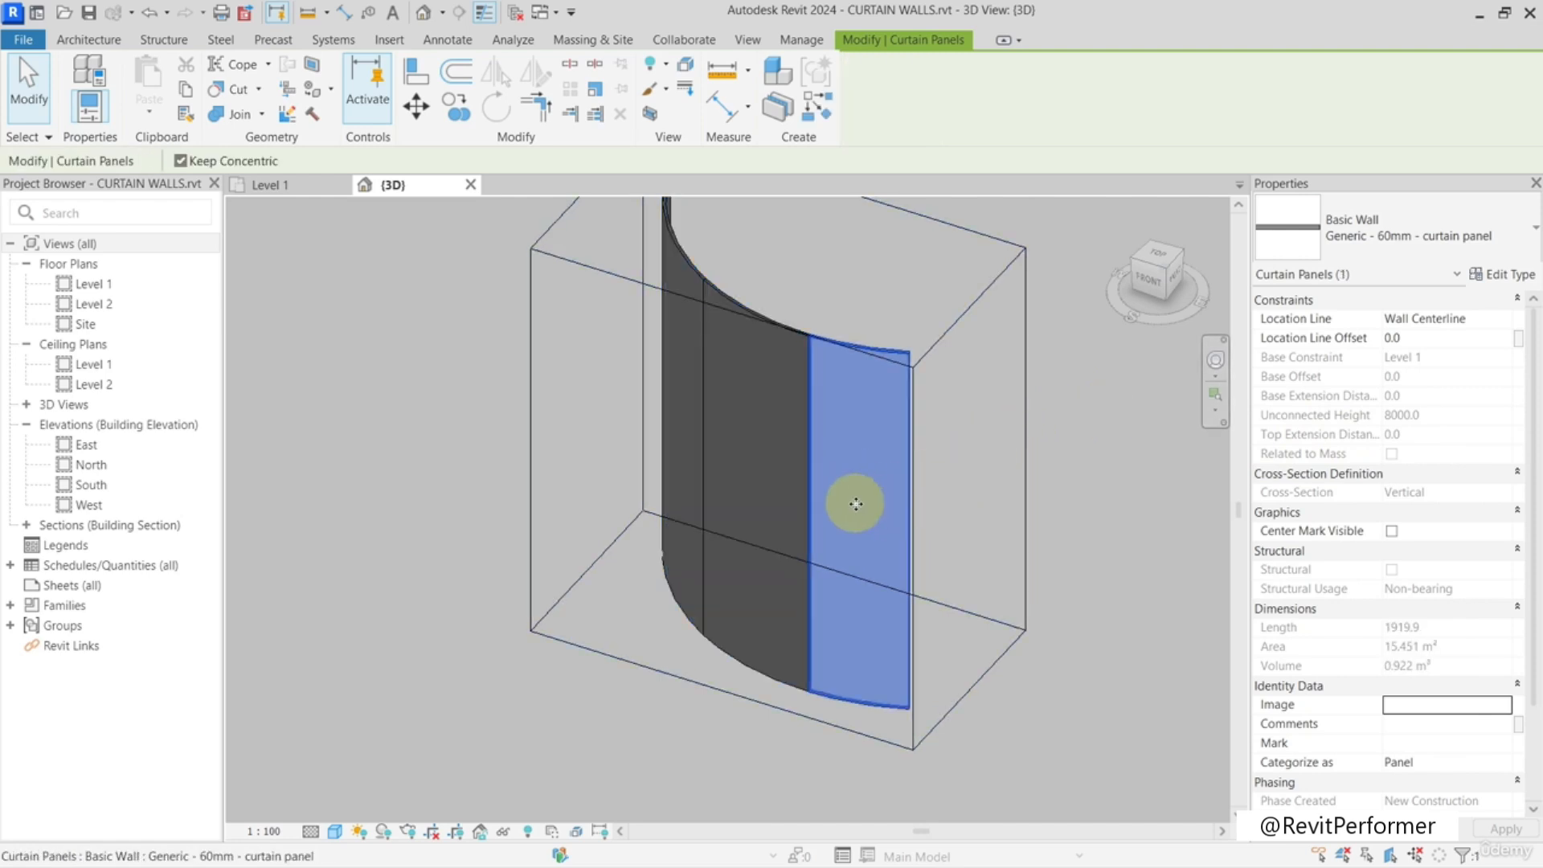
middle_click_drag(888, 452, 619, 594, "shift")
scroll(868, 462, "up", 4)
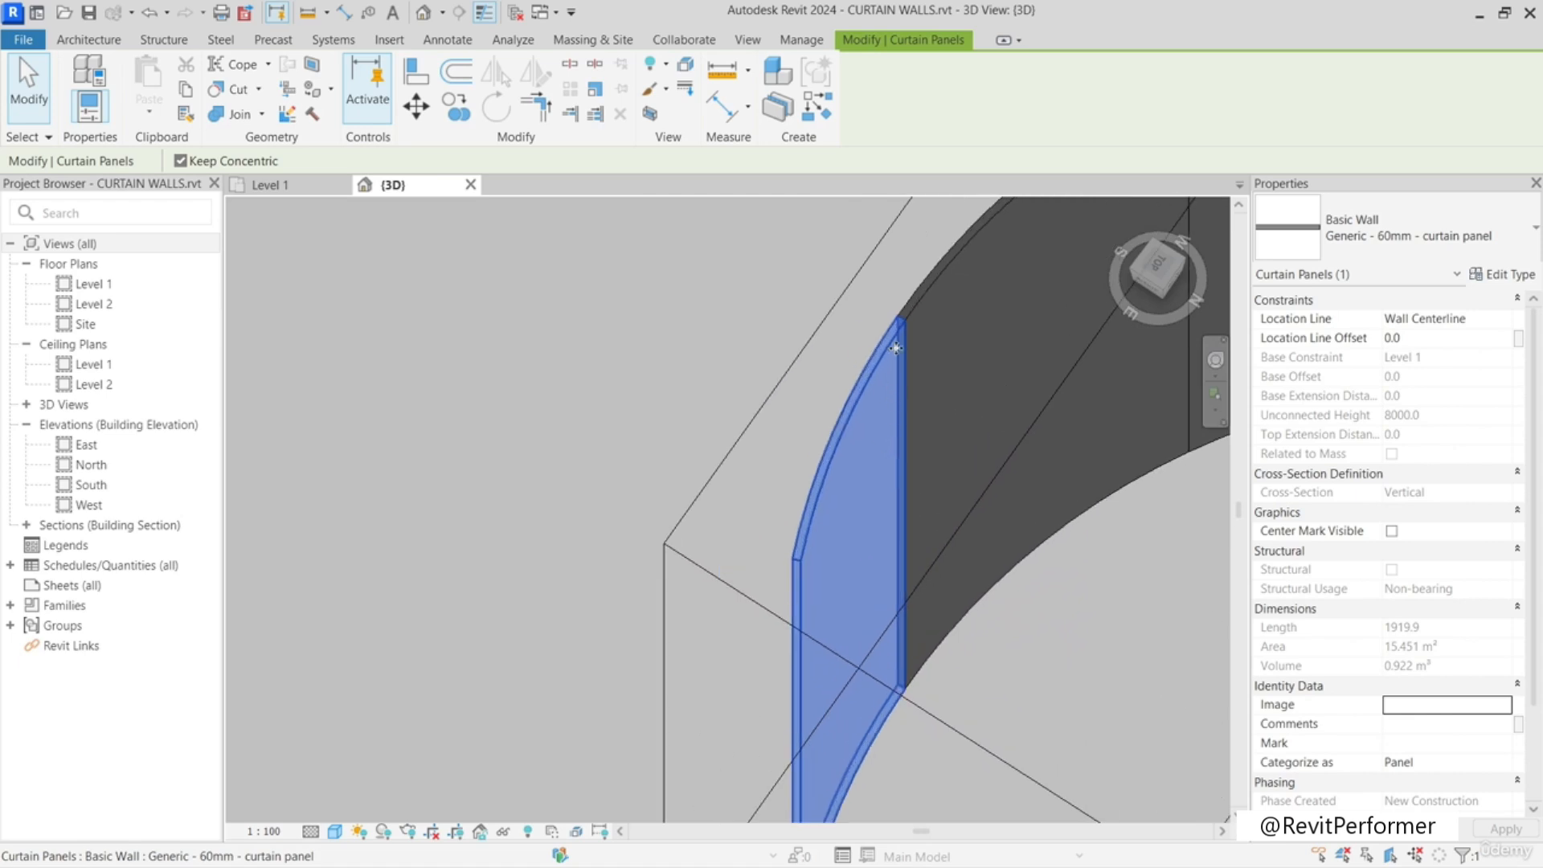
scroll(844, 442, "down", 2)
middle_click_drag(872, 416, 747, 511)
left_click(850, 402)
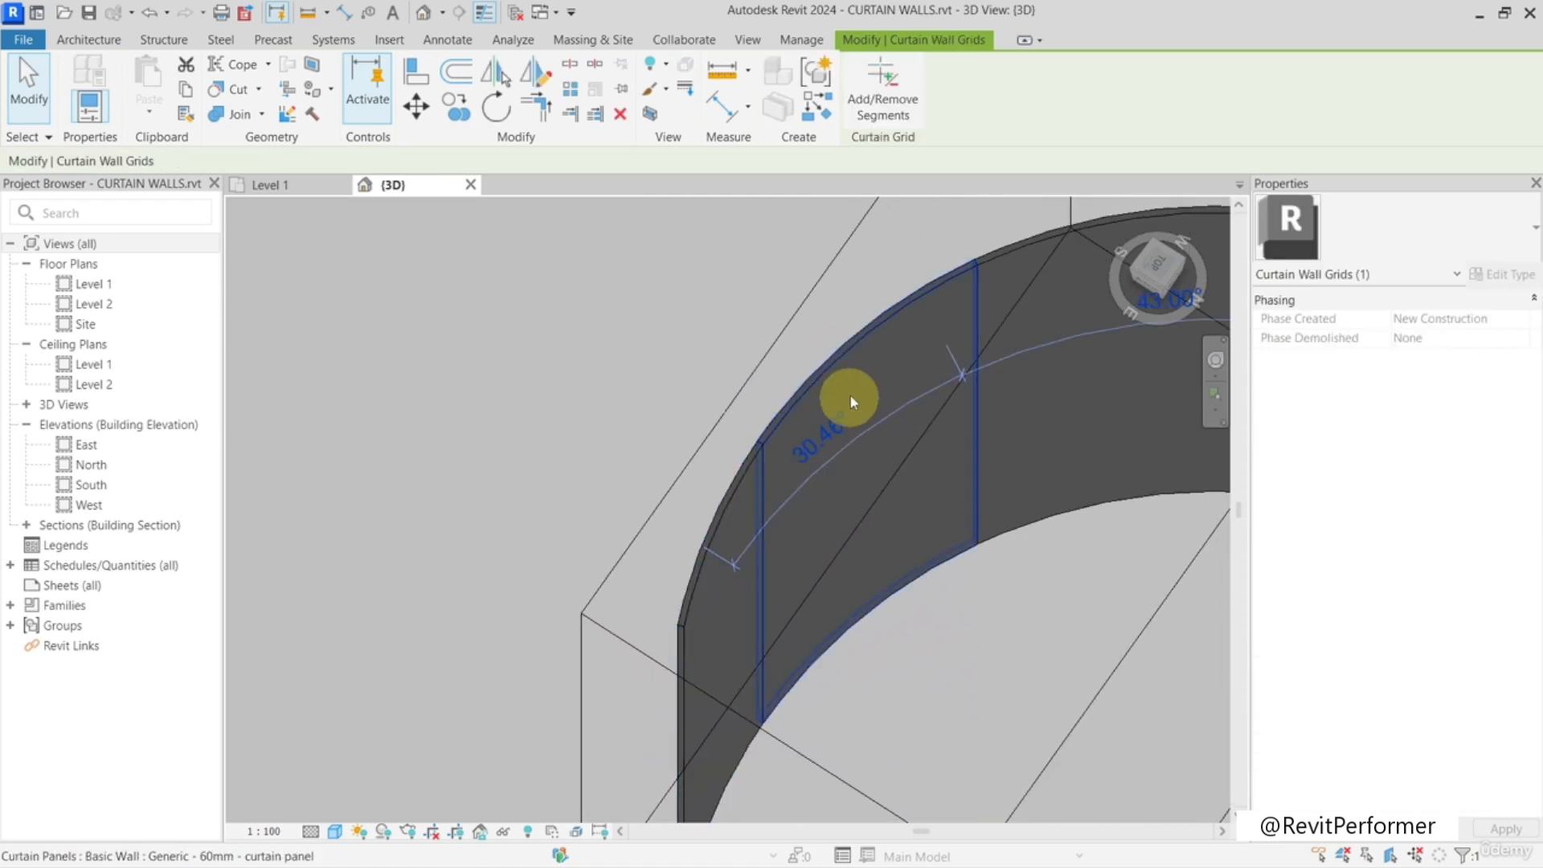
left_click(840, 394)
middle_click_drag(804, 412, 1116, 456, "shift")
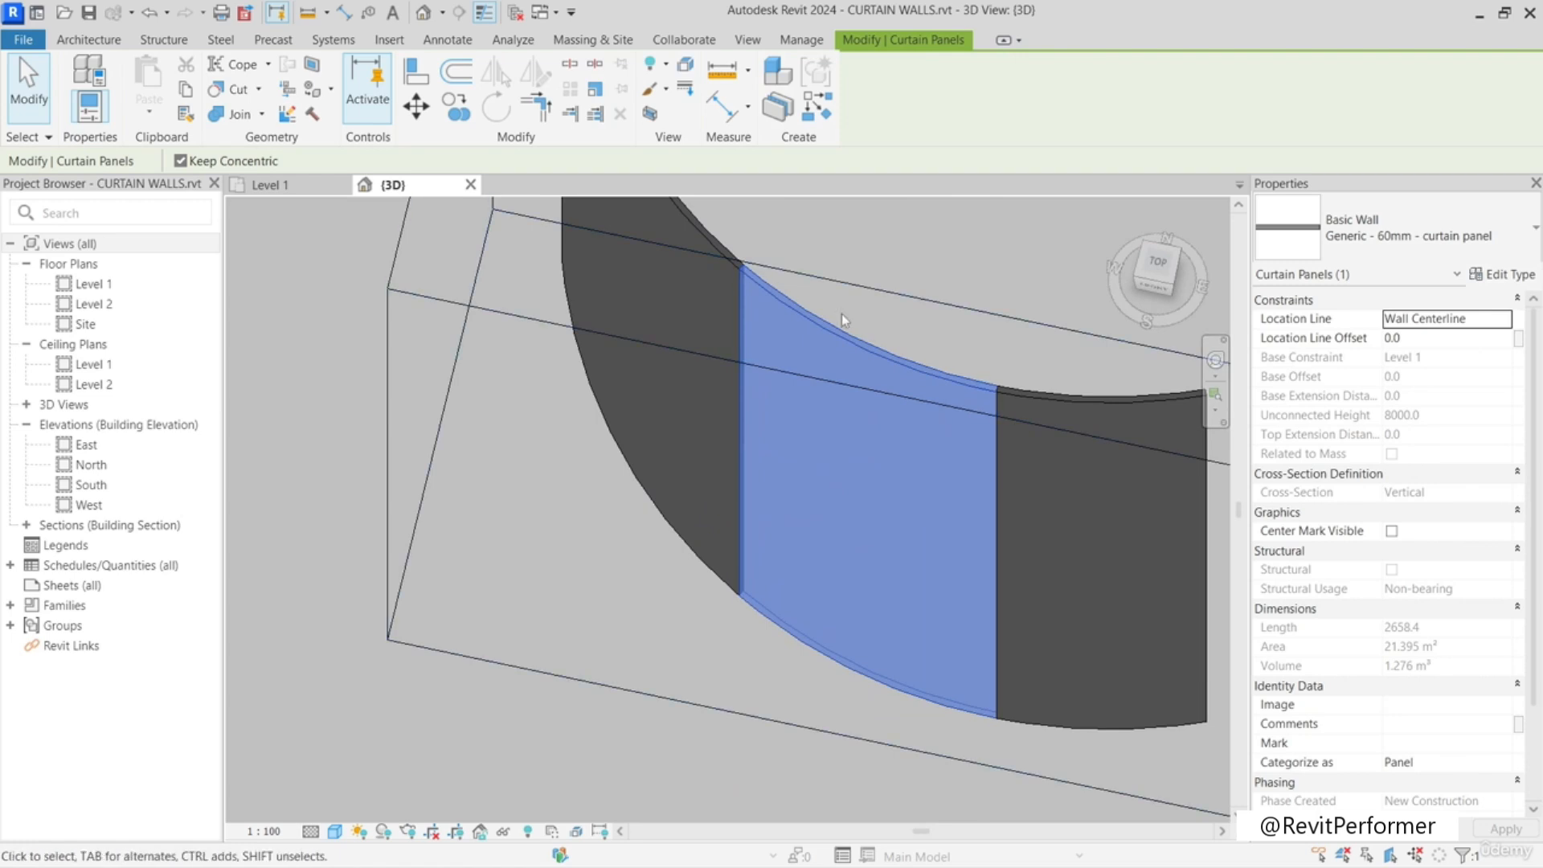
middle_click_drag(1016, 400, 784, 519)
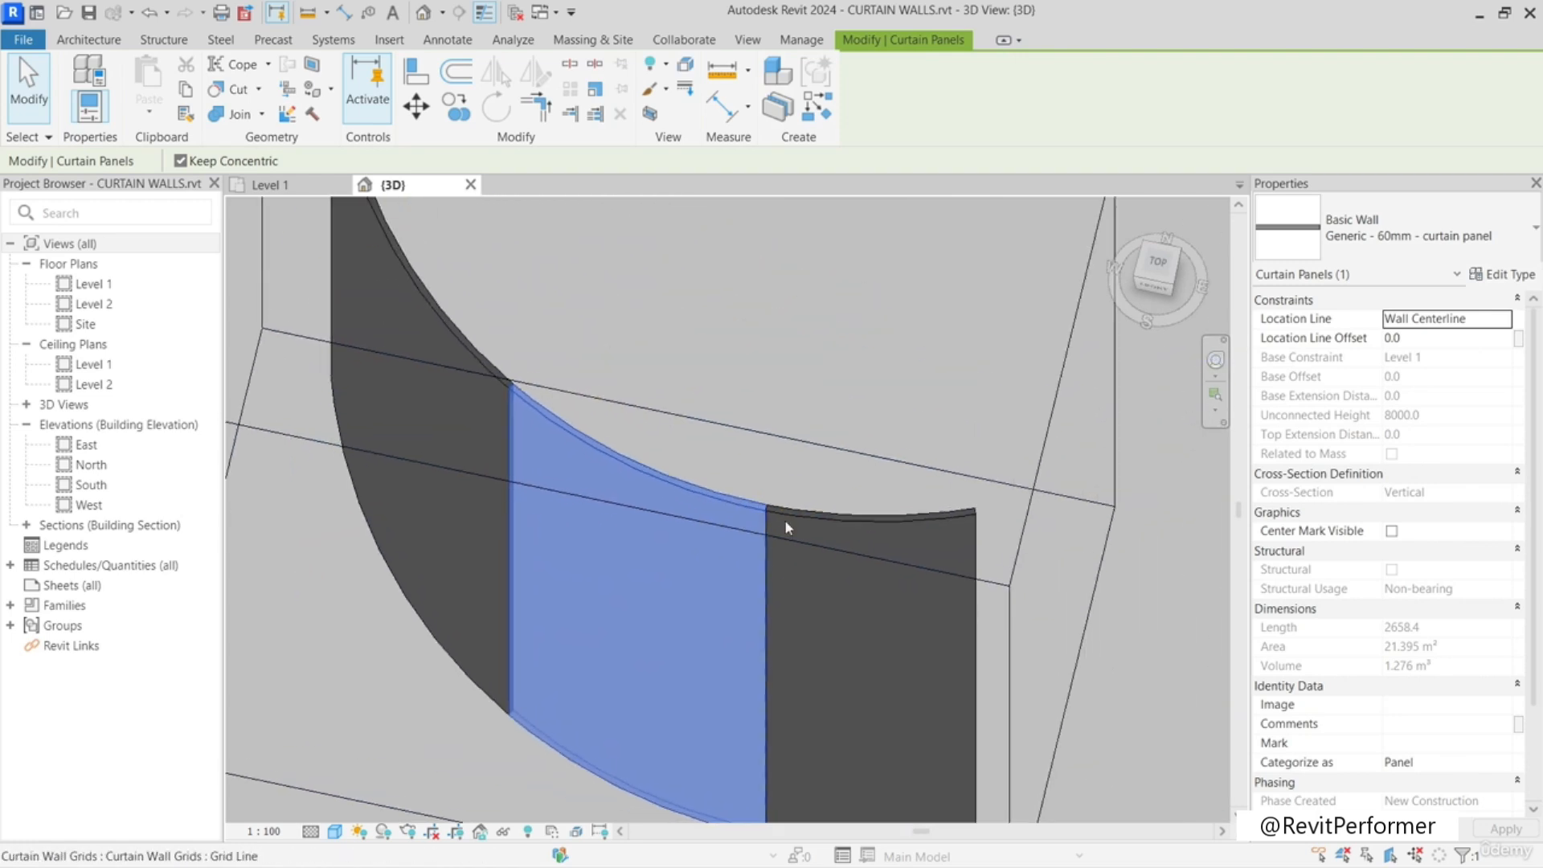
scroll(786, 521, "down", 3)
middle_click_drag(830, 586, 789, 503, "shift")
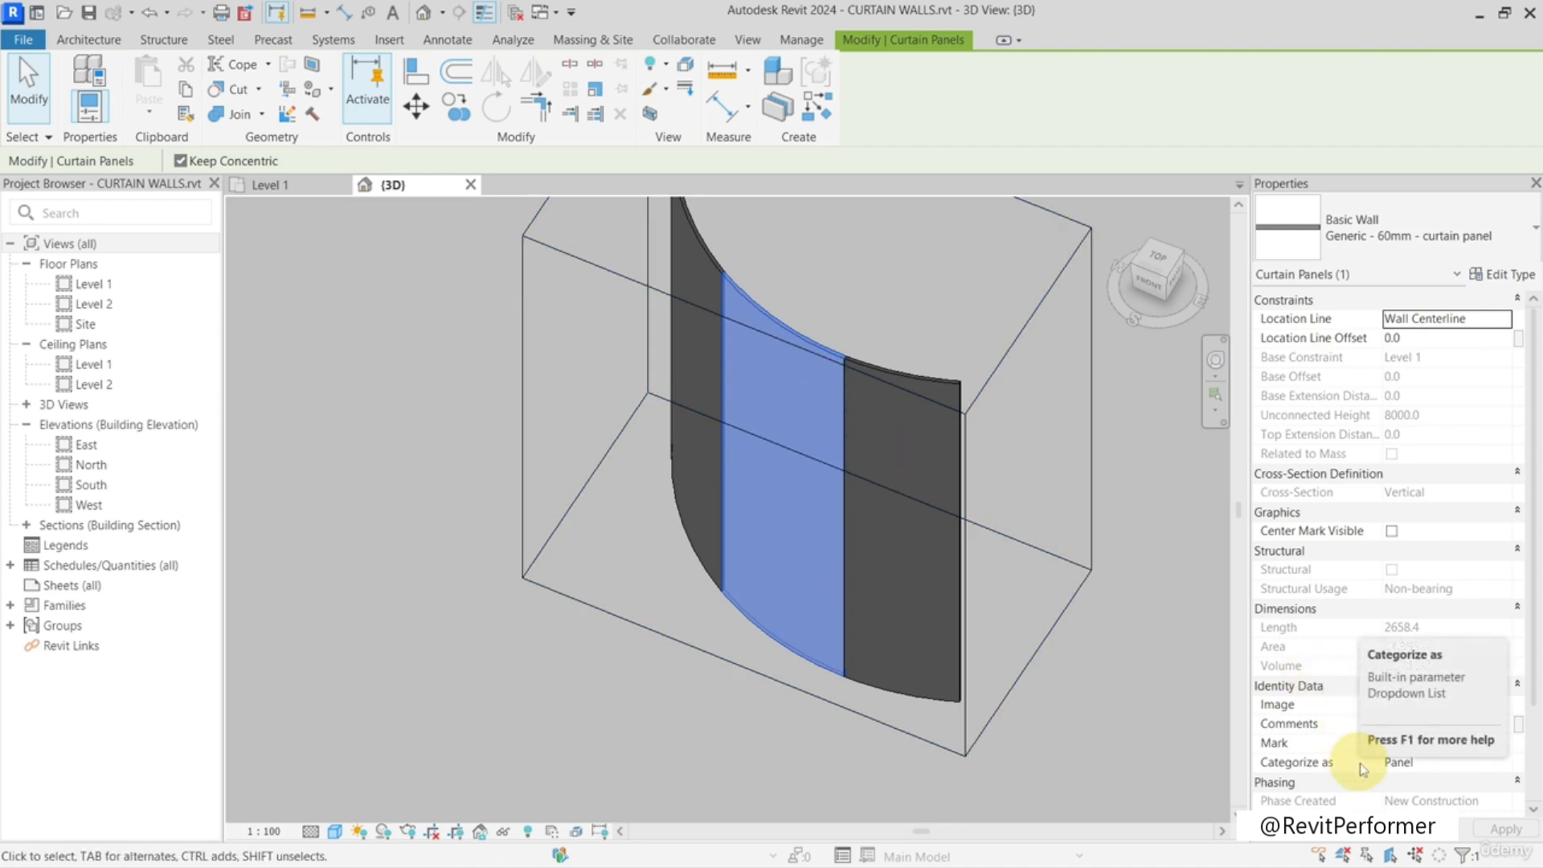
- Check the dimensions and Categorize as property of the end and middle curved panels, and clear the selection
left_click(897, 457)
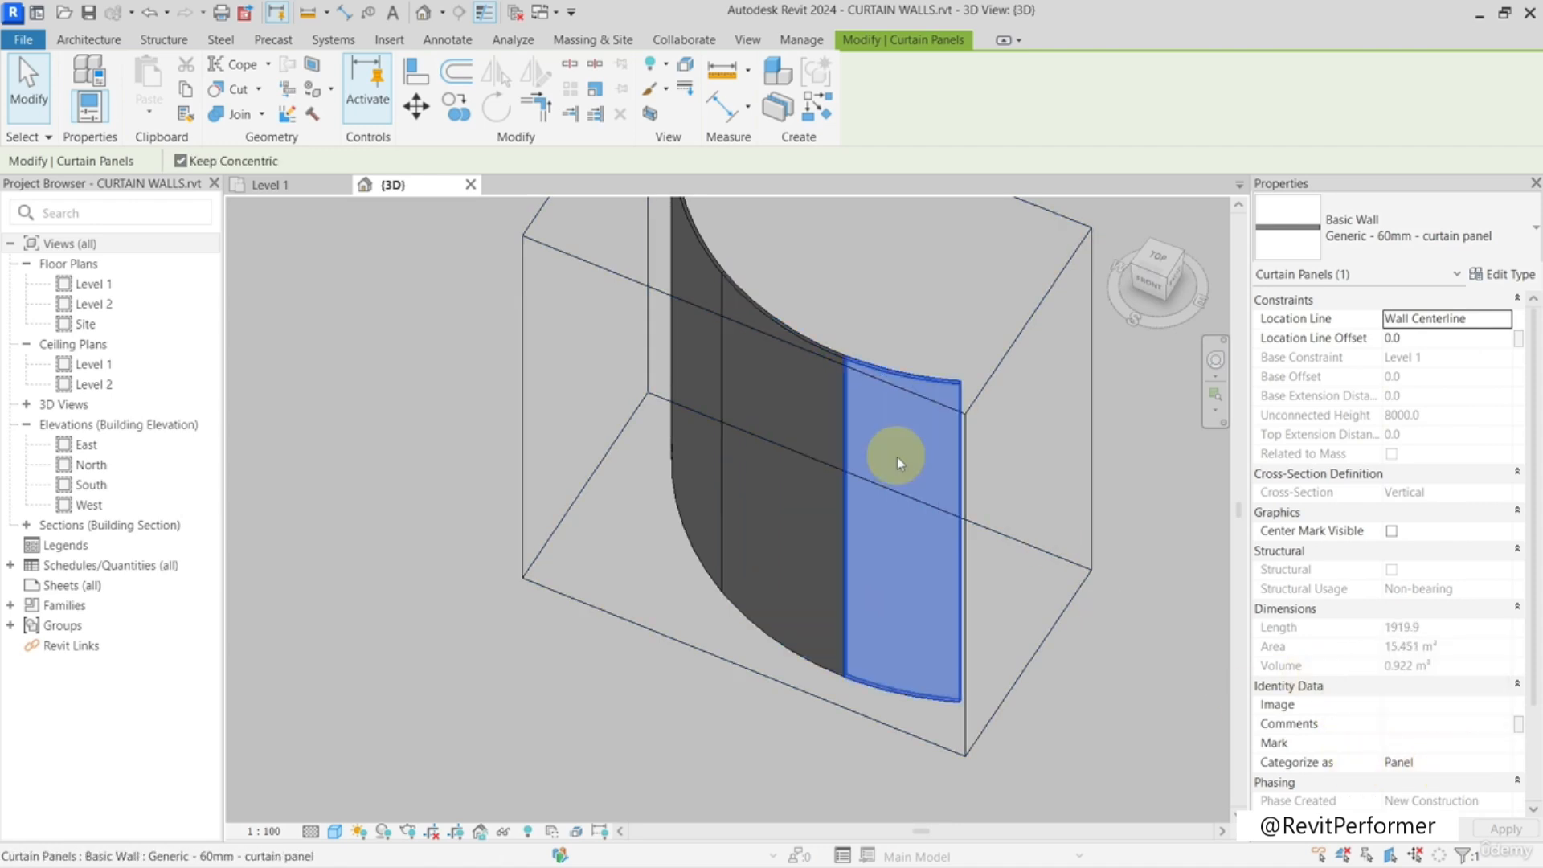
left_click(791, 431)
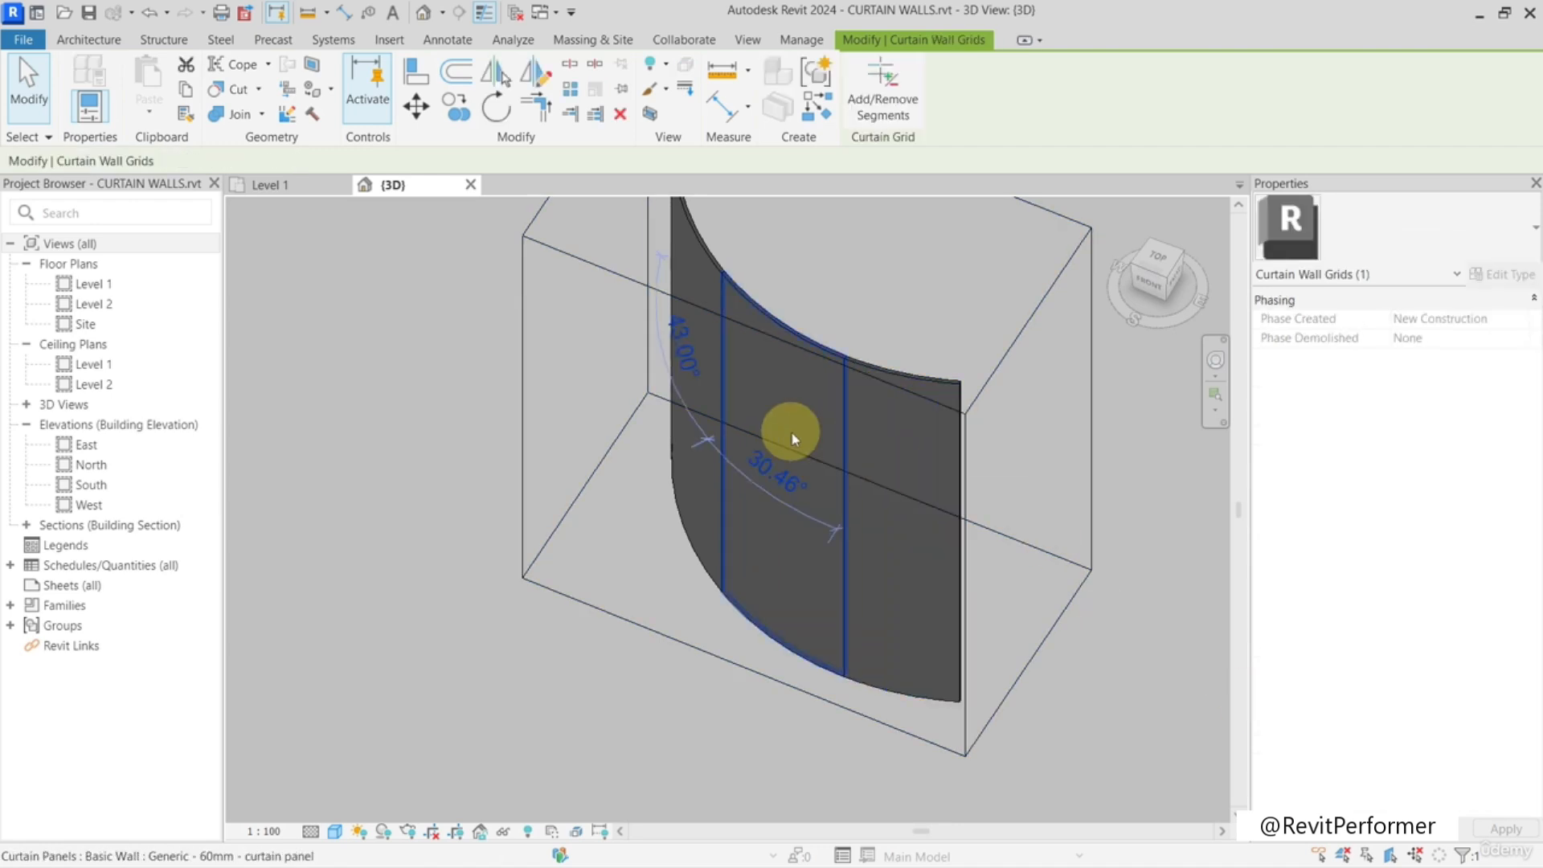
left_click(791, 431)
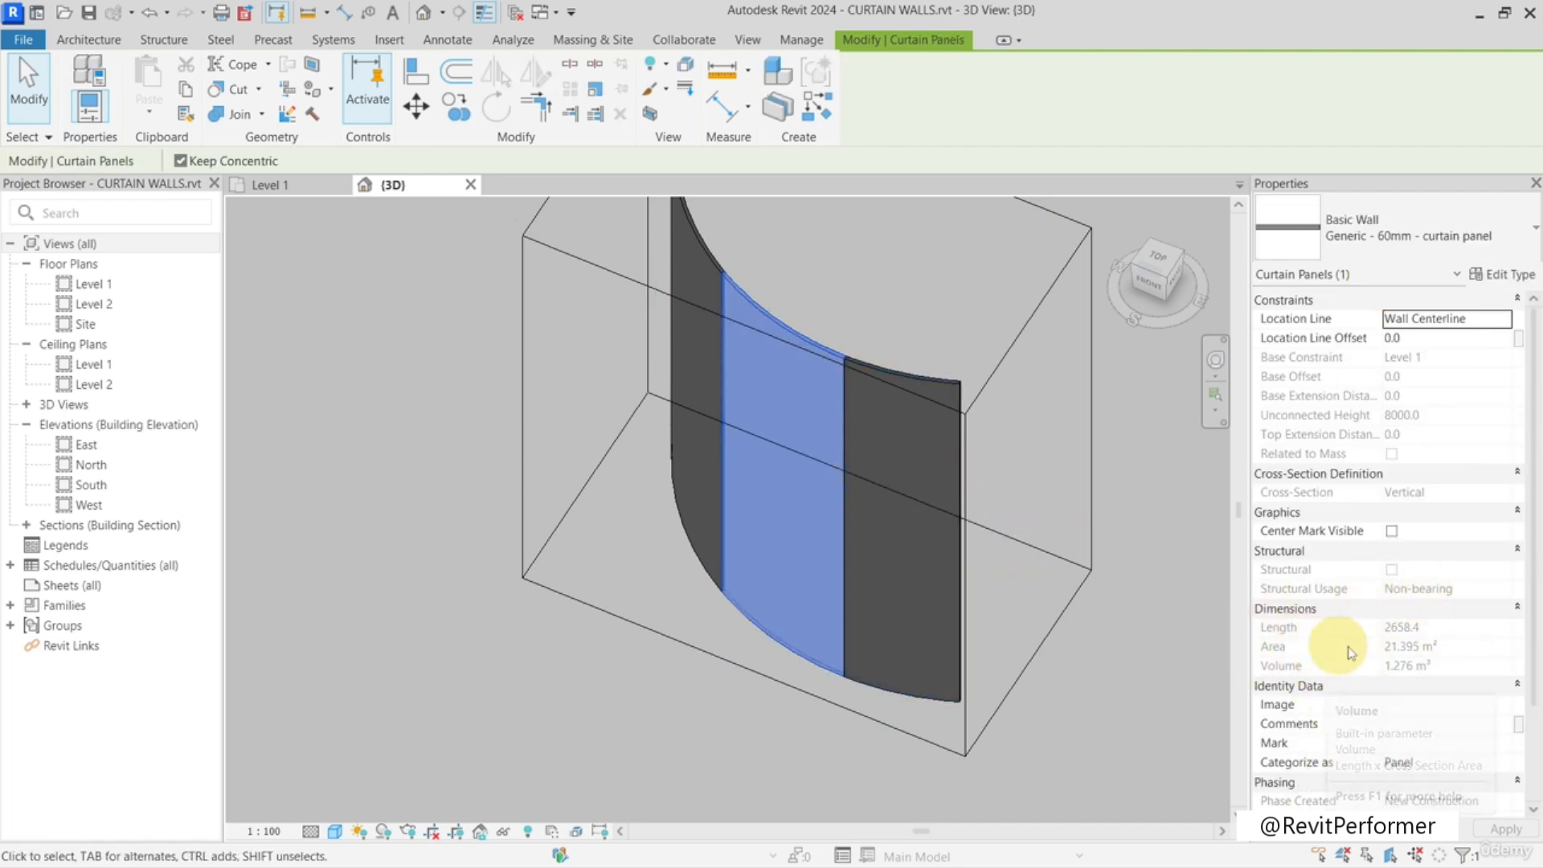
left_click(1126, 620)
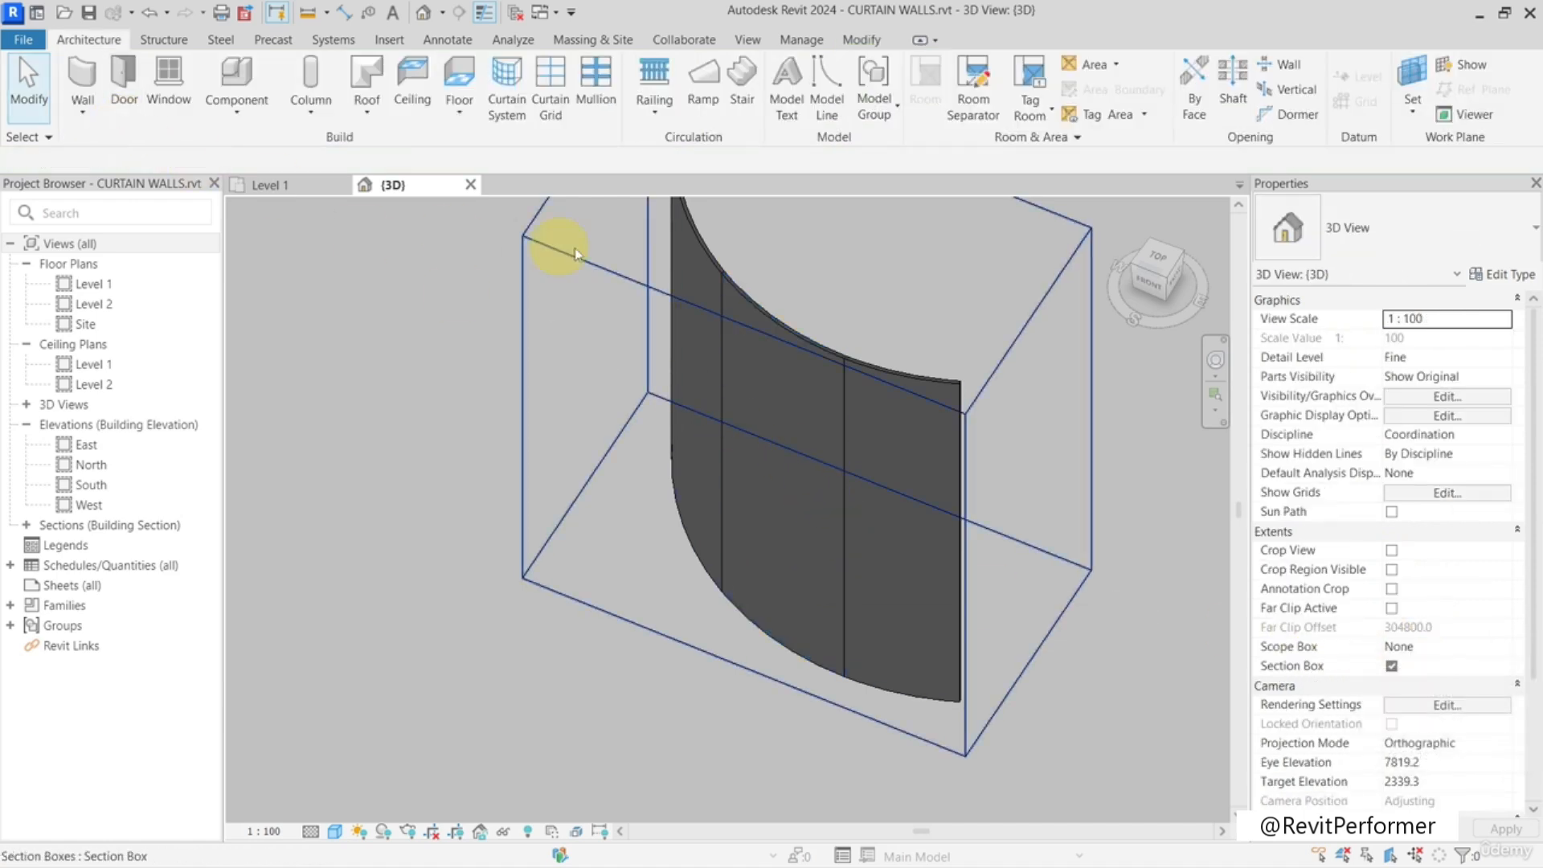
- Place 50mm x 150mm rectangular mullions on both vertical gridlines of the curved curtain wall
left_click(596, 80)
left_click(854, 369)
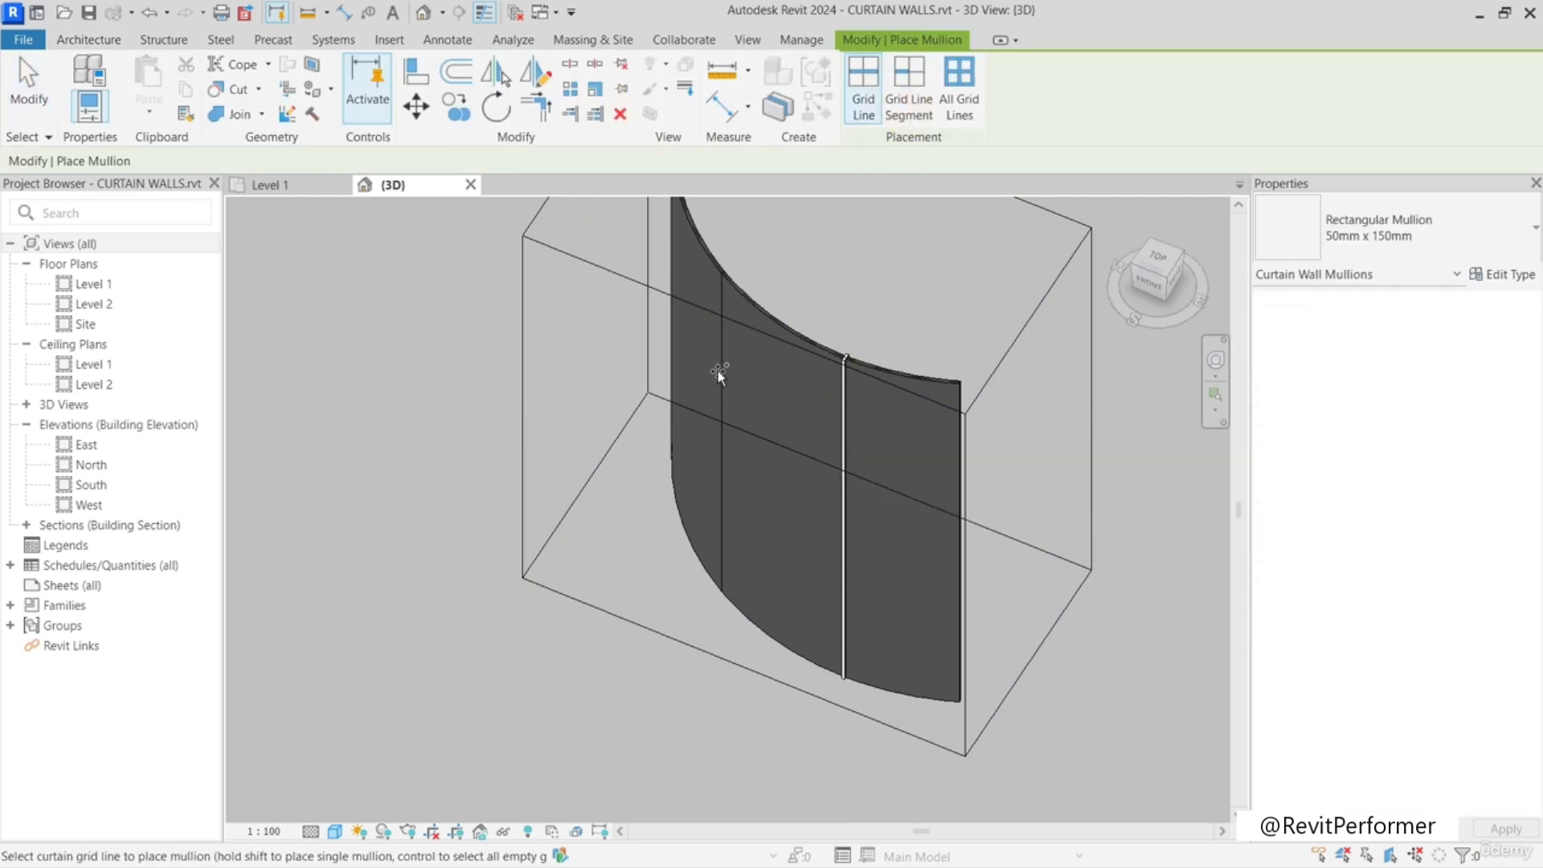
left_click(722, 394)
- Examine how the mullions meet the curved panels, up close in 3D and in the Level 1 floor plan
middle_click_drag(730, 431, 772, 393, "shift")
middle_click_drag(784, 274, 827, 472)
scroll(753, 428, "up", 5)
scroll(820, 473, "up", 5)
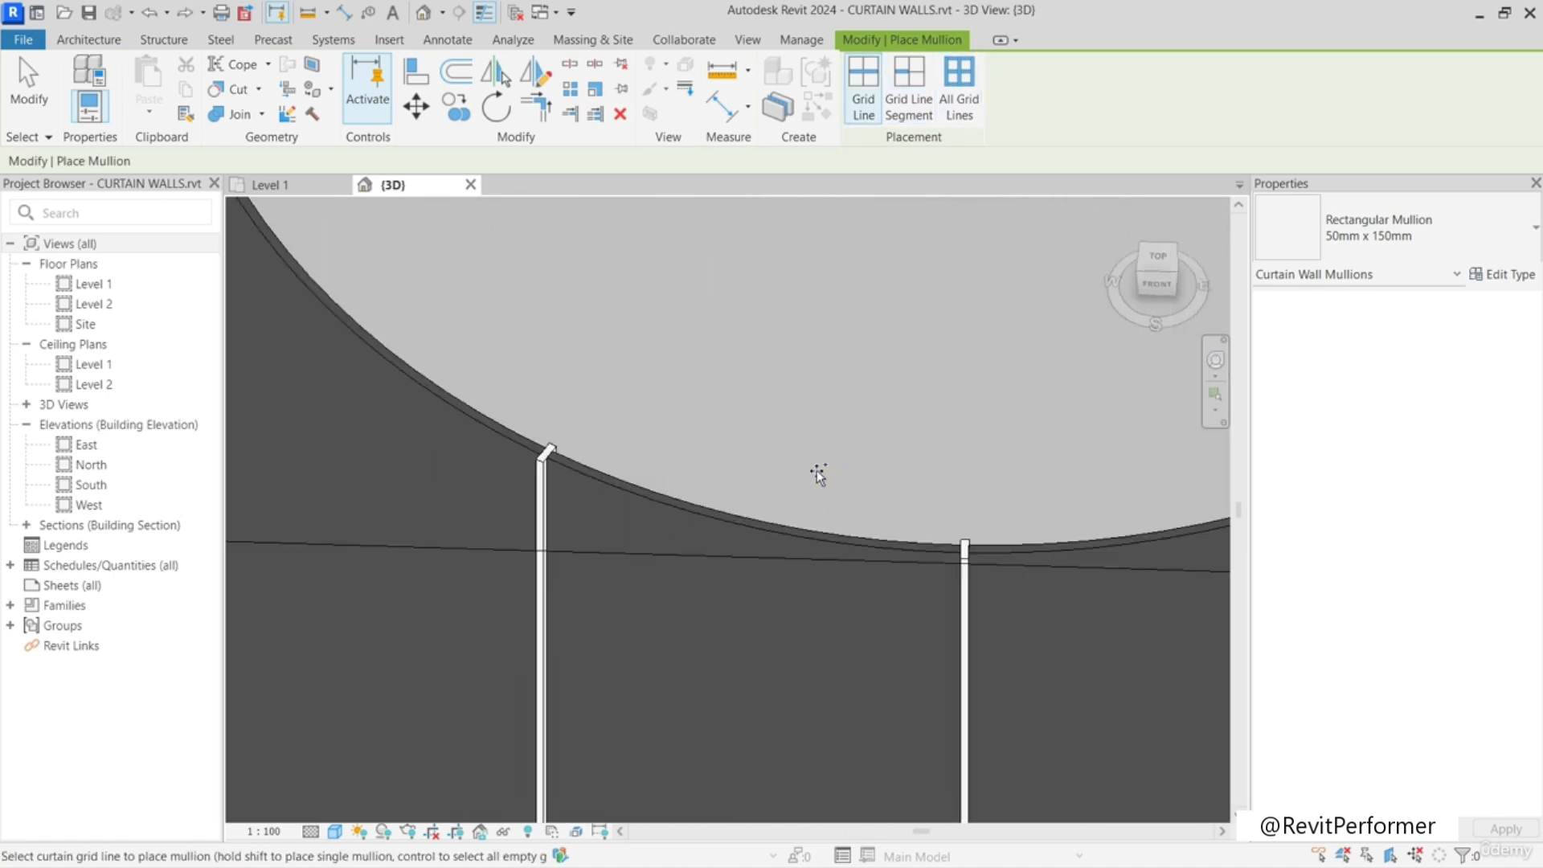
key("Escape")
left_click(297, 184)
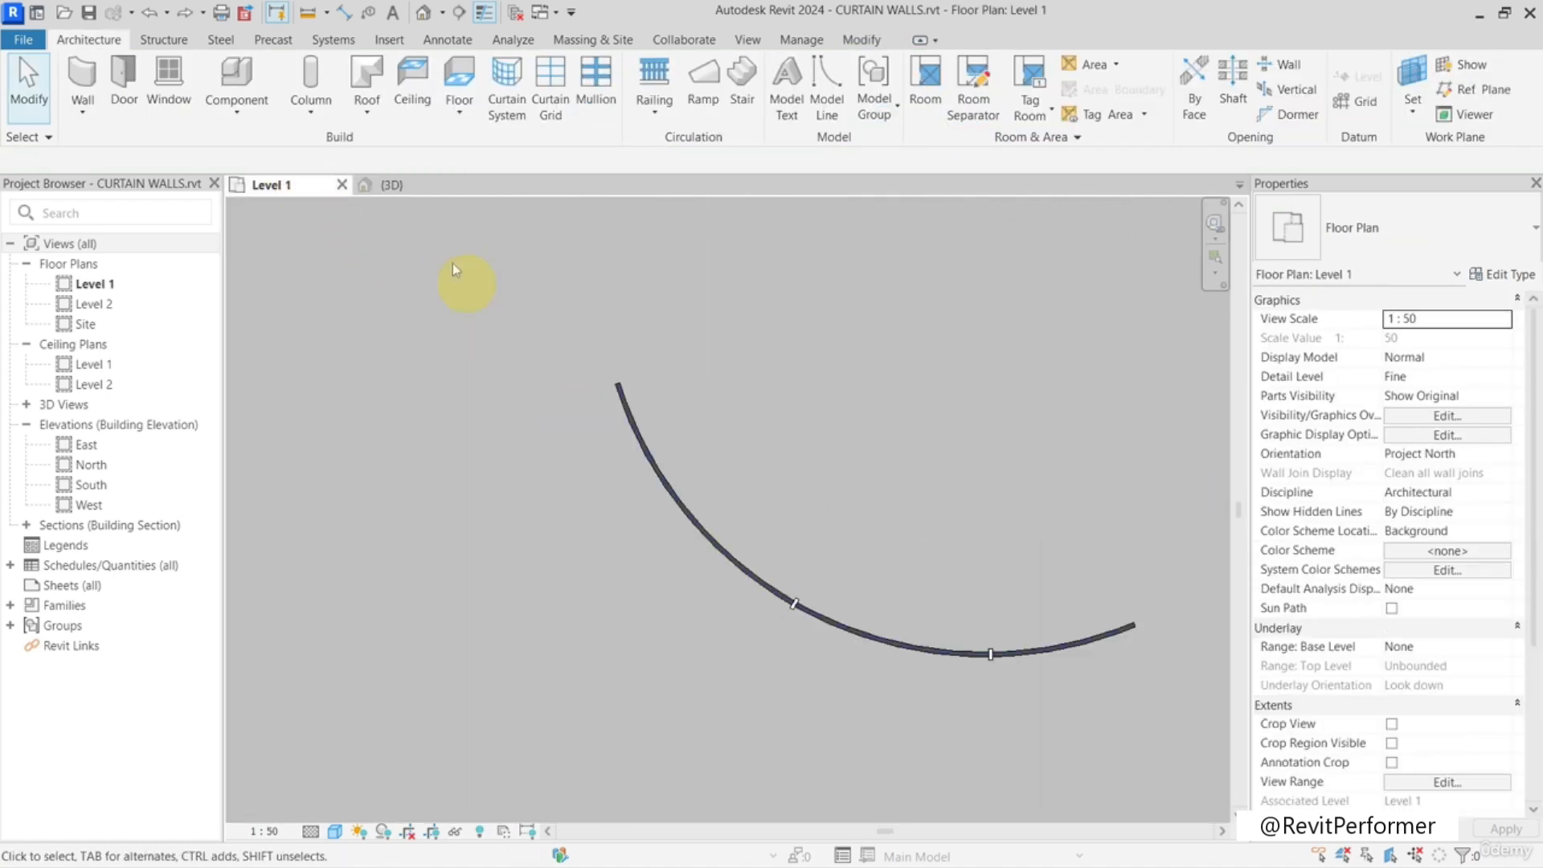
left_click(392, 184)
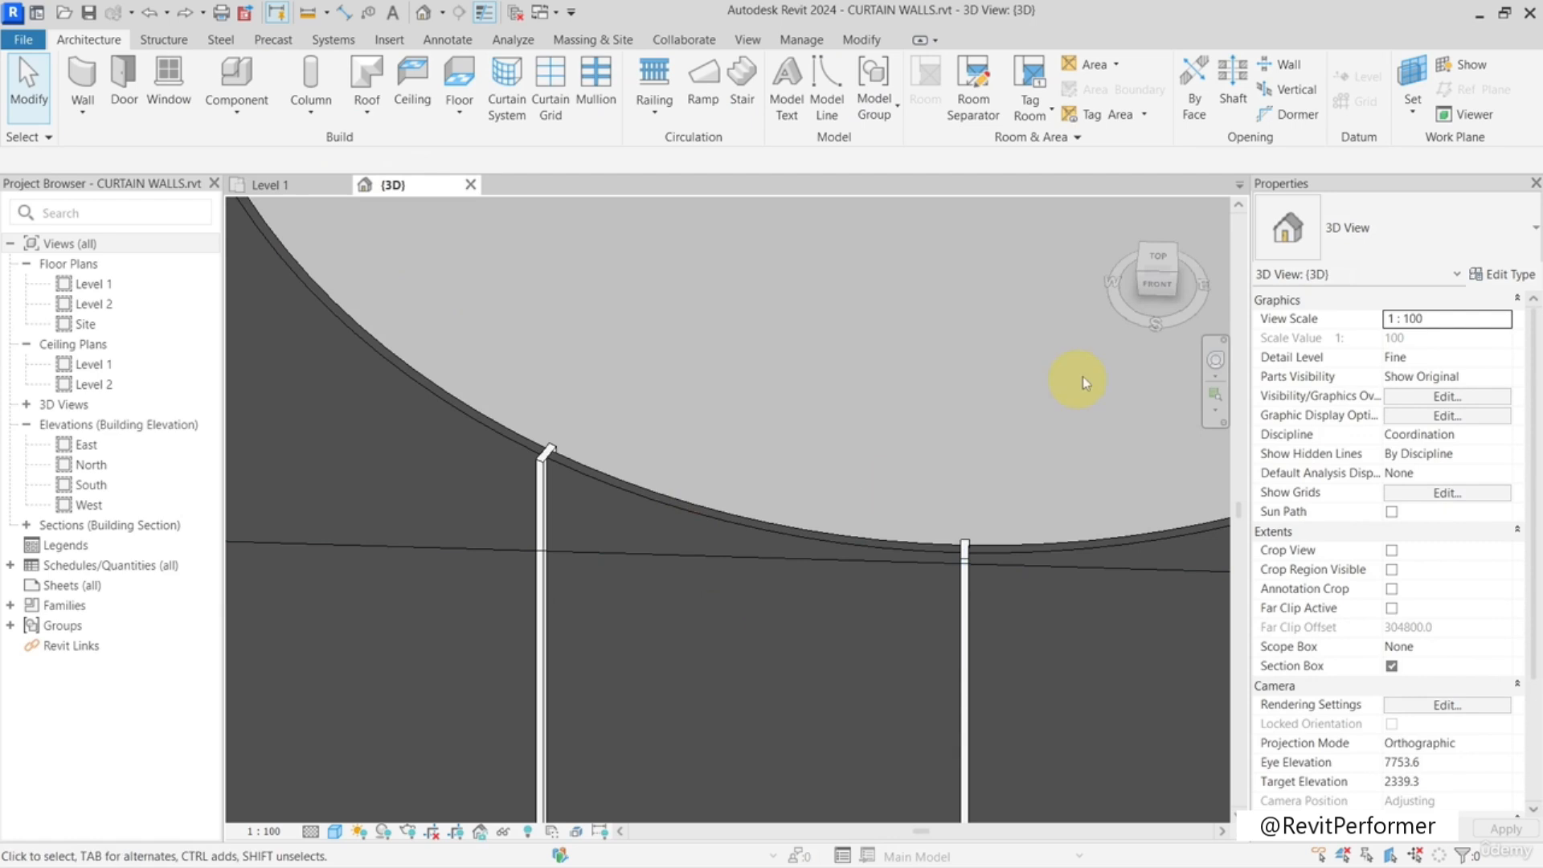
- Open the layer structure of the middle curved panel's type, Generic - 60mm - curtain panel, for editing
left_click(1162, 289)
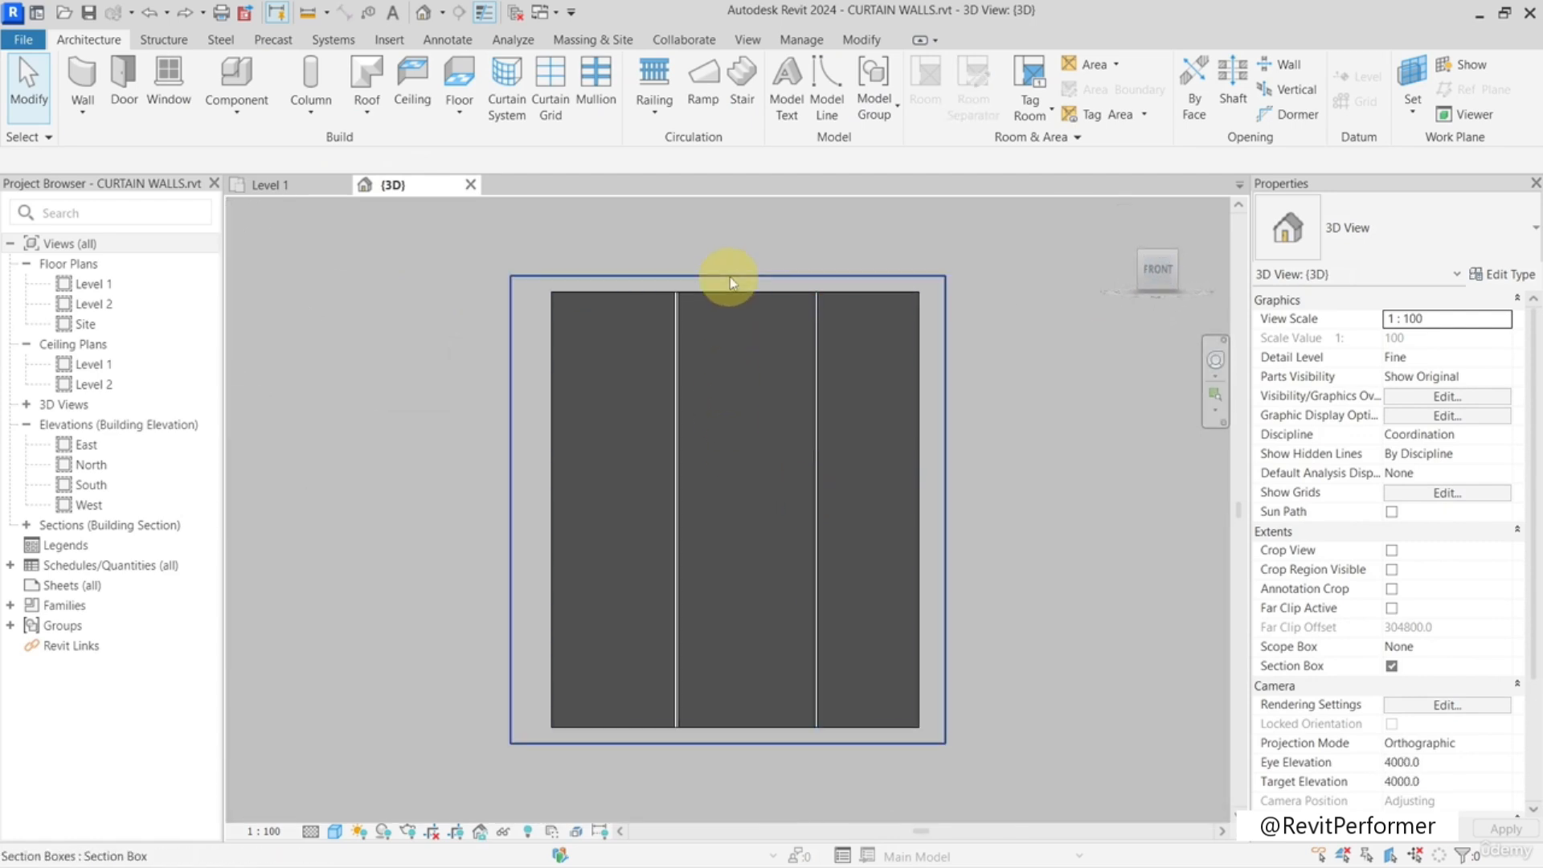
scroll(730, 276, "up", 3)
middle_click_drag(714, 276, 870, 418)
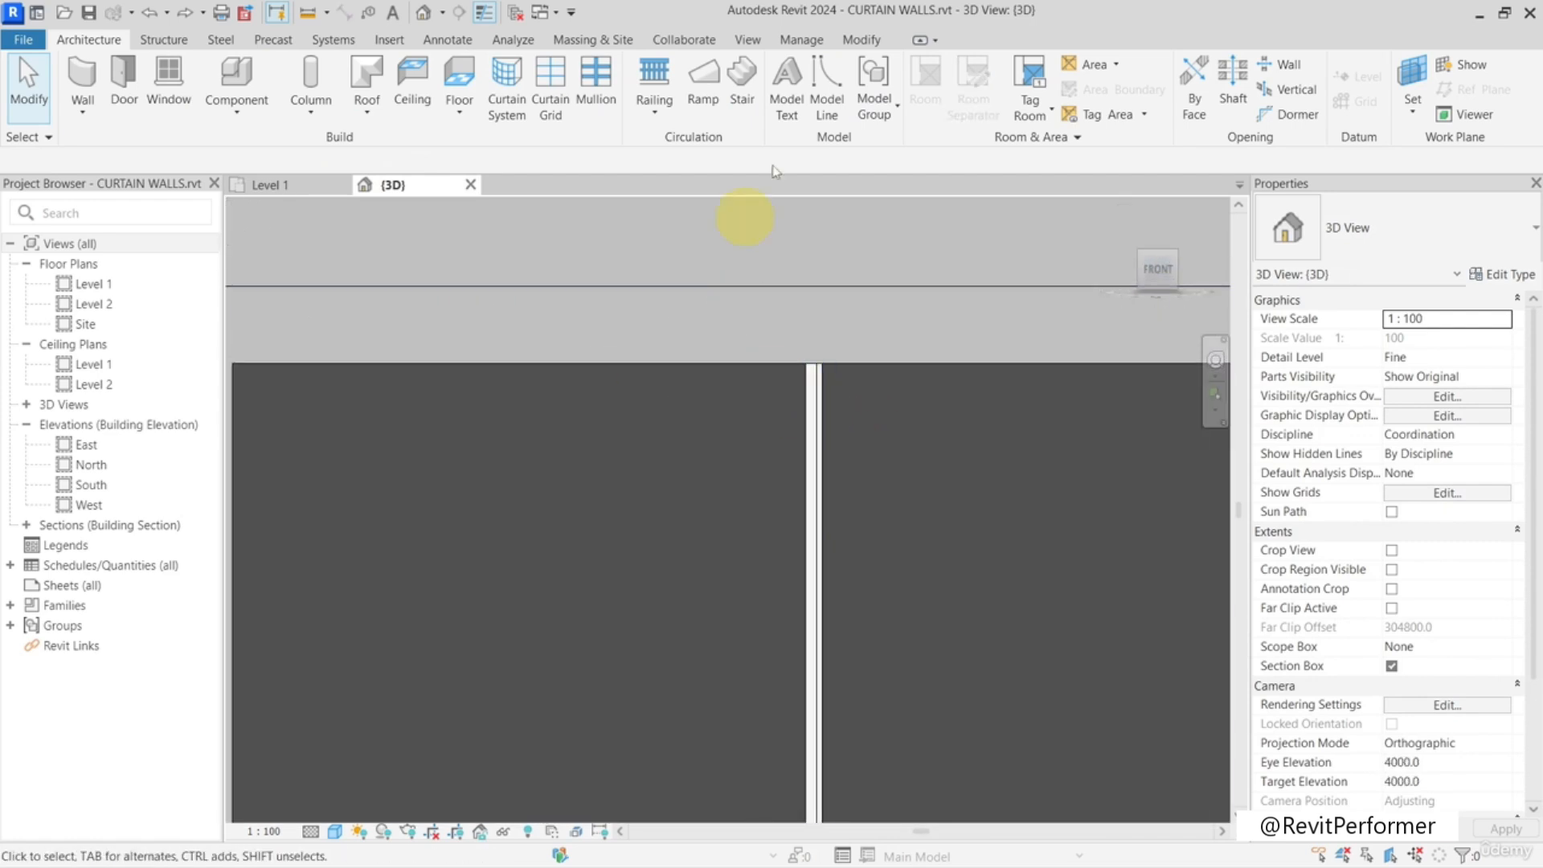
left_click(1037, 480)
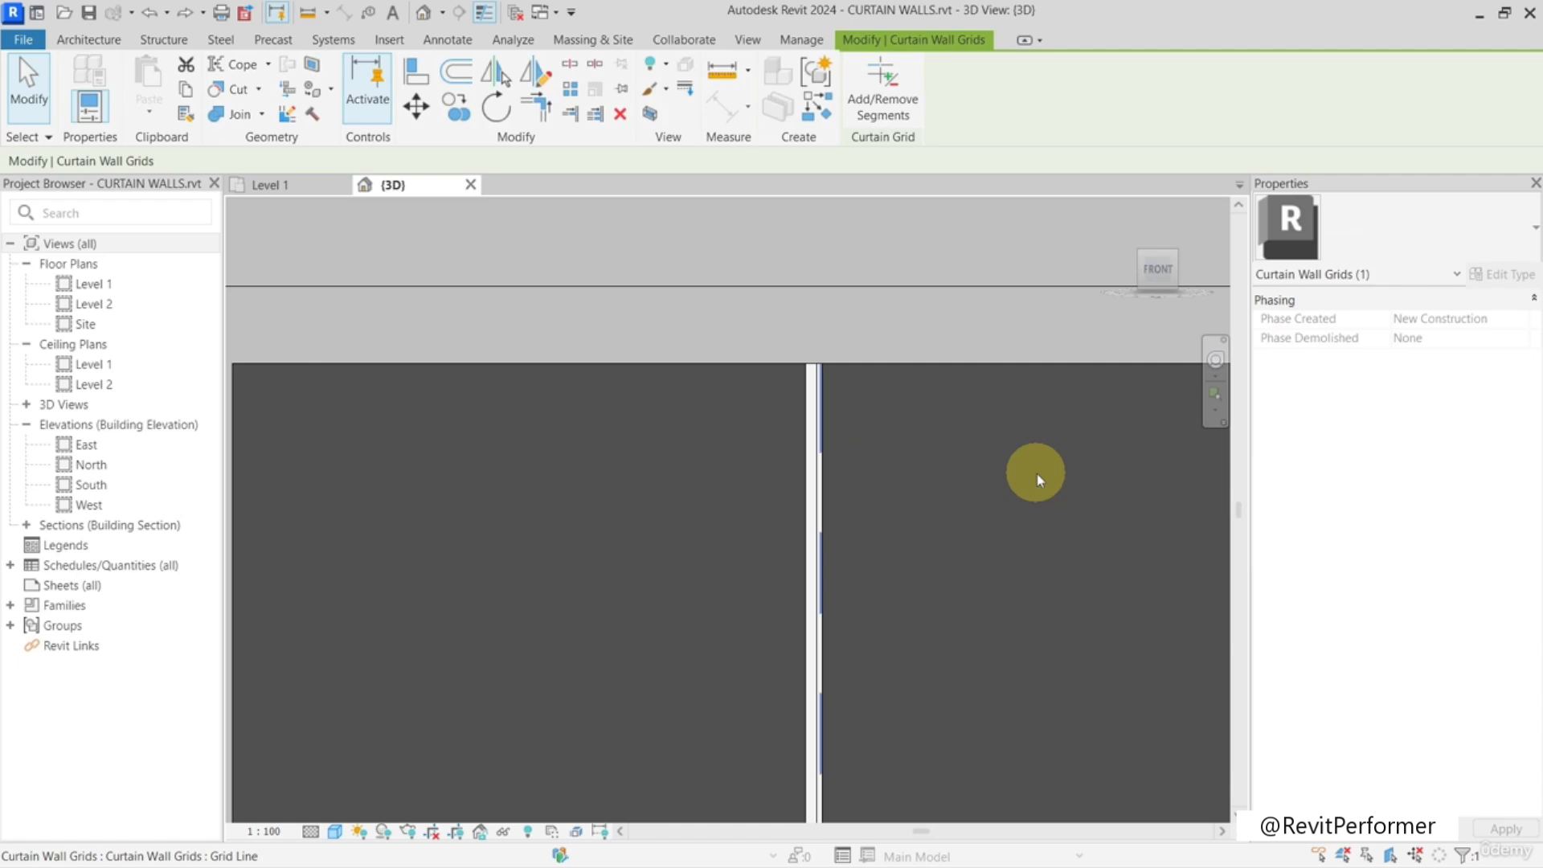
key("Tab")
left_click(1037, 479)
scroll(1037, 478, "down", 2)
scroll(838, 493, "down", 1)
middle_click_drag(874, 519, 691, 474)
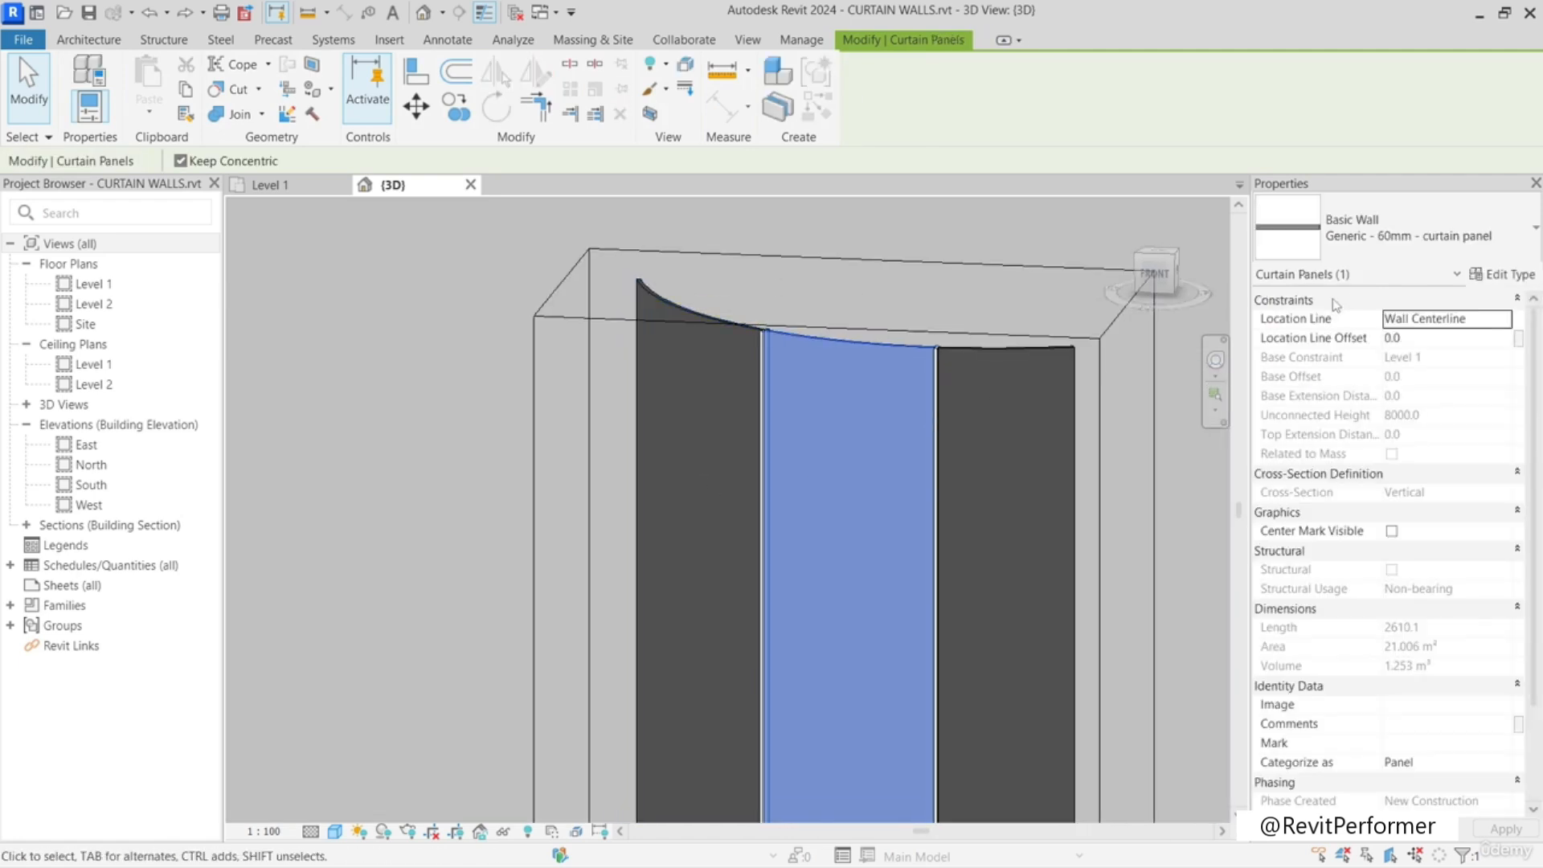
left_click(1500, 275)
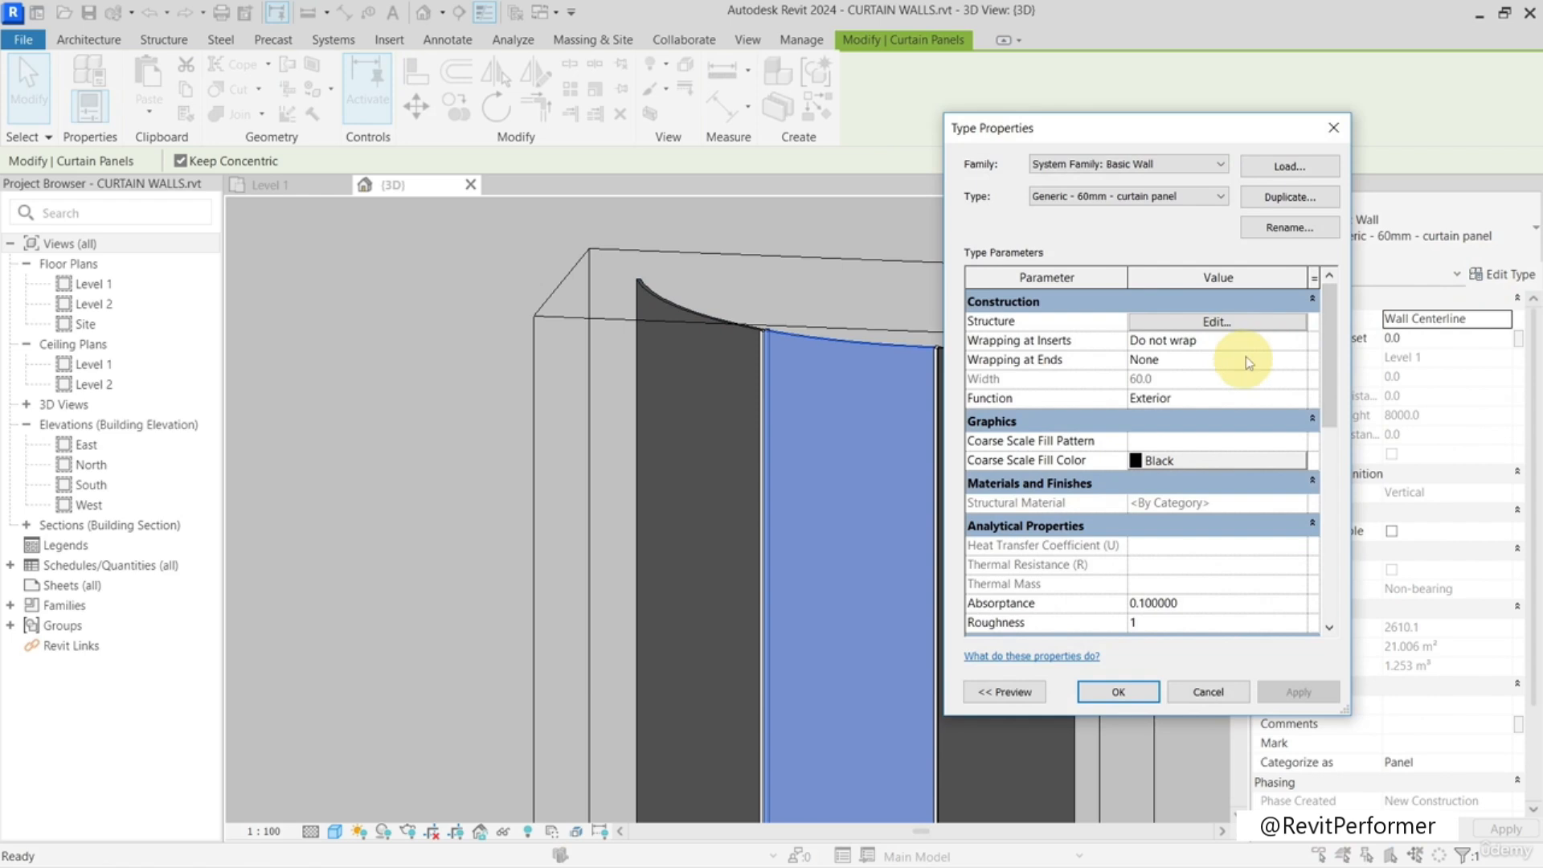
left_click(1217, 322)
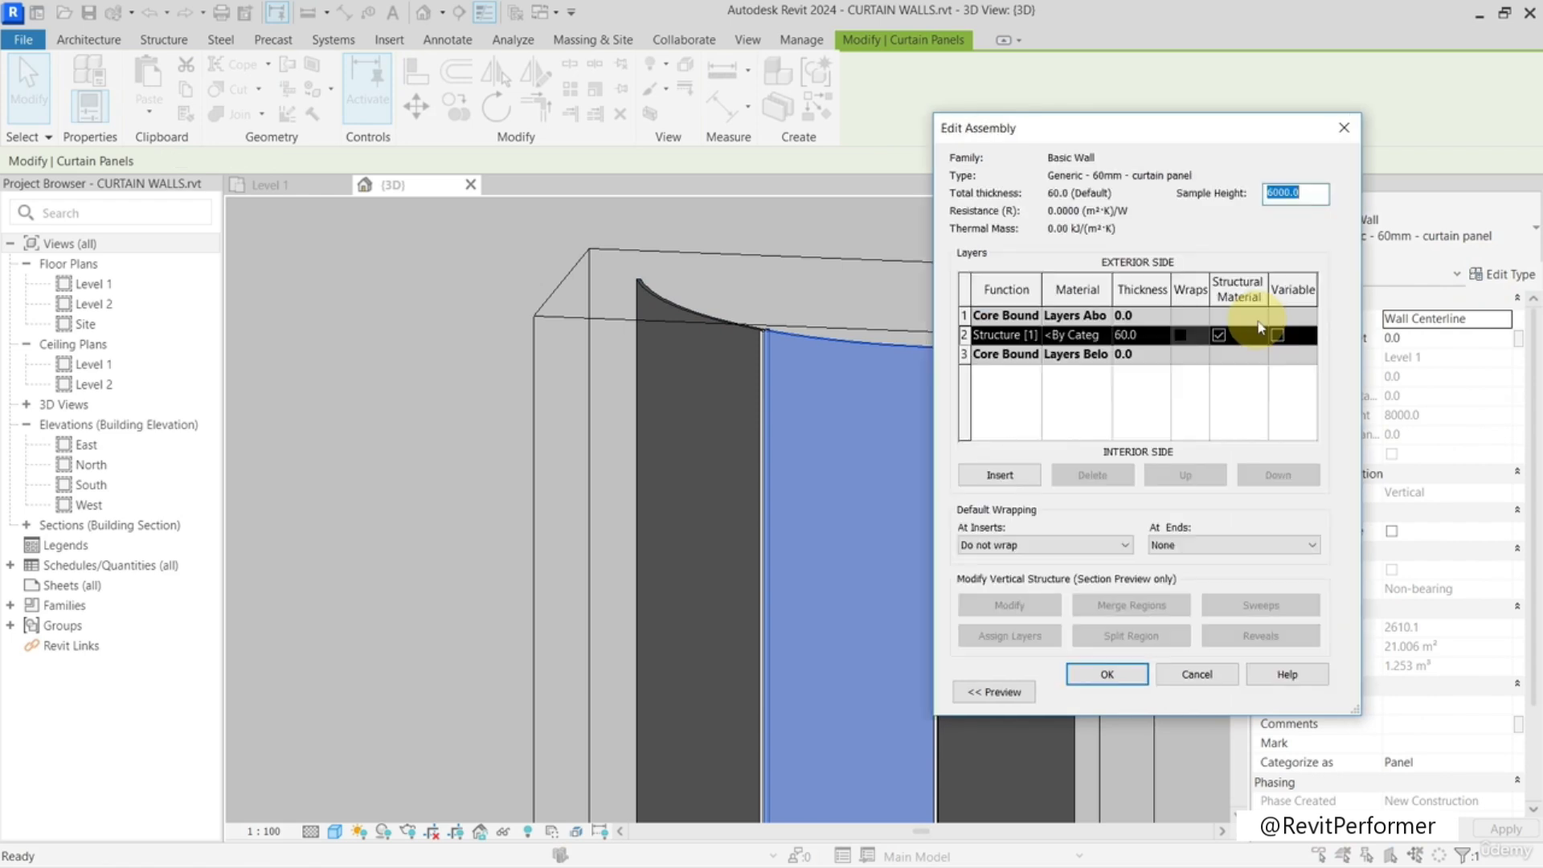
- Assign the Glass material to the curtain panel type's Structure layer and accept the type changes
left_click(1106, 337)
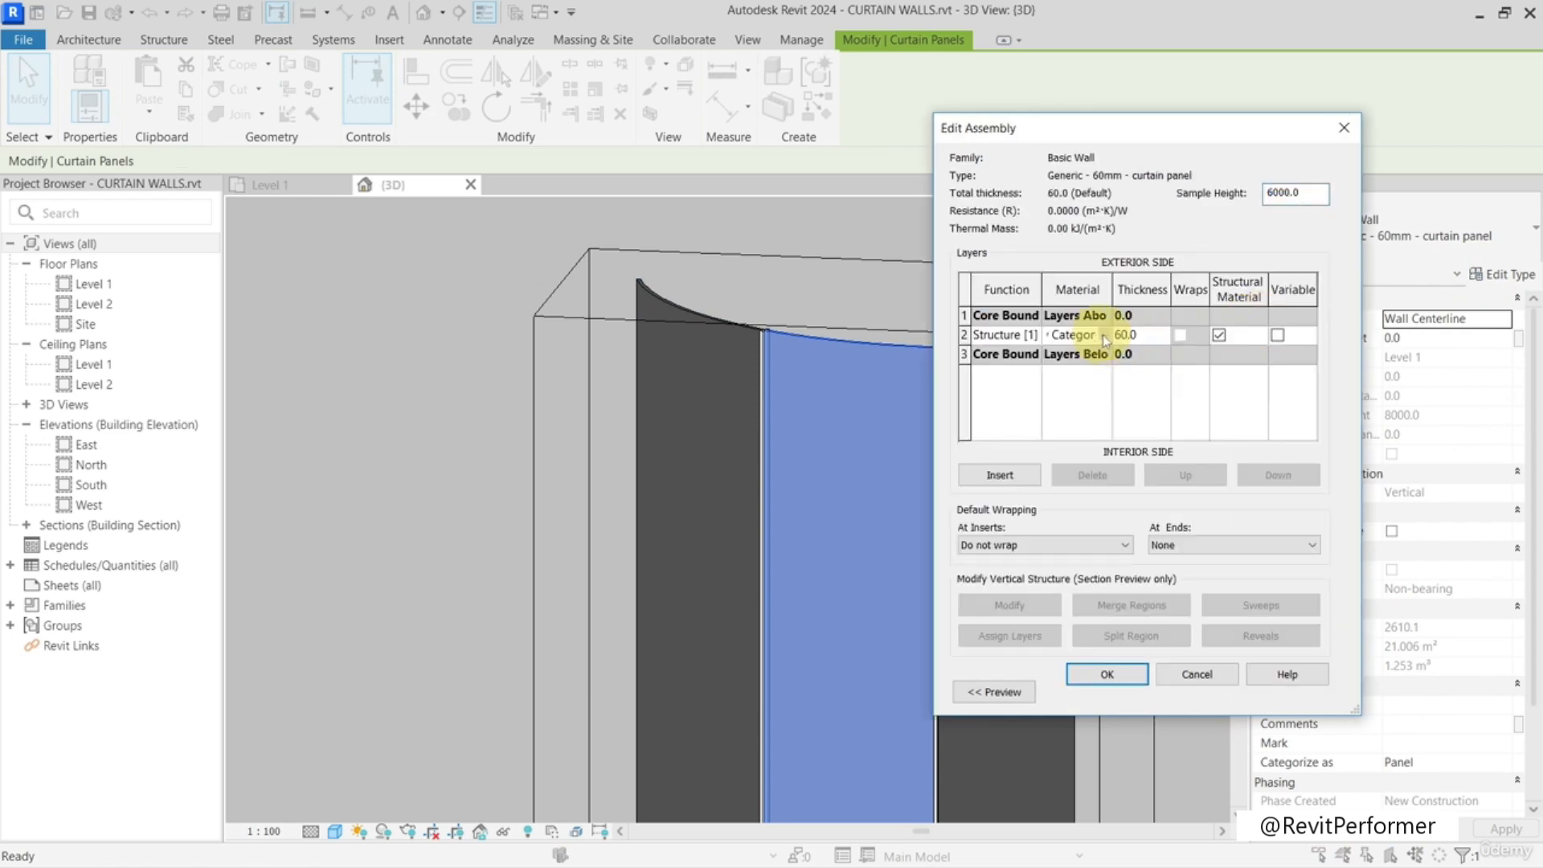
left_click(1106, 336)
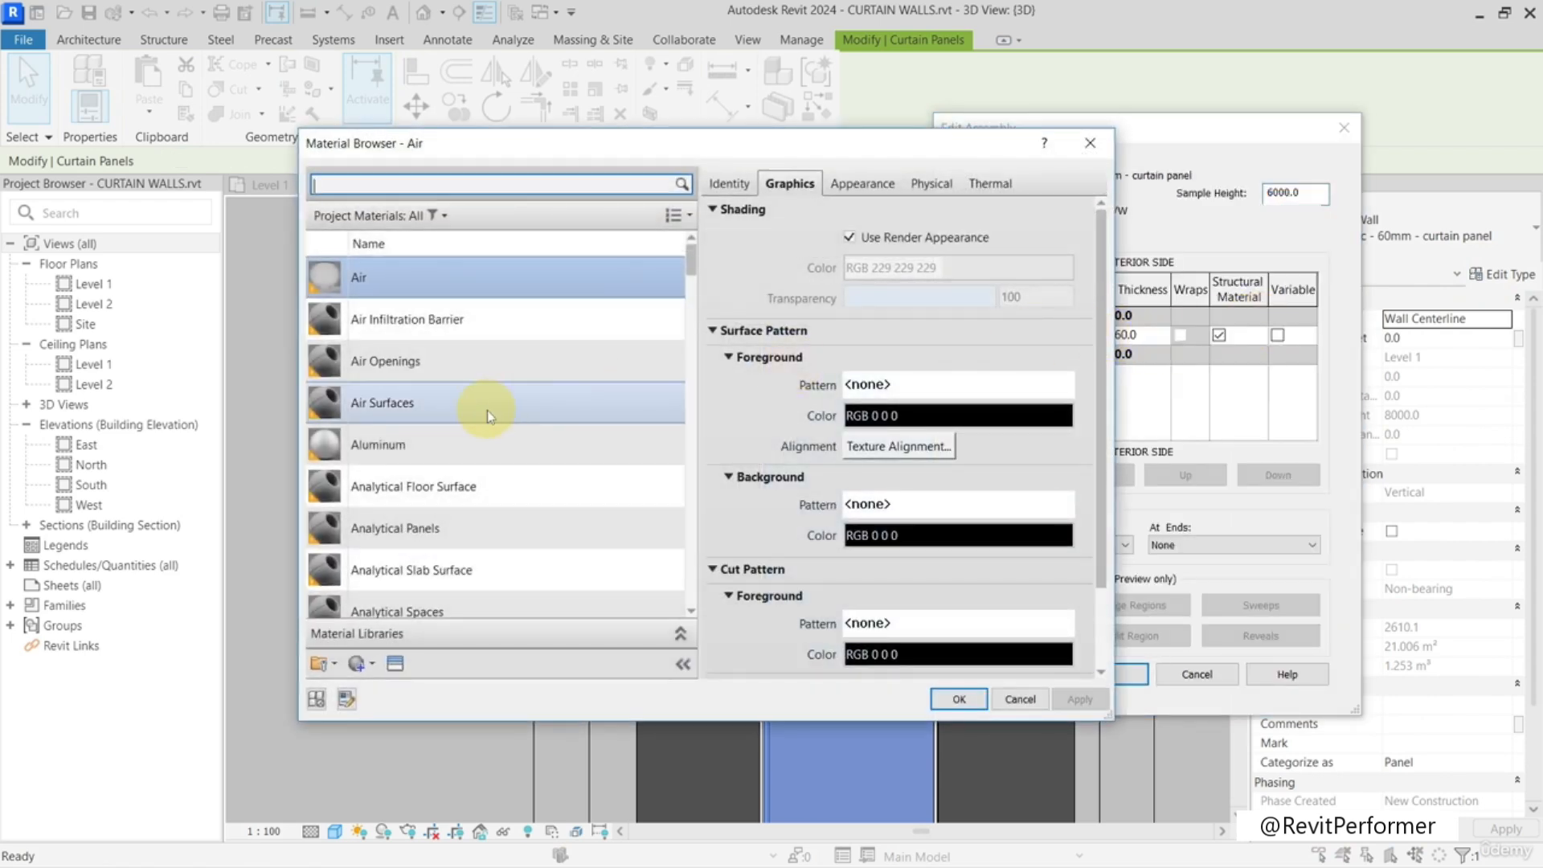
type("g")
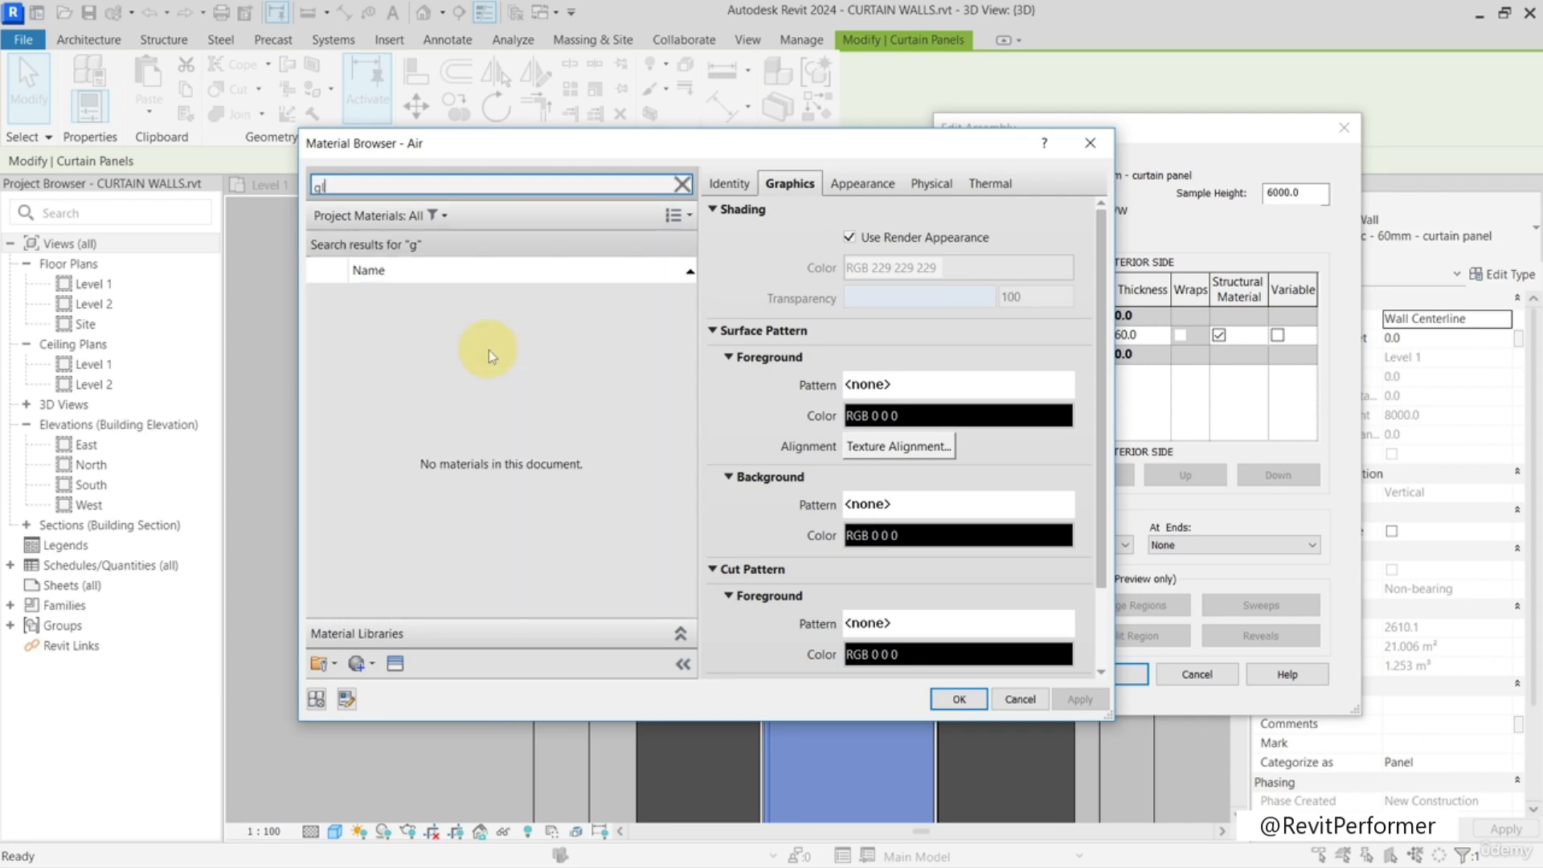
type("l")
left_click(452, 469)
left_click(961, 700)
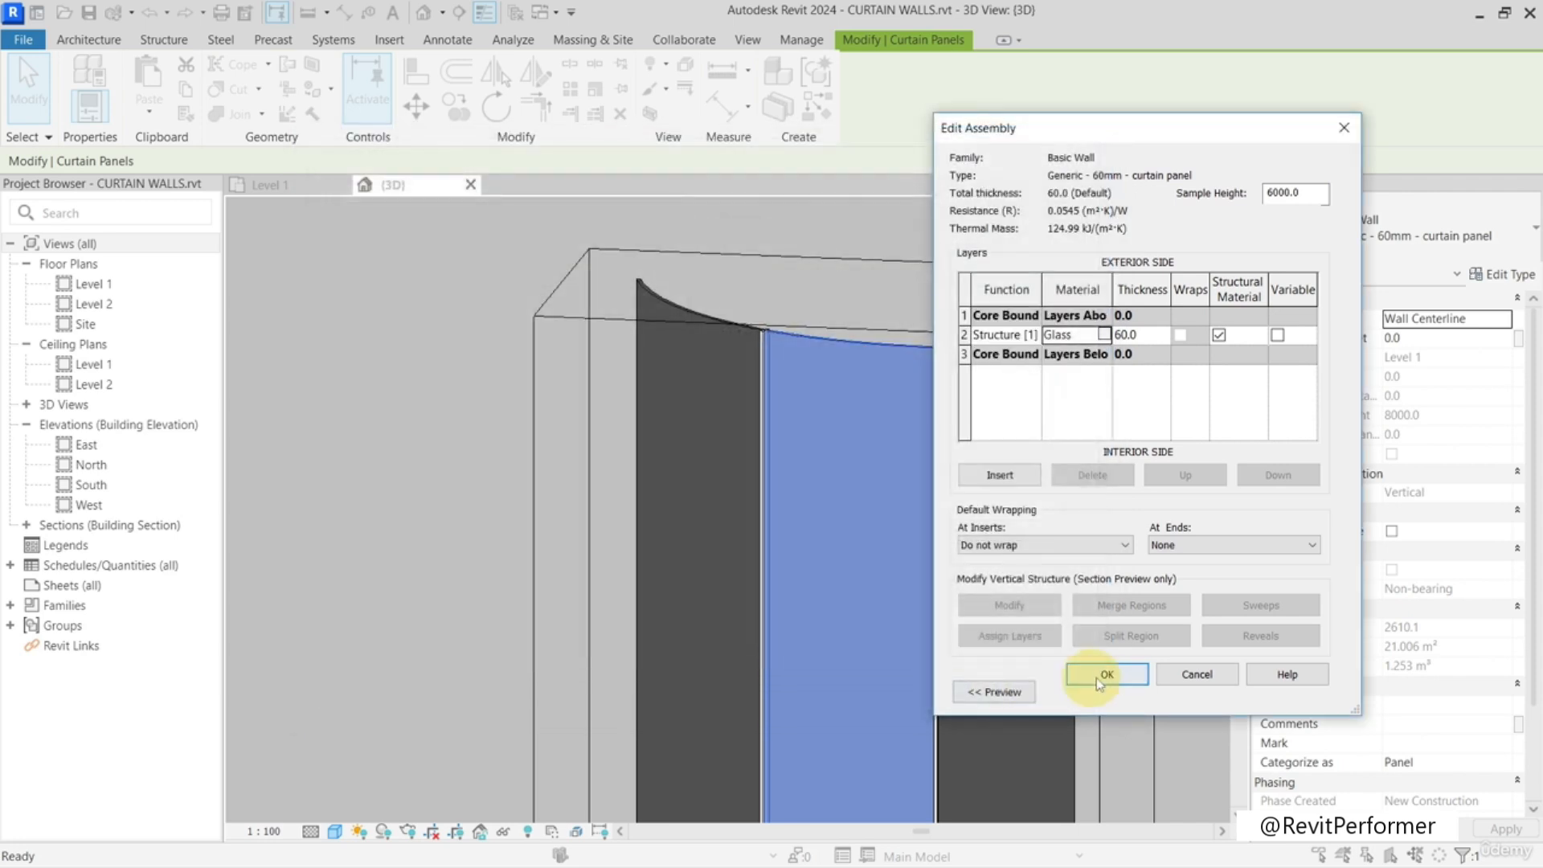
left_click(1087, 676)
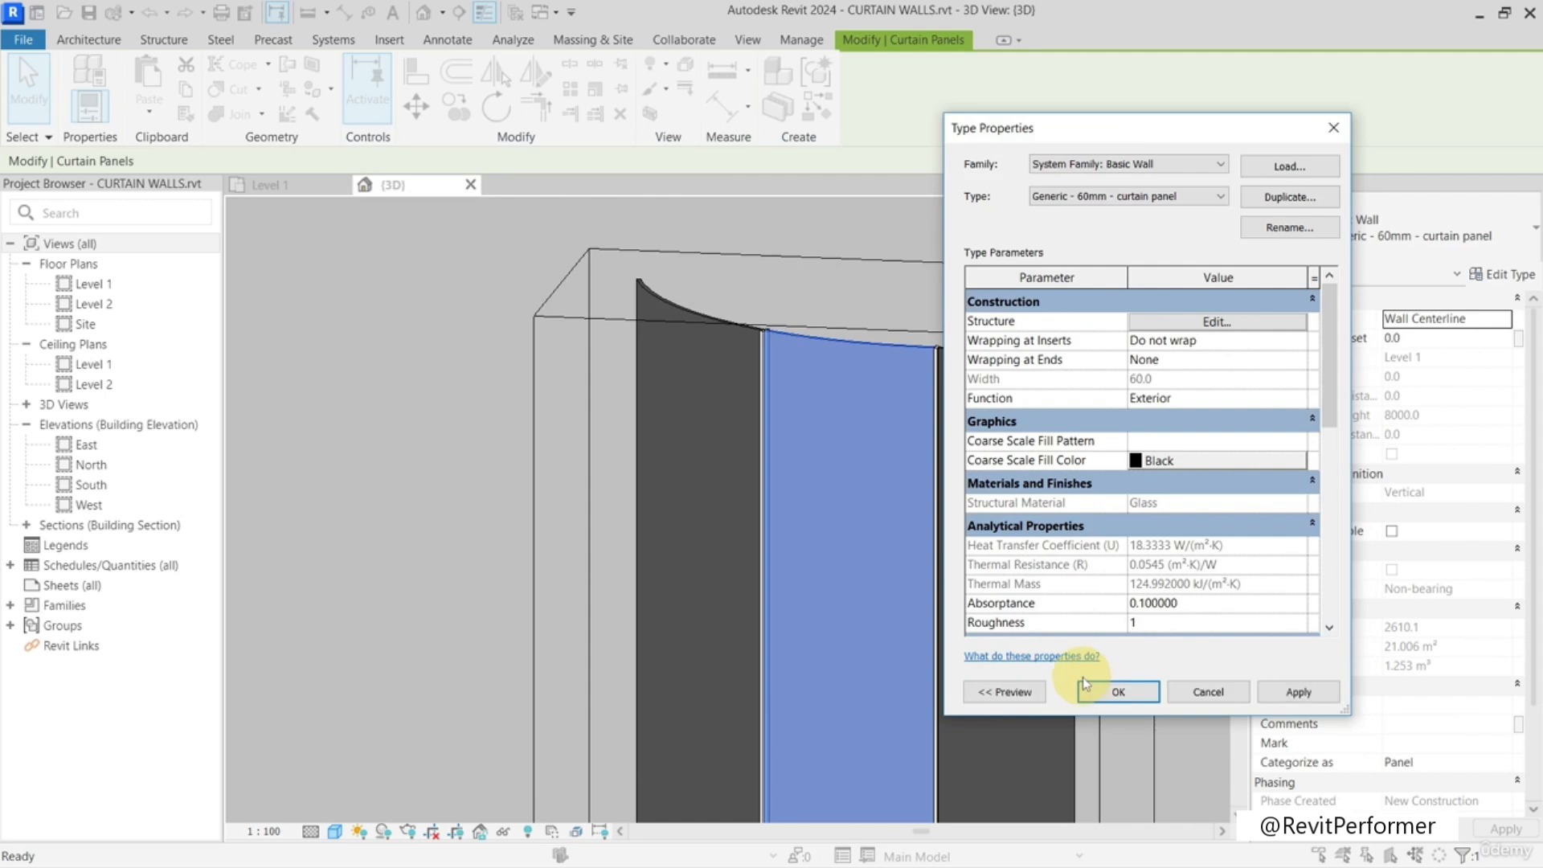
left_click(1114, 690)
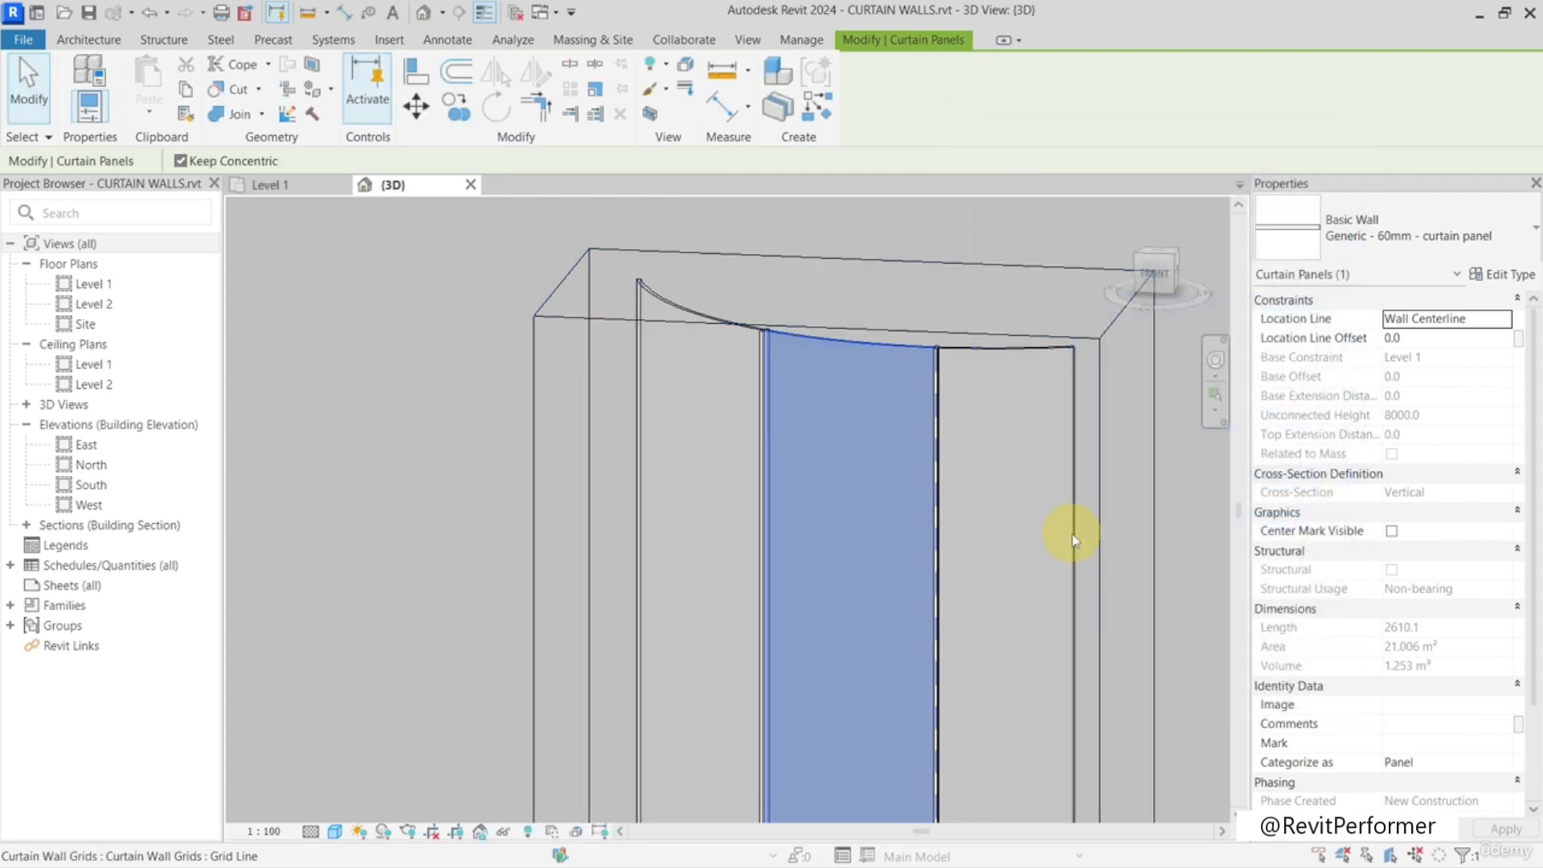
- Place two horizontal gridlines across all segments, about 120 mm below the curtain wall's top edge and about 60 mm above its base
left_click(1164, 283)
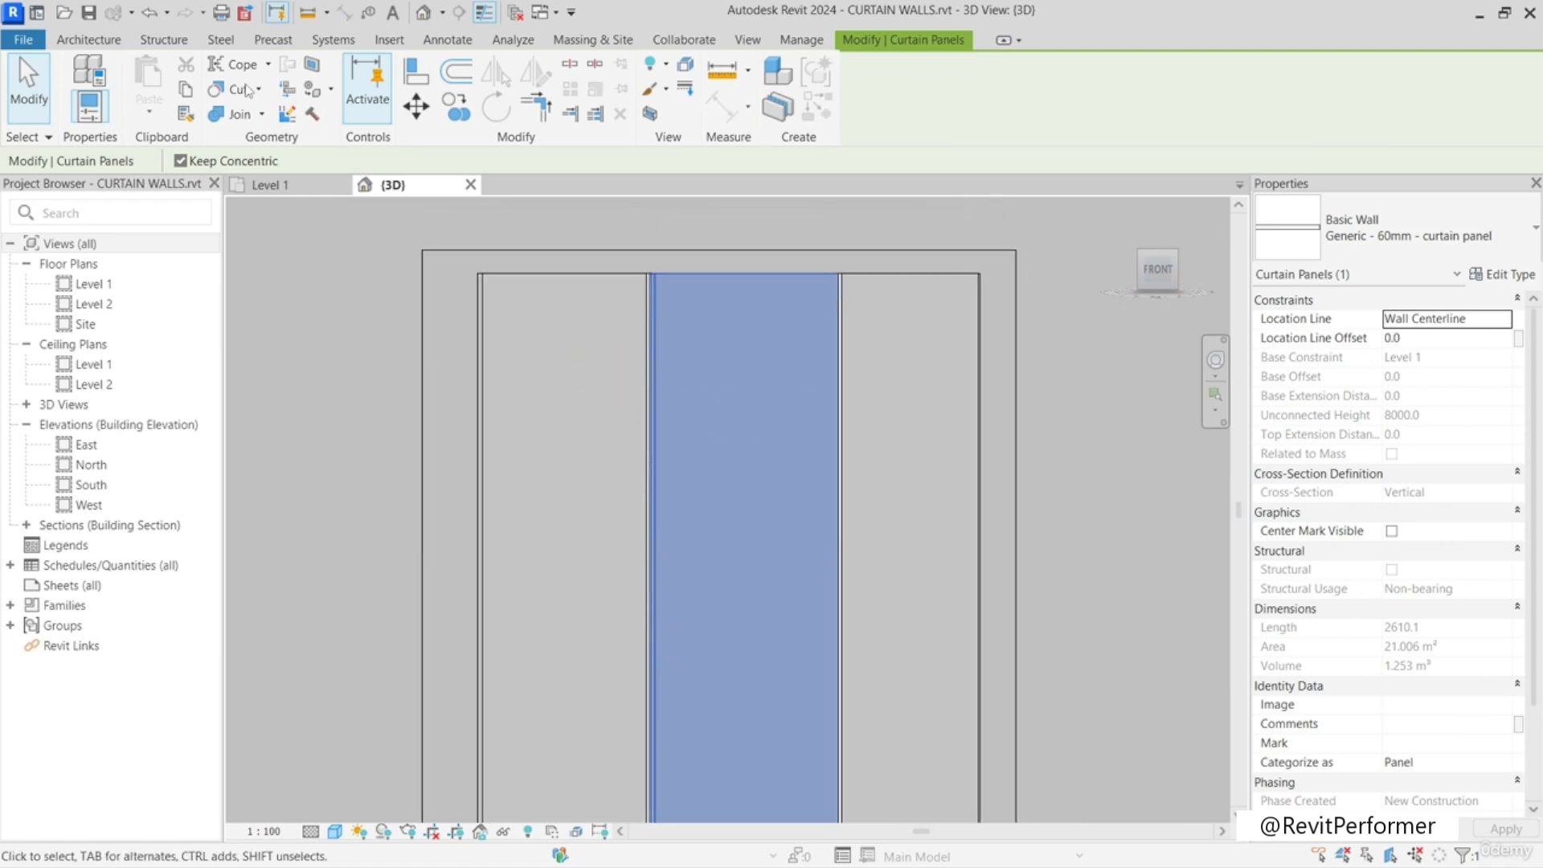
left_click(88, 39)
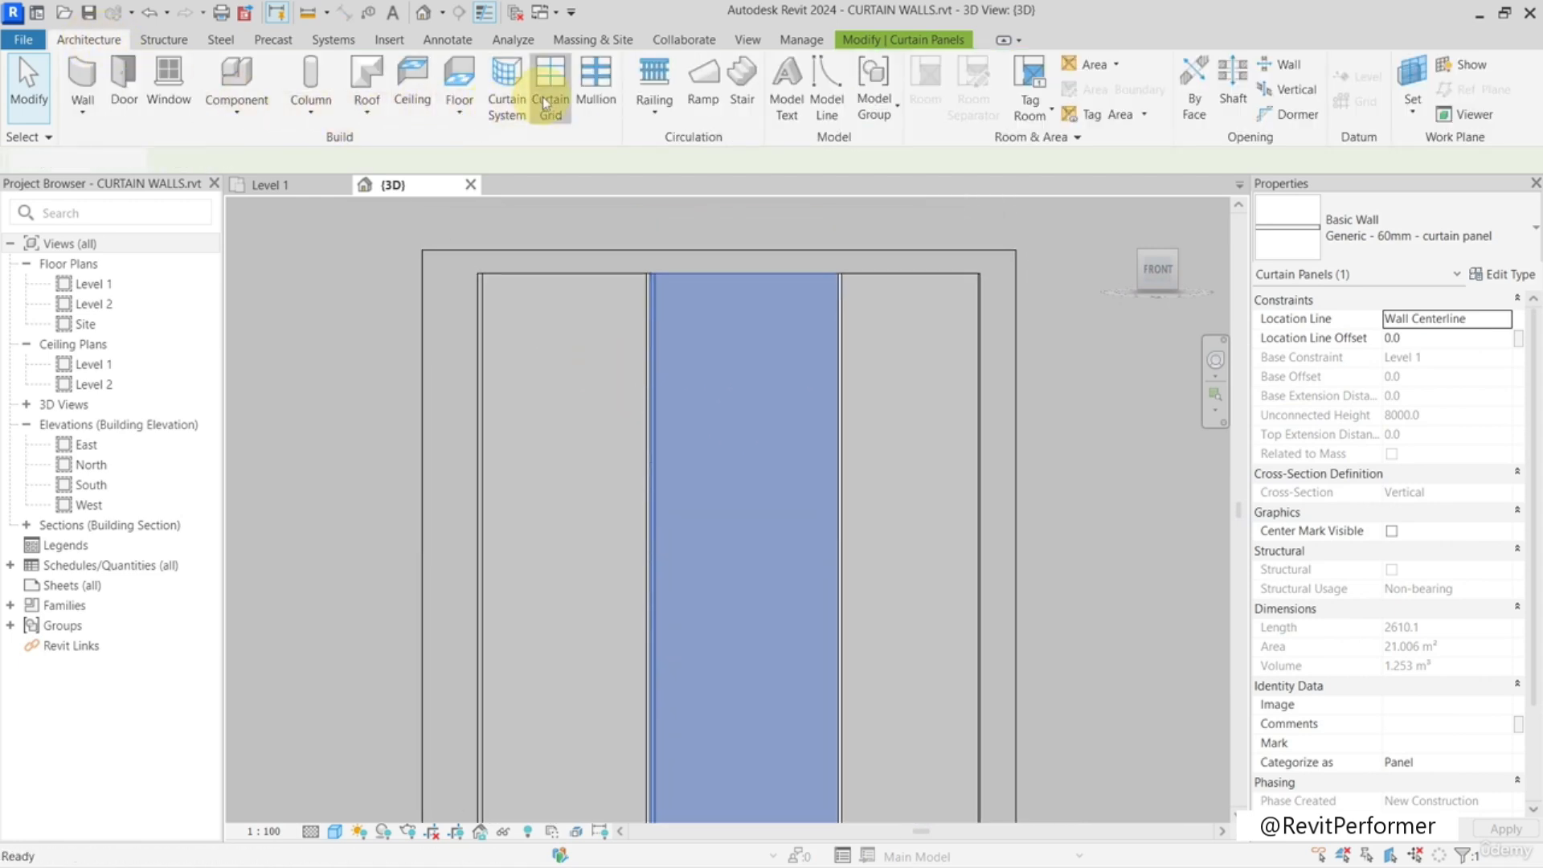
left_click(545, 103)
scroll(524, 276, "up", 6)
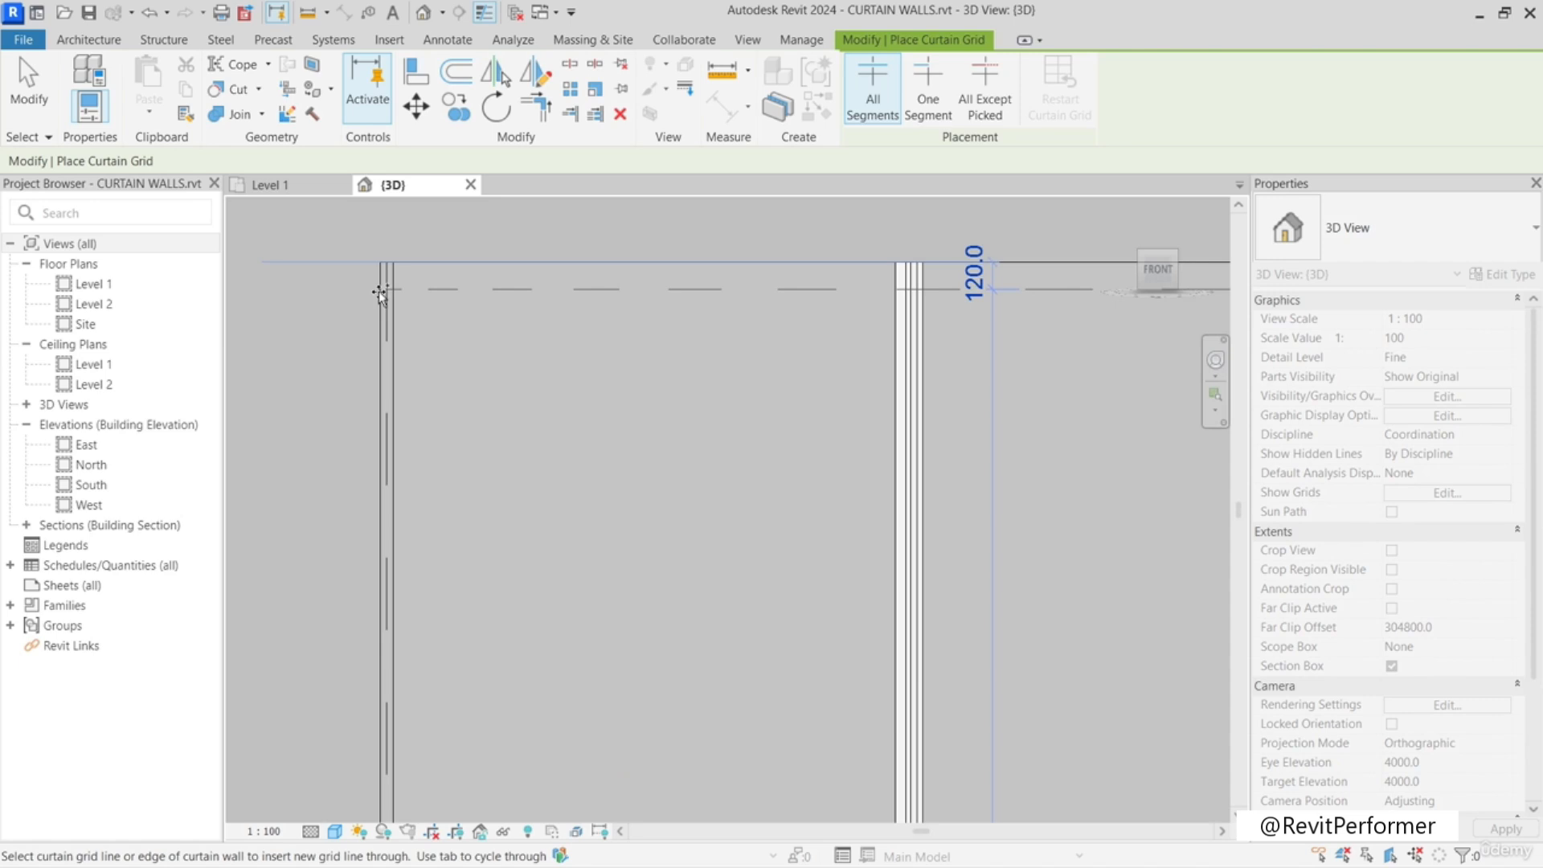
scroll(496, 383, "down", 5)
scroll(400, 469, "up", 6)
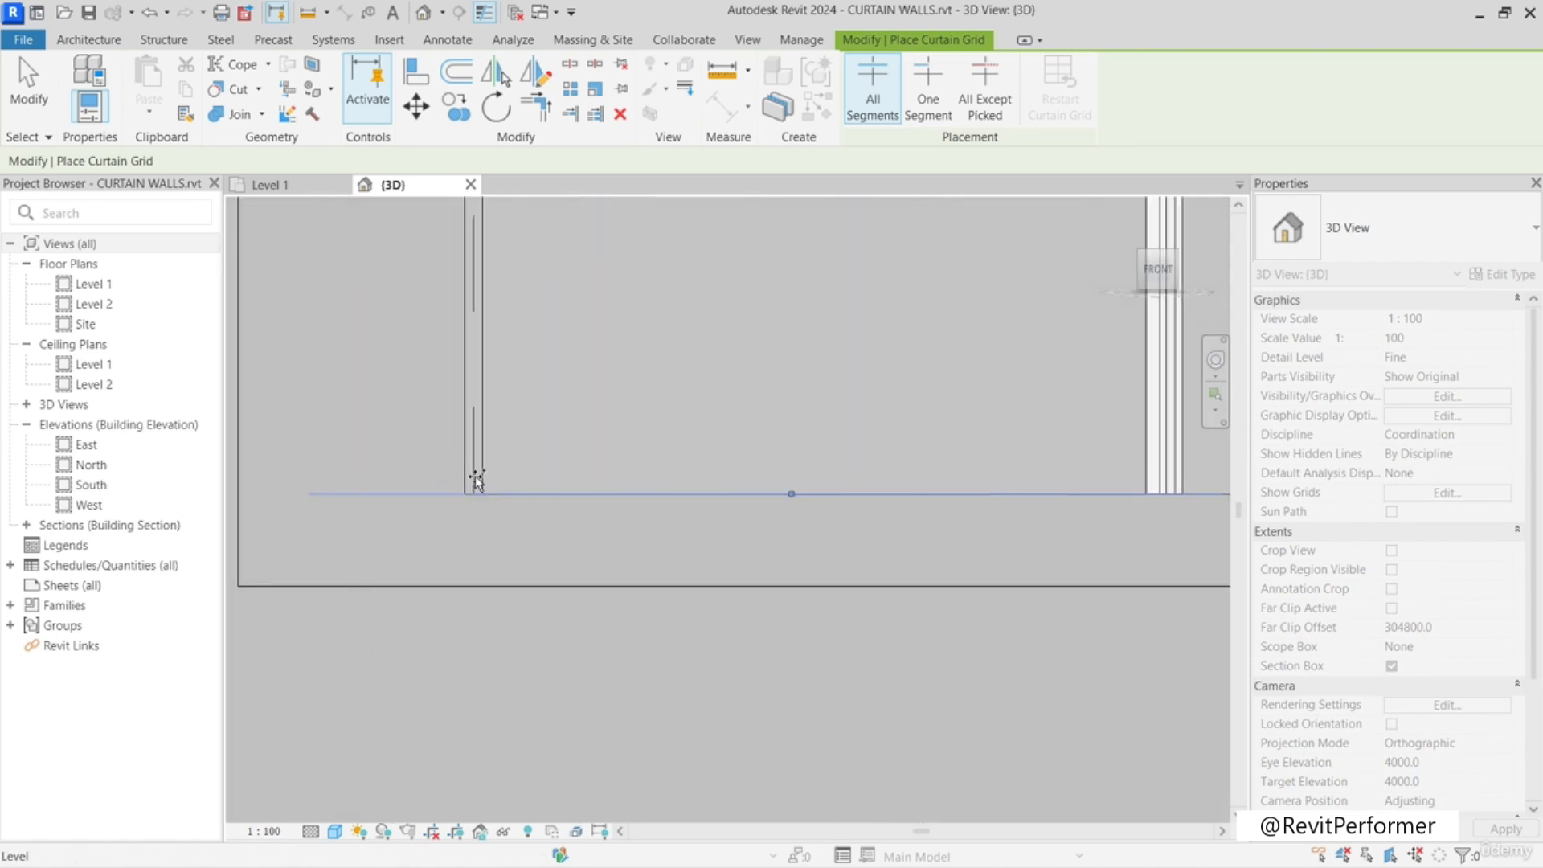
key("Escape")
- Set the upper horizontal gridline's distance from the curtain wall's top edge to 50 mm
scroll(724, 462, "down", 3)
middle_click_drag(782, 331, 805, 643)
middle_click_drag(856, 352, 801, 655)
scroll(870, 513, "up", 5)
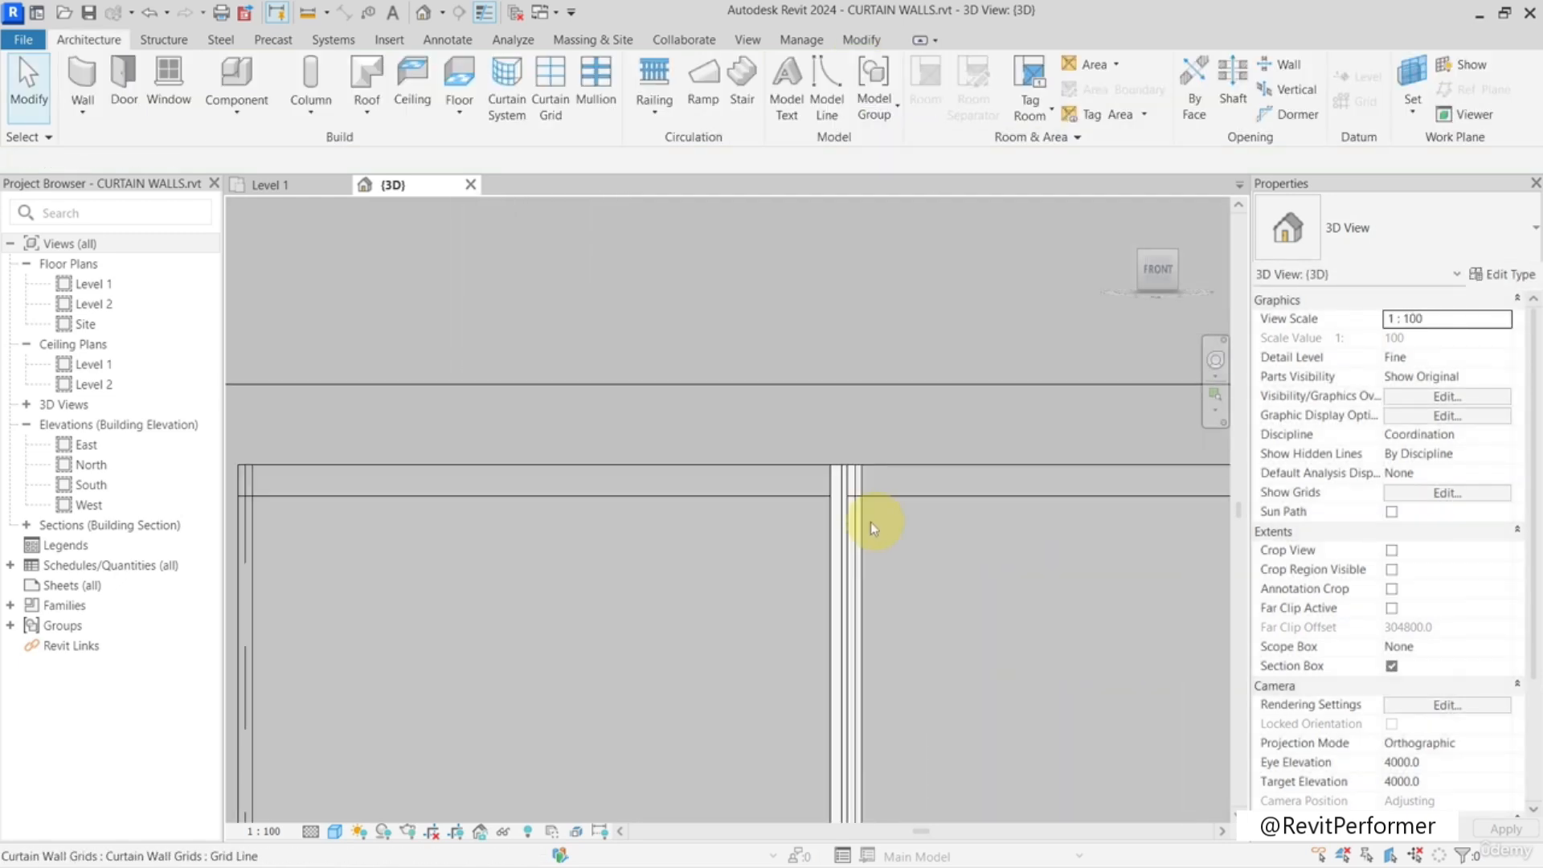
left_click(842, 515)
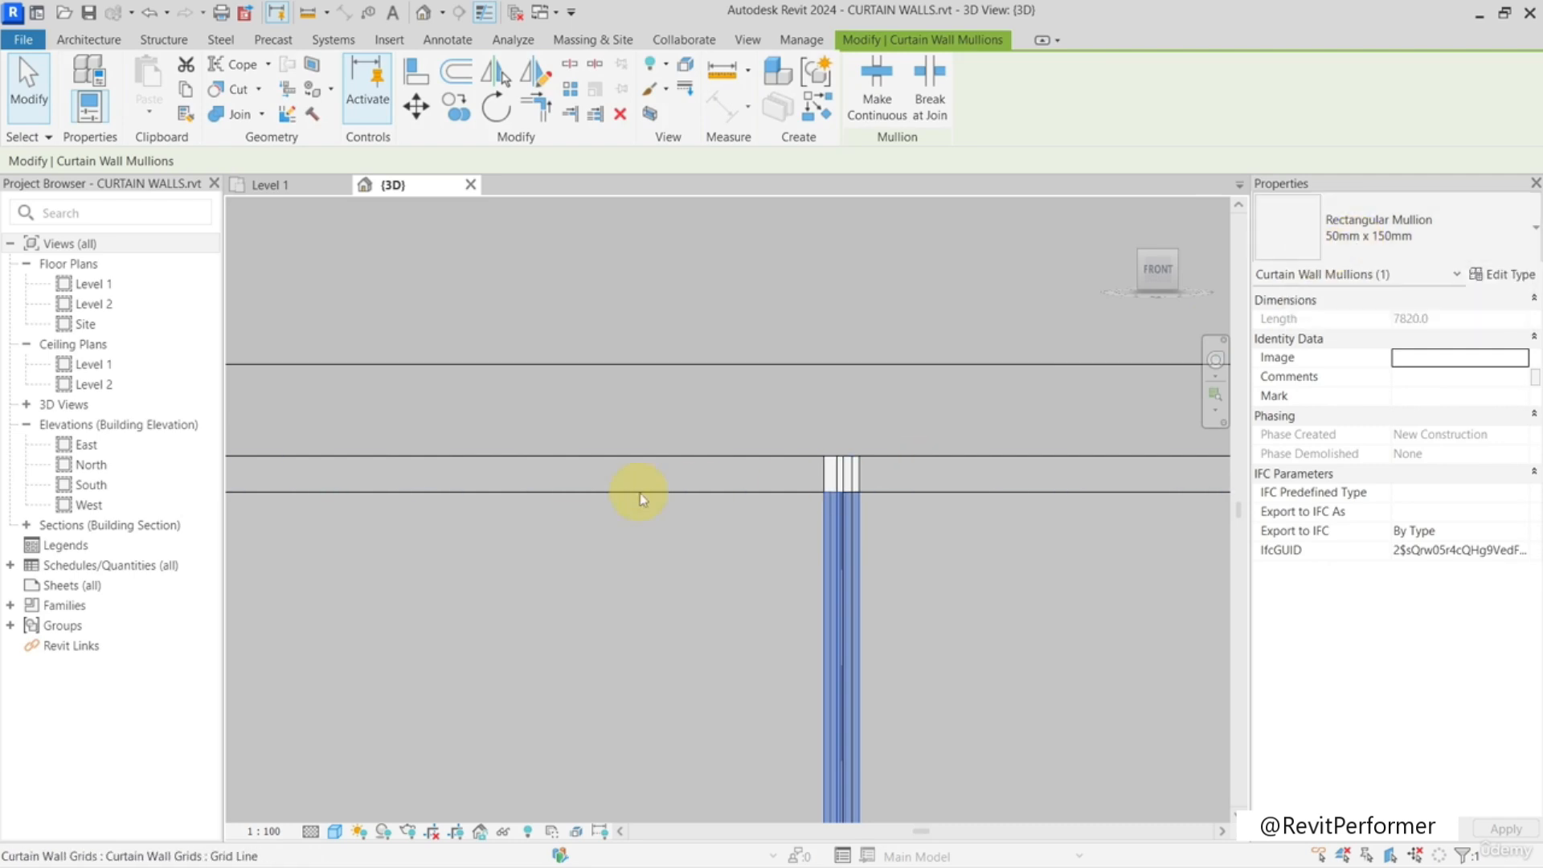
middle_click_drag(644, 498, 880, 494)
left_click(880, 493)
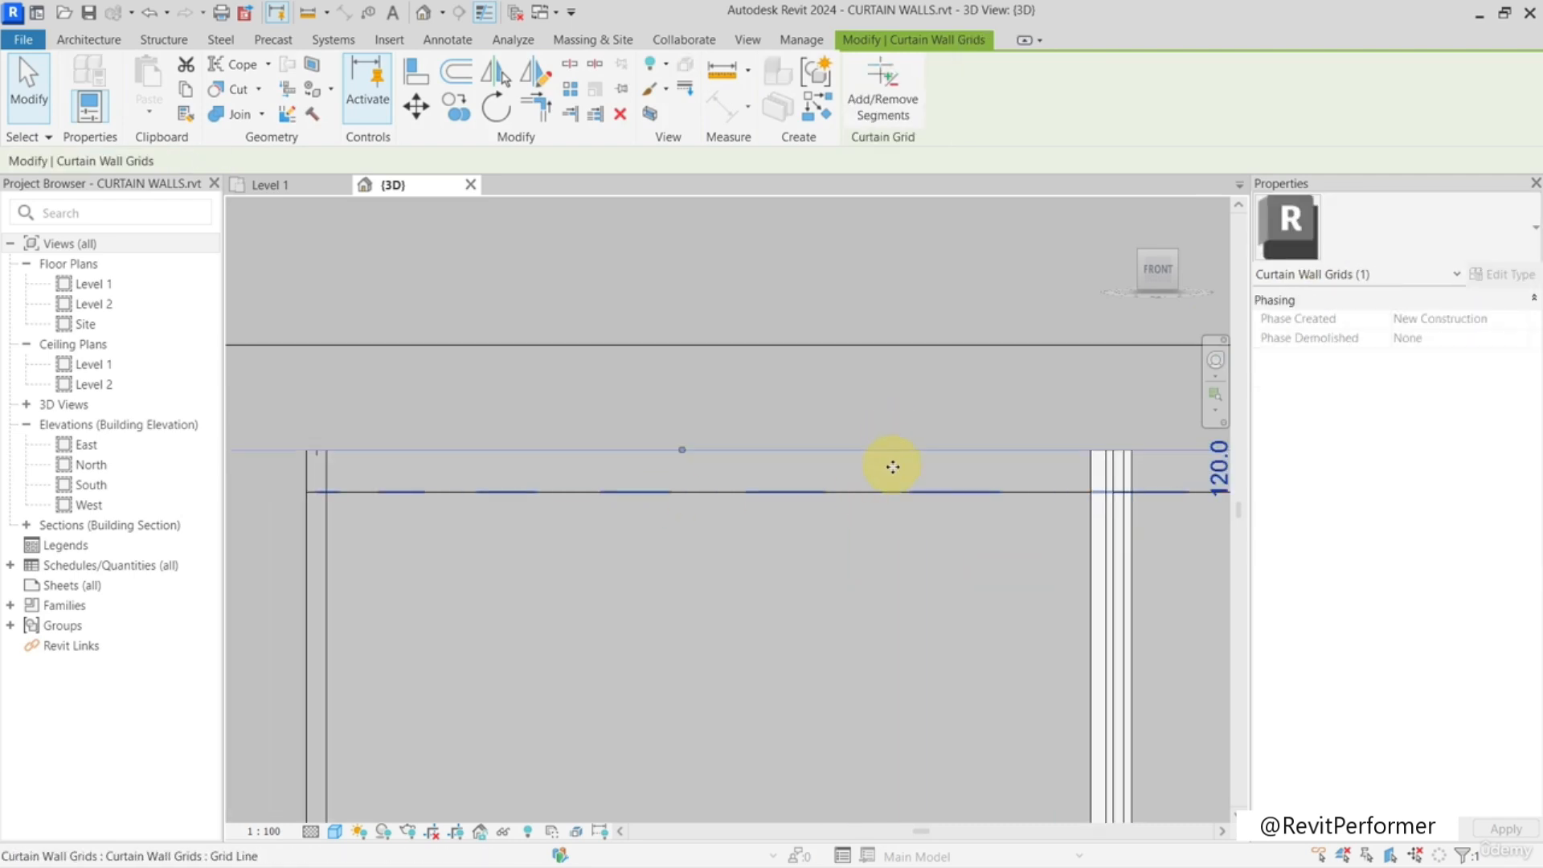
middle_click_drag(1029, 455, 779, 468)
left_click(980, 480)
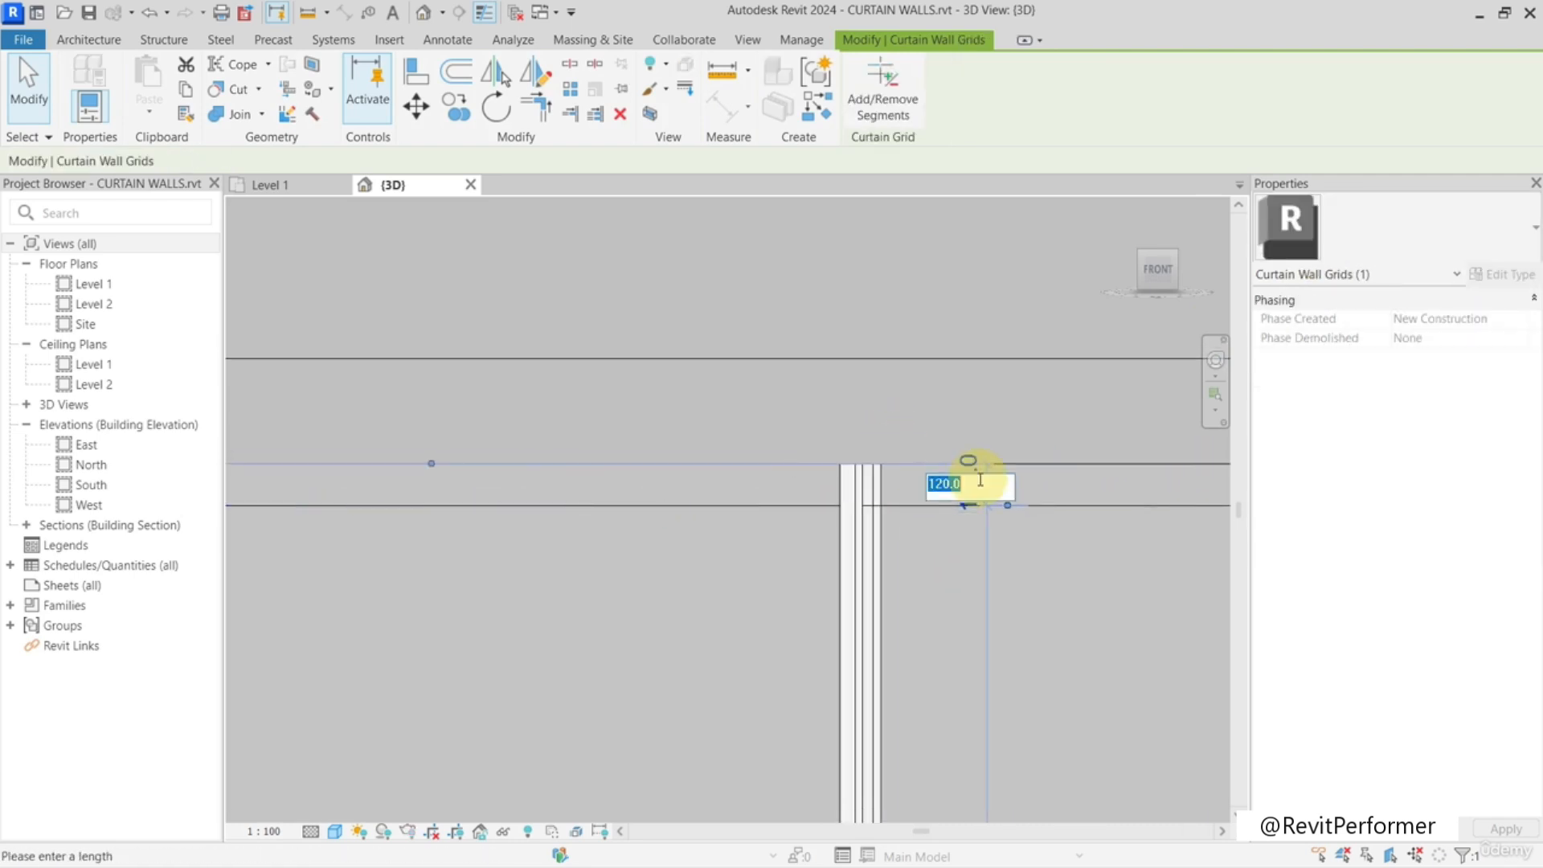
key("Return")
- Set the lower horizontal gridline's distance from the curtain wall's base to 50 mm
scroll(751, 521, "down", 3)
middle_click_drag(758, 550, 754, 244)
middle_click_drag(722, 697, 745, 310)
middle_click_drag(708, 668, 776, 257)
middle_click_drag(734, 635, 725, 524)
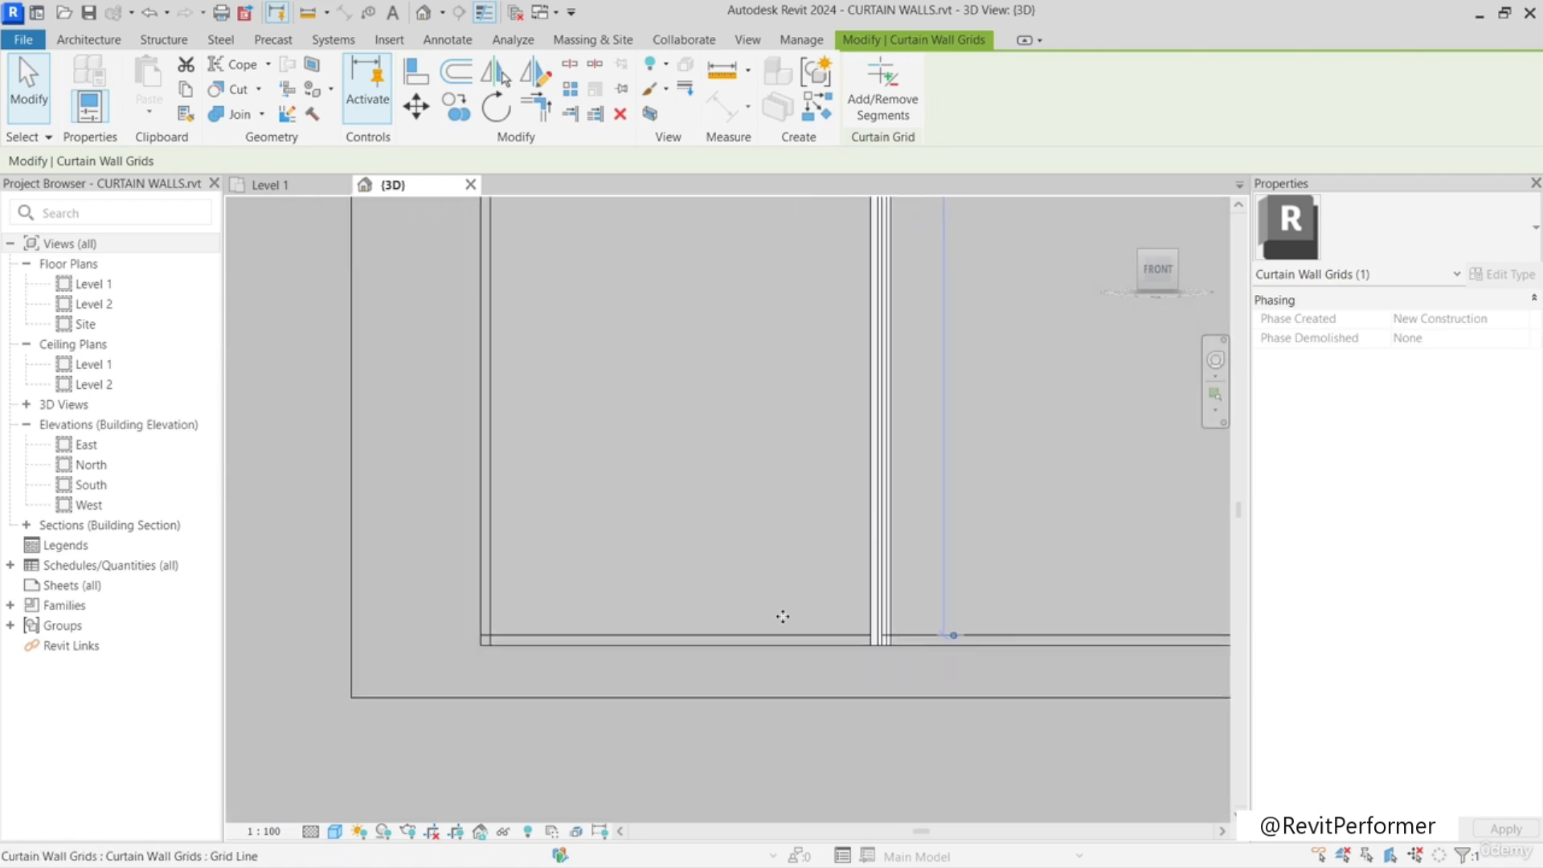
scroll(781, 617, "up", 3)
scroll(804, 661, "down", 2)
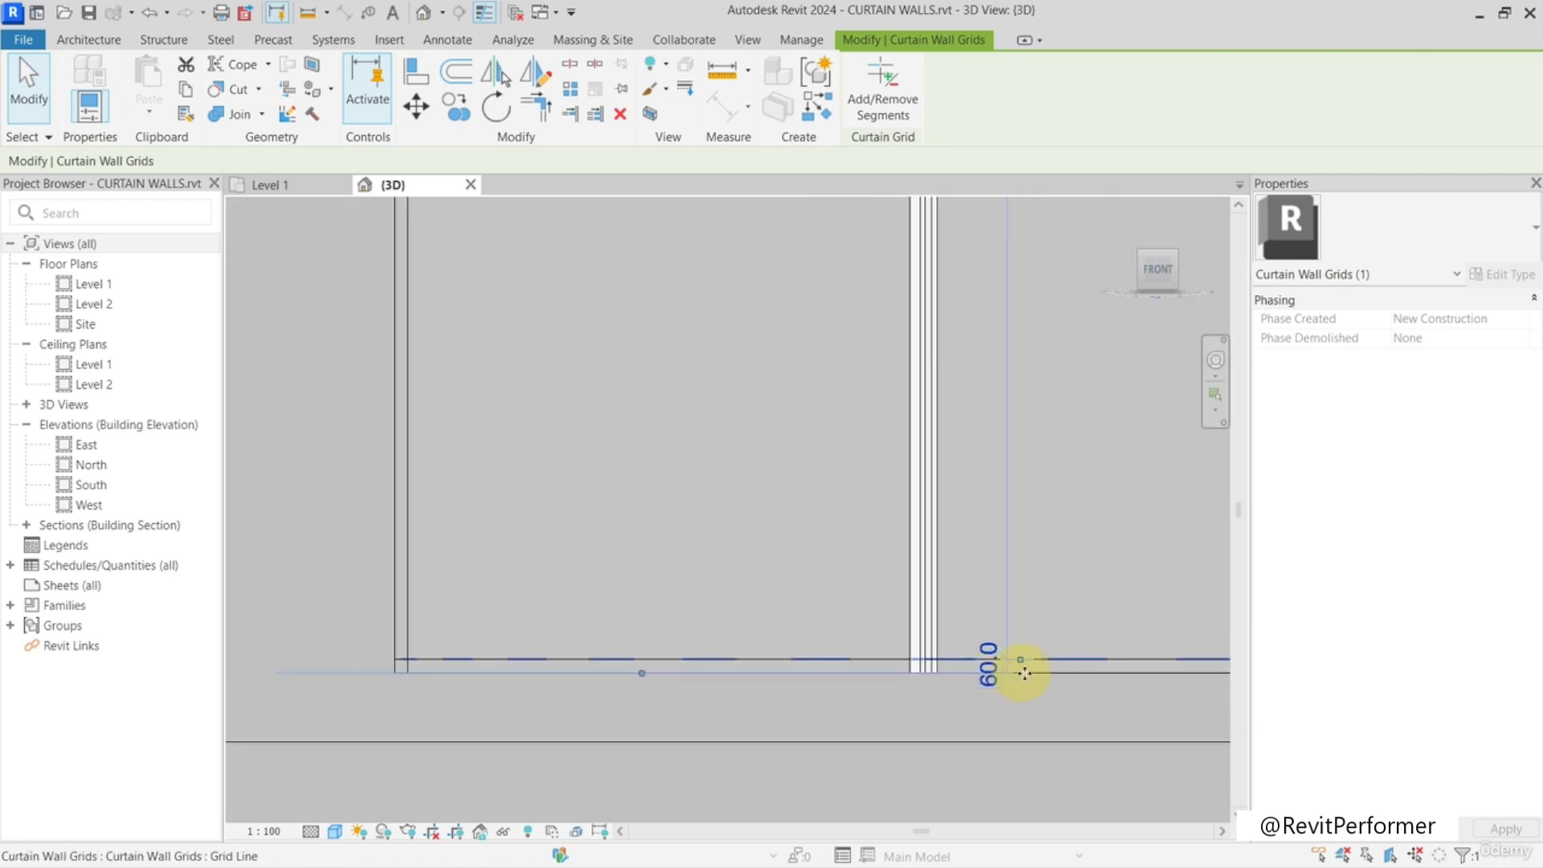
type("0")
key("Return")
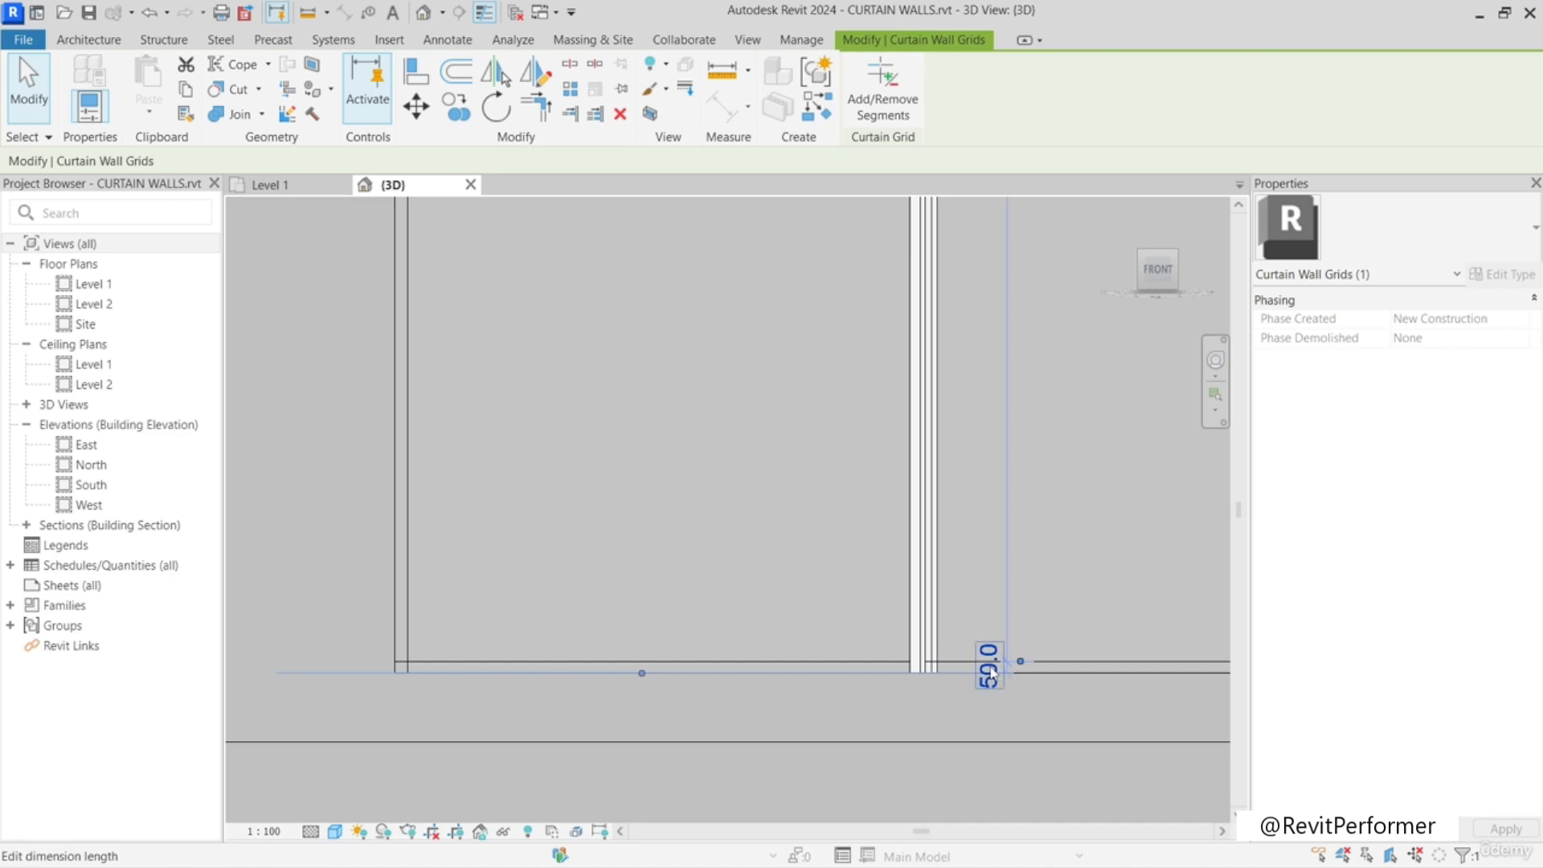
scroll(844, 673, "up", 3)
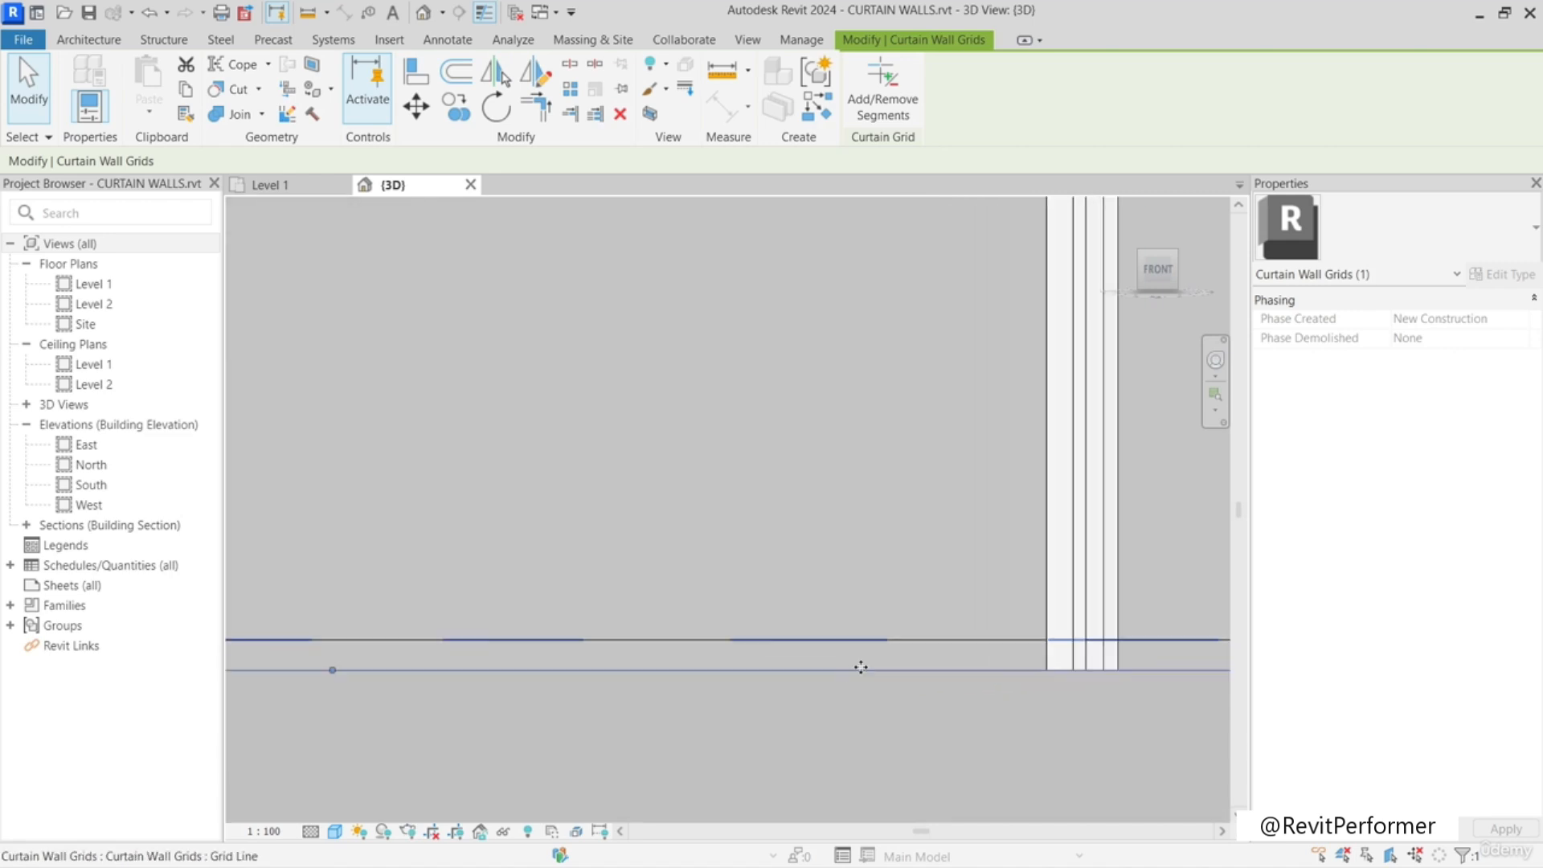
- Examine where the thin curved base panel meets the vertical mullion, and check the mullion's type properties
left_click(889, 657)
scroll(892, 660, "down", 3)
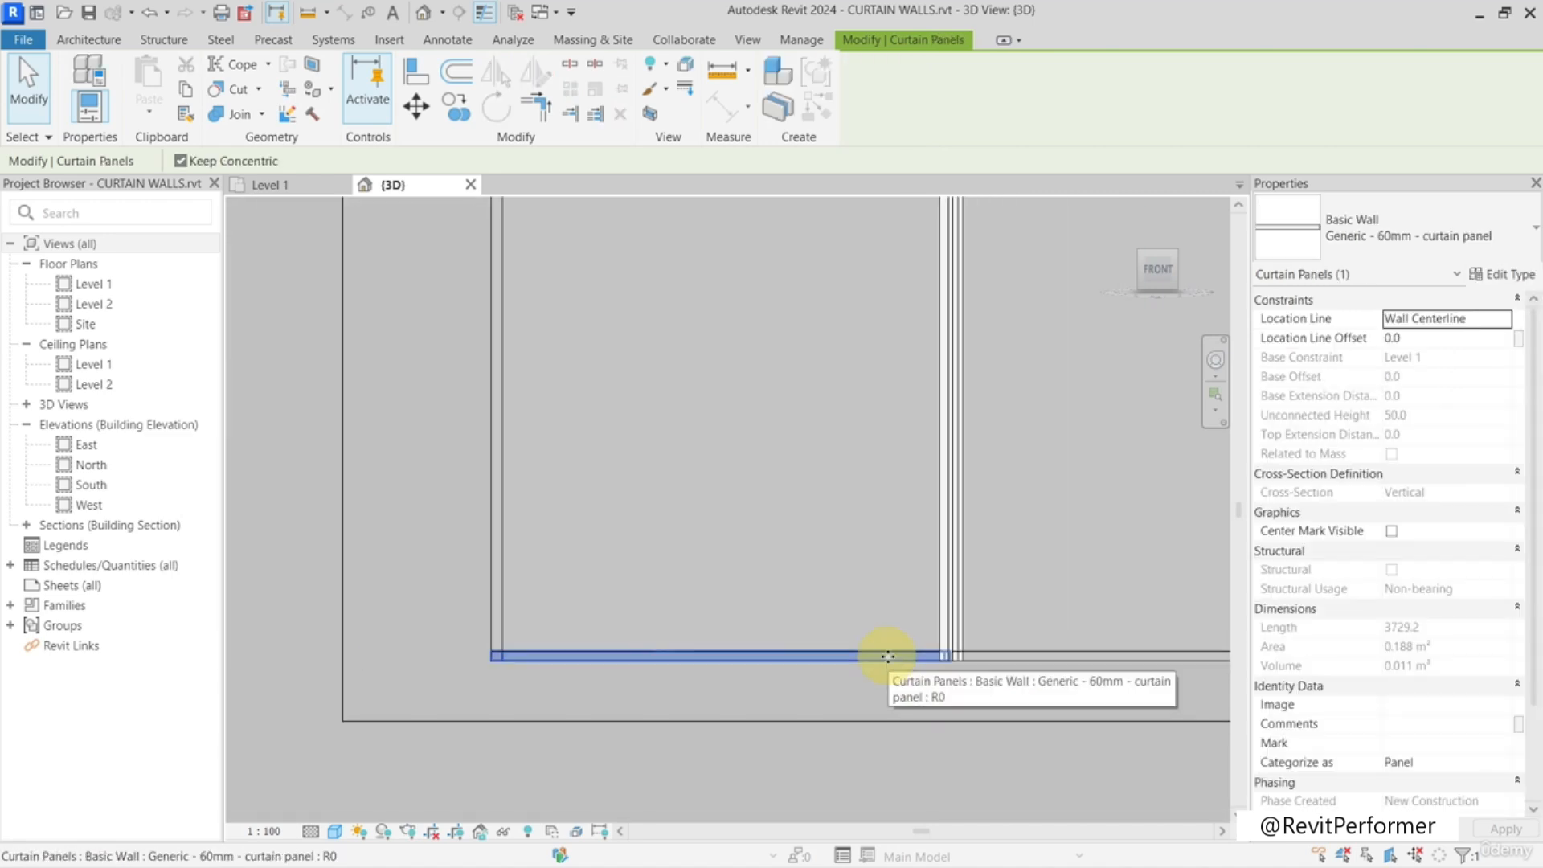
mouse_move(894, 662)
middle_mouse_down("shift")
mouse_move(854, 579)
mouse_move(889, 668)
middle_mouse_up("shift")
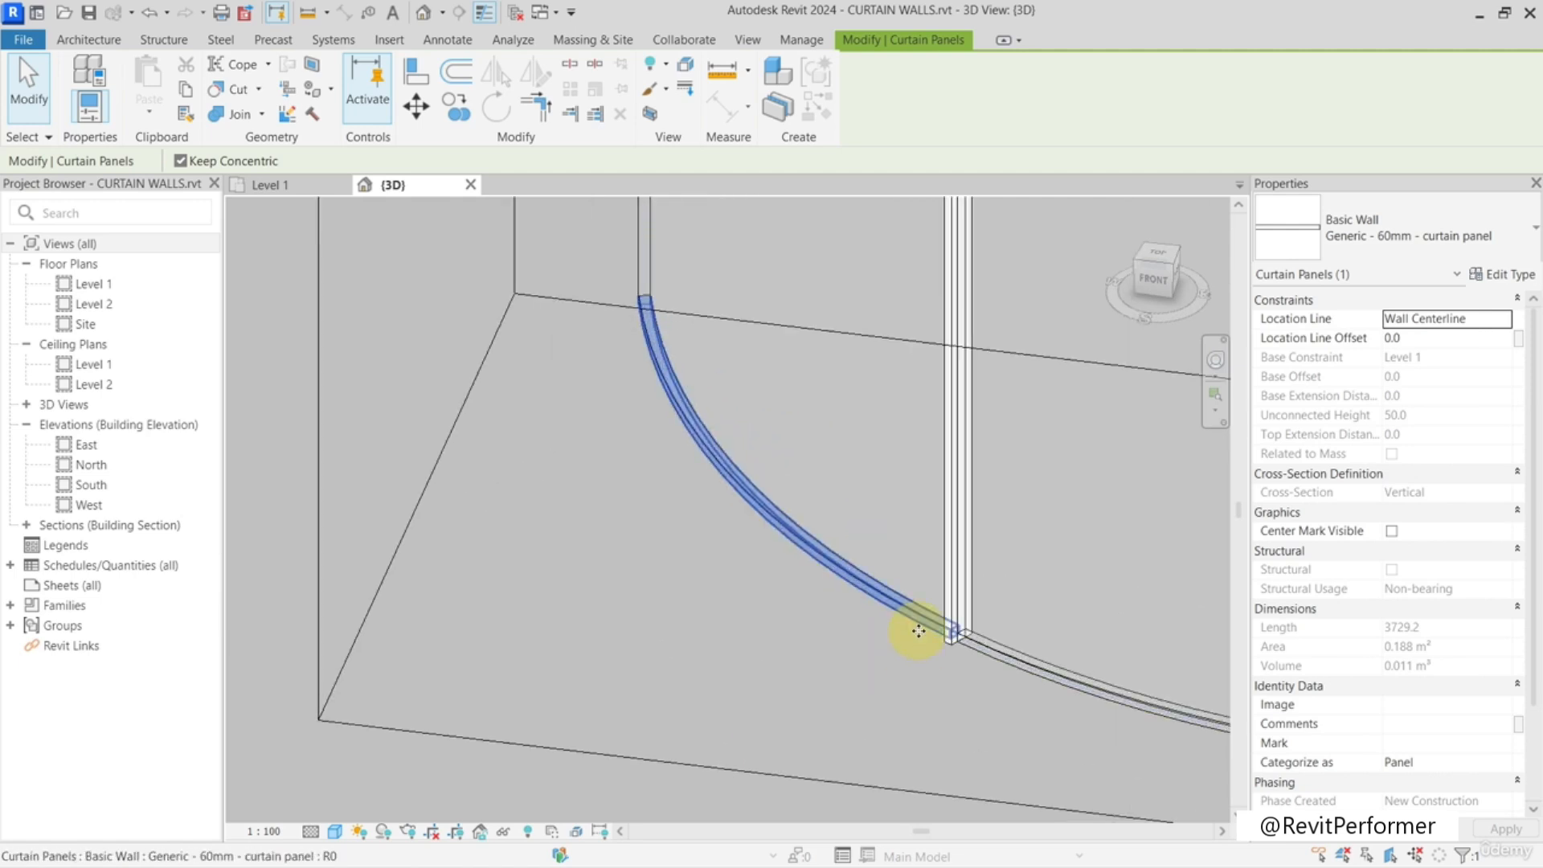
scroll(940, 635, "up", 3)
left_click(953, 635)
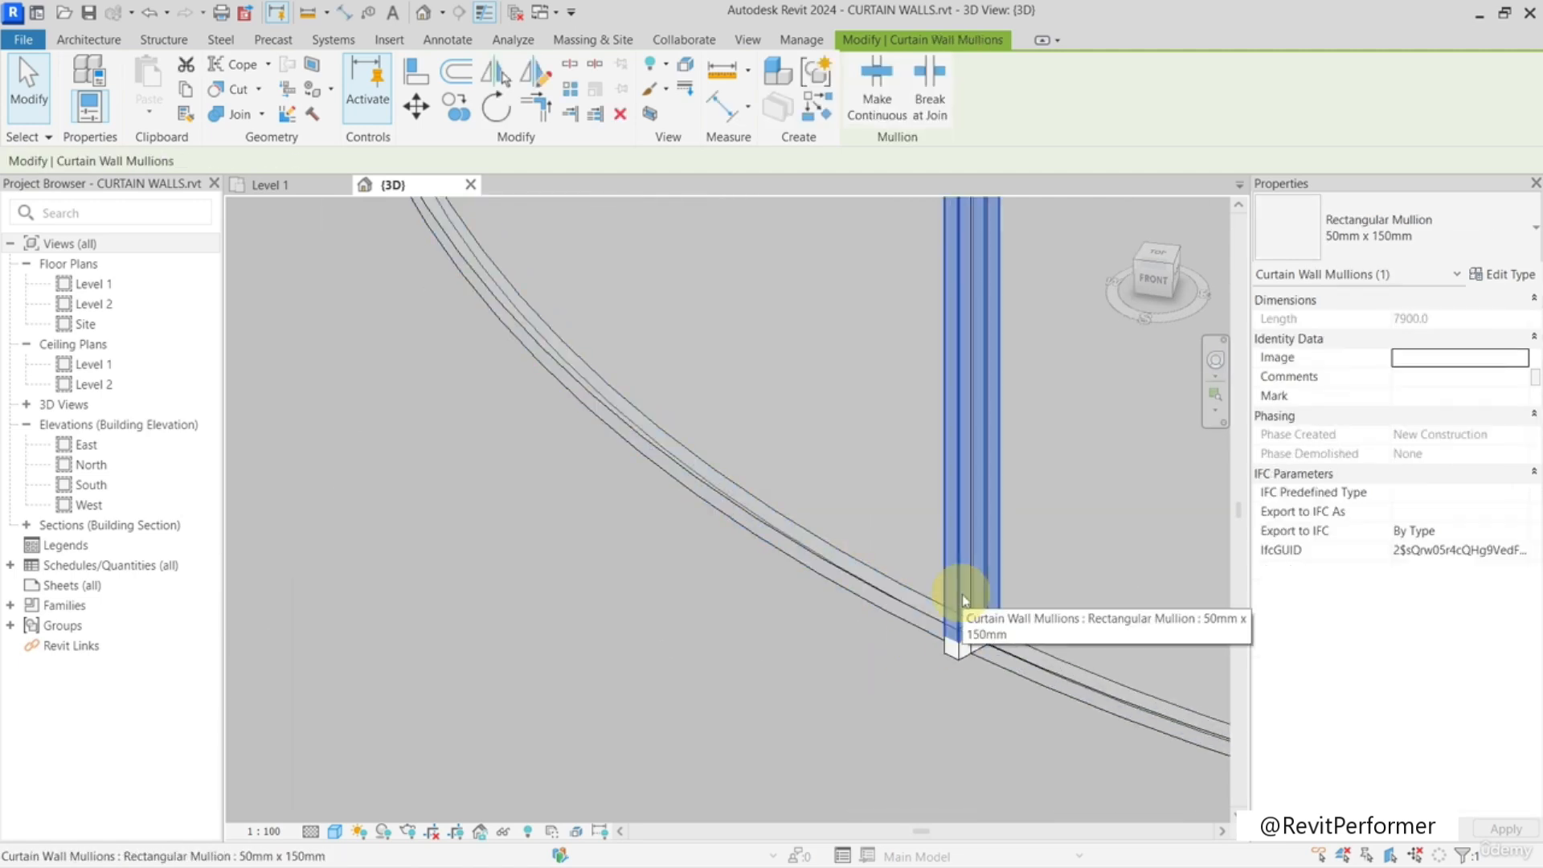
left_click(912, 620)
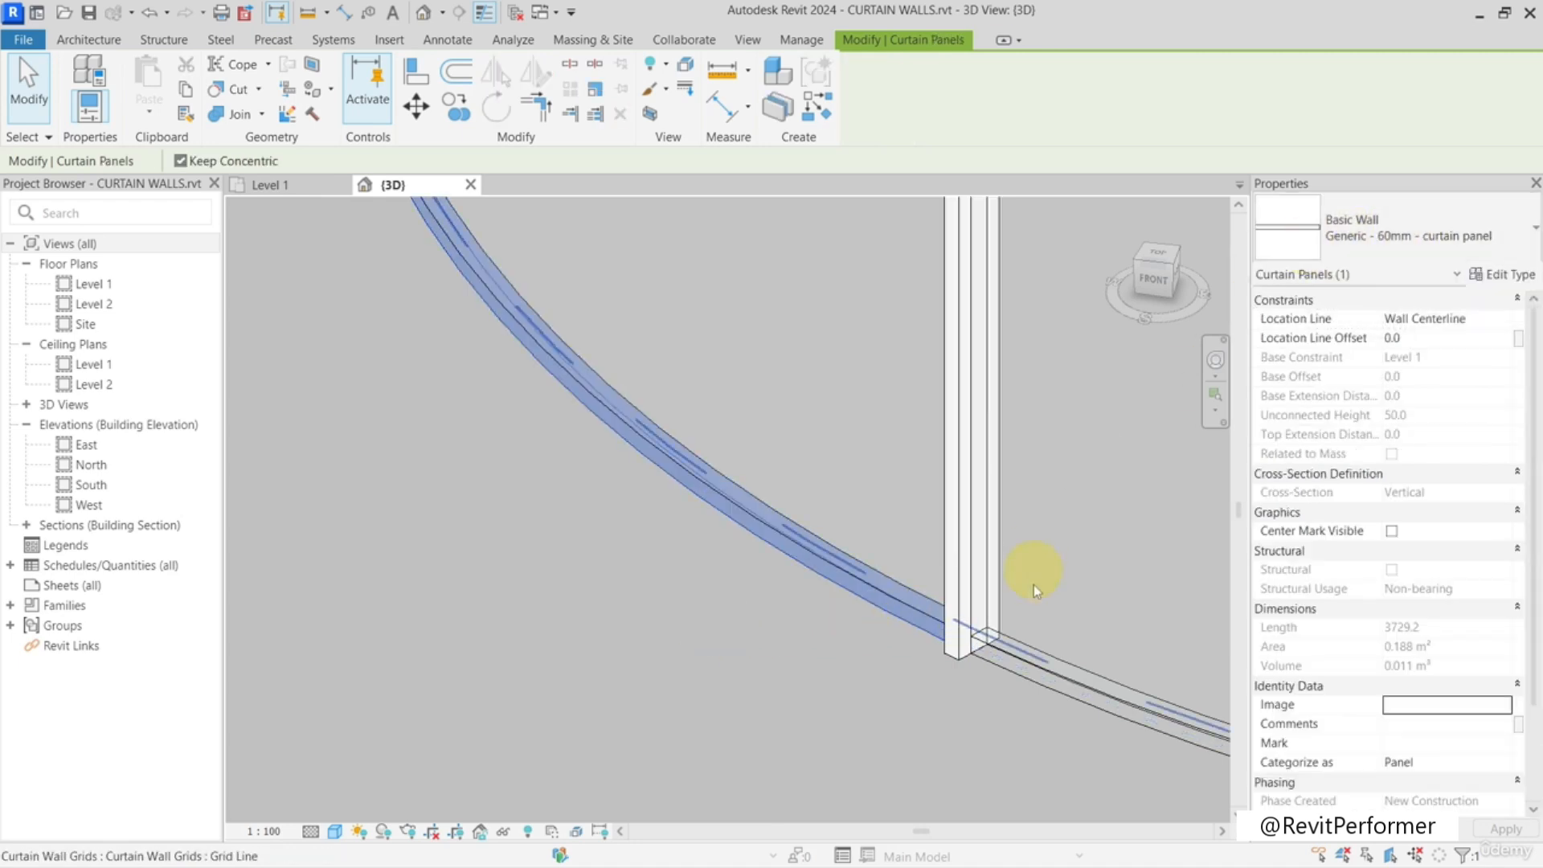
left_click(966, 598)
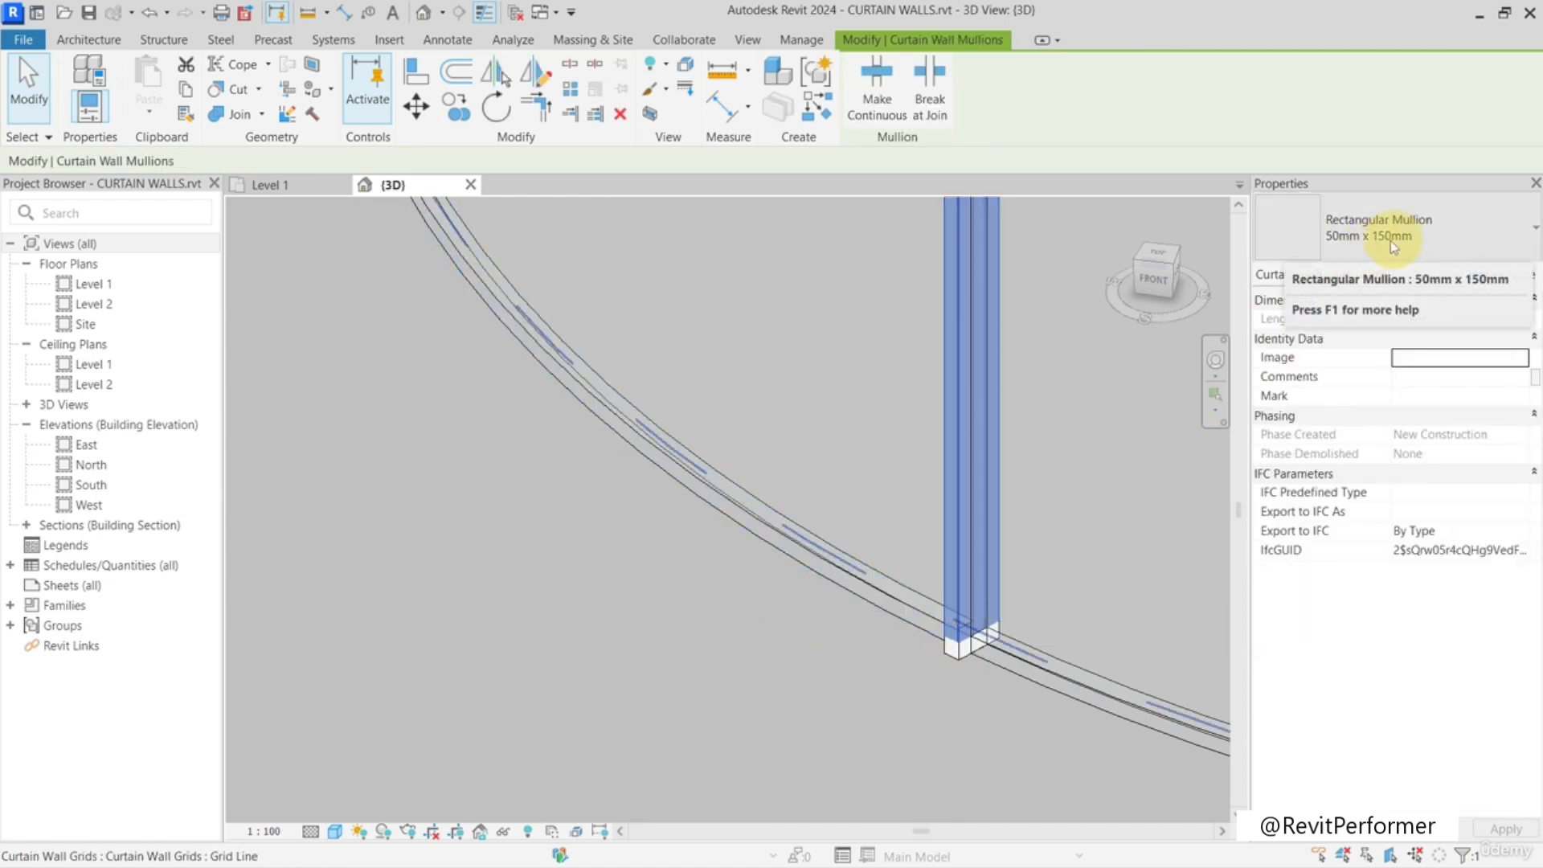
left_click(1483, 274)
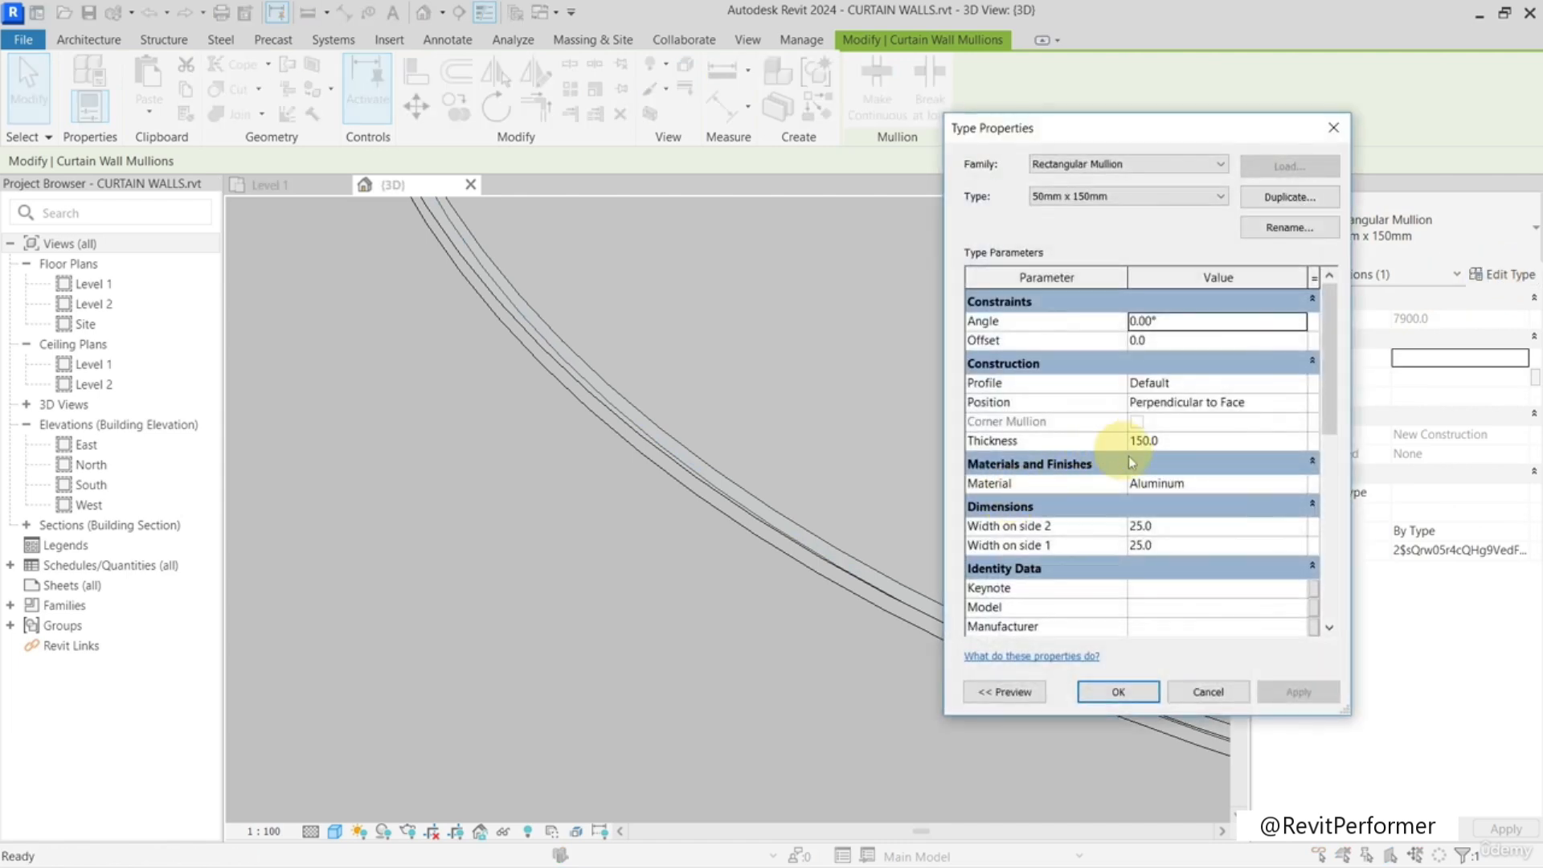
key("Escape")
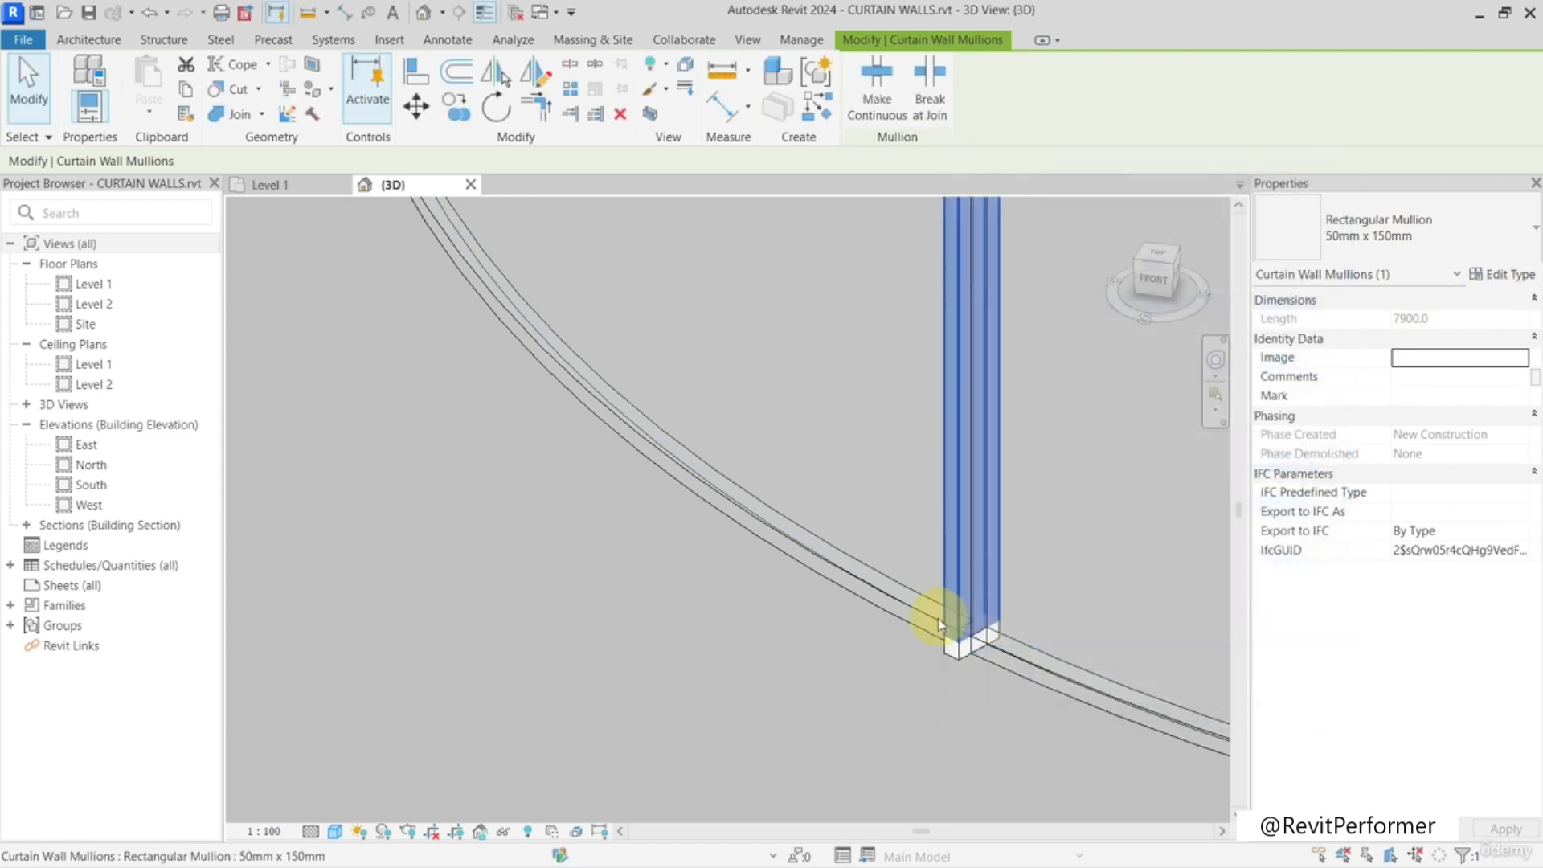
key("Escape")
- Duplicate the wall type of the thin curved base panel beside the vertical mullion as "Generic - 150mm - curtain wall mullion"
key("Tab")
left_click(924, 625)
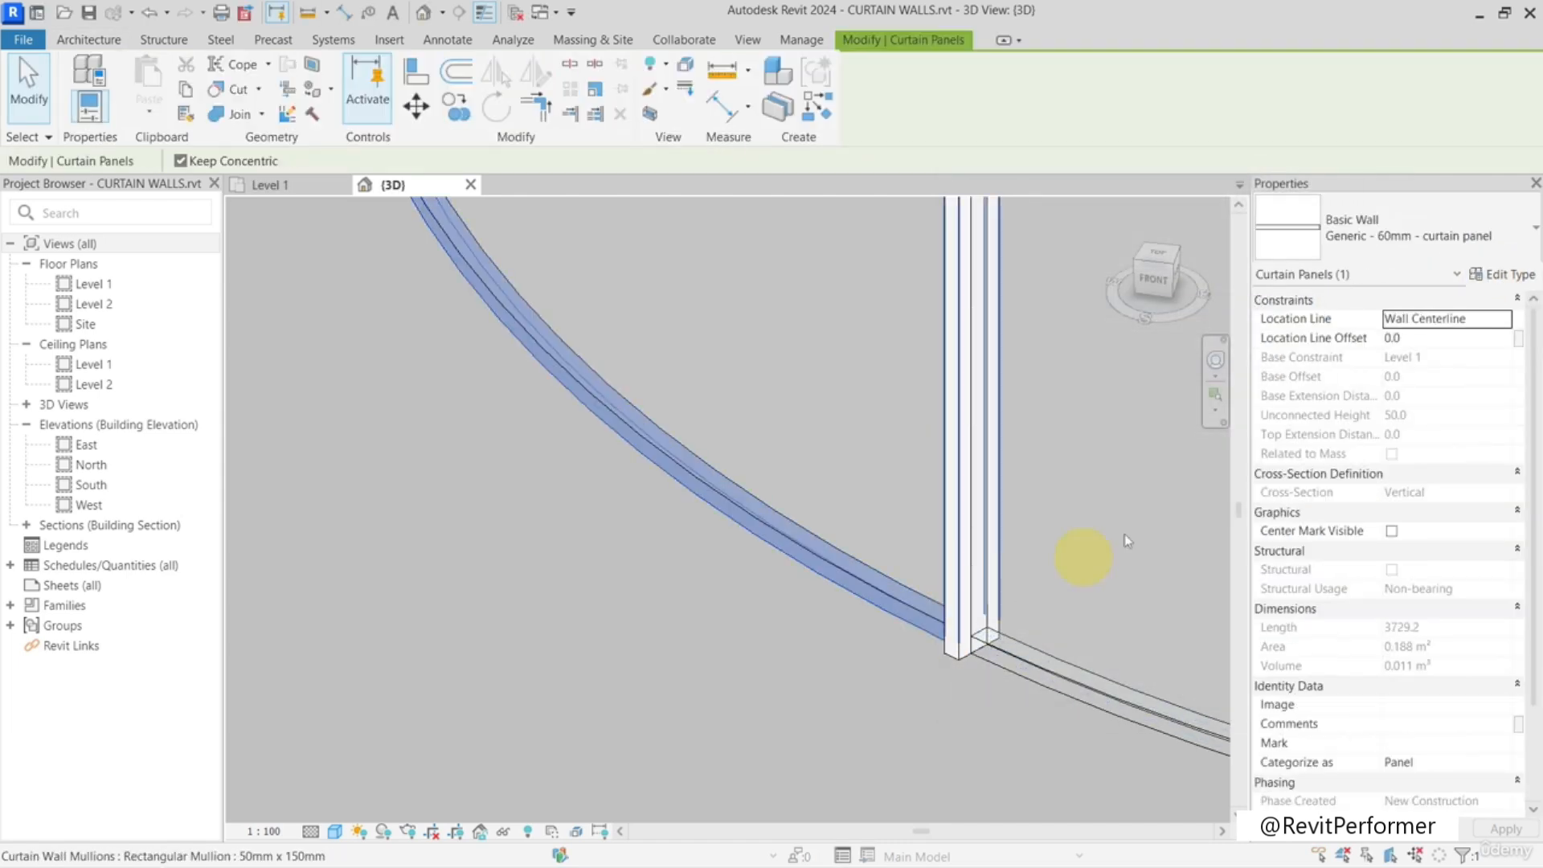
left_click(1488, 274)
left_click(1287, 198)
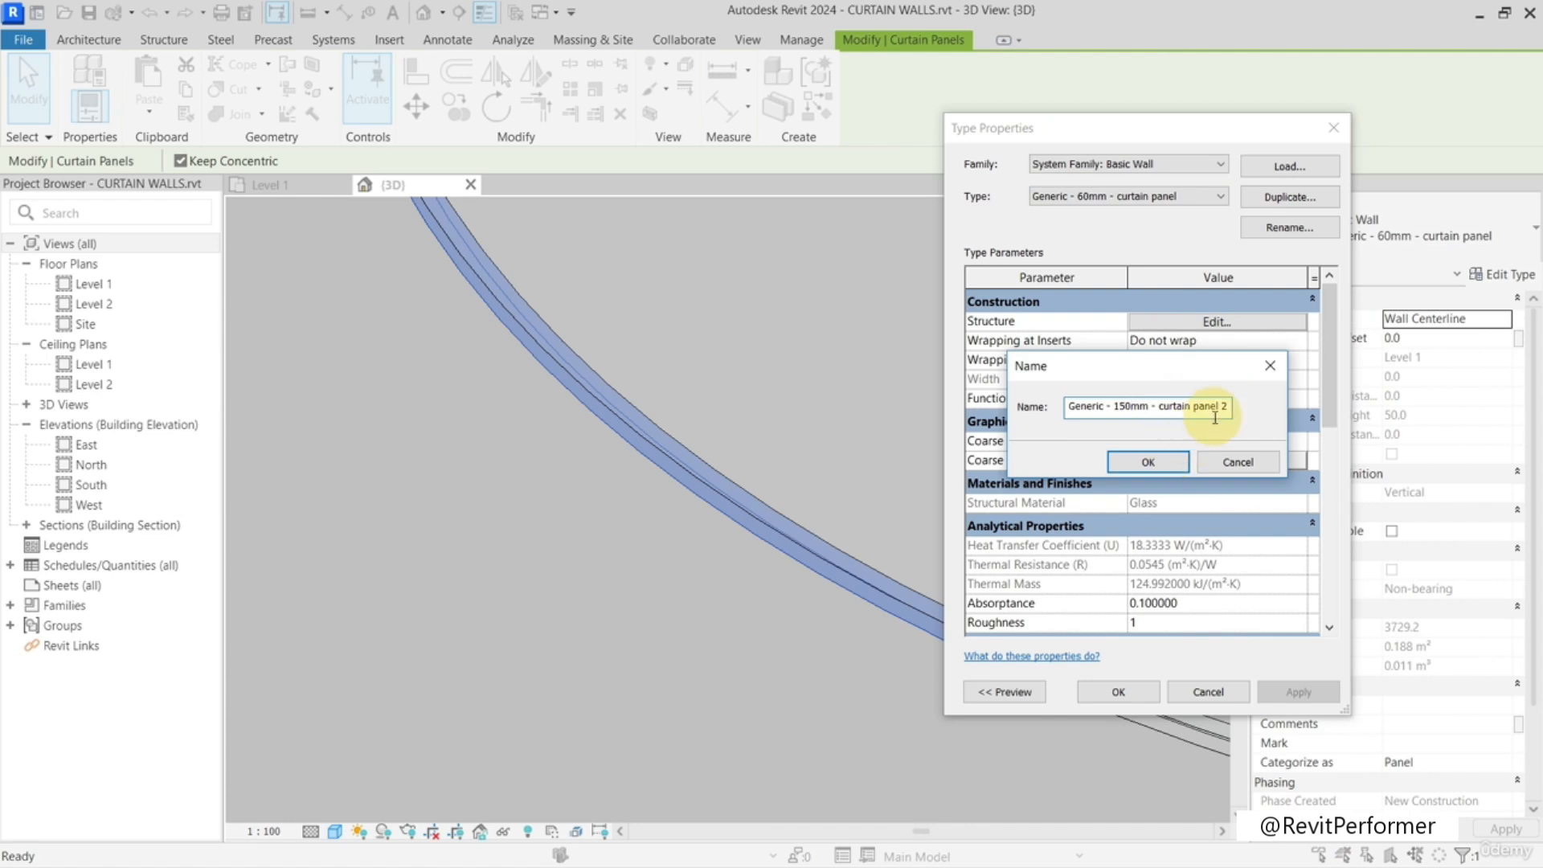
left_click_drag(1215, 406, 1251, 411)
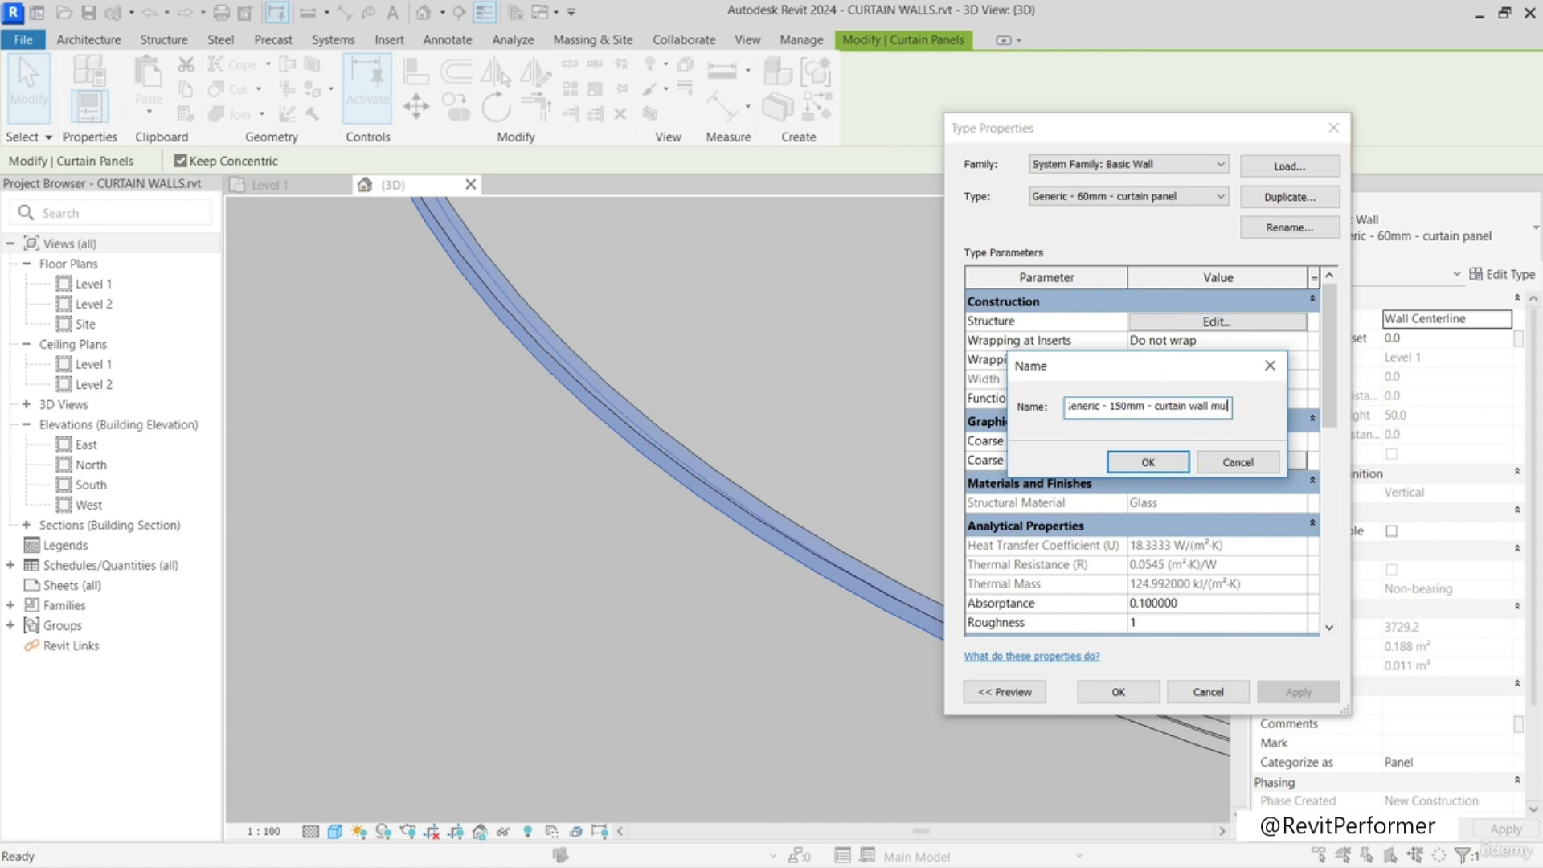
left_click(1134, 469)
- Set the new mullion wall type's structure layer to 150 mm thick with the Aluminum material
left_click(1217, 321)
left_click(1152, 336)
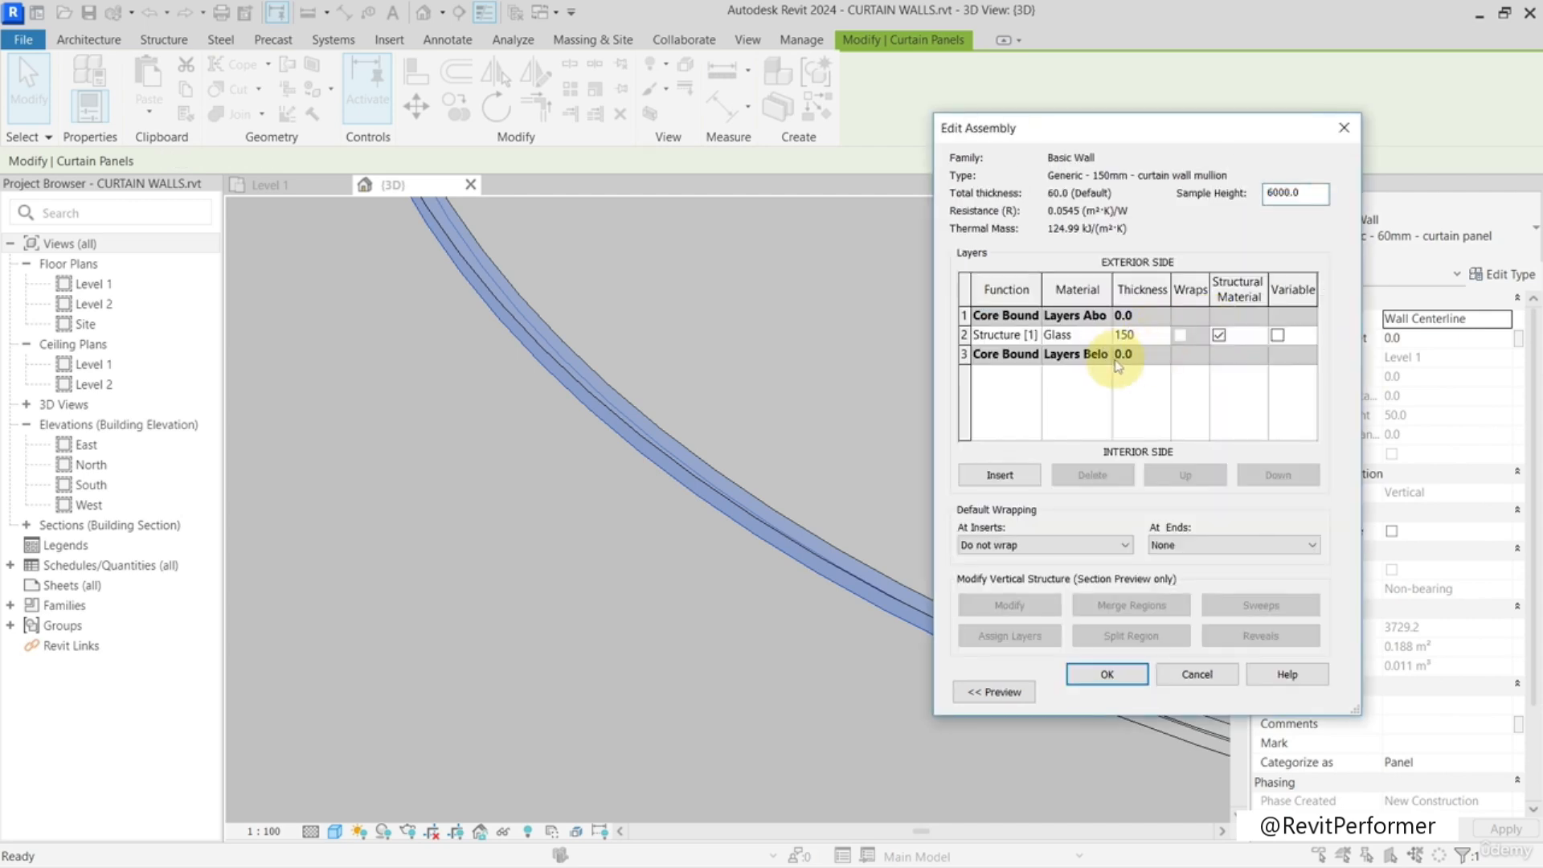
left_click(1106, 336)
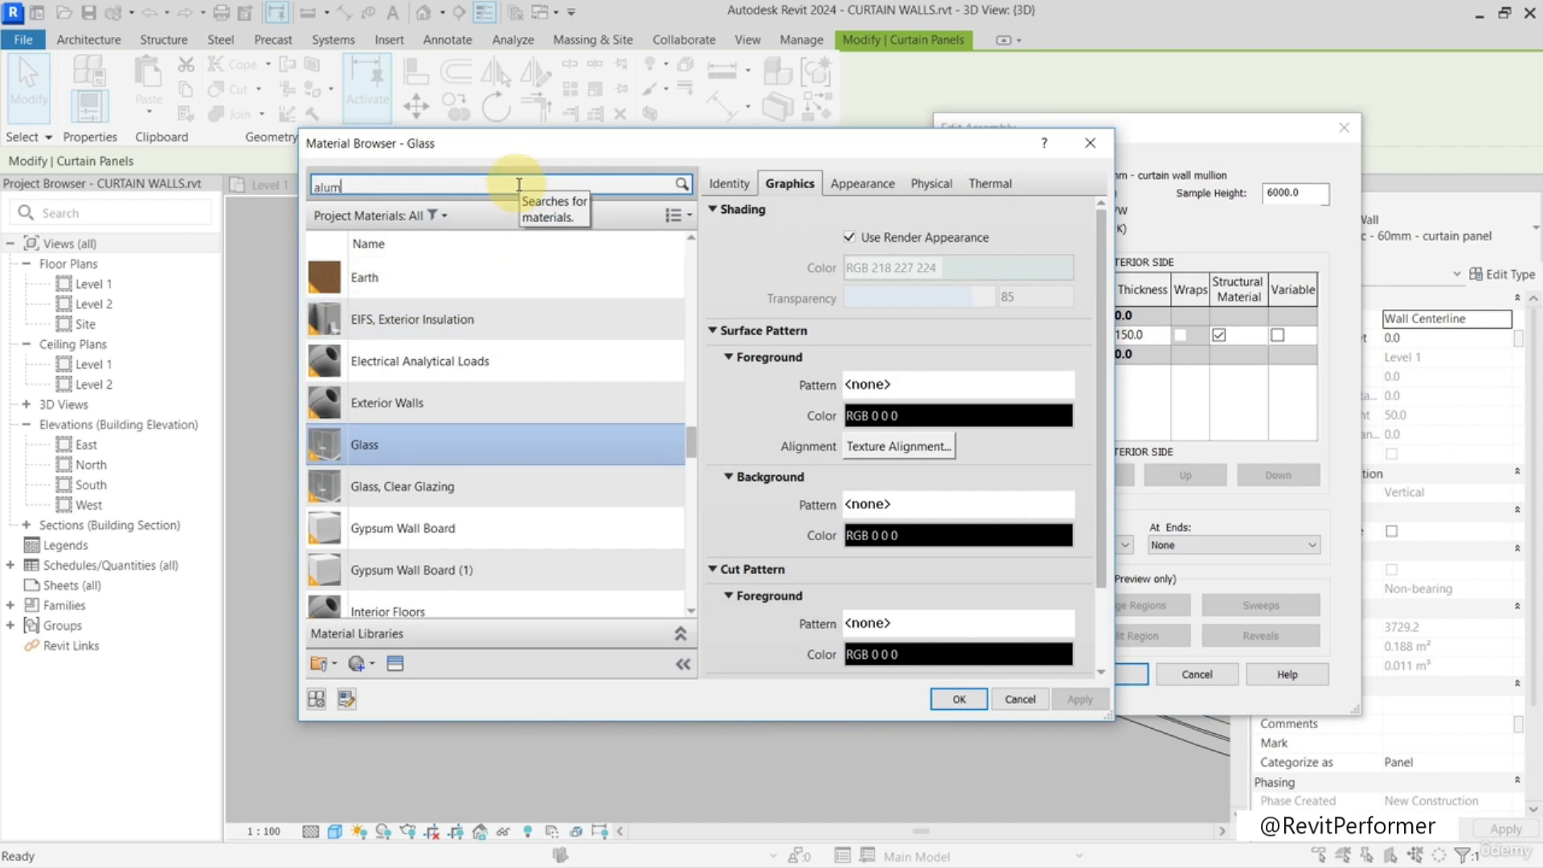
left_click(455, 301)
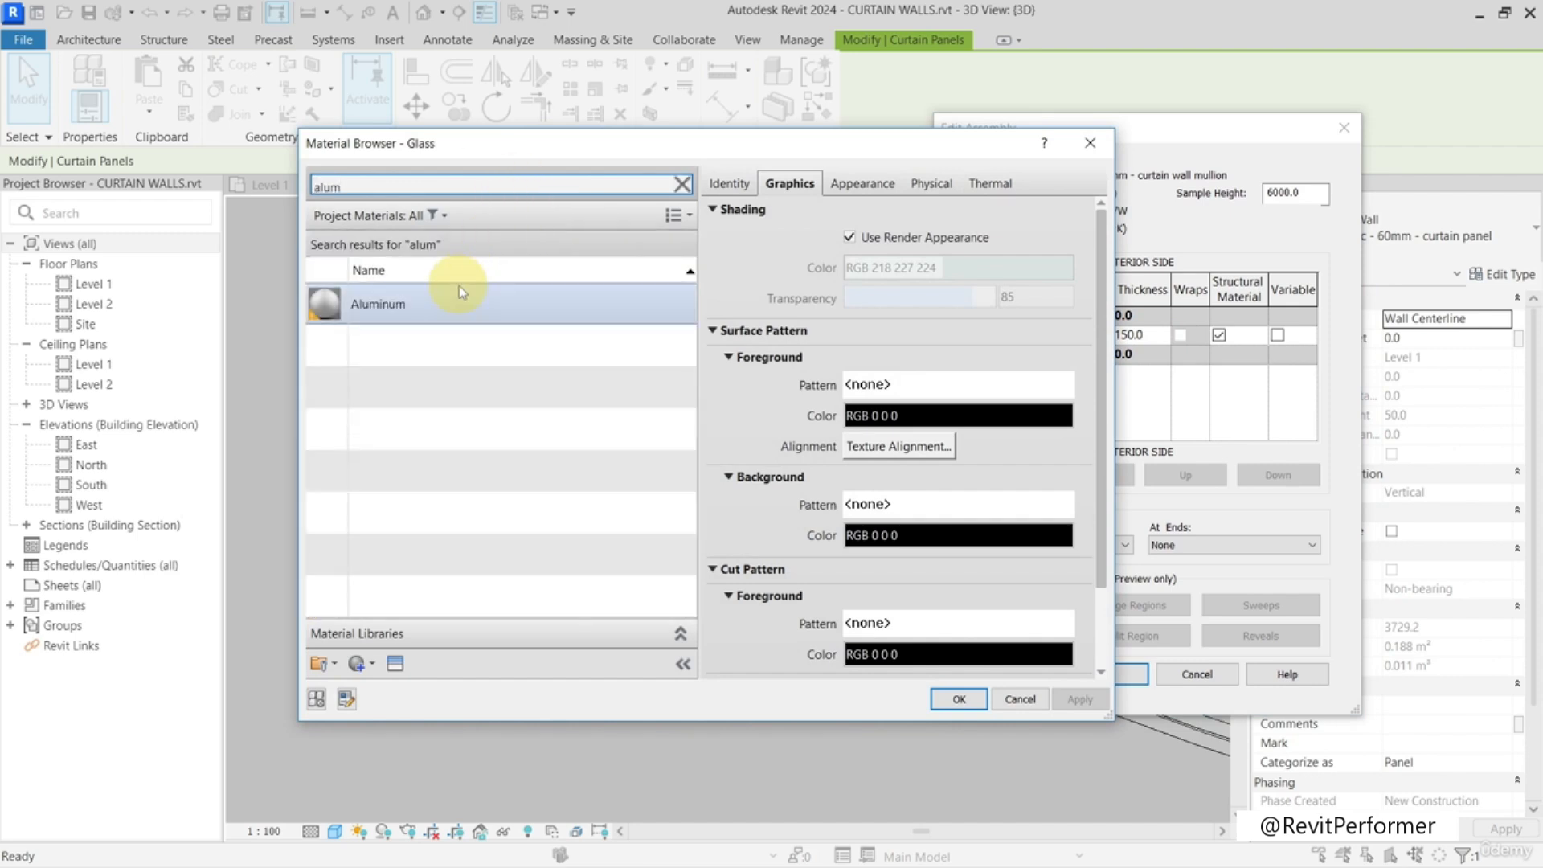
left_click(956, 698)
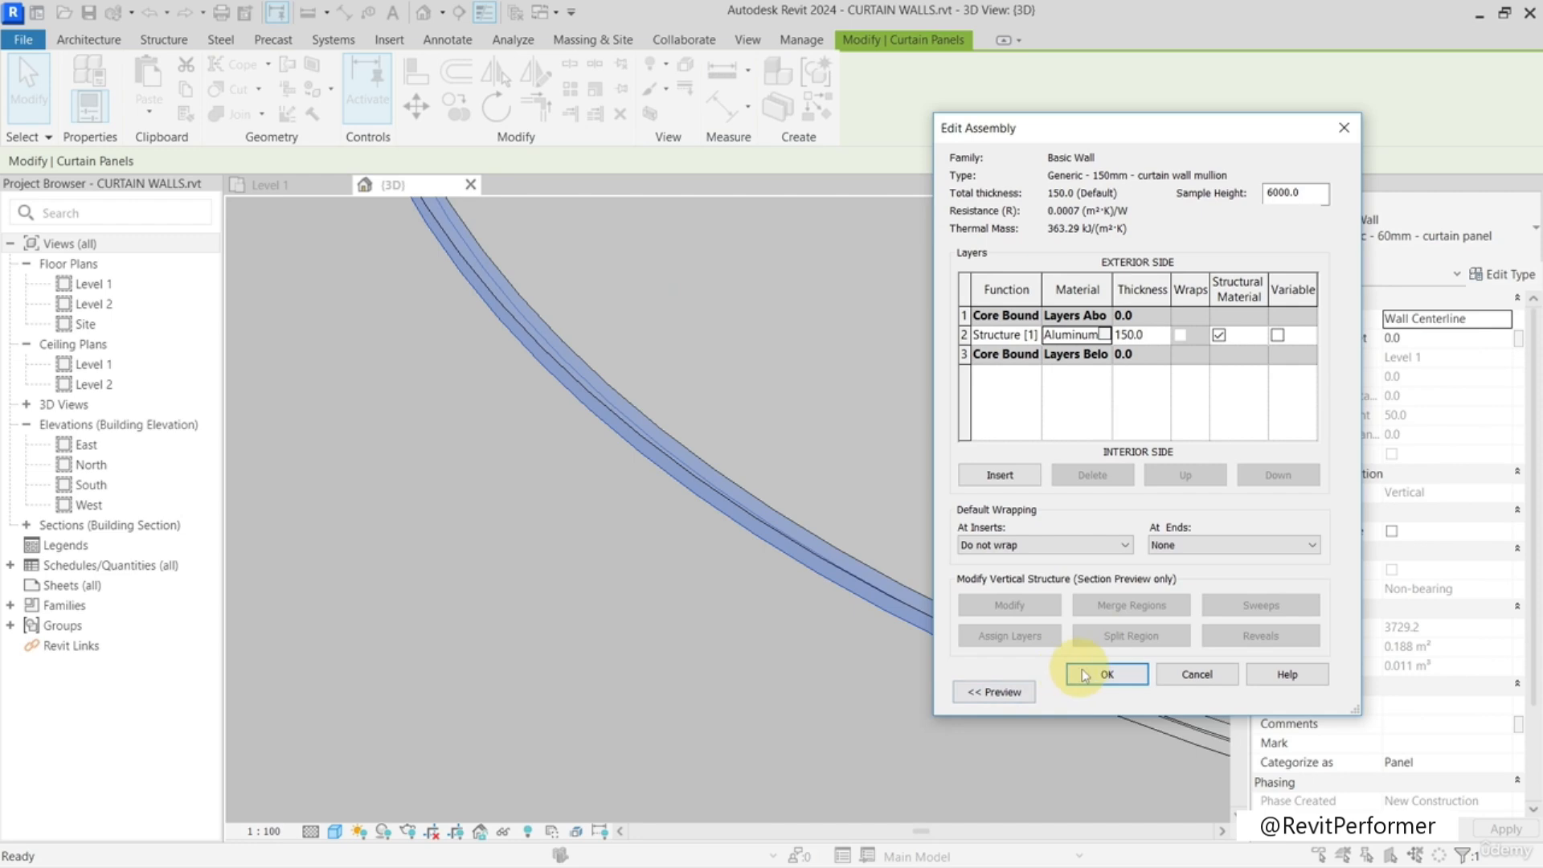
left_click(1105, 675)
left_click(1125, 688)
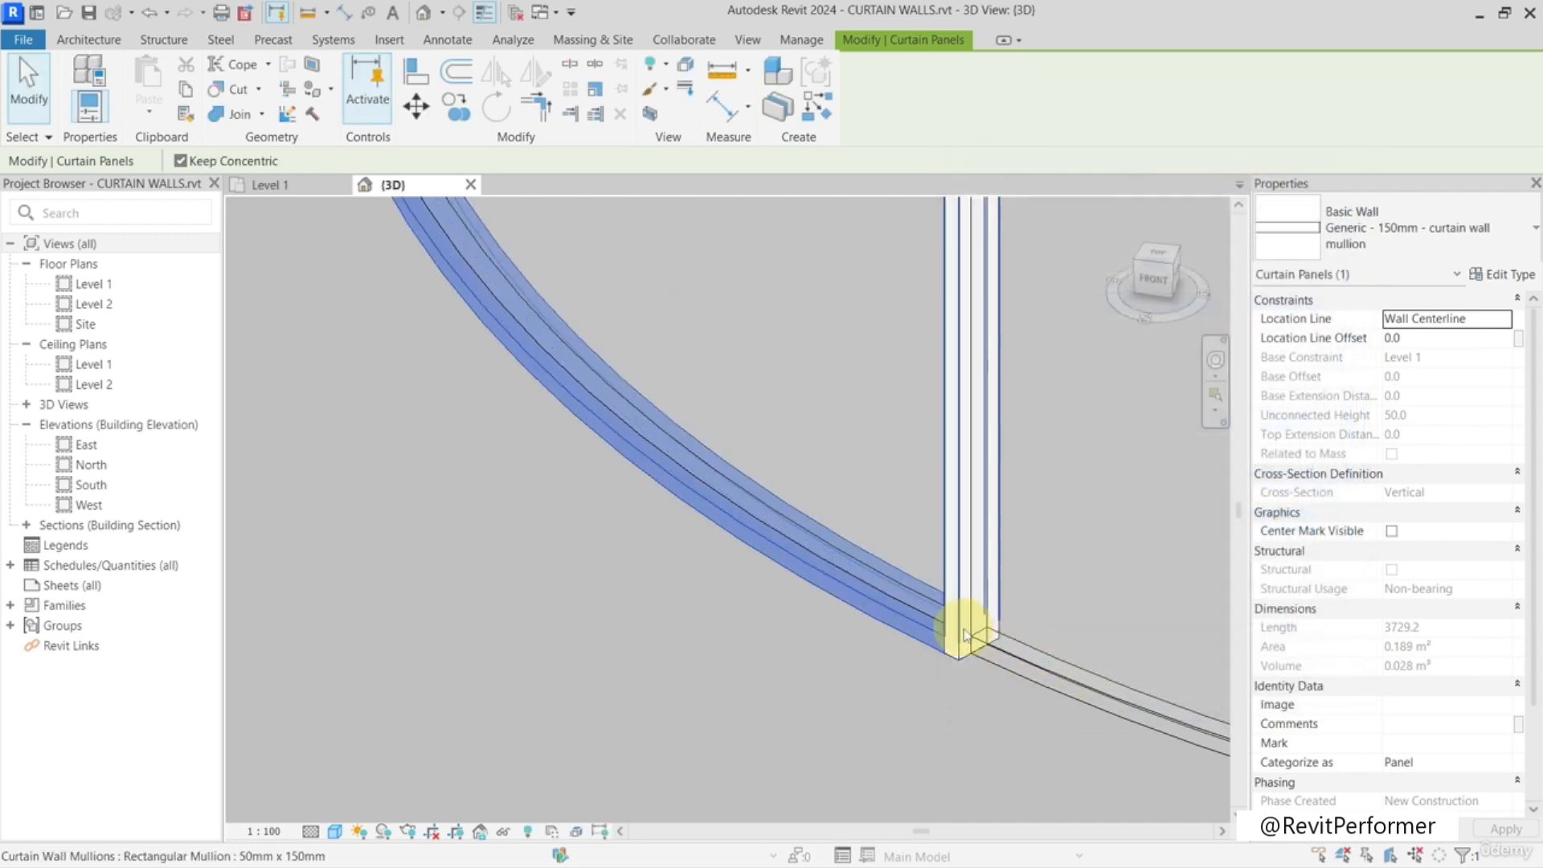
- Examine the thickened curved base panel and how its end meets the vertical mullion
scroll(785, 641, "down", 3)
left_click(734, 645)
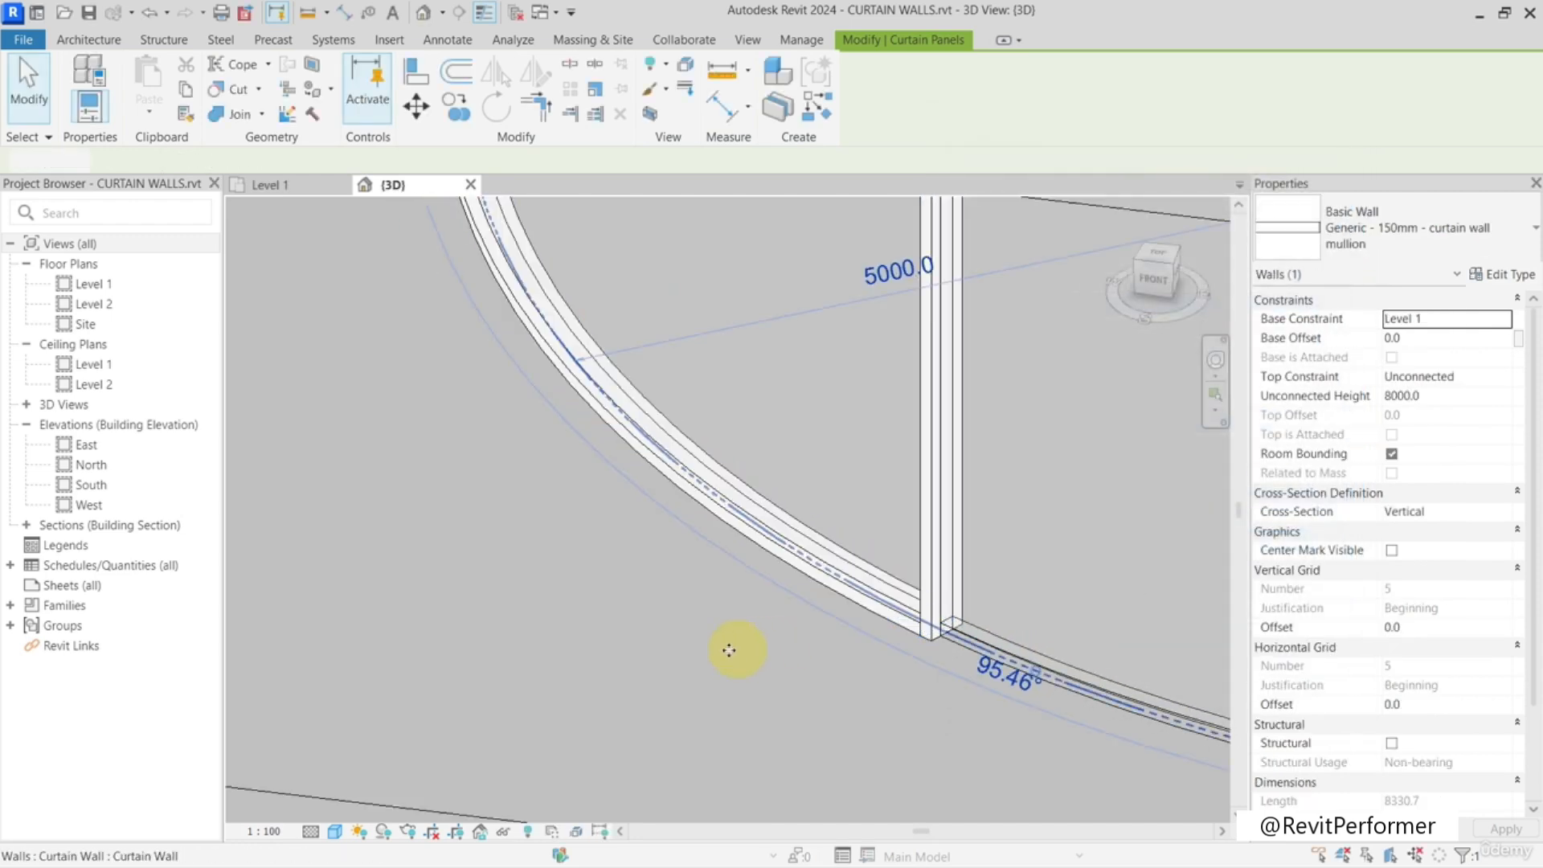
scroll(528, 545, "down", 2)
middle_click_drag(471, 517, 538, 591)
scroll(804, 741, "up", 3)
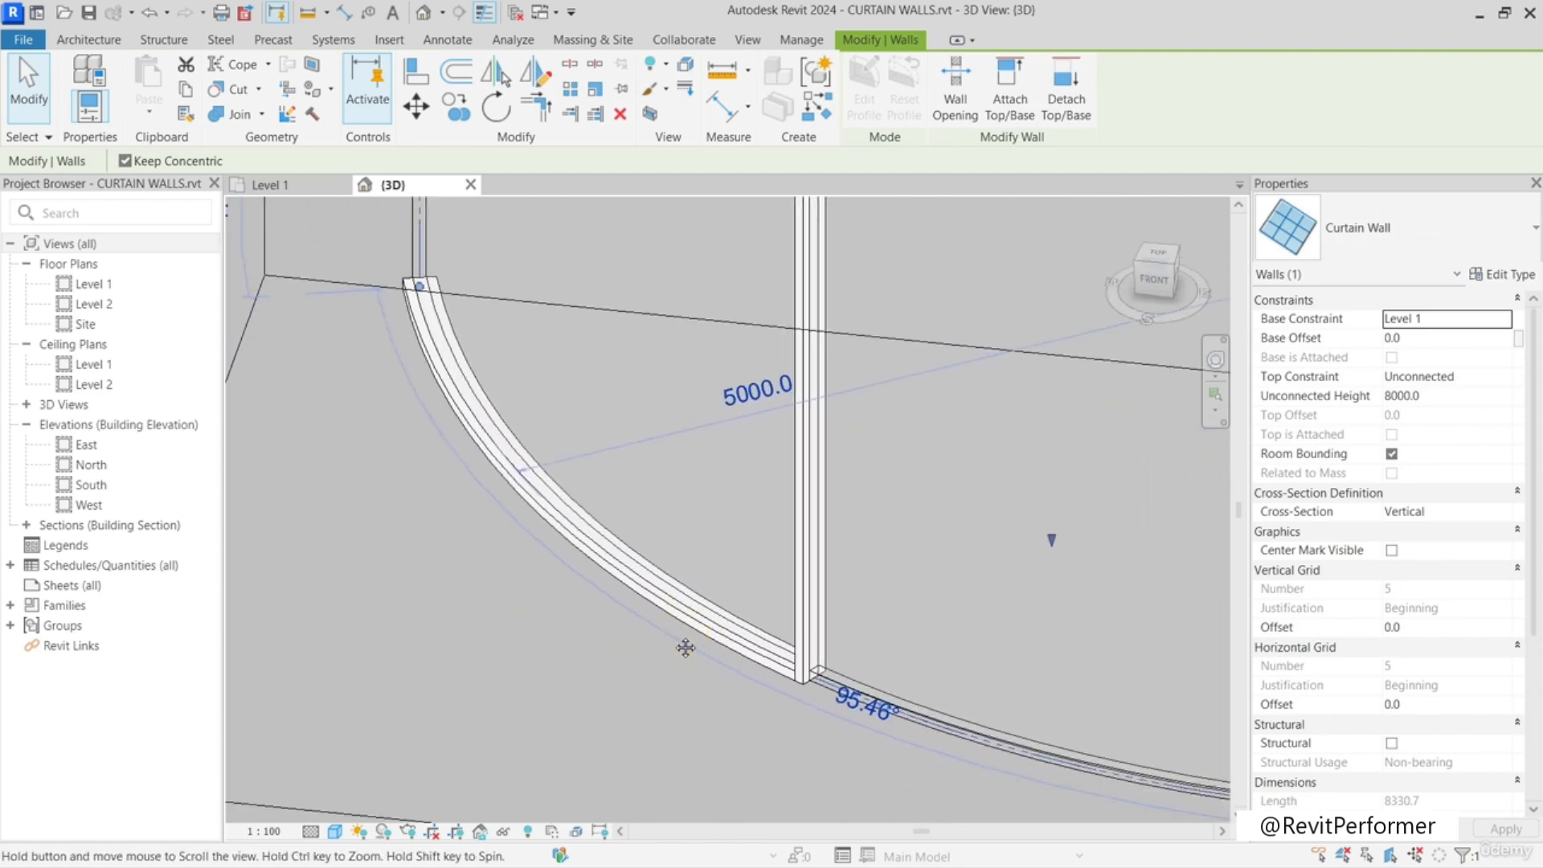
left_click(752, 674)
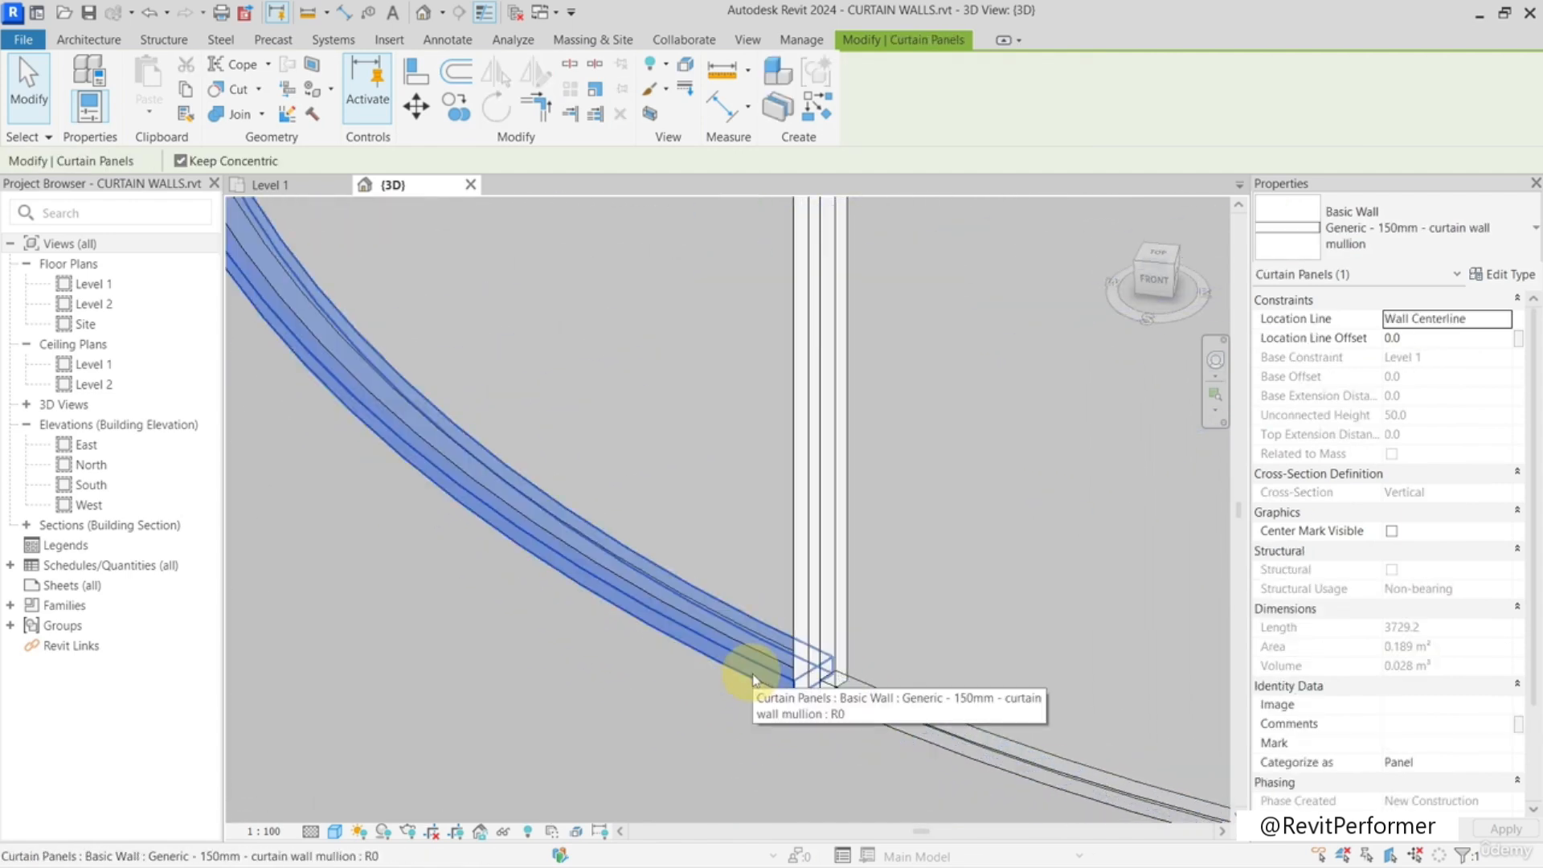
scroll(755, 679, "down", 3)
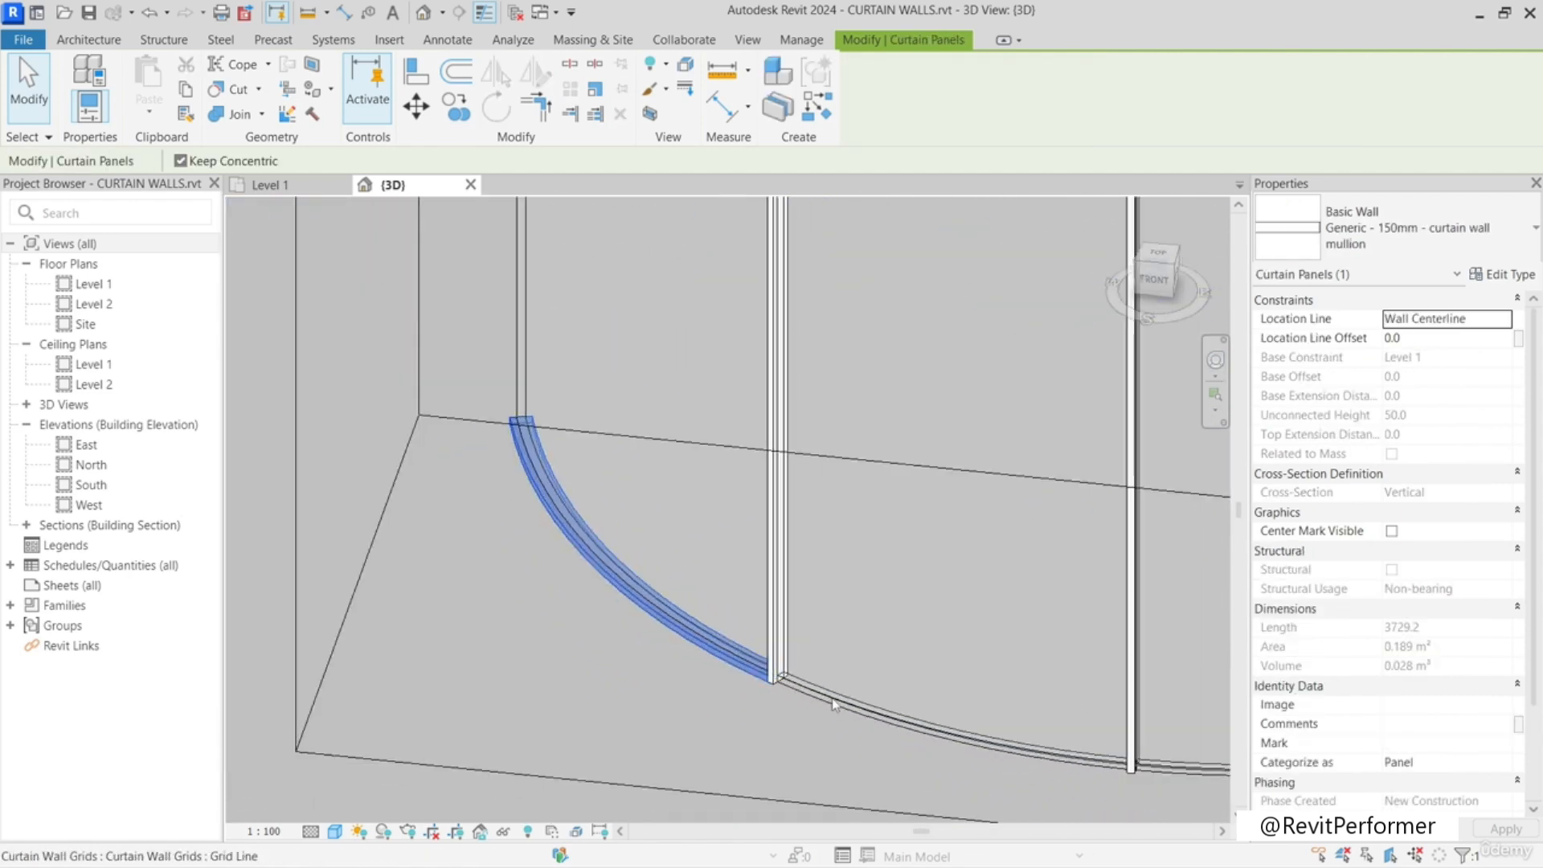
- Change the other two thin curved base panels to the type Generic - 150mm - curtain wall mullion
scroll(833, 705, "up", 4)
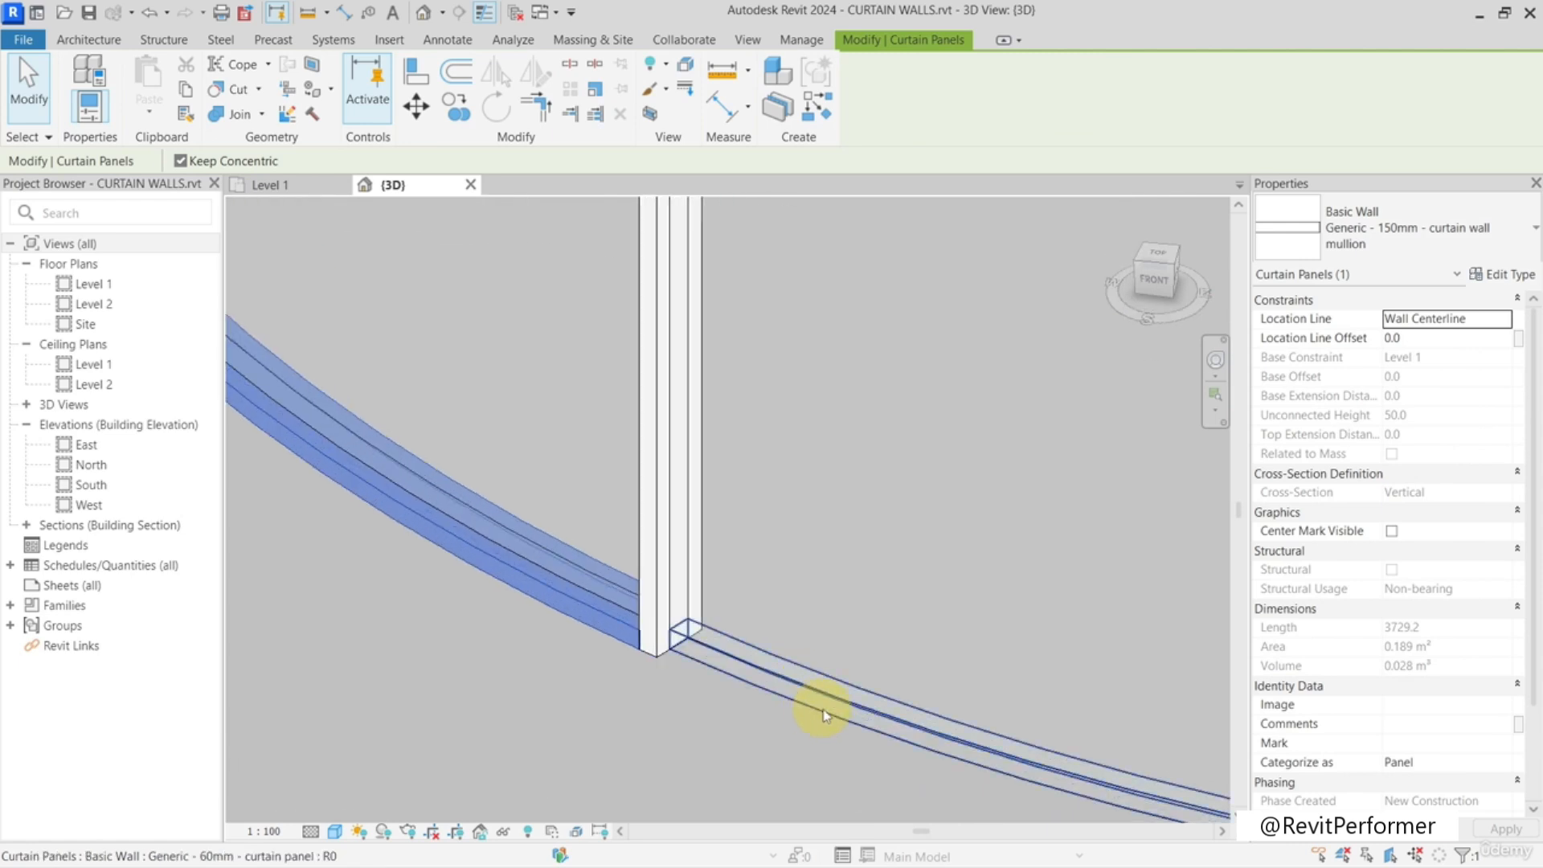
scroll(824, 714, "down", 3)
scroll(828, 692, "up", 3)
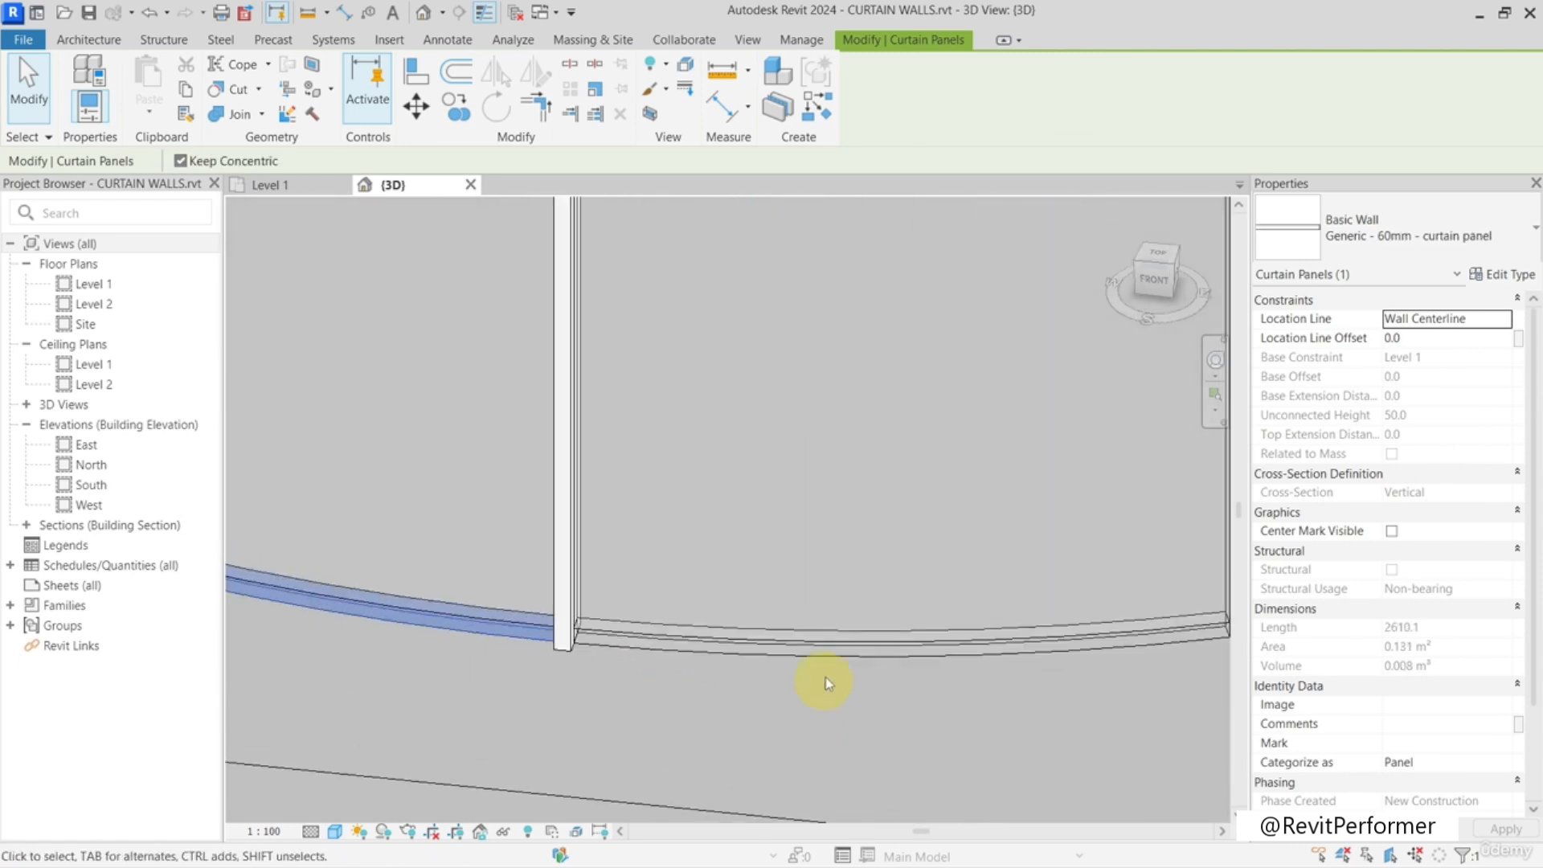
scroll(760, 643, "up", 1)
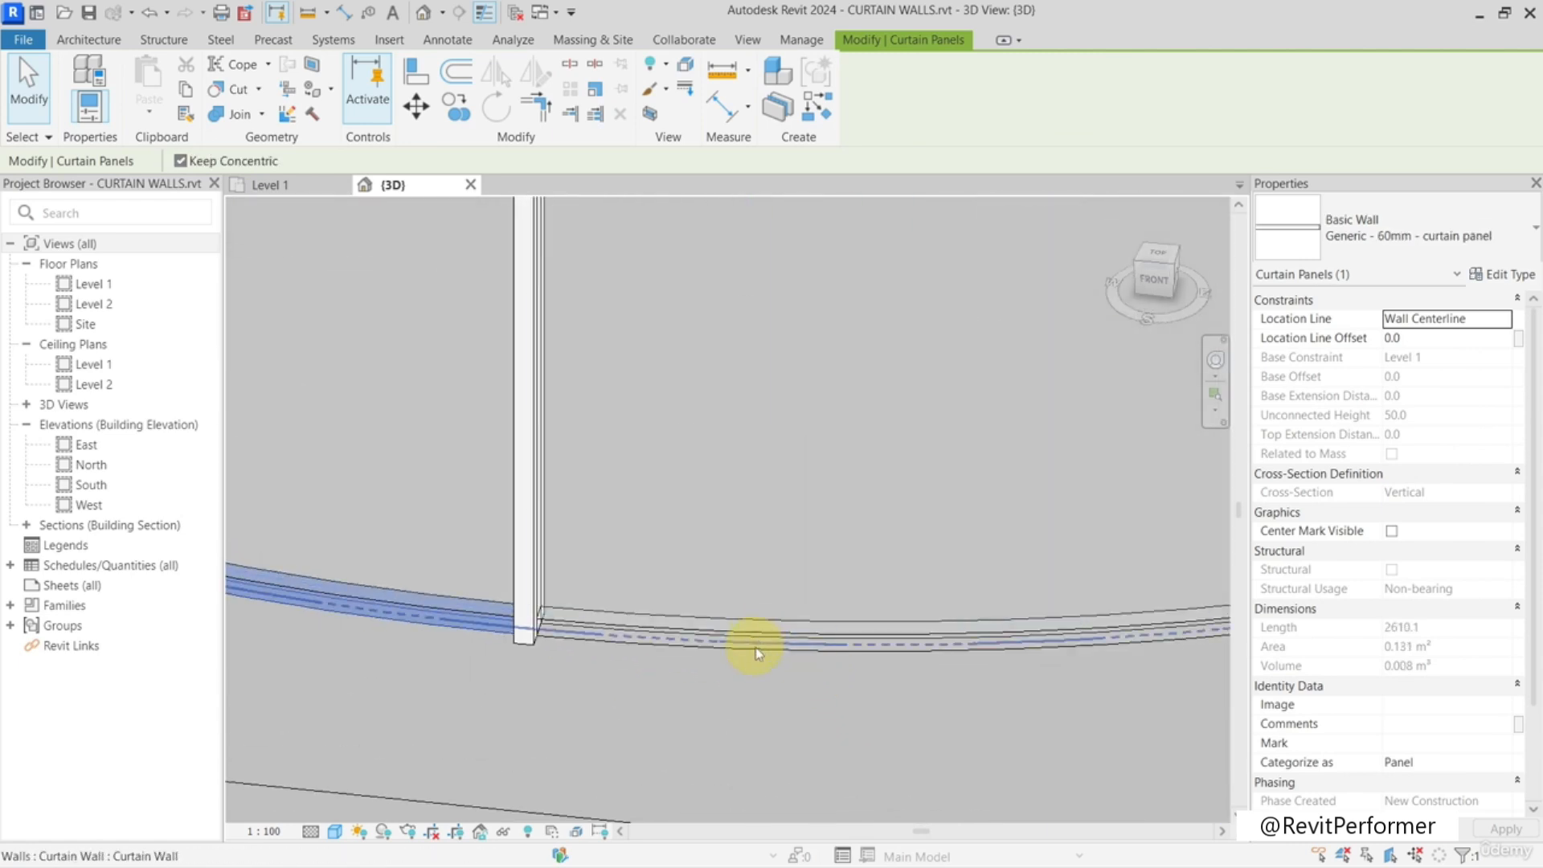
left_click(757, 649, "ctrl")
scroll(756, 647, "down", 3)
scroll(756, 647, "down", 4)
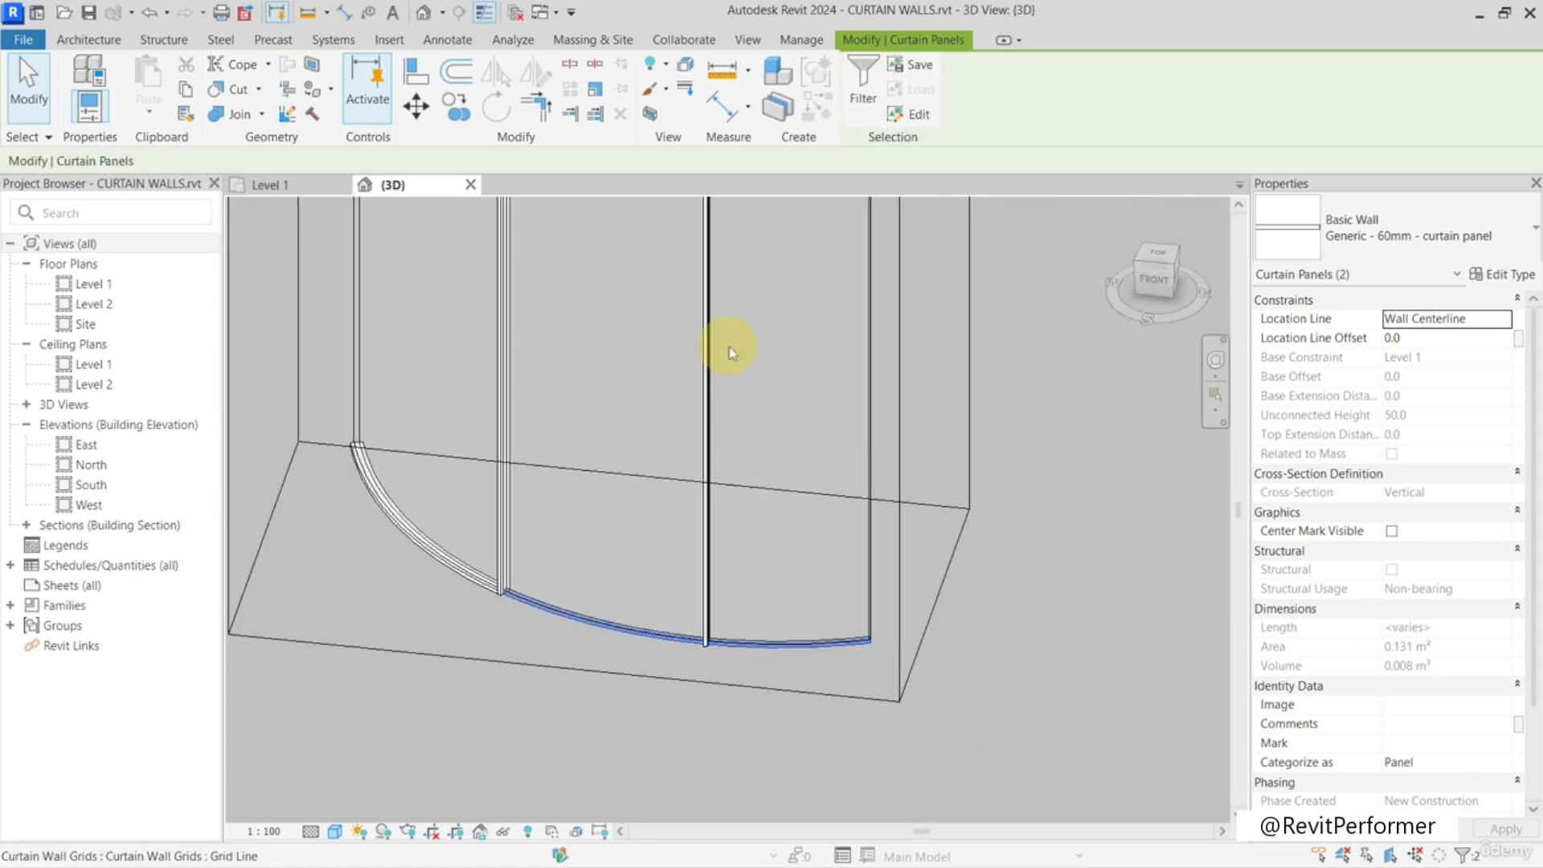
left_click(1385, 233)
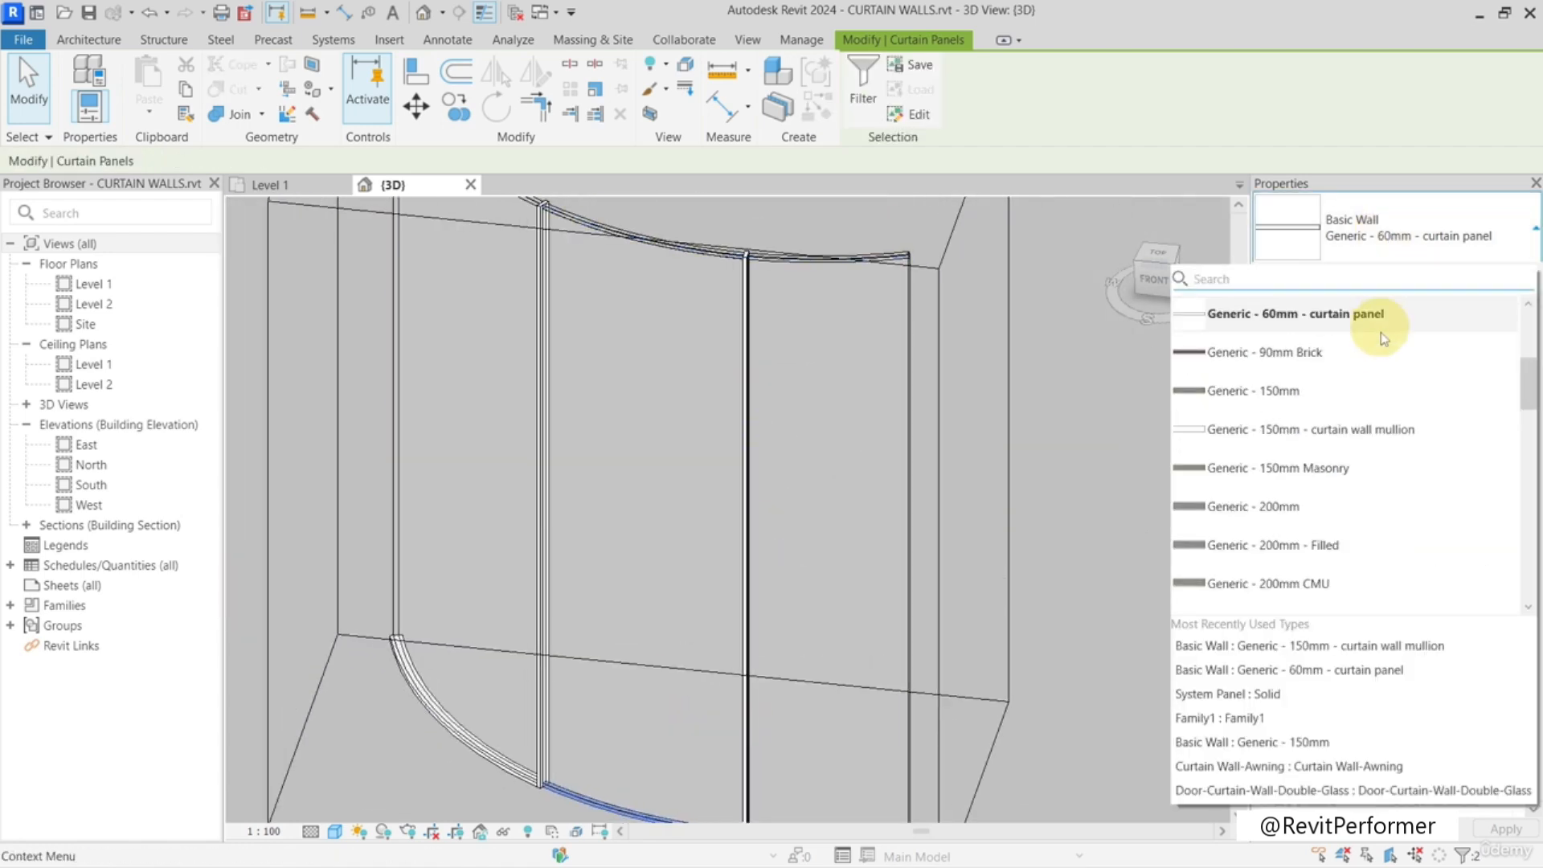
left_click(1358, 648)
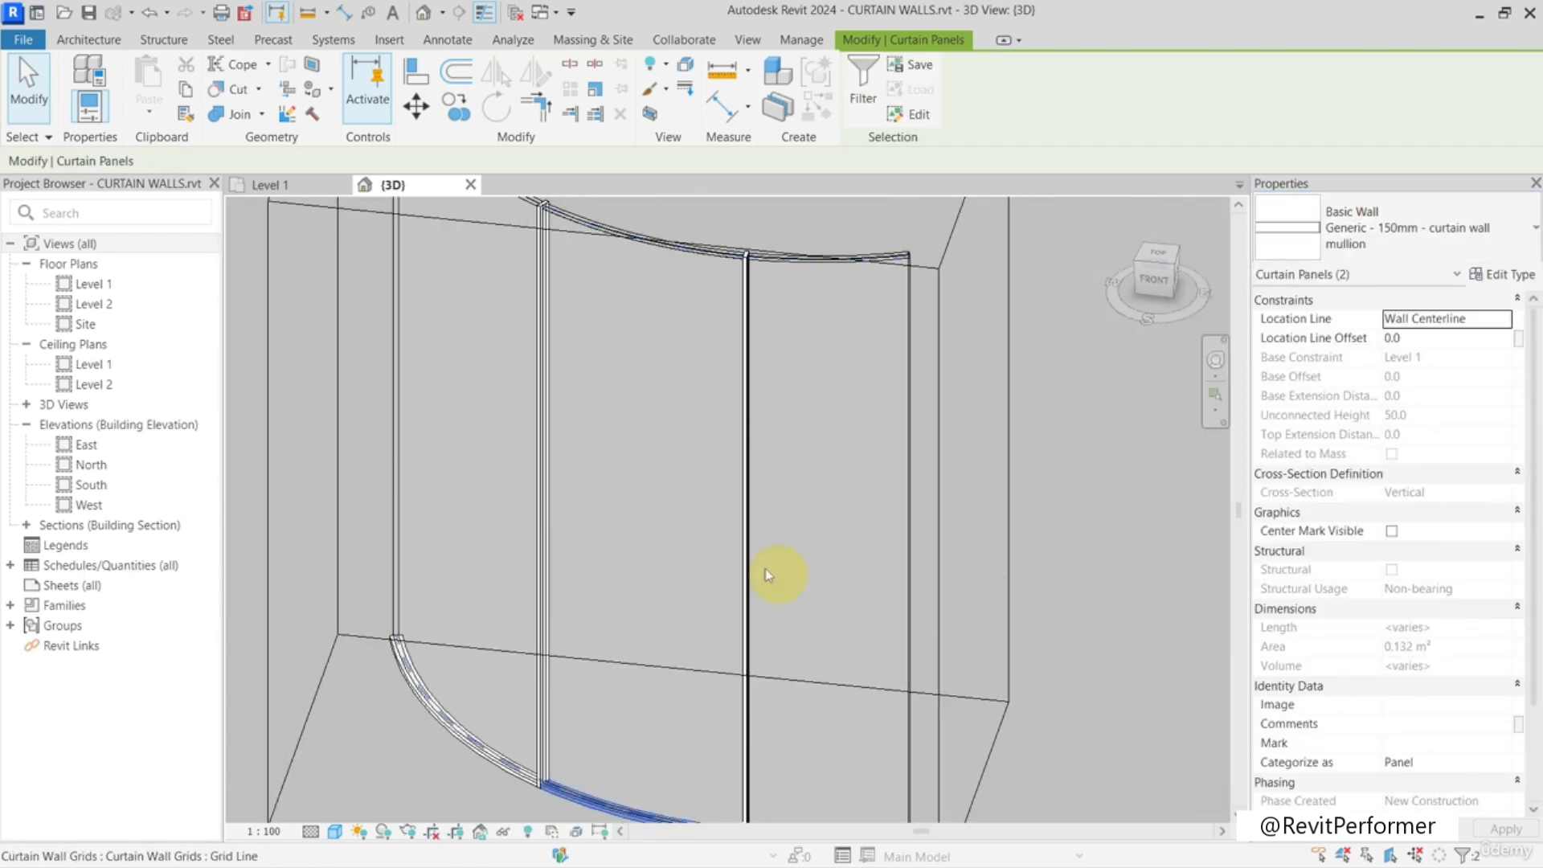
- Change the three thin curved panels along the wall's upper edge to Generic - 150mm - curtain wall mullion
scroll(661, 466, "up", 5)
left_click(760, 447)
left_click(532, 351, "ctrl")
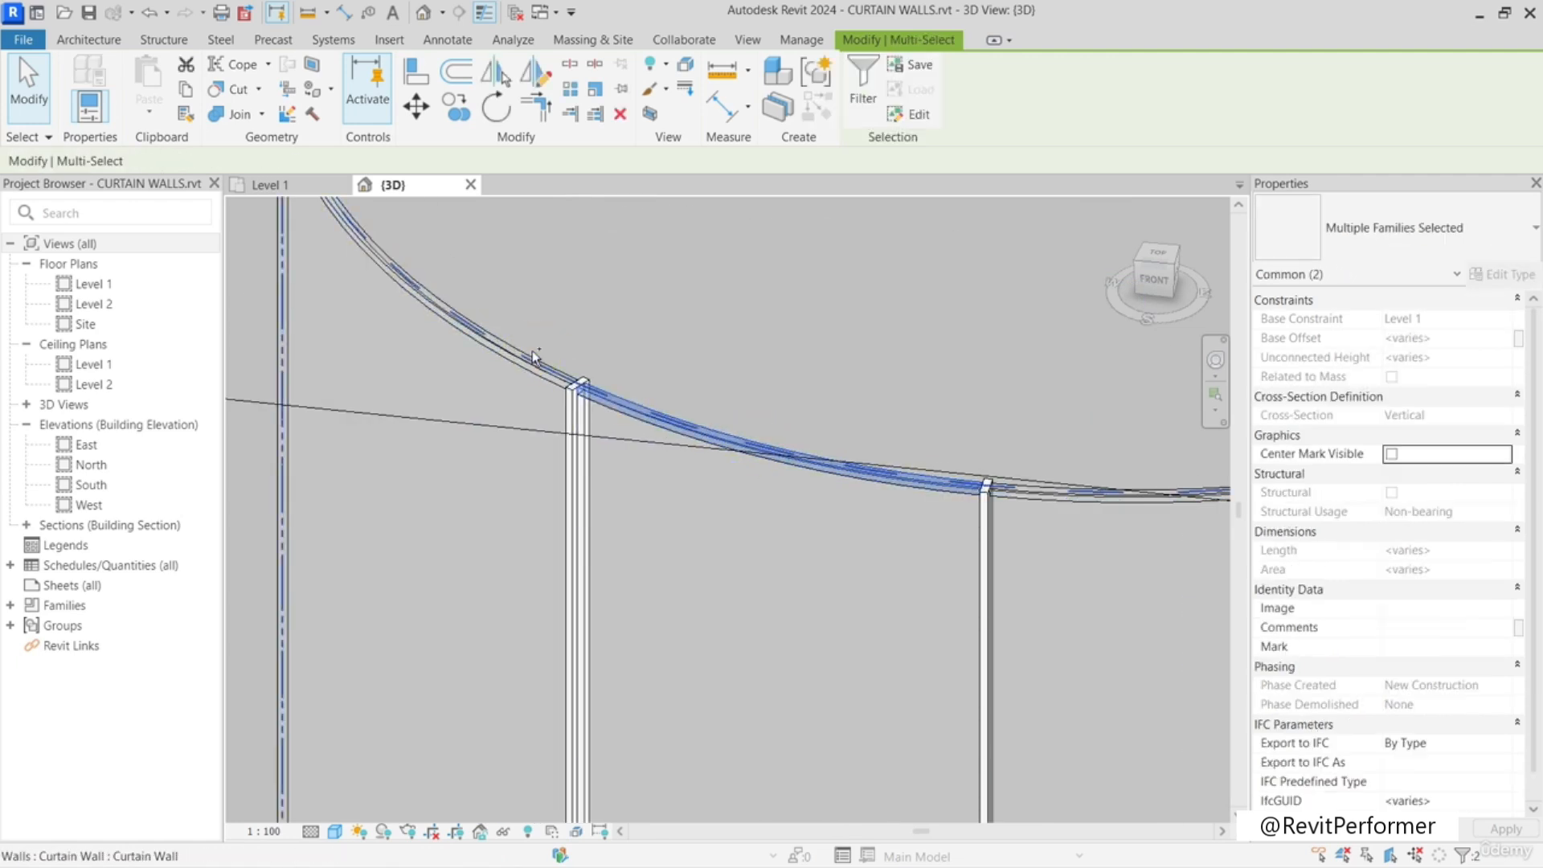
left_click(624, 412)
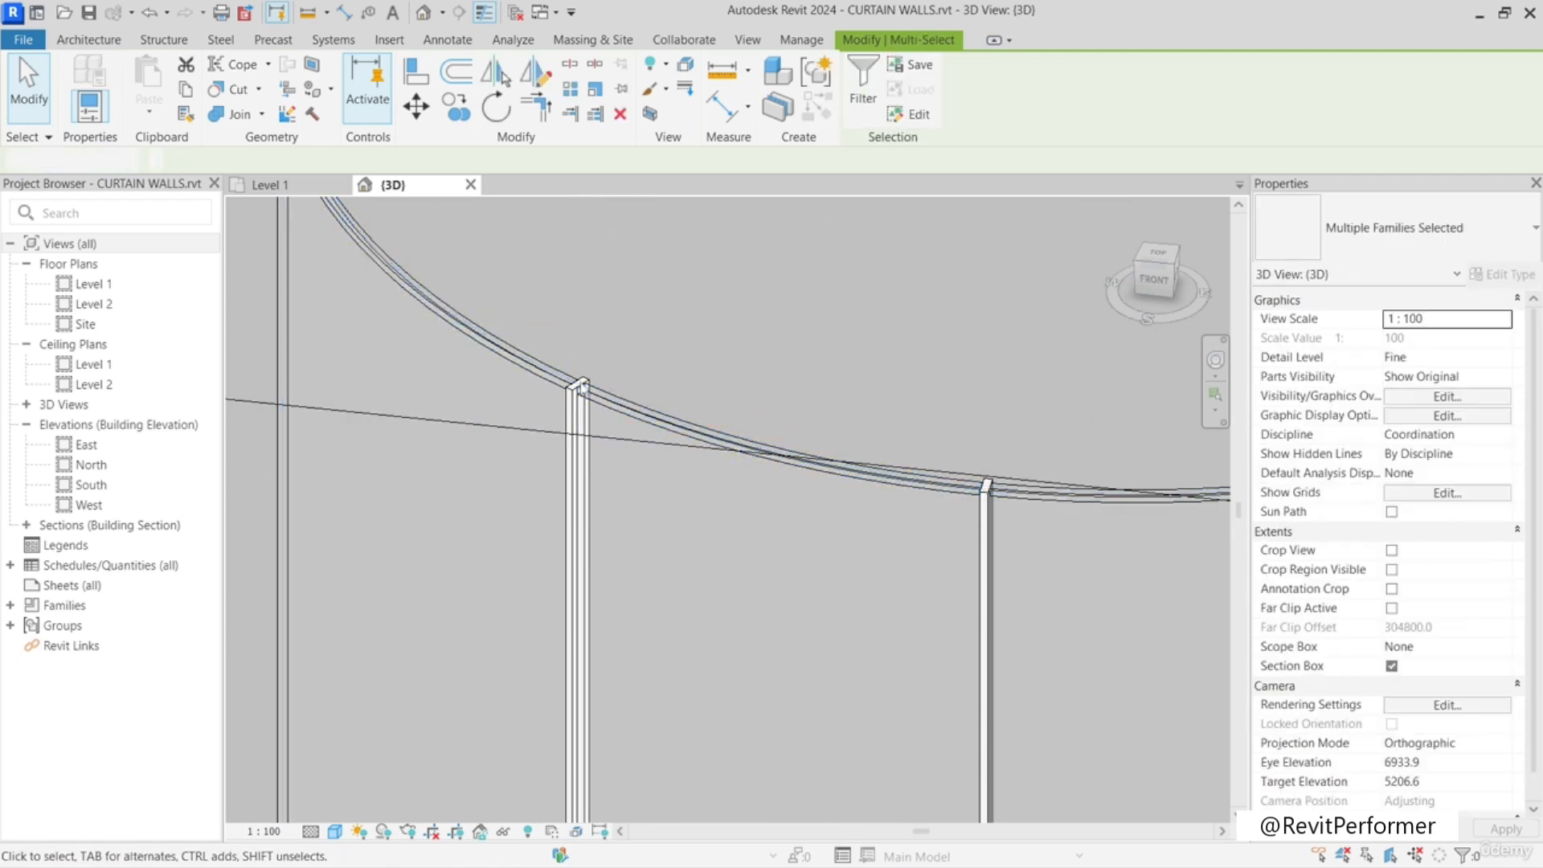
left_click(624, 407)
left_click(1061, 495, "ctrl")
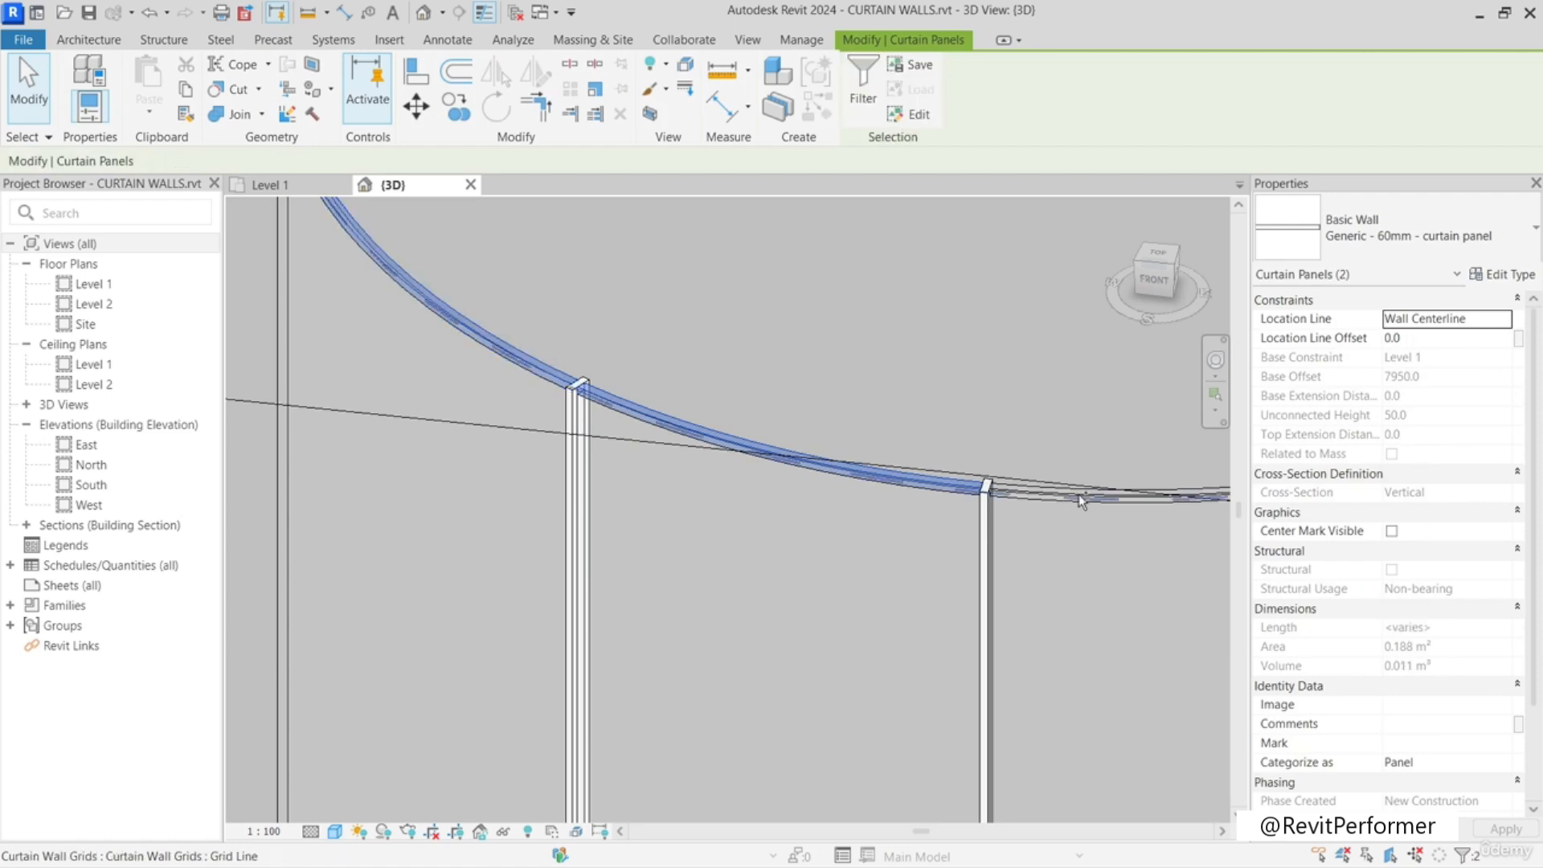
middle_click_drag(834, 452, 772, 485)
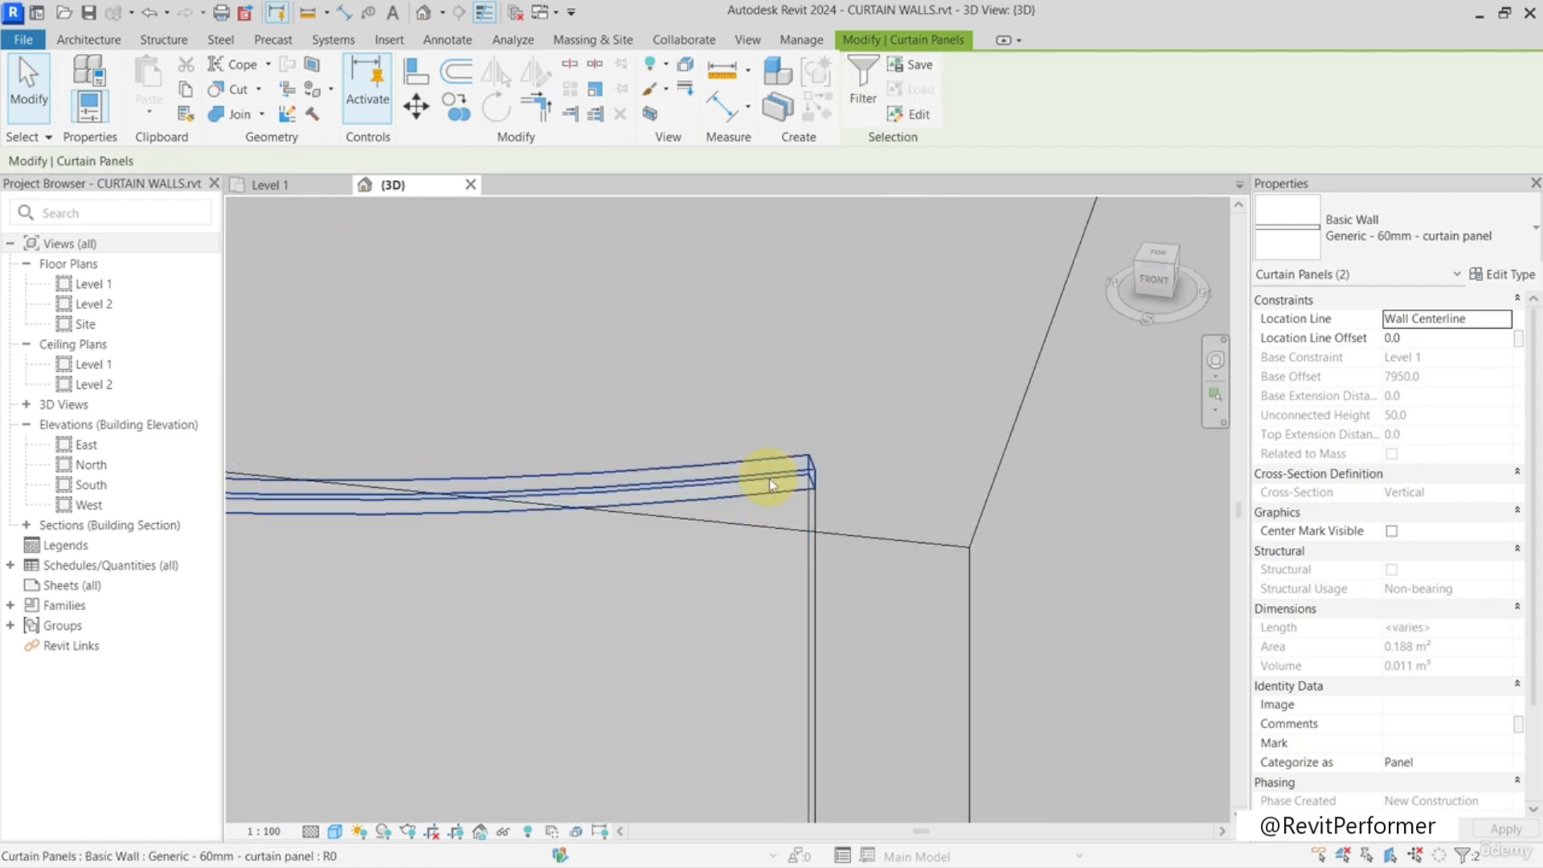
left_click(1286, 221)
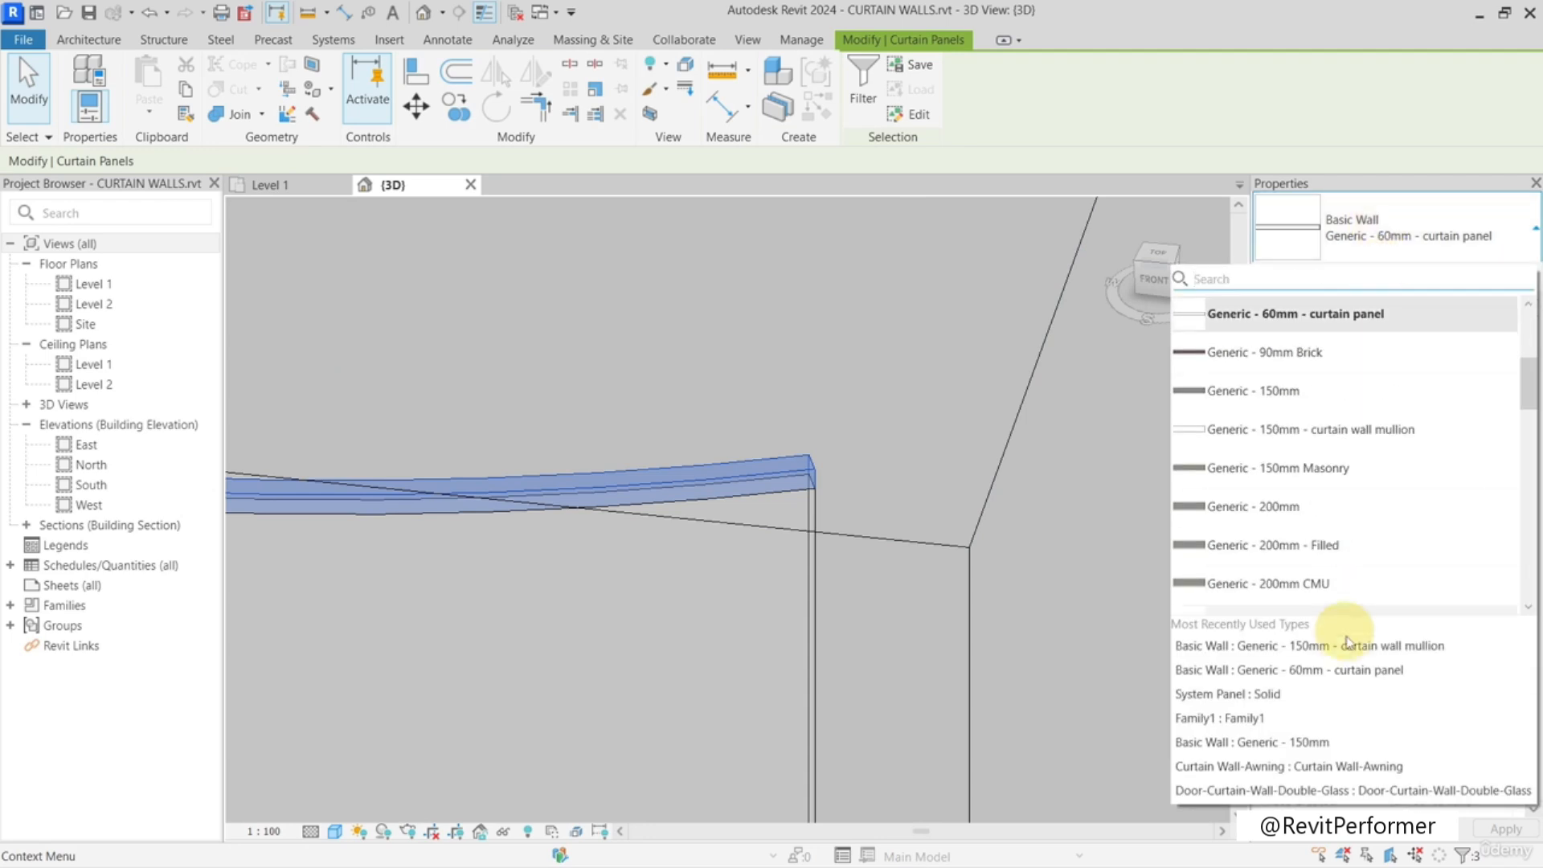
left_click(1351, 647)
middle_click_drag(846, 542, 859, 544, "shift")
scroll(859, 544, "down", 2)
middle_click_drag(672, 480, 730, 427)
key("Escape")
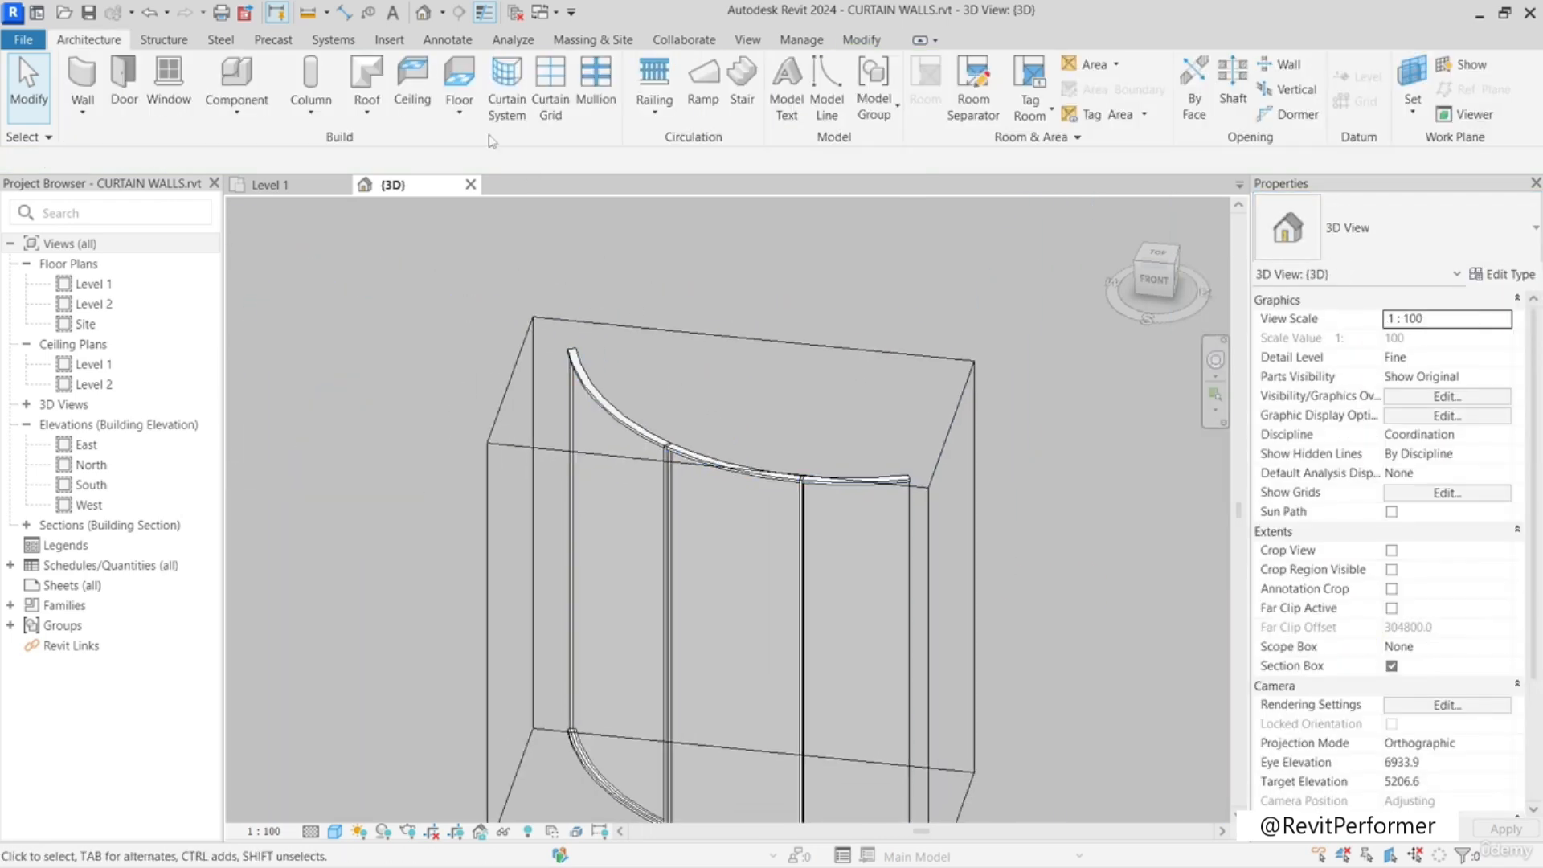
- Place 50mm x 150mm rectangular mullions on the curtain wall's two vertical end edges
left_click(595, 87)
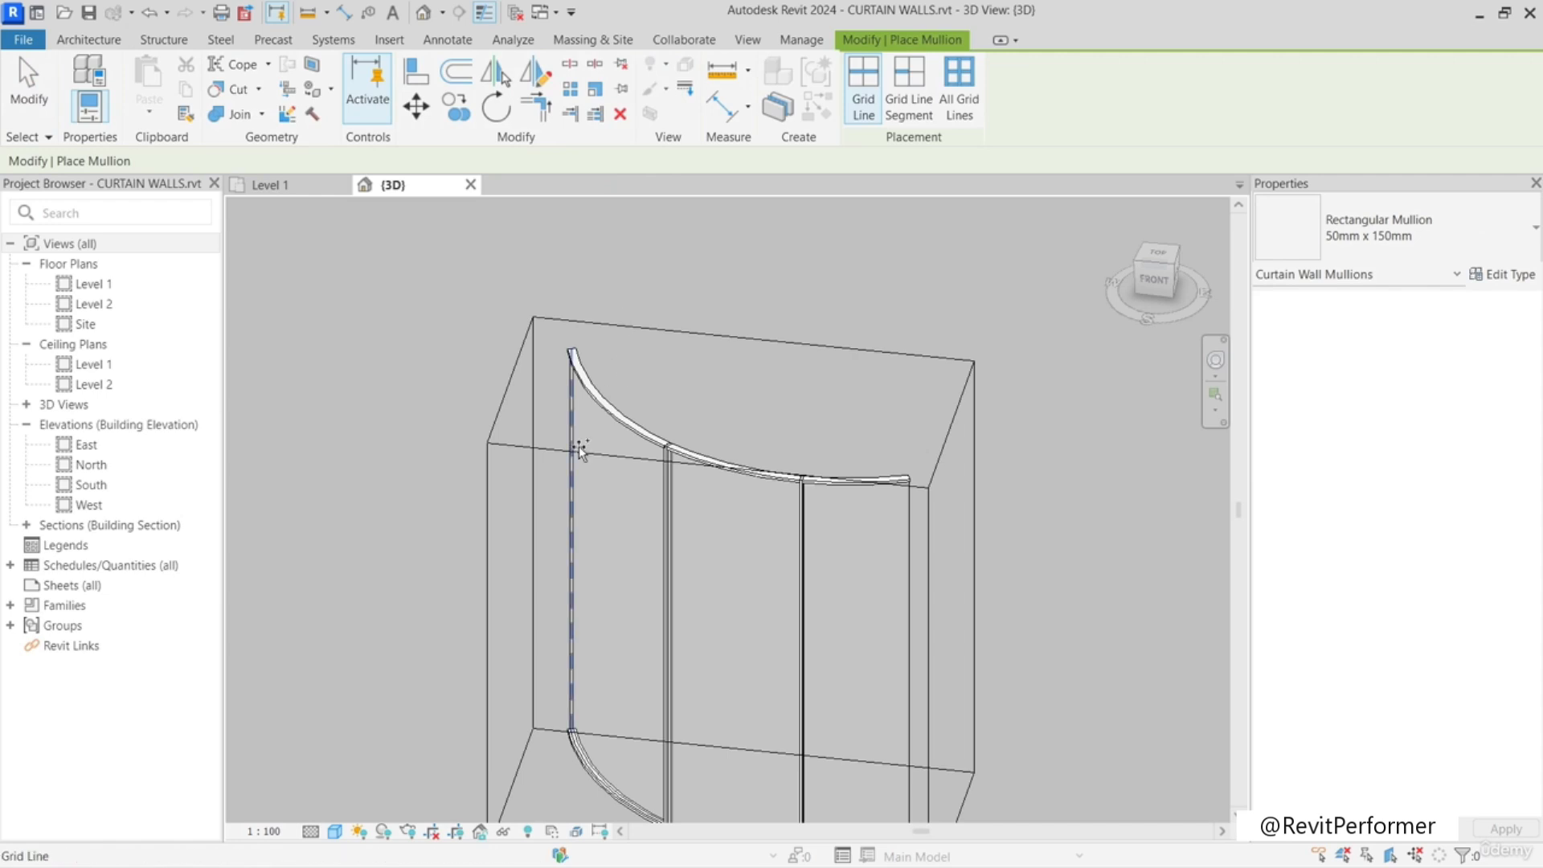
left_click(915, 577)
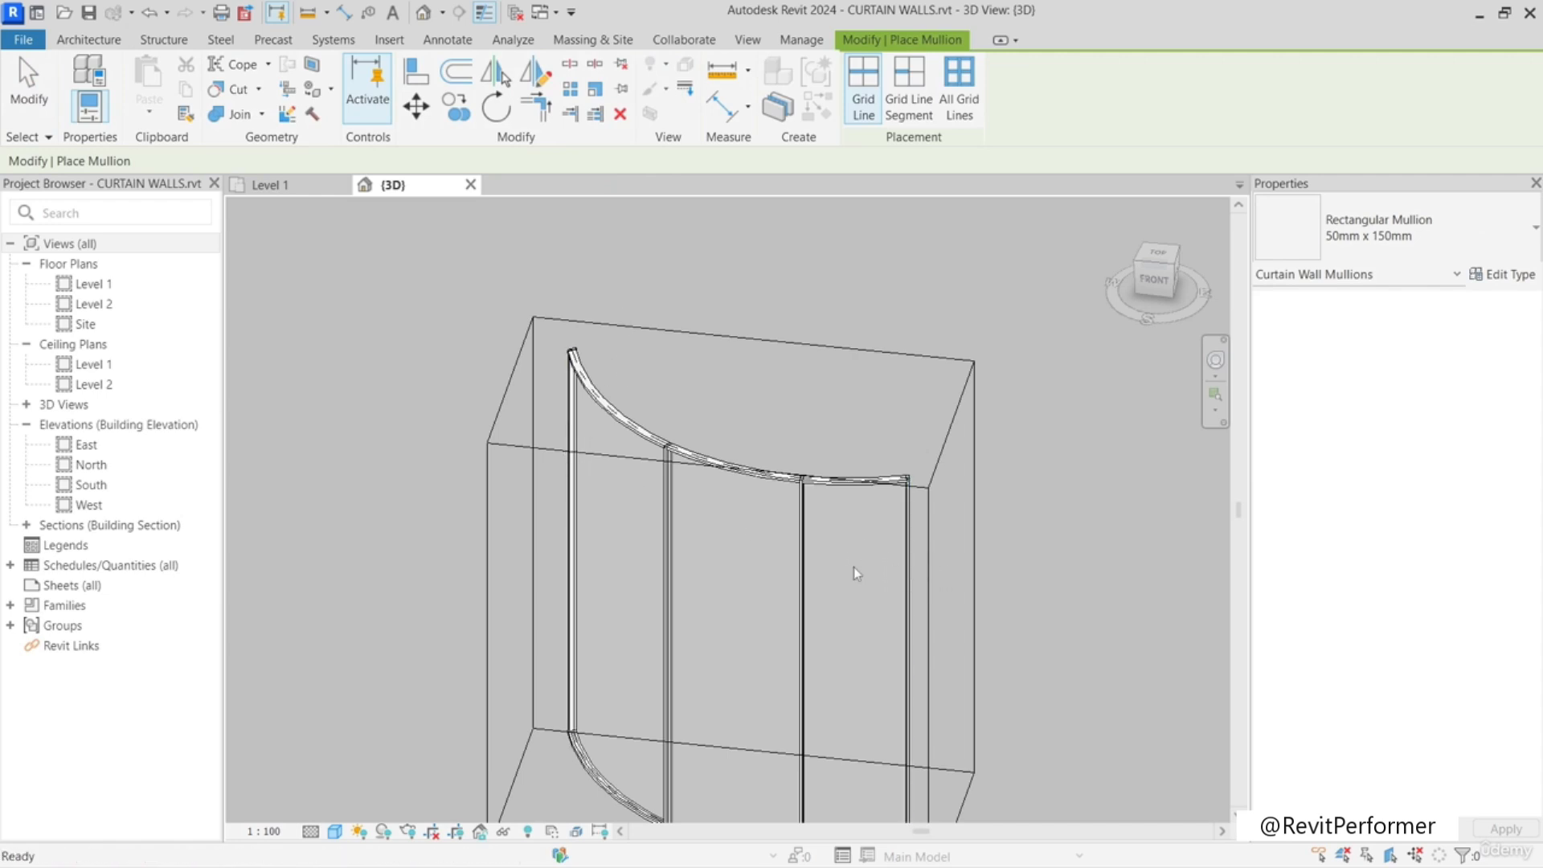
key("Escape")
- Examine the joints between the vertical mullions and the curved horizontal members at the top and base
middle_click_drag(793, 569, 688, 276)
scroll(751, 327, "up", 6)
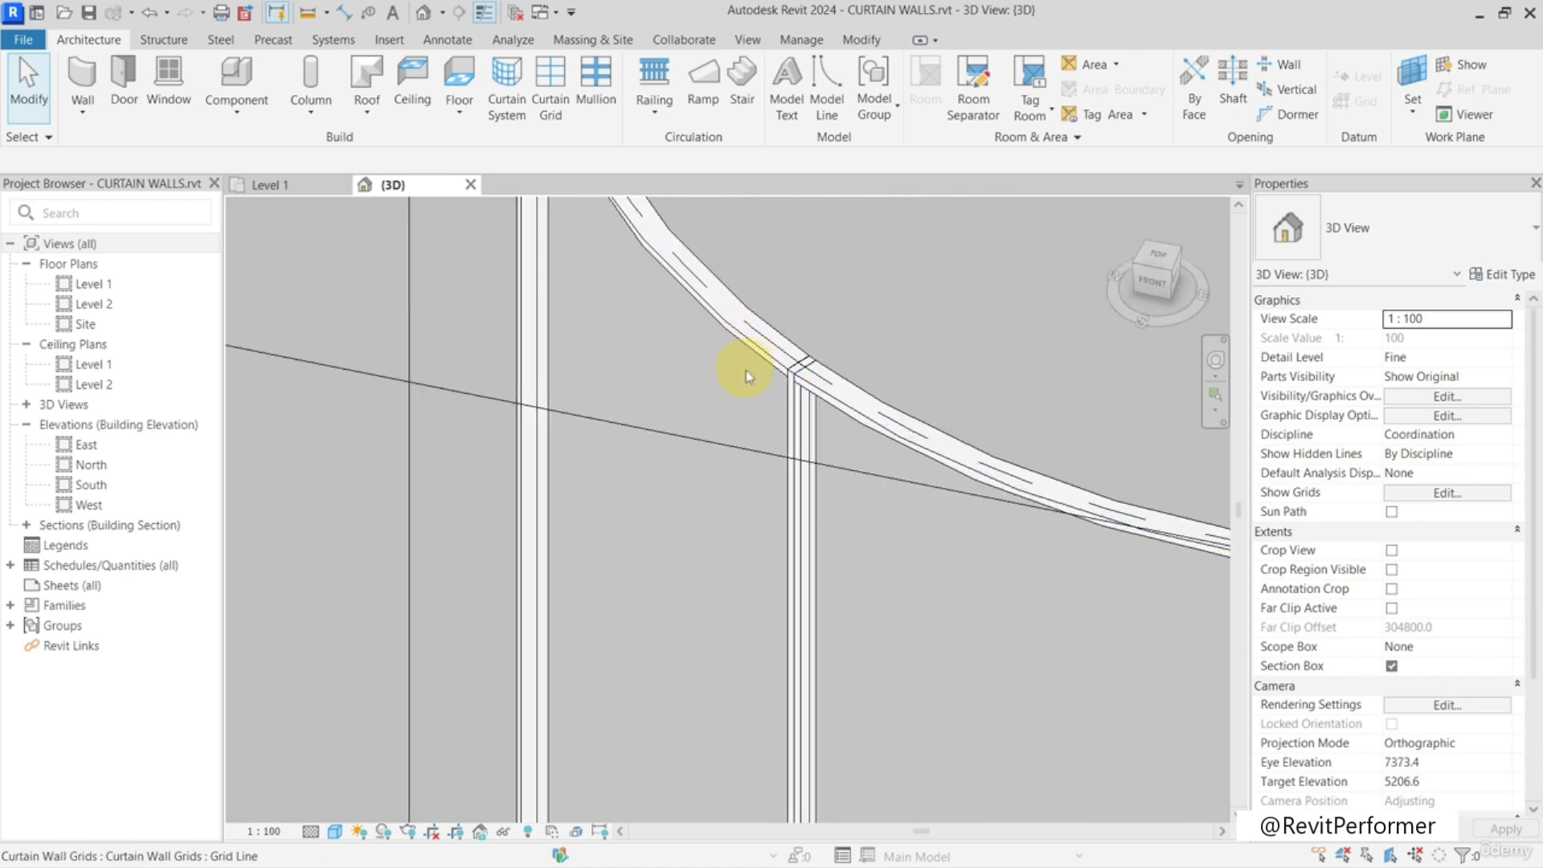
scroll(768, 397, "down", 6)
middle_click_drag(863, 556, 686, 424)
middle_click_drag(754, 571, 893, 458)
scroll(752, 603, "up", 1)
scroll(752, 603, "up", 5)
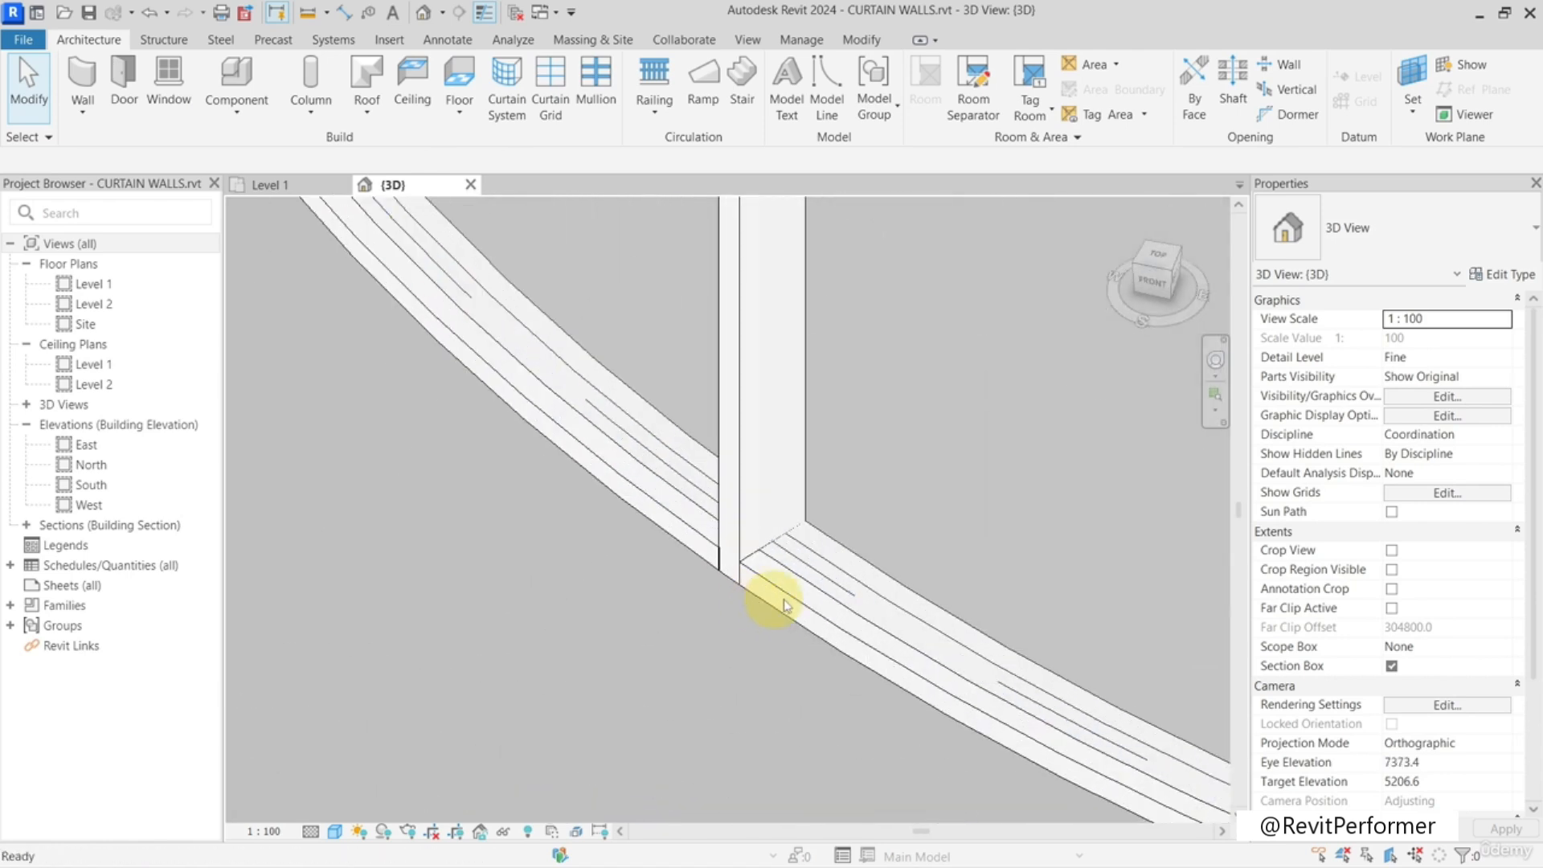
- Inspect the base joint by selecting the middle curved base panel and the adjoining vertical mullion in turn
left_click(787, 604)
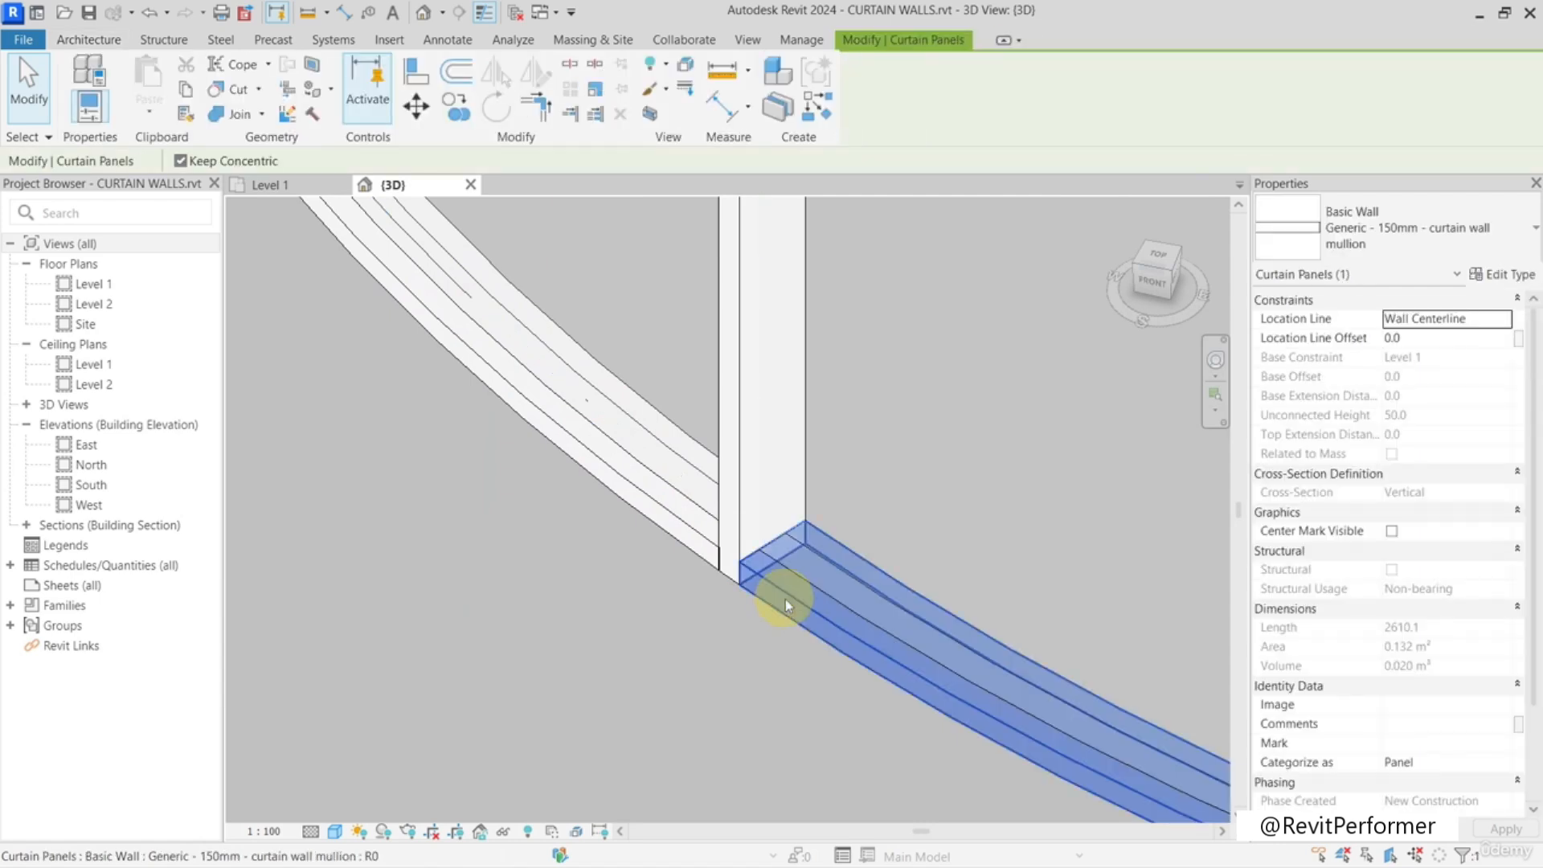
scroll(811, 639, "down", 3)
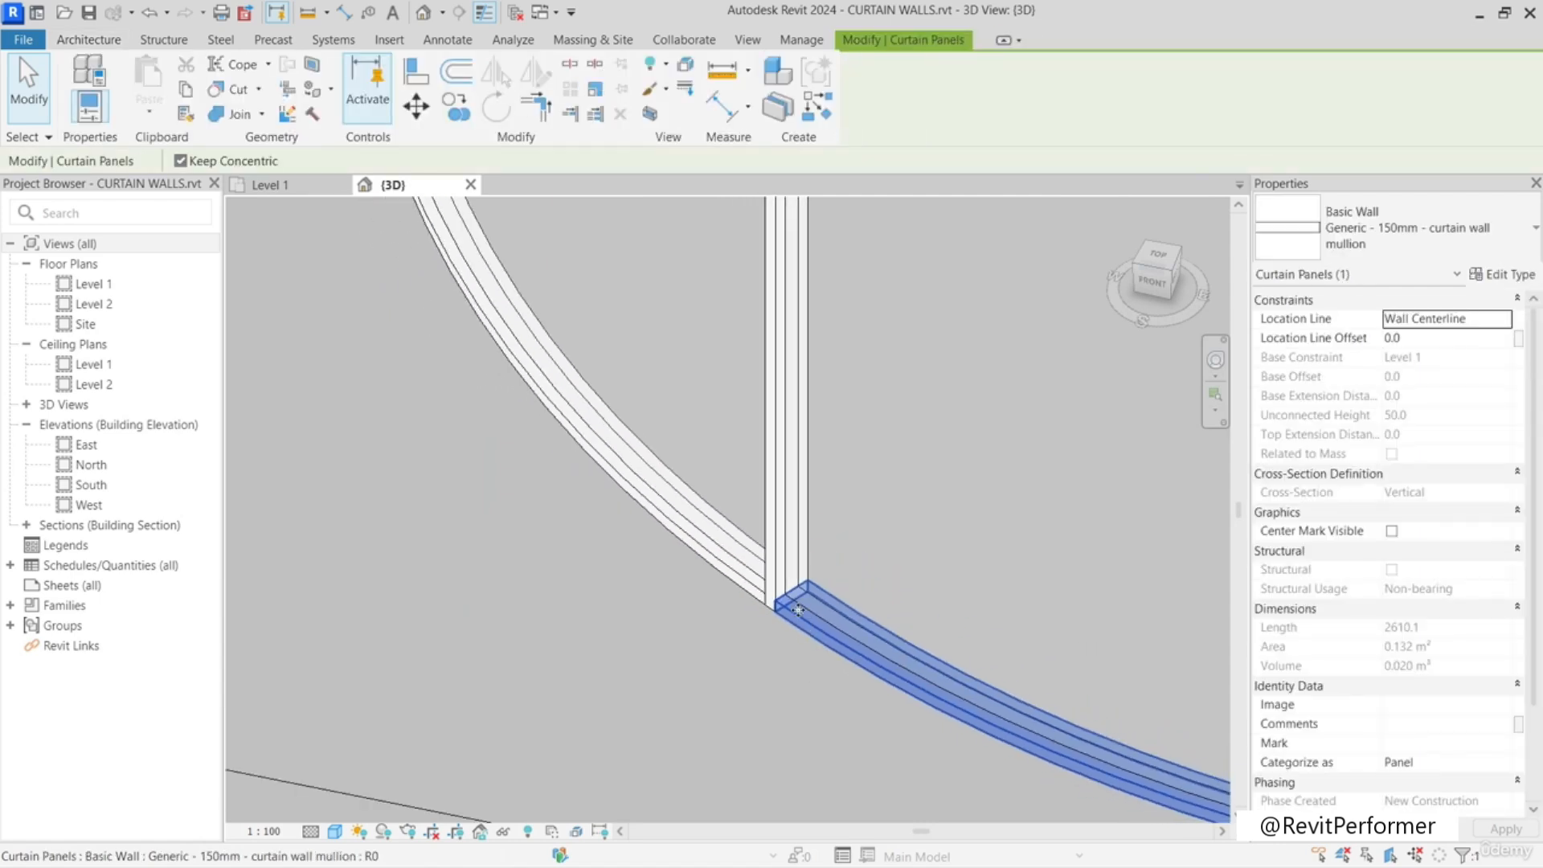
left_click(794, 631)
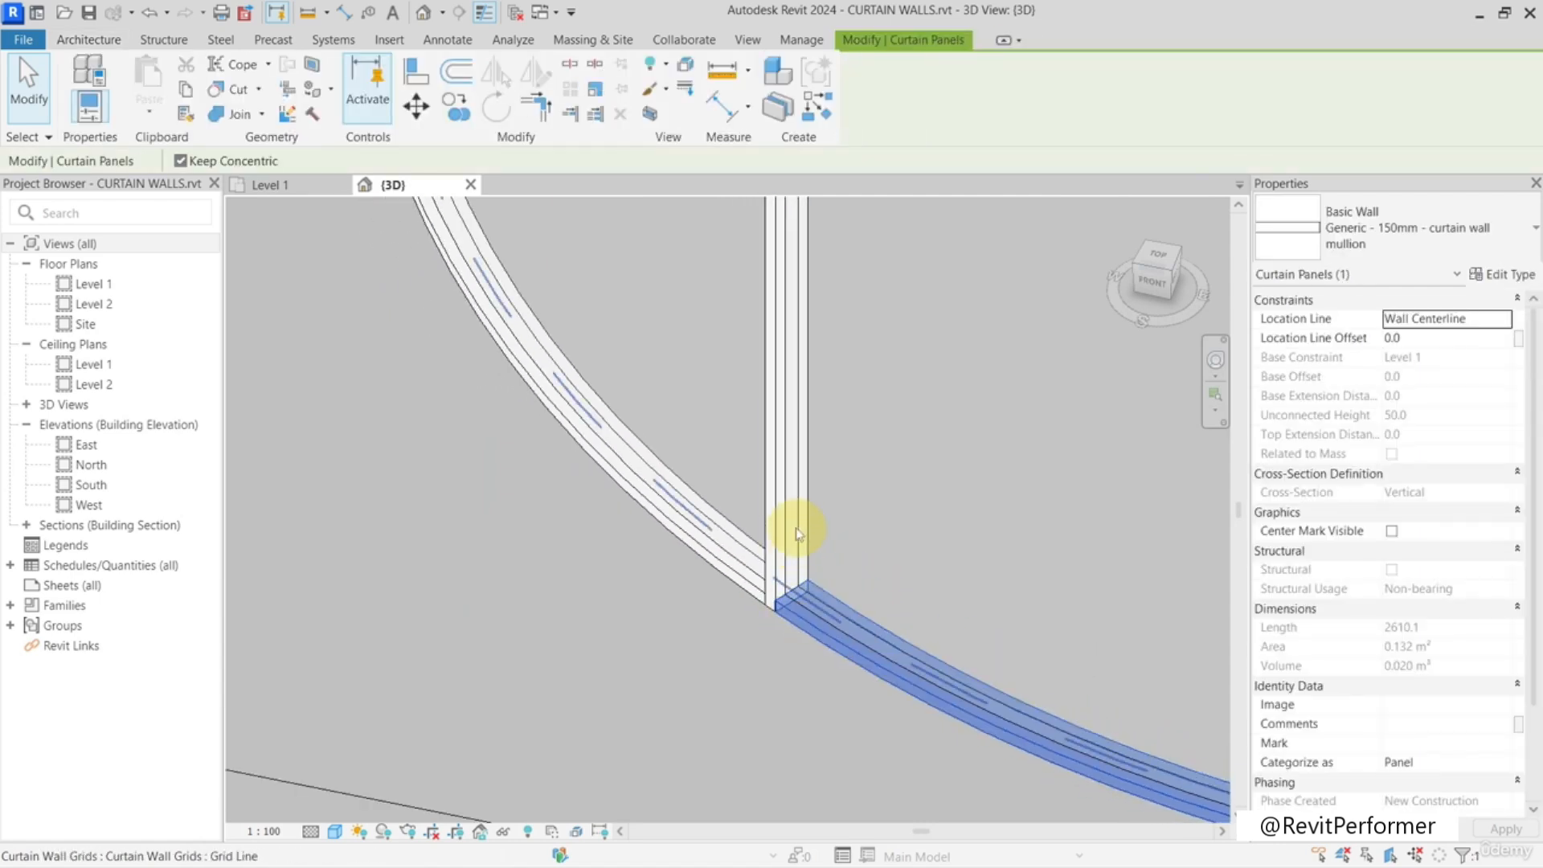
left_click(775, 527)
scroll(785, 579, "up", 5)
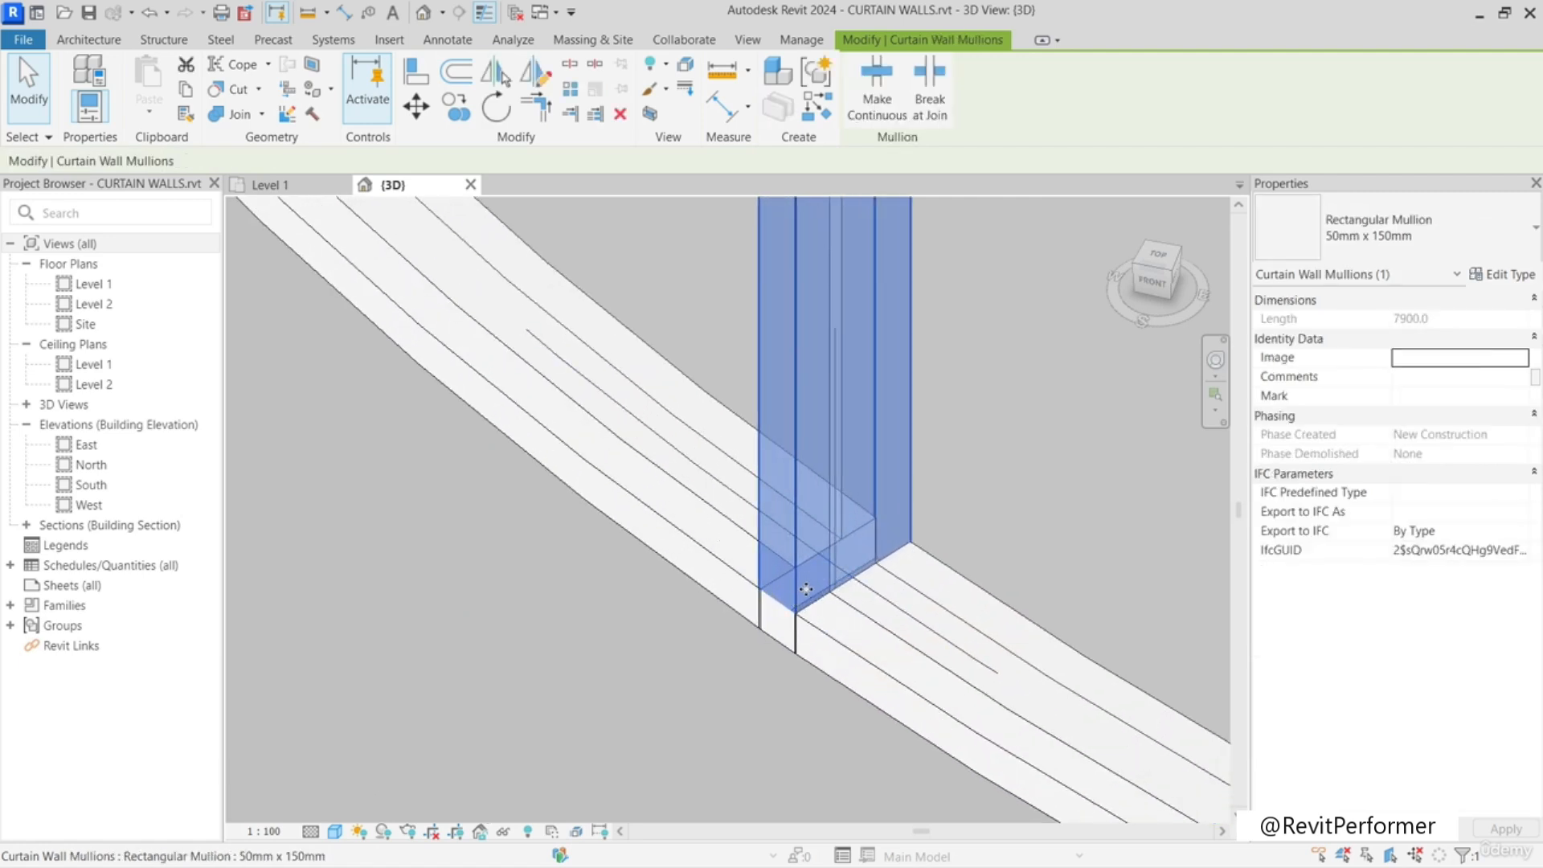
left_click(830, 651)
key("Tab")
key("Tab")
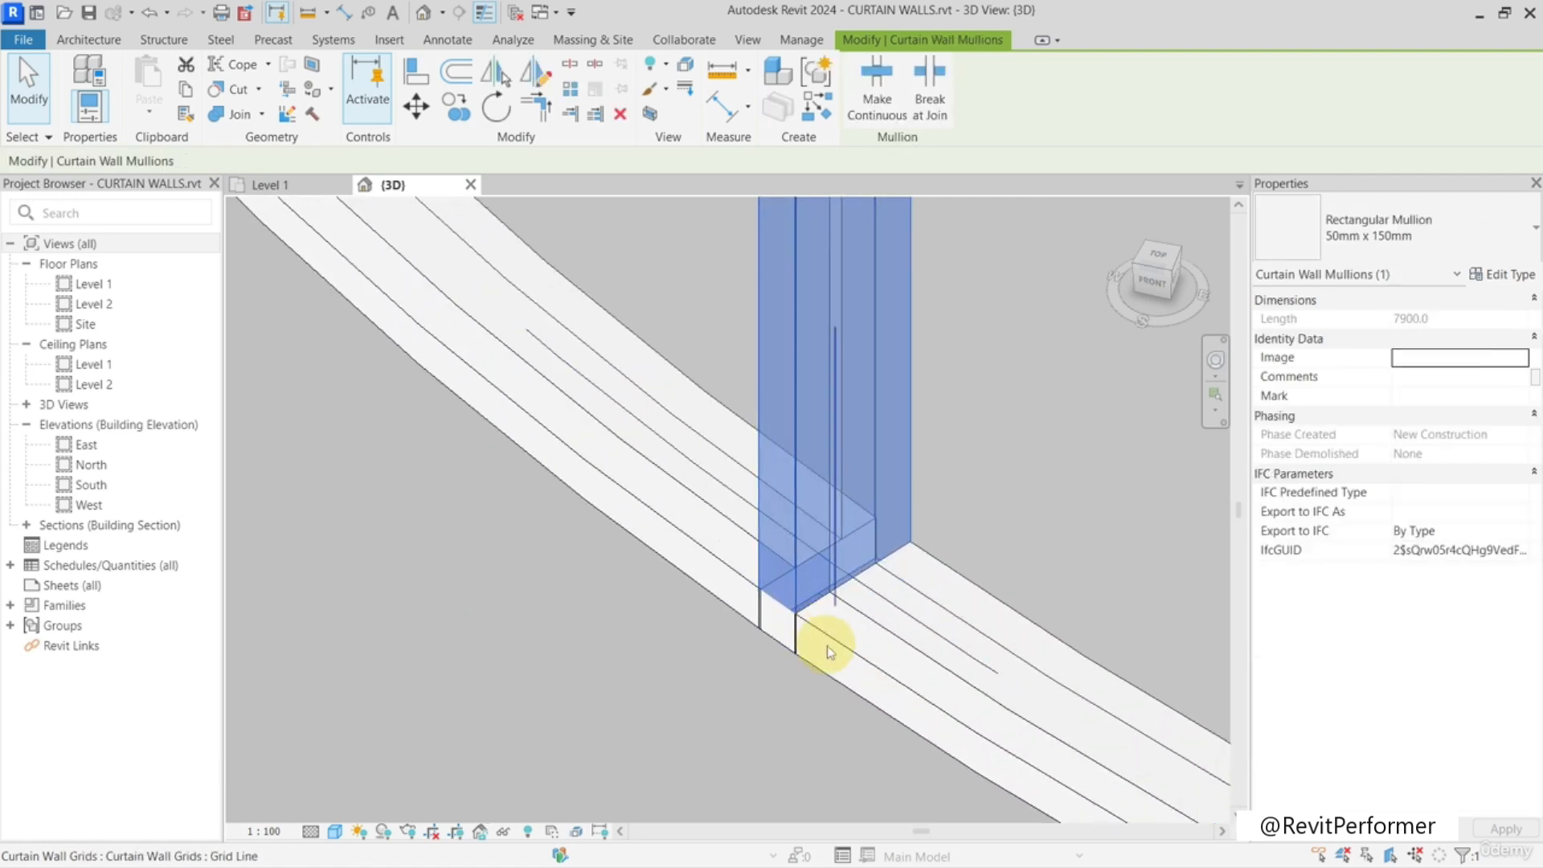
left_click(827, 644)
scroll(827, 645, "down", 5)
scroll(827, 644, "down", 3)
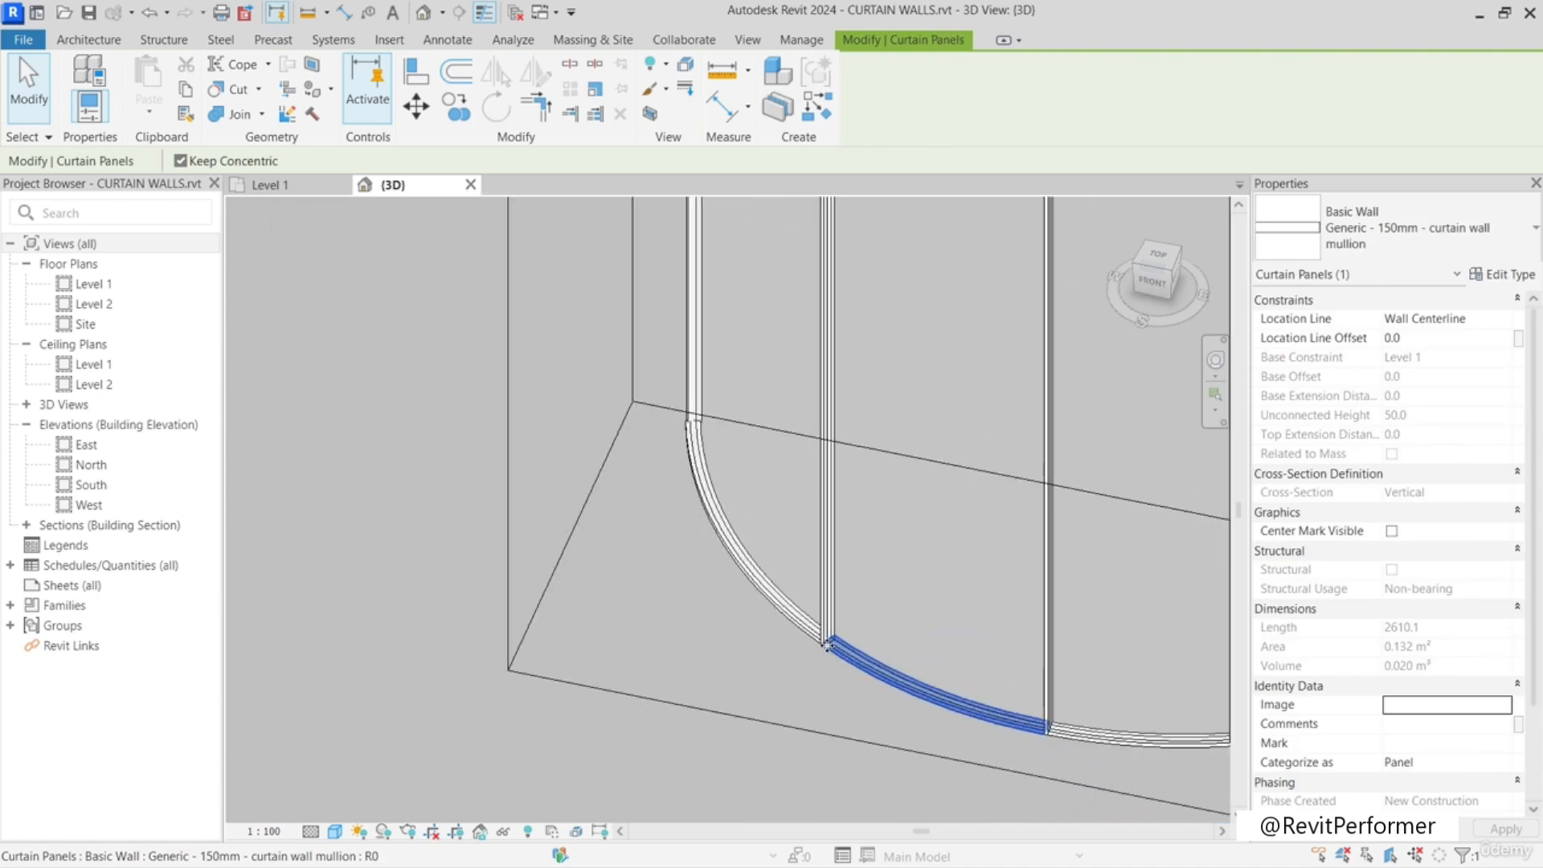
scroll(827, 647, "up", 2)
scroll(827, 646, "up", 3)
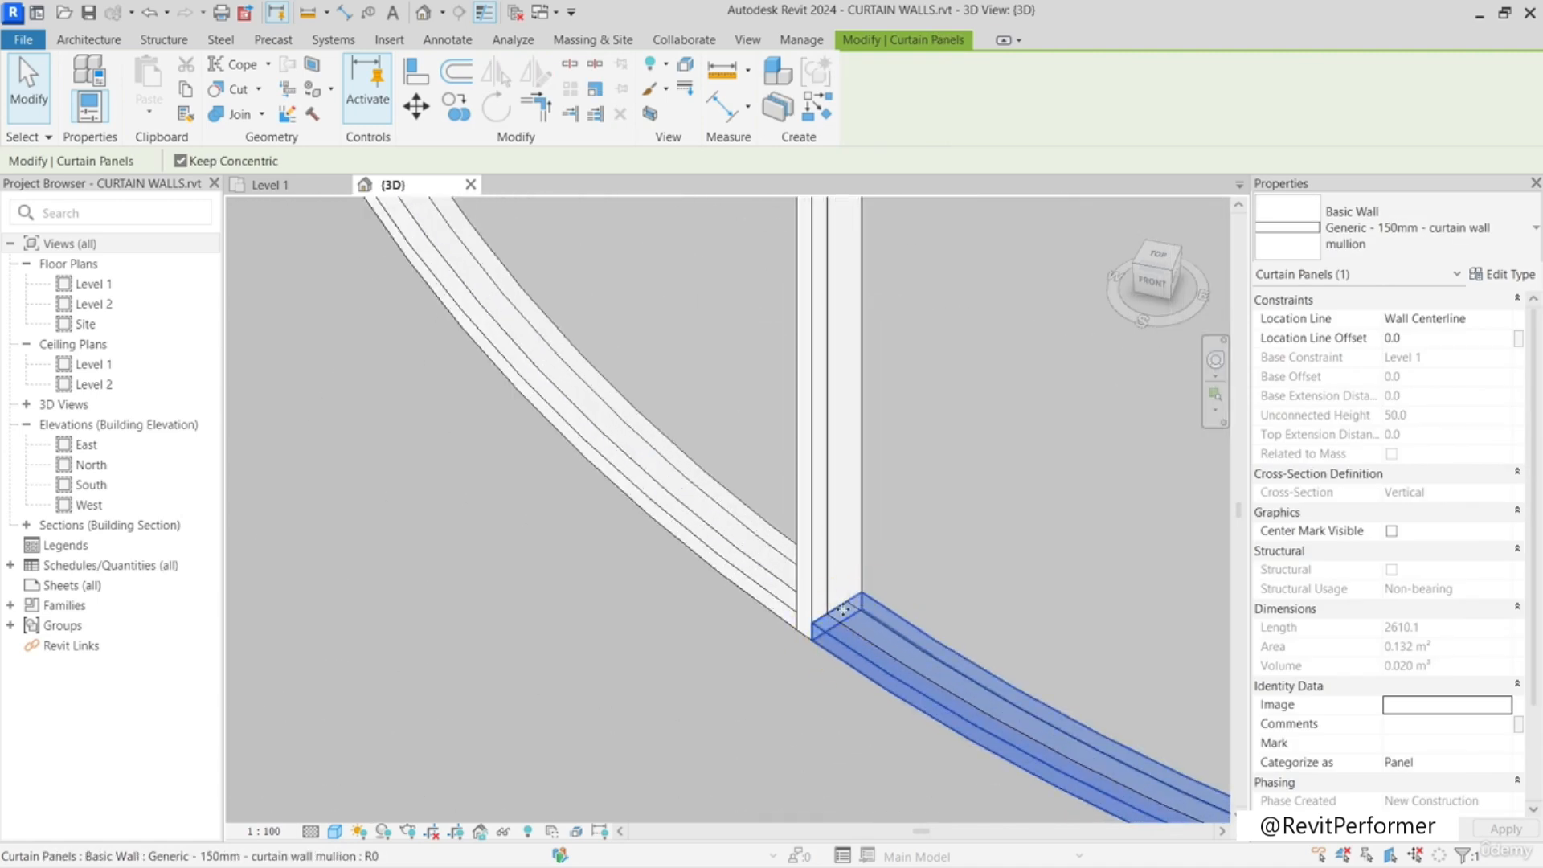
- Inspect the curved curtain wall as a whole, selecting the vertical mullion and the middle curved base panel in turn
scroll(794, 634, "down", 5)
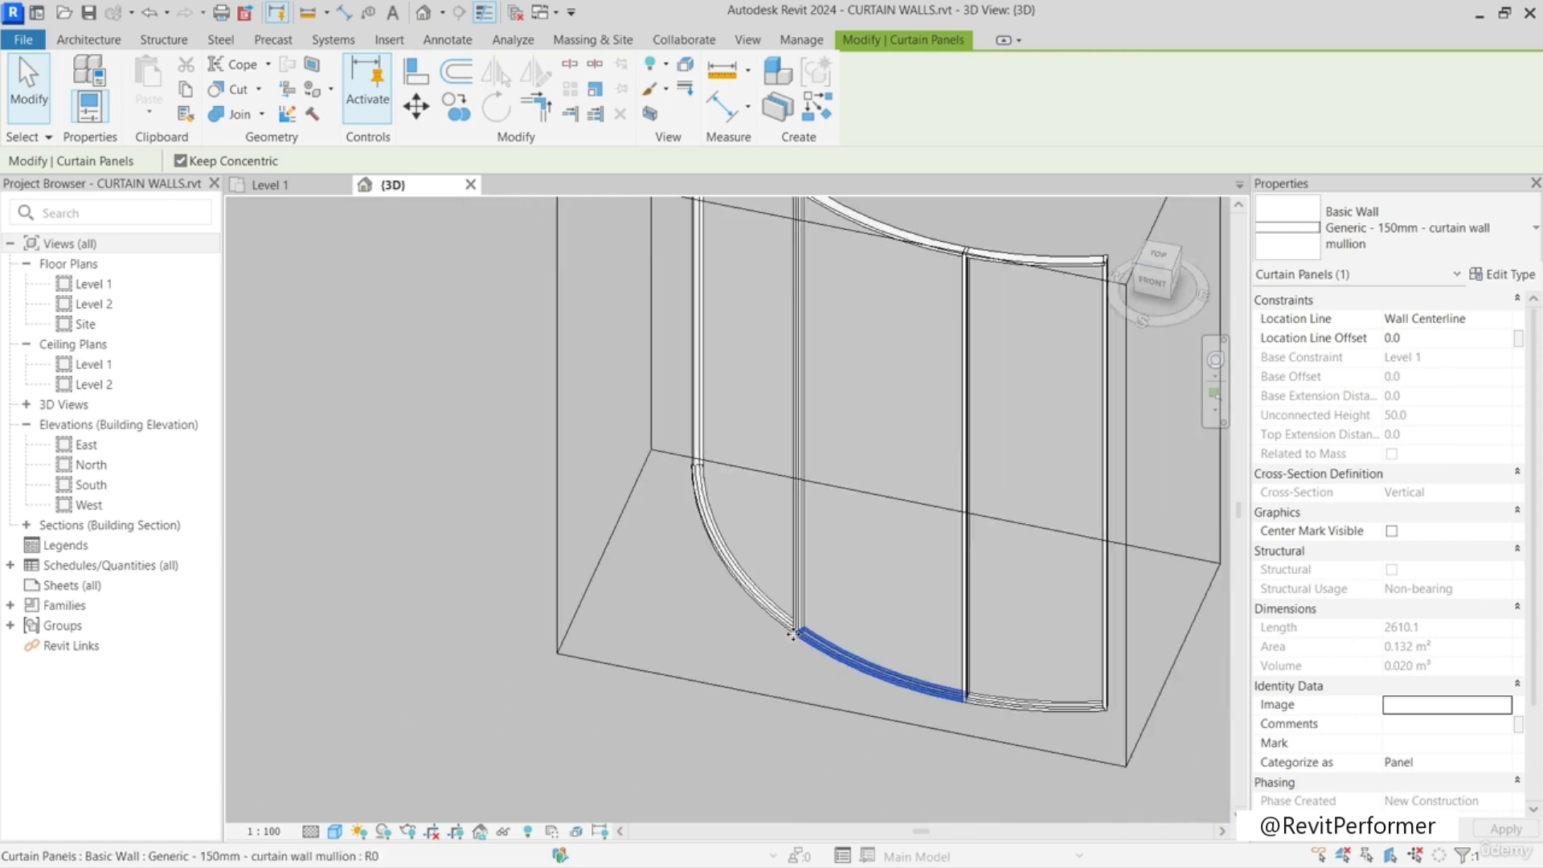
middle_click_drag(887, 705, 802, 728)
scroll(850, 648, "down", 1)
scroll(850, 648, "down", 1)
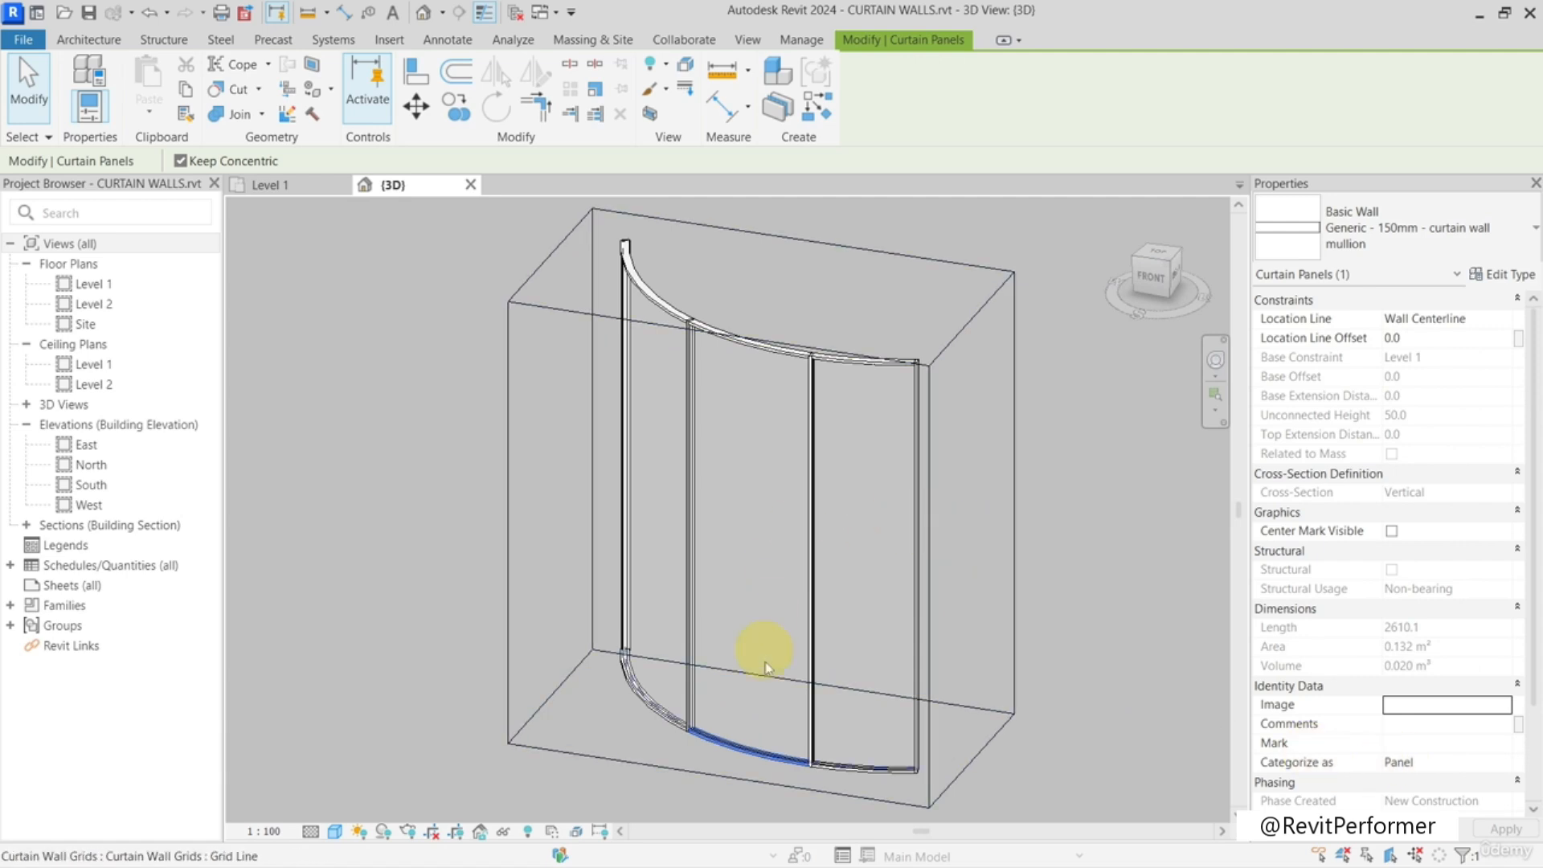
left_click(815, 728)
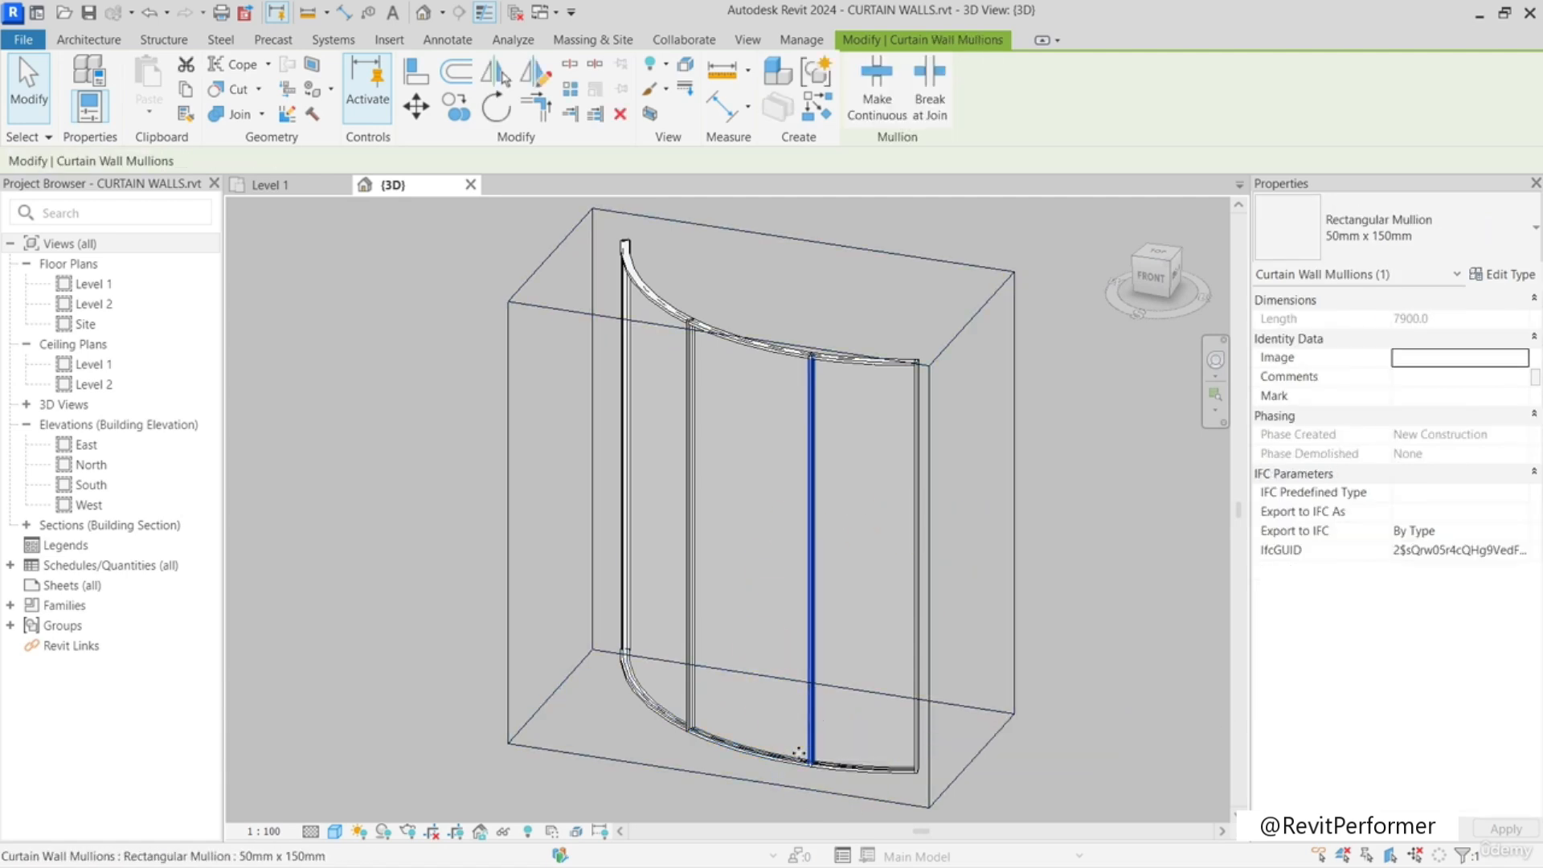
scroll(789, 762, "up", 4)
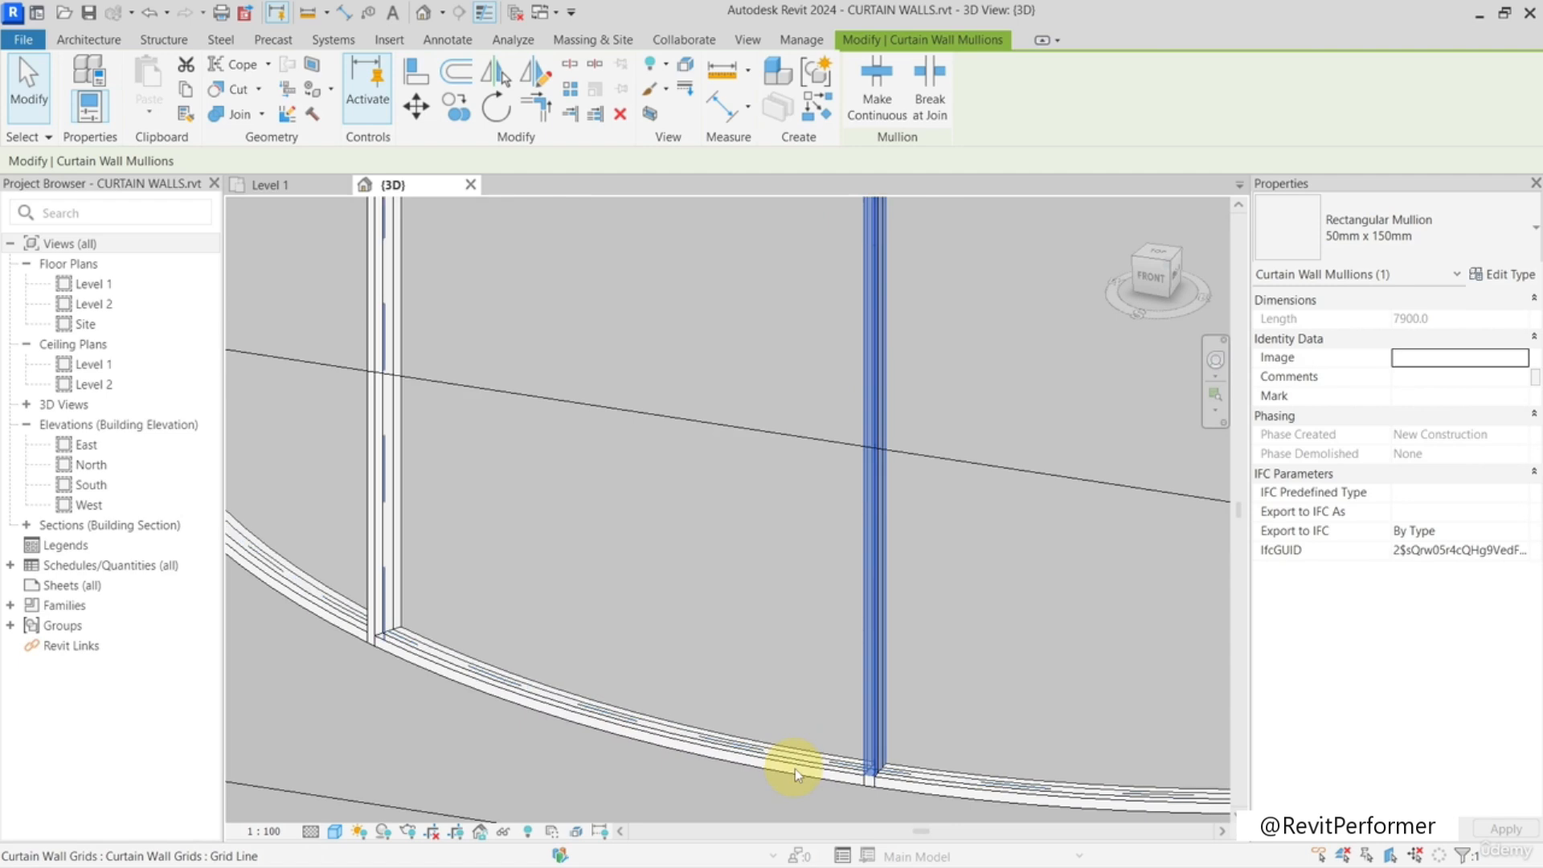
left_click(794, 768)
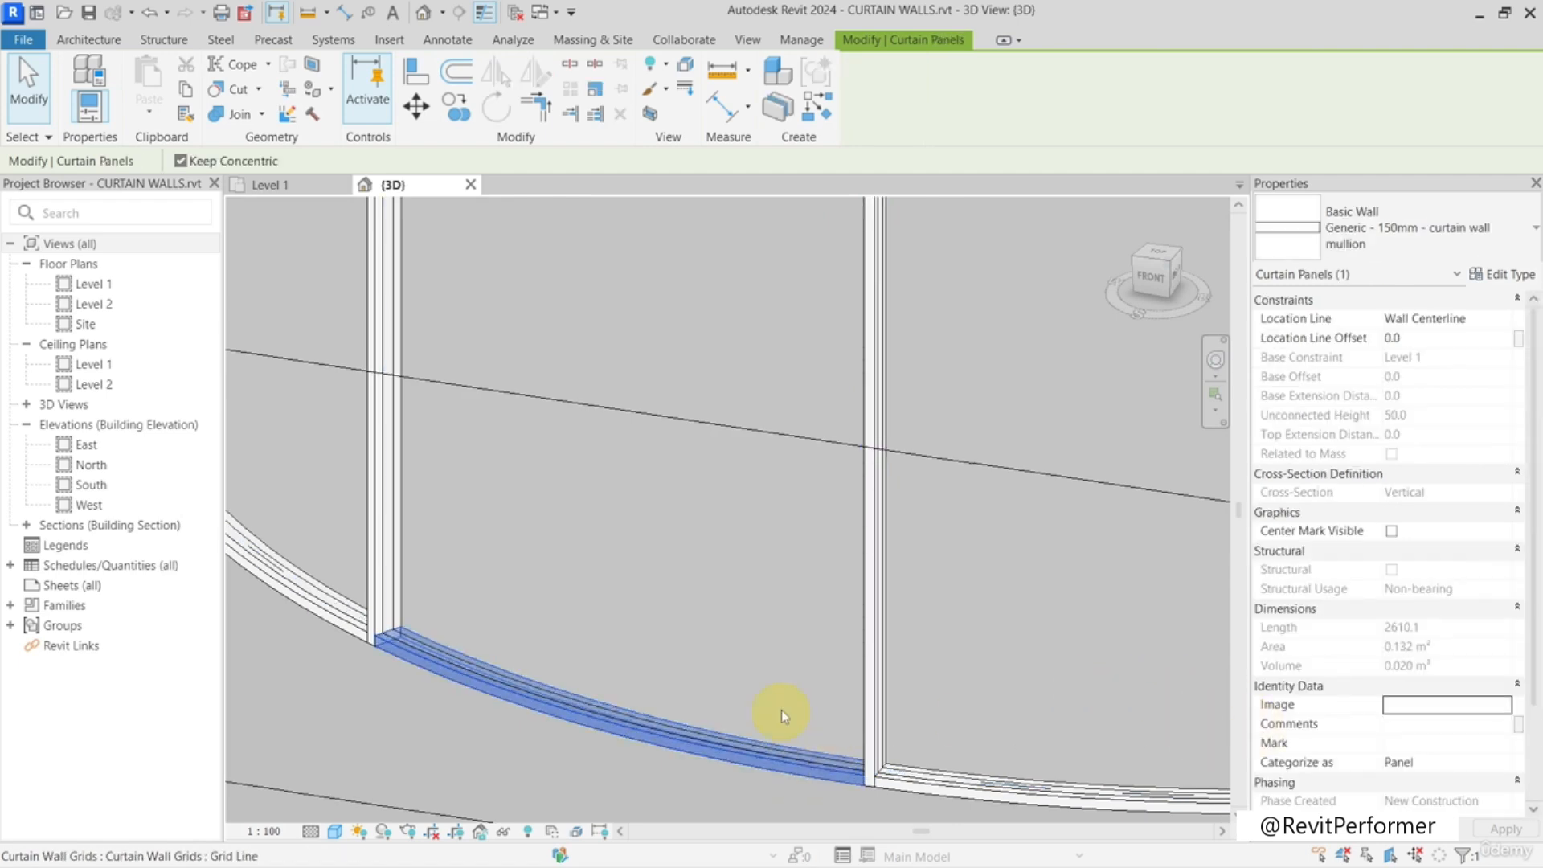
scroll(782, 710, "down", 4)
middle_click_drag(779, 706, 701, 596, "shift")
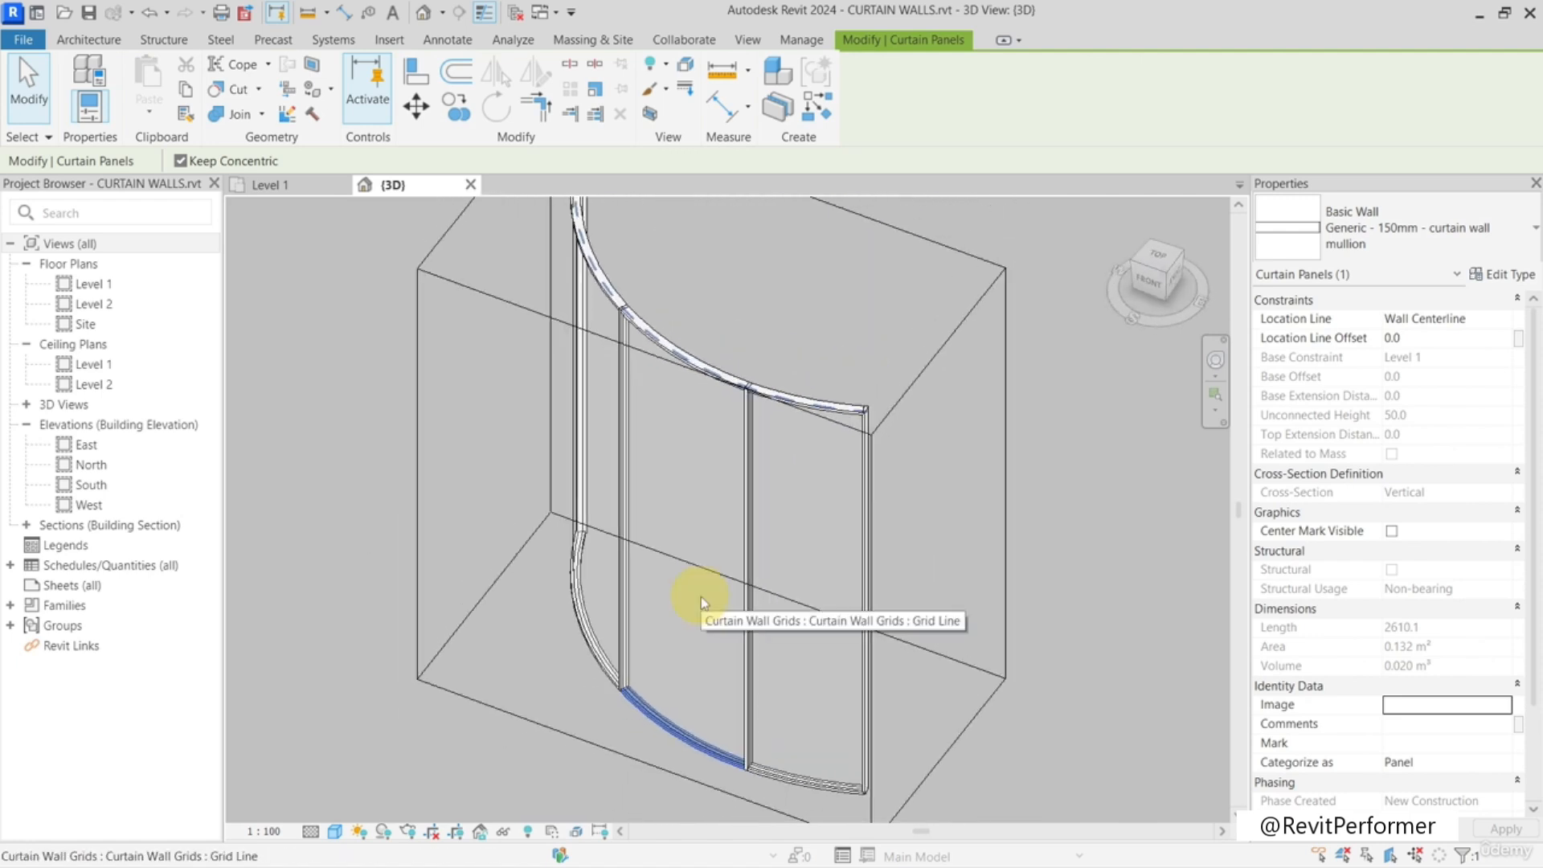
key("Escape")
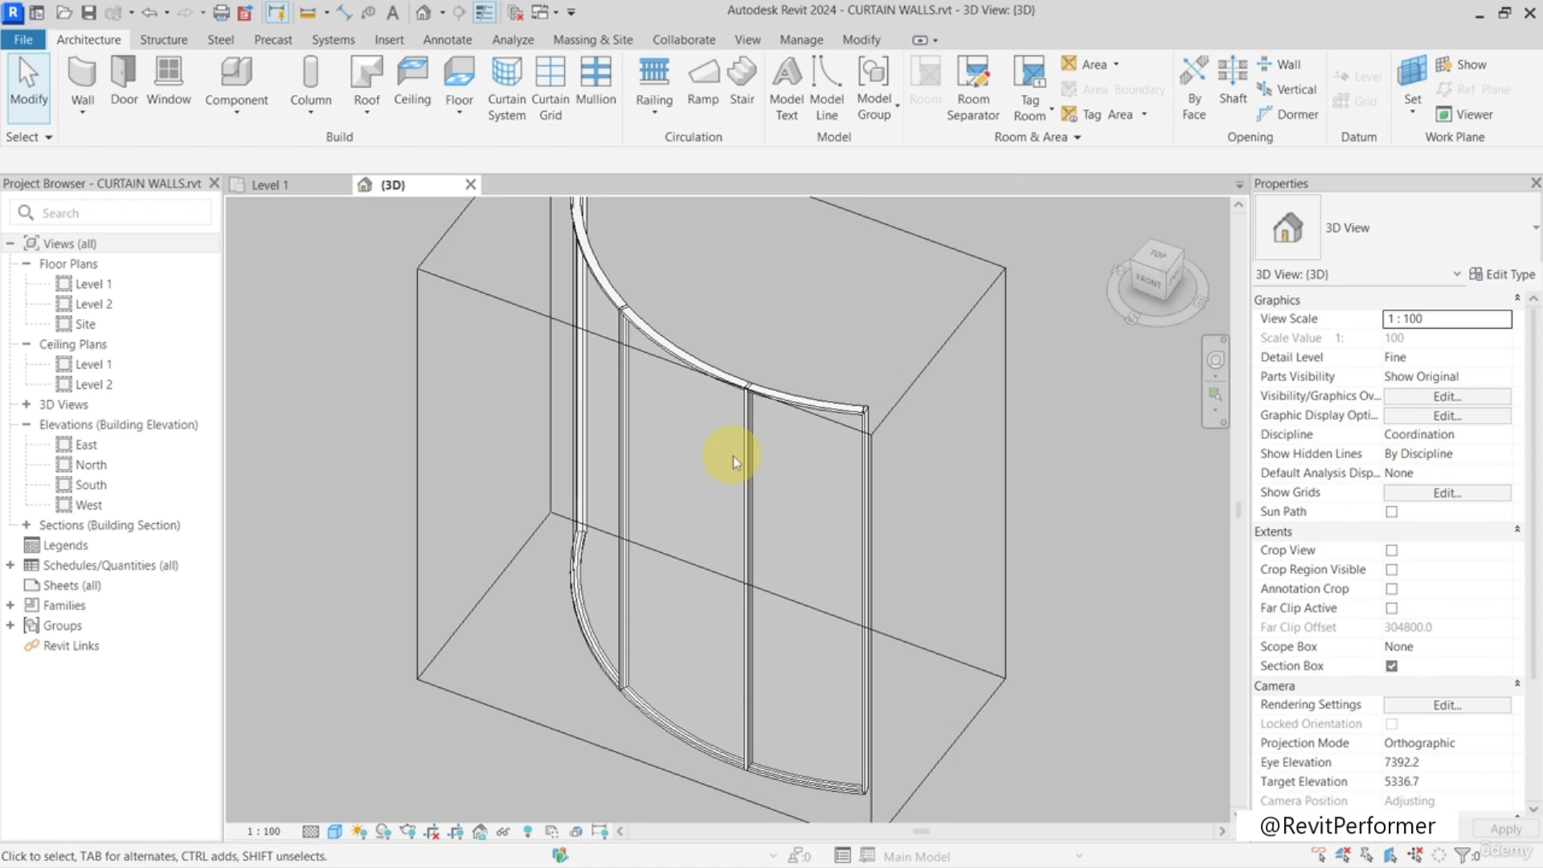
- In the Level 1 floor plan, check the angular spacing of the curved wall's two inner vertical grid lines
left_click(265, 185)
left_click(807, 583)
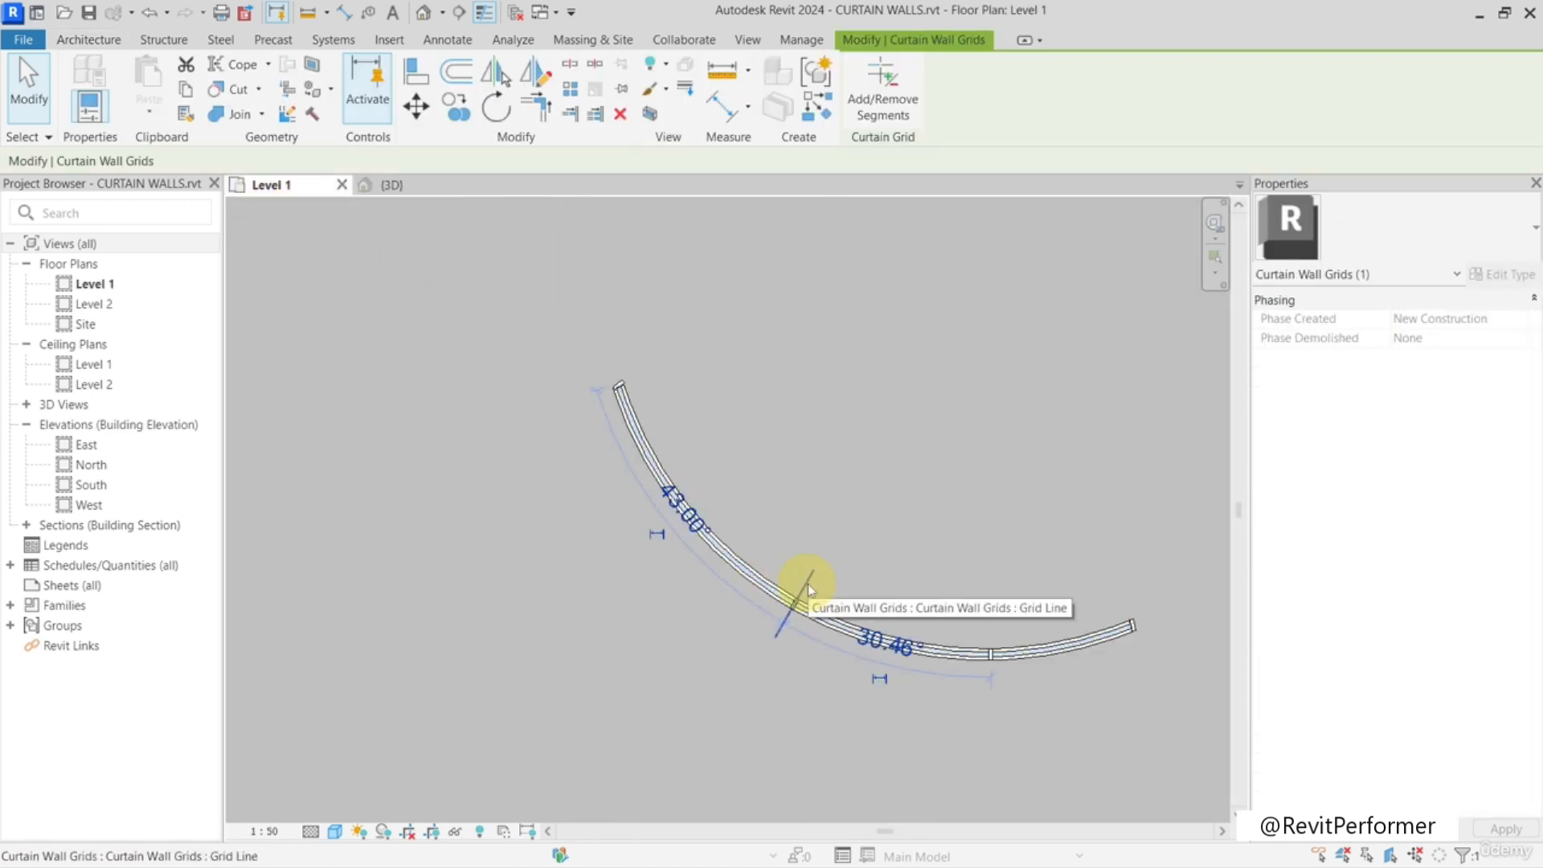
middle_click_drag(912, 581, 818, 518)
scroll(798, 505, "up", 3)
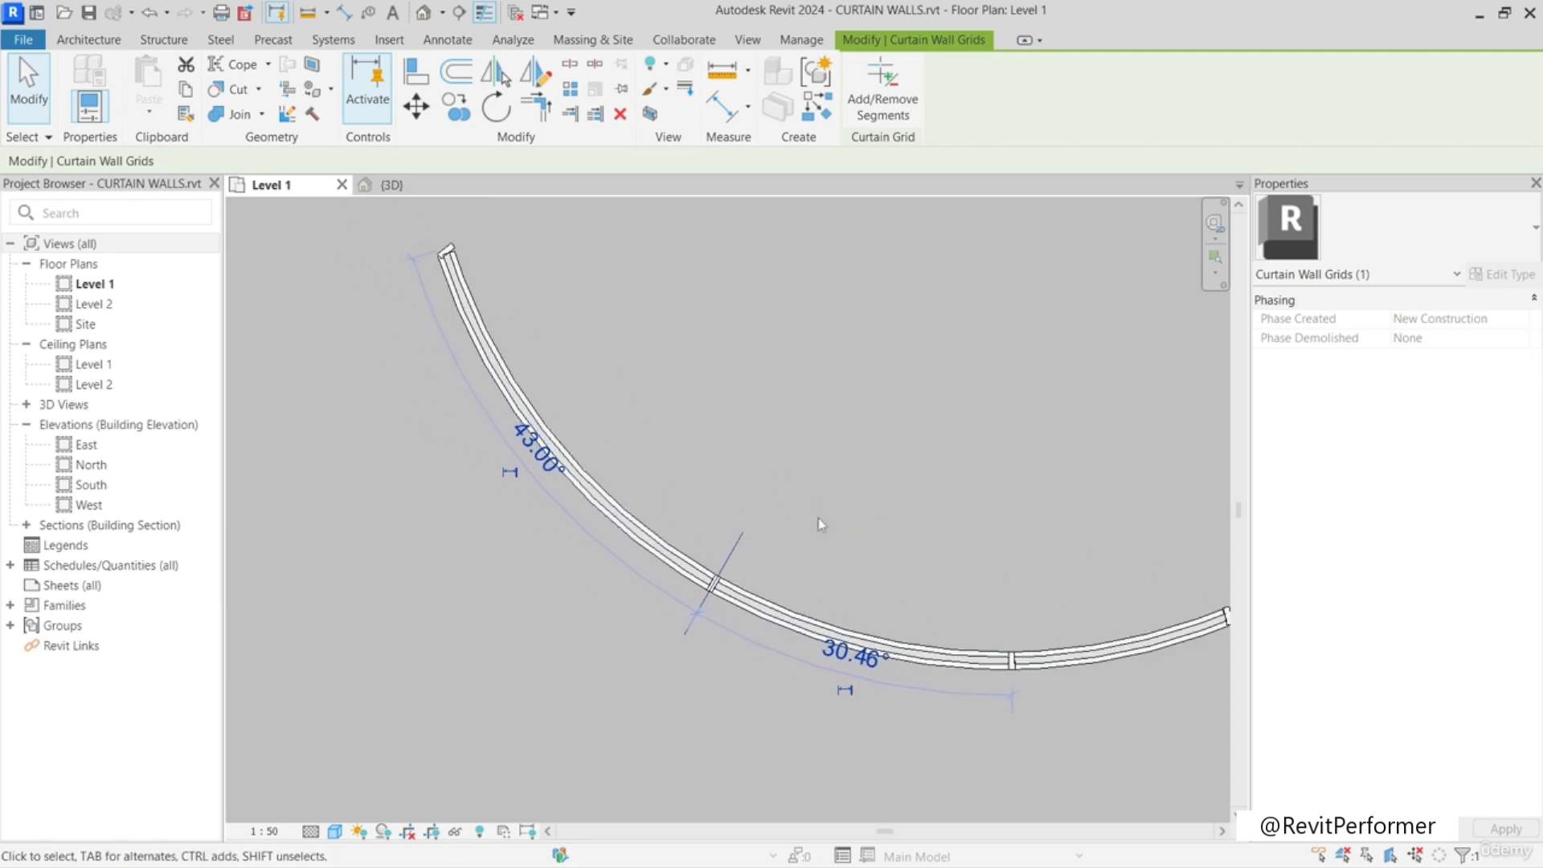
left_click(1010, 623)
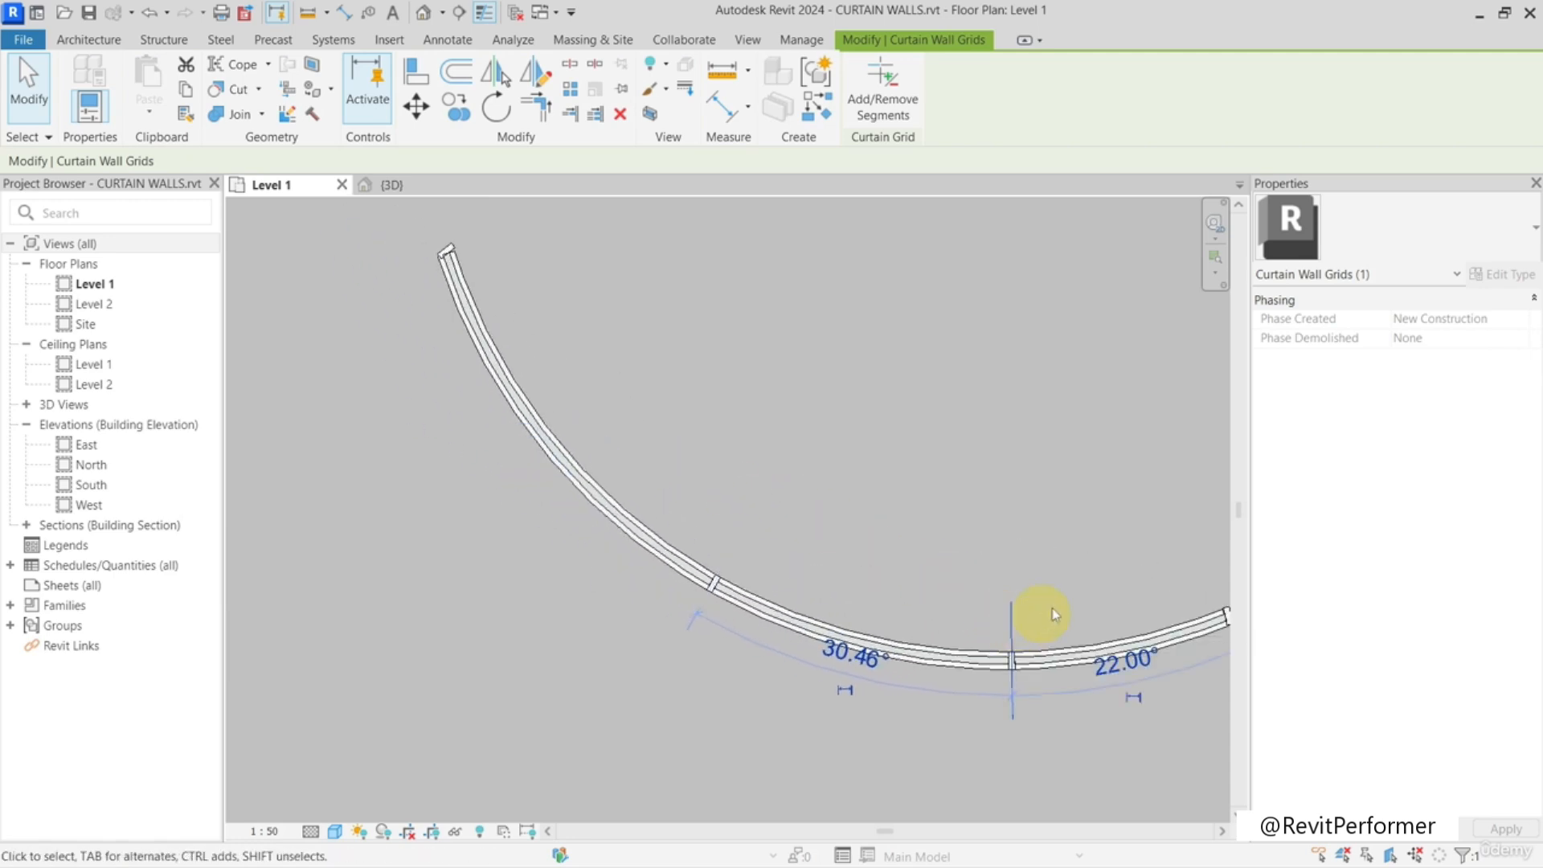
middle_click_drag(1037, 613, 953, 586)
scroll(1018, 675, "up", 2)
scroll(1018, 680, "down", 3)
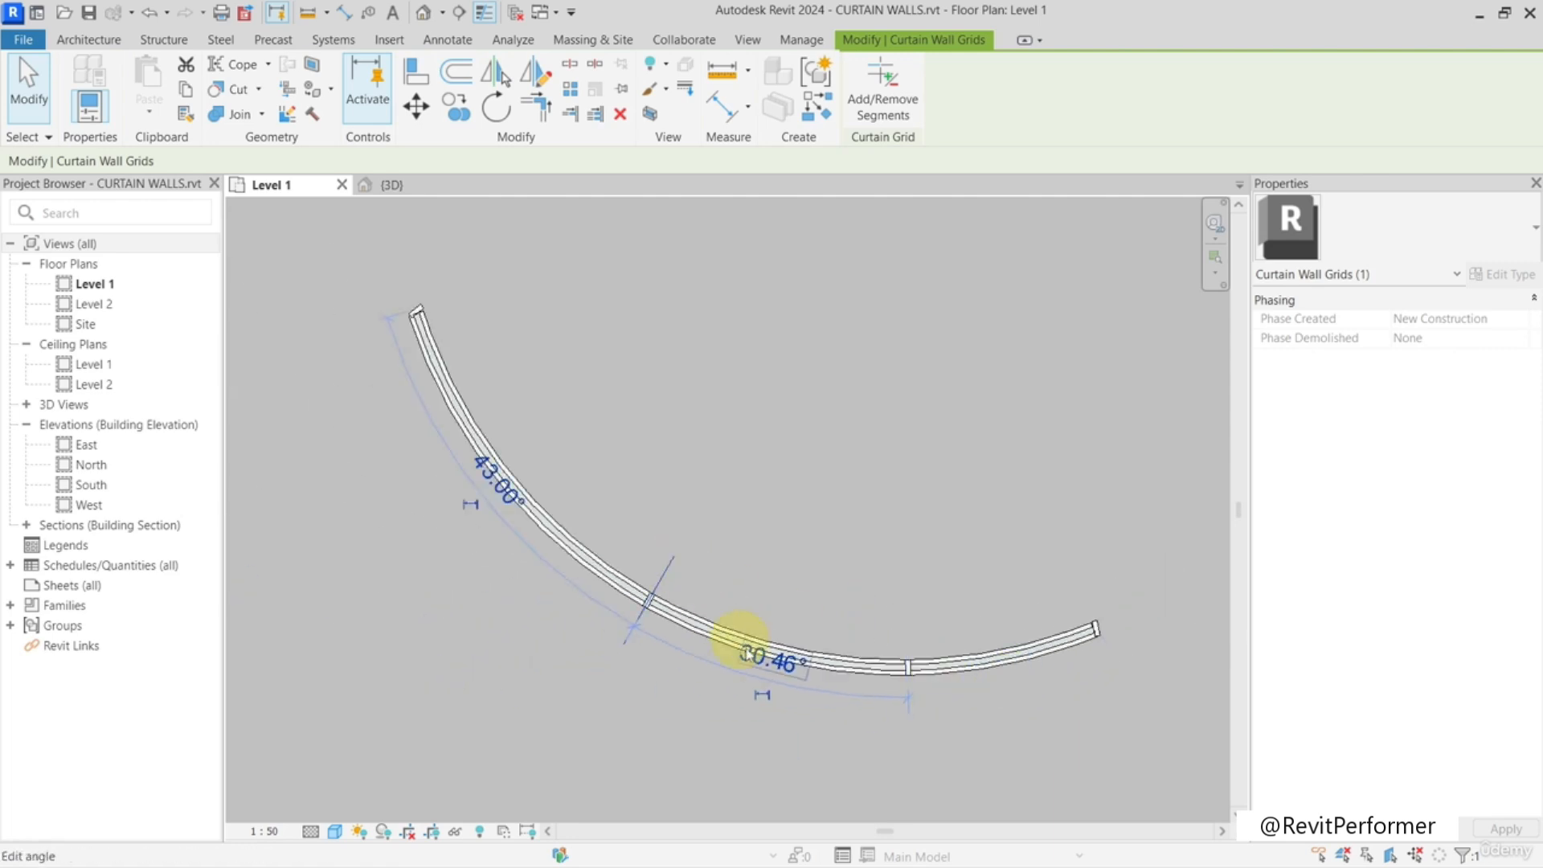
left_click(910, 641)
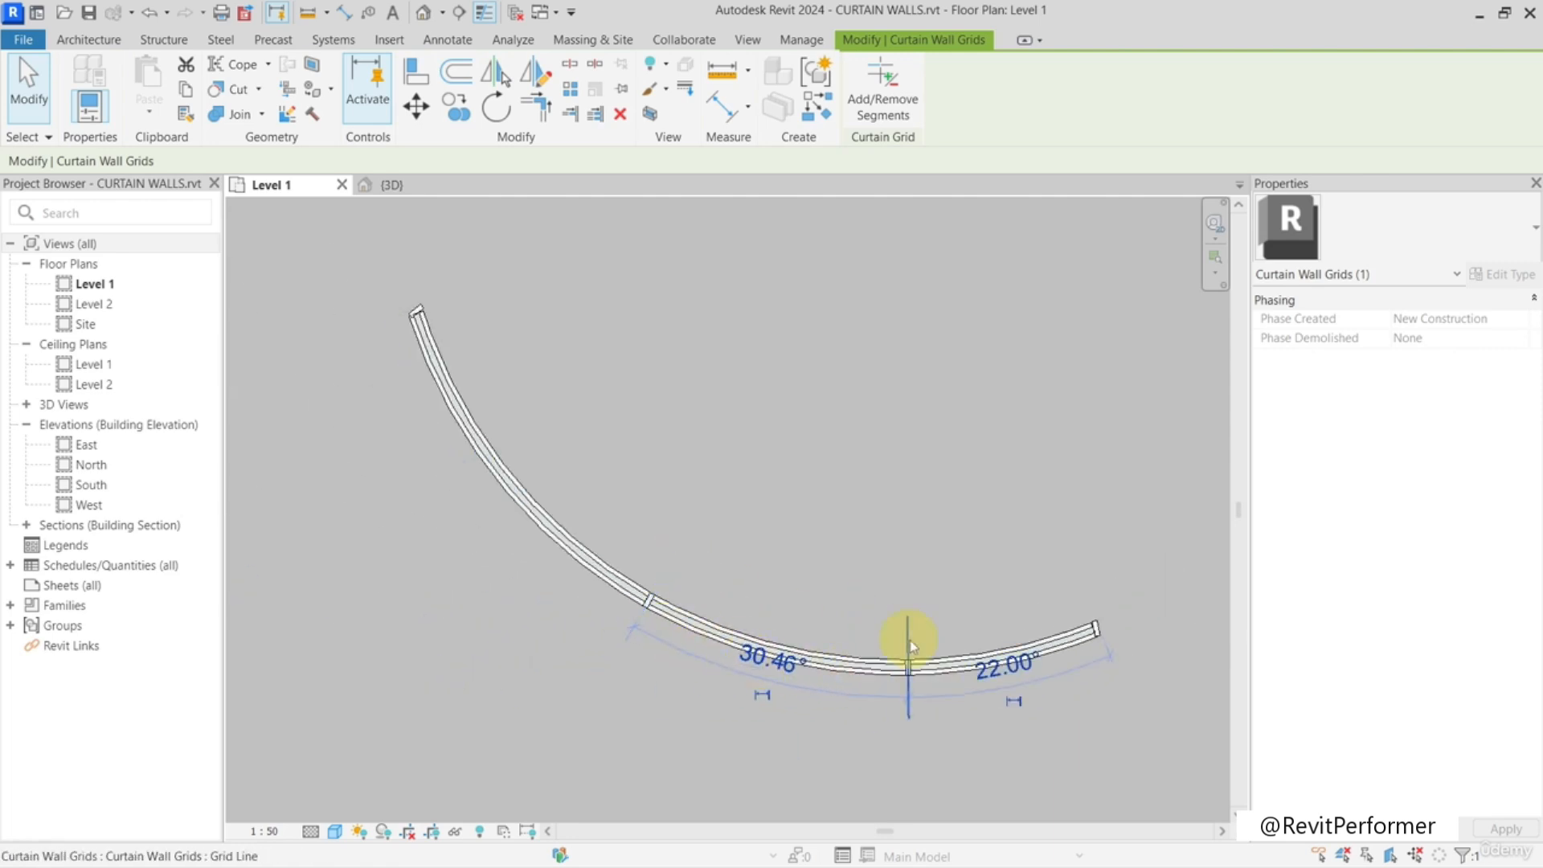
left_click(677, 561)
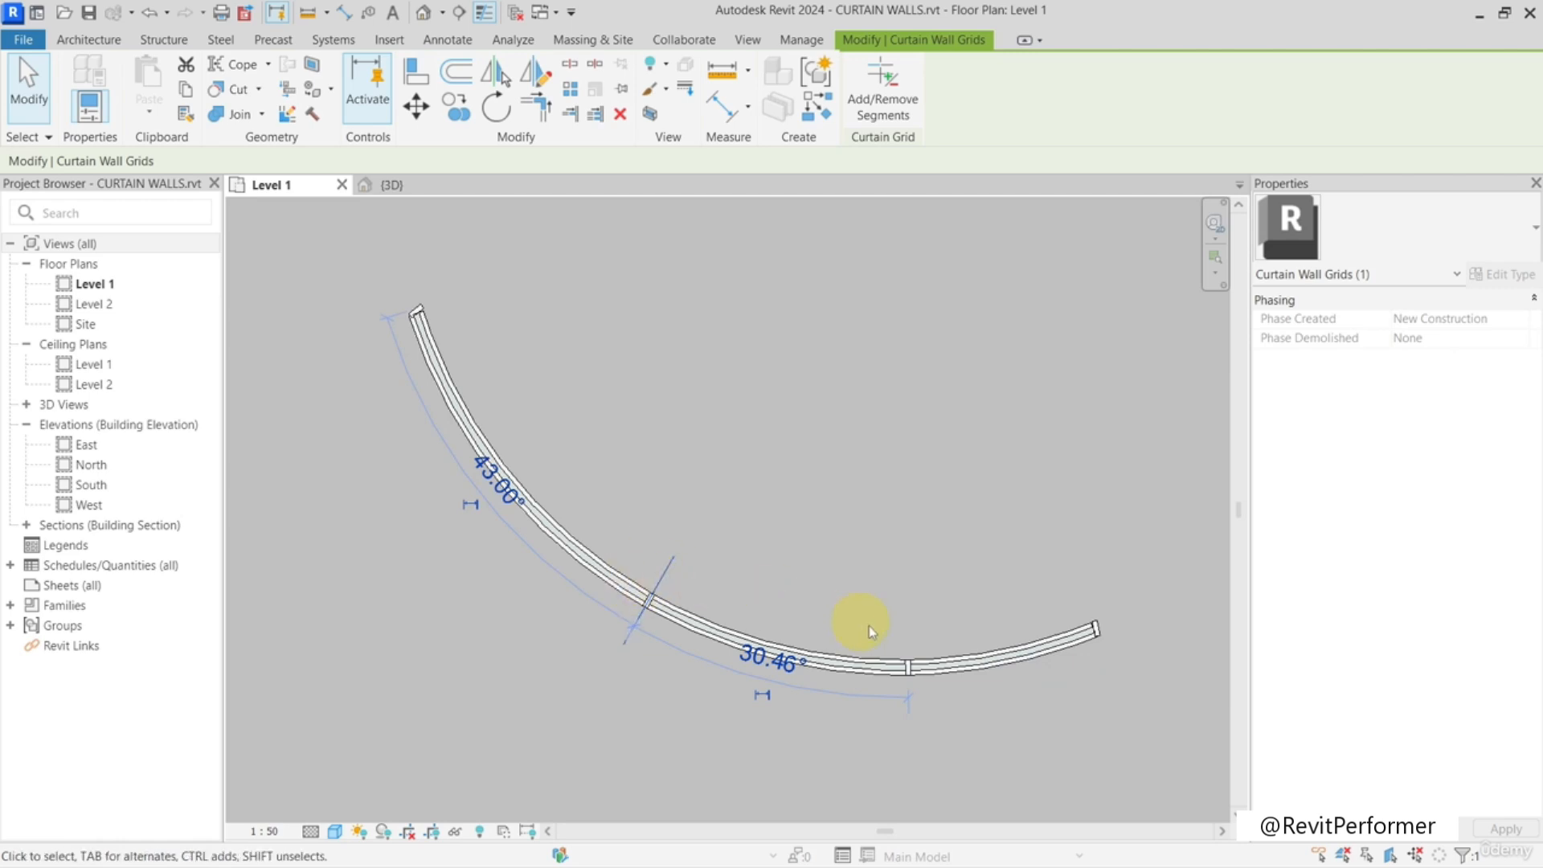
left_click(906, 635)
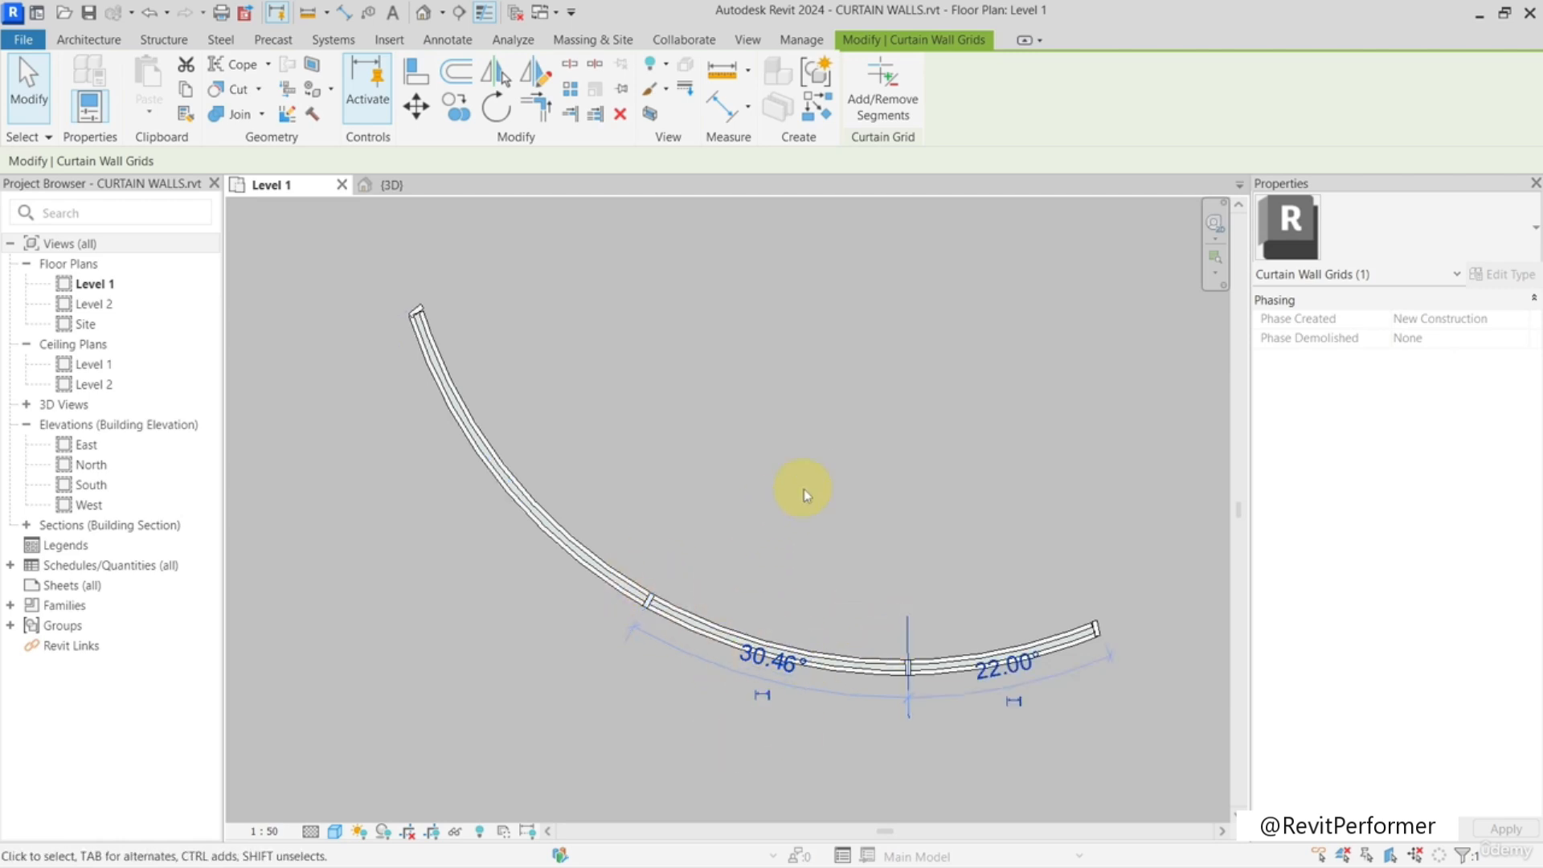
left_click(832, 417)
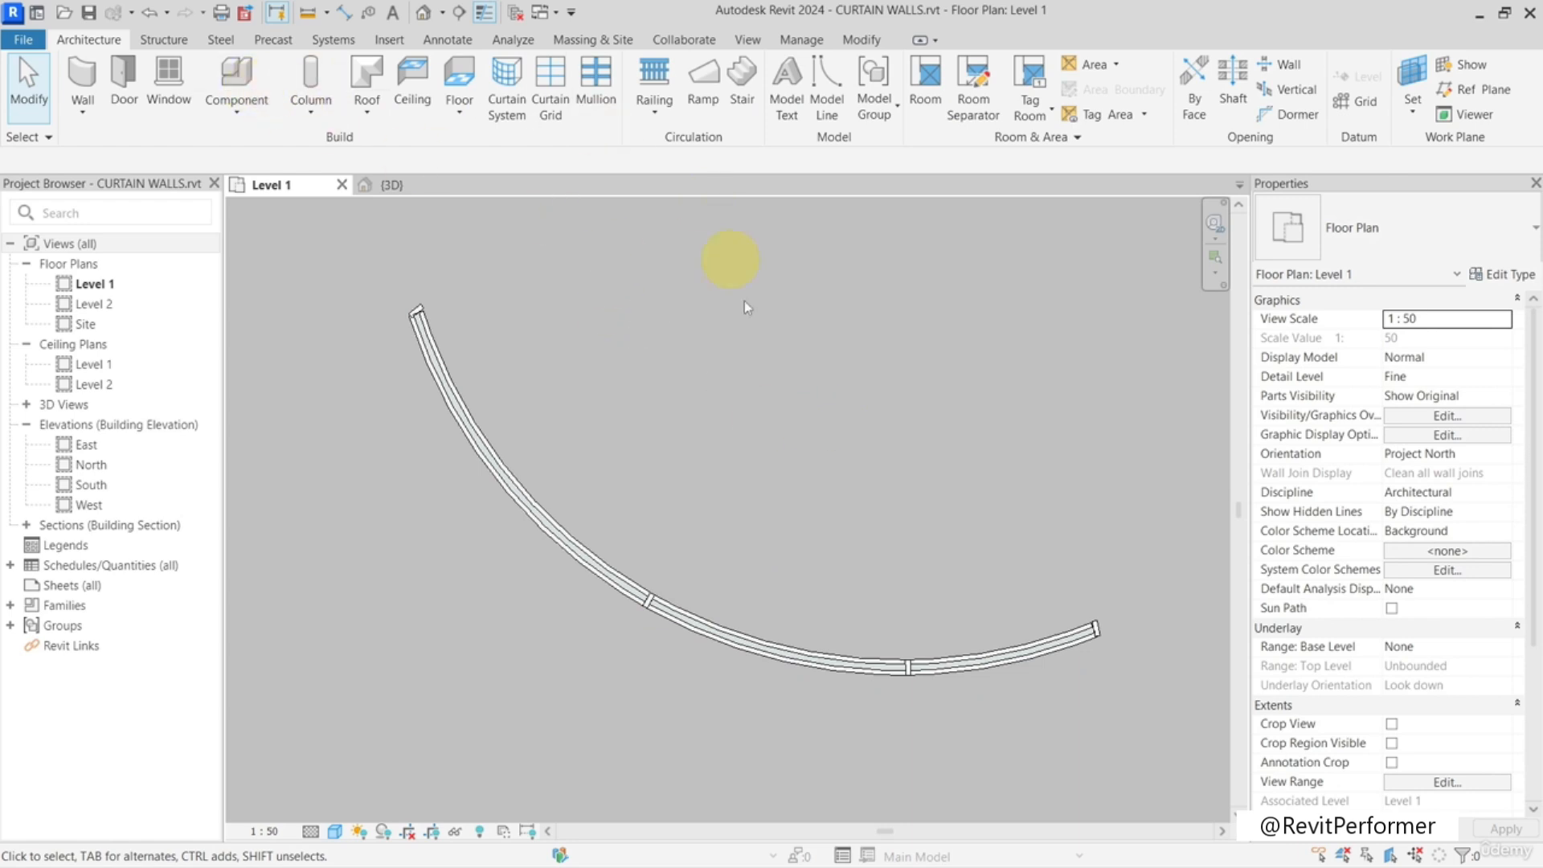
- Add an arc length dimension along the curved wall between its two inner vertical grid lines
key("i")
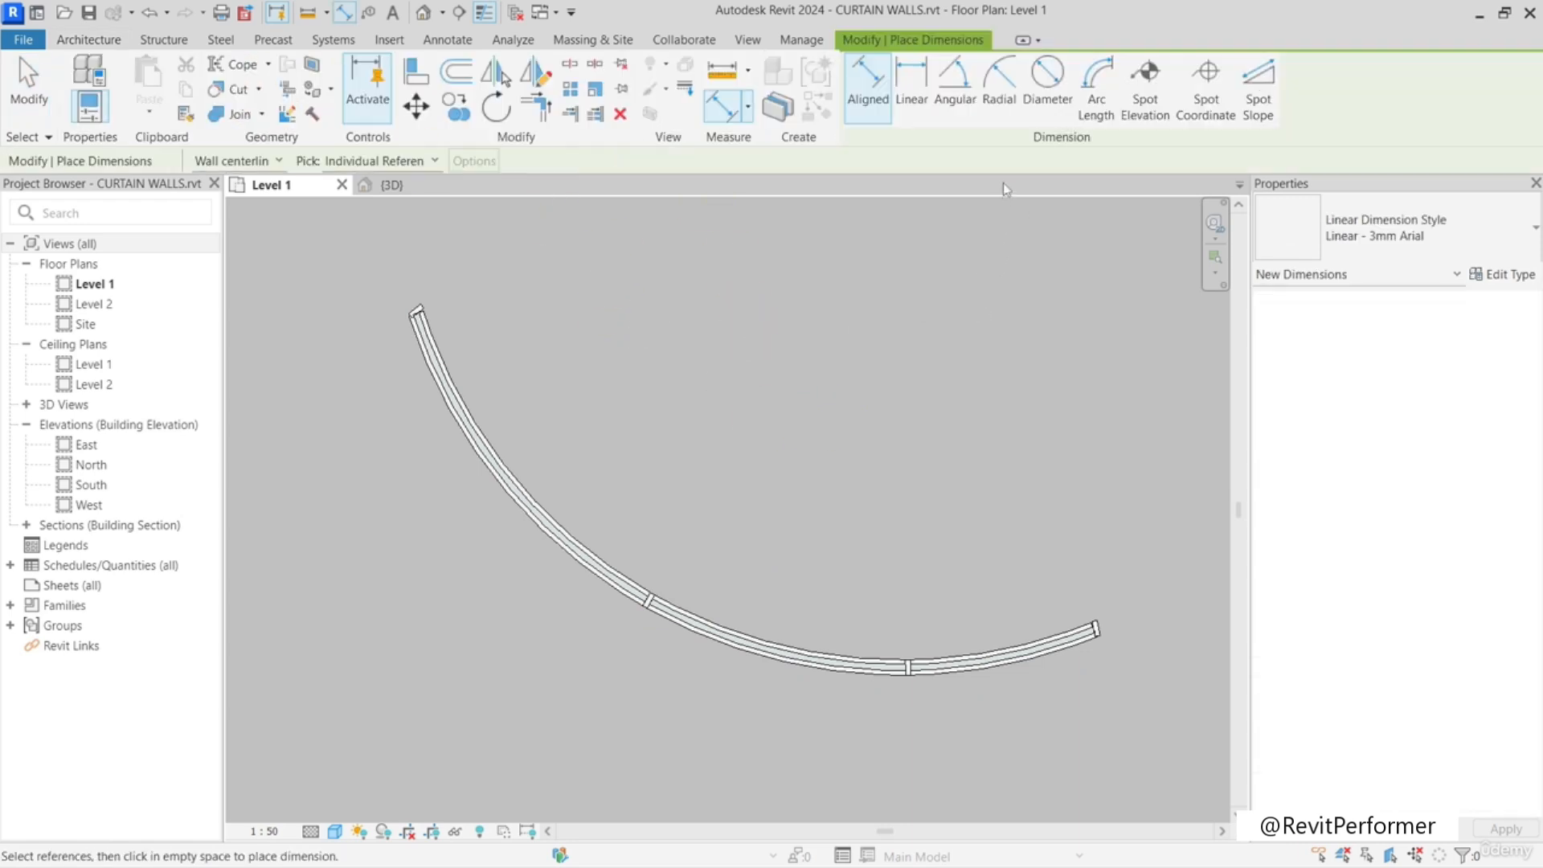
left_click(1090, 115)
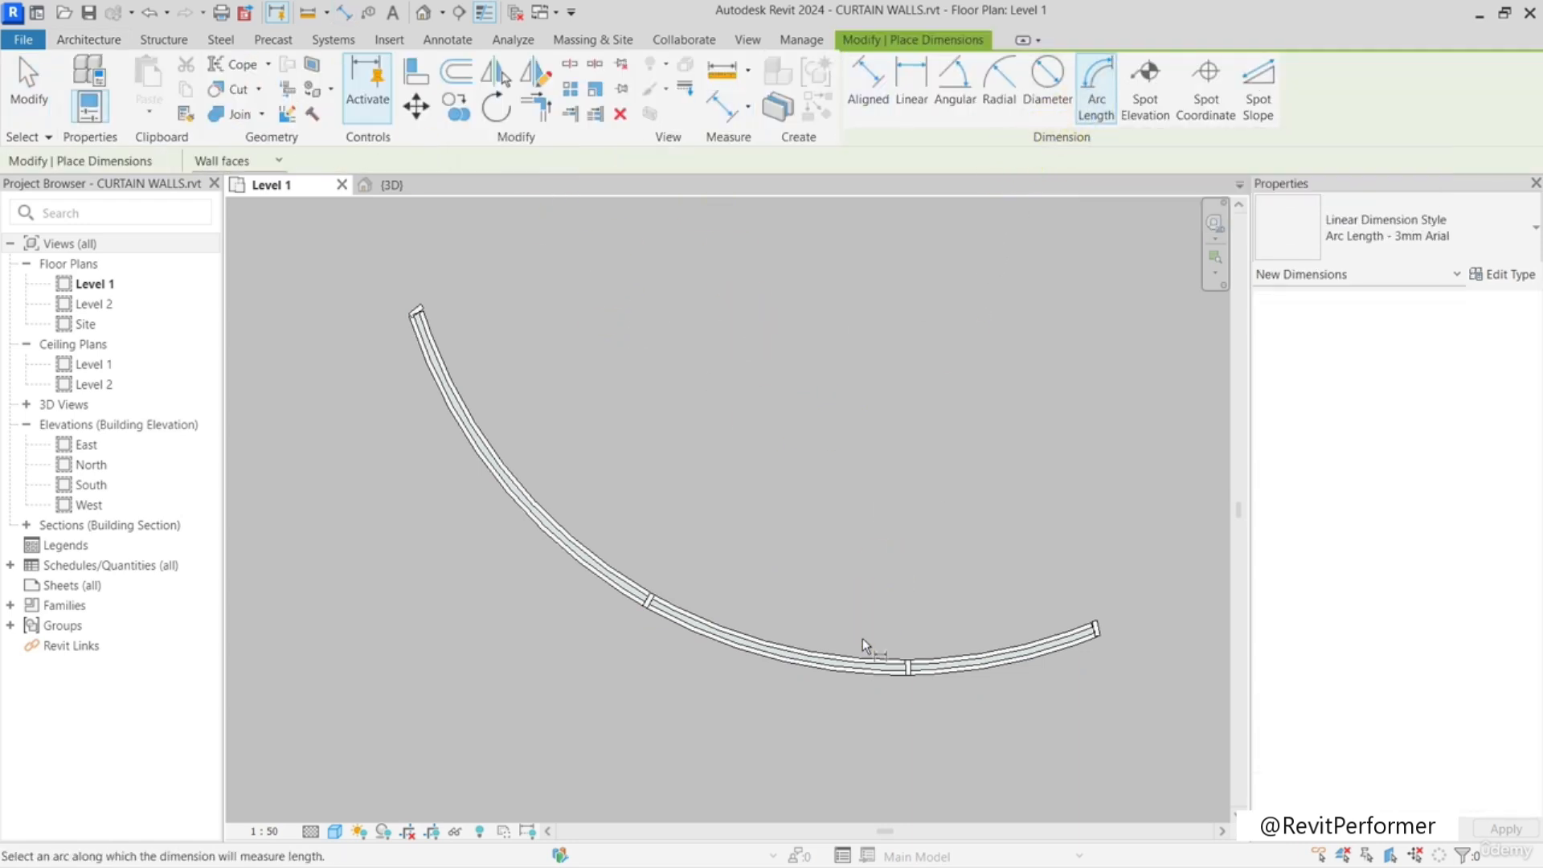
left_click(856, 669)
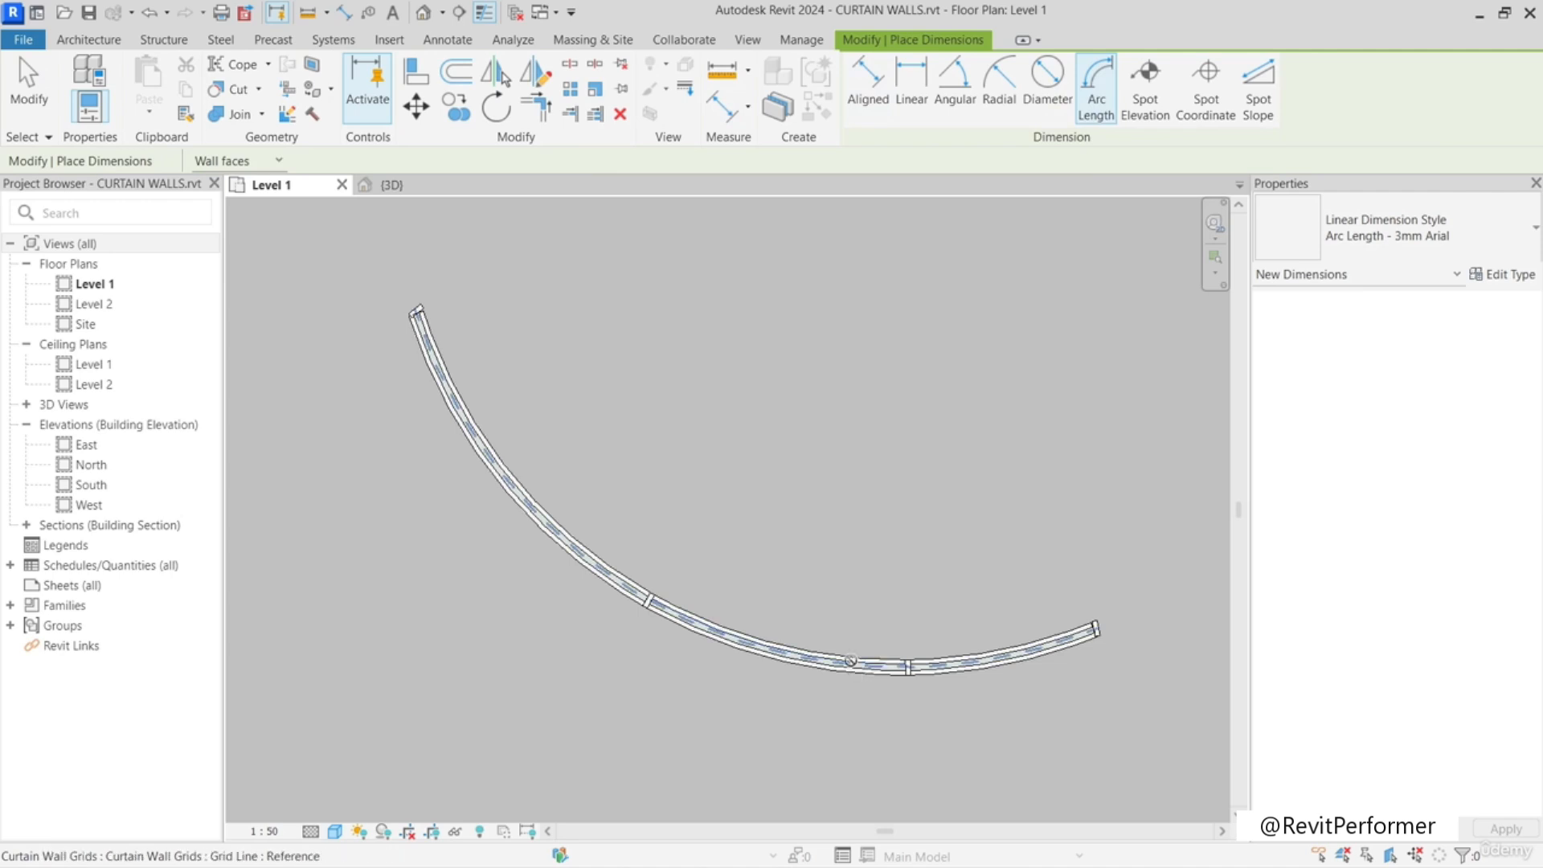
left_click(913, 631)
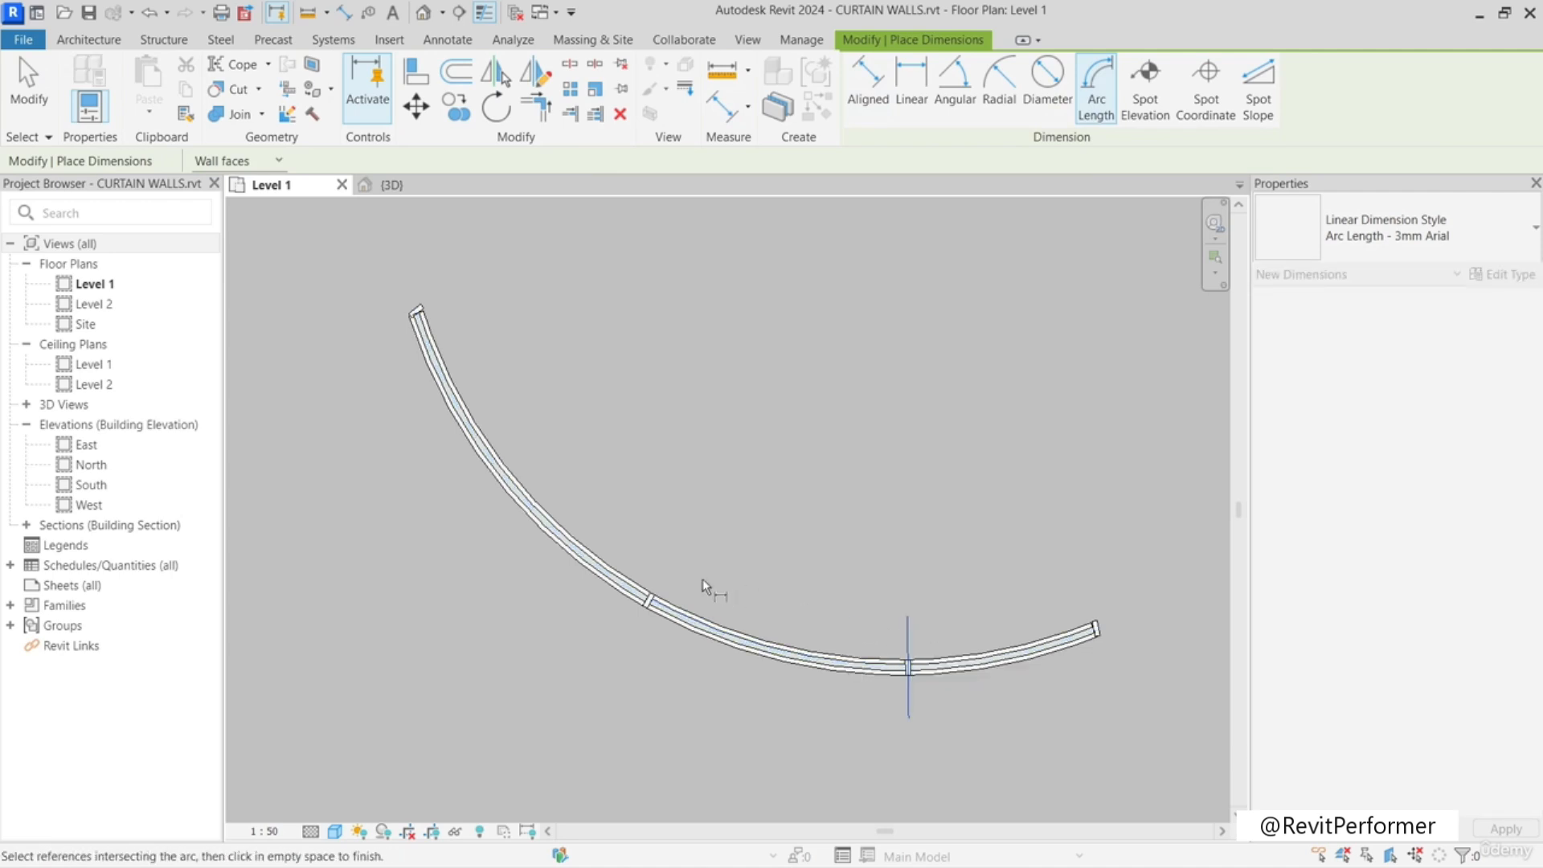
left_click(667, 567)
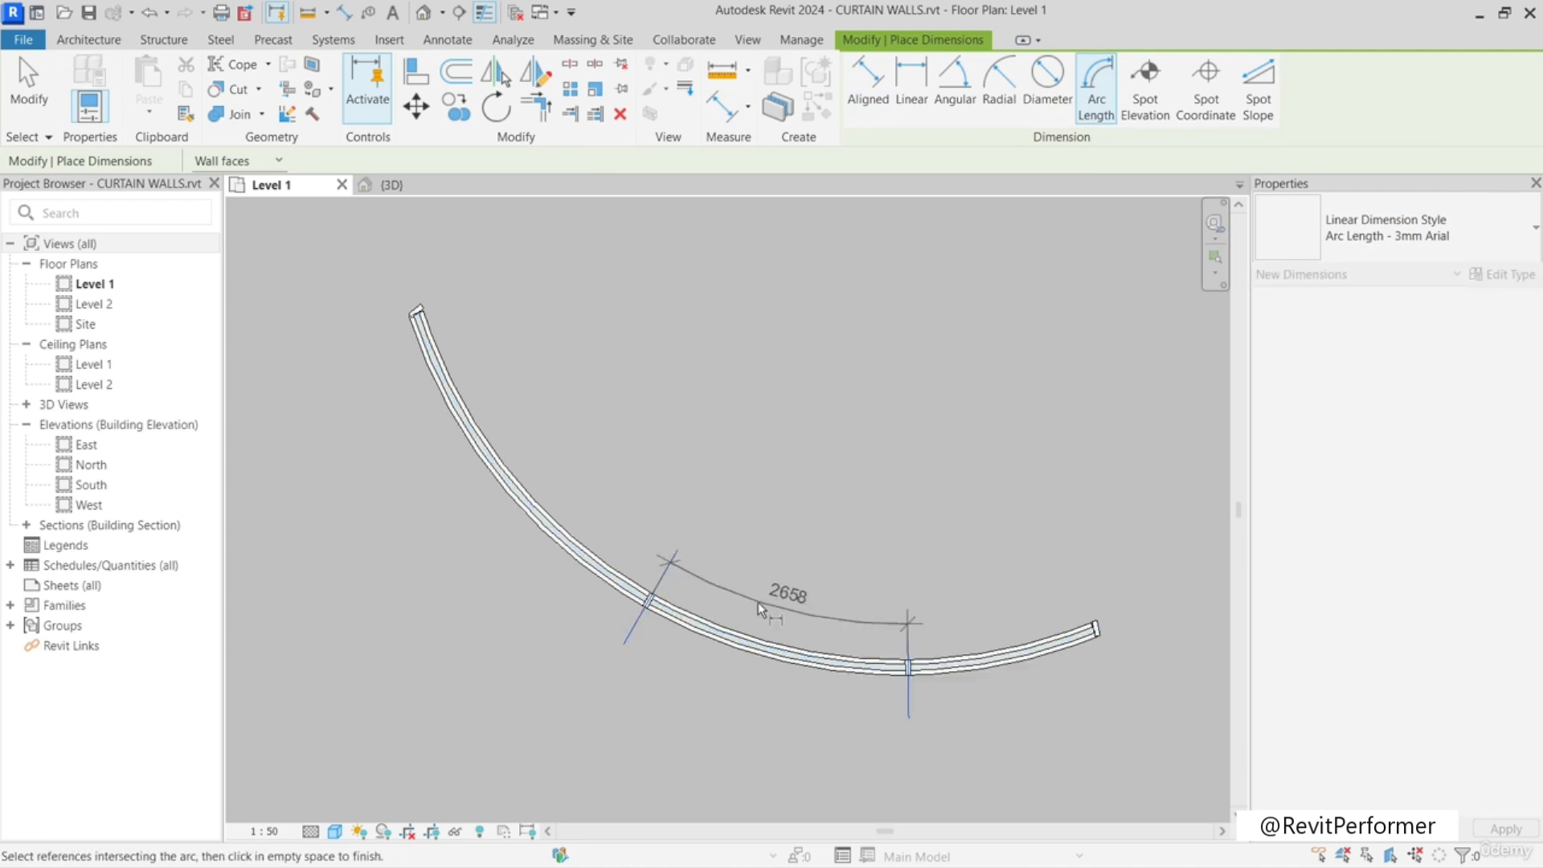
left_click(761, 609)
scroll(766, 639, "up", 2)
key("Escape")
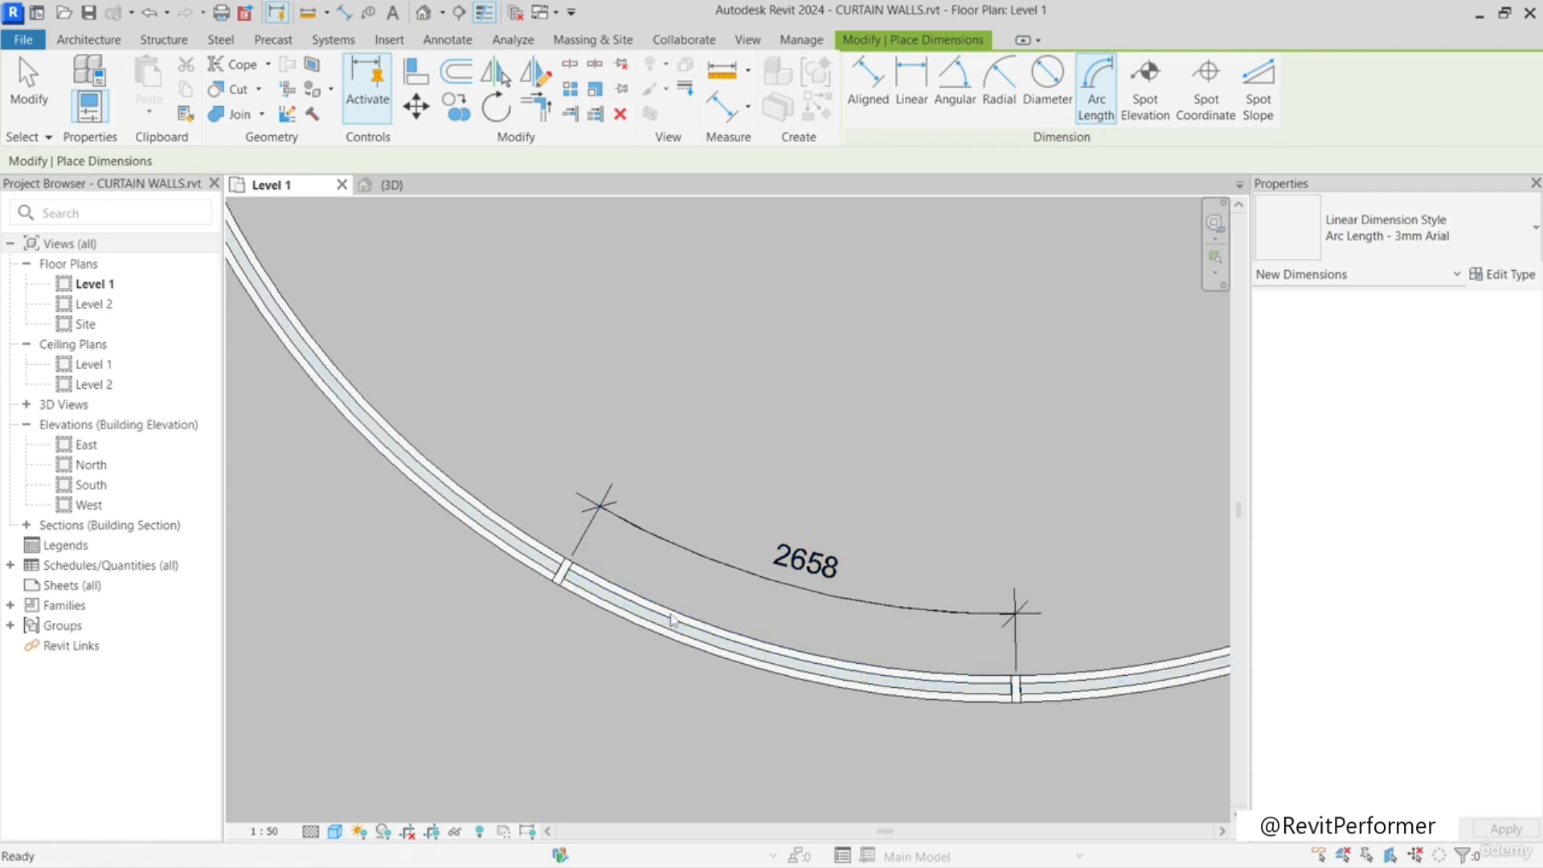
key("Escape")
- Move the grid line beside the longest curved panel by setting the arc length between the two grid lines to 2000
left_click(532, 611)
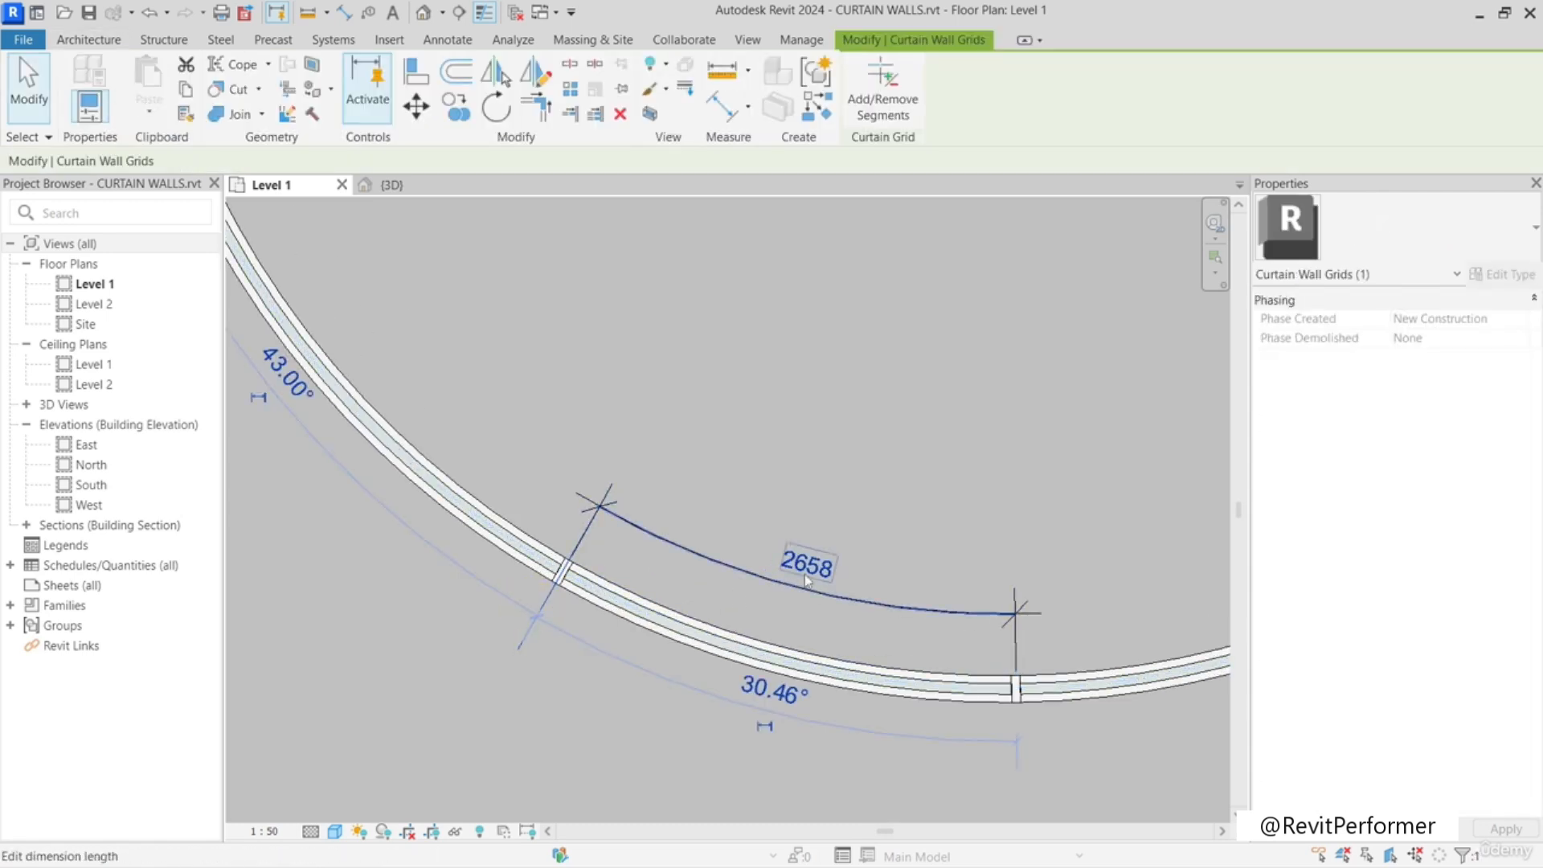
type("2000")
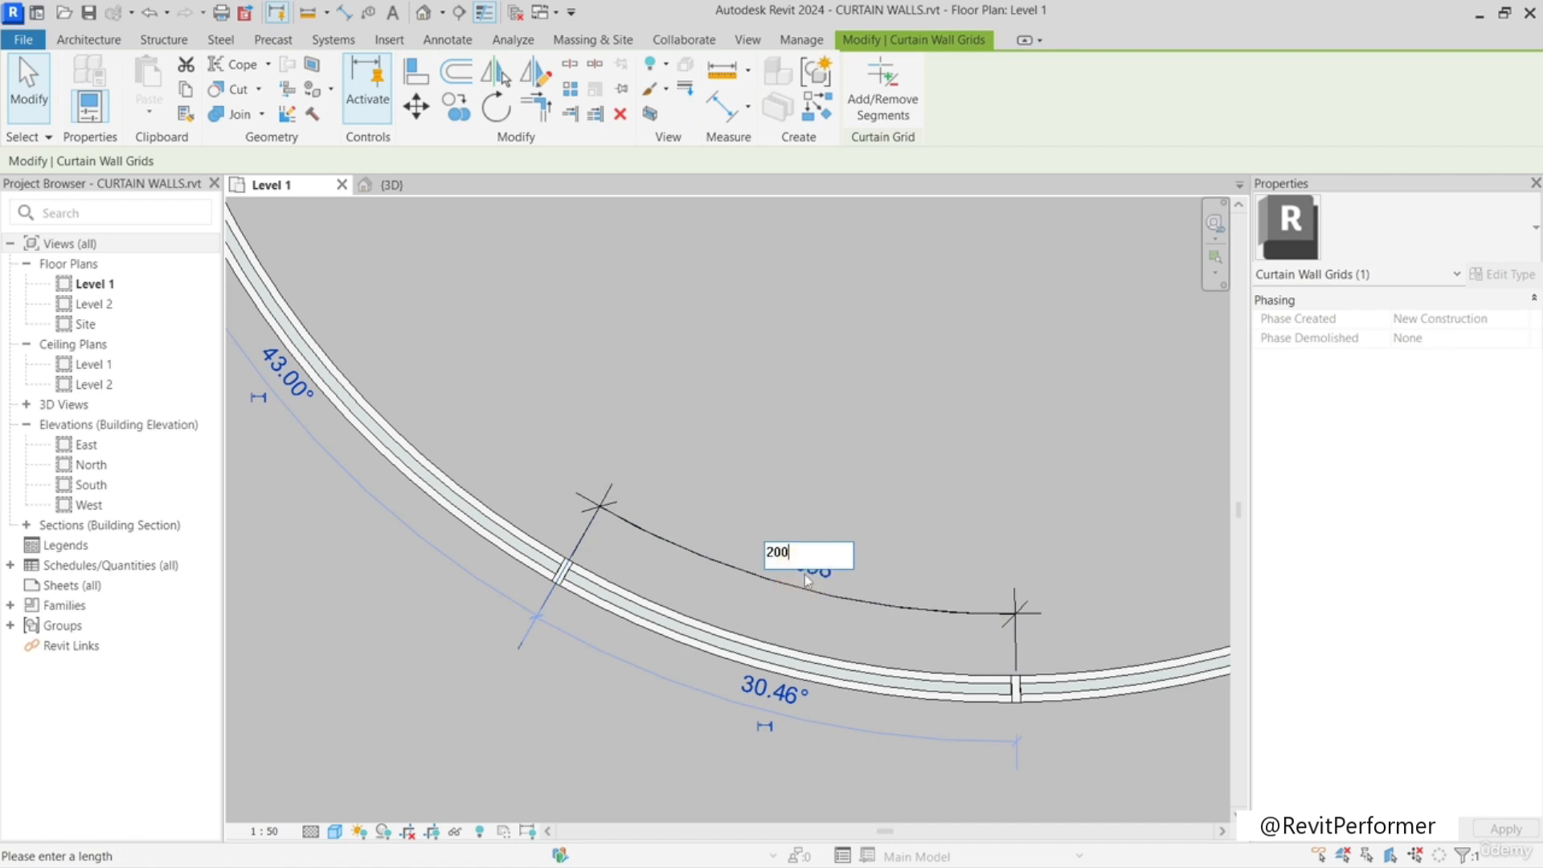
key("Return")
scroll(804, 574, "down", 1)
scroll(875, 683, "down", 3)
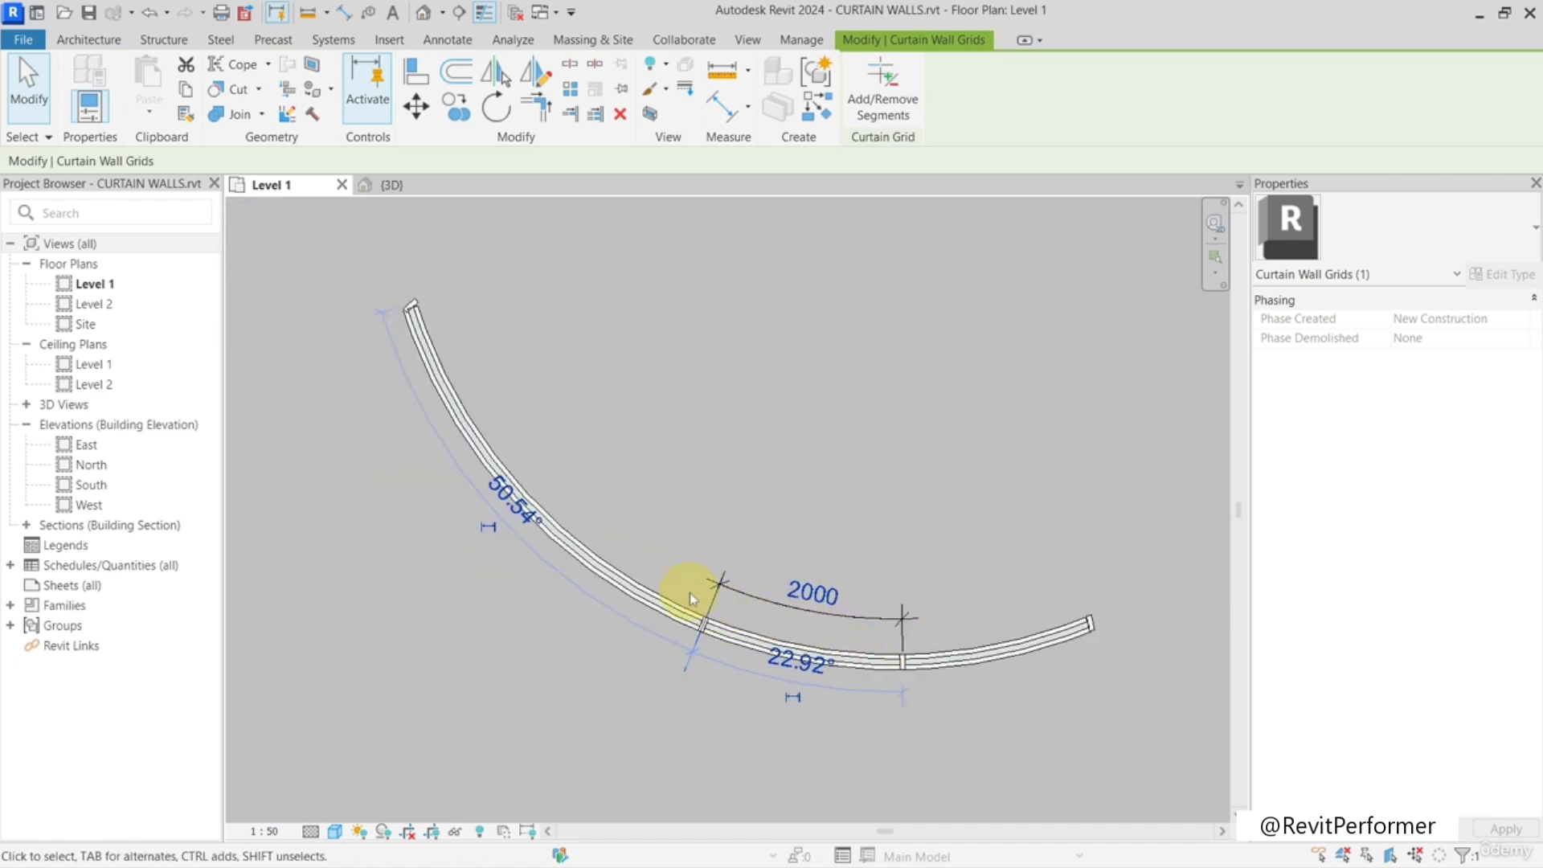
scroll(741, 622, "up", 2)
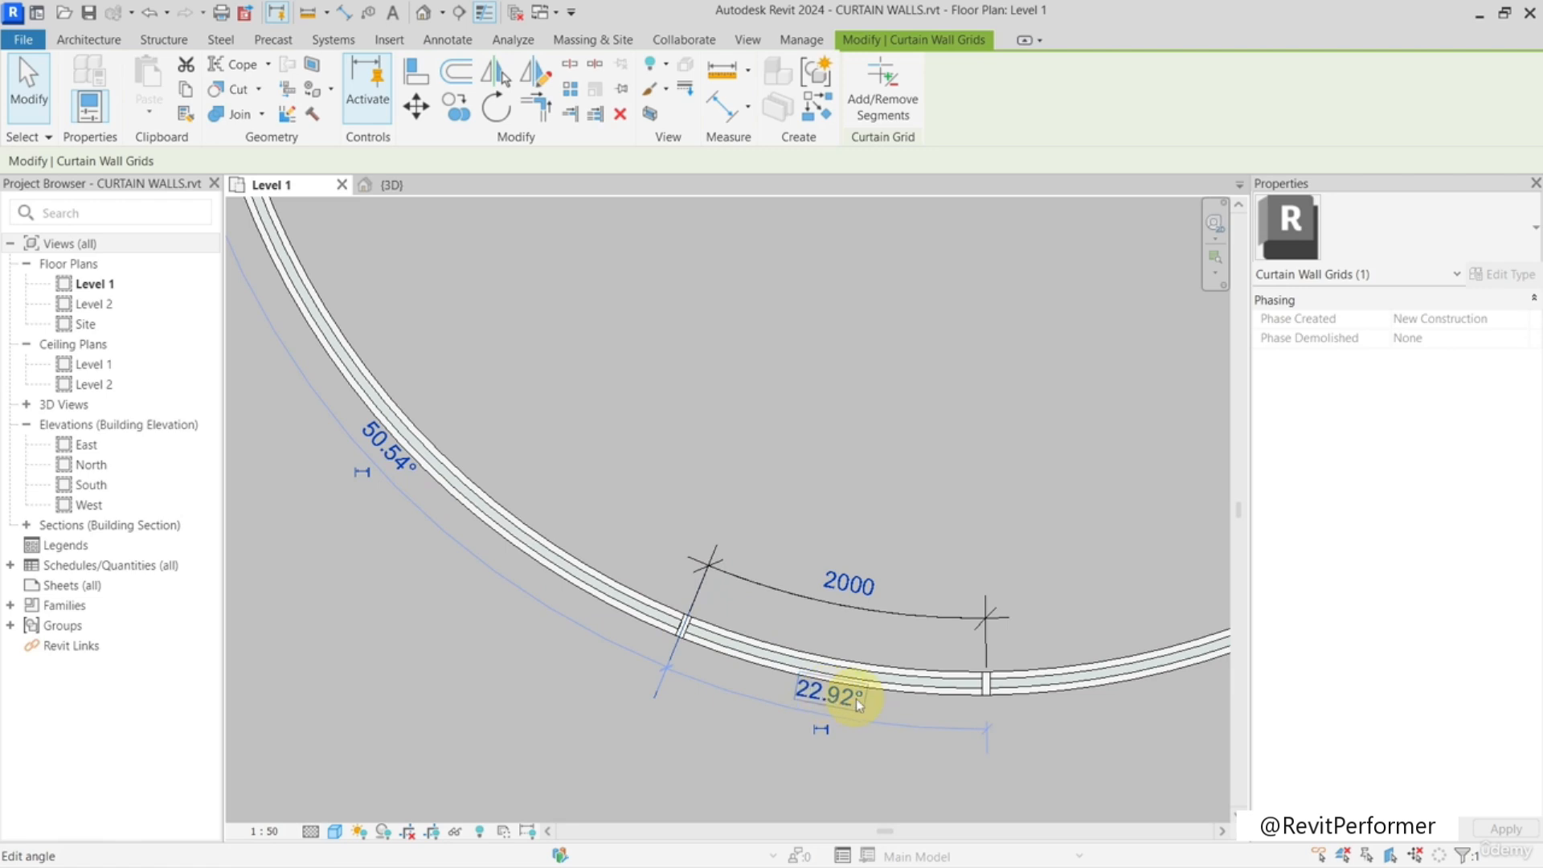
scroll(836, 594, "down", 3)
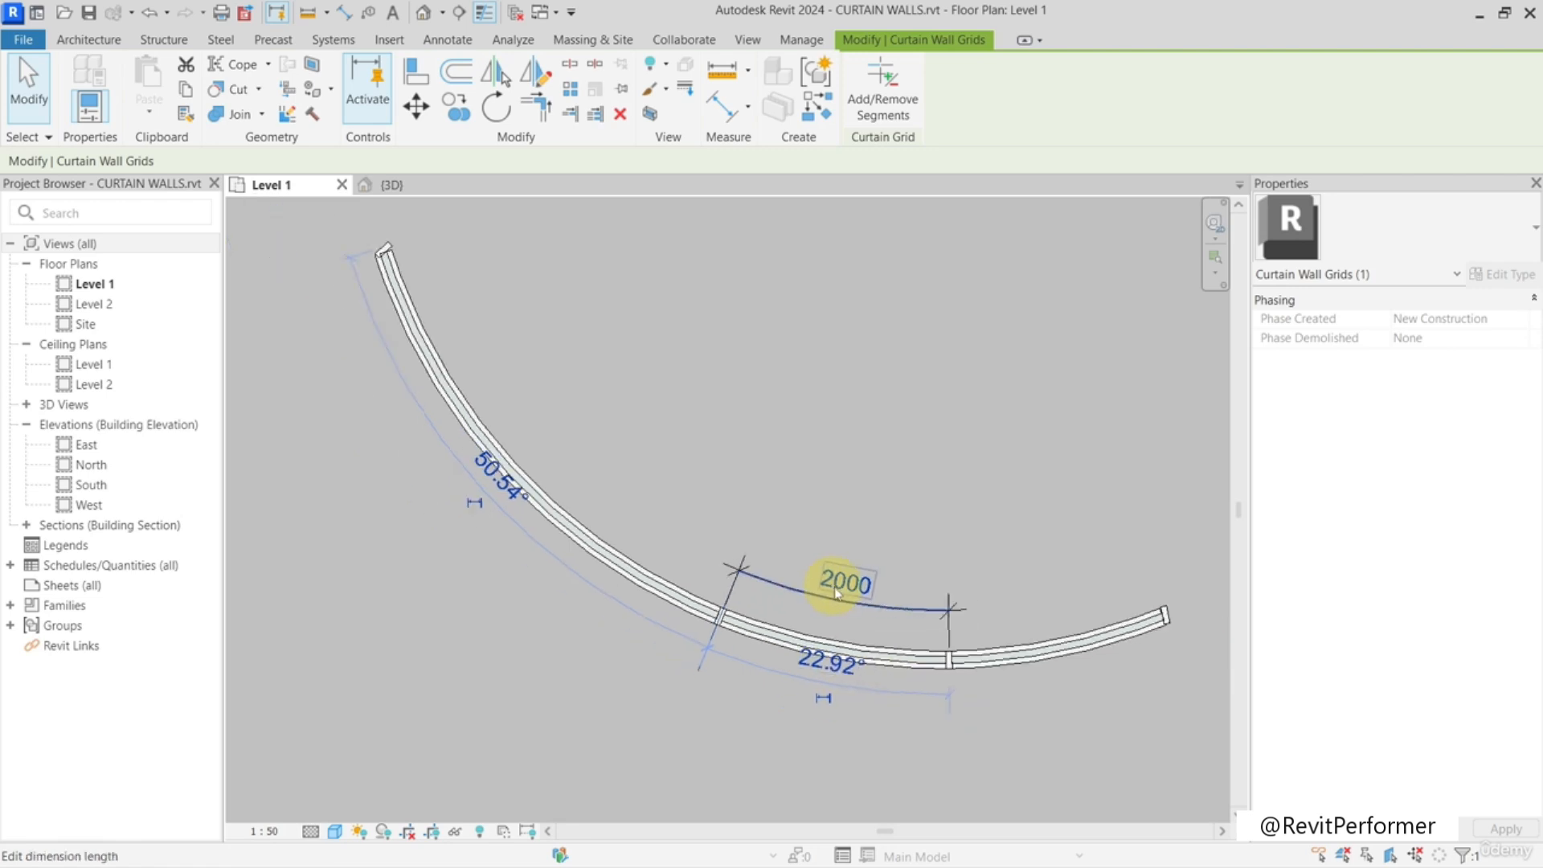
scroll(829, 588, "up", 1)
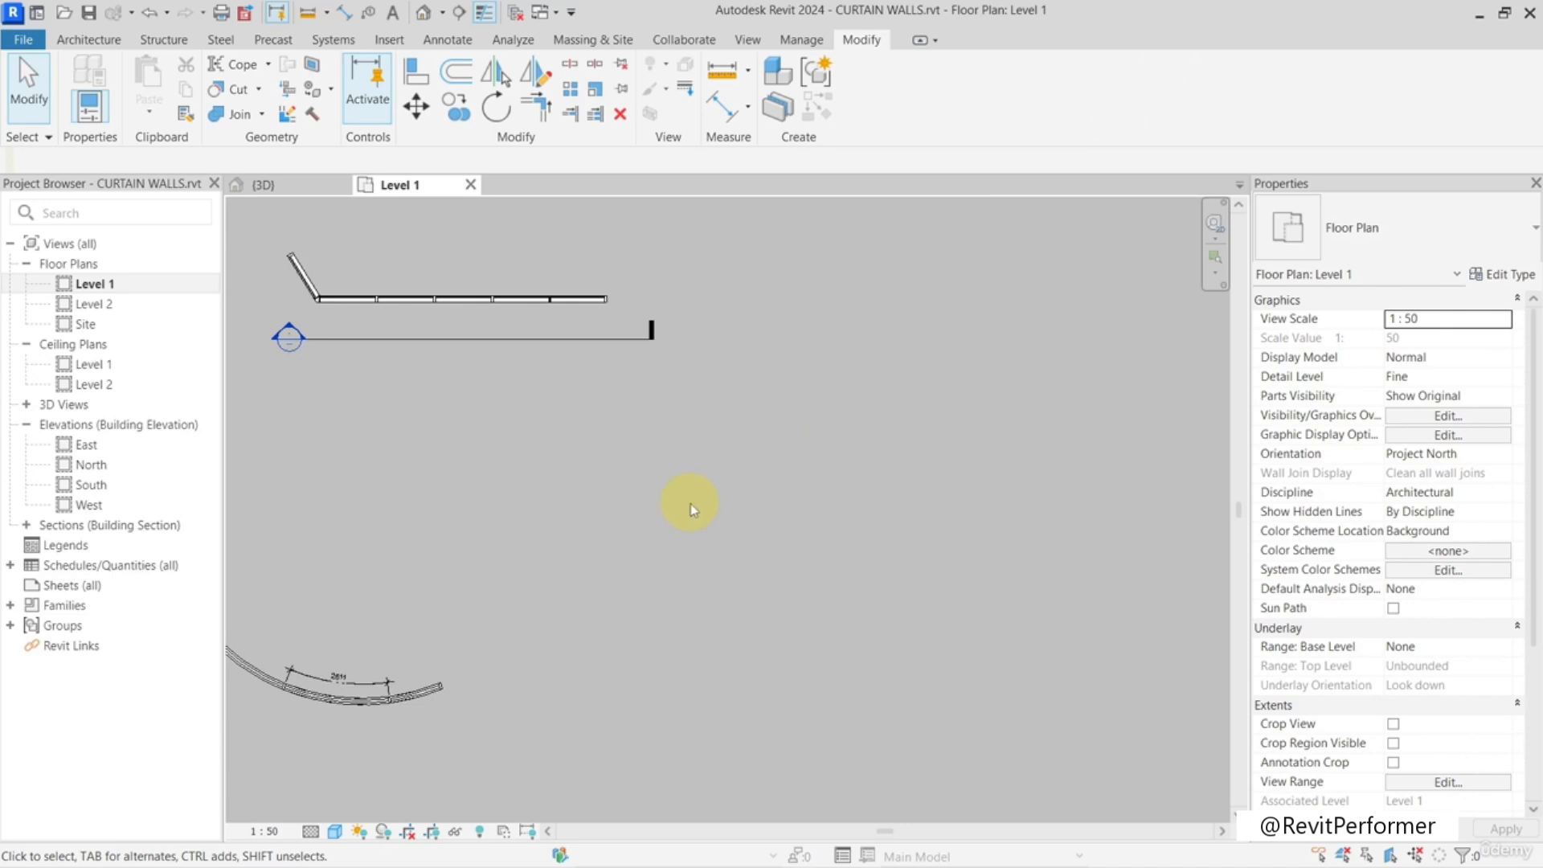
- Draw a straight horizontal Generic - 300mm basic wall, 4000 high, in the empty area beside the curved wall on Level 1
left_click(88, 39)
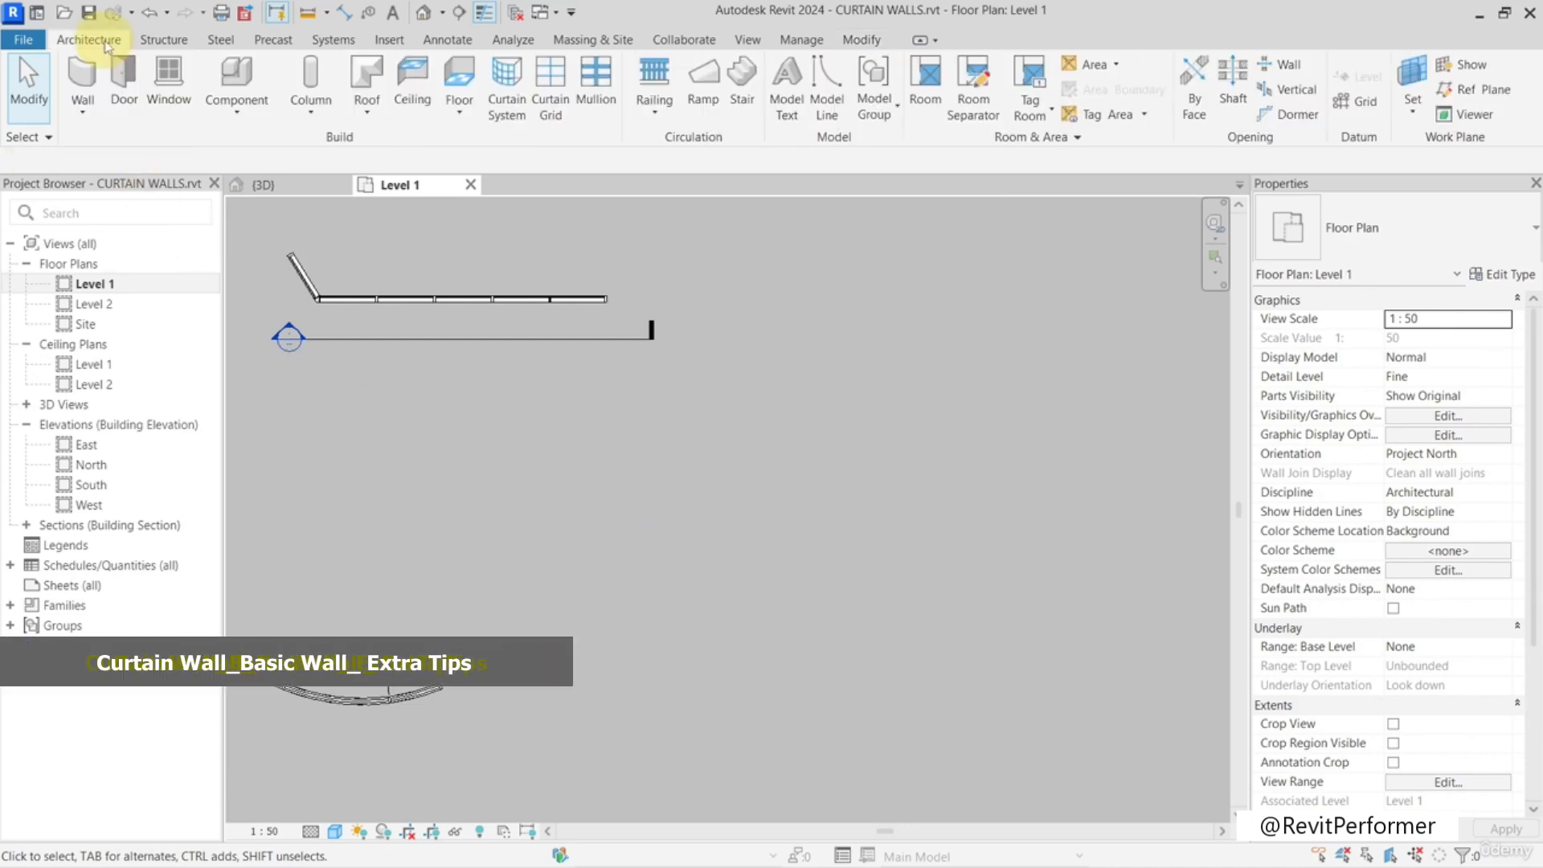
left_click(94, 80)
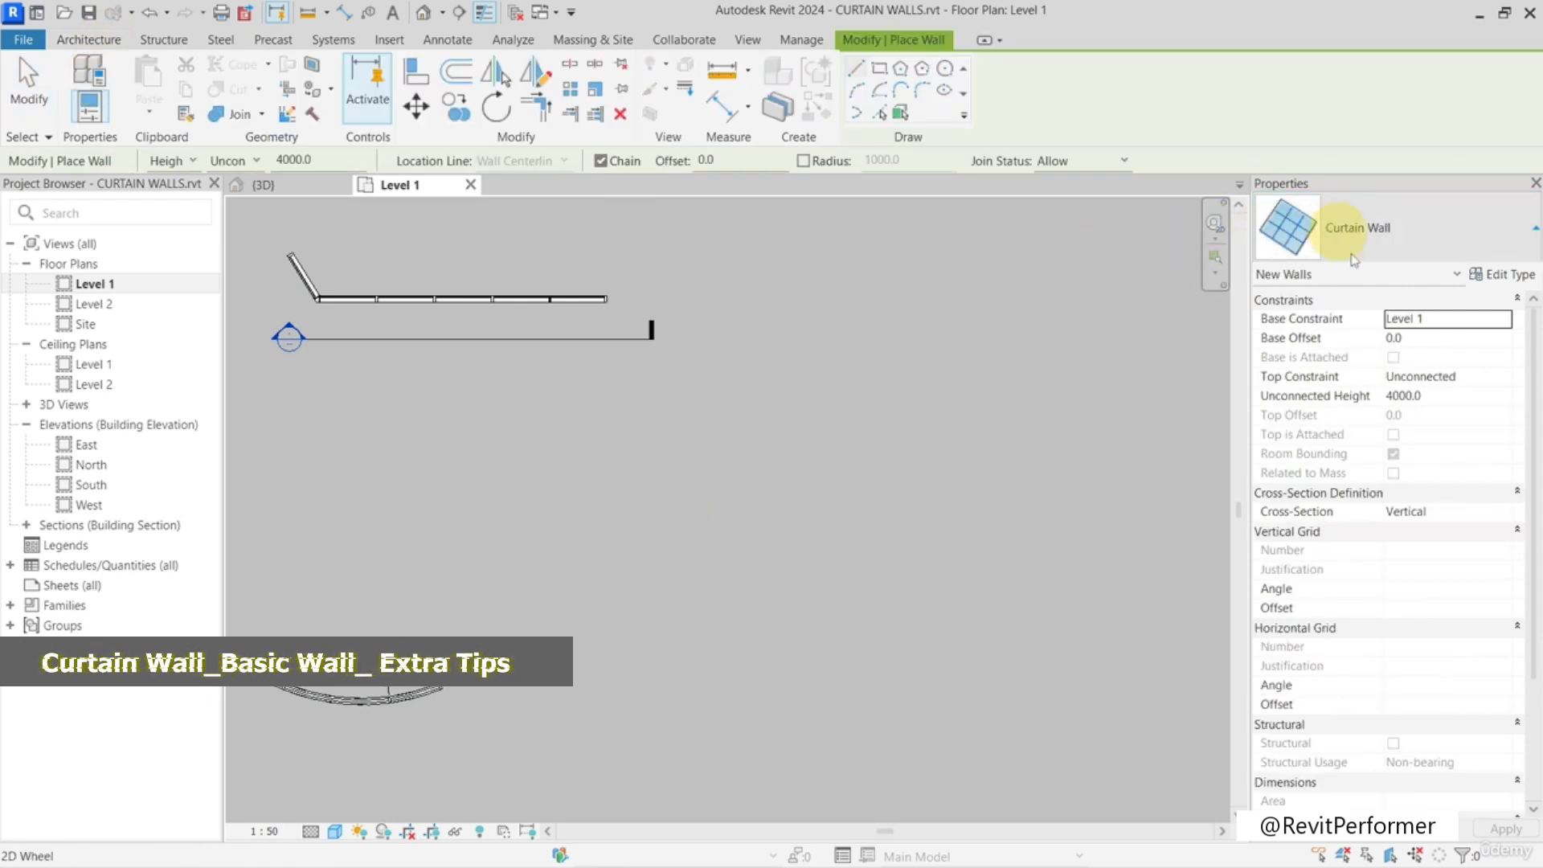
left_click(1290, 225)
scroll(1378, 410, "down", 5)
scroll(1378, 410, "up", 3)
scroll(1378, 410, "down", 3)
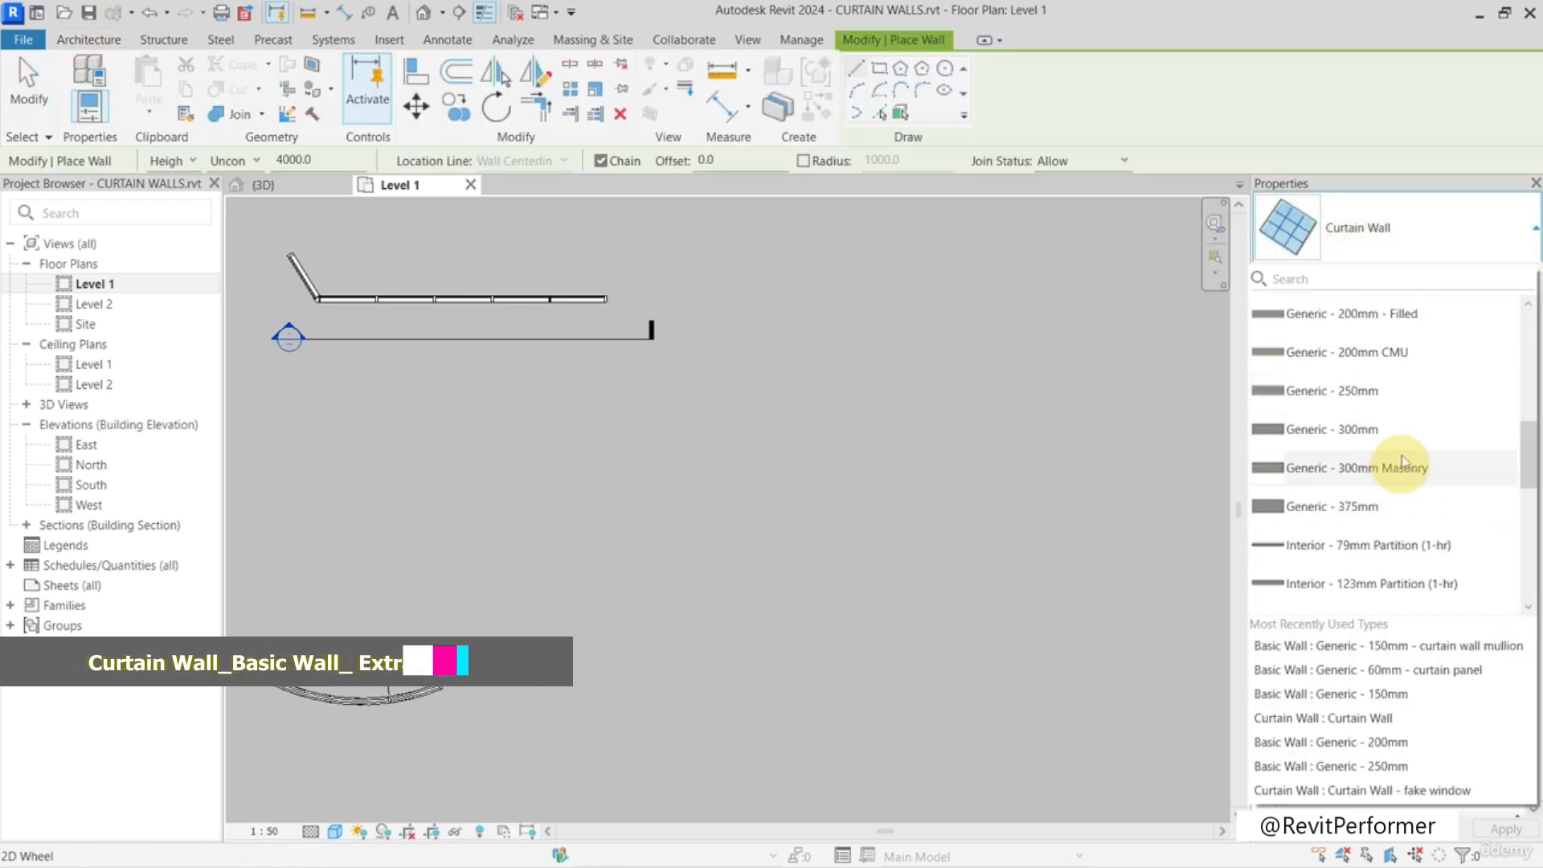
left_click(1367, 429)
left_click(656, 580)
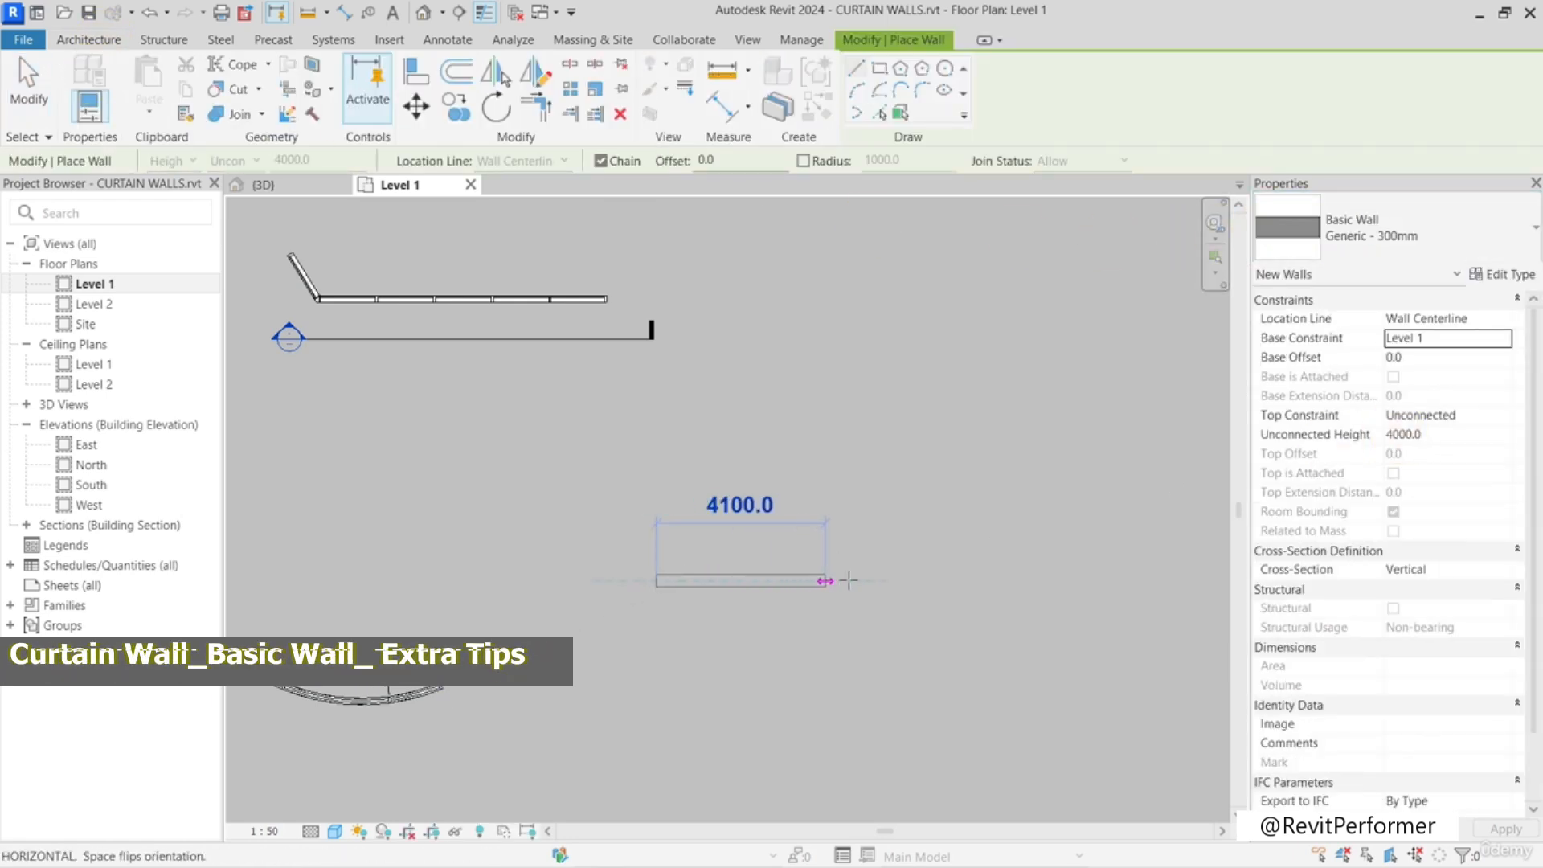
left_click(928, 580)
key("Escape")
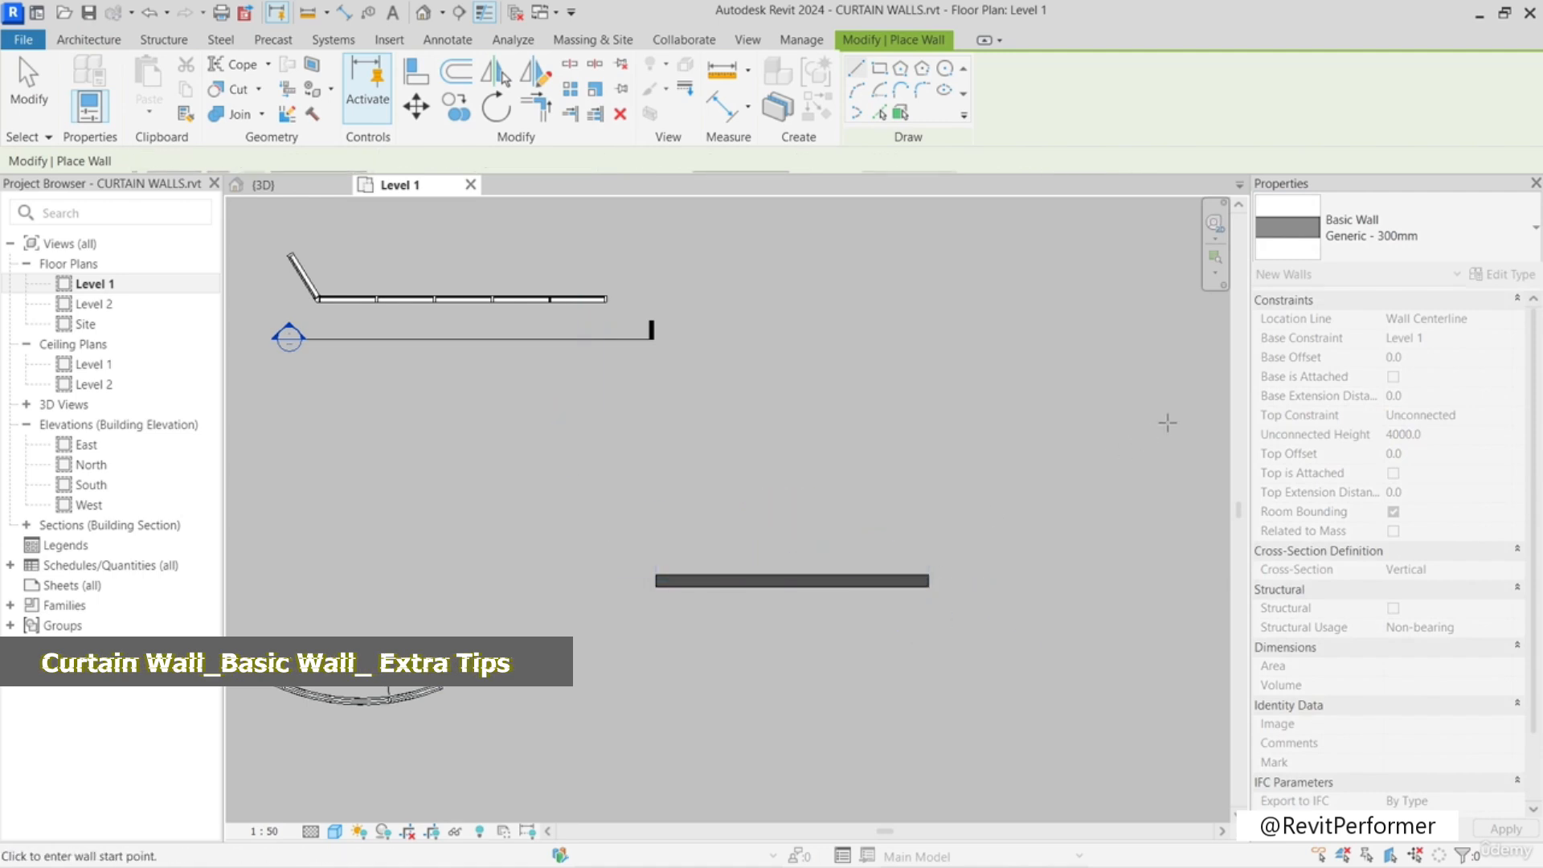
- Draw a Curtain Wall type wall about 3000 long and 4000 high along the centerline of the basic wall on Level 1
left_click(1390, 239)
scroll(1407, 474, "up", 2)
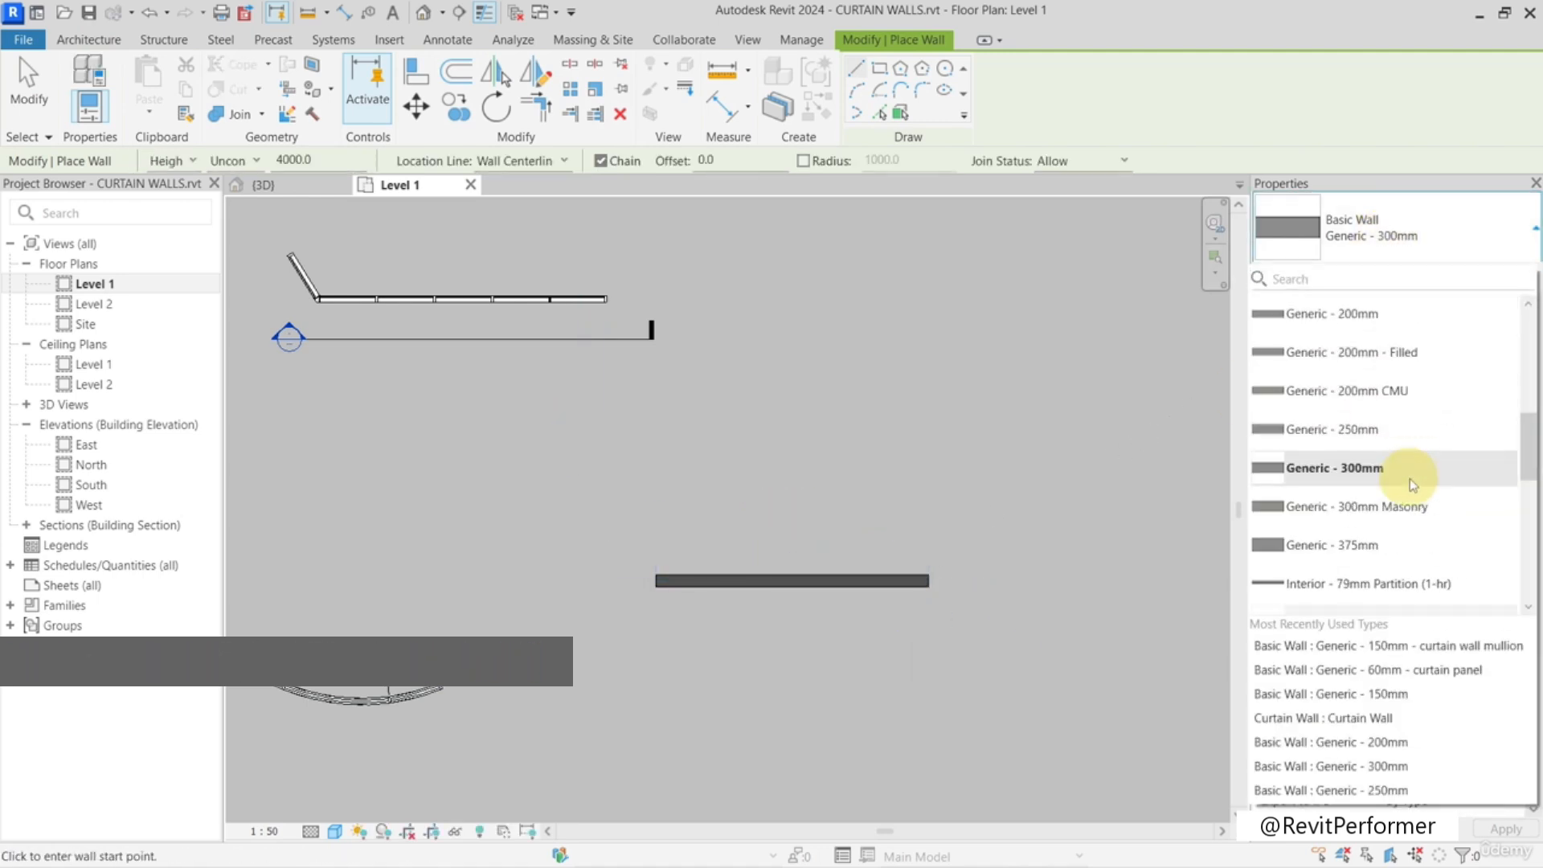
scroll(1407, 475, "down", 5)
left_click(1392, 417)
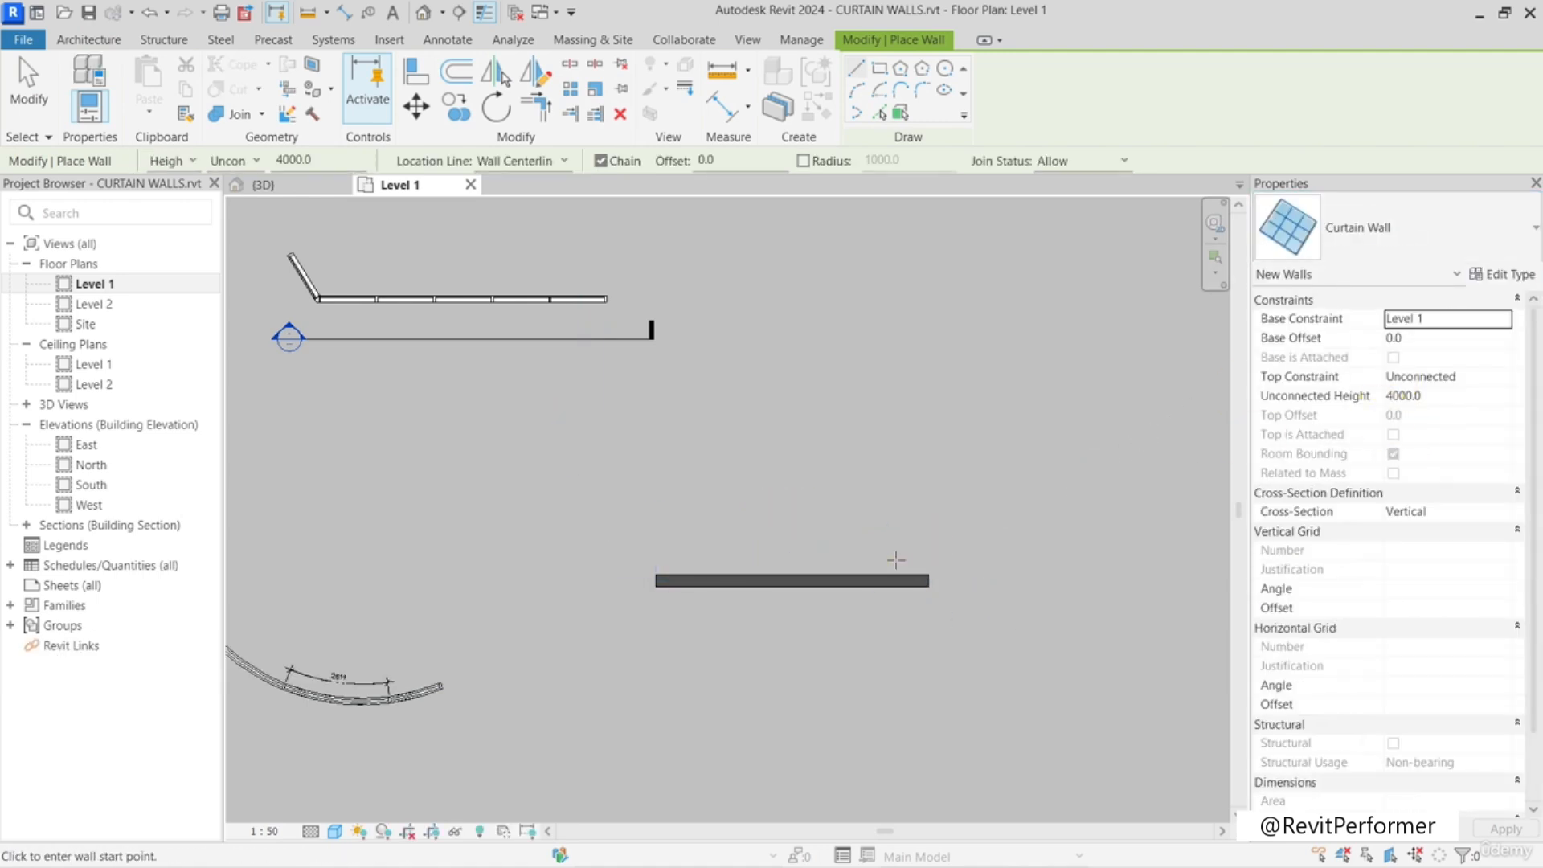
scroll(884, 567, "up", 5)
left_click(620, 599)
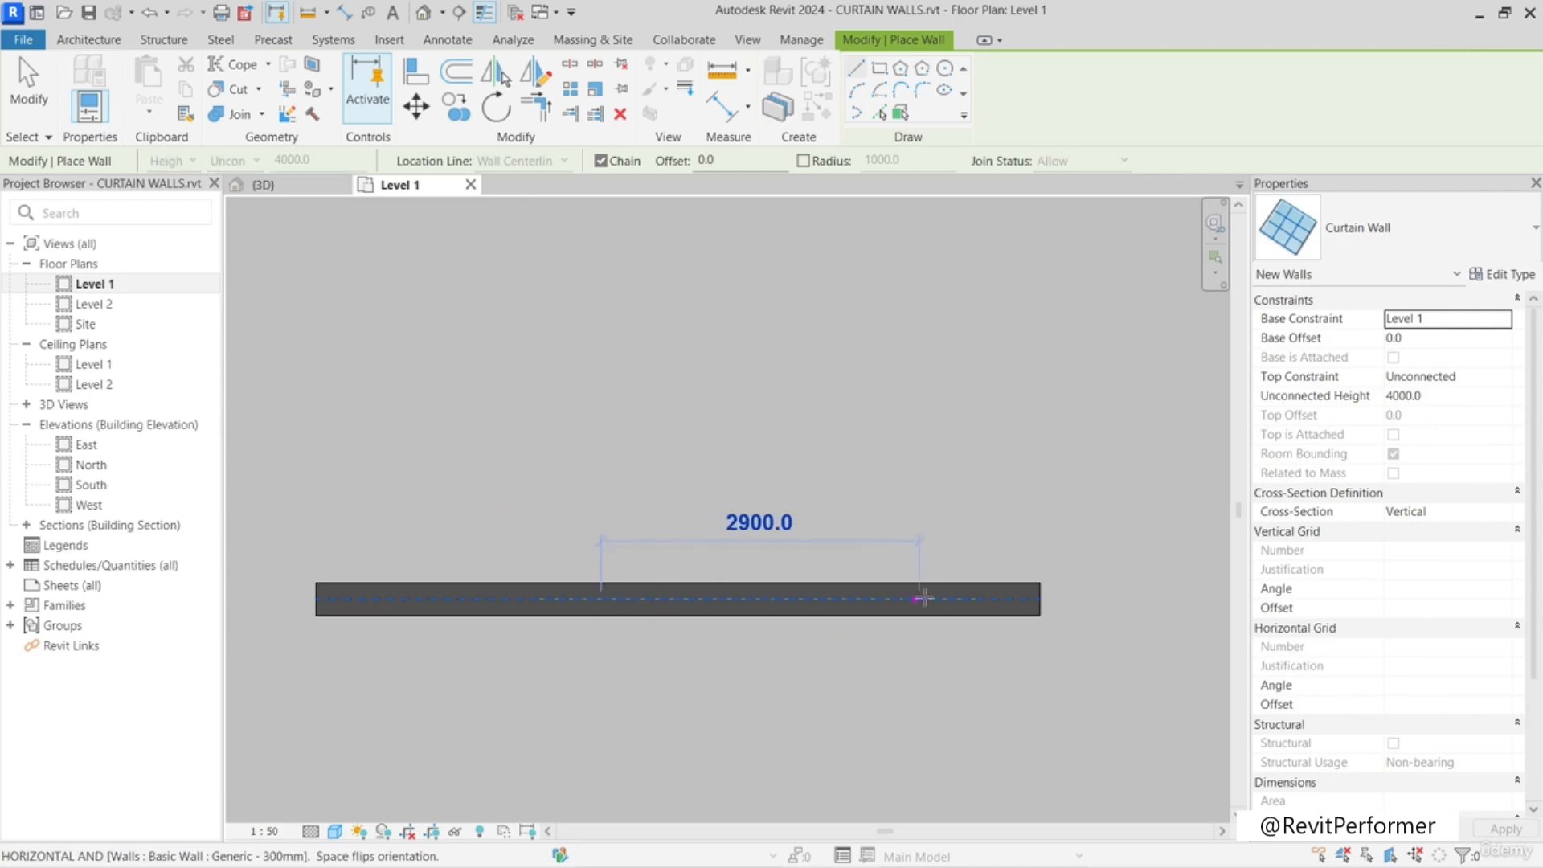
left_click(922, 598)
key("Escape")
key("Escape")
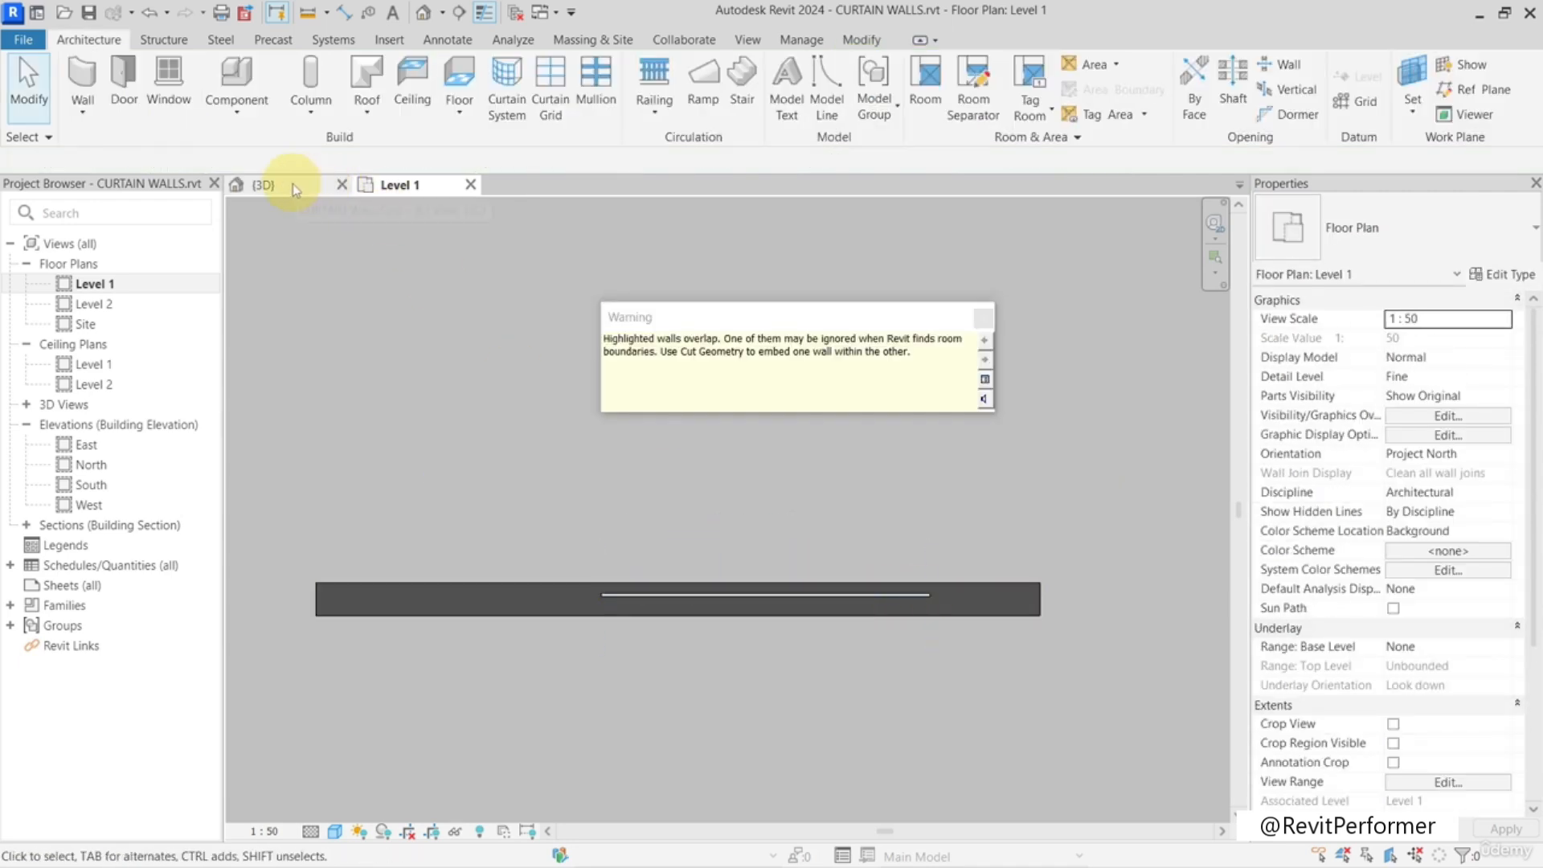
- In the 3D view, dismiss the overlap warning and set the curtain wall's unconnected height to 3000
left_click(295, 187)
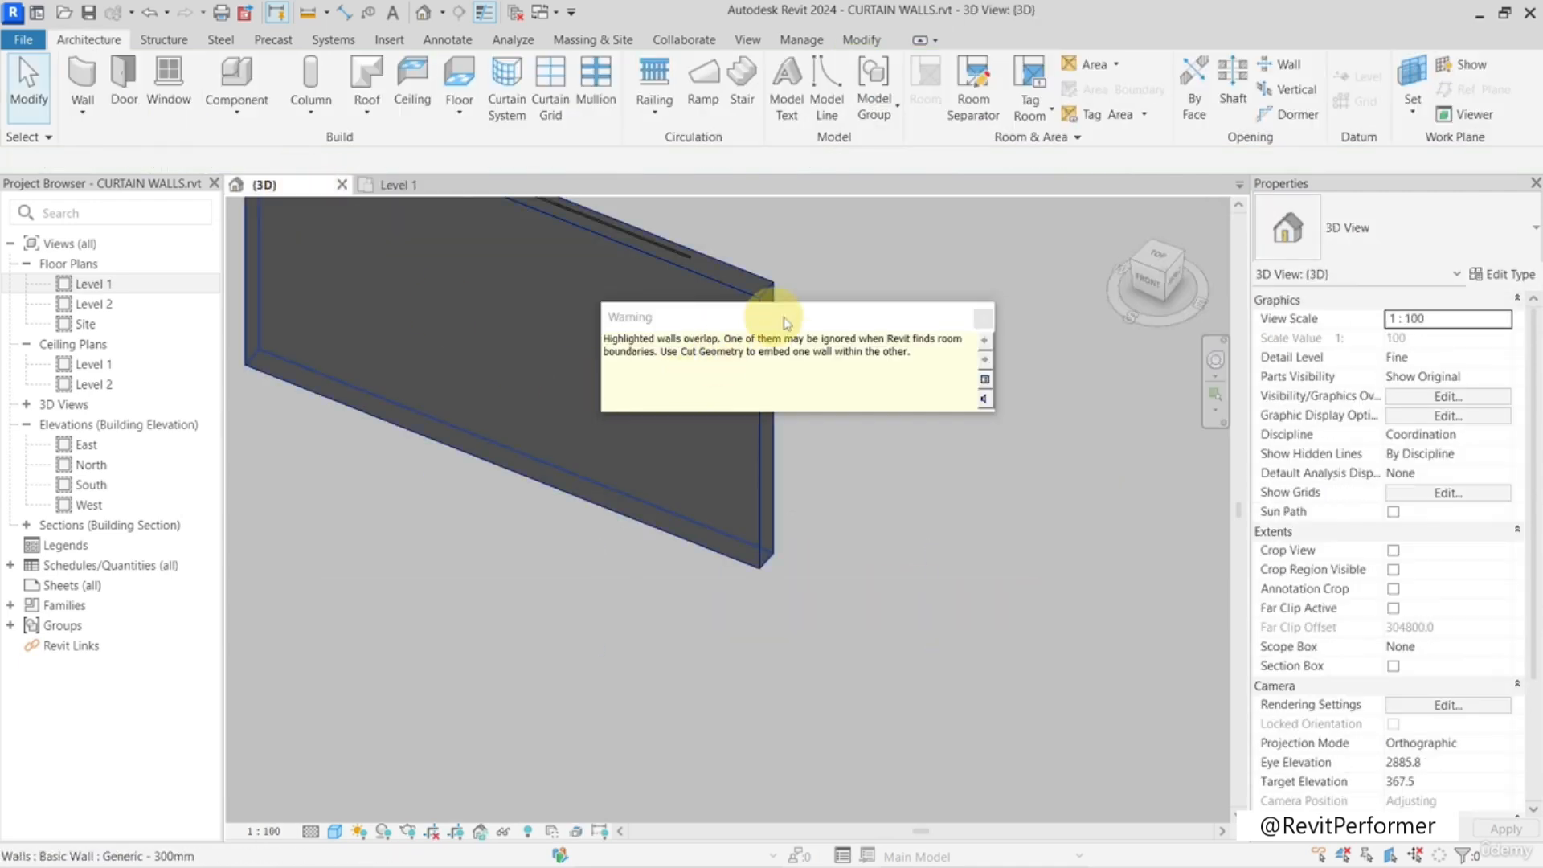
left_click_drag(786, 322, 827, 345)
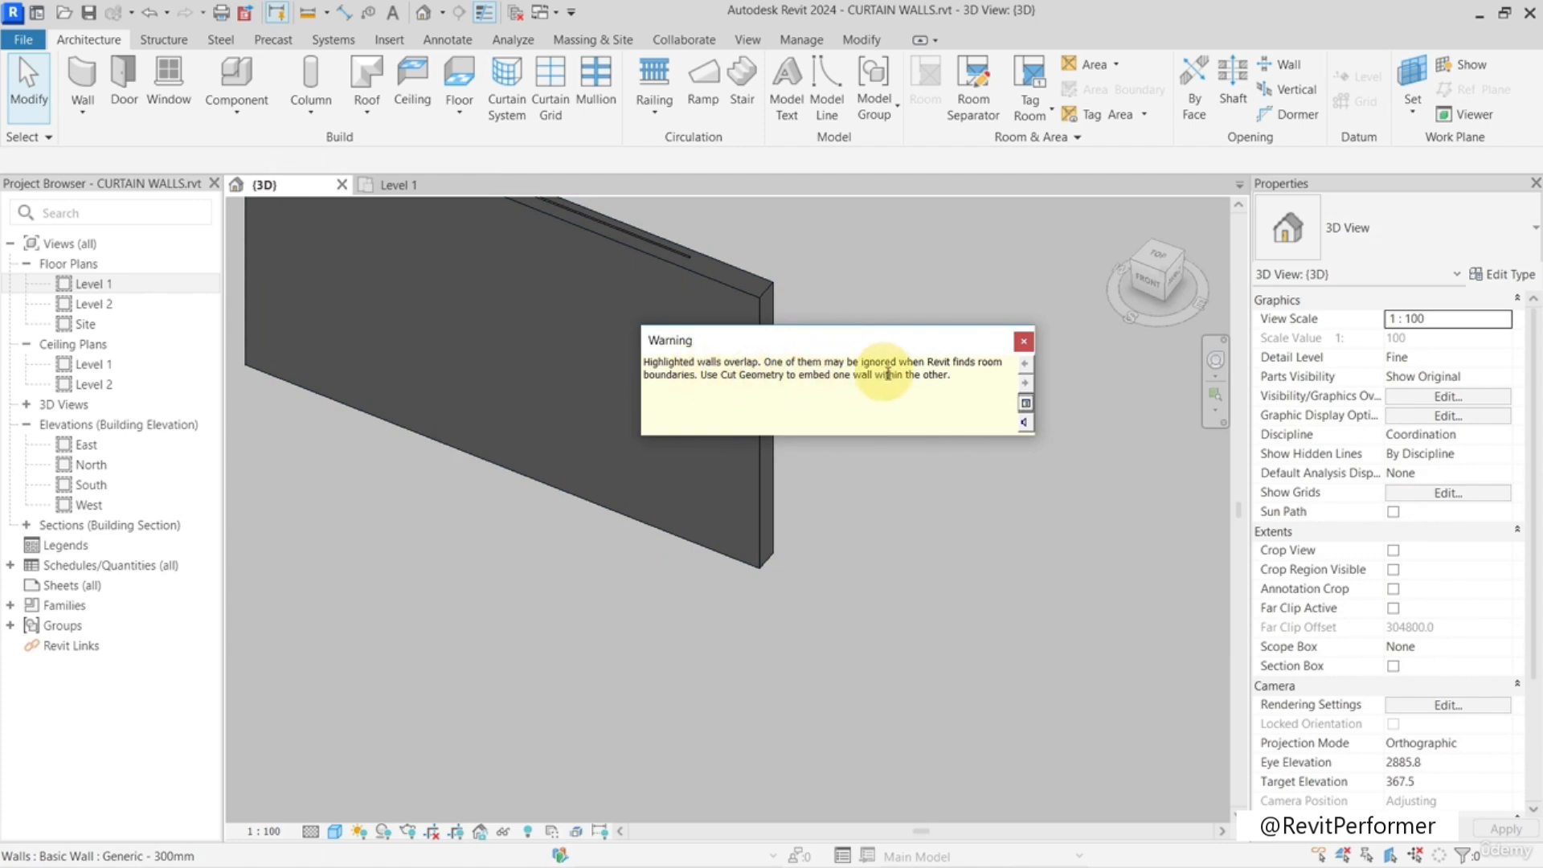
left_click(1024, 342)
middle_click_drag(661, 369, 835, 511)
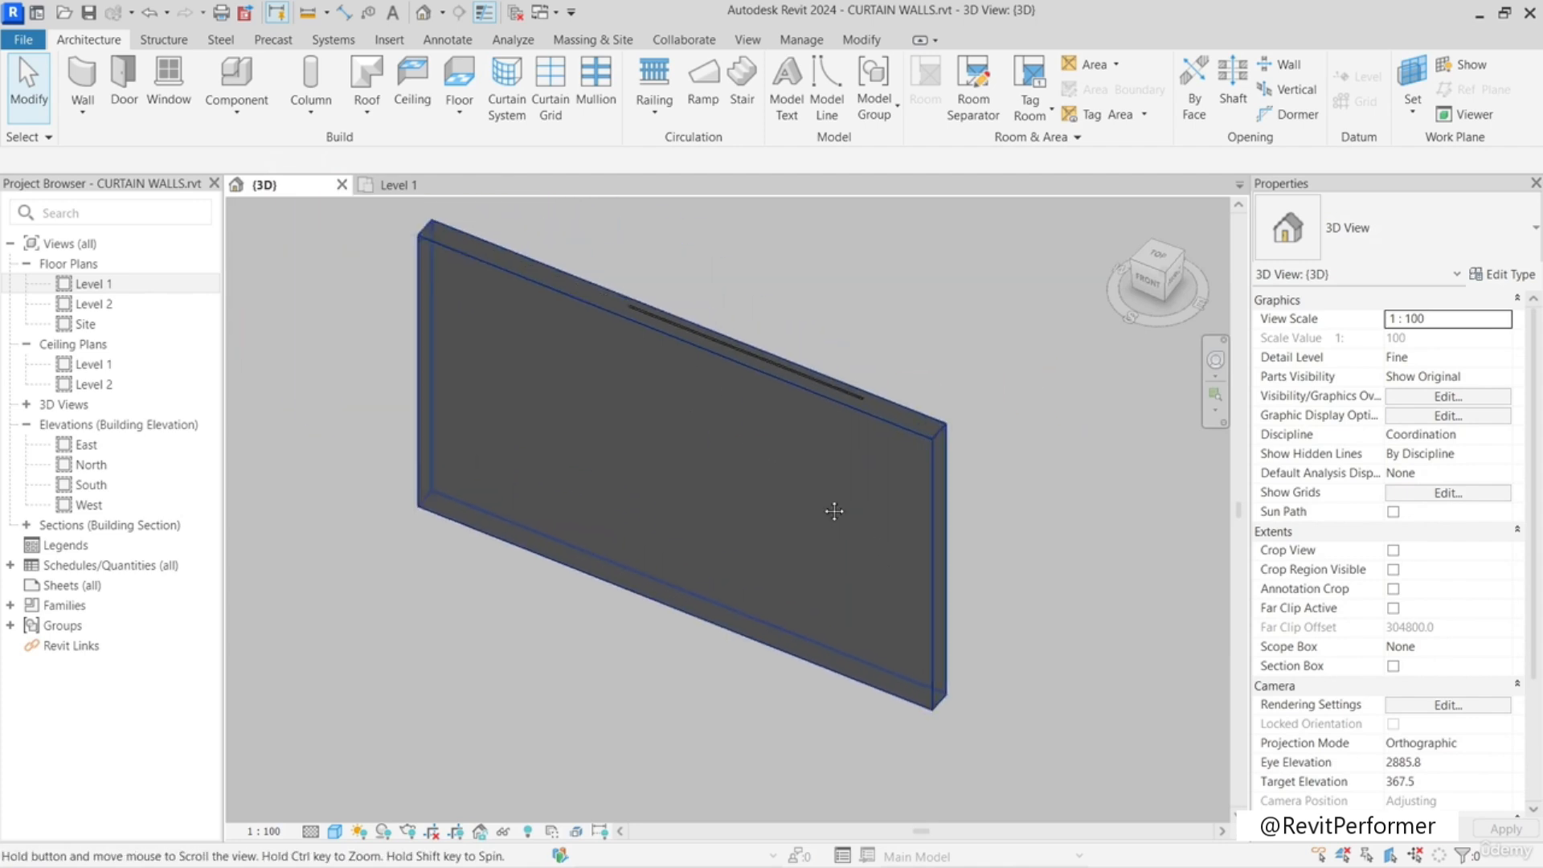
left_click(634, 402)
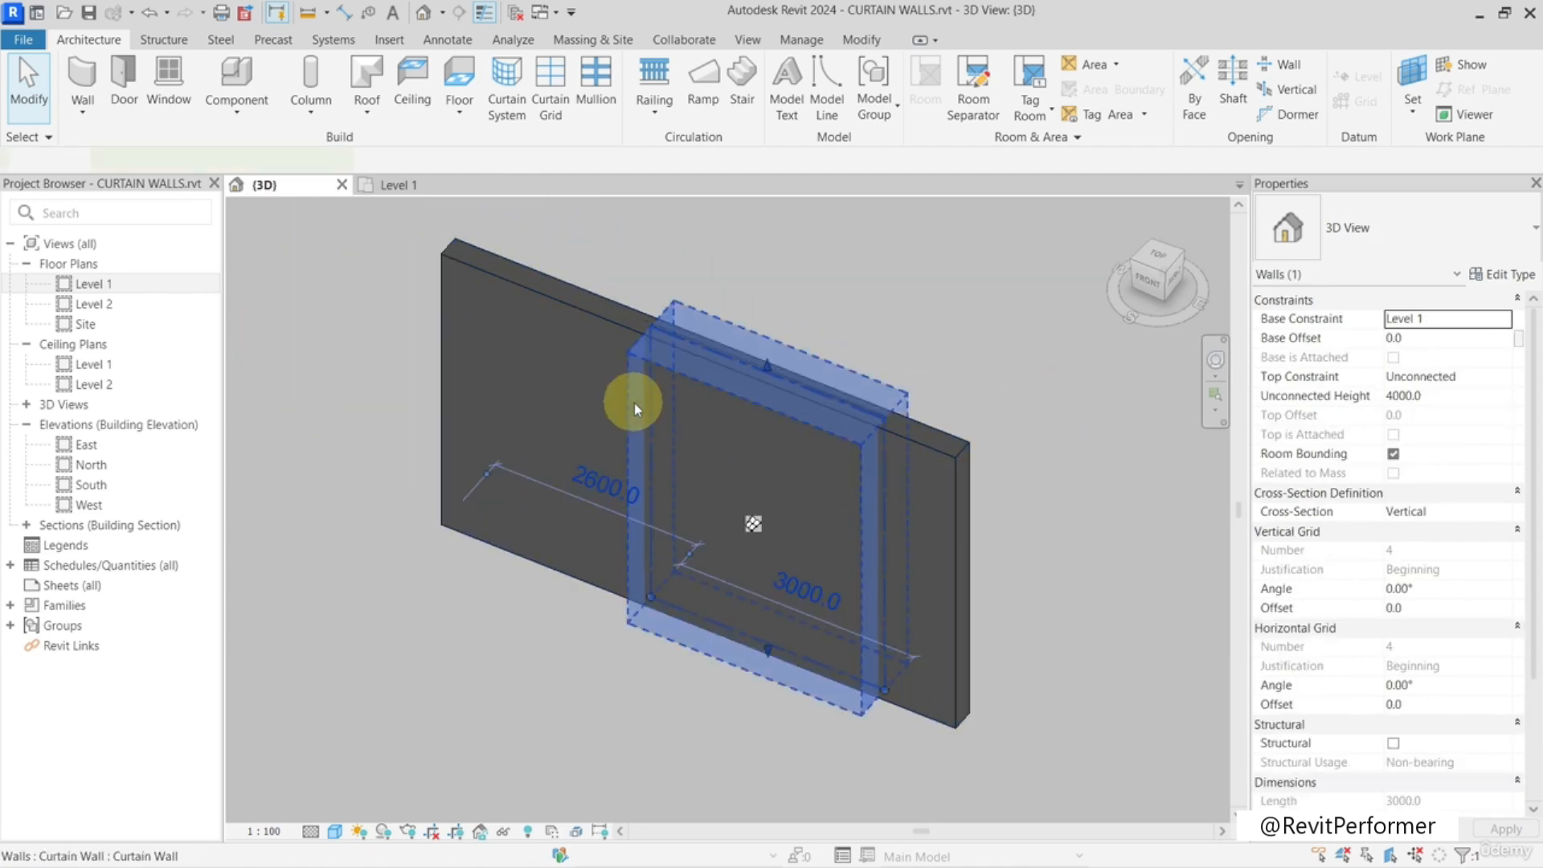
left_click(1456, 395)
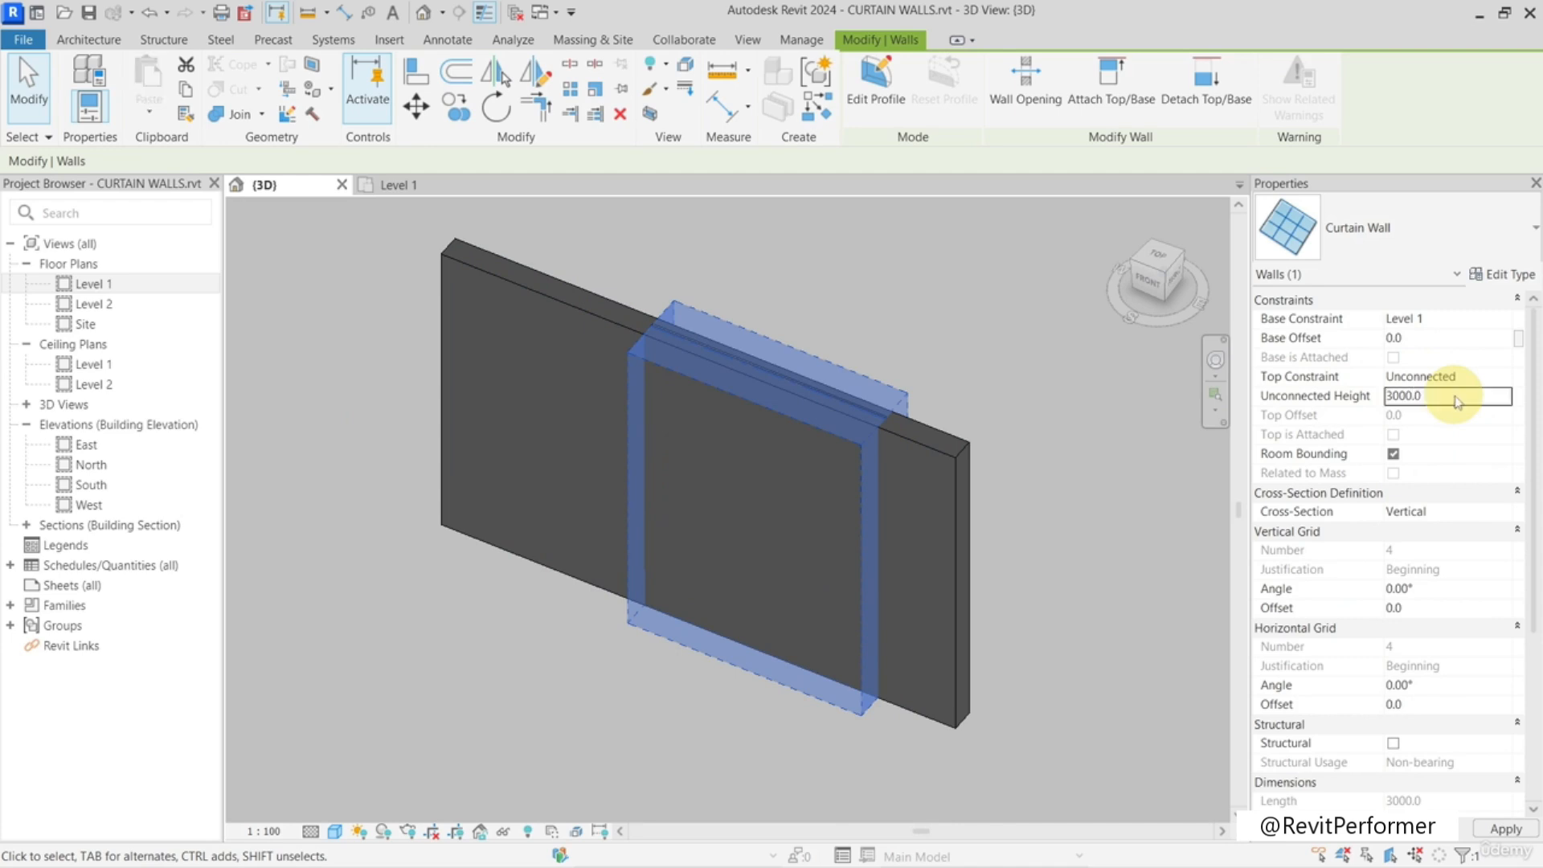
left_click(529, 417)
- Cut the Generic - 300mm basic wall with the overlapping curtain wall using Cut Geometry
middle_click_drag(660, 518, 660, 518)
middle_click_drag(804, 494, 854, 344, "shift")
left_click(851, 338)
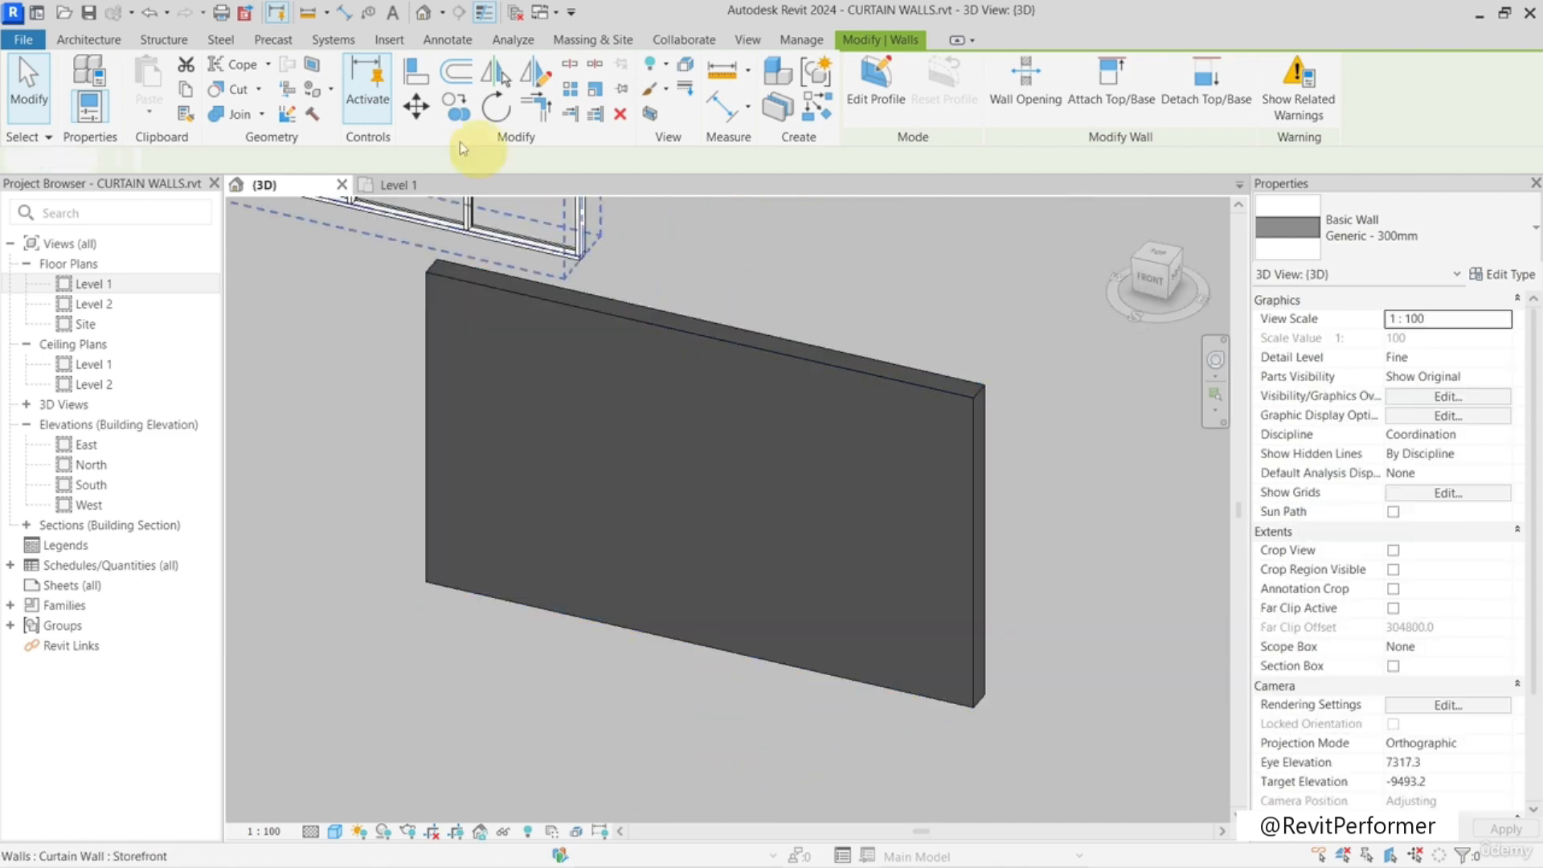
left_click(862, 39)
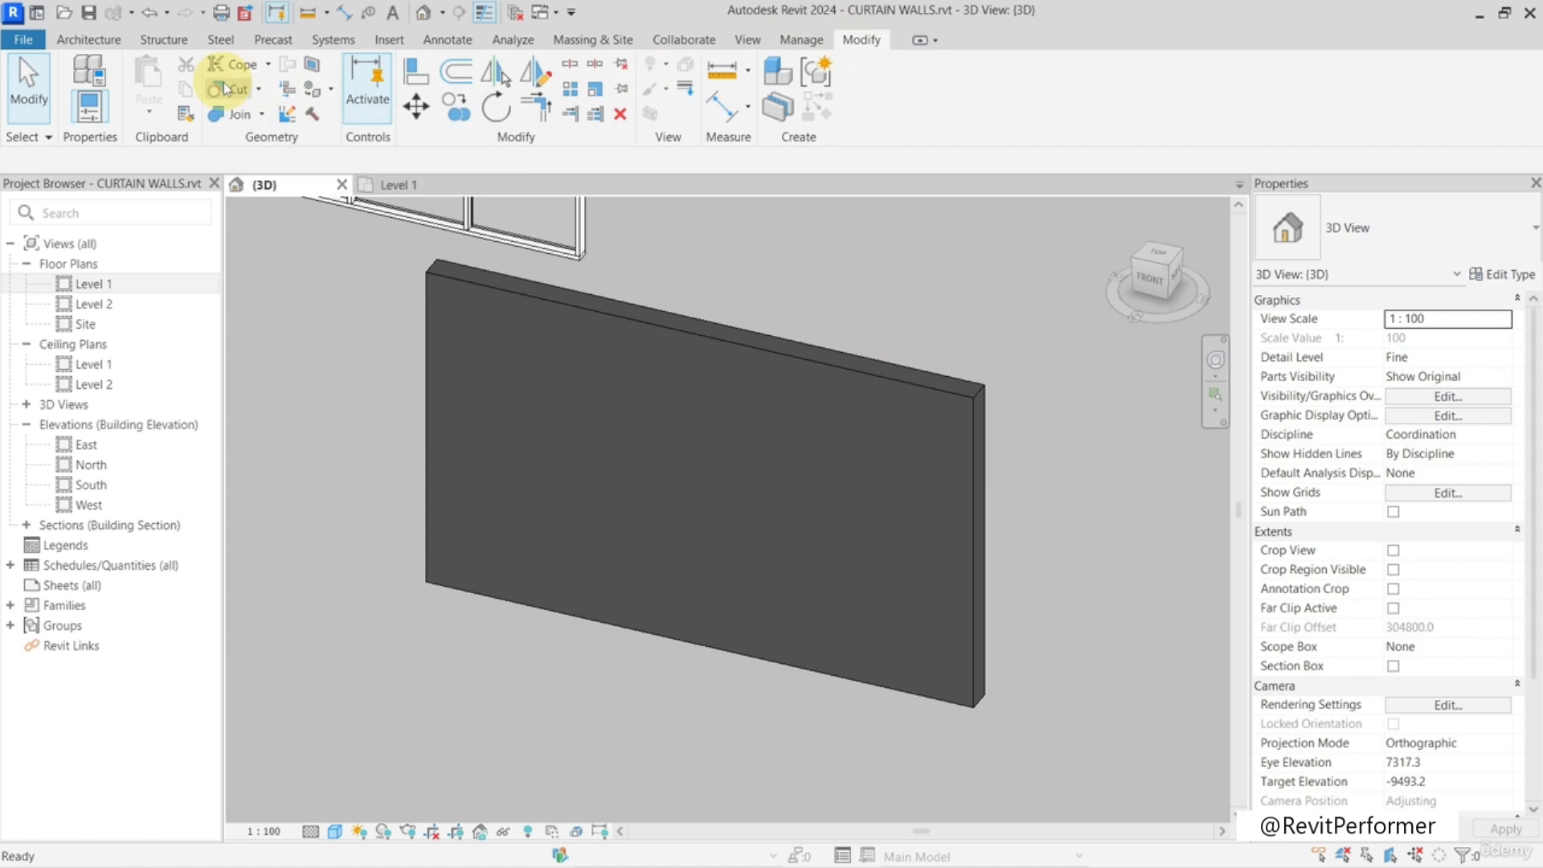
left_click(226, 89)
left_click(475, 327)
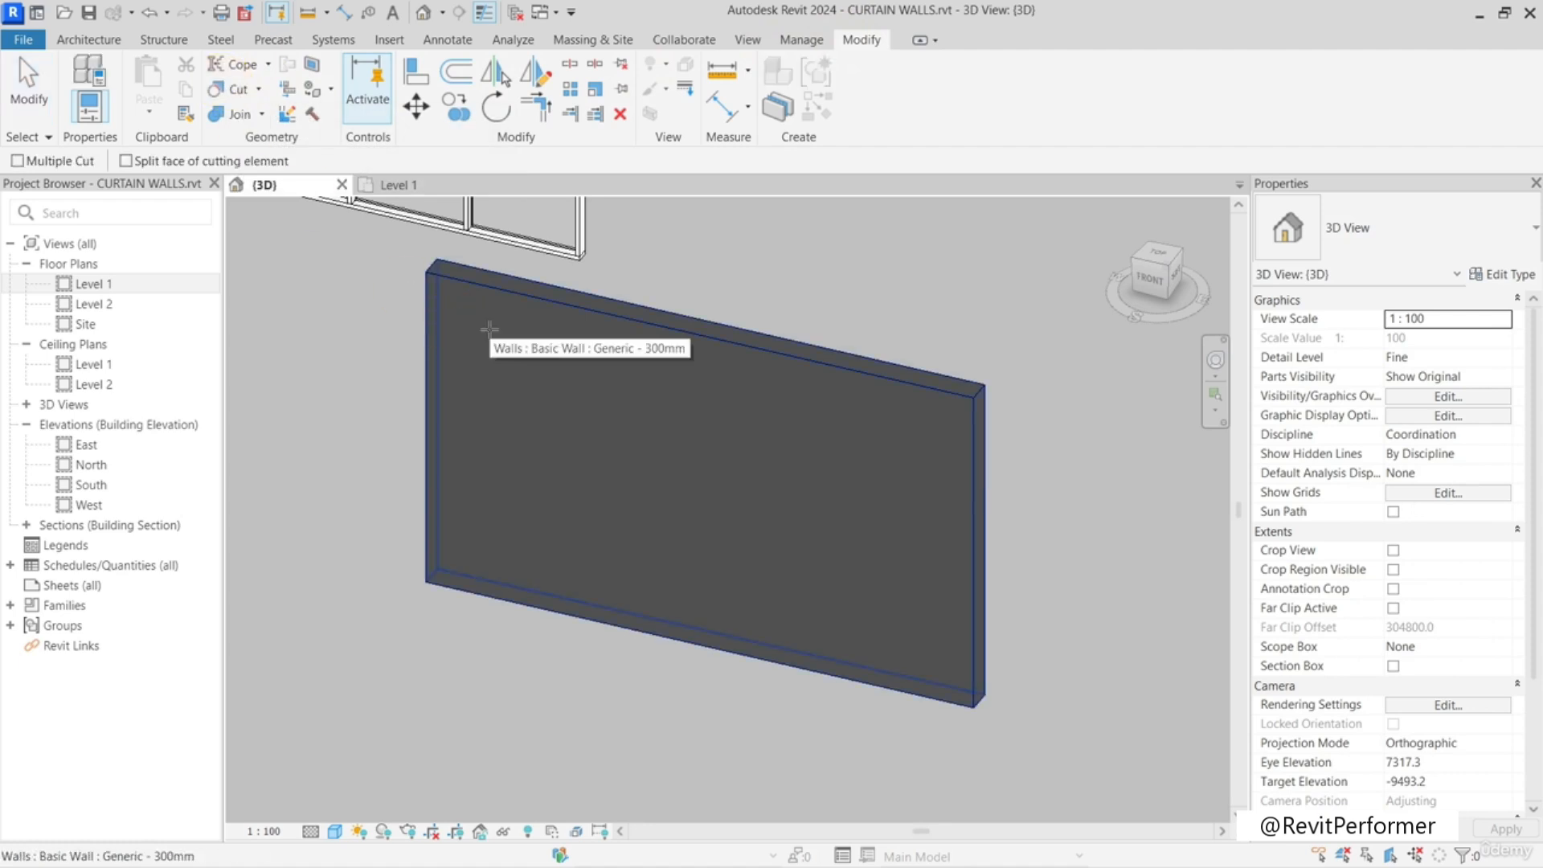
left_click(489, 329)
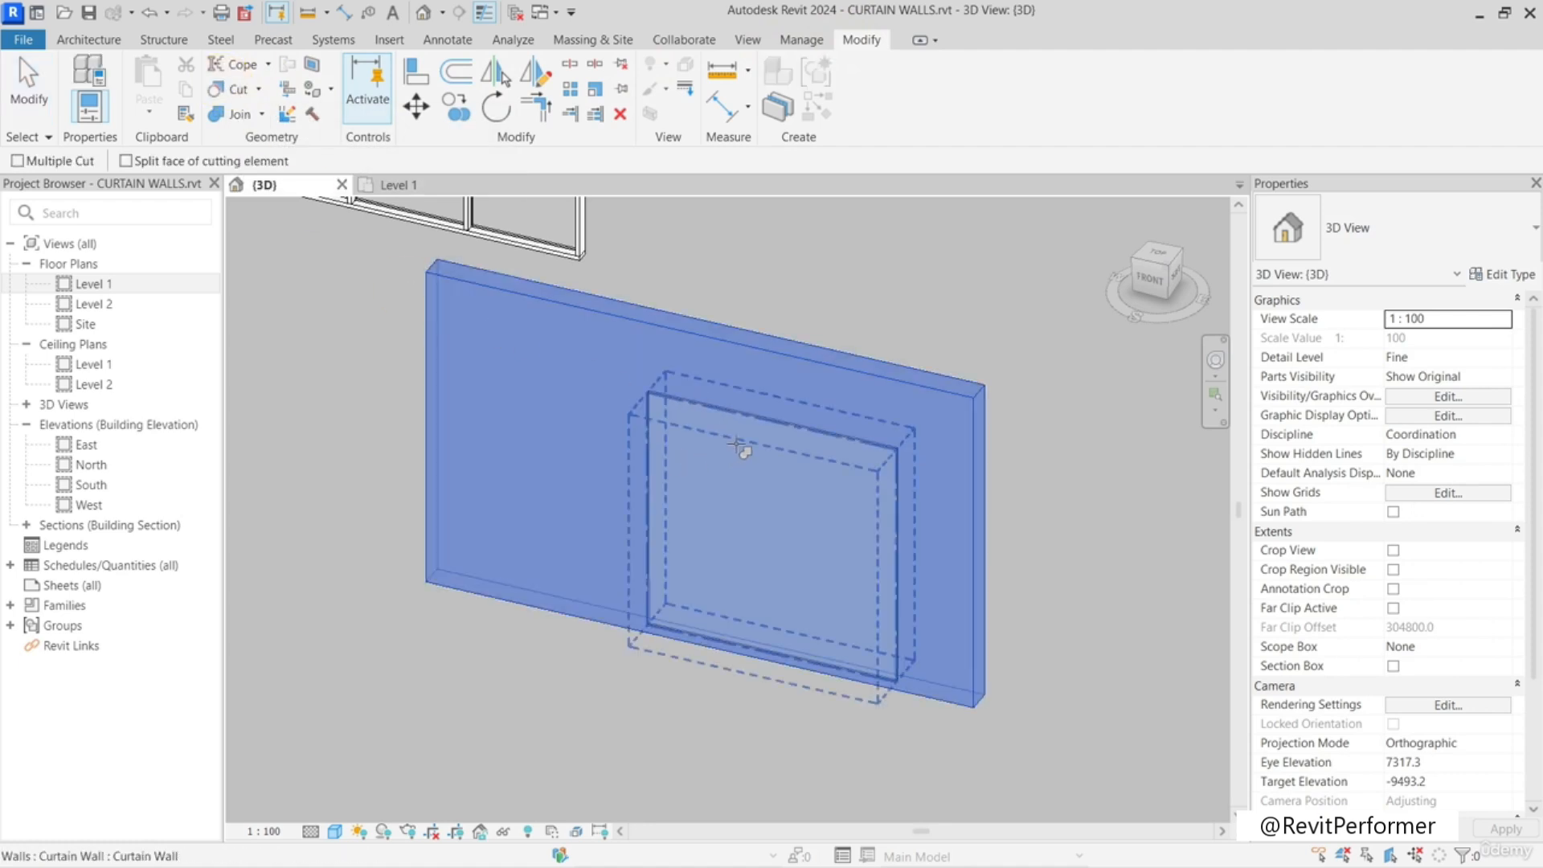
left_click(731, 449)
middle_click_drag(880, 589, 896, 509, "shift")
key("Escape")
- Stretch the basic wall's end beyond the curtain wall to a straight horizontal length of 7500 in the Level 1 plan
left_click(896, 499)
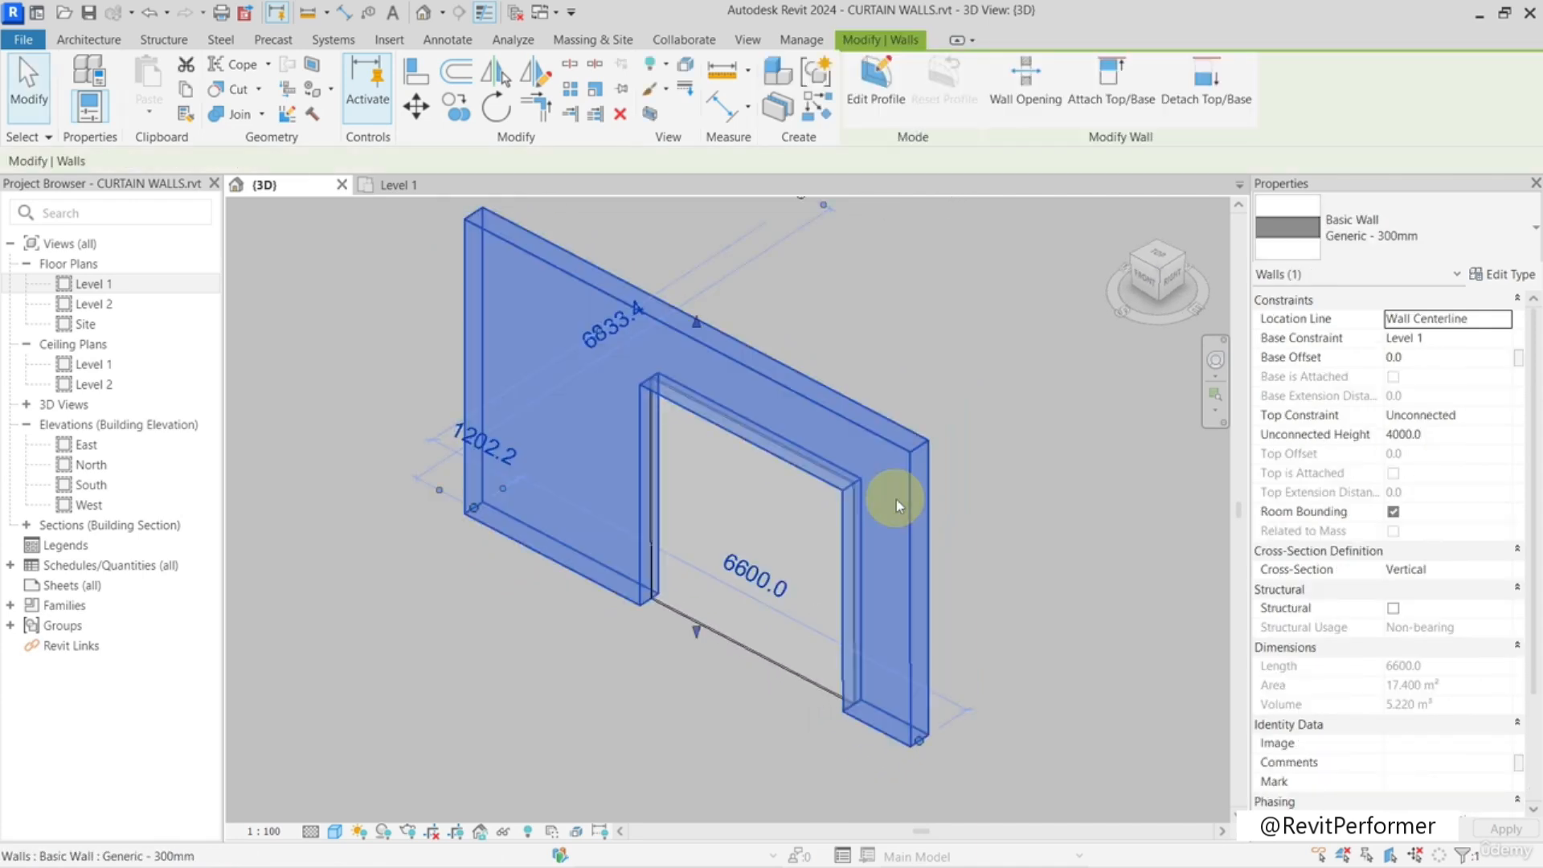
left_click(704, 510)
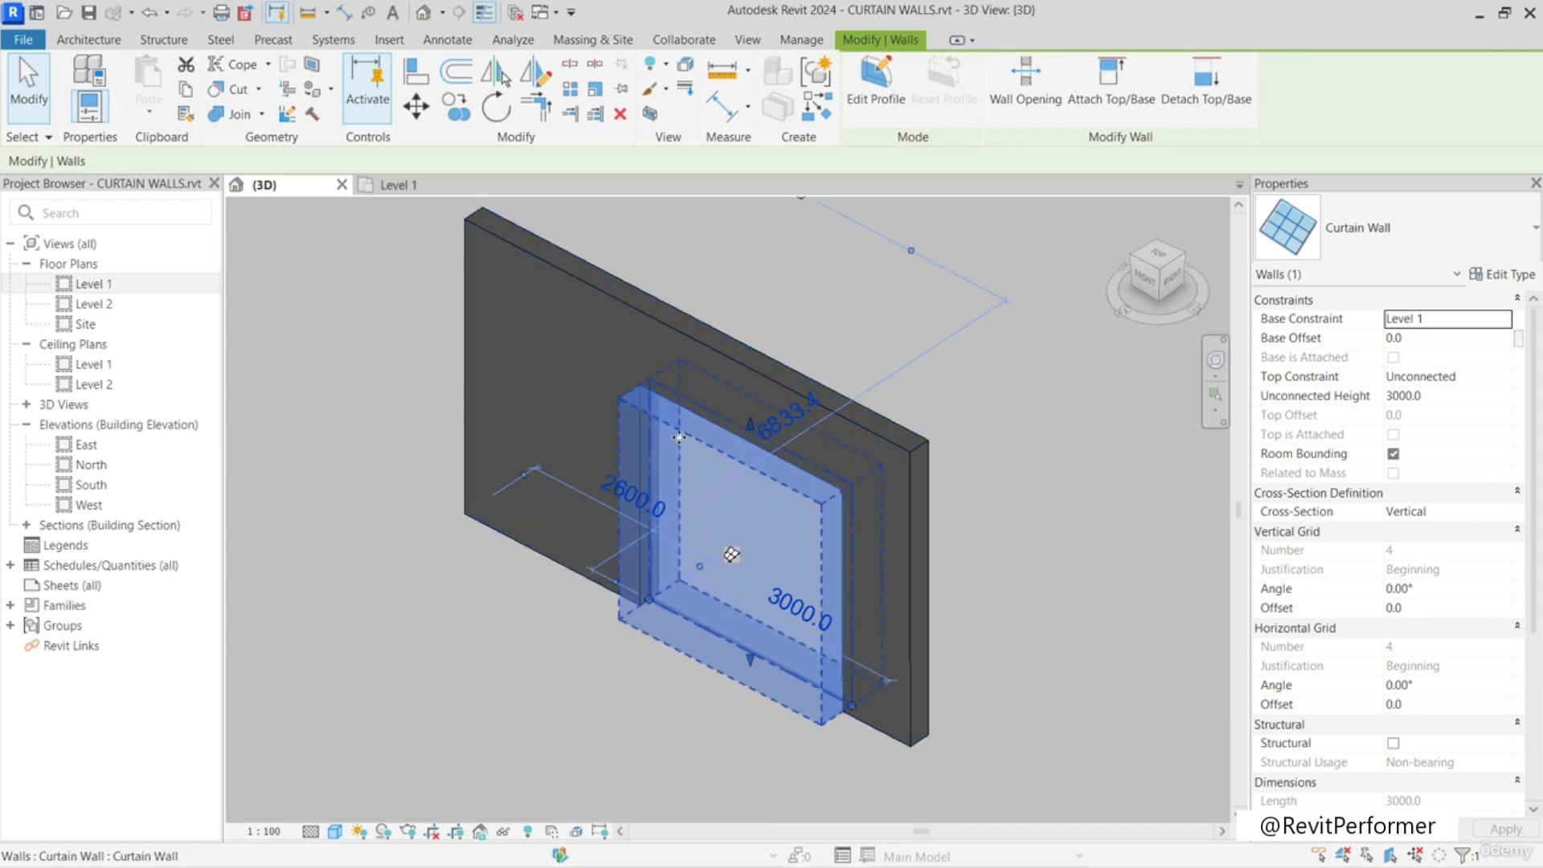
left_click(595, 370)
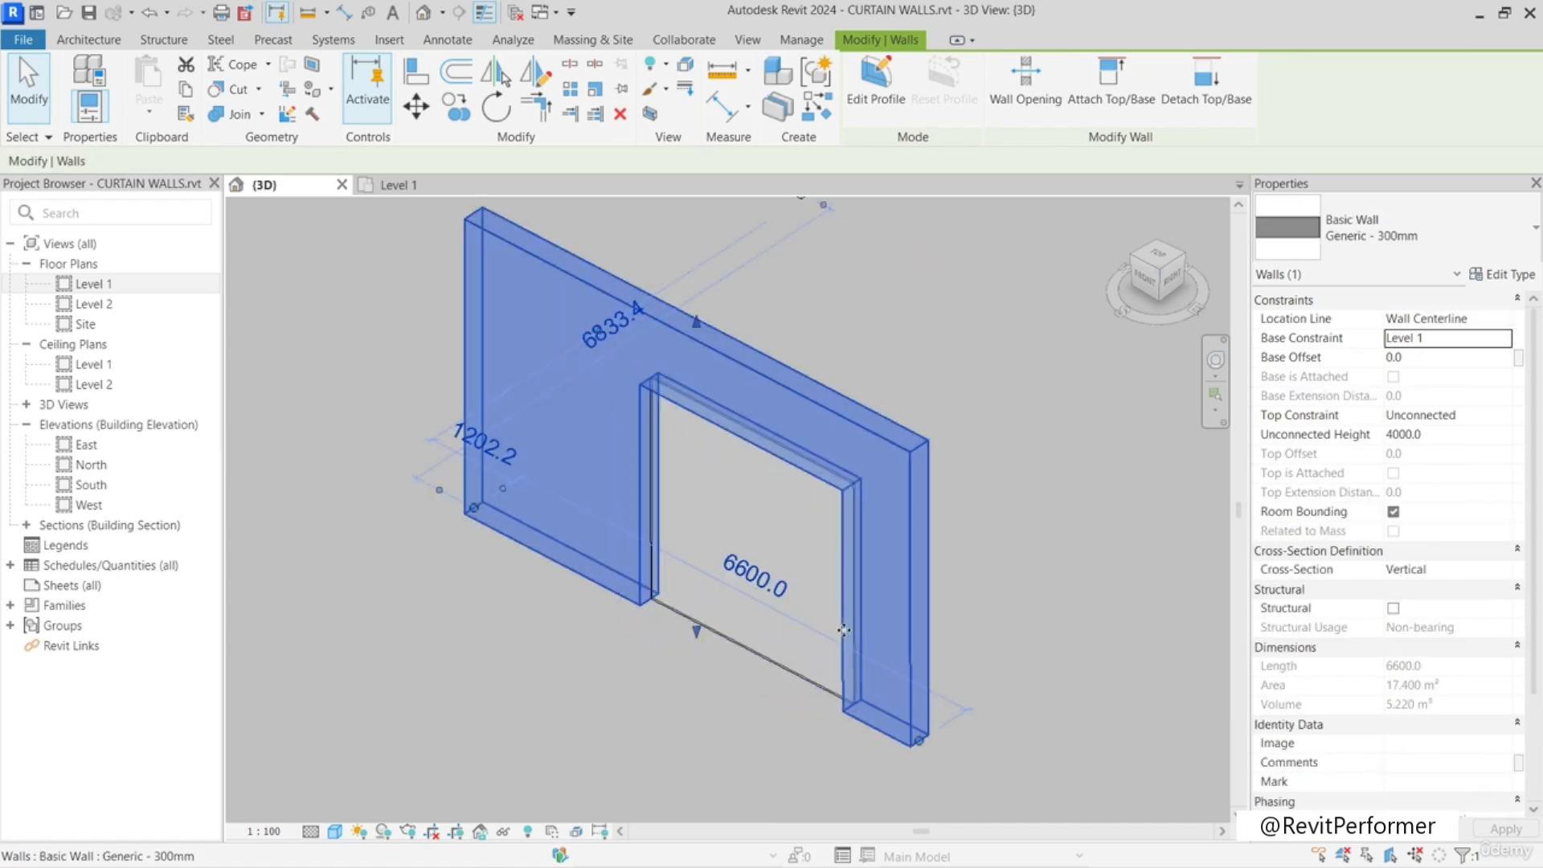
left_click_drag(920, 739, 768, 783)
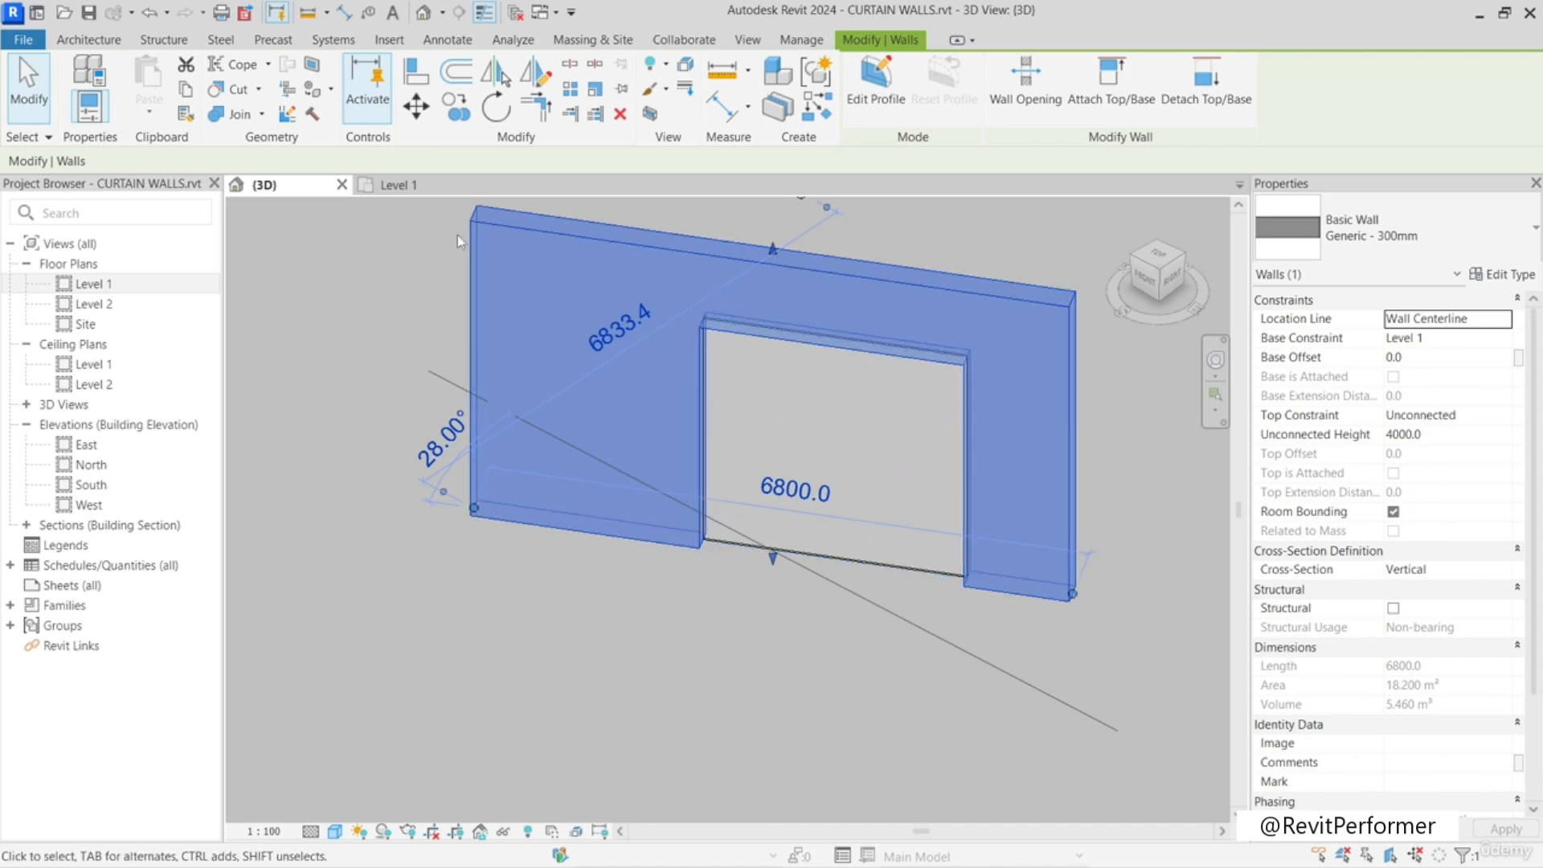
left_click(406, 185)
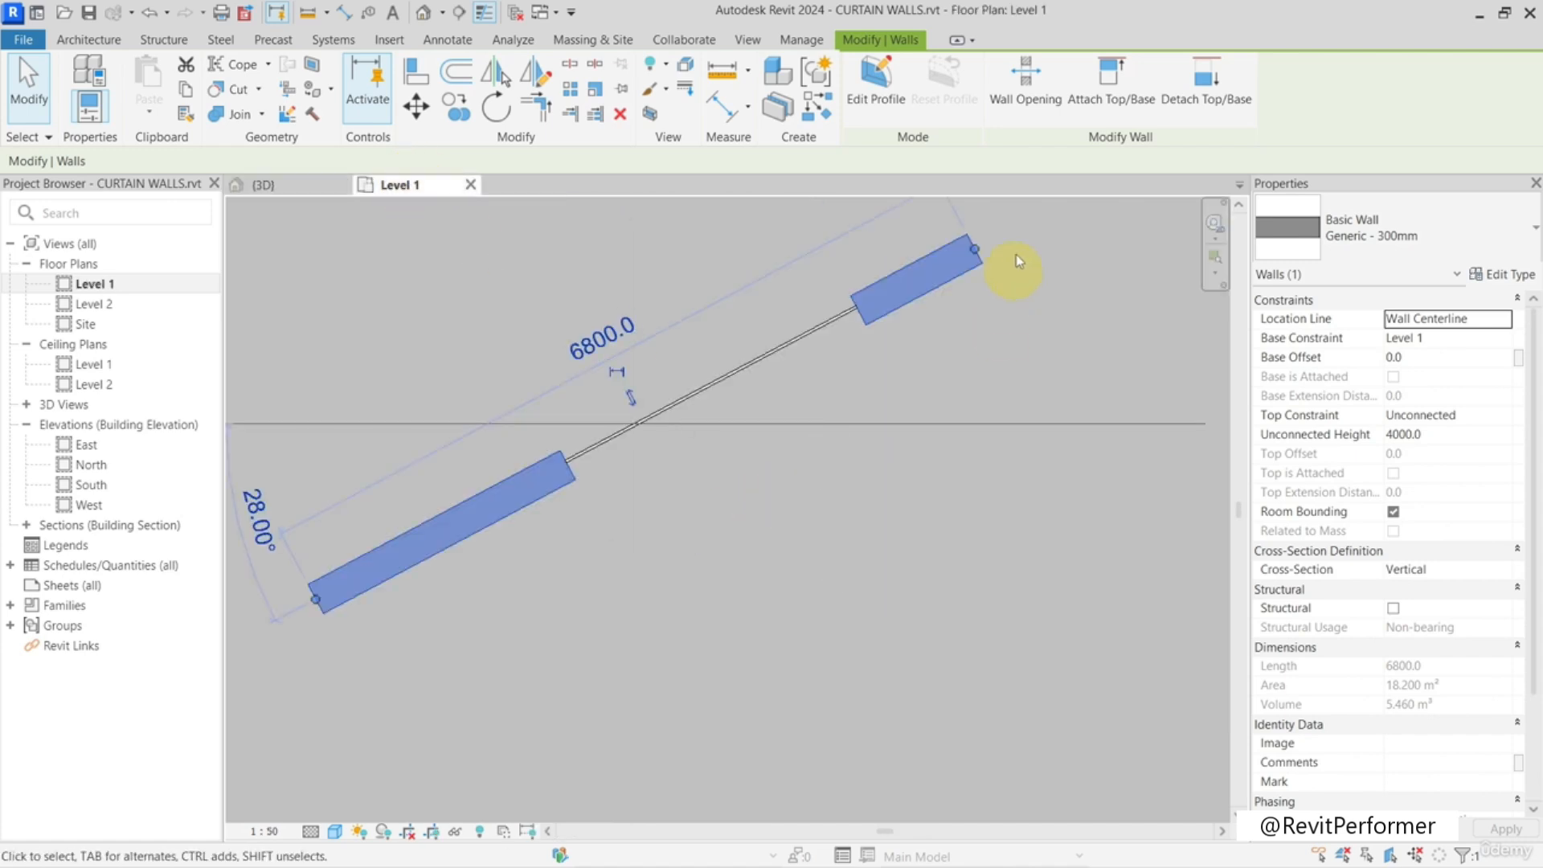
left_click_drag(975, 250, 1138, 599)
left_click(284, 185)
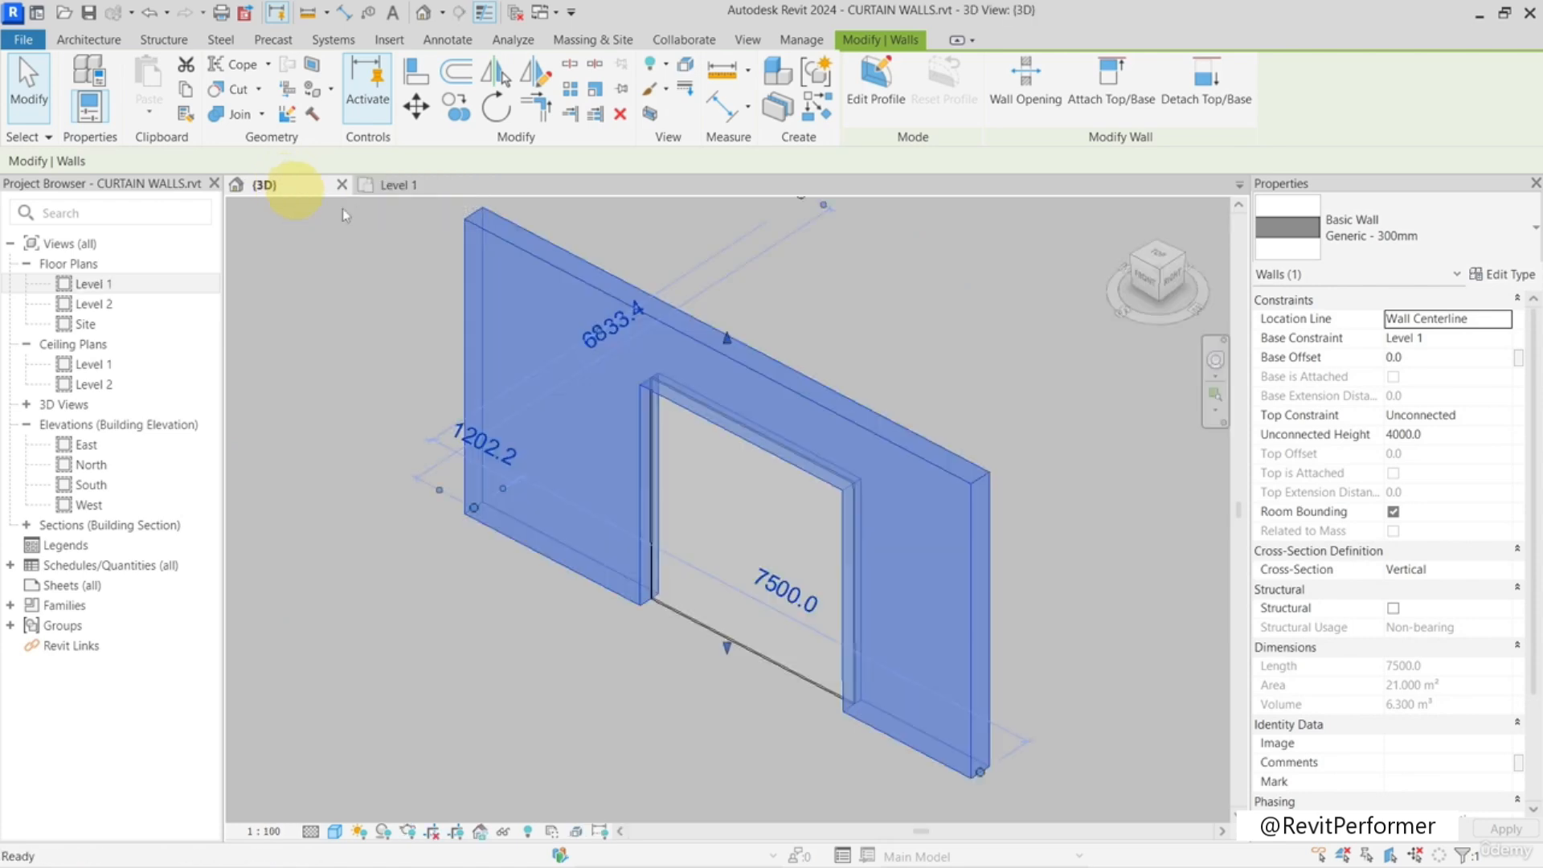
- Uncut the curtain wall from the basic wall with Uncut Geometry and dismiss the overlap warning
left_click(258, 90)
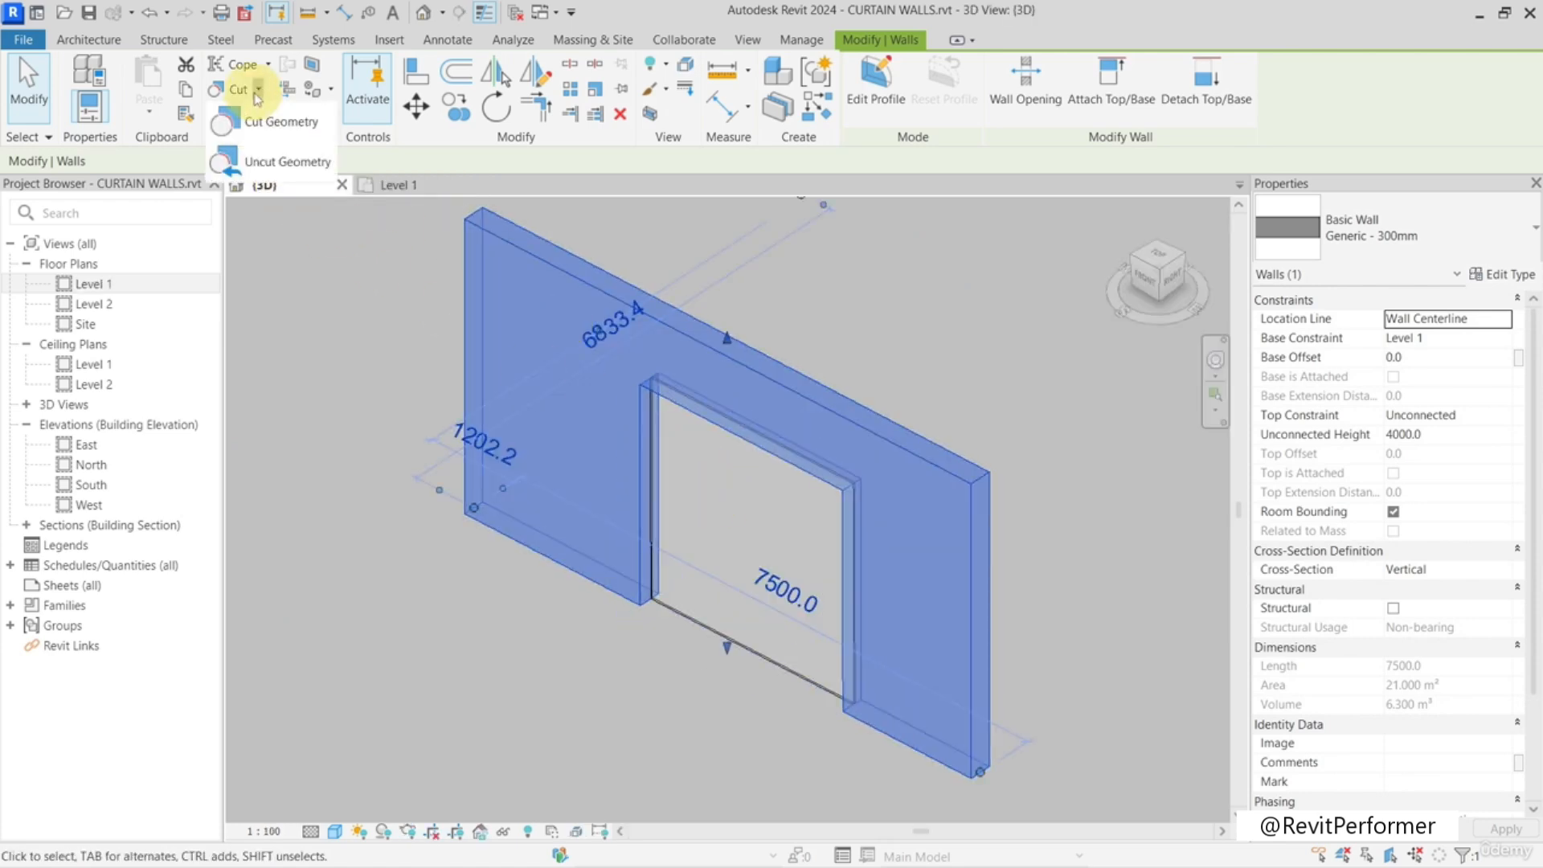
left_click(241, 149)
left_click(606, 394)
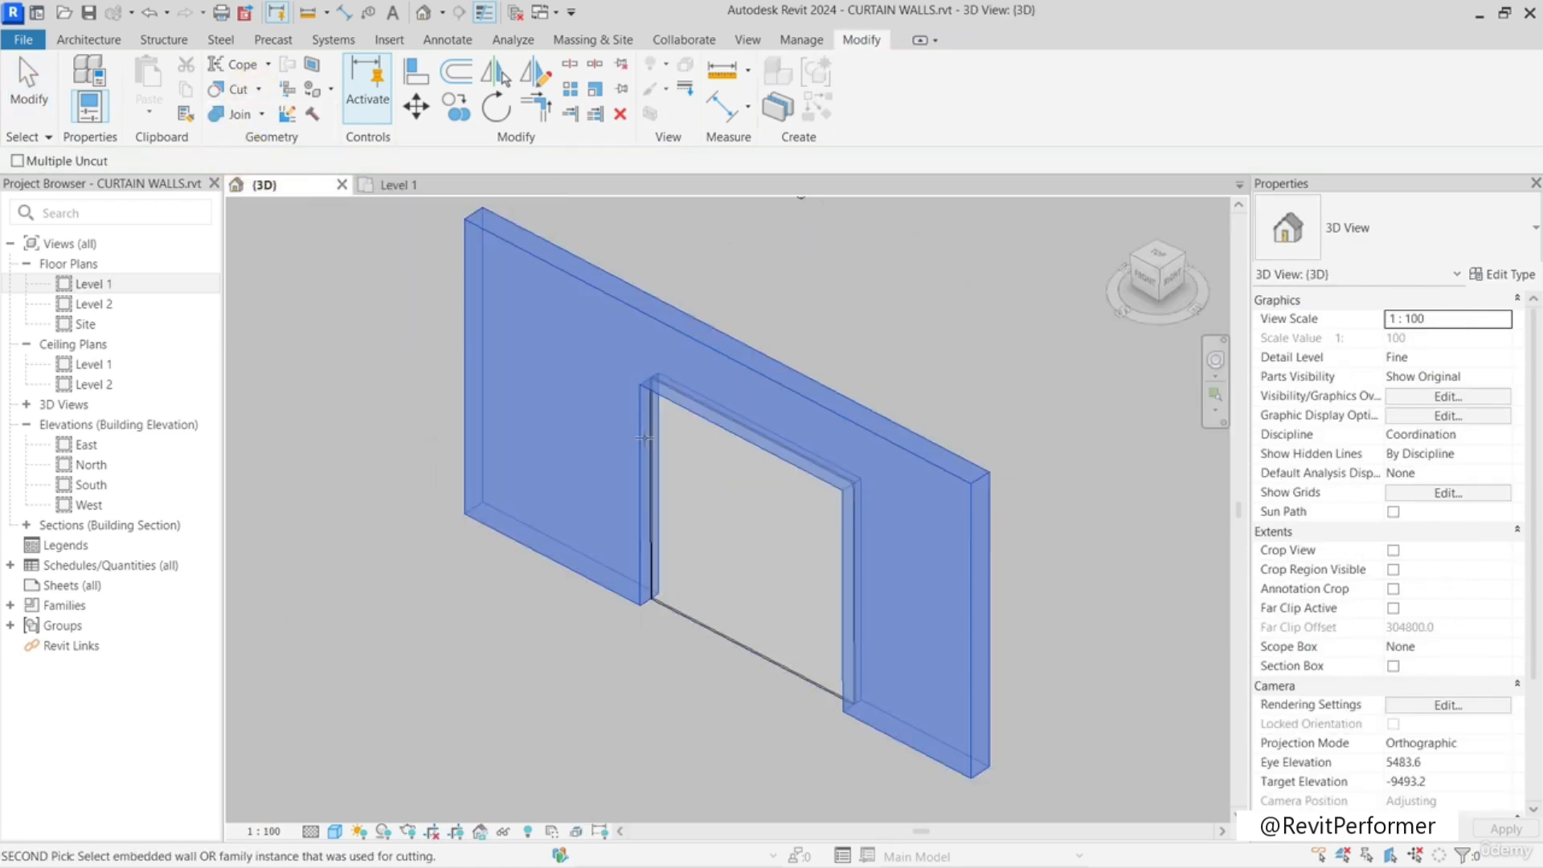
left_click(717, 508)
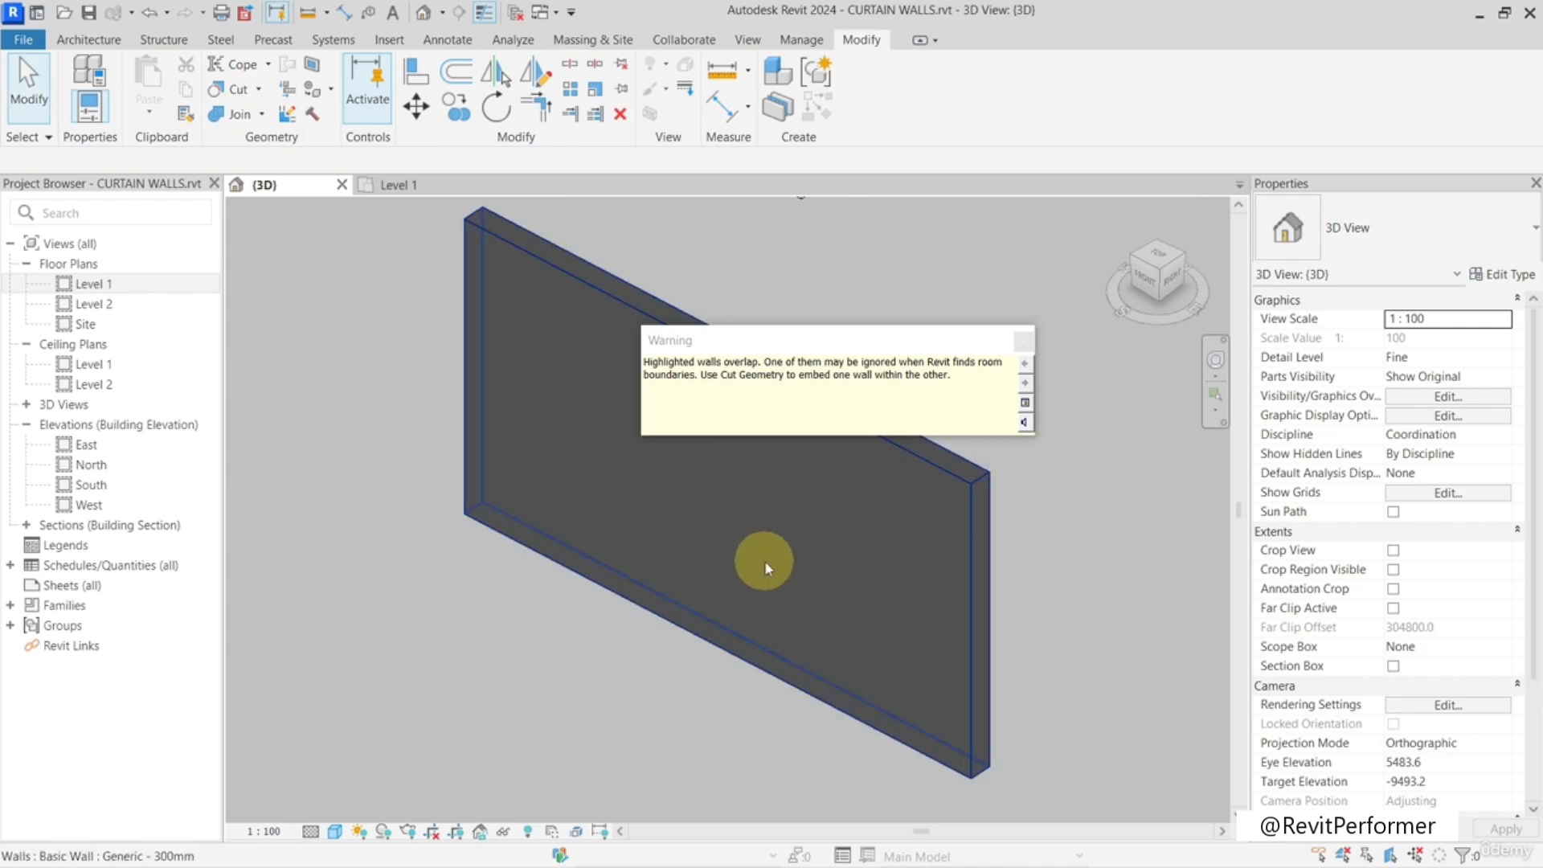
left_click(1031, 343)
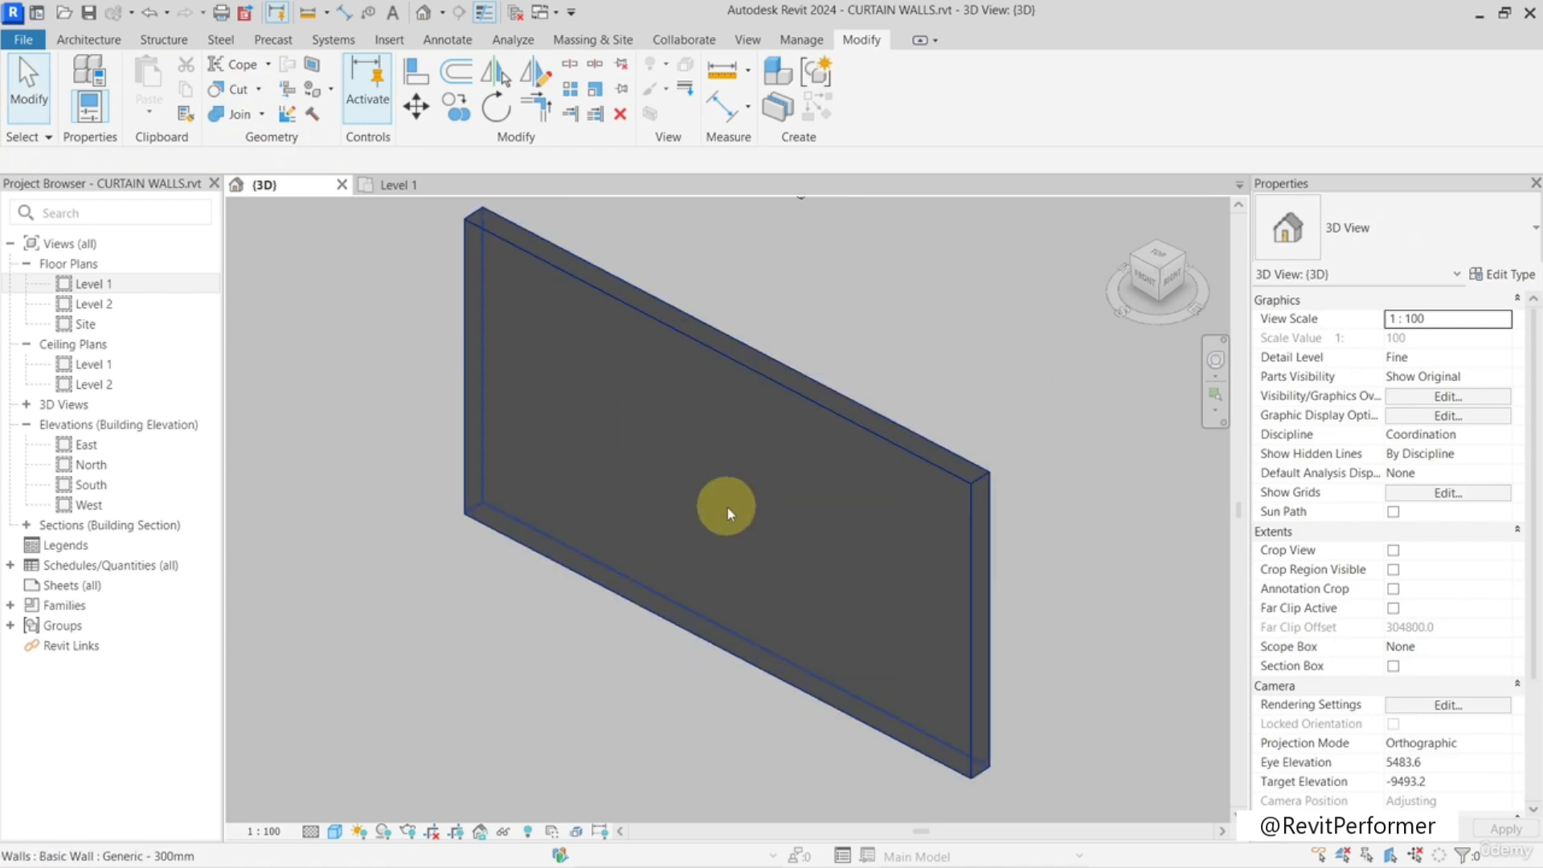
- Enable Automatically Embed in the type properties of the curtain wall inside the basic wall
left_click(760, 466)
middle_click_drag(761, 467, 655, 534, "shift")
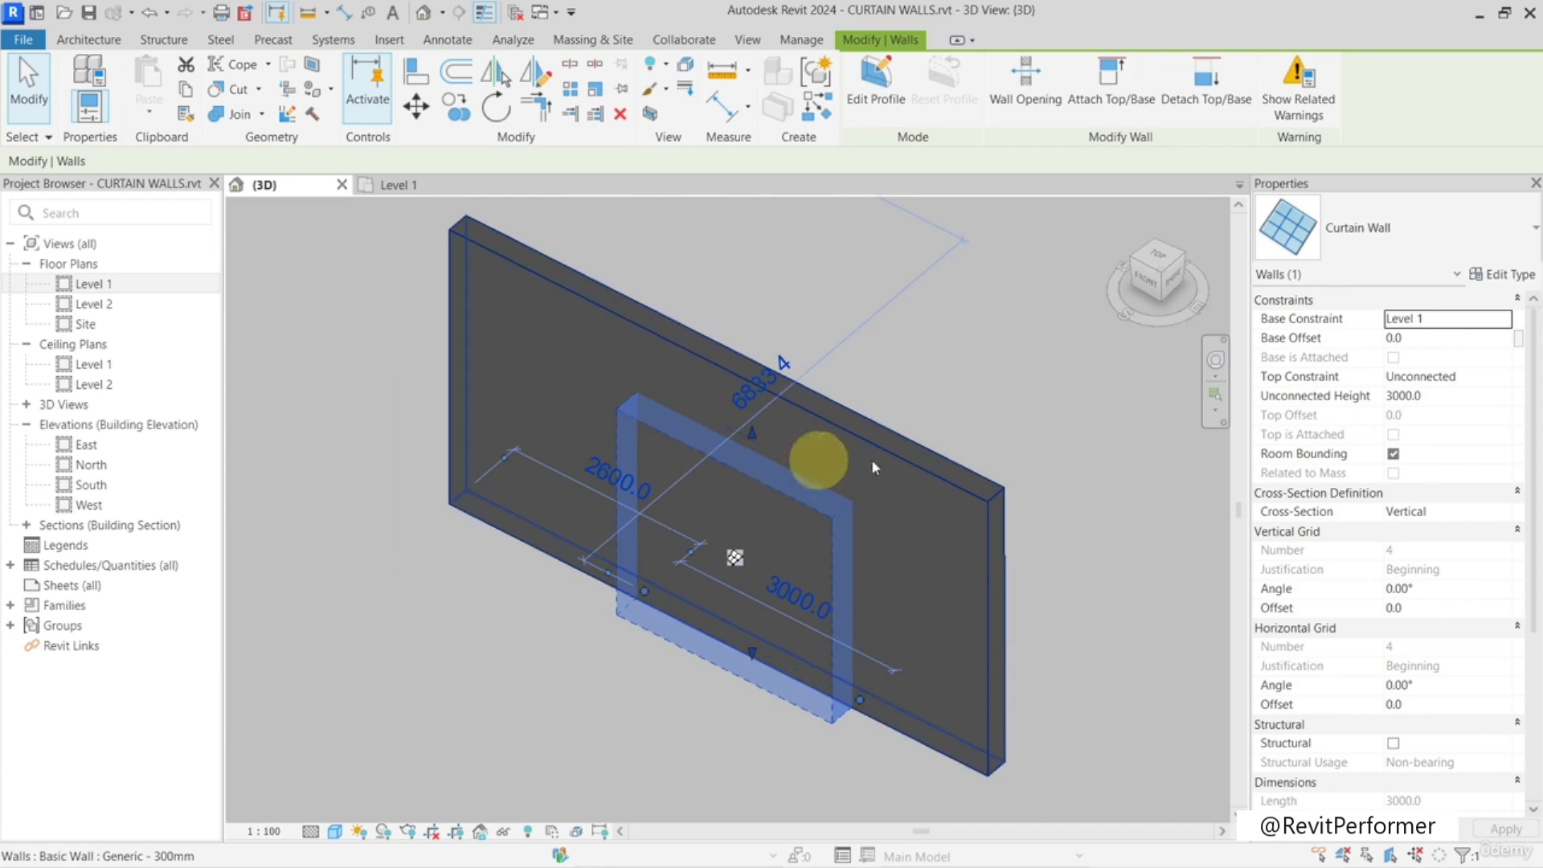
left_click(1493, 276)
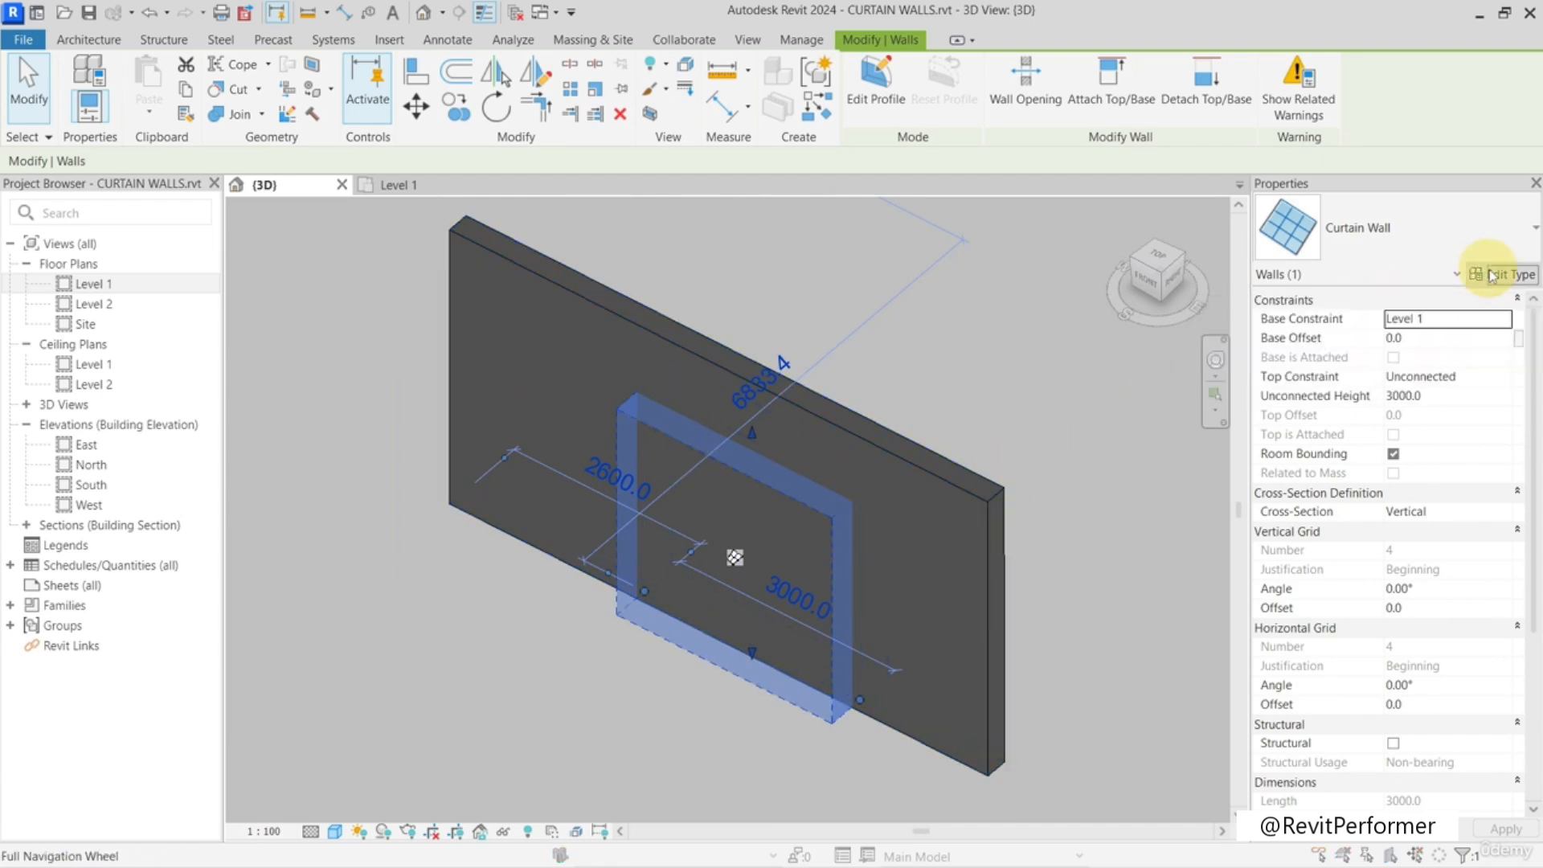
mouse_move(1023, 344)
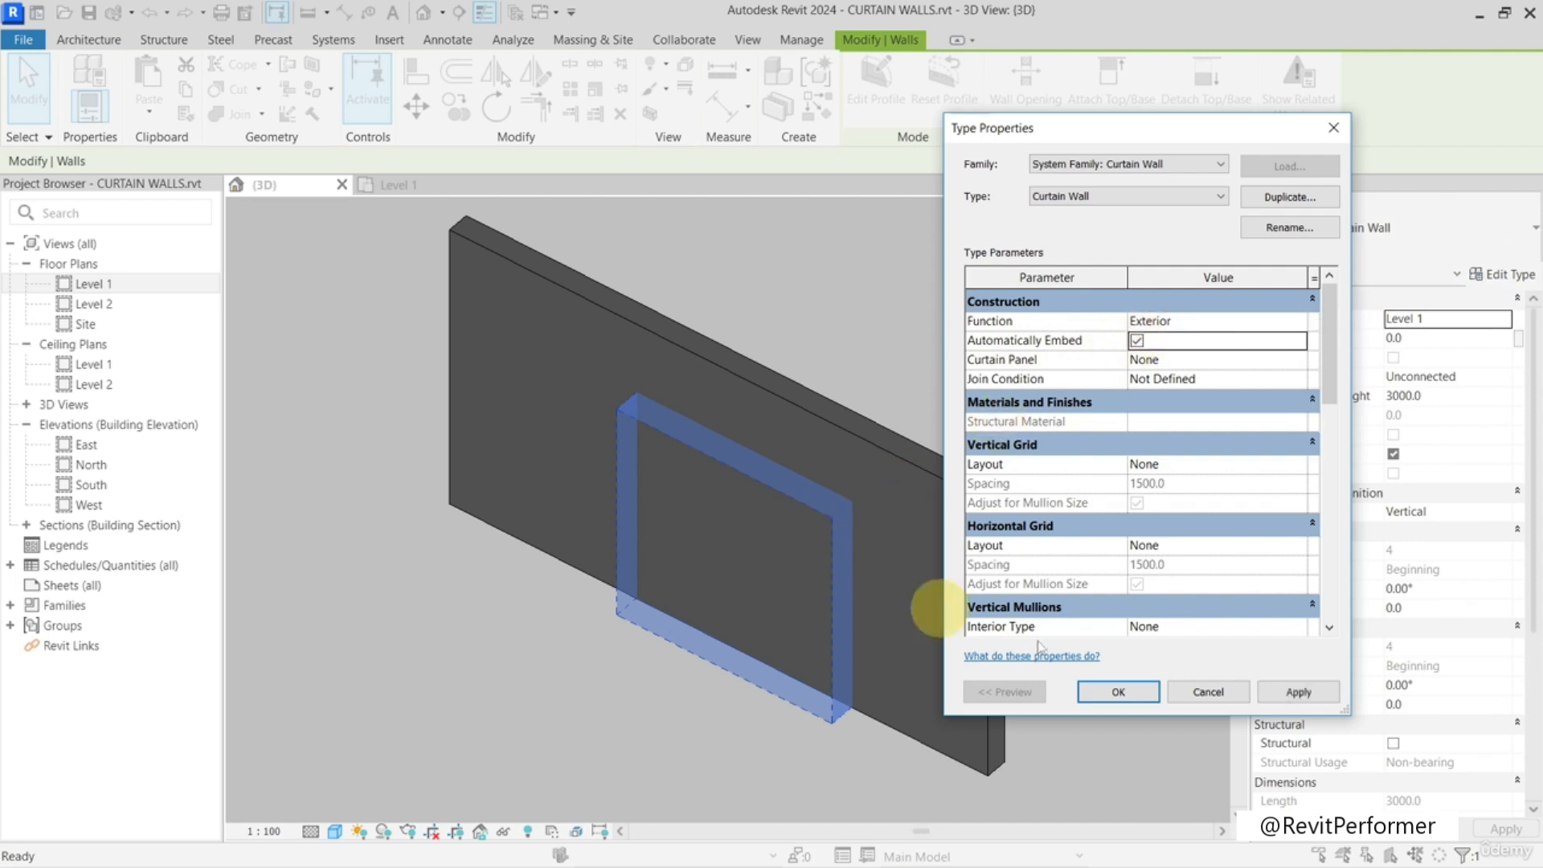
left_click(1276, 693)
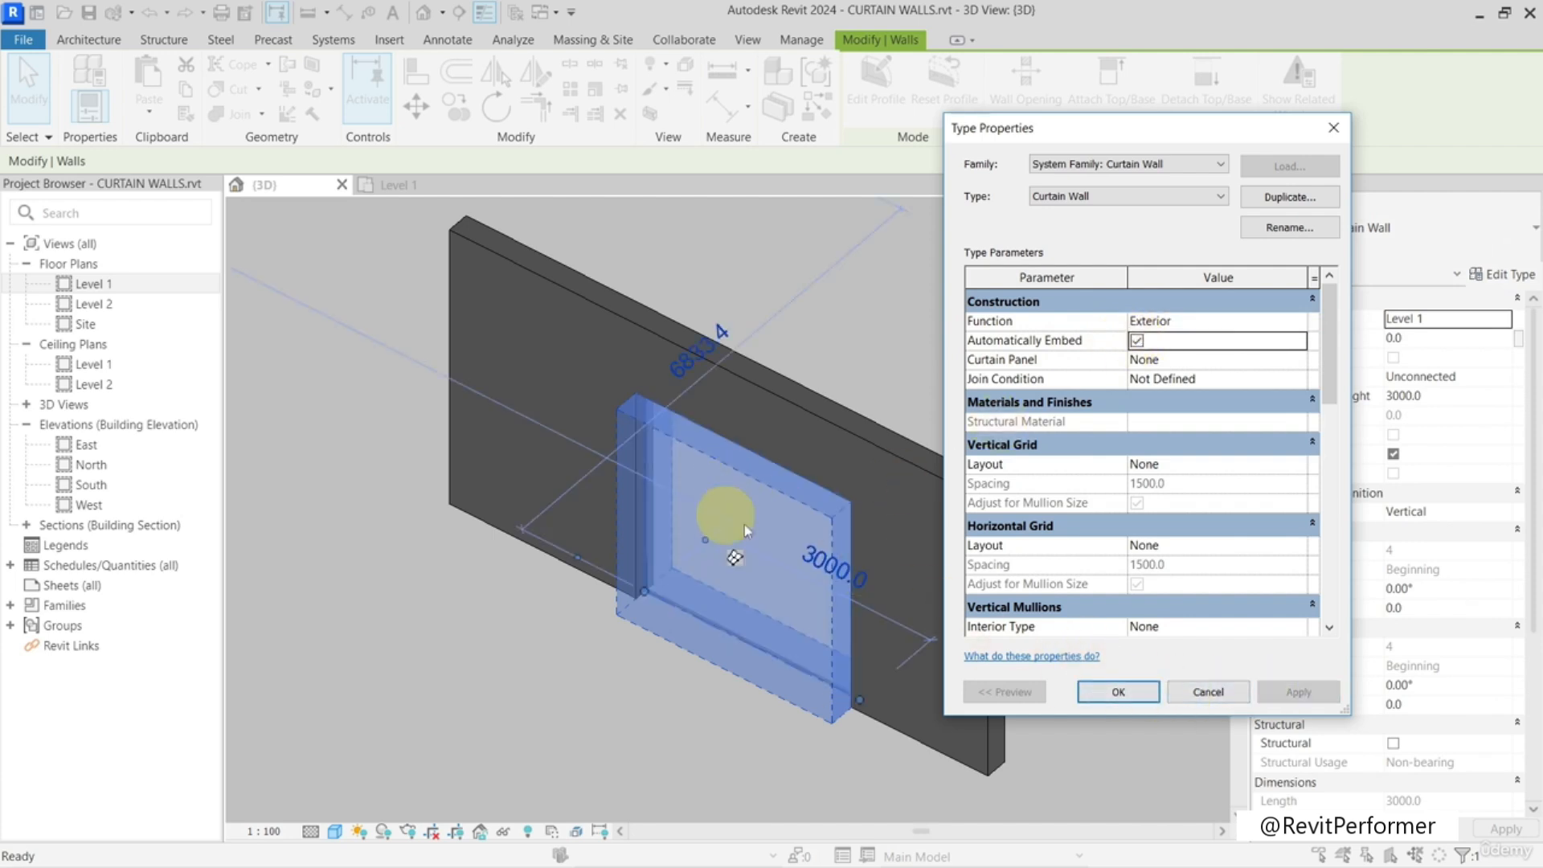
left_click(1114, 693)
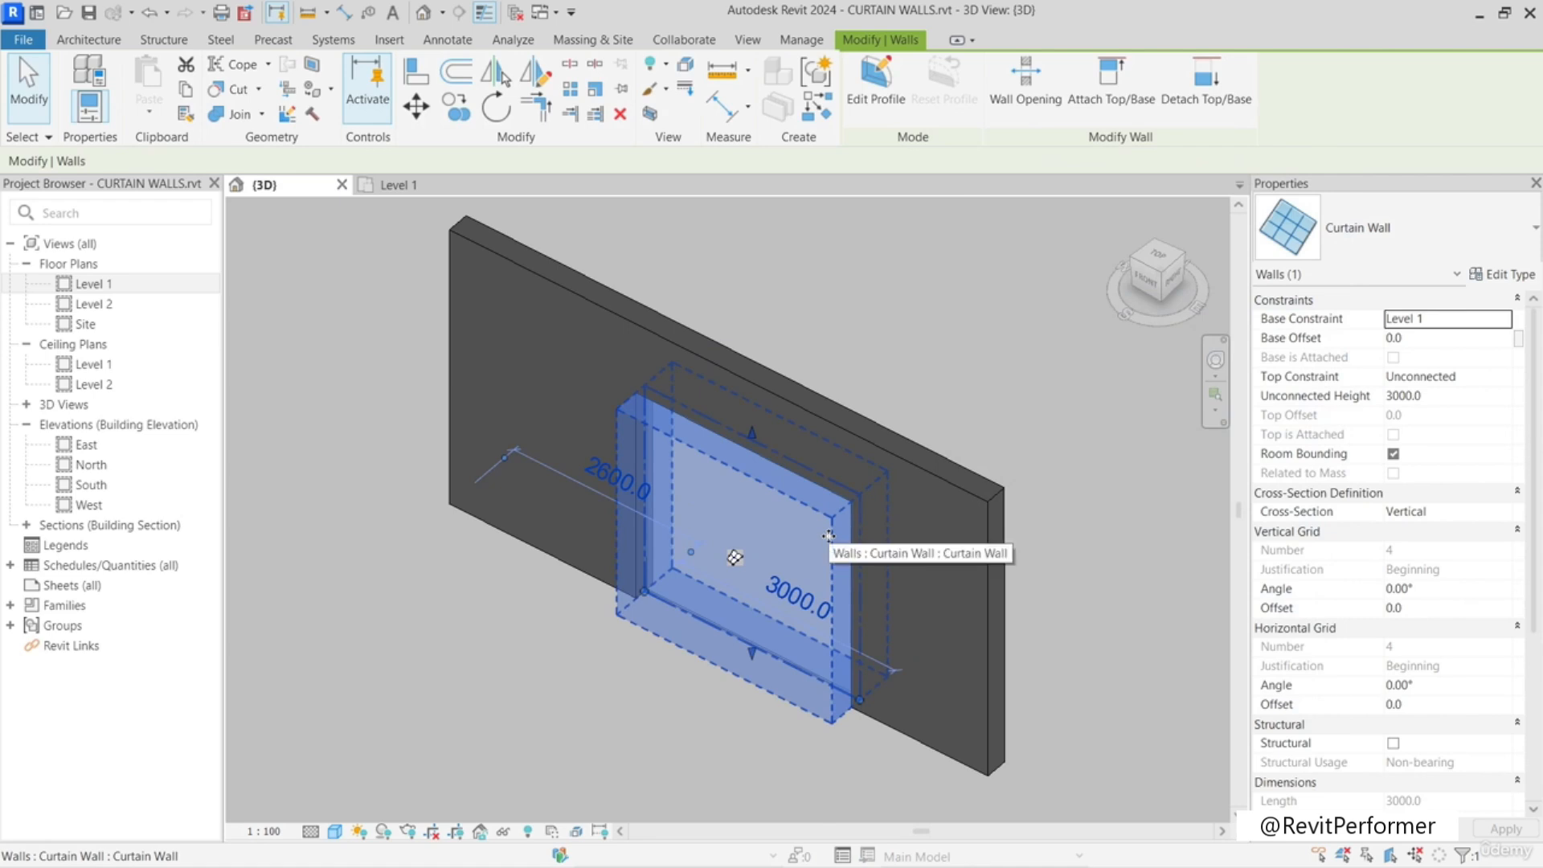
- Create a similar curtain wall about 1200 long inside the 2600 long solid part of the basic wall on Level 1
left_click(406, 184)
left_click(742, 612)
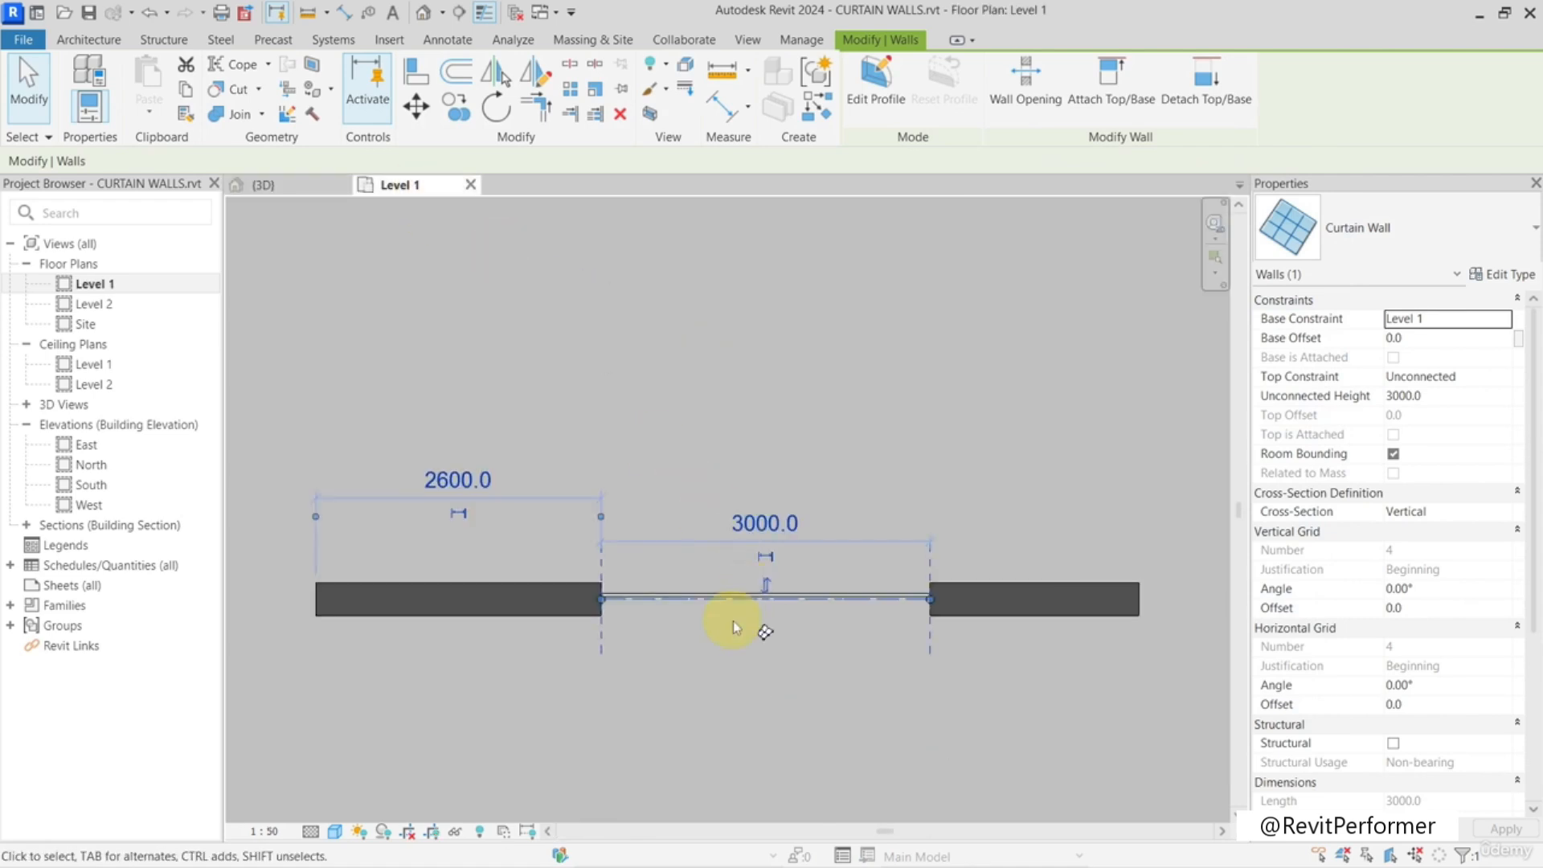
key("c")
key("s")
left_click(393, 599)
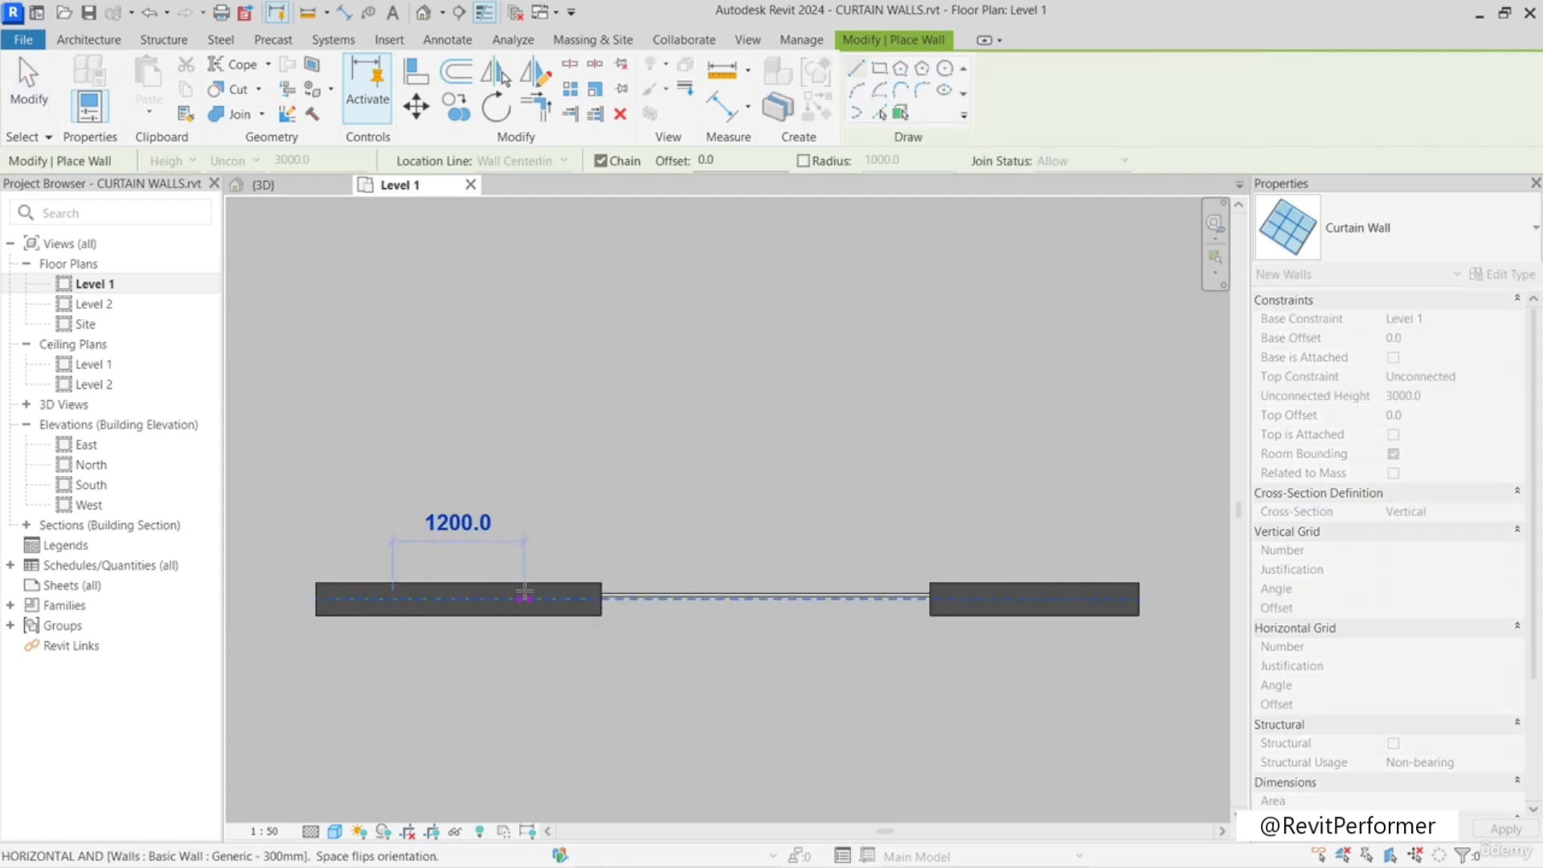
left_click(467, 611)
key("Escape")
key("Escape")
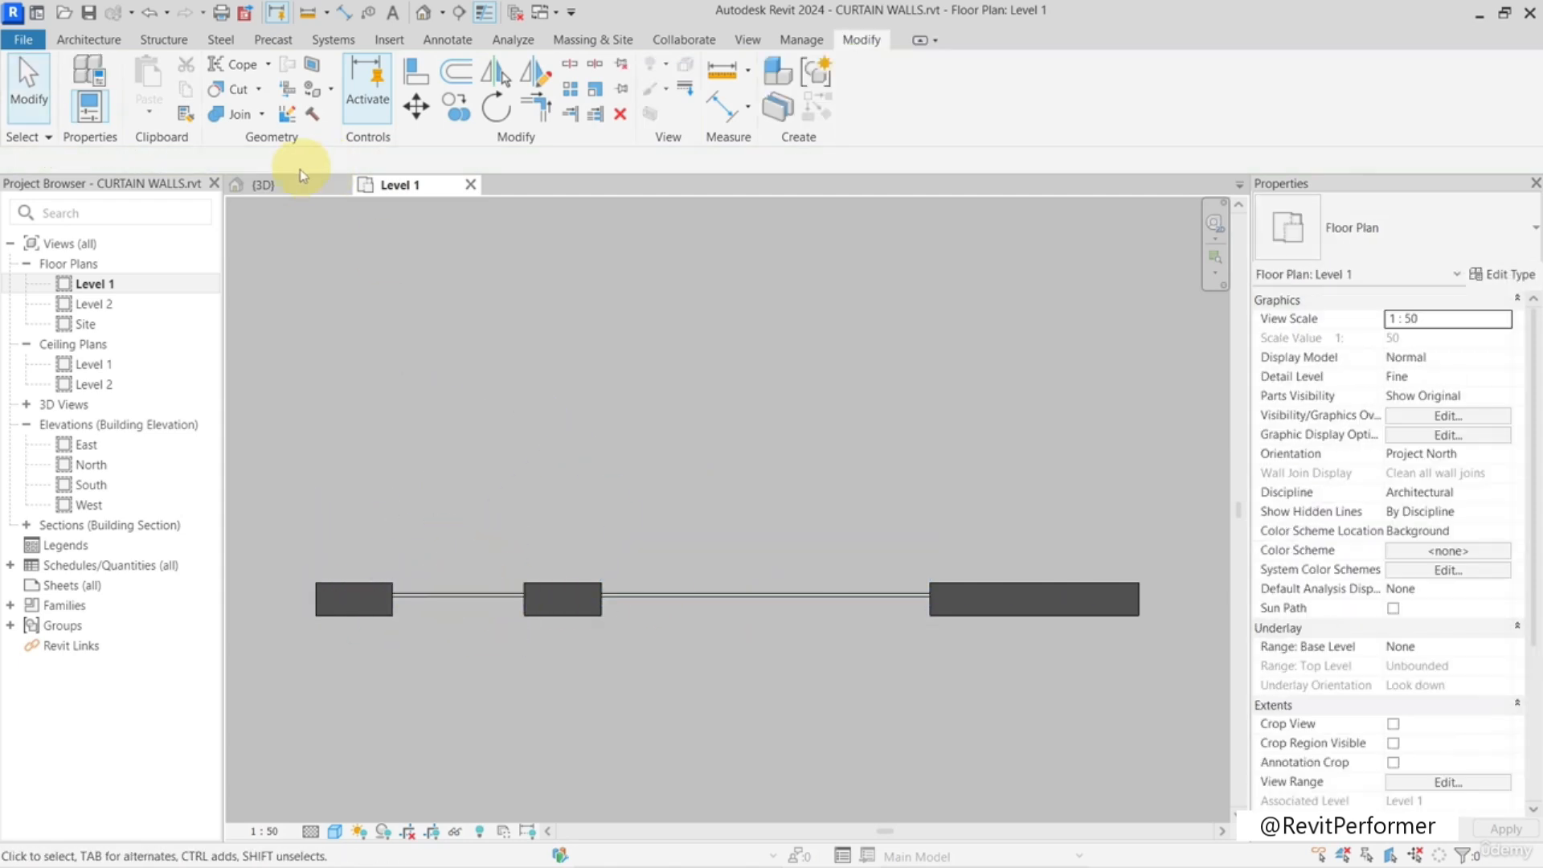
- Delete the smaller curtain wall from the basic wall in the 3D view
left_click(265, 184)
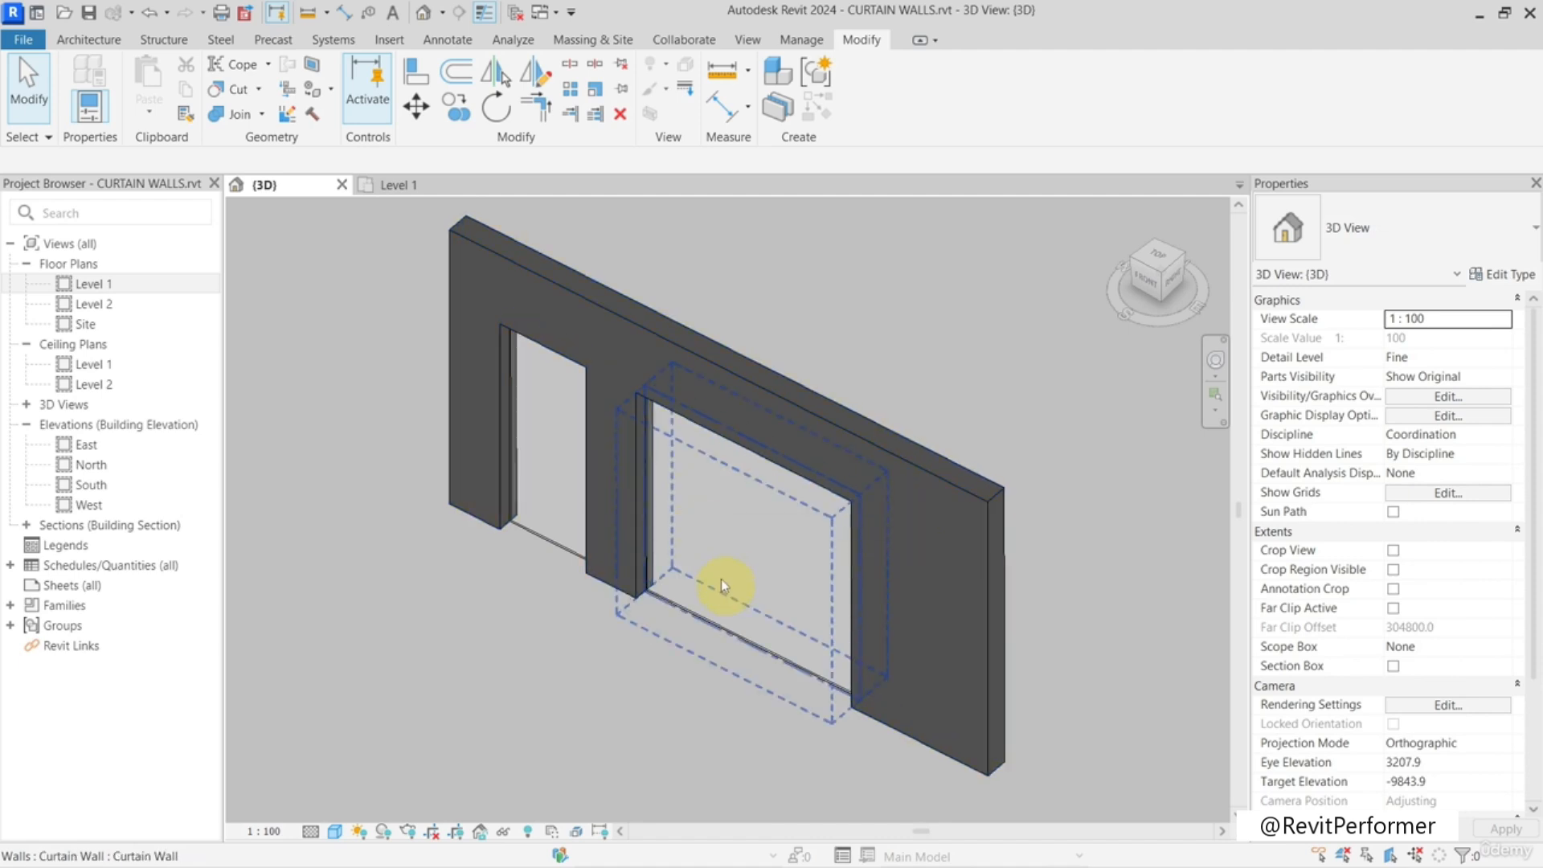
left_click(532, 464)
key("Delete")
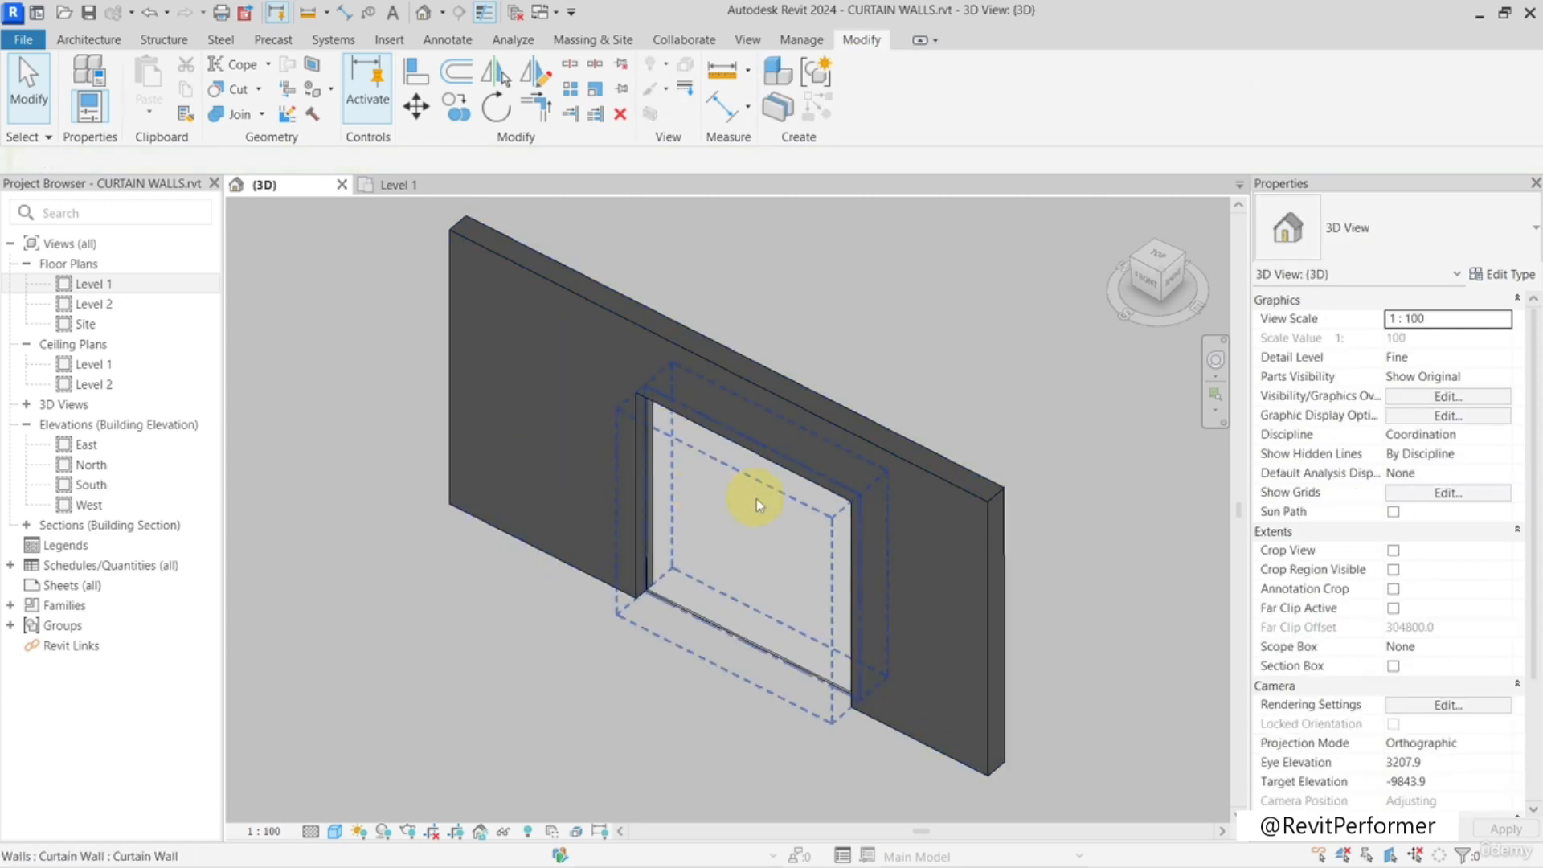
- Change the remaining curtain wall in the basic wall to the Curtain Wall - fake window type
left_click(756, 499)
middle_click_drag(734, 555, 897, 681, "shift")
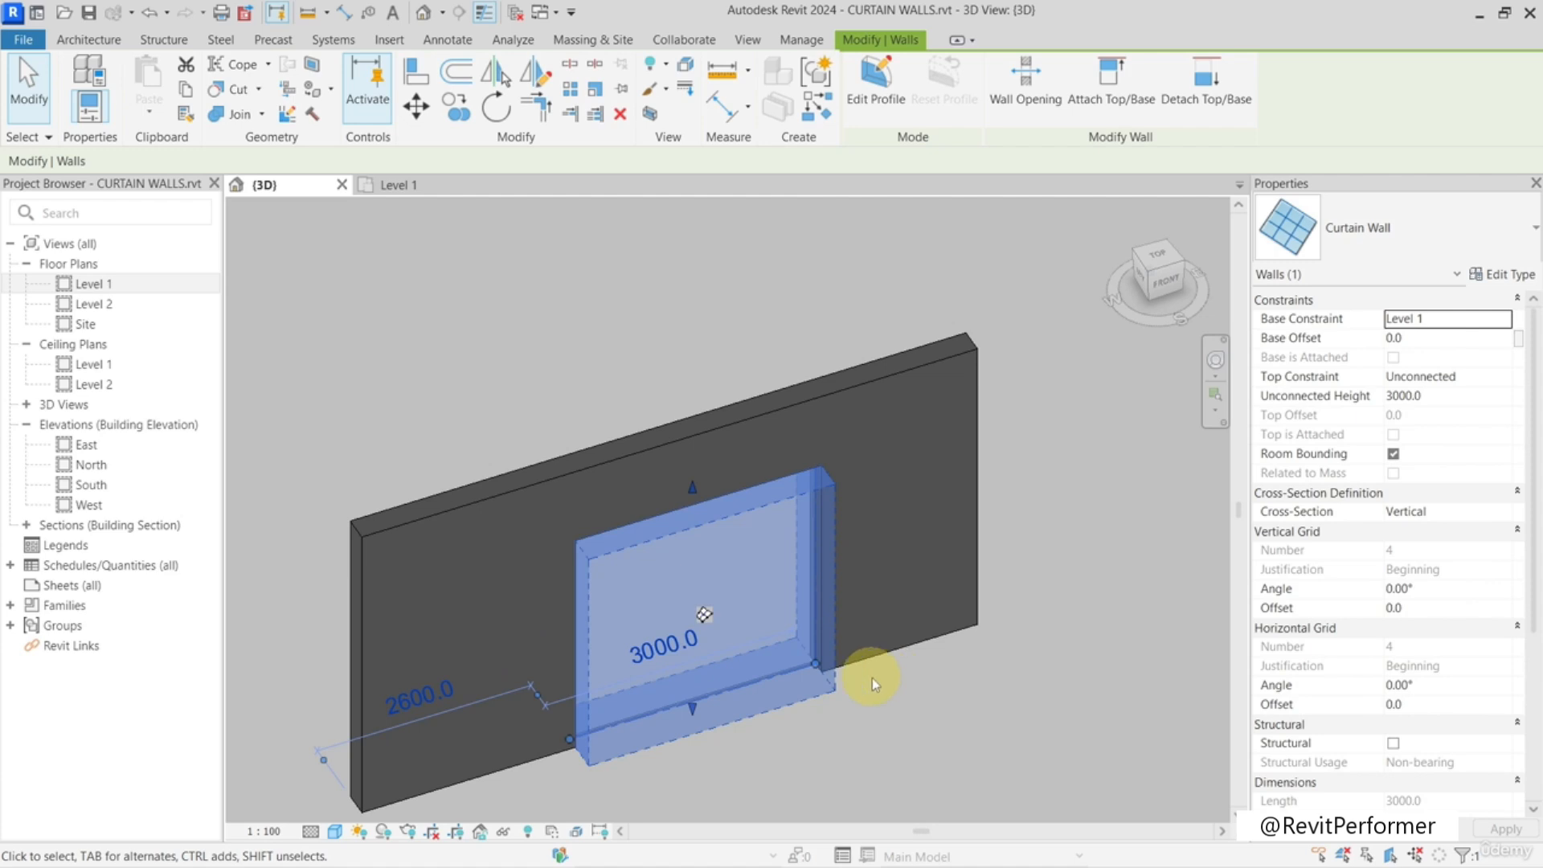
scroll(828, 556, "up", 3)
middle_click_drag(713, 442, 816, 474)
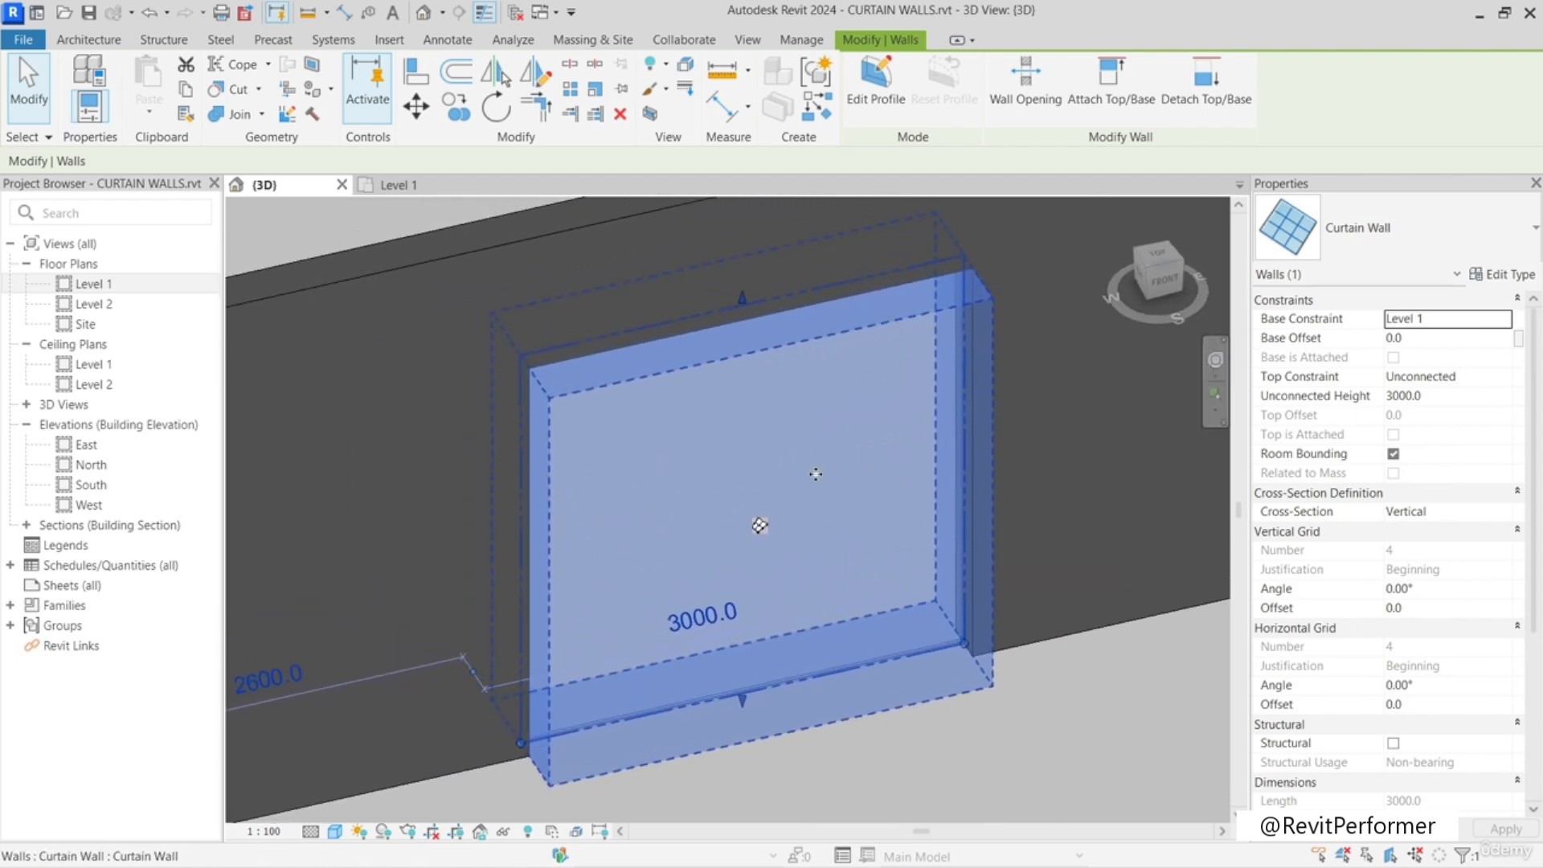
scroll(816, 475, "down", 2)
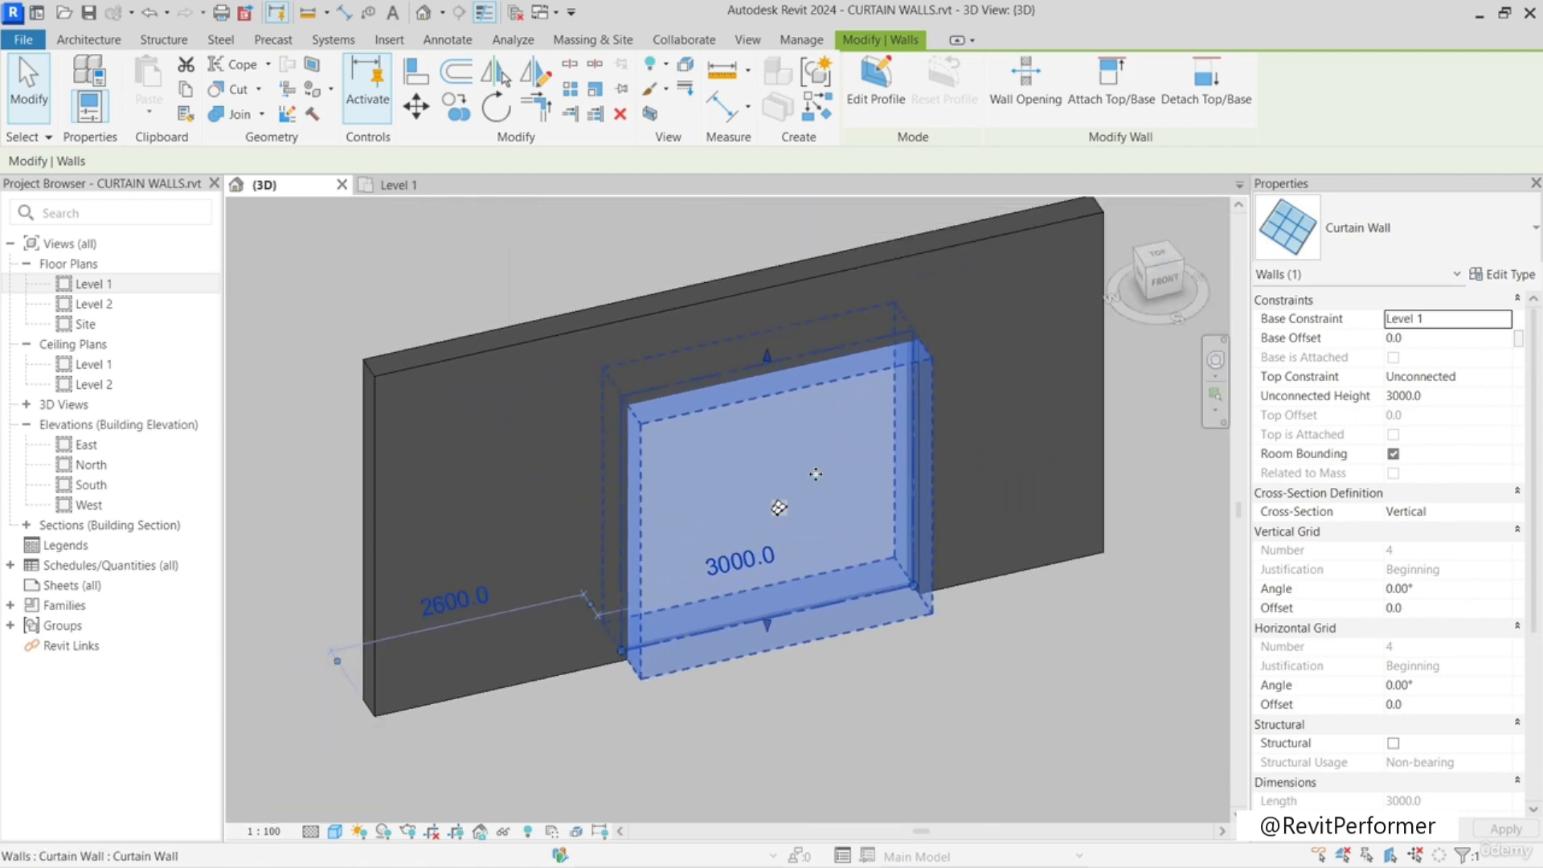
left_click(1166, 283)
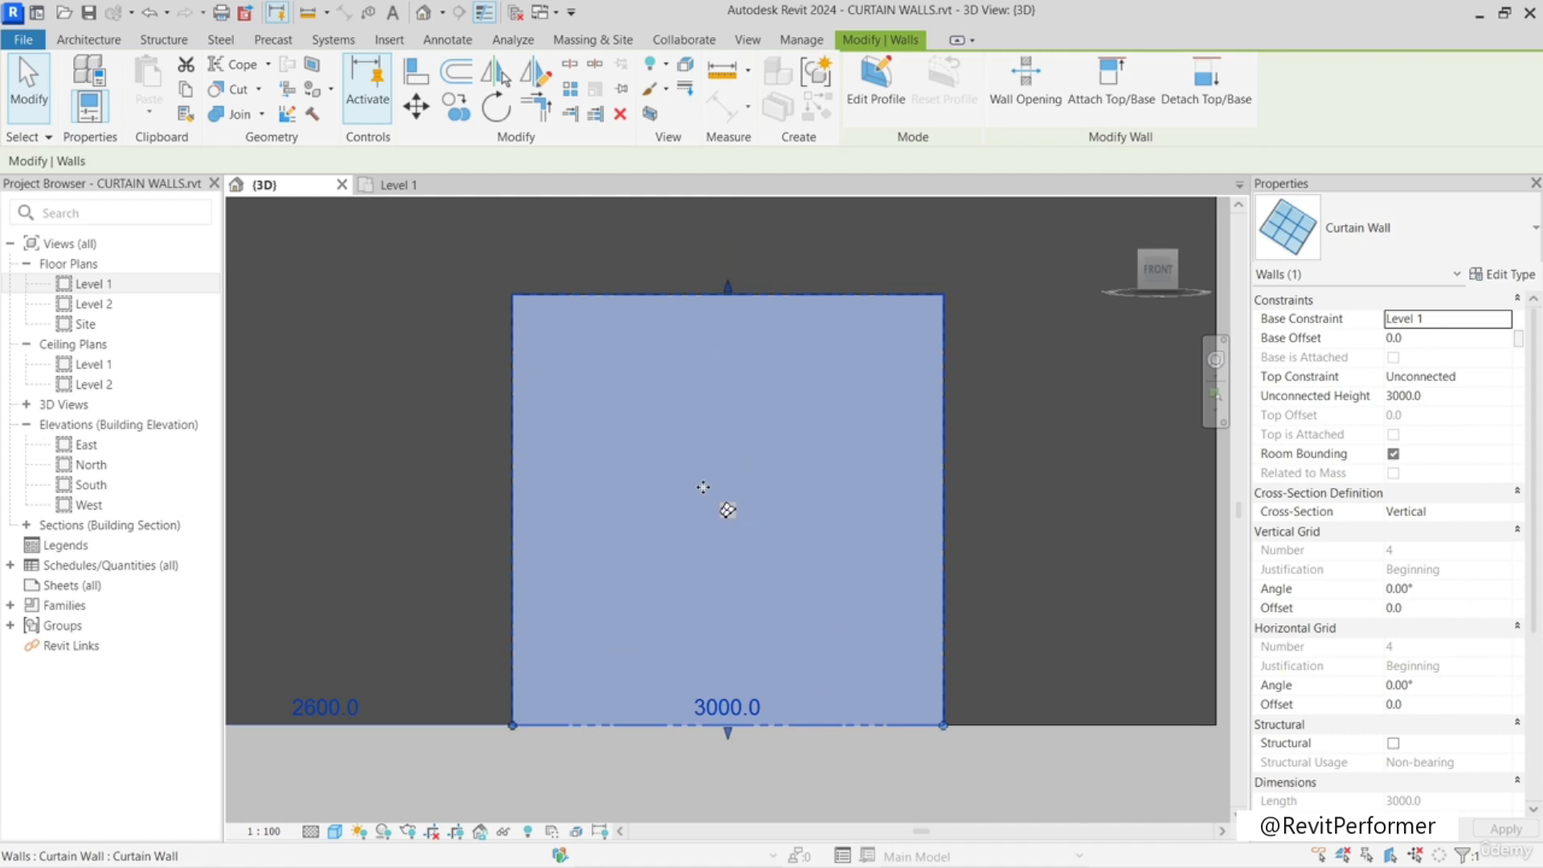
left_click(699, 723)
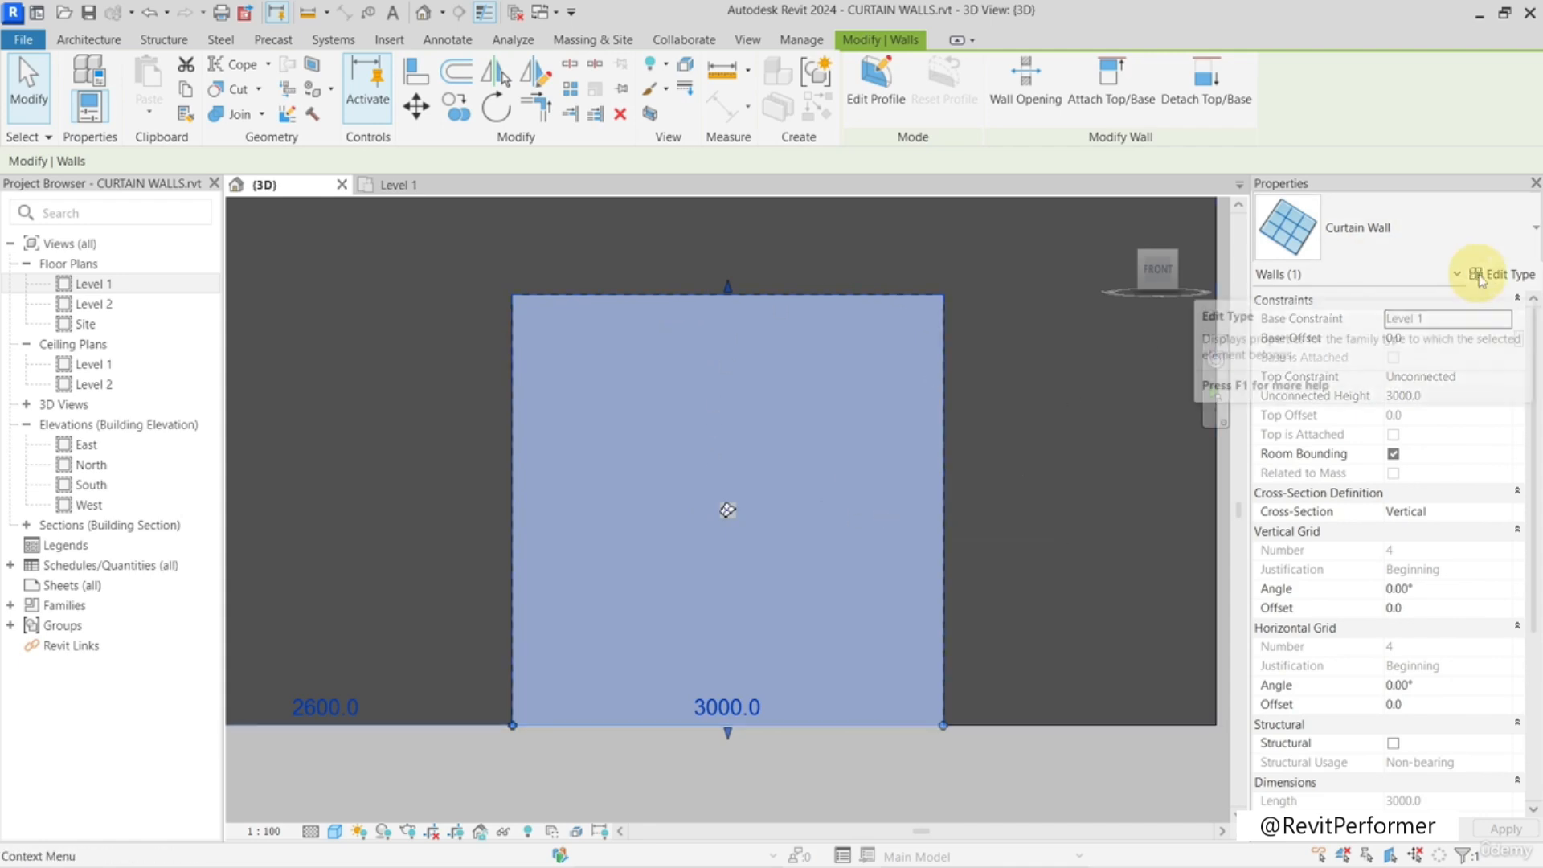
left_click(1475, 248)
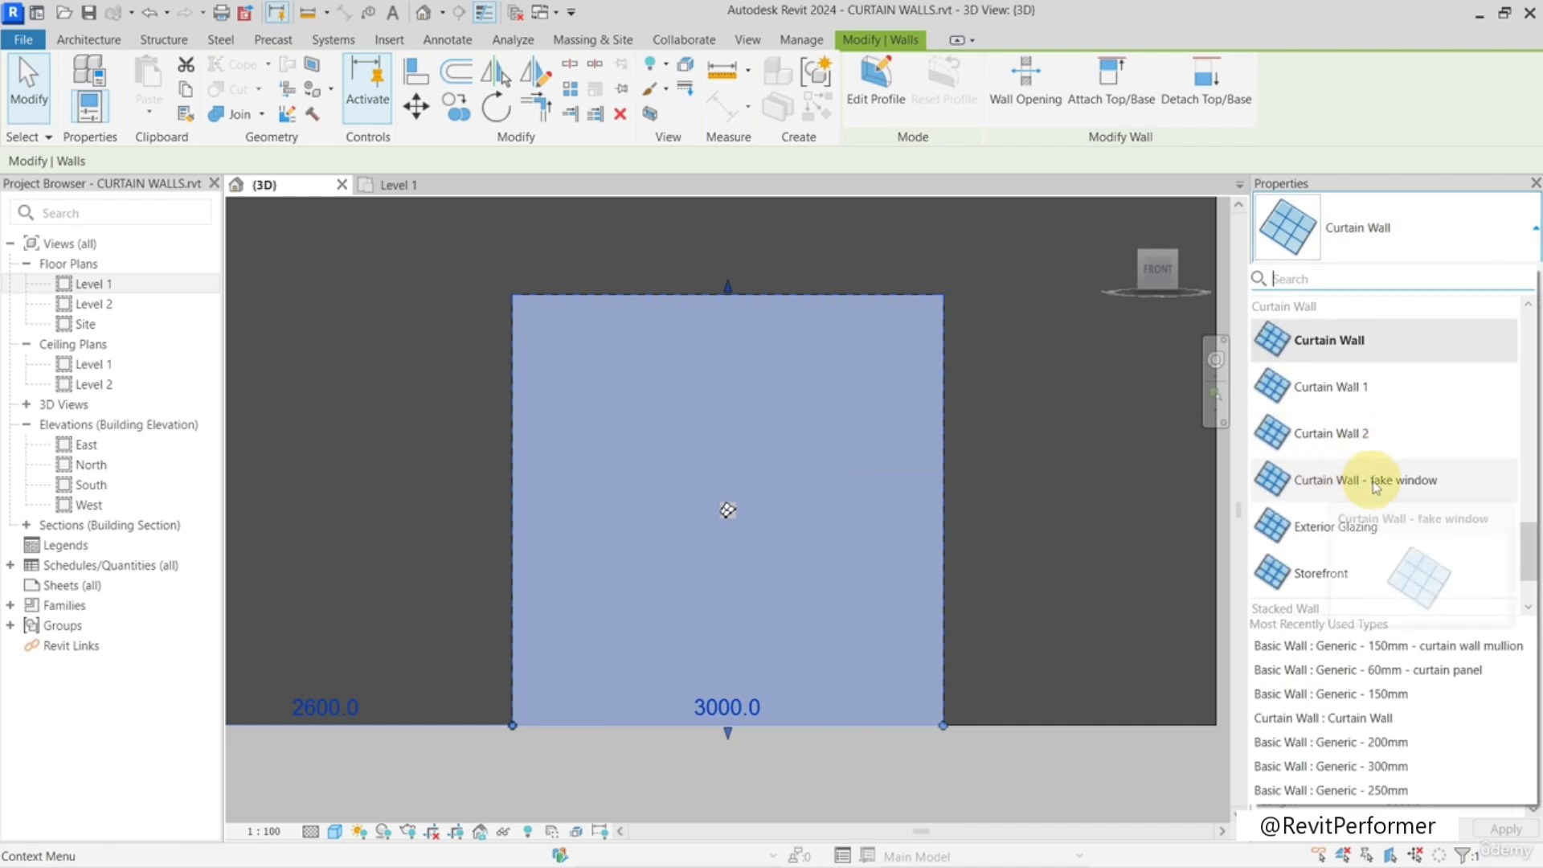
left_click(1405, 481)
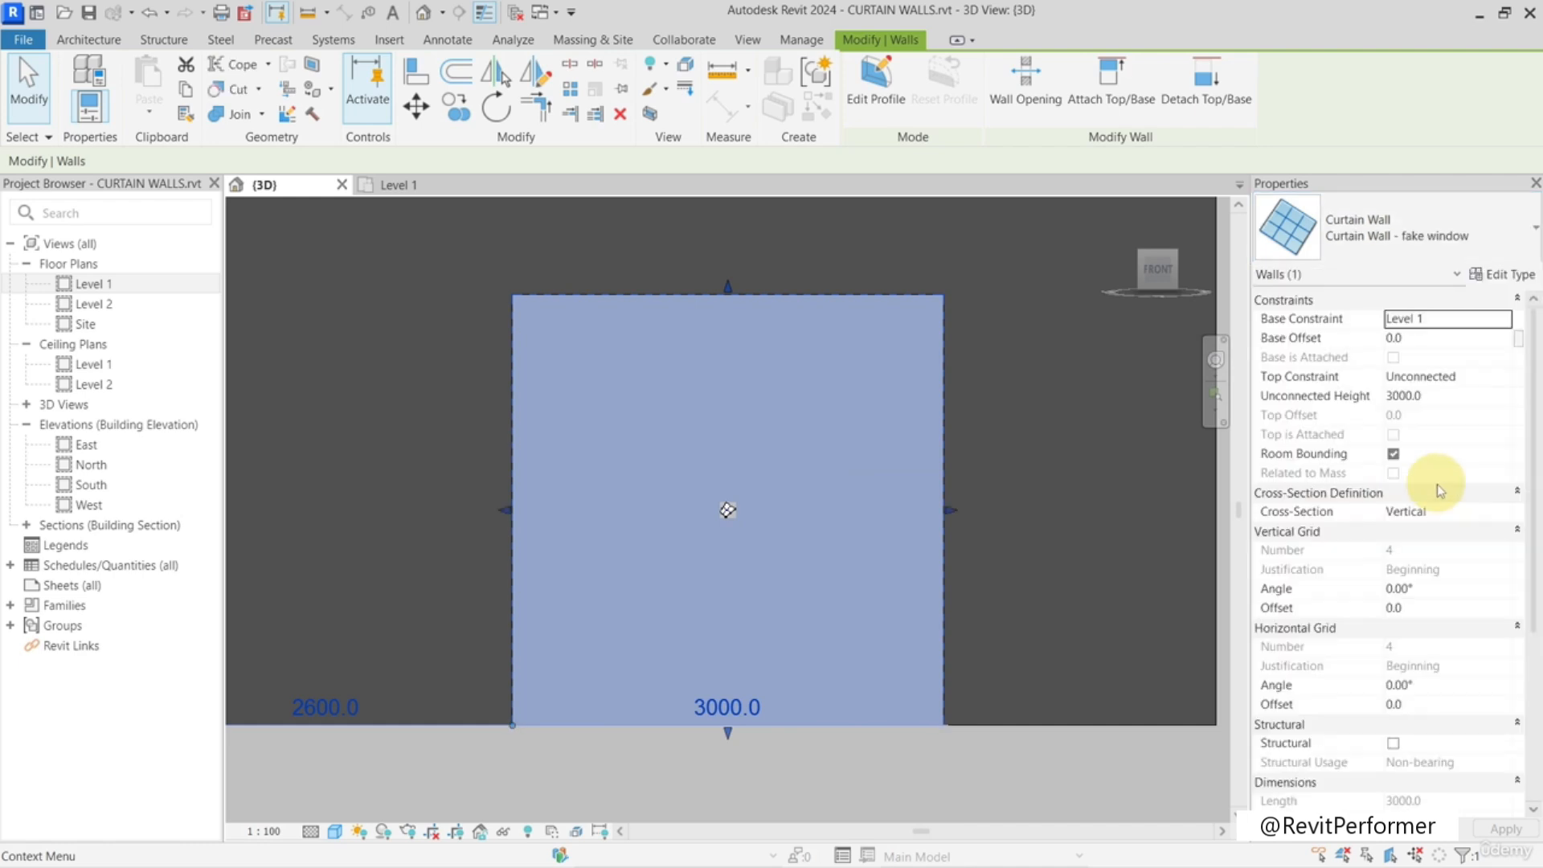
- In the curtain wall's profile, sketch a line 1400 inward from the right edge's midpoint, continuing straight down to the bottom edge
left_click(876, 85)
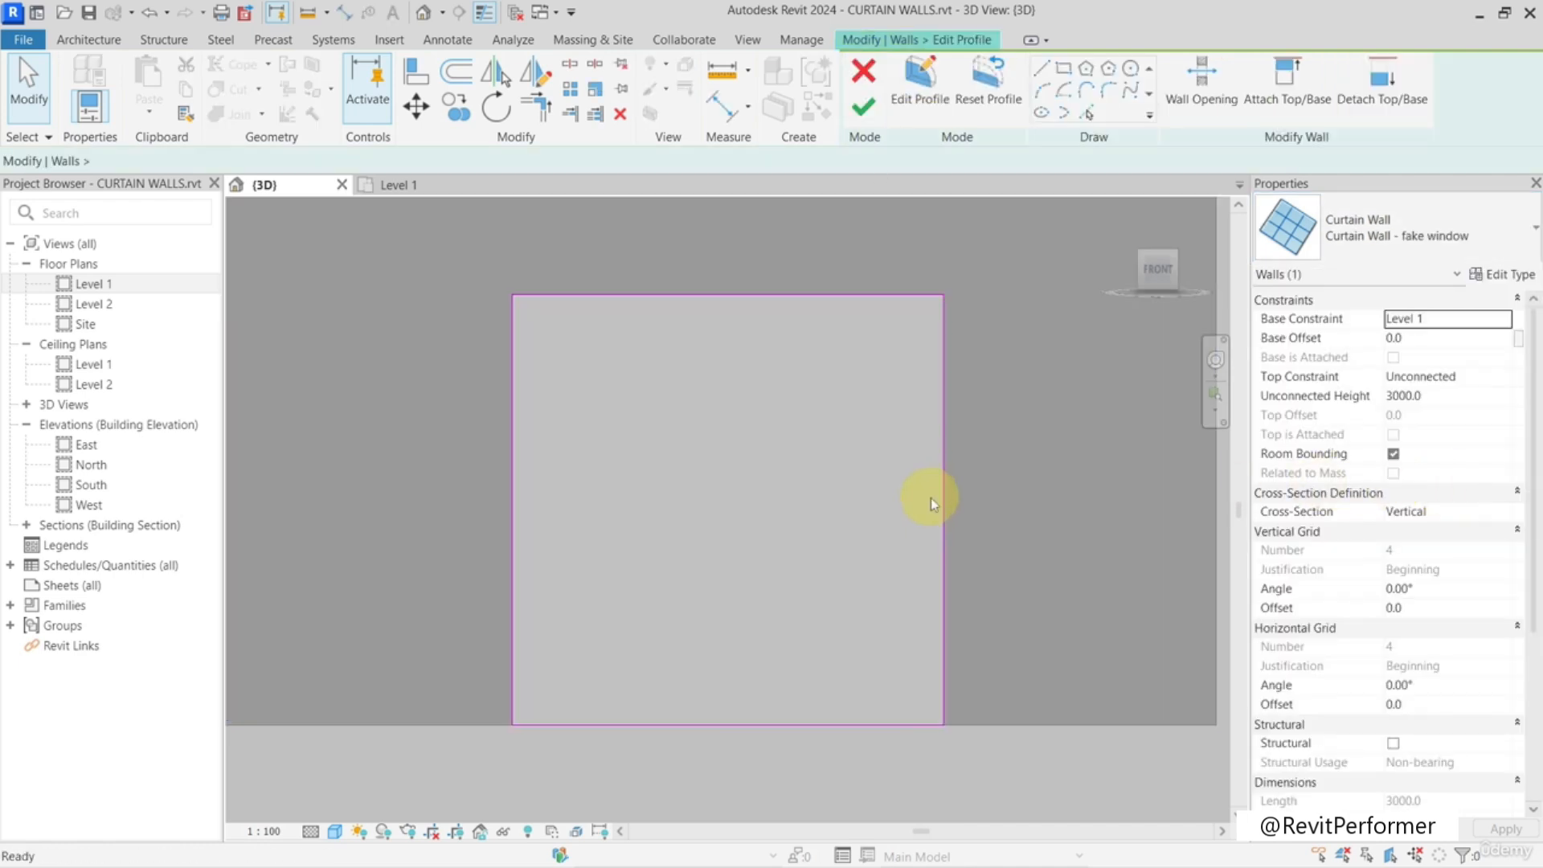
left_click(900, 70)
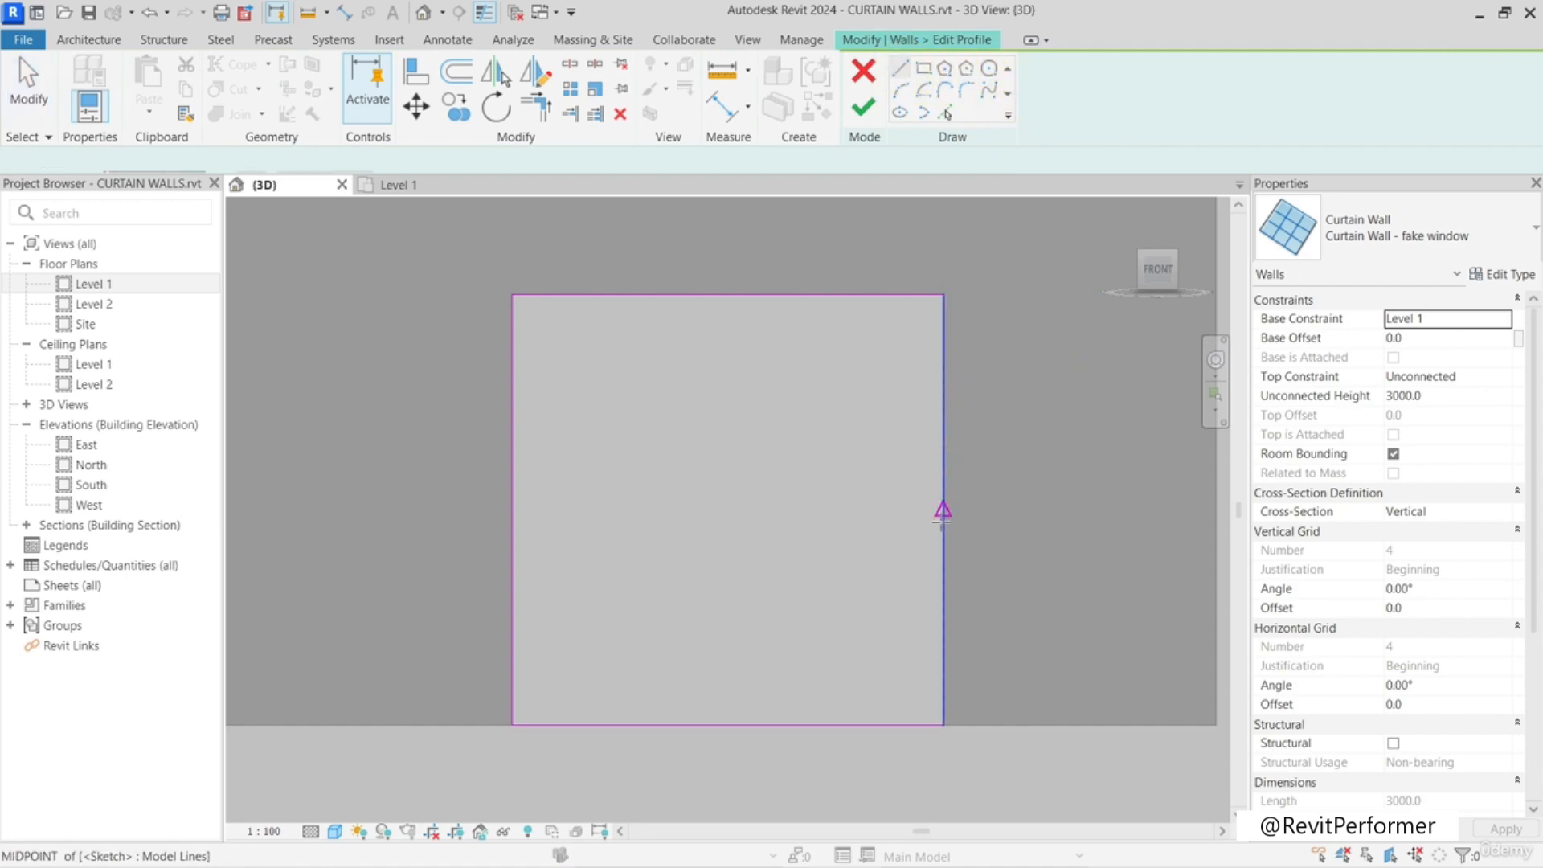
left_click(943, 509)
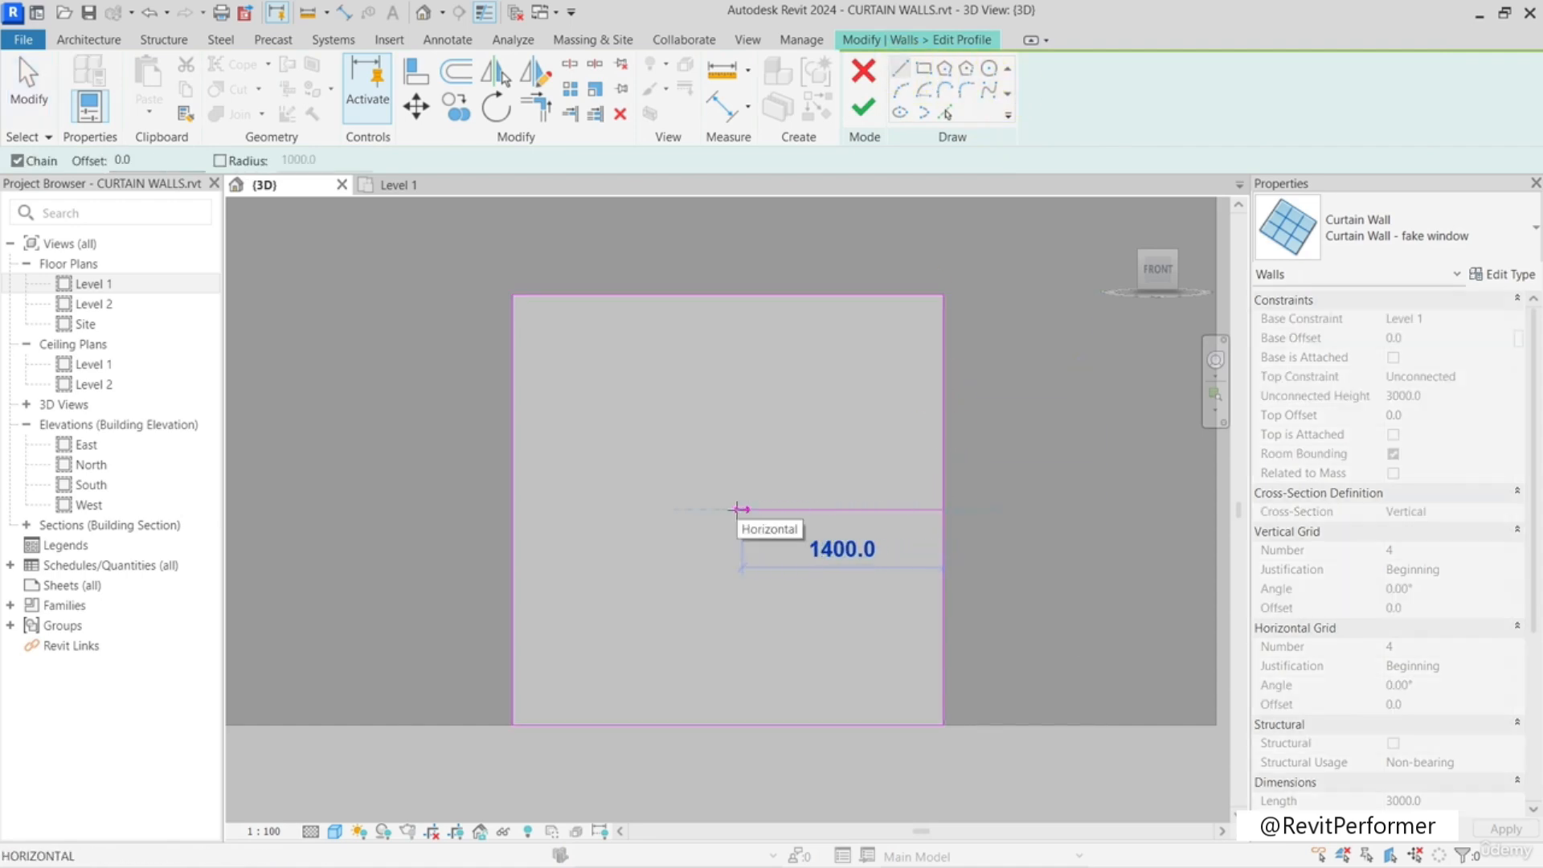
left_click(741, 510)
left_click(741, 724)
- Trim the profile into a closed outline without its lower-right corner and finish the profile edit
key("Escape")
key("t")
key("r")
left_click(880, 511)
left_click(945, 482)
left_click(863, 107)
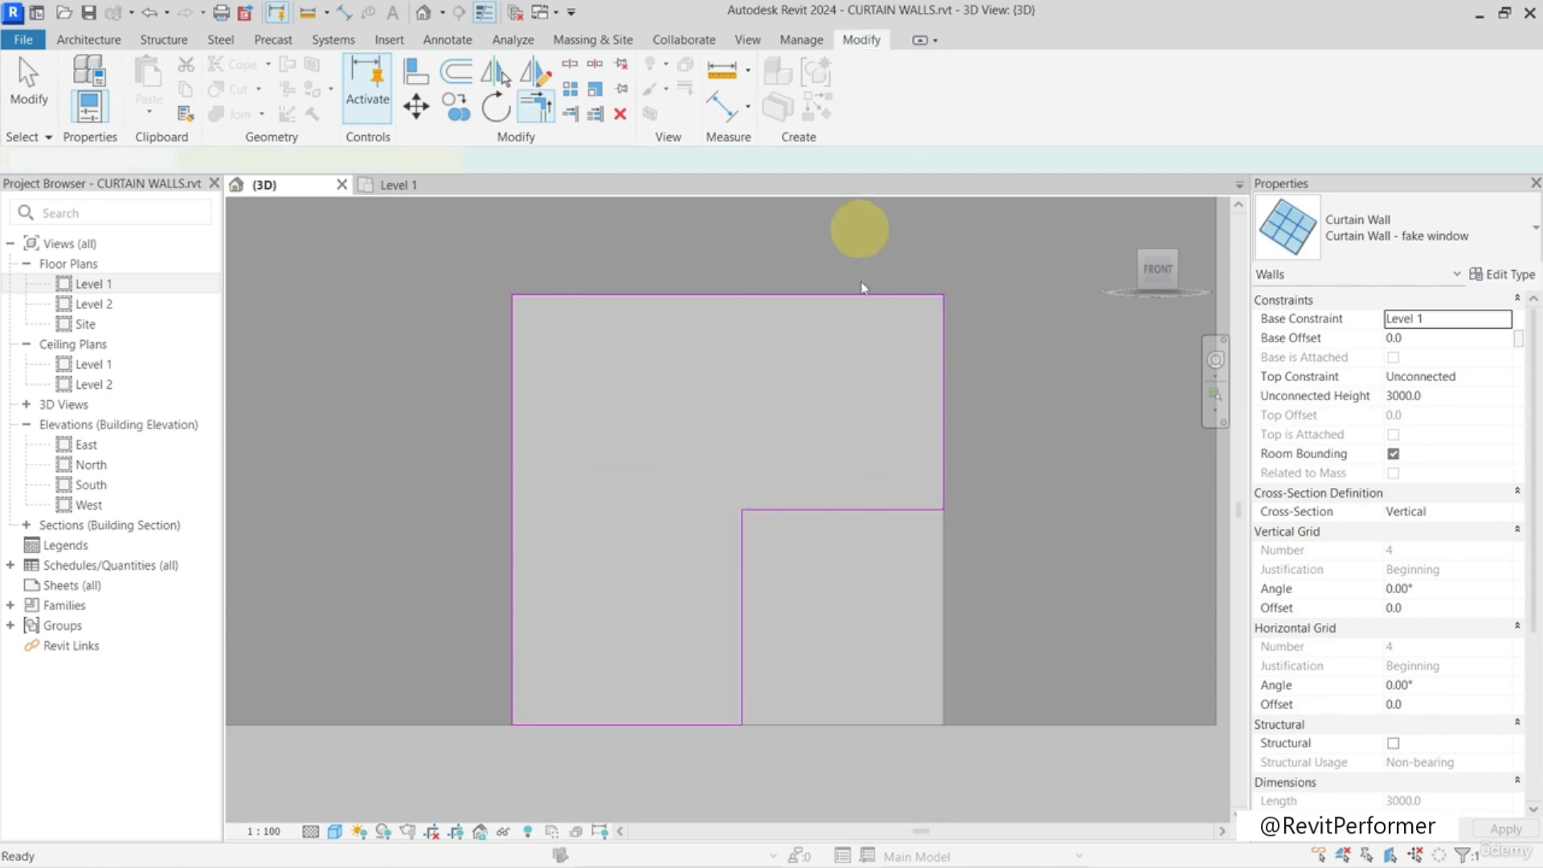
- Add a vertical curtain grid line aligned with the notch's vertical edge, 1600 from the left side, and check the two resulting panels
middle_click_drag(868, 592, 1089, 389, "shift")
left_click(1152, 276)
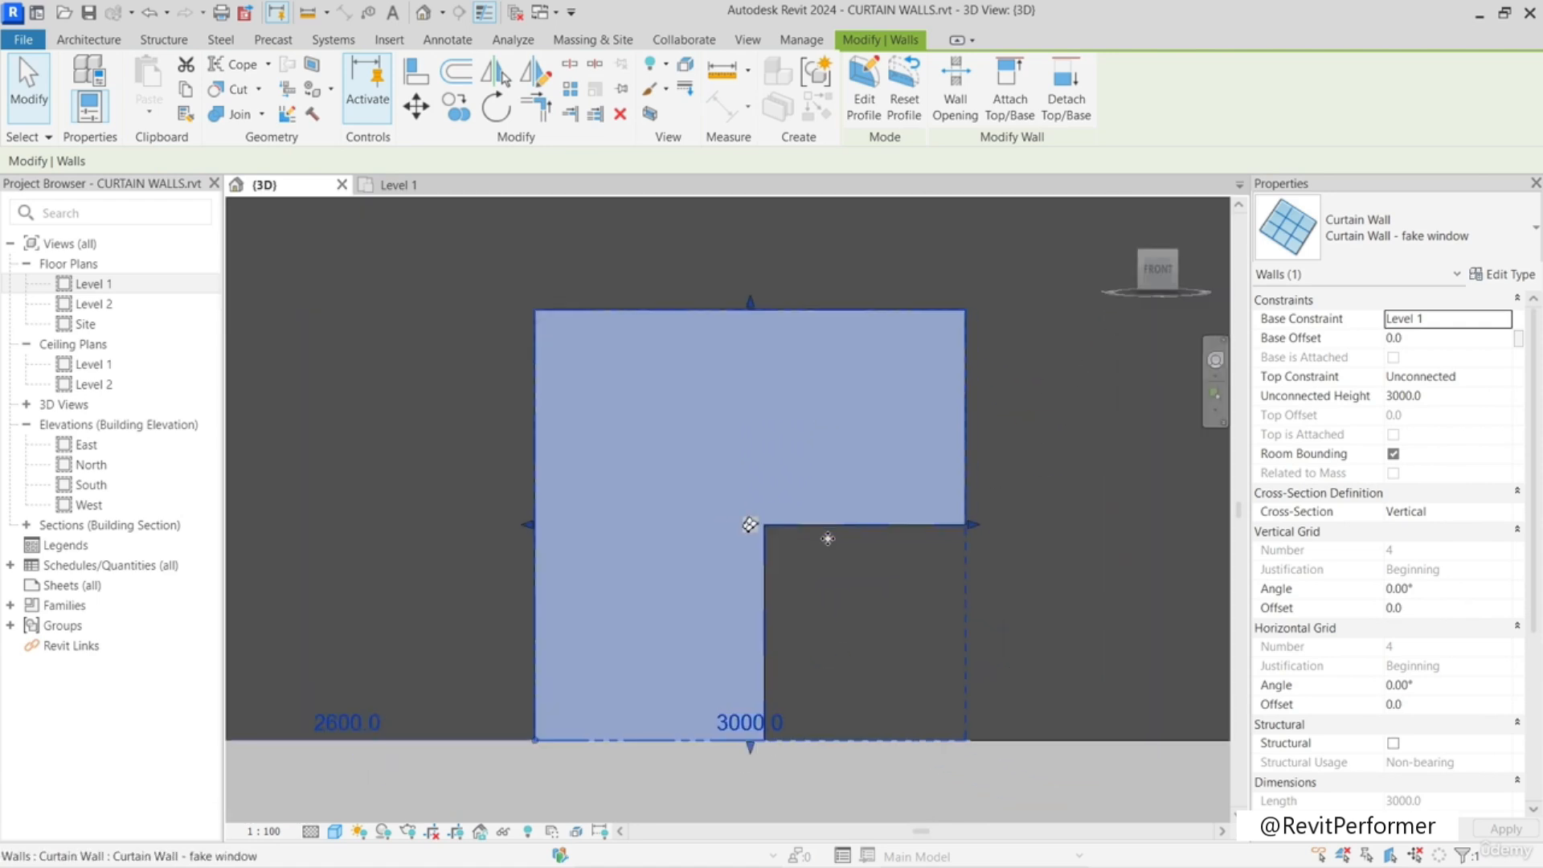
left_click(89, 40)
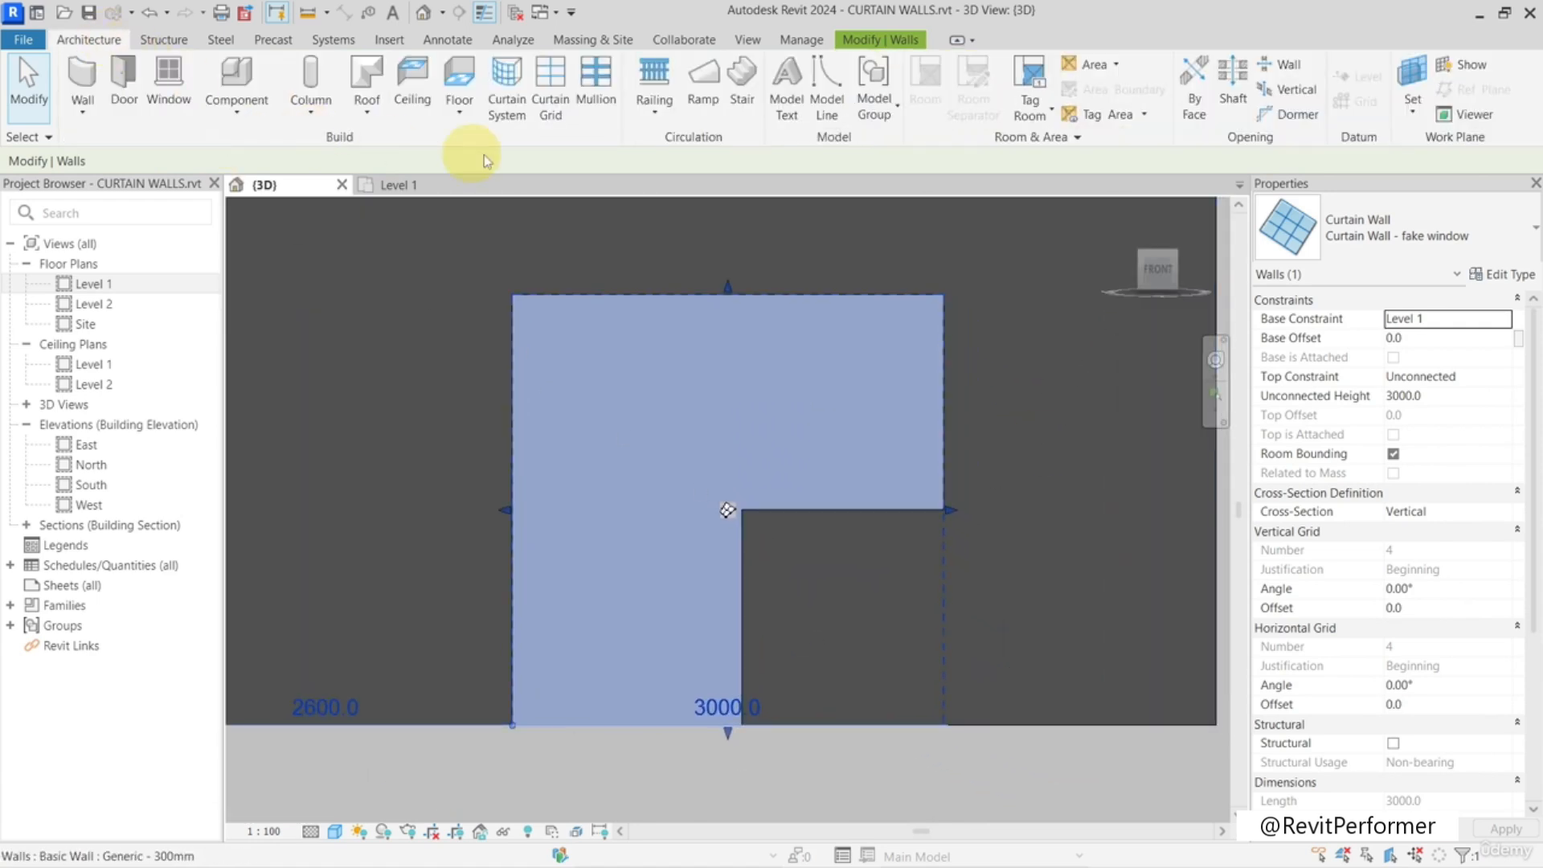
left_click(551, 90)
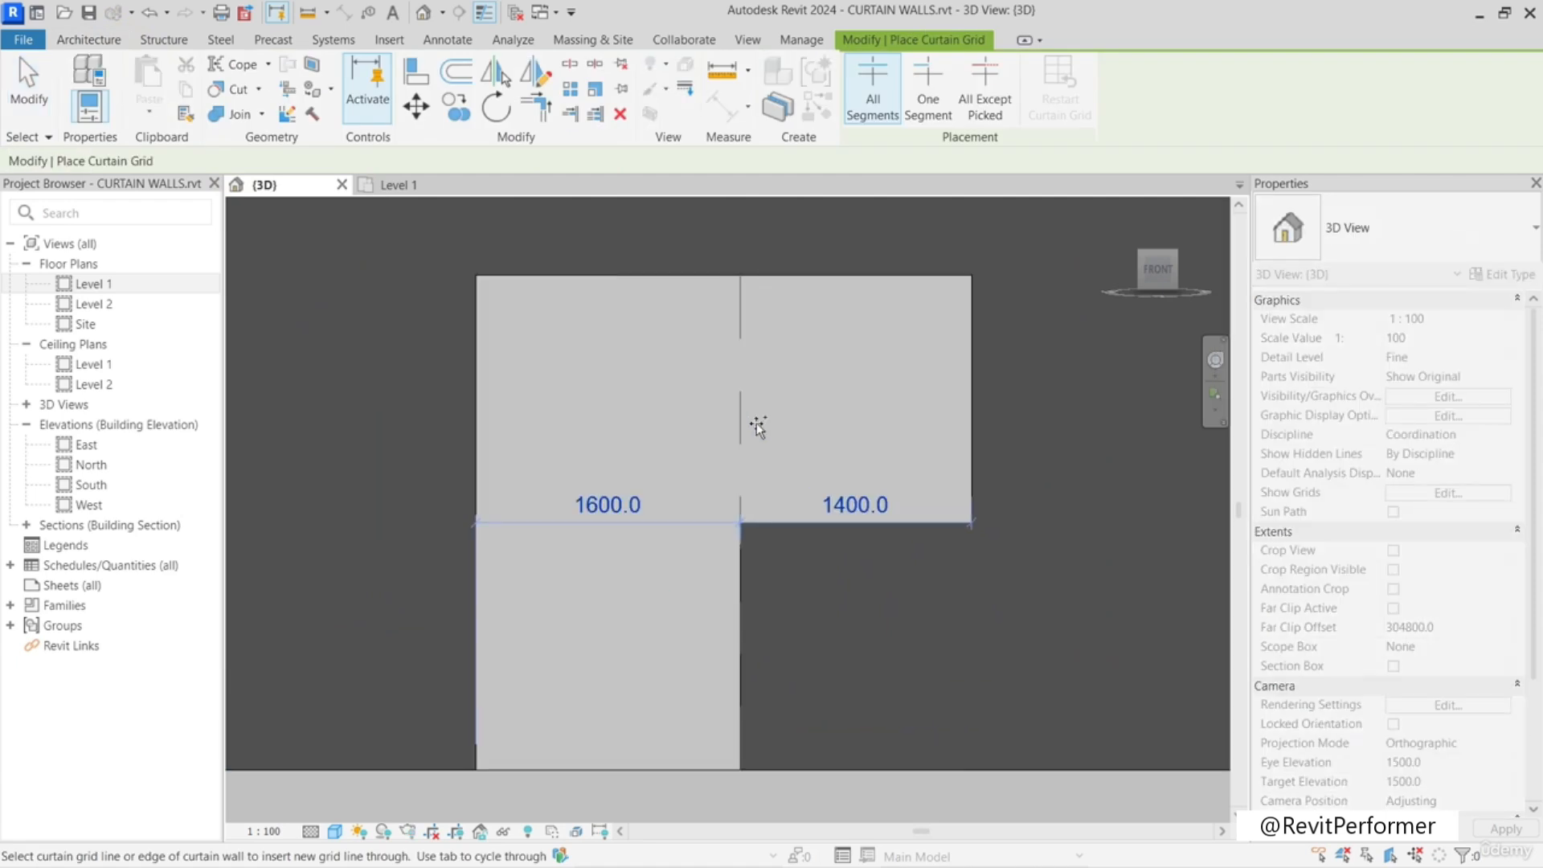
scroll(758, 426, "up", 3)
left_click(736, 446)
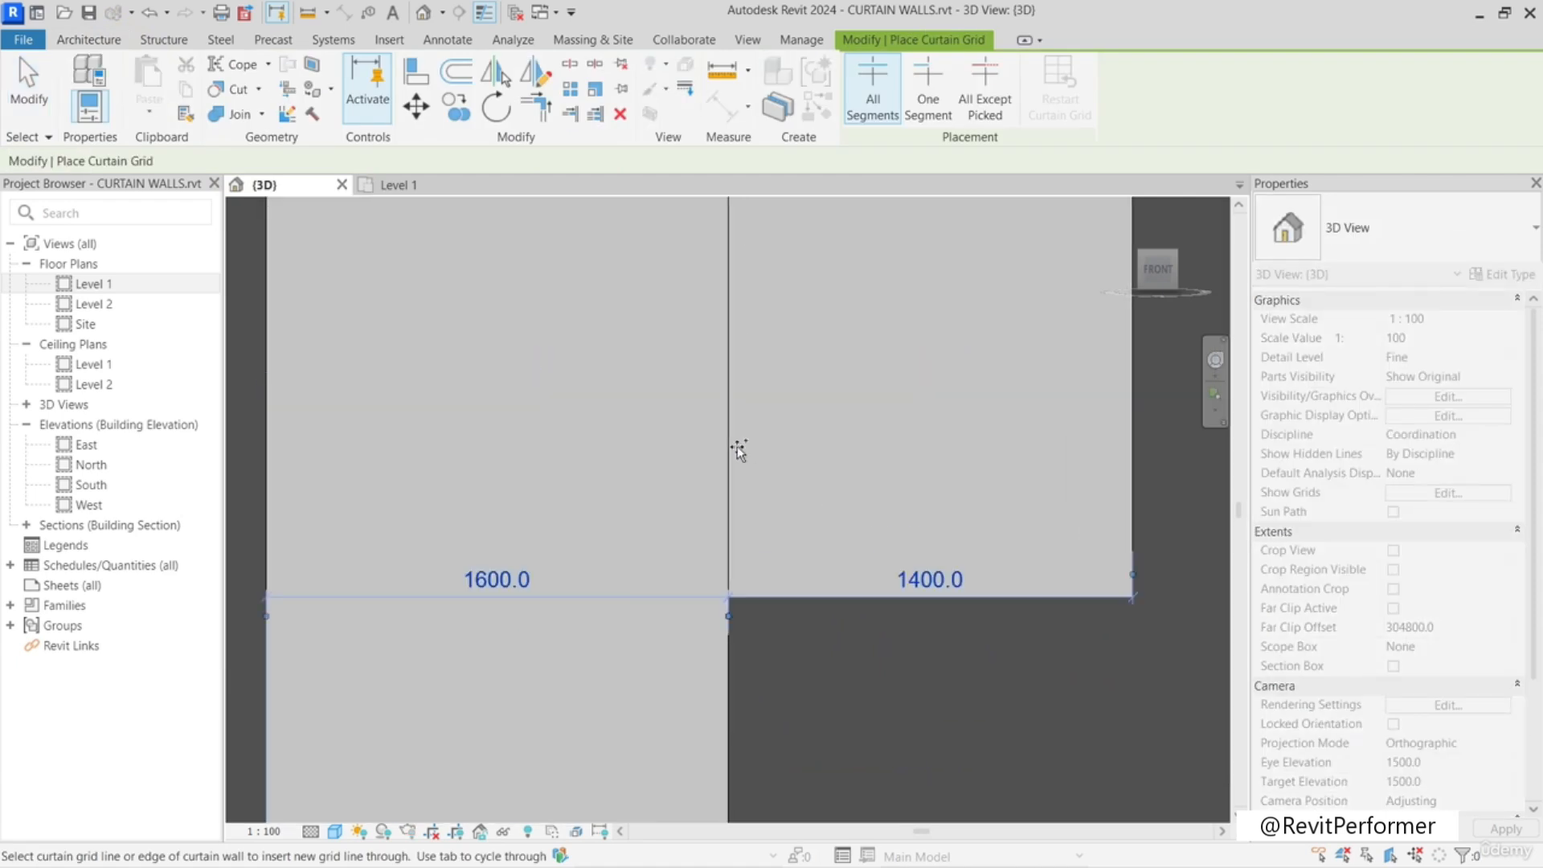
scroll(736, 450, "down", 4)
key("Escape")
key("Escape")
key("Tab")
left_click(672, 502)
left_click(871, 473)
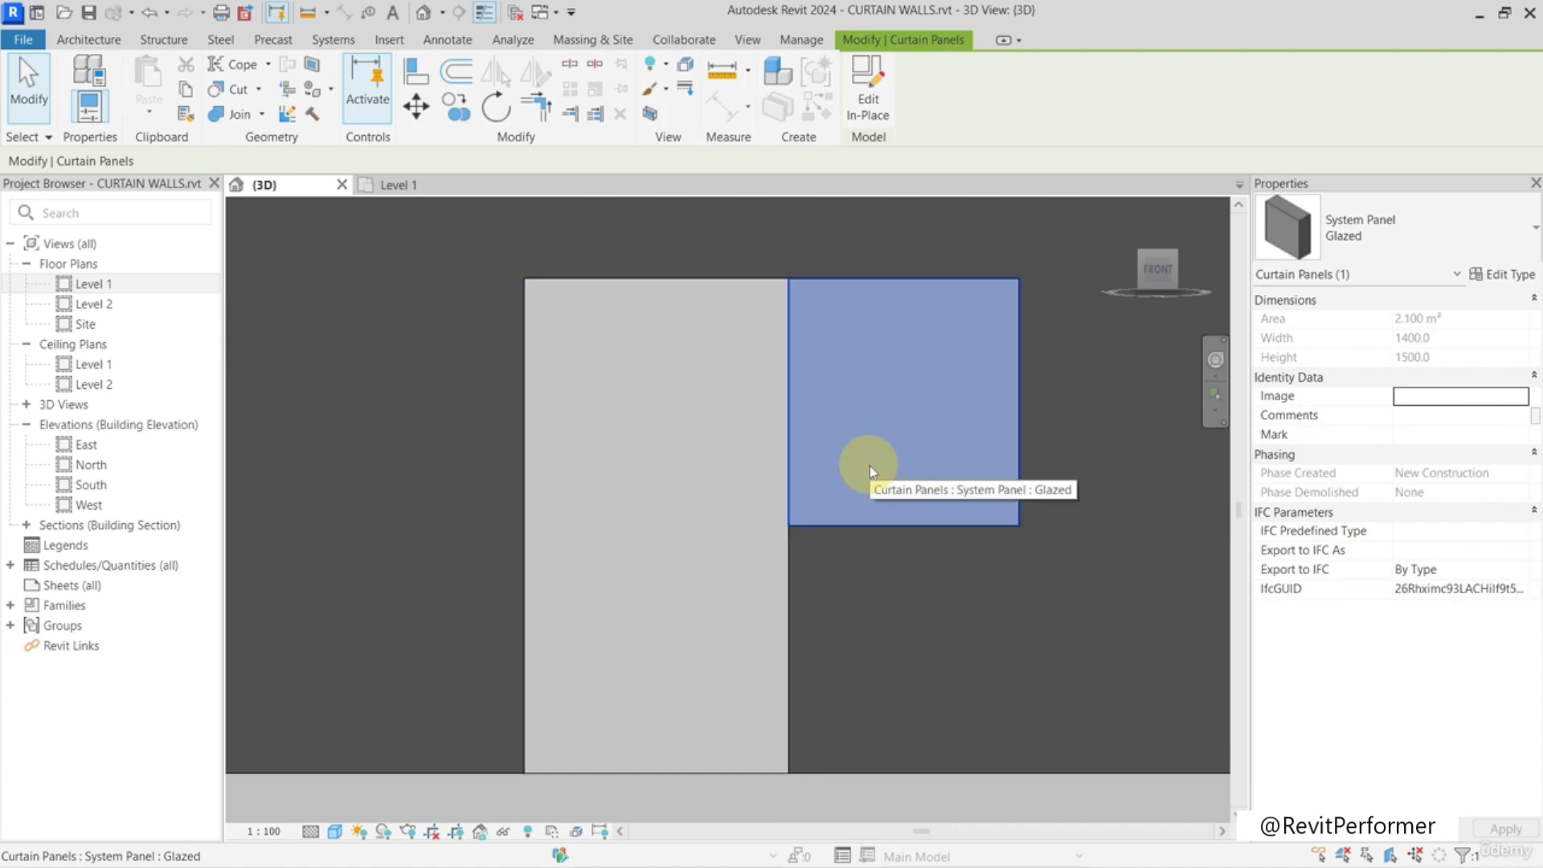
- Place 50mm x 150mm rectangular mullions on the left, top and right edges of the curtain wall
left_click(108, 39)
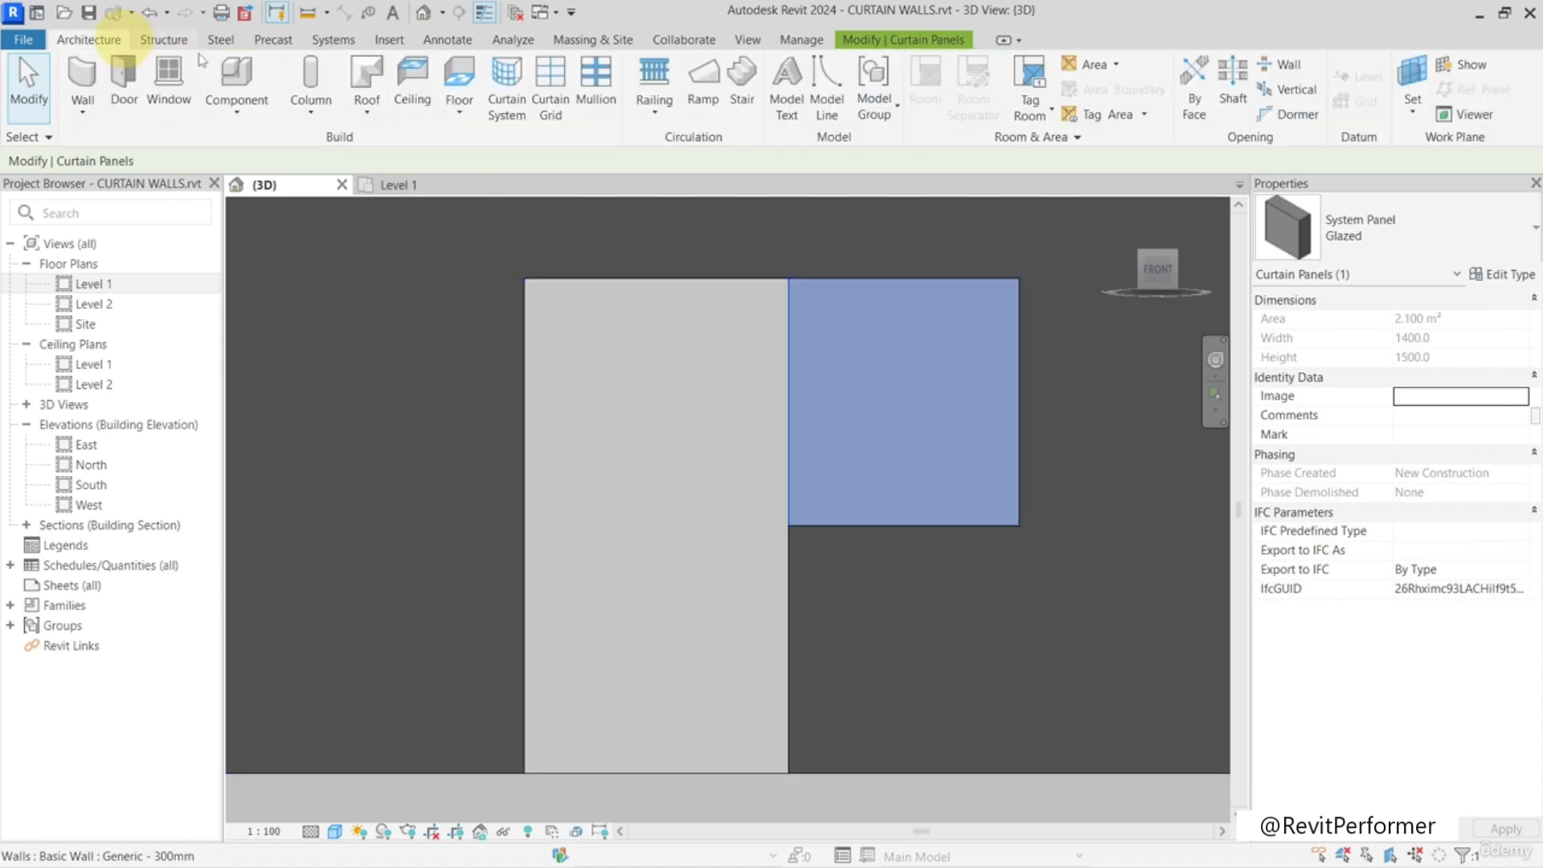
left_click(615, 90)
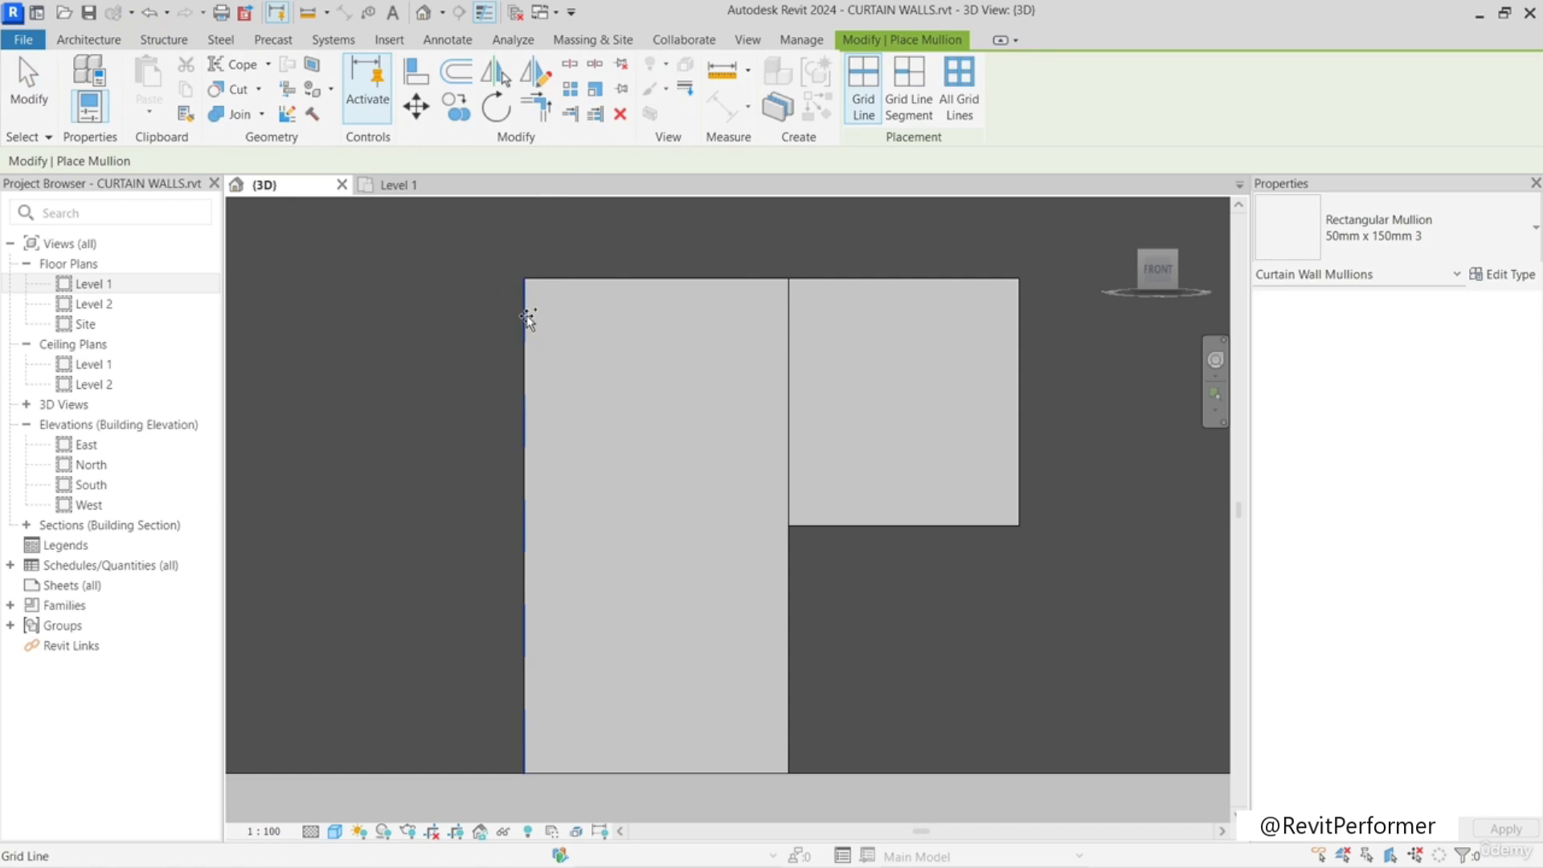
left_click(1379, 228)
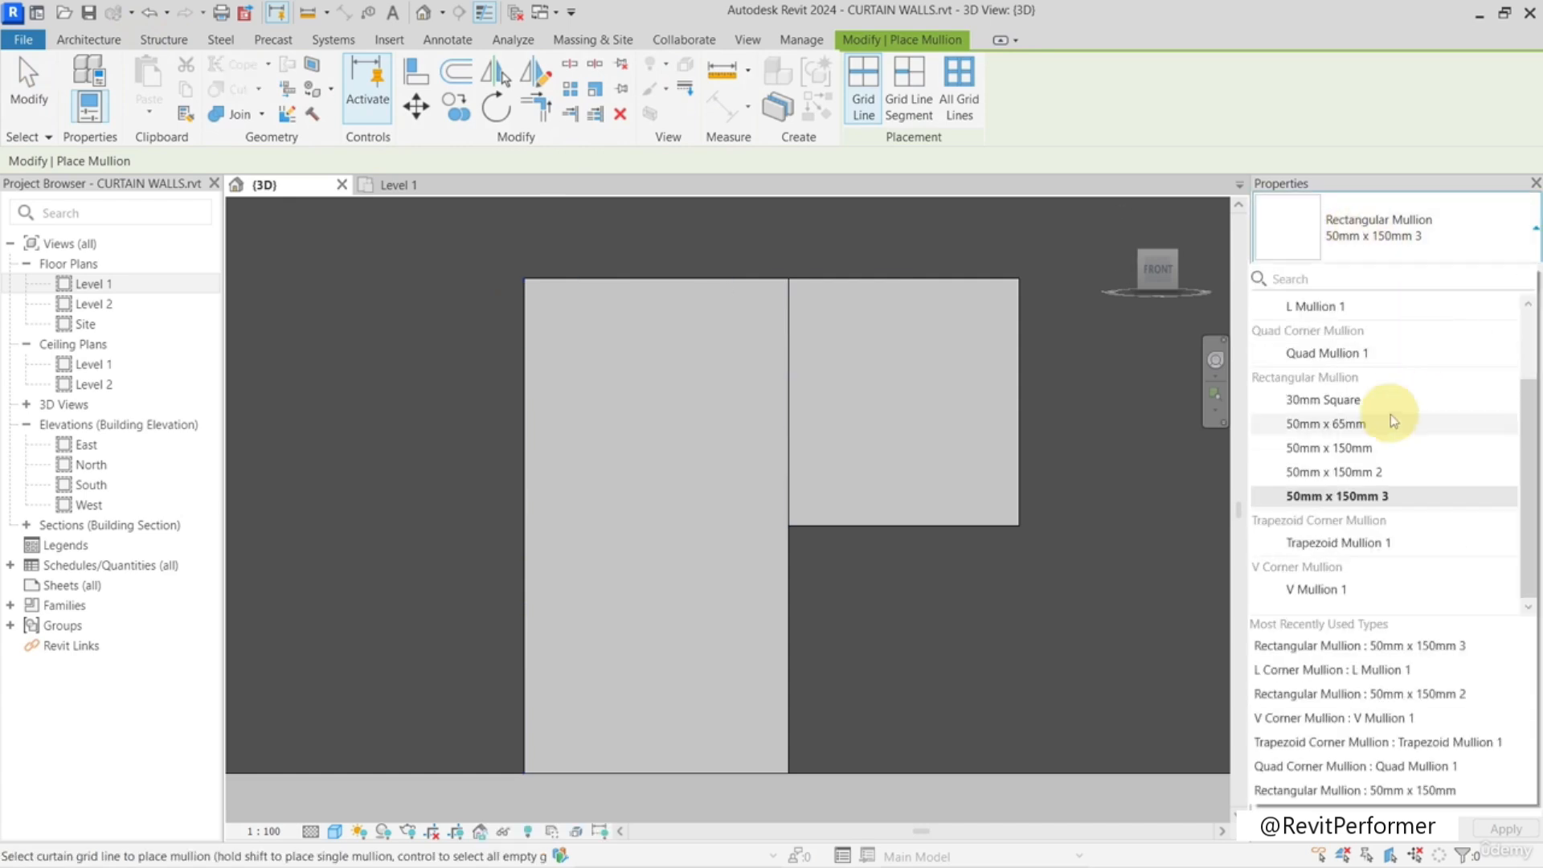
left_click(1392, 455)
left_click(527, 381)
left_click(659, 283)
left_click(1016, 402)
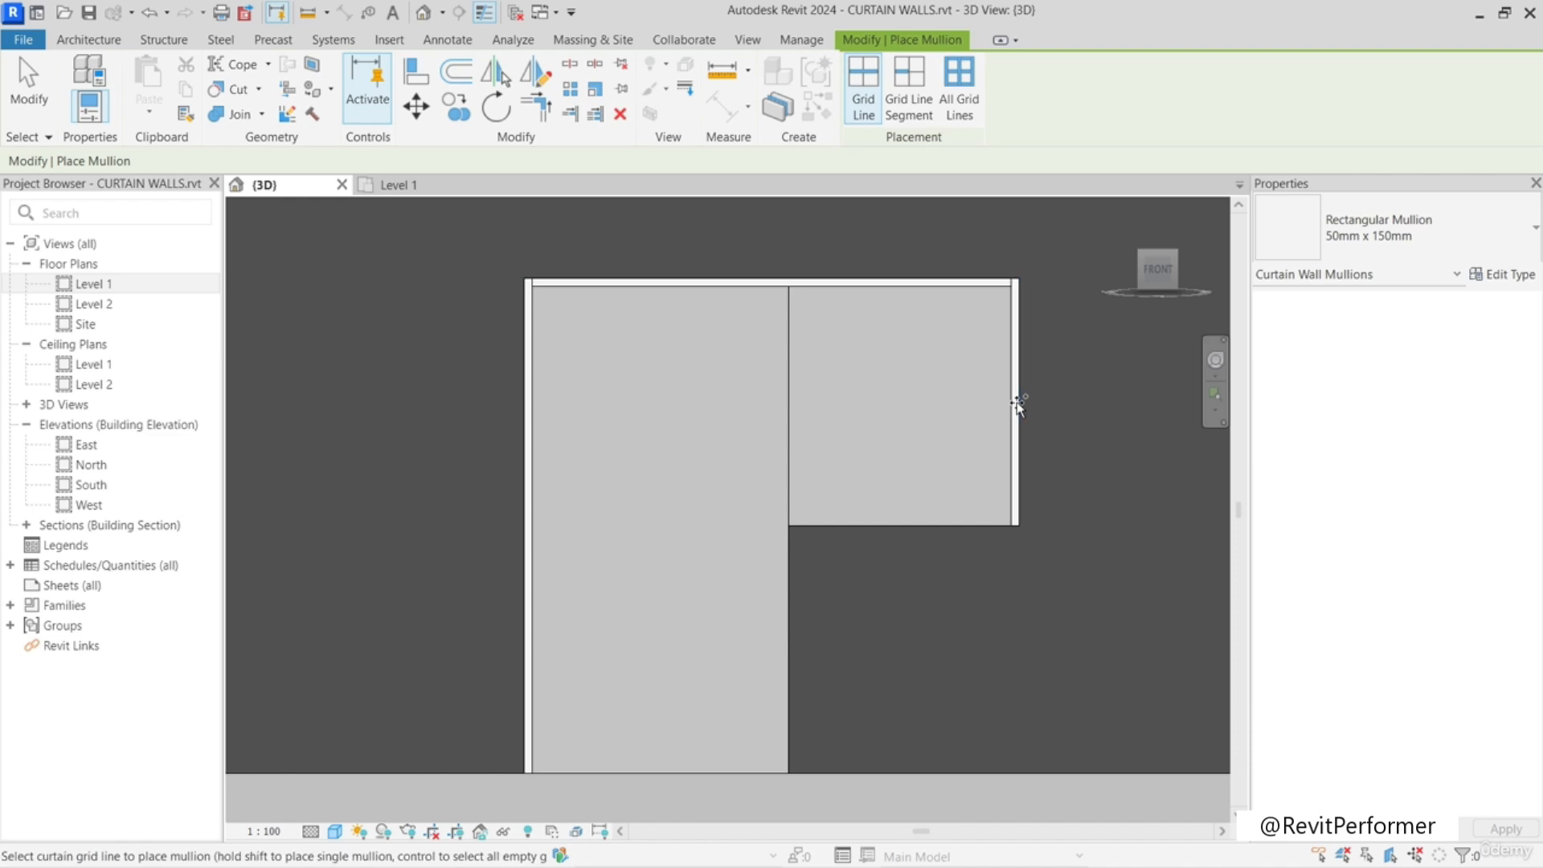
- Place 50mm x 150mm mullions on both notch edges, the bottom edge and the vertical grid line between the panels
left_click(941, 522)
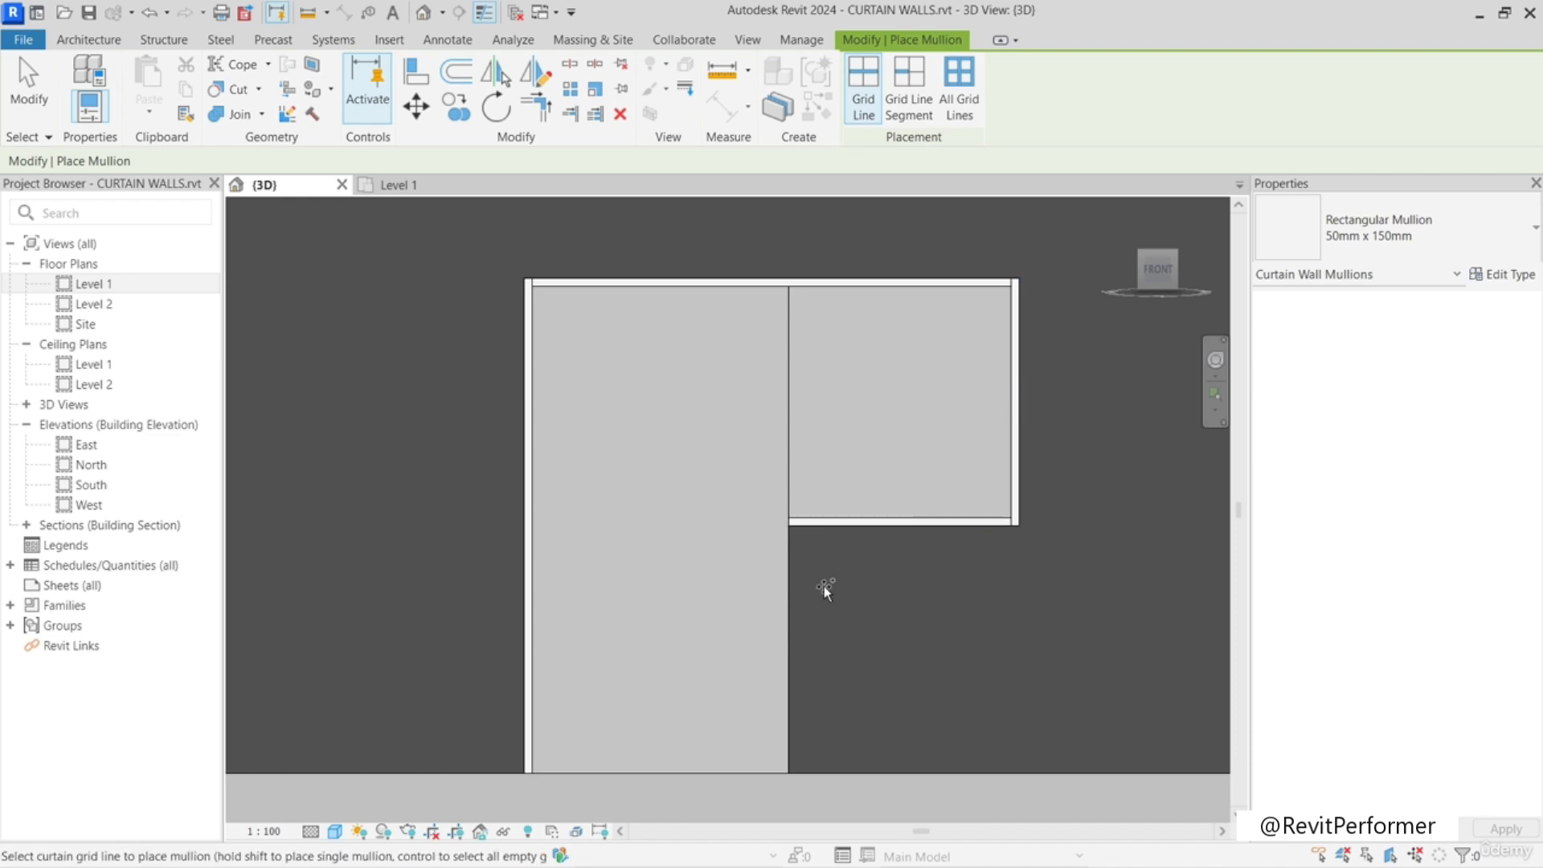
left_click(787, 640)
left_click(673, 771)
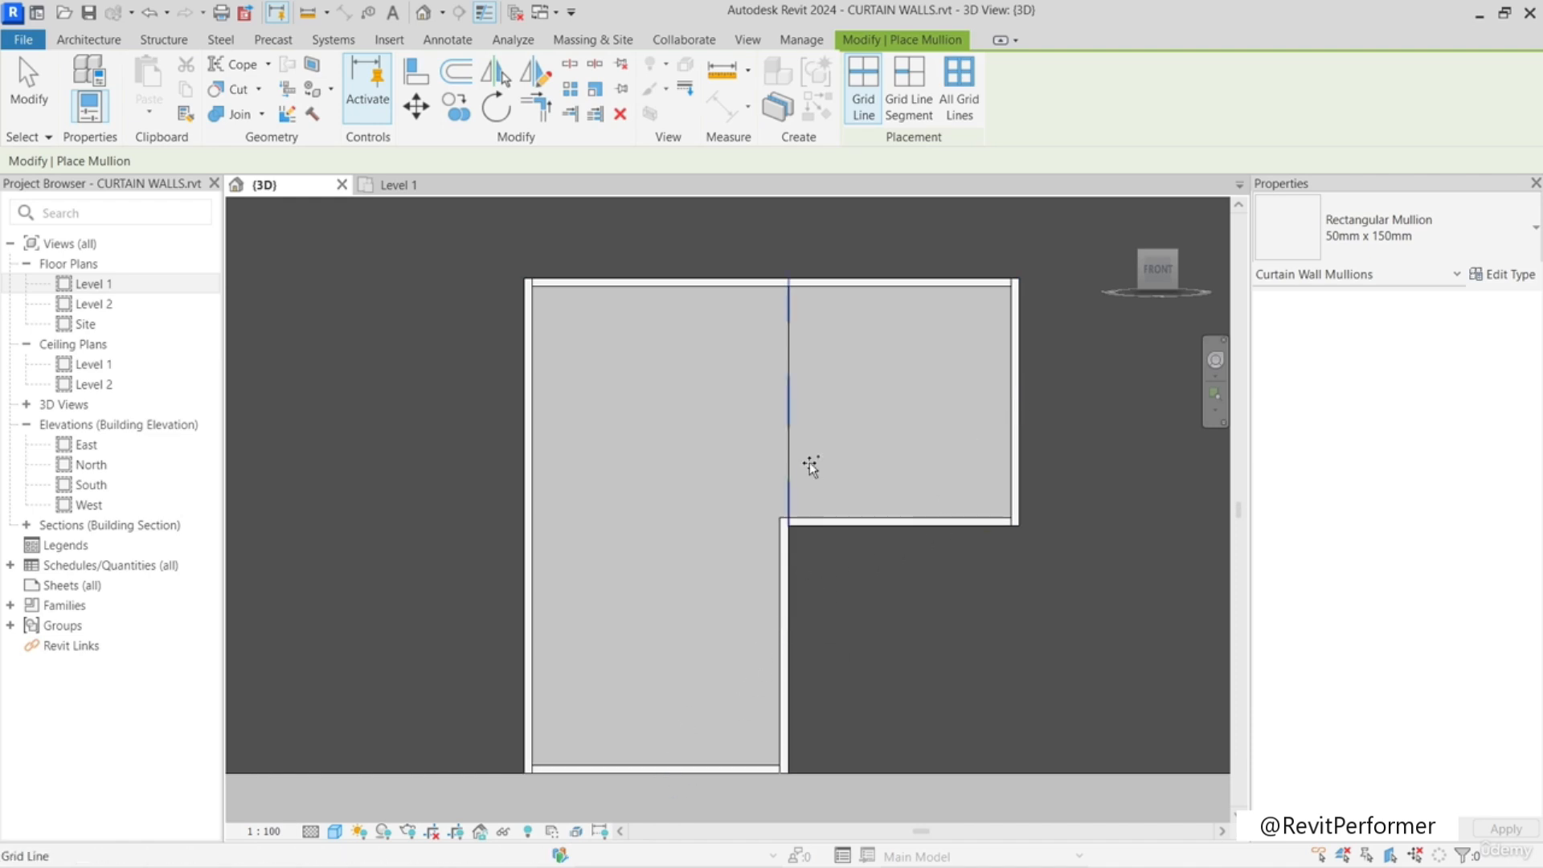
left_click(797, 445)
key("Escape")
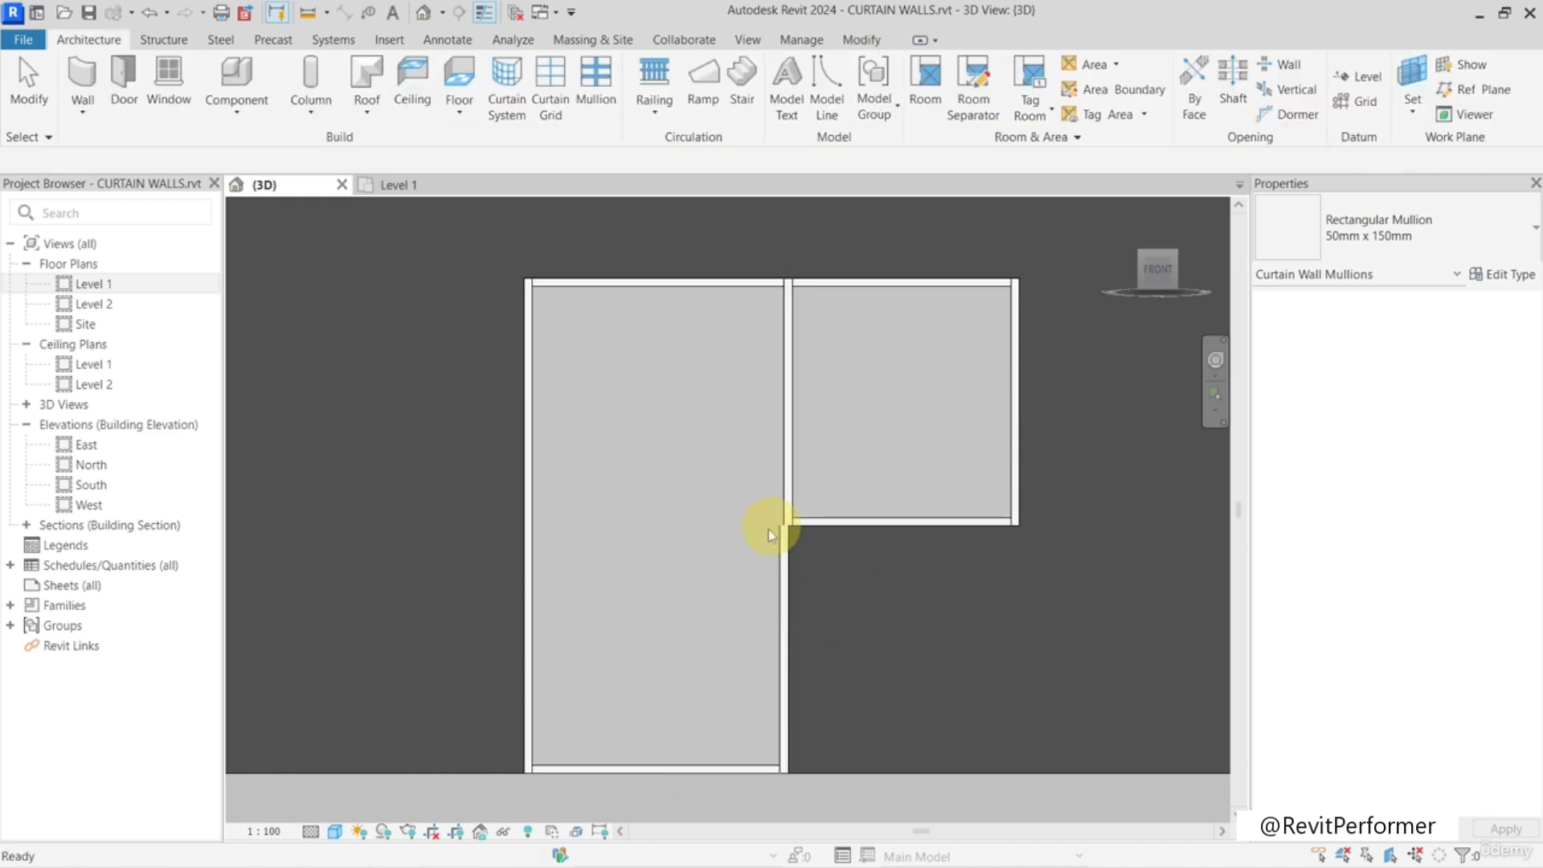
- Try to replace the tall left glazed panel with the Door-Curtain-Wall-Double-Glass type
left_click(743, 537)
scroll(763, 531, "up", 5)
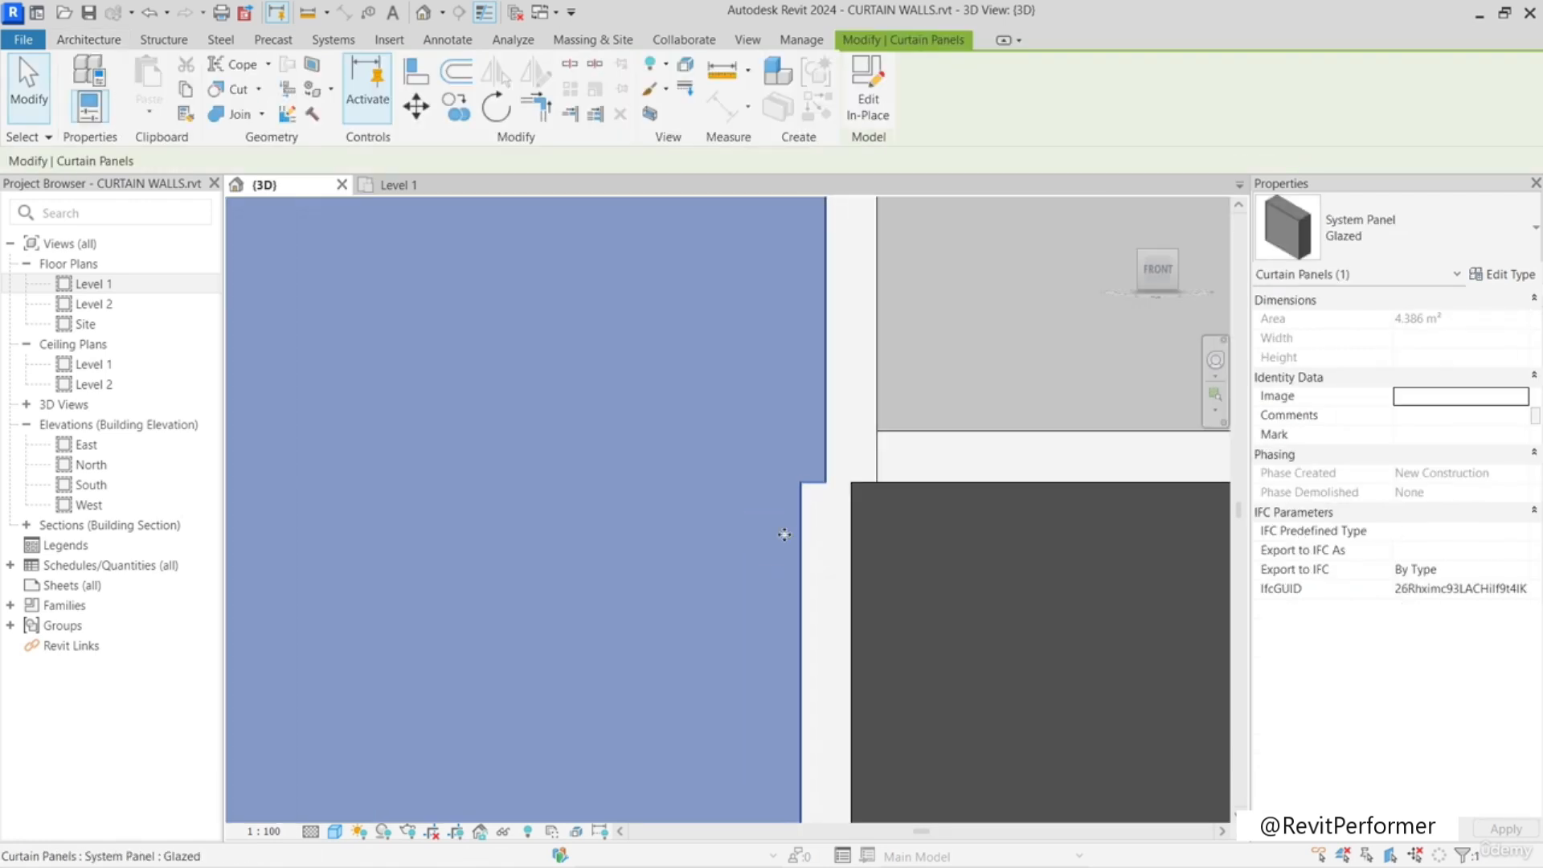
scroll(841, 517, "down", 5)
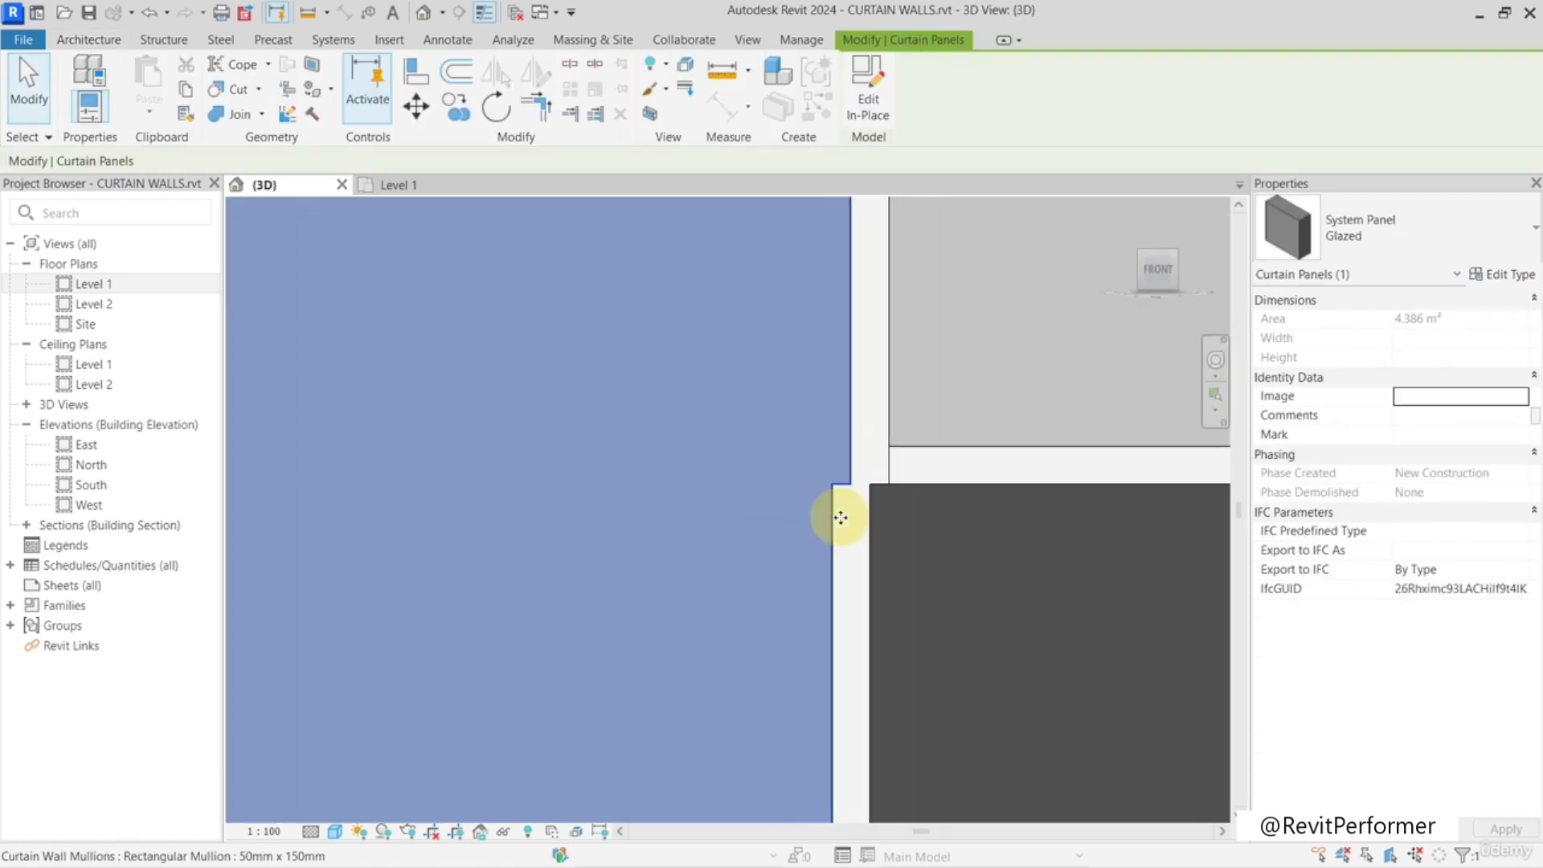
left_click(1363, 241)
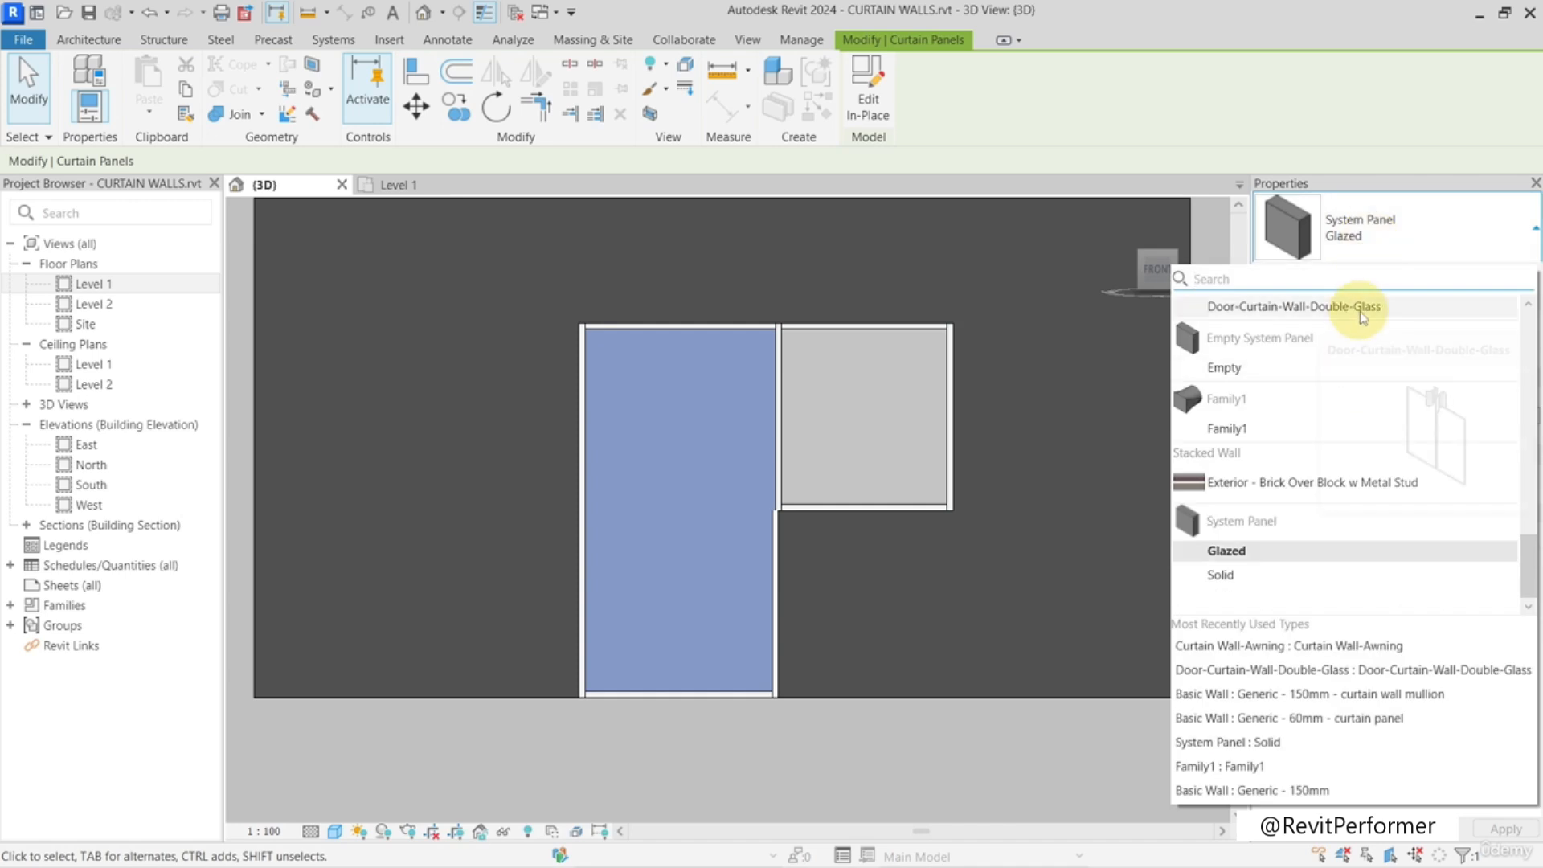
left_click(1361, 306)
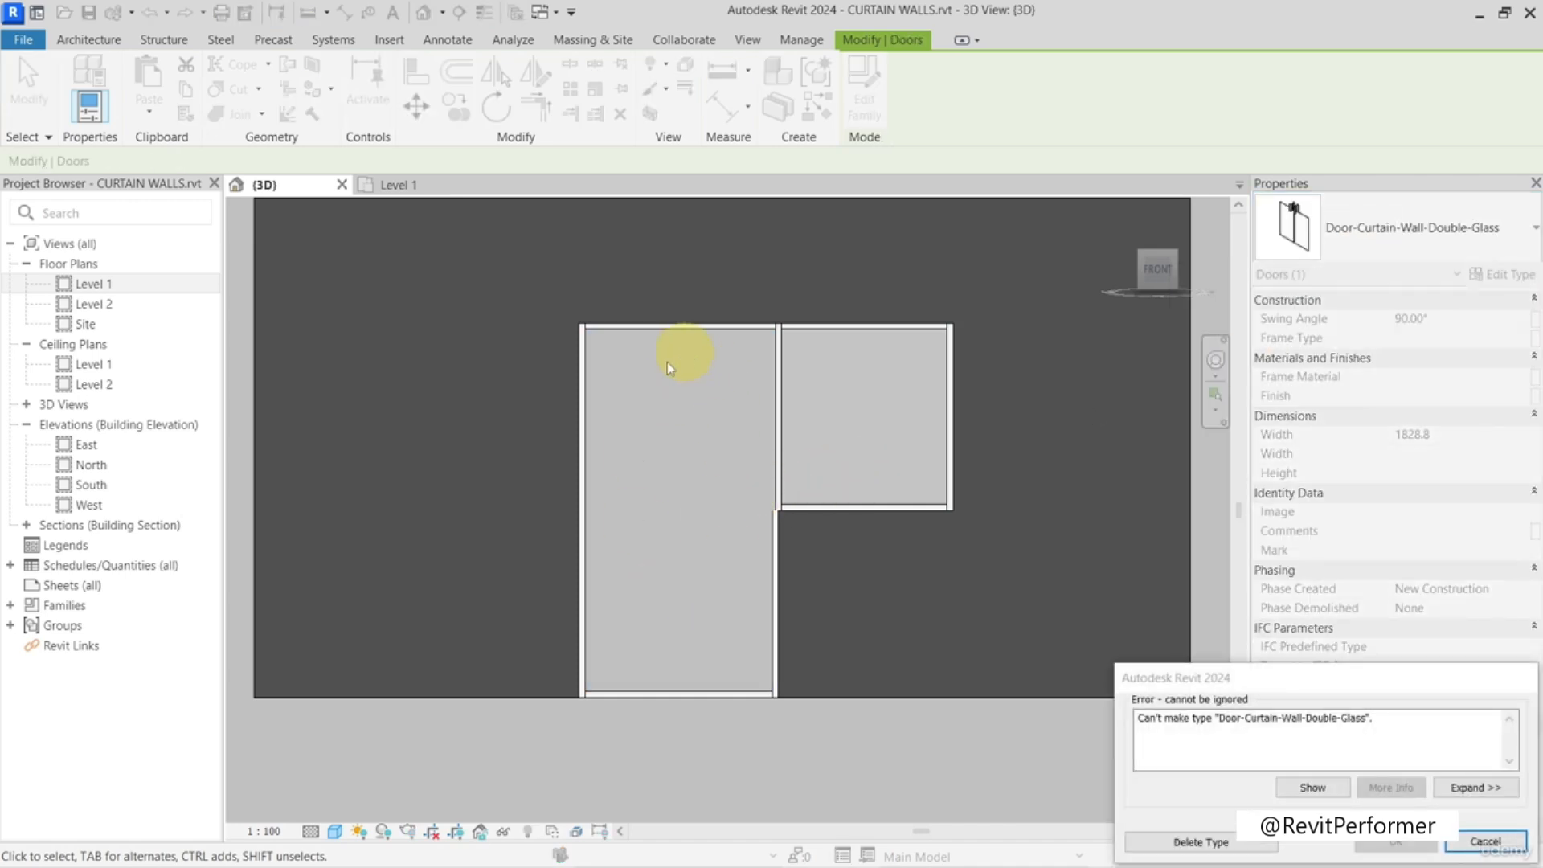
scroll(743, 498, "up", 4)
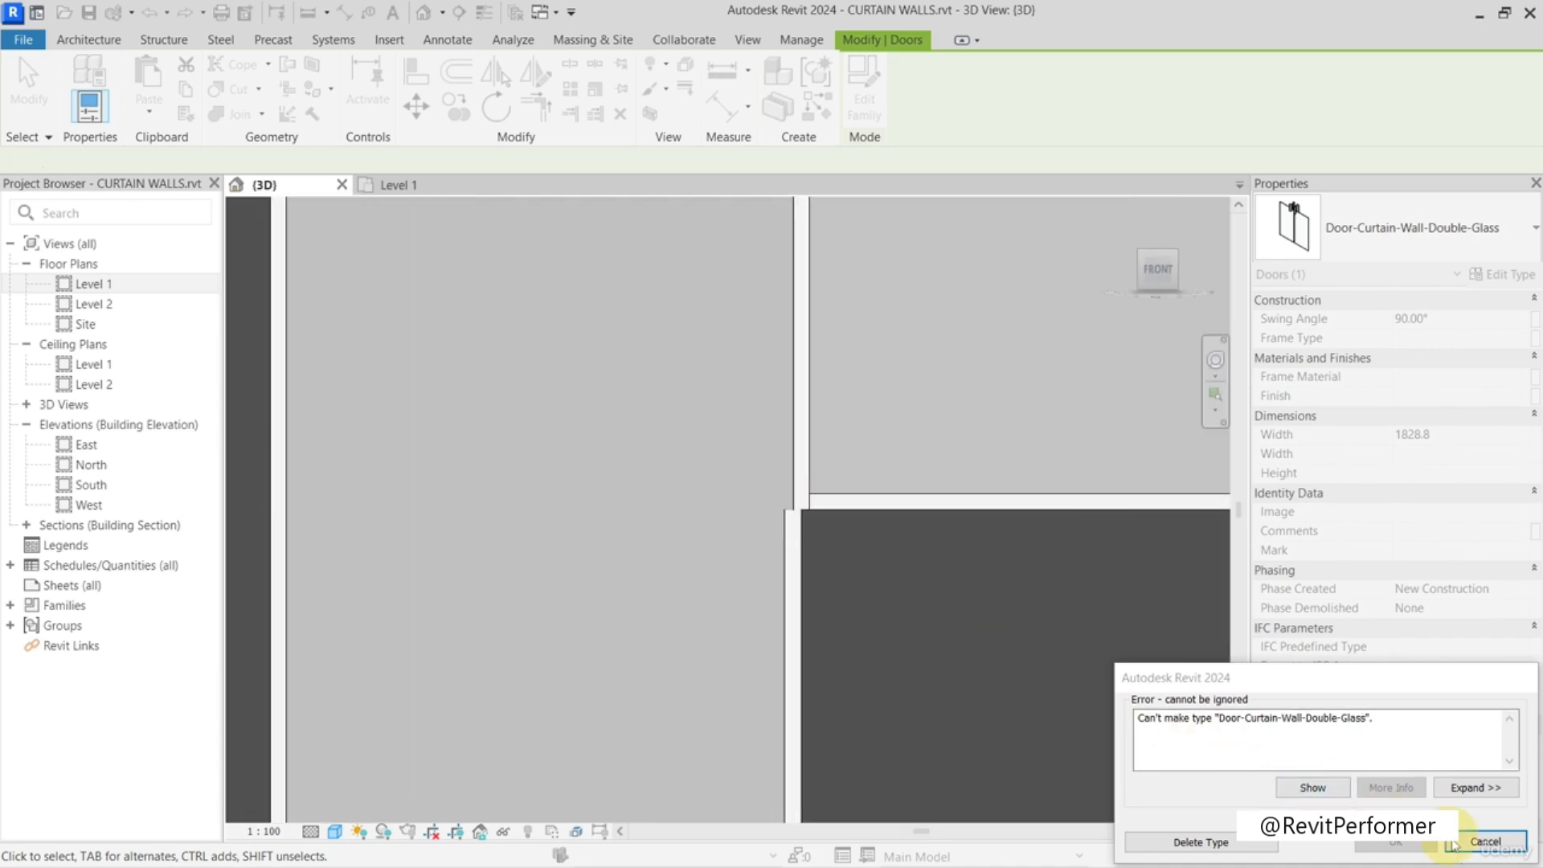
left_click(1485, 841)
- Delete the two offset vertical mullions above and below the notch corner
scroll(779, 551, "down", 4)
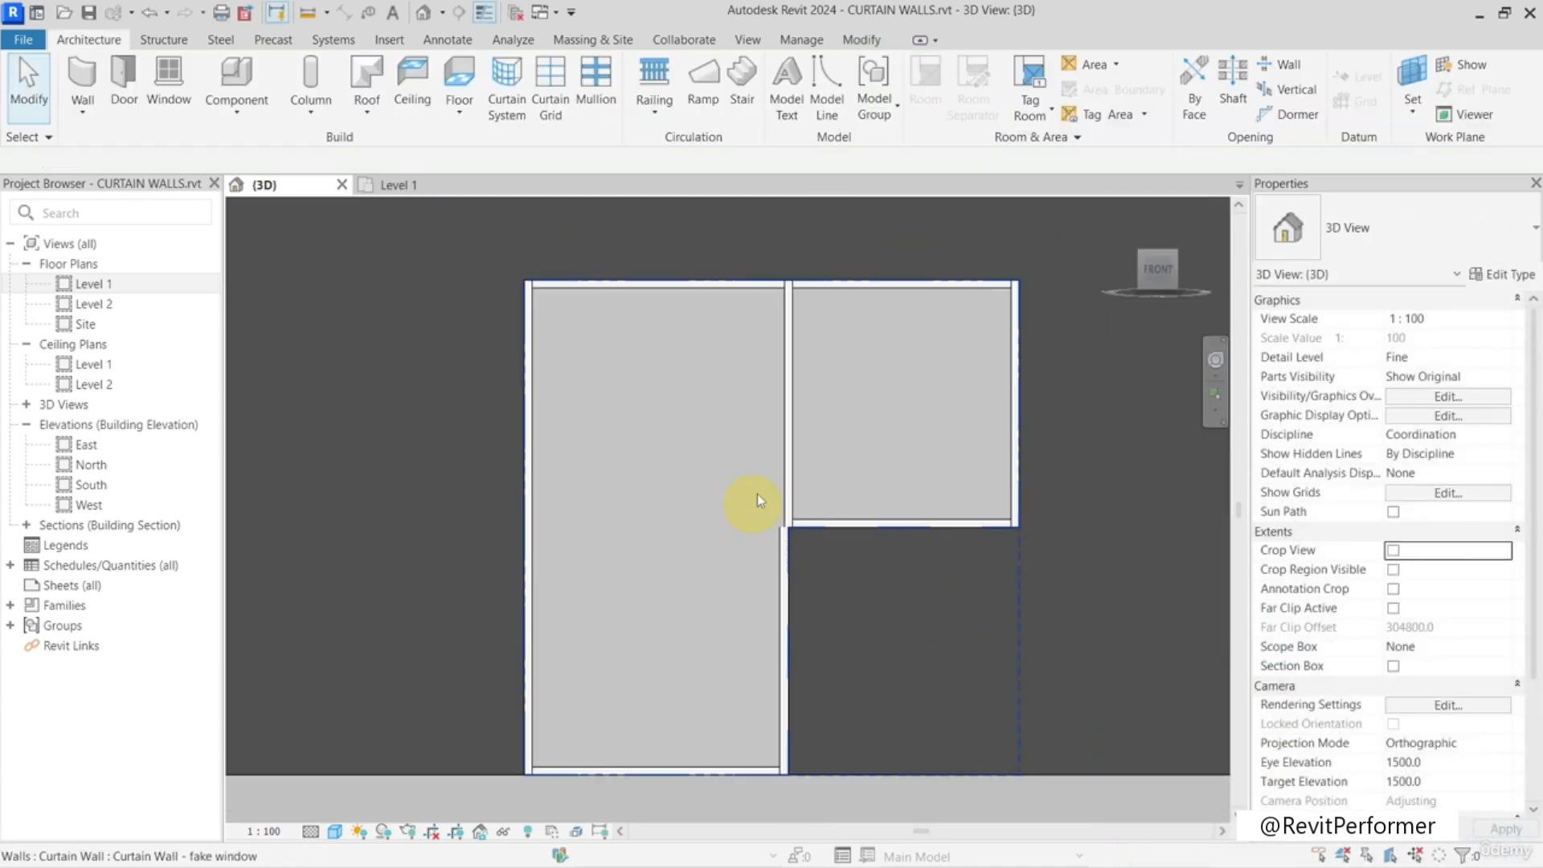
scroll(792, 524, "up", 4)
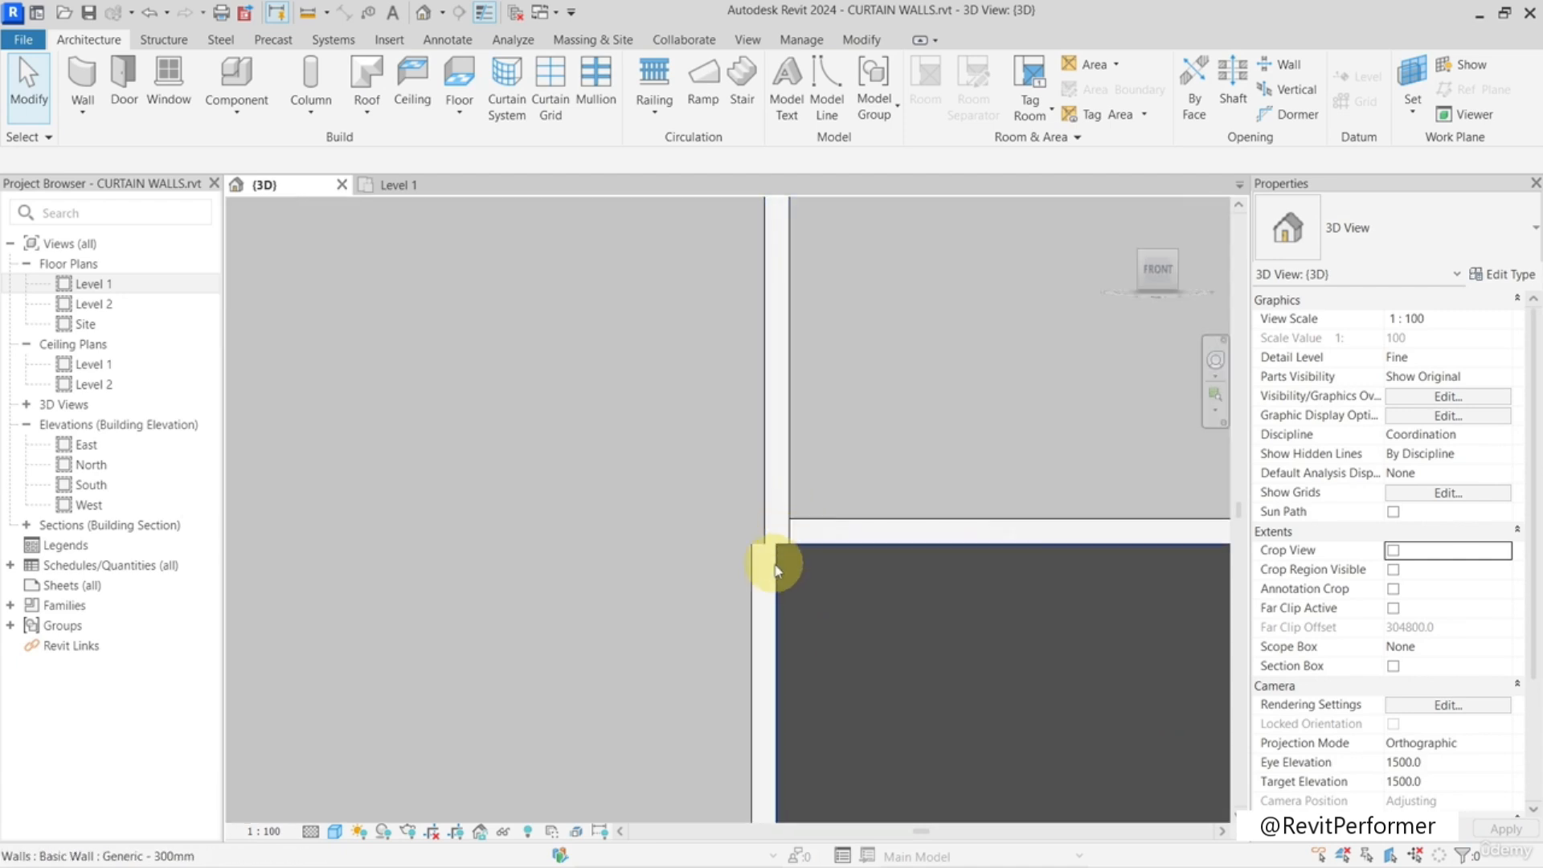
left_click(755, 578)
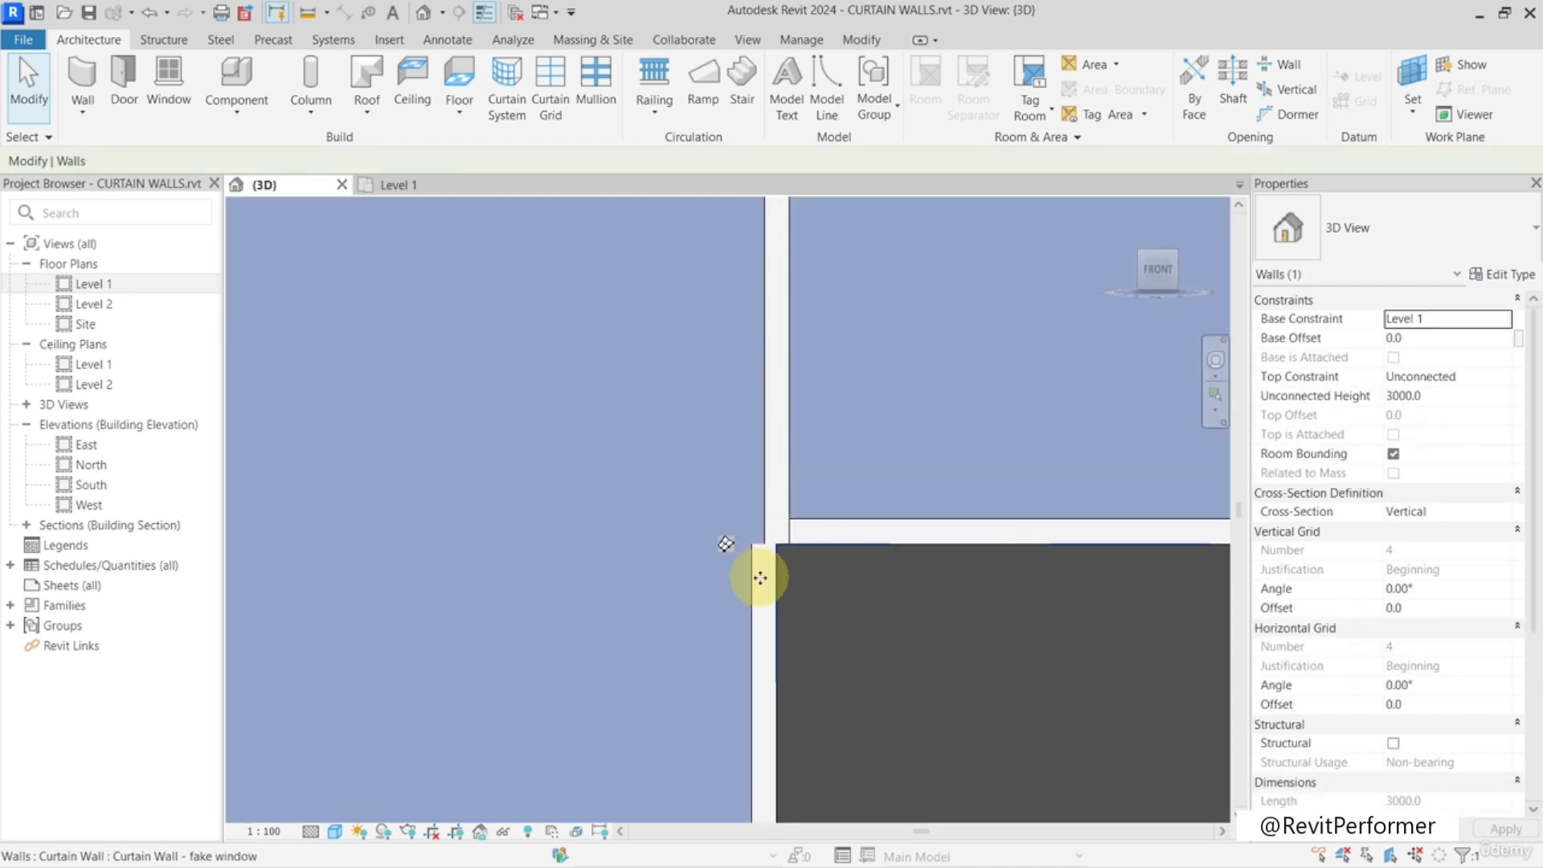
key("Tab")
left_click(758, 580)
left_click(761, 582)
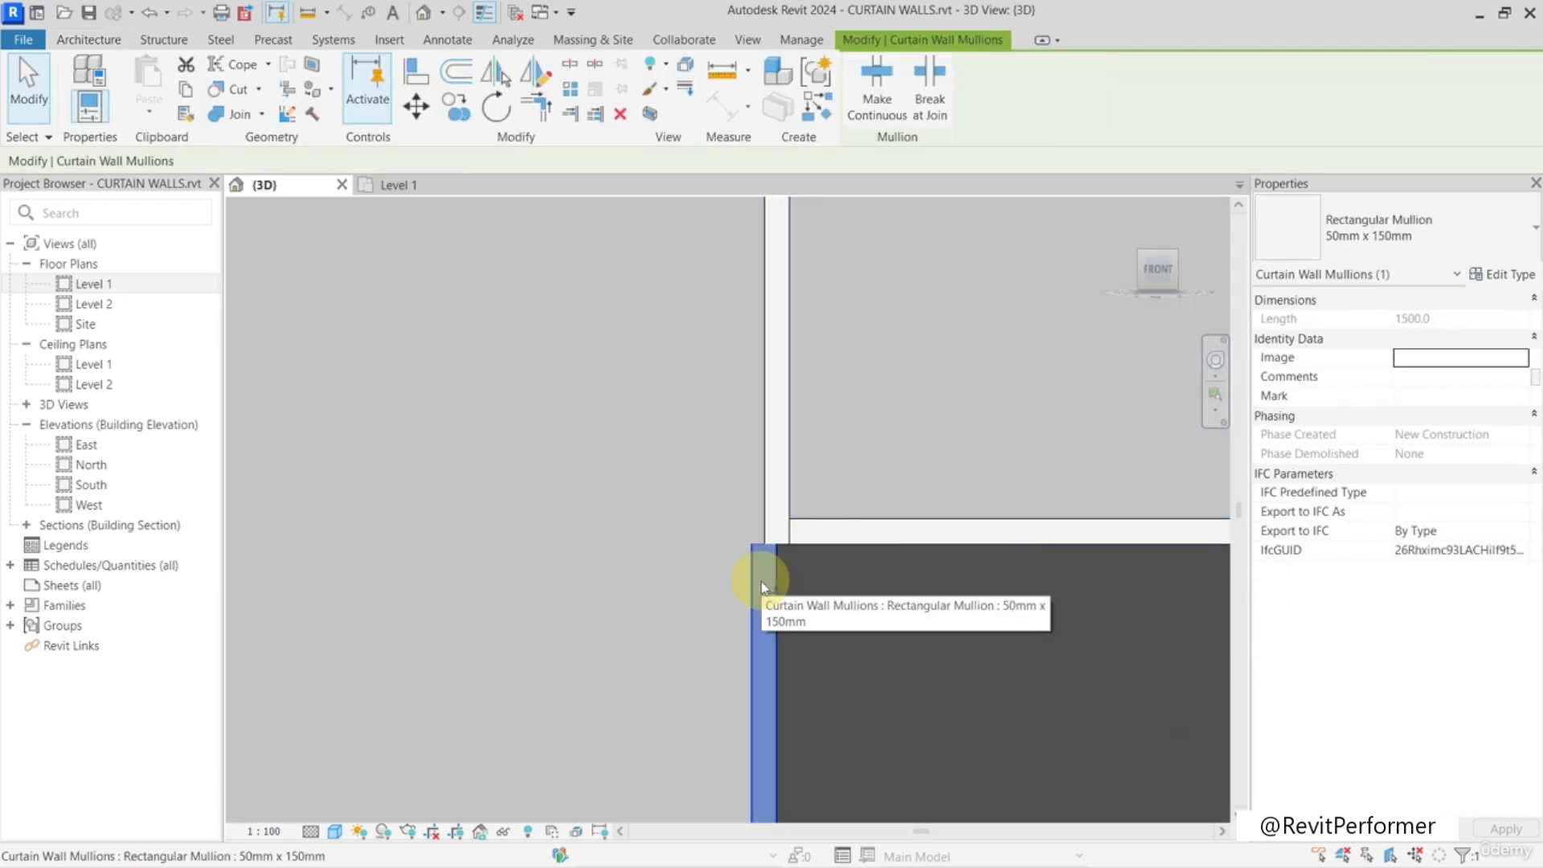
key("Escape")
left_click(778, 518)
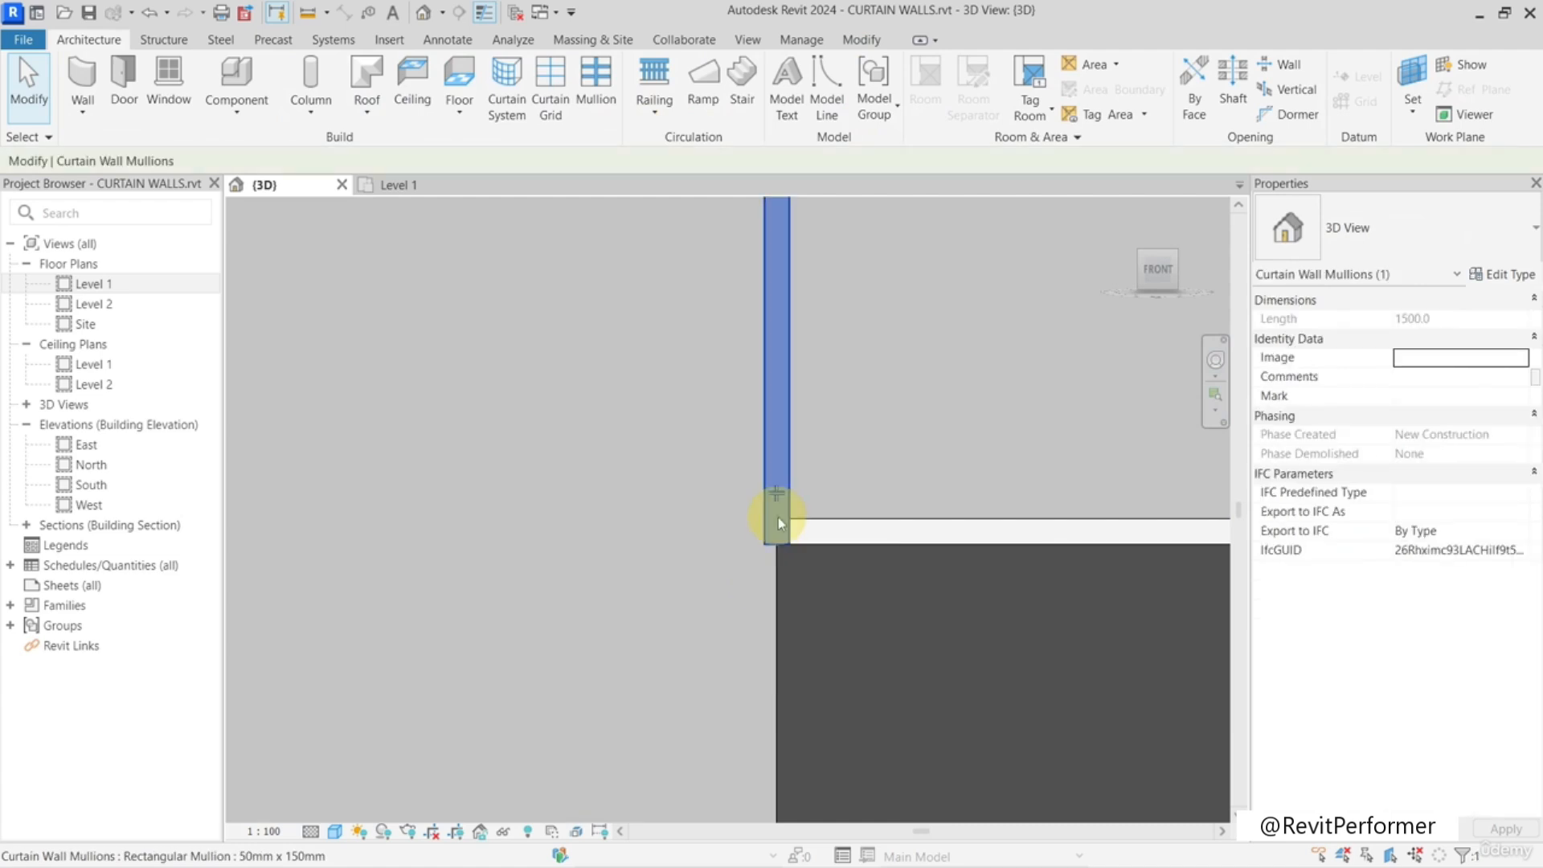
key("Delete")
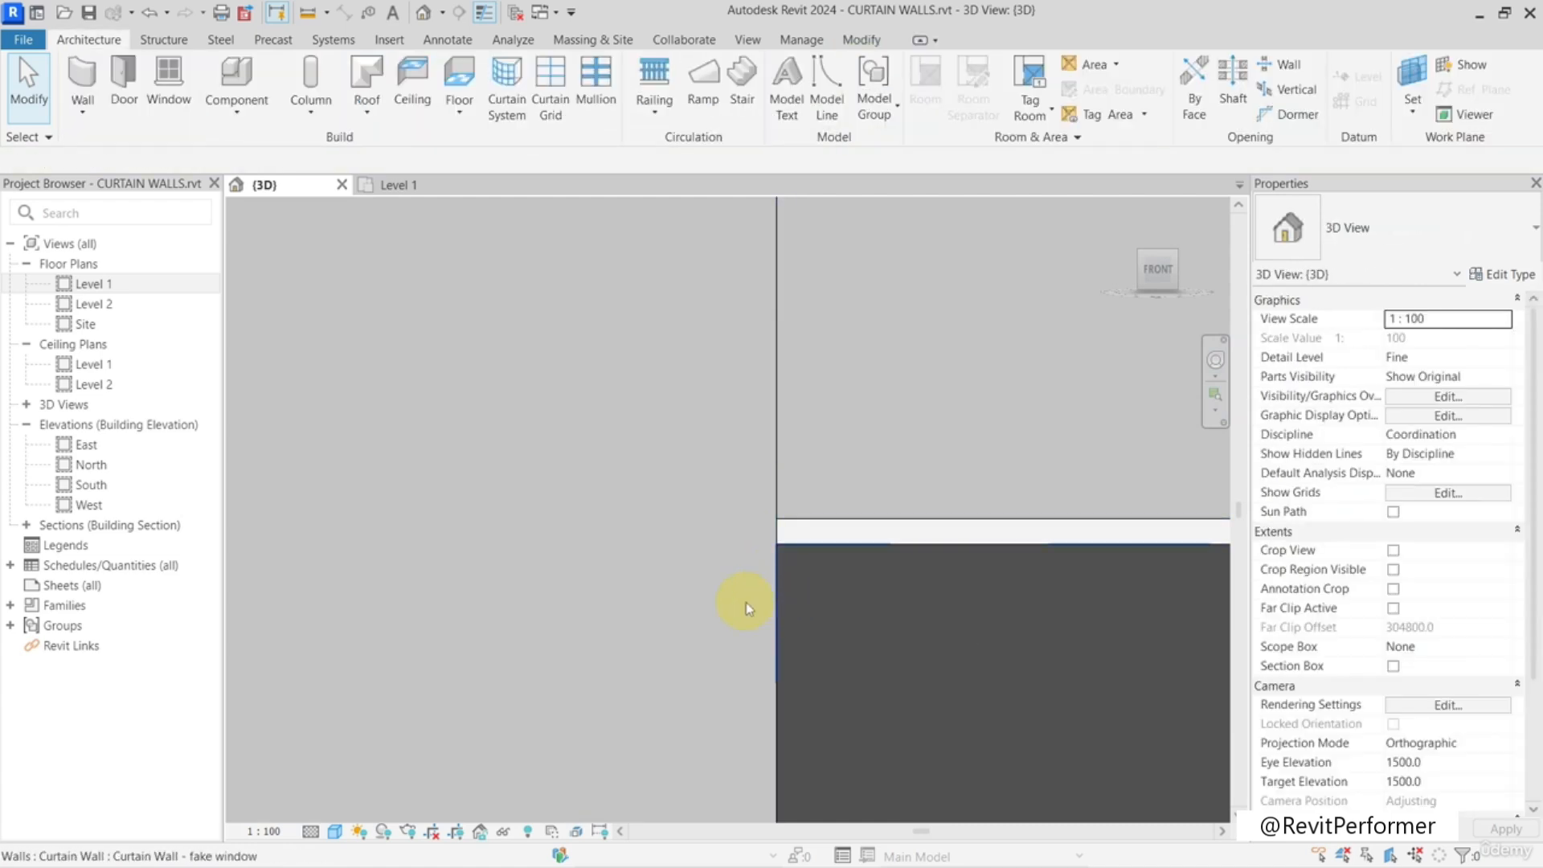
- Move the curtain wall's vertical grid line 50 mm away from the notch corner, towards the tall panel
left_click(804, 537)
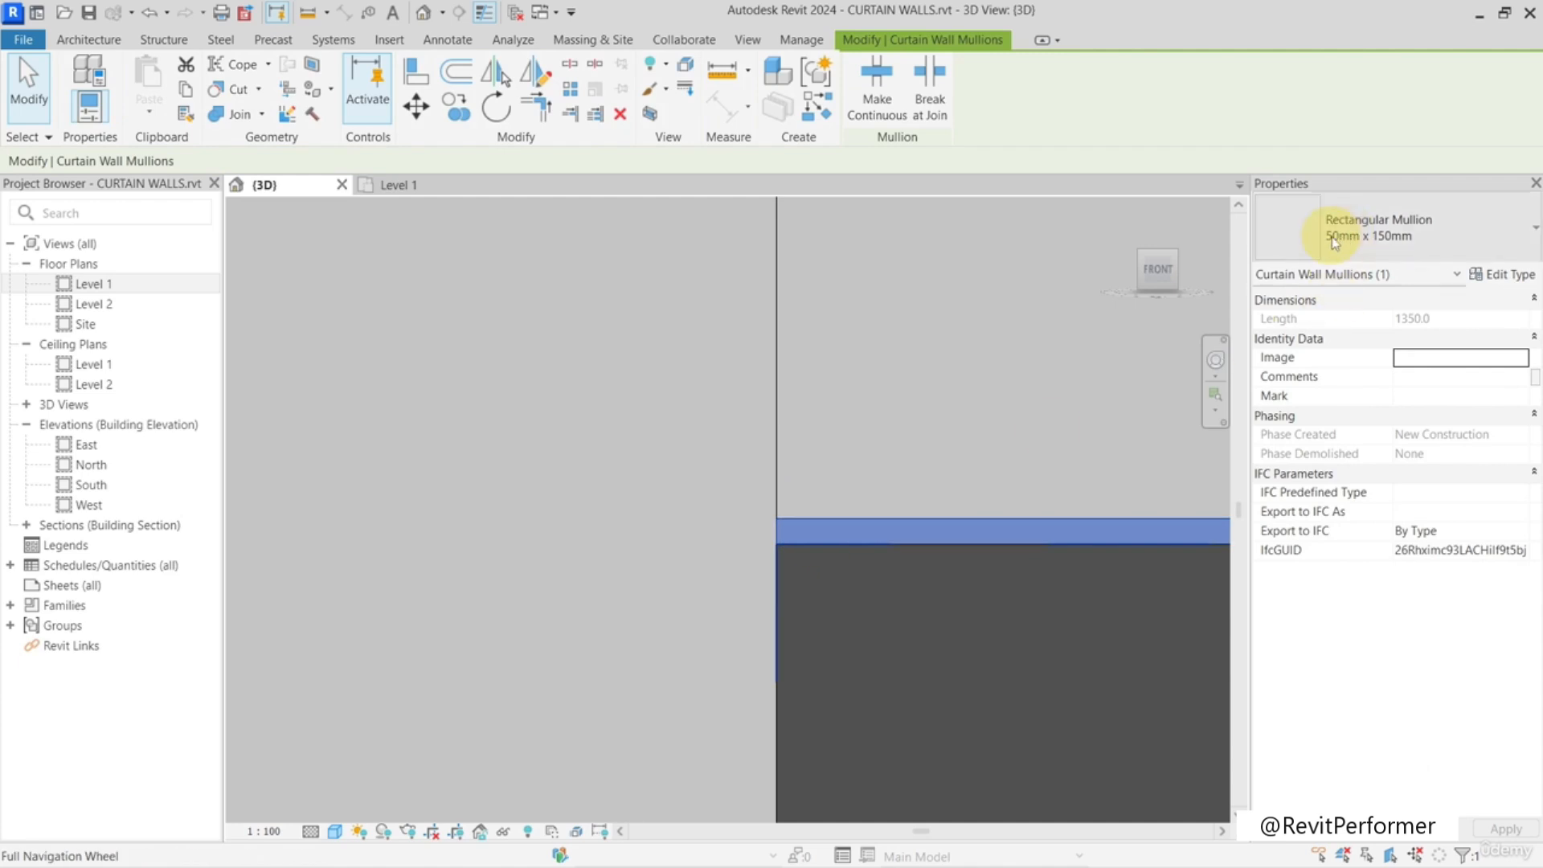
left_click(898, 475)
left_click(779, 446)
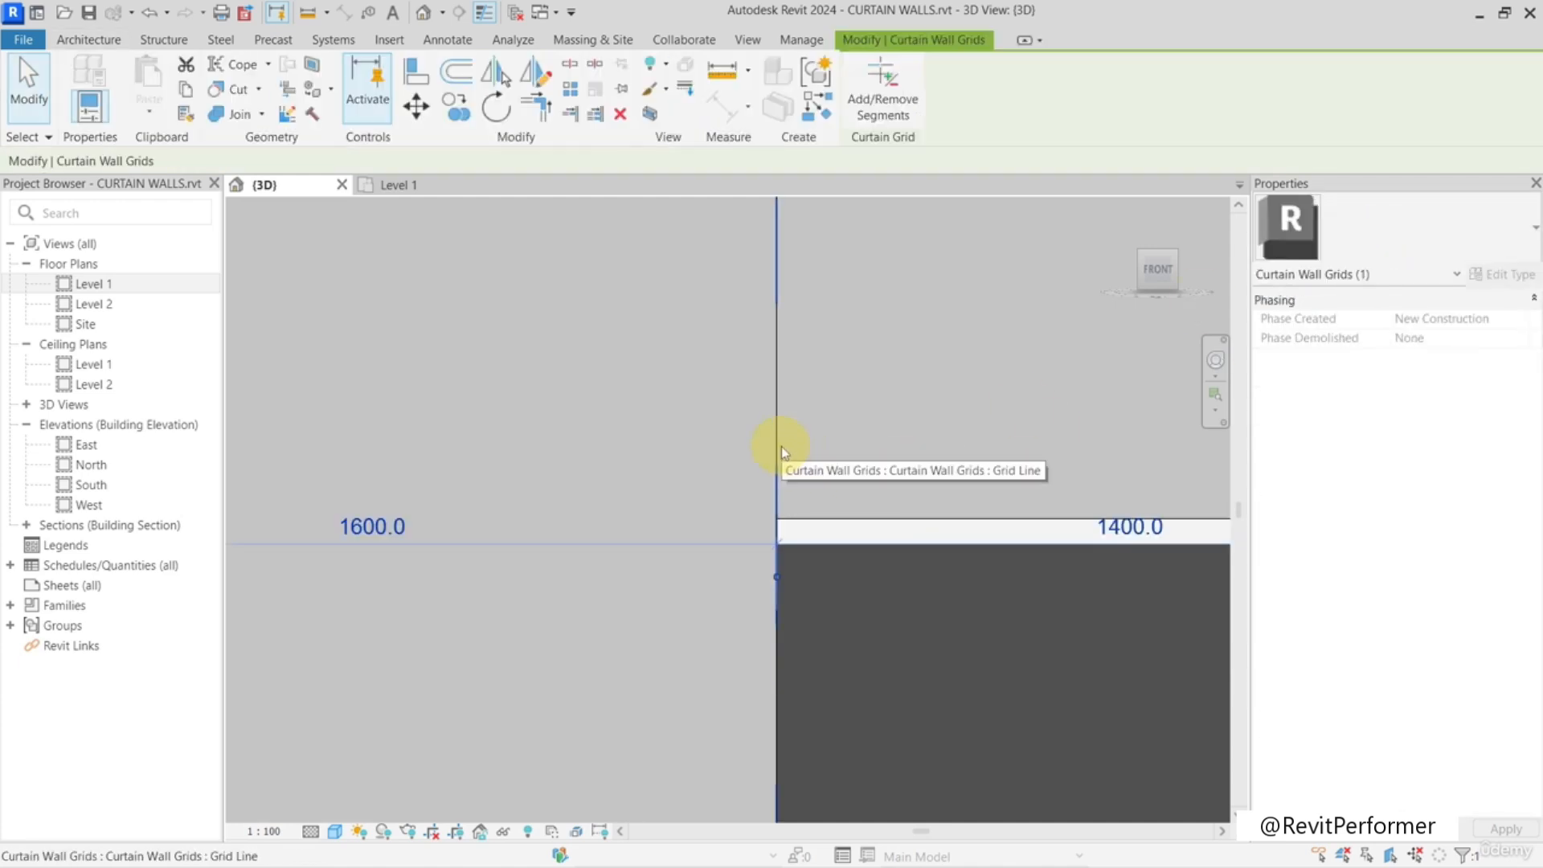
key("m")
key("v")
left_click(777, 446)
type("50")
key("Return")
key("Escape")
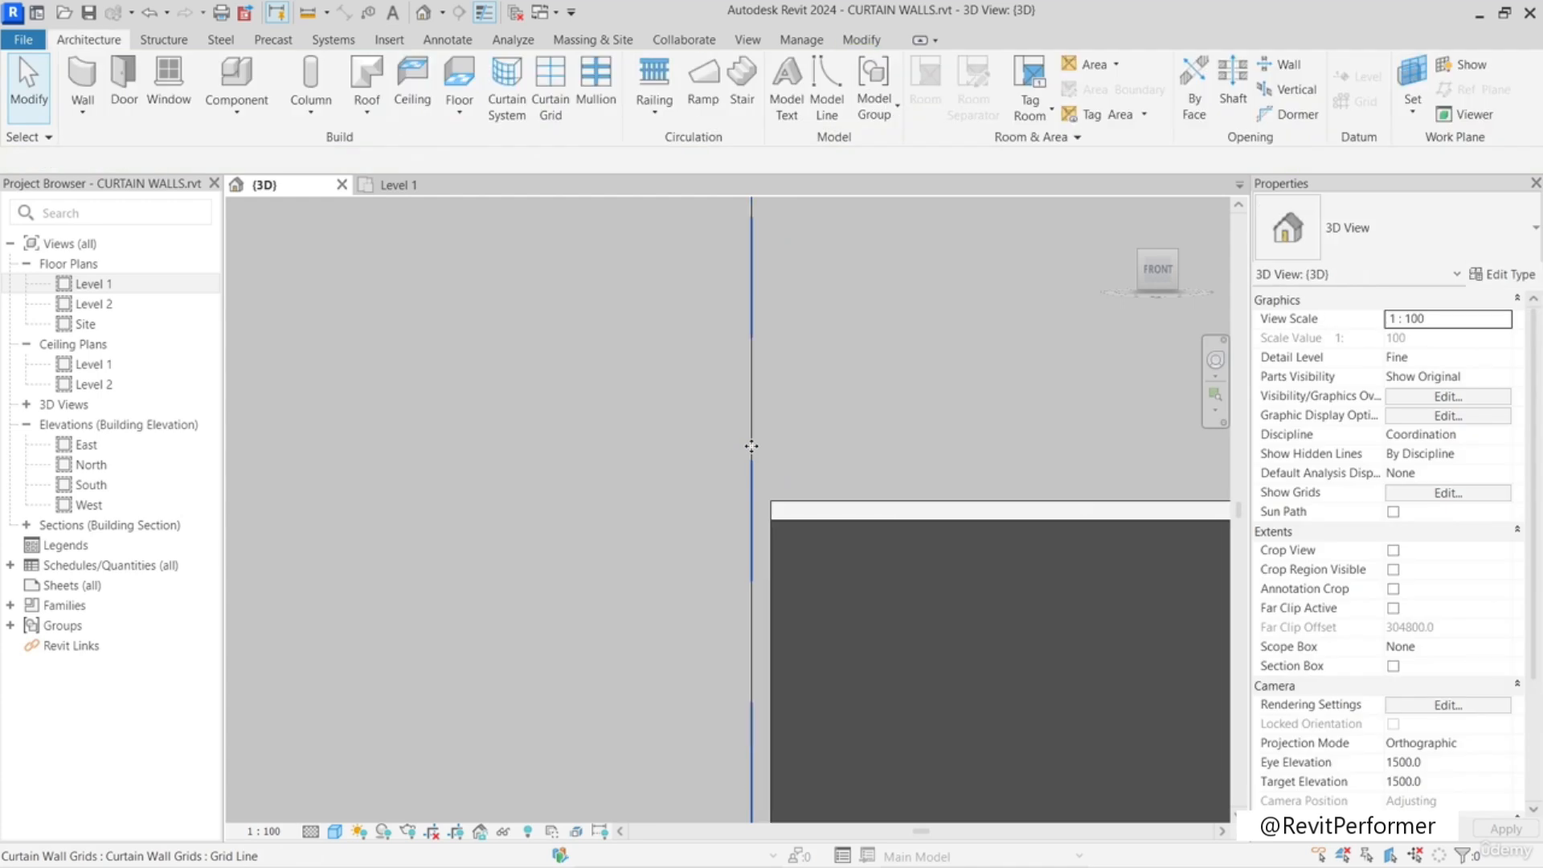
scroll(752, 446, "down", 3)
middle_click_drag(734, 417, 745, 524)
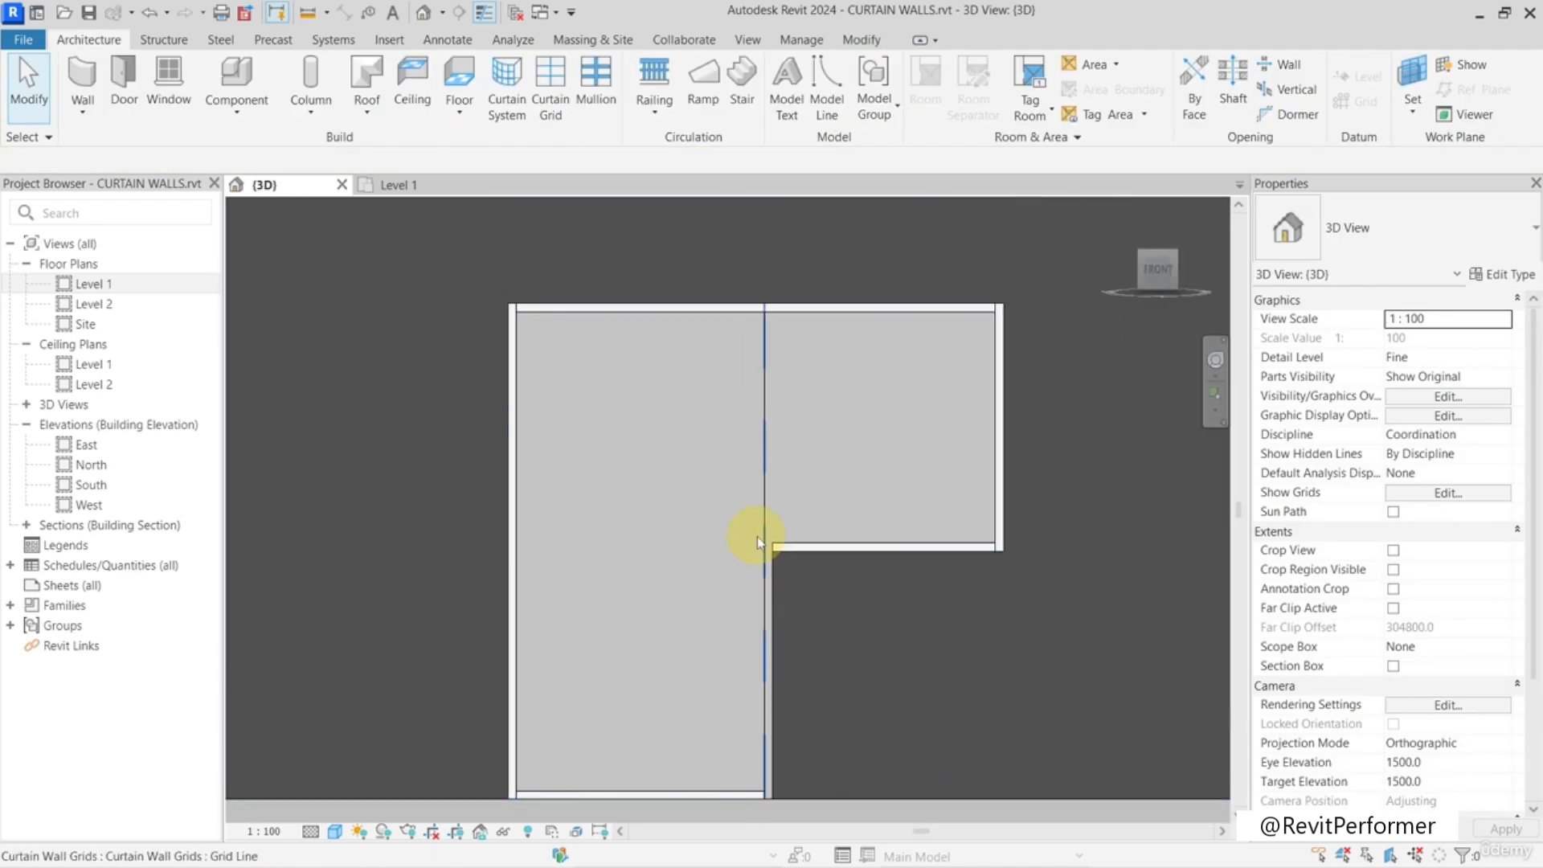
scroll(763, 552, "up", 4)
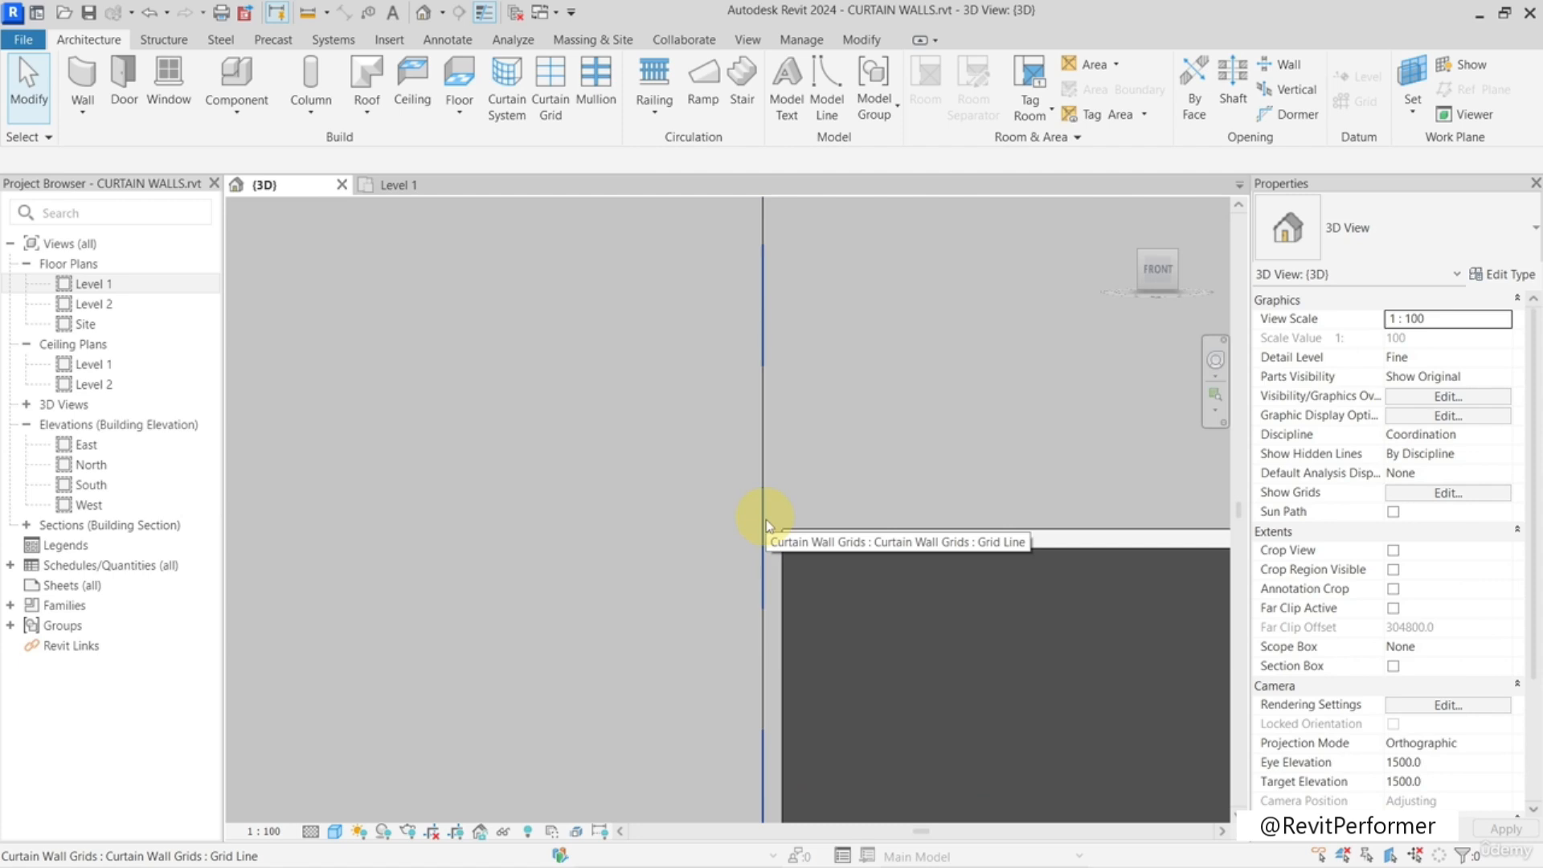
left_click(760, 525)
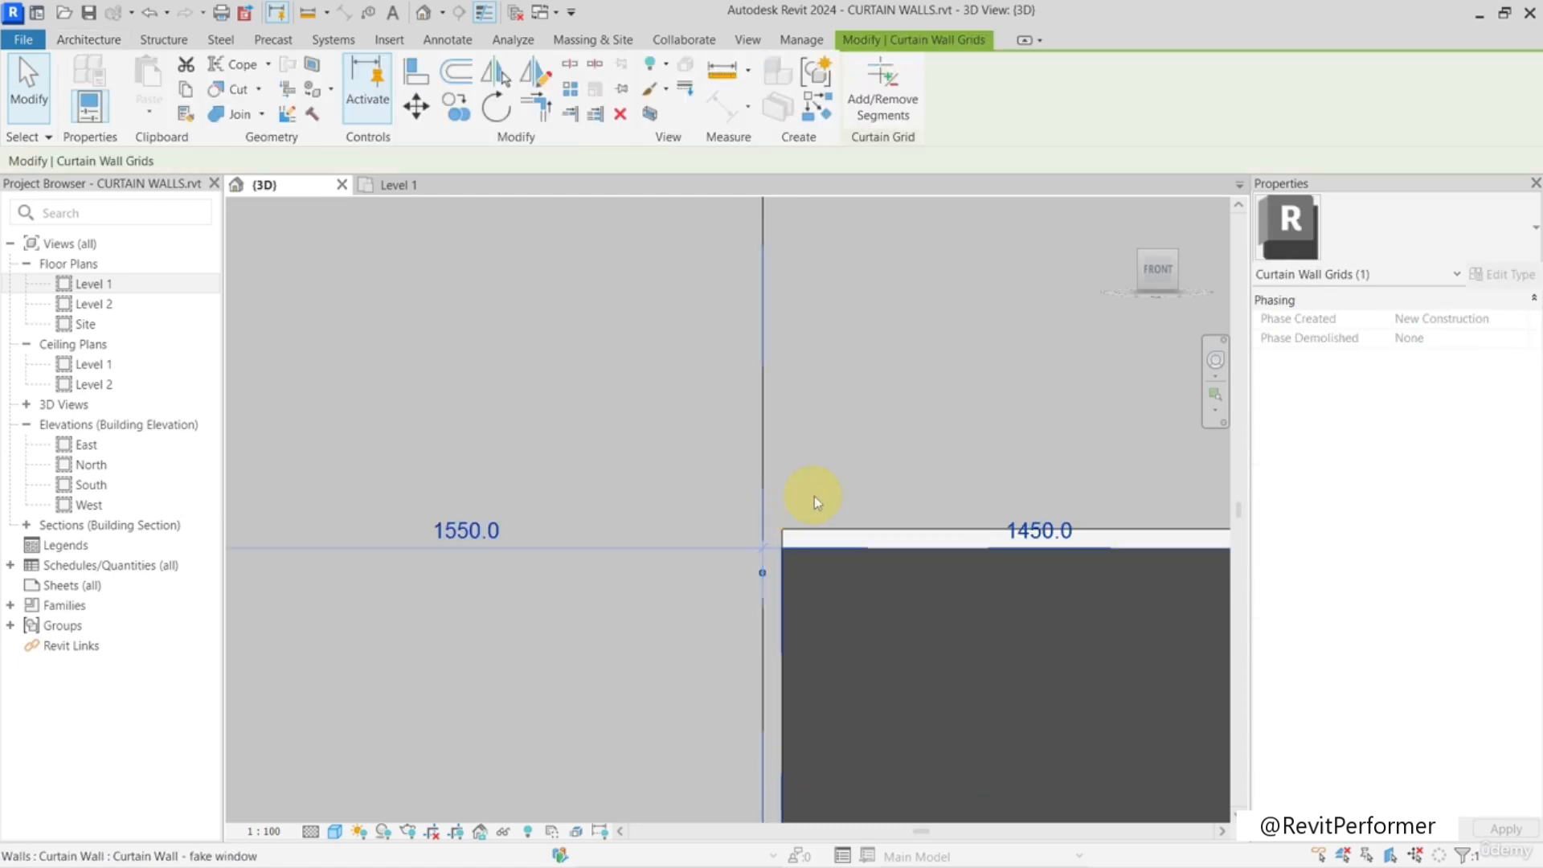
key("Escape")
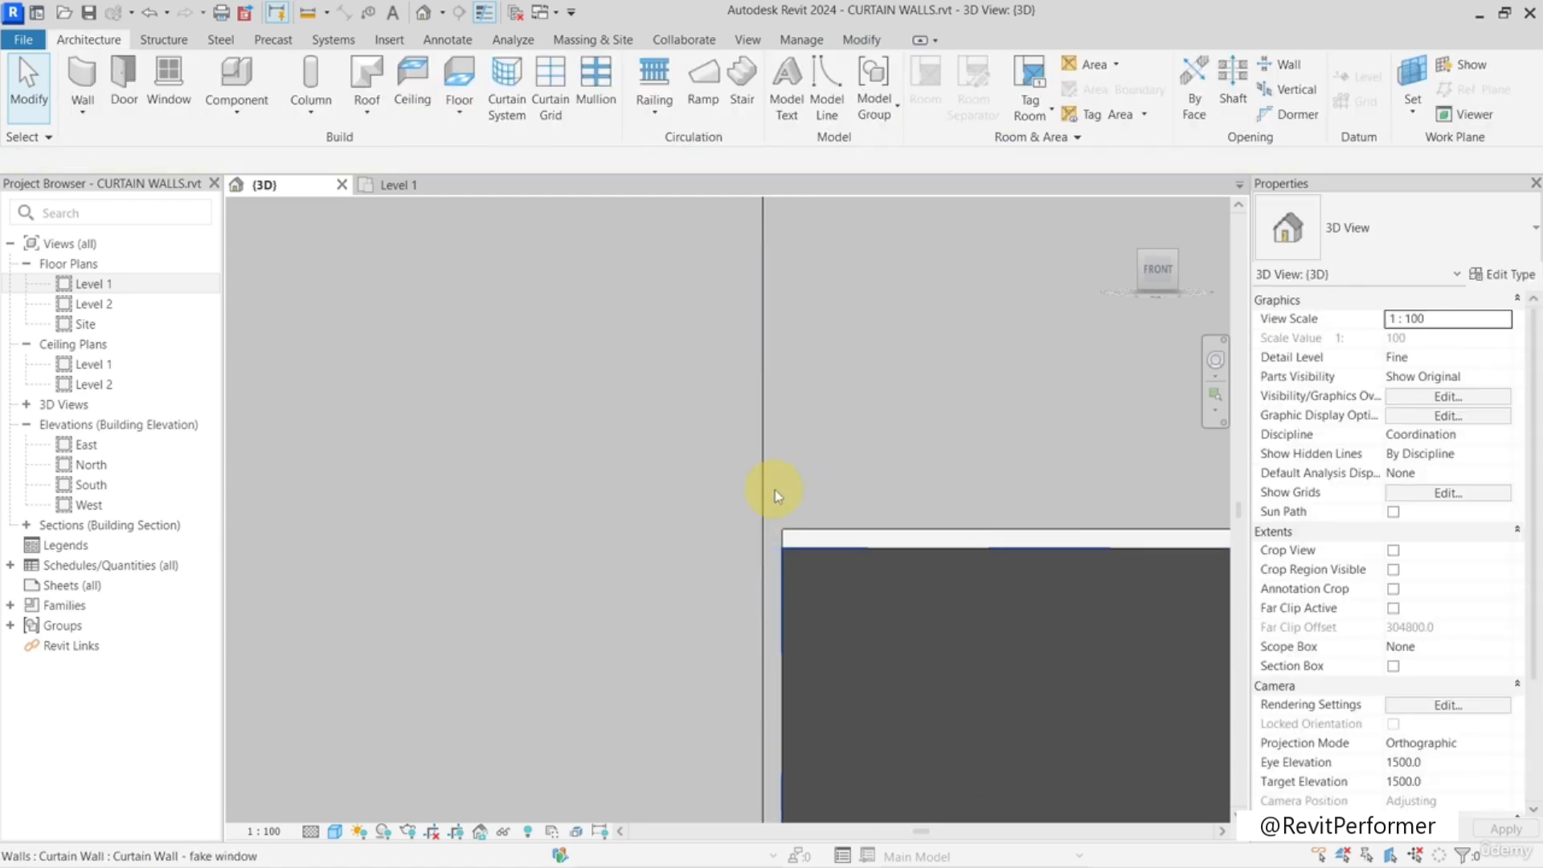
- Duplicate the type of the horizontal mullion on the notch edge as 50mm x 150mm 4
left_click(801, 540)
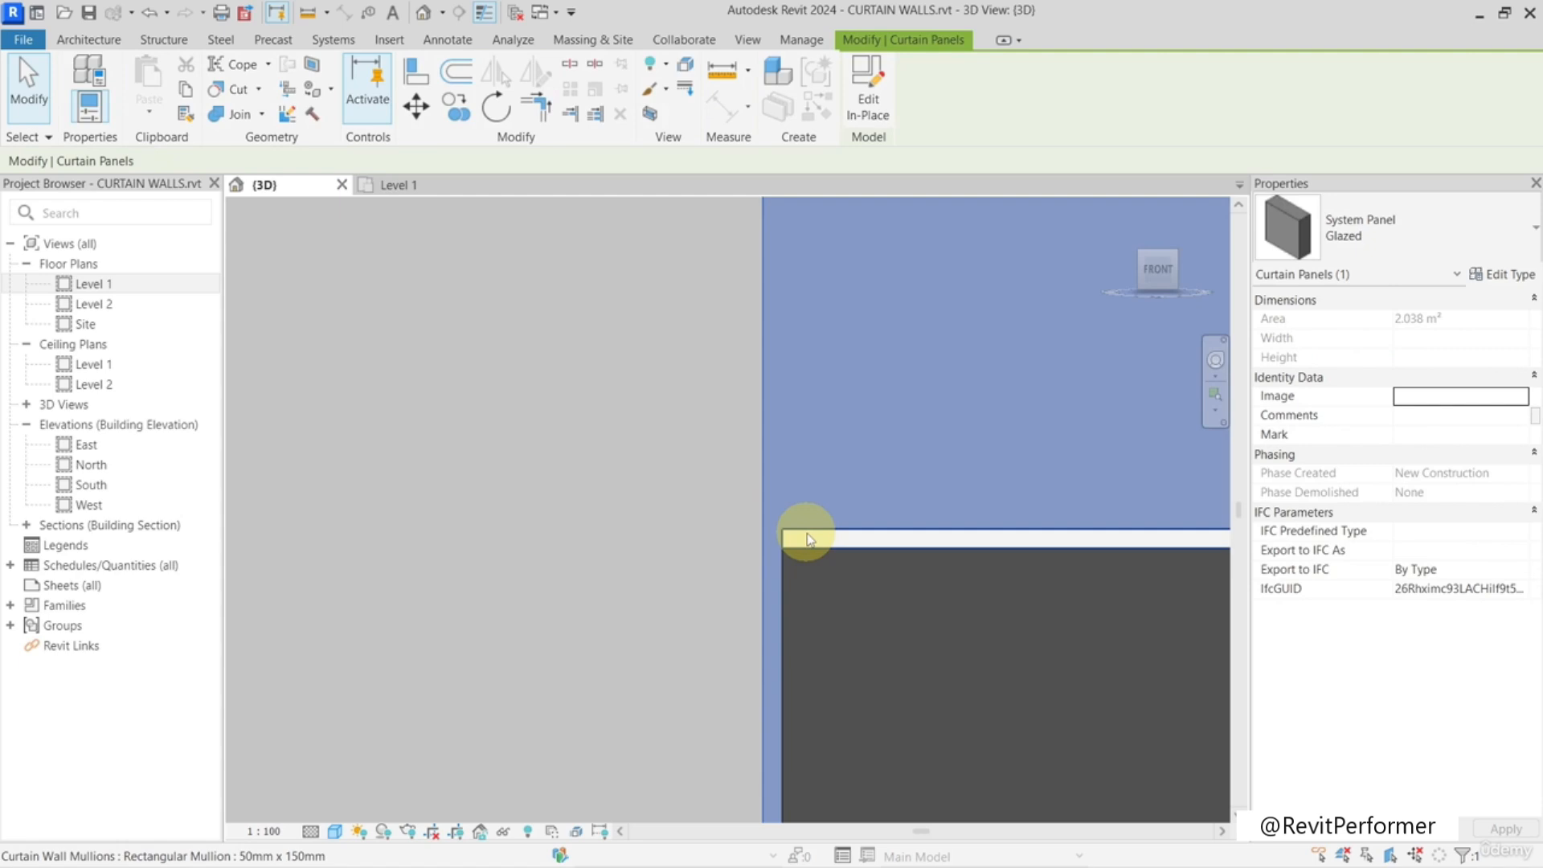
left_click(810, 539)
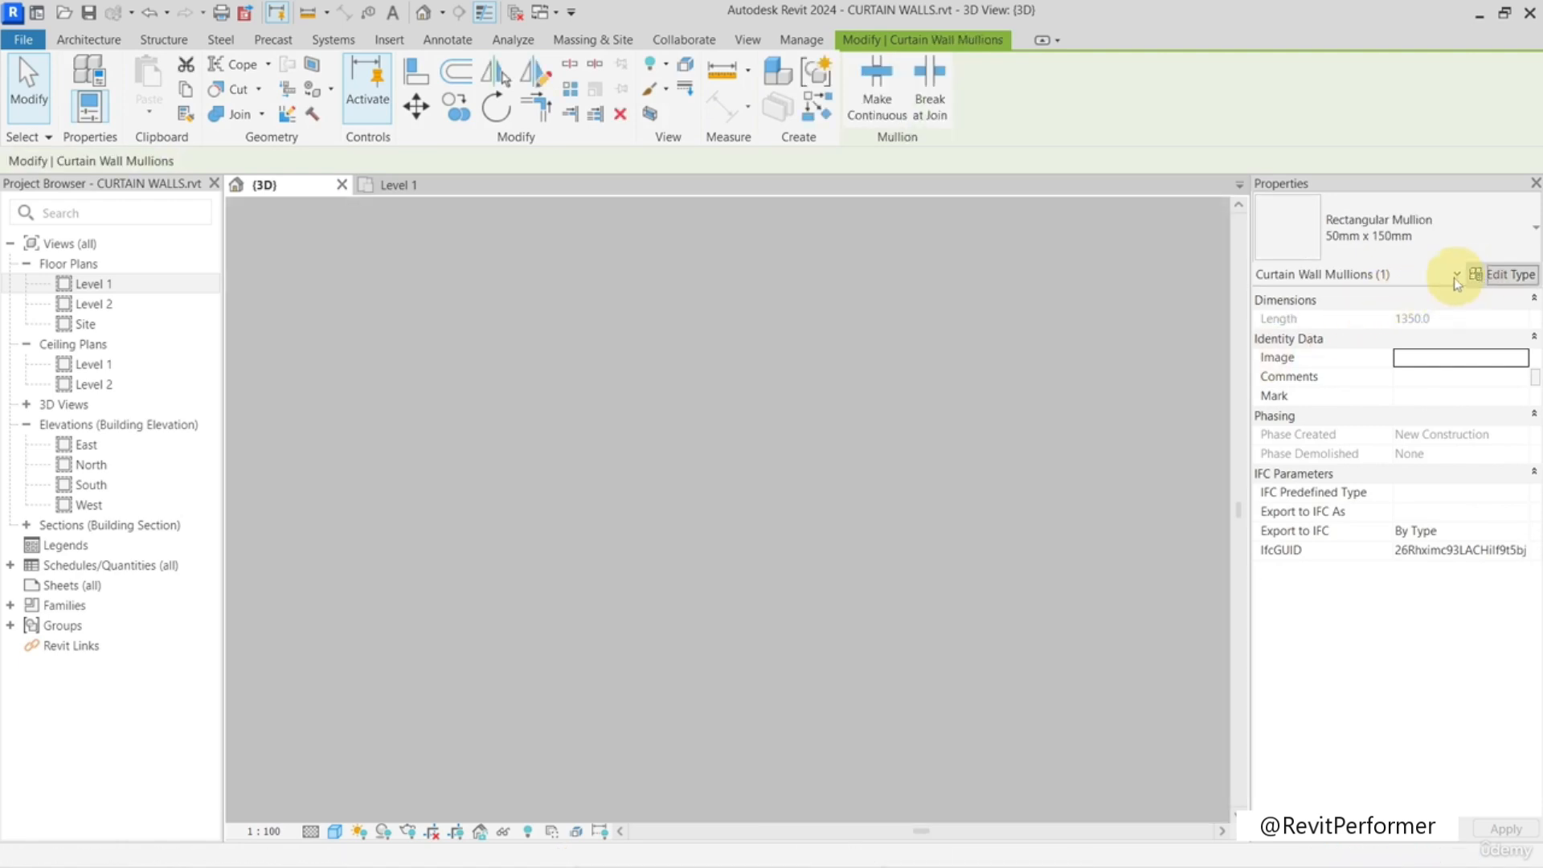
left_click(1478, 274)
left_click(1284, 201)
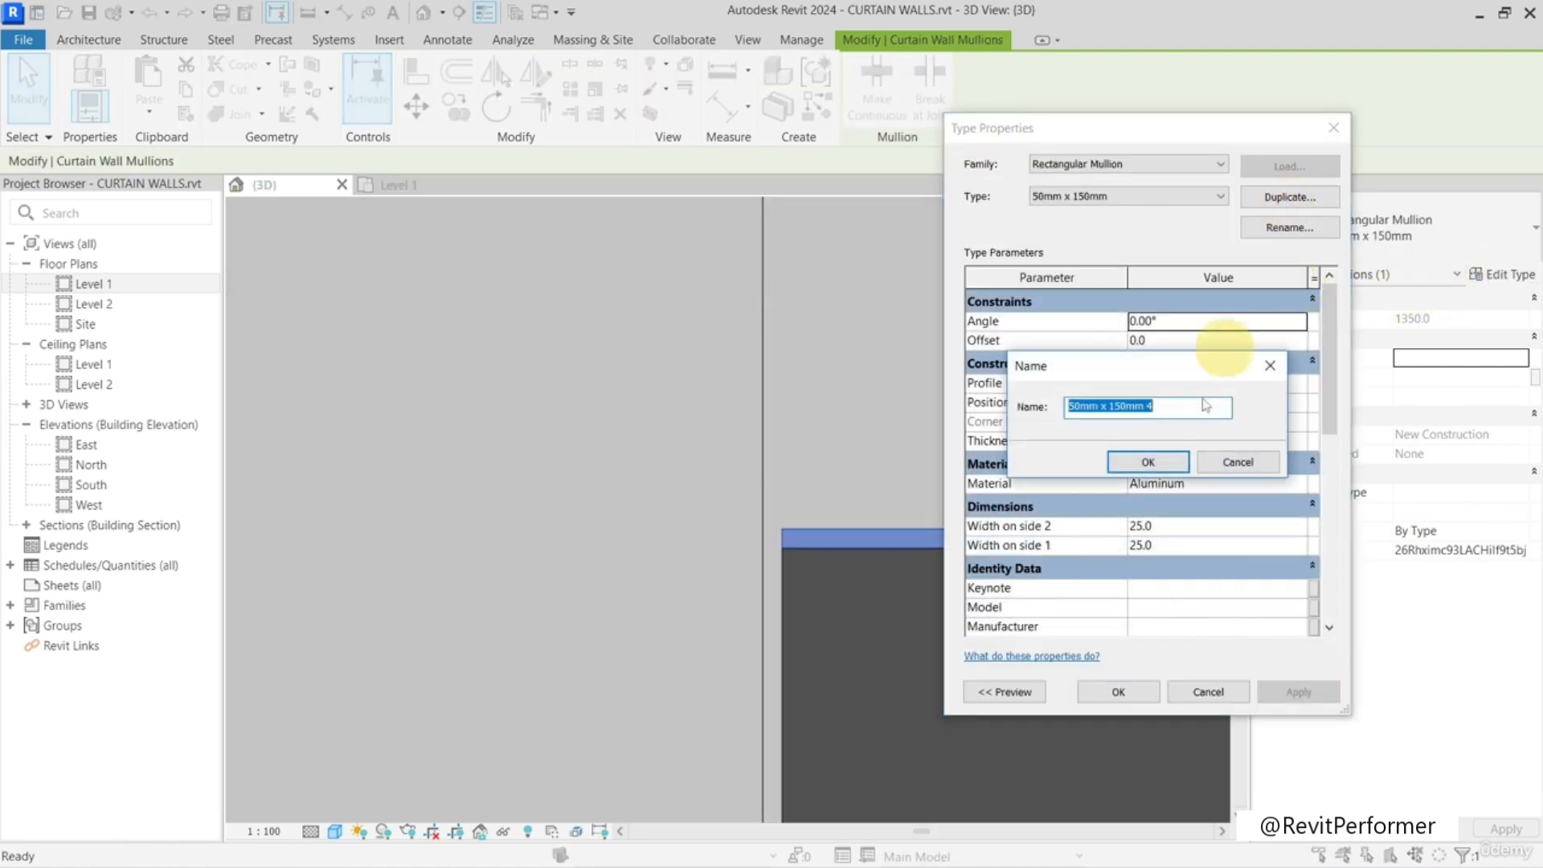
left_click(1165, 460)
- Set the duplicated mullion type's Width on side 1 to 0 and Width on side 2 to 50 mm
mouse_move(1066, 529)
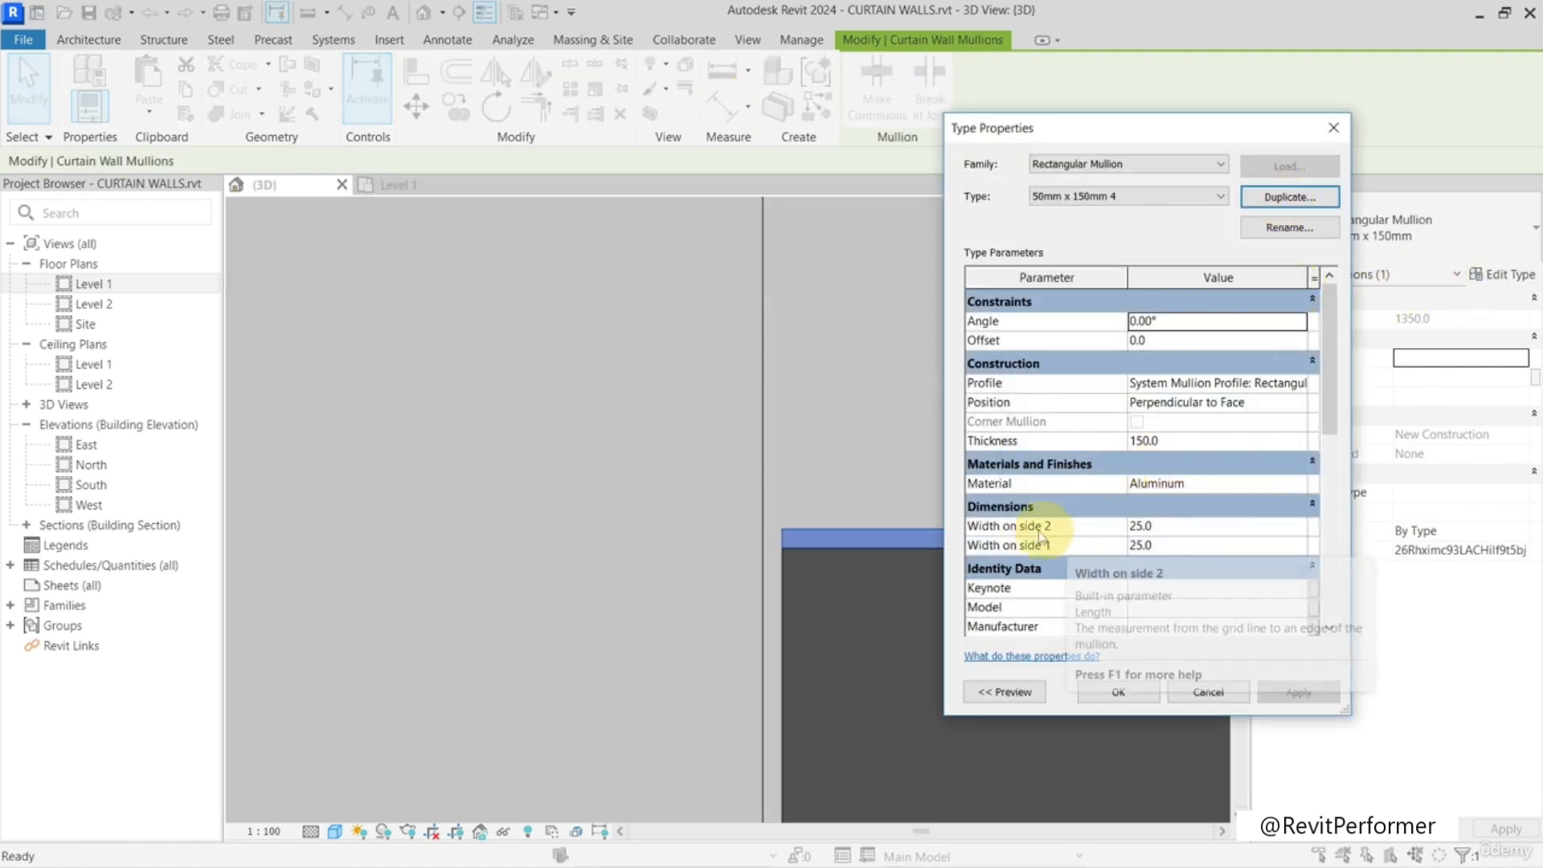
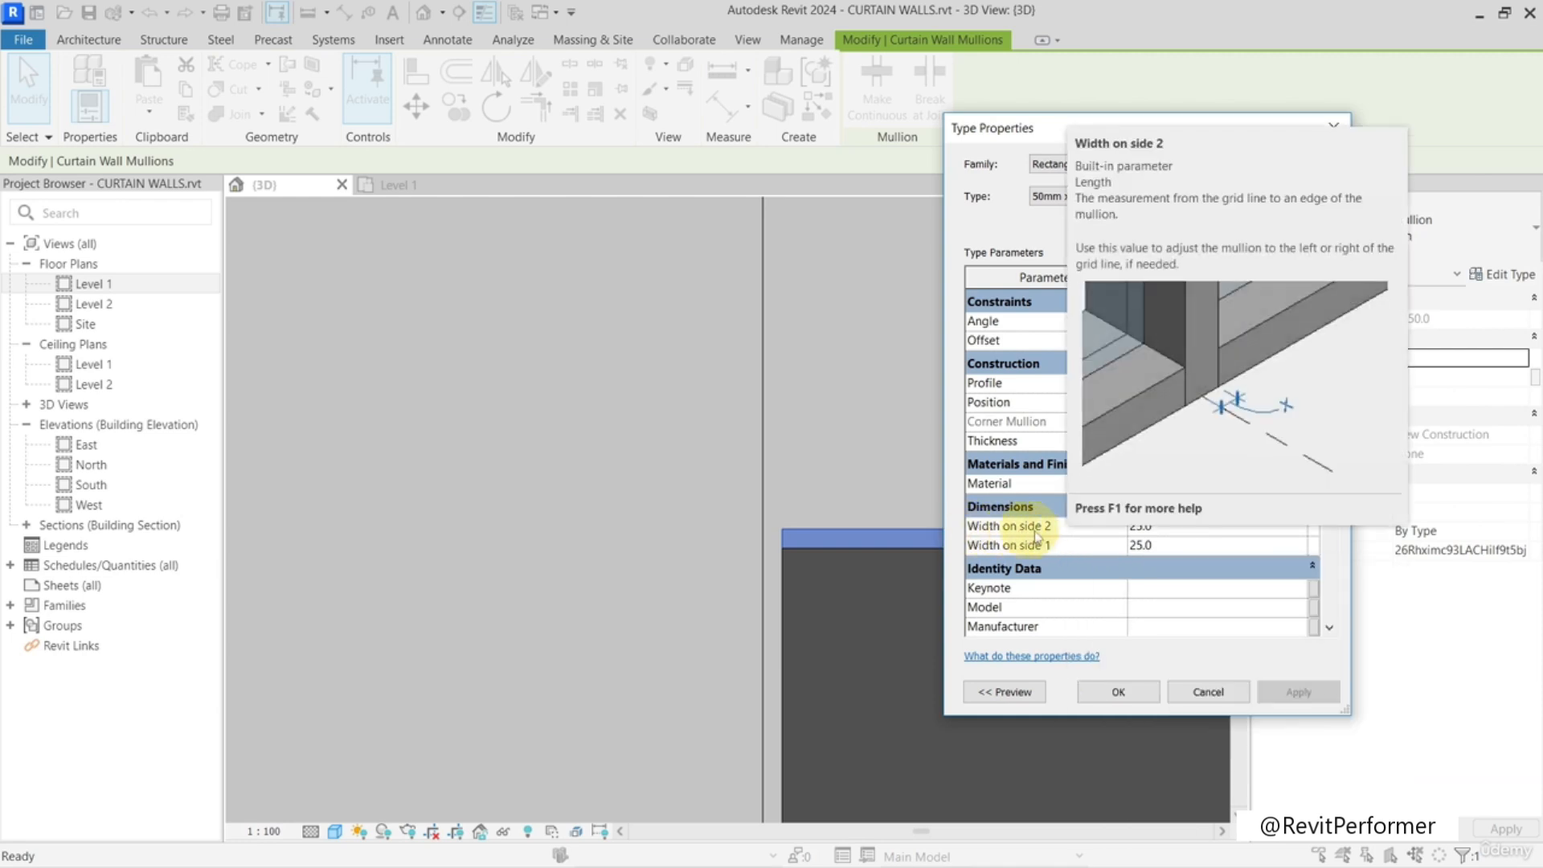
left_click(1181, 545)
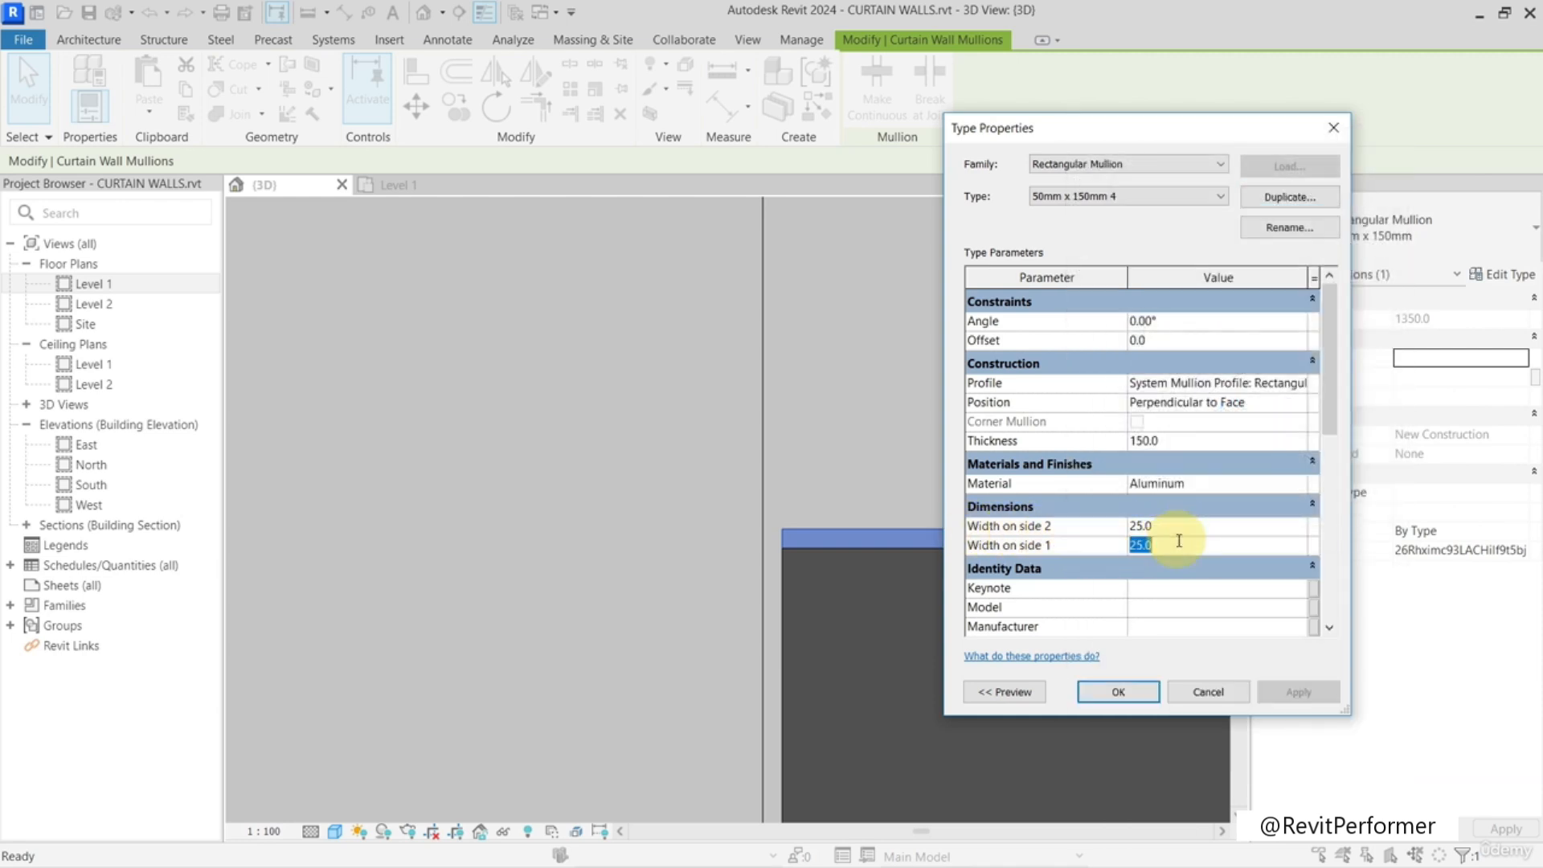
left_click(1185, 527)
type("50")
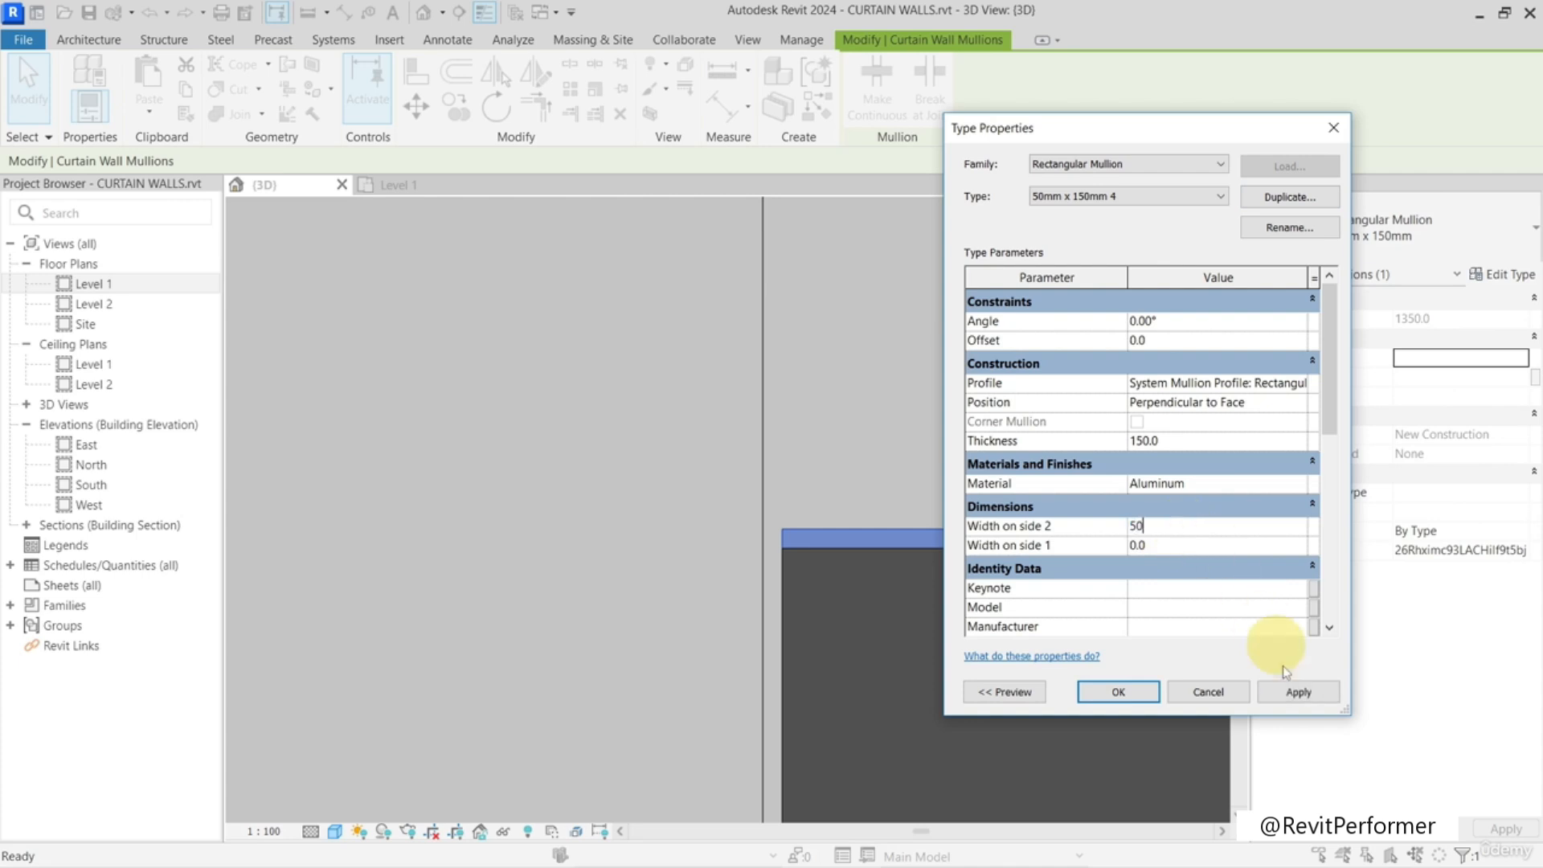
left_click(1134, 694)
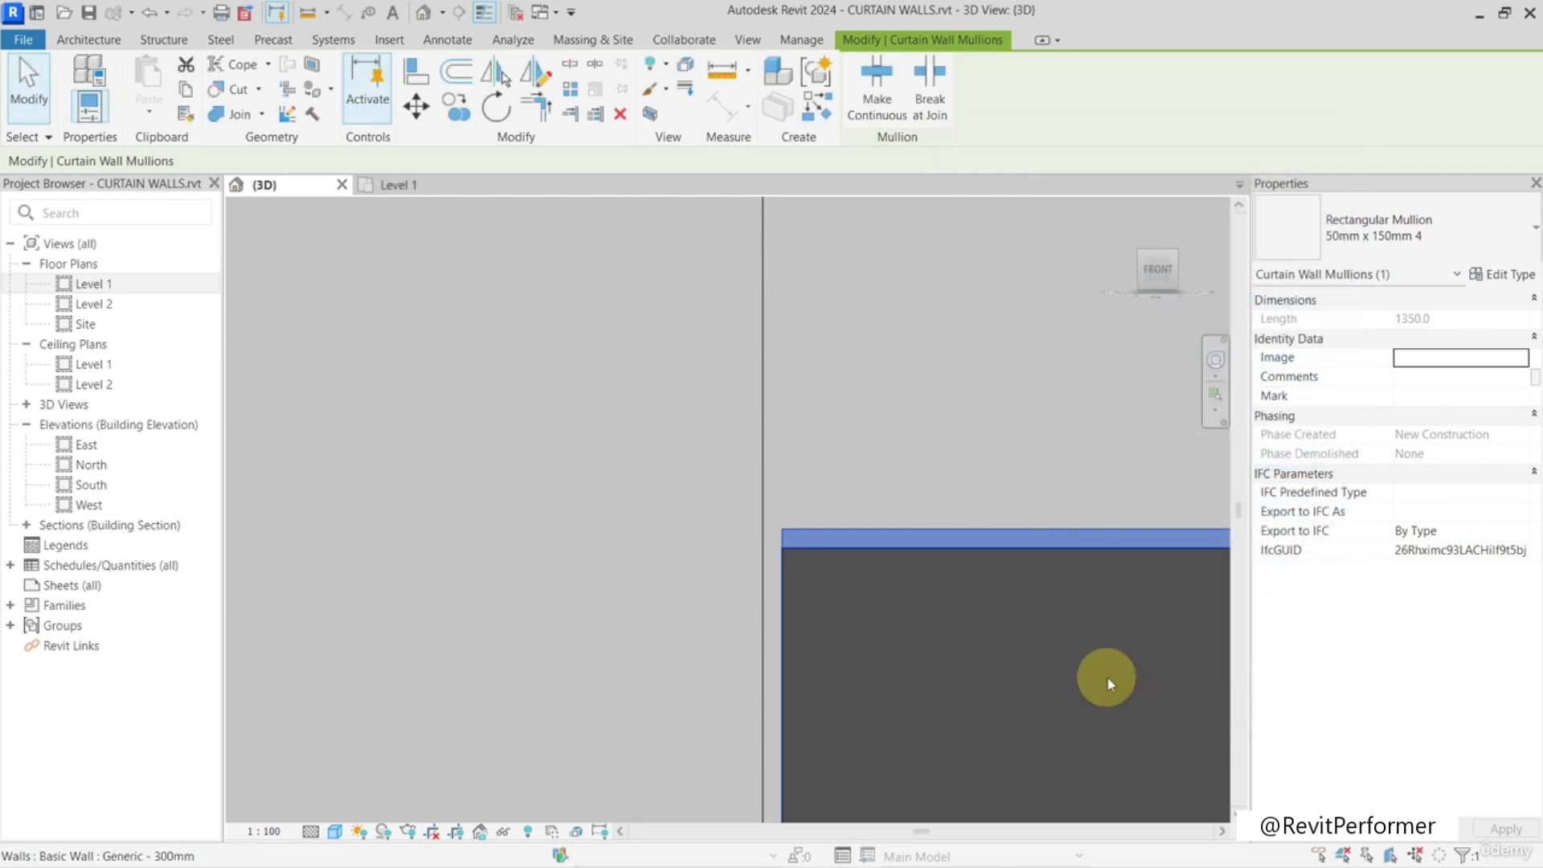
- Place a 50mm x 150mm 4 rectangular mullion along the vertical grid line between the two panels
left_click(765, 389)
key("Escape")
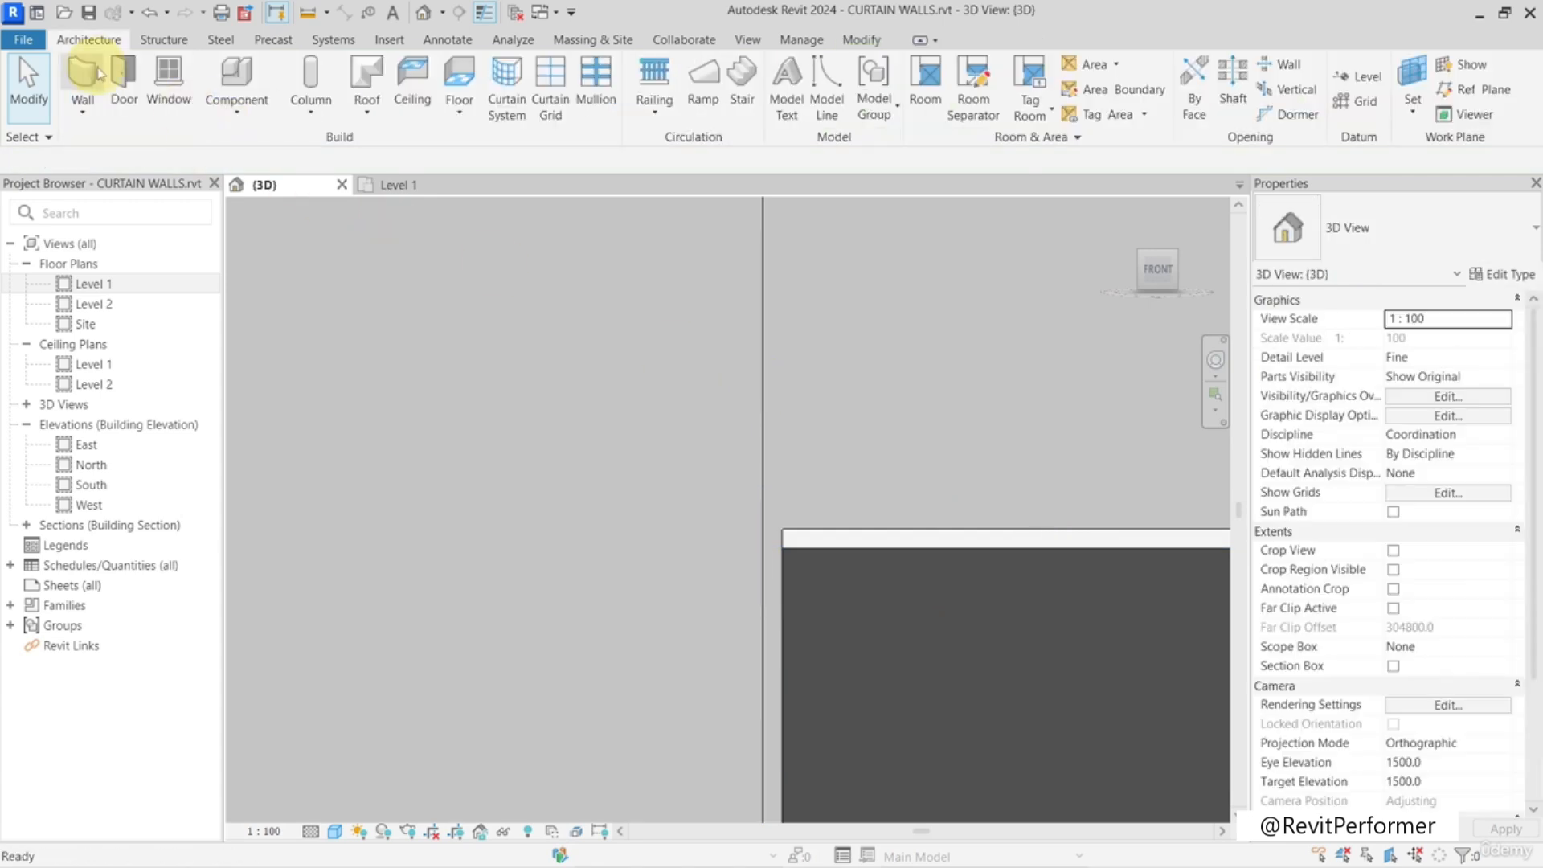
left_click(593, 100)
left_click(1366, 241)
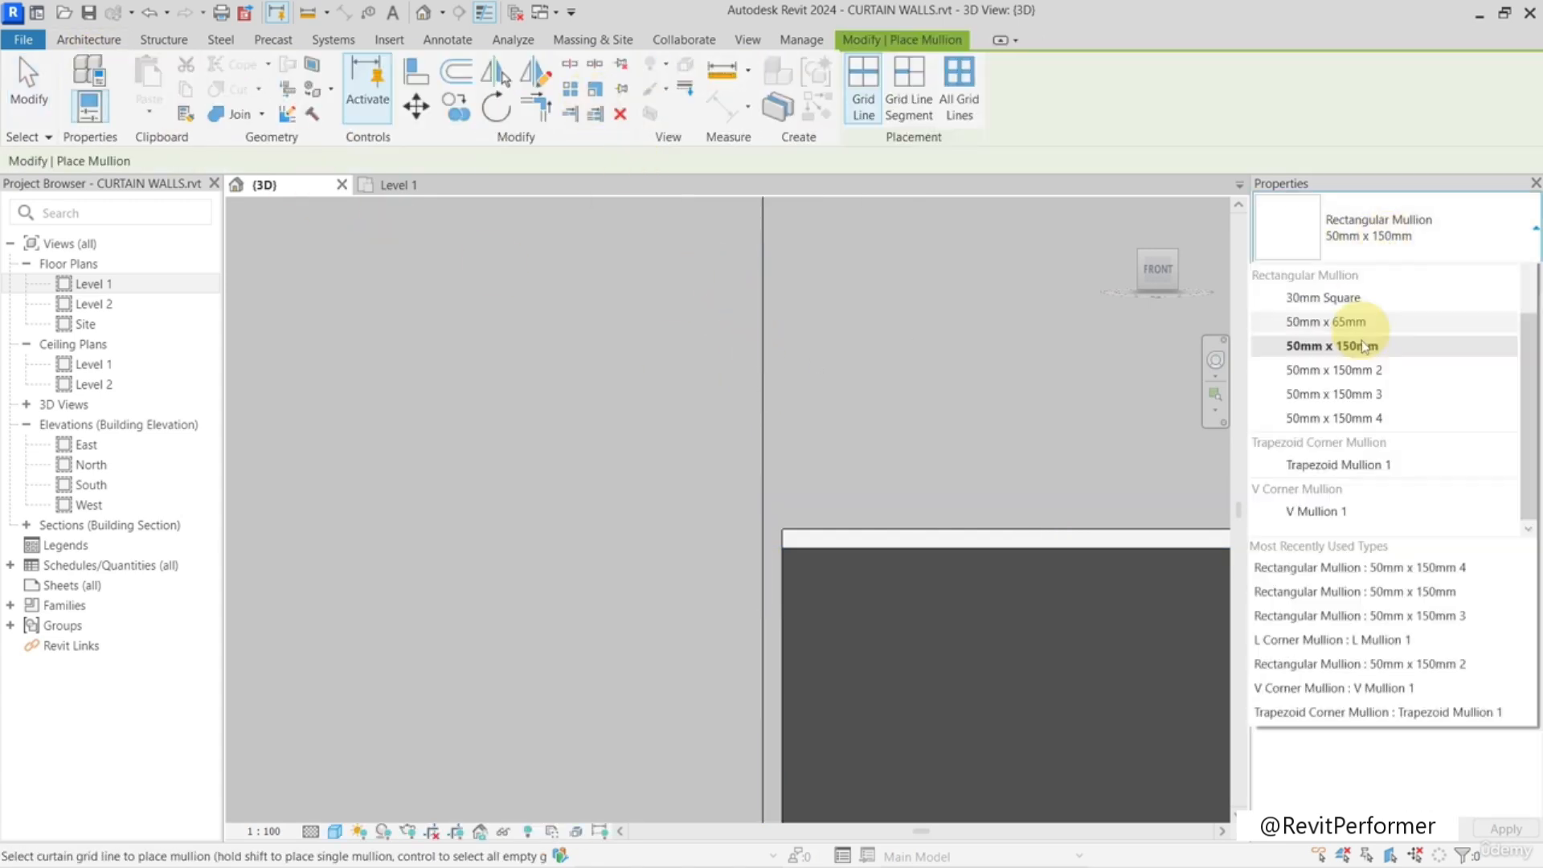
left_click(1364, 499)
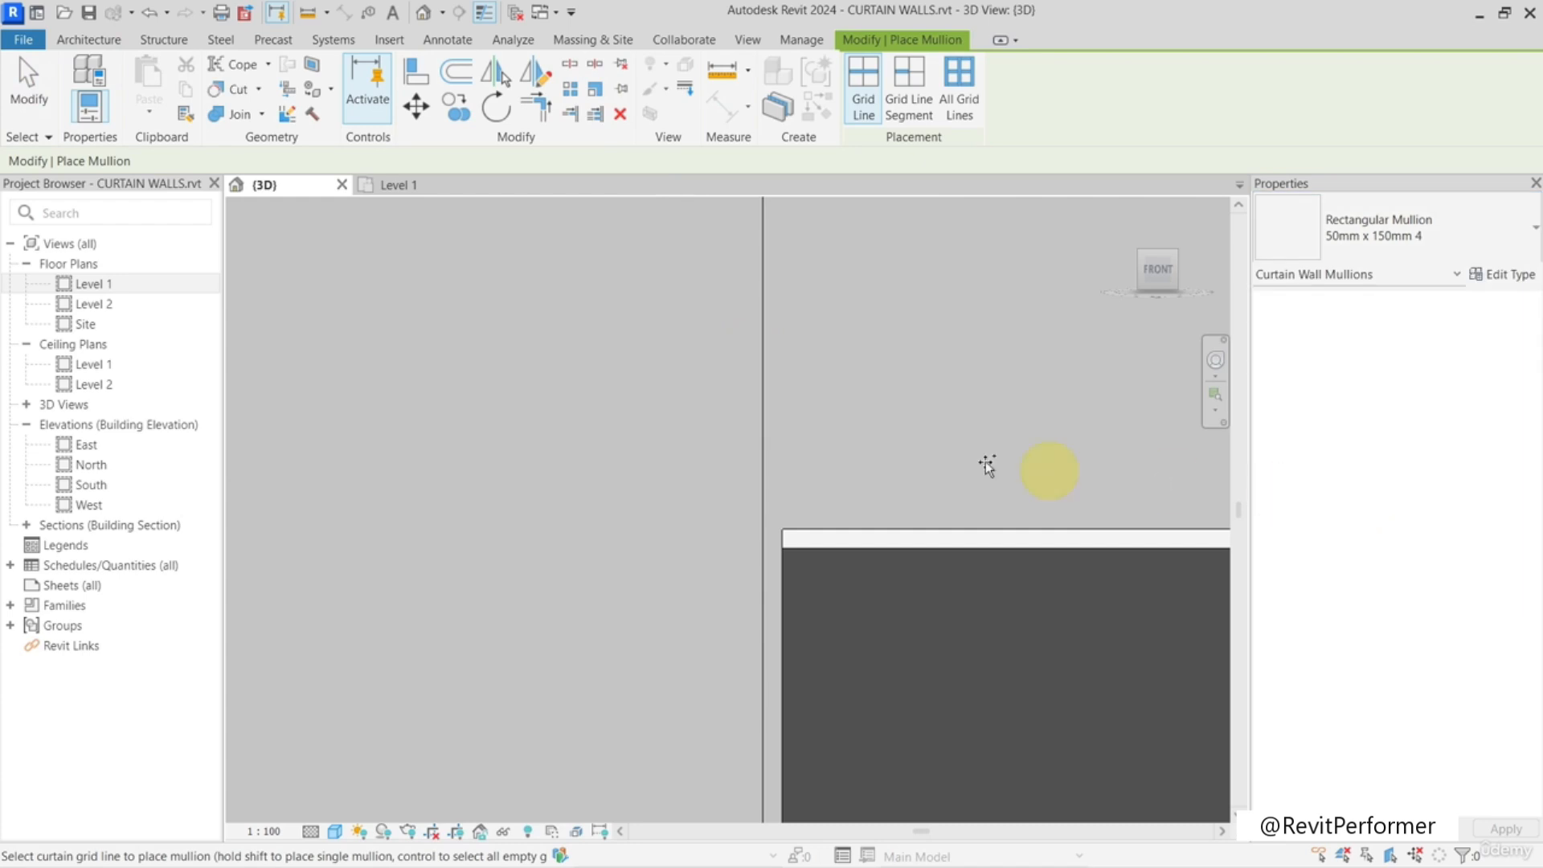
left_click(756, 374)
scroll(771, 373, "down", 5)
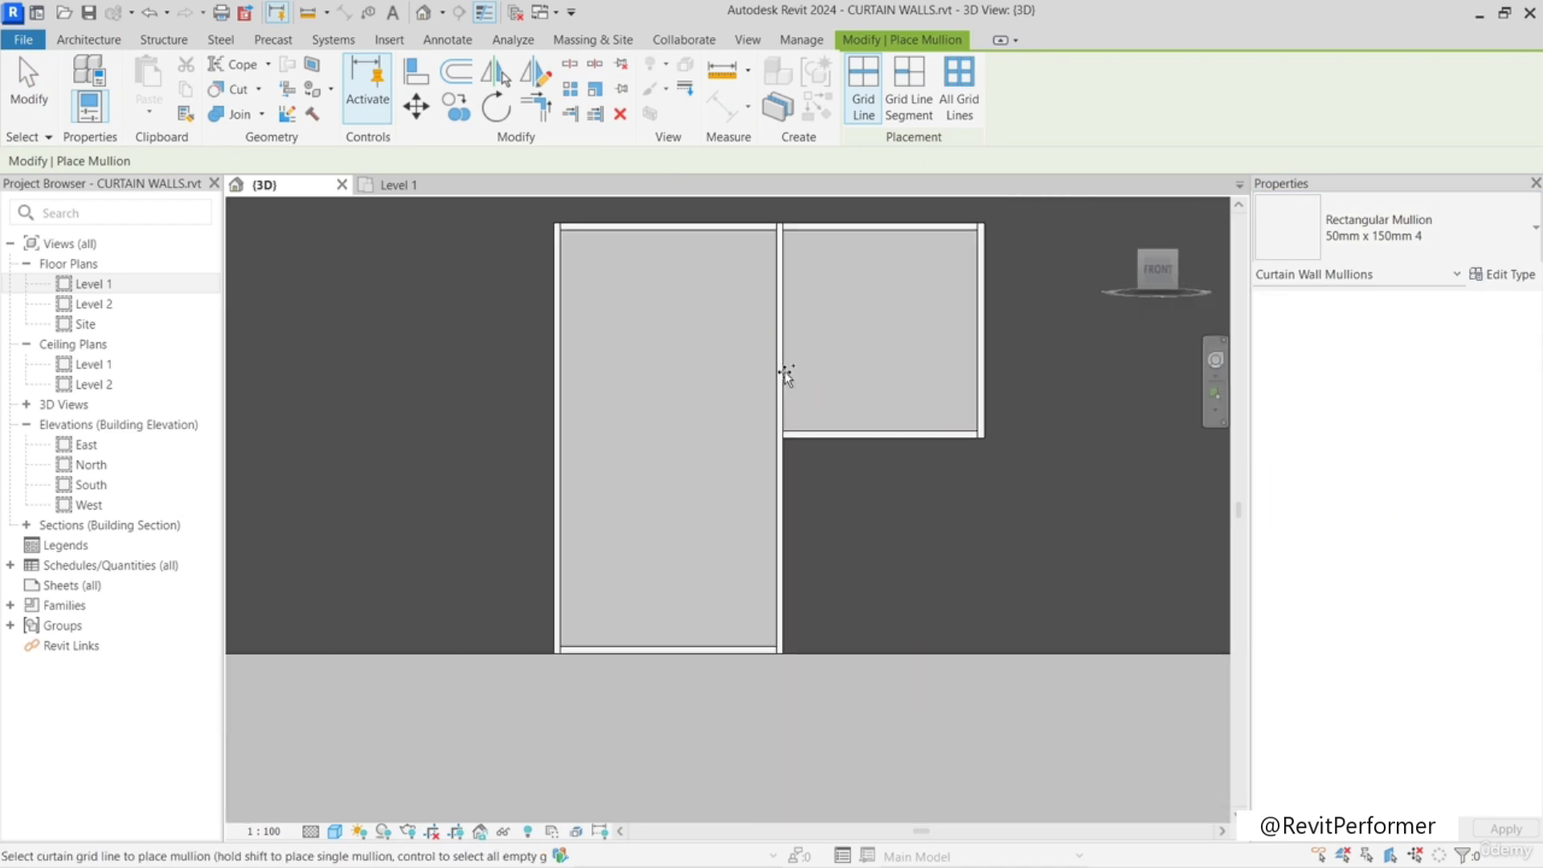
scroll(786, 372, "up", 1)
middle_click_drag(774, 282, 769, 411)
scroll(769, 411, "up", 2)
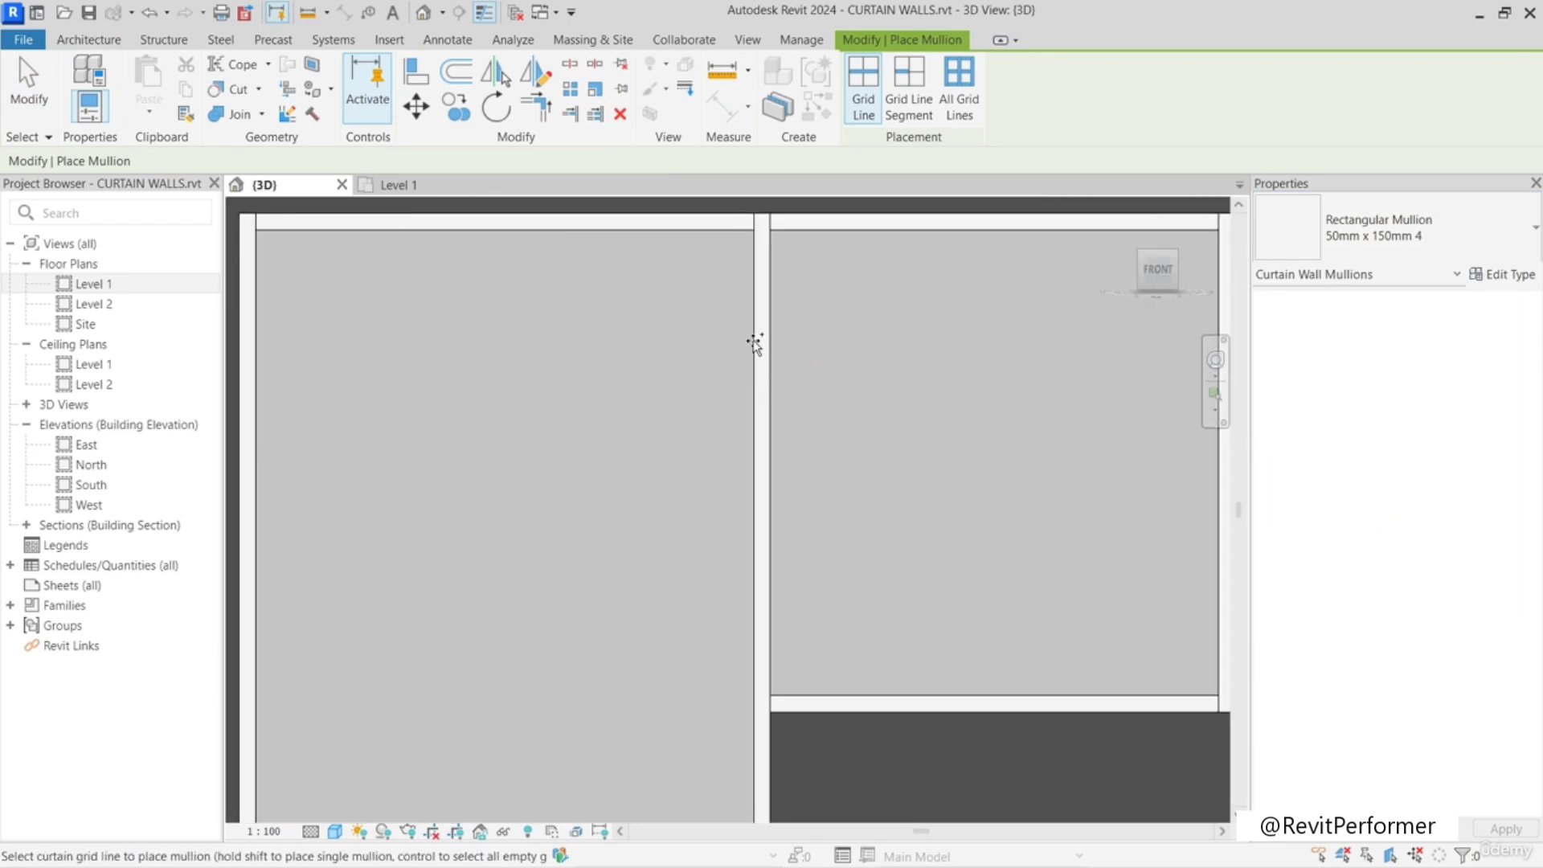
key("Escape")
key("Escape")
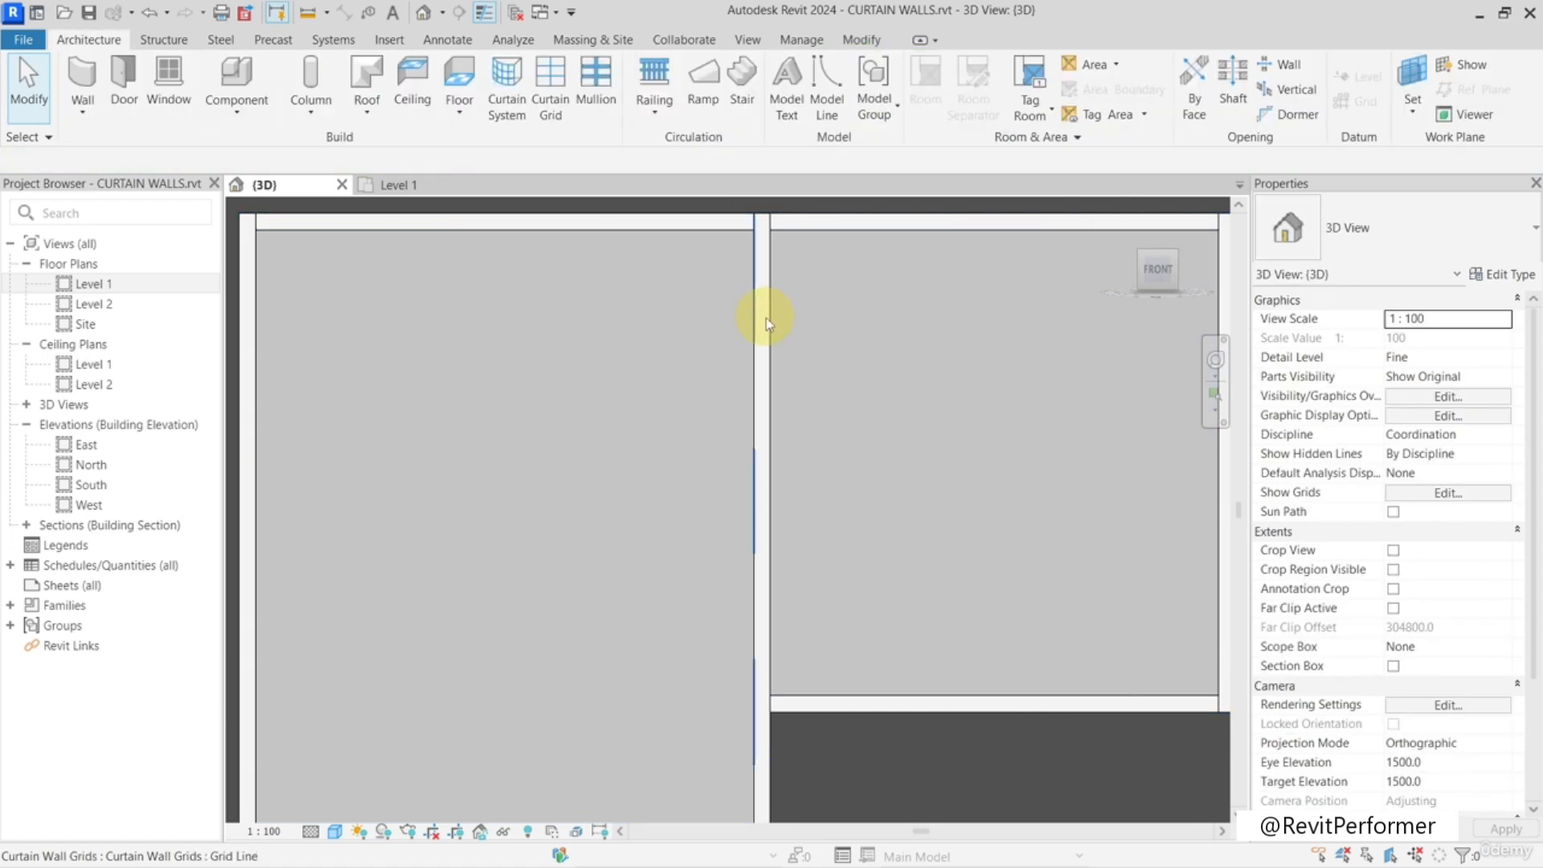
left_click(765, 316)
left_click(765, 316)
left_click(765, 333)
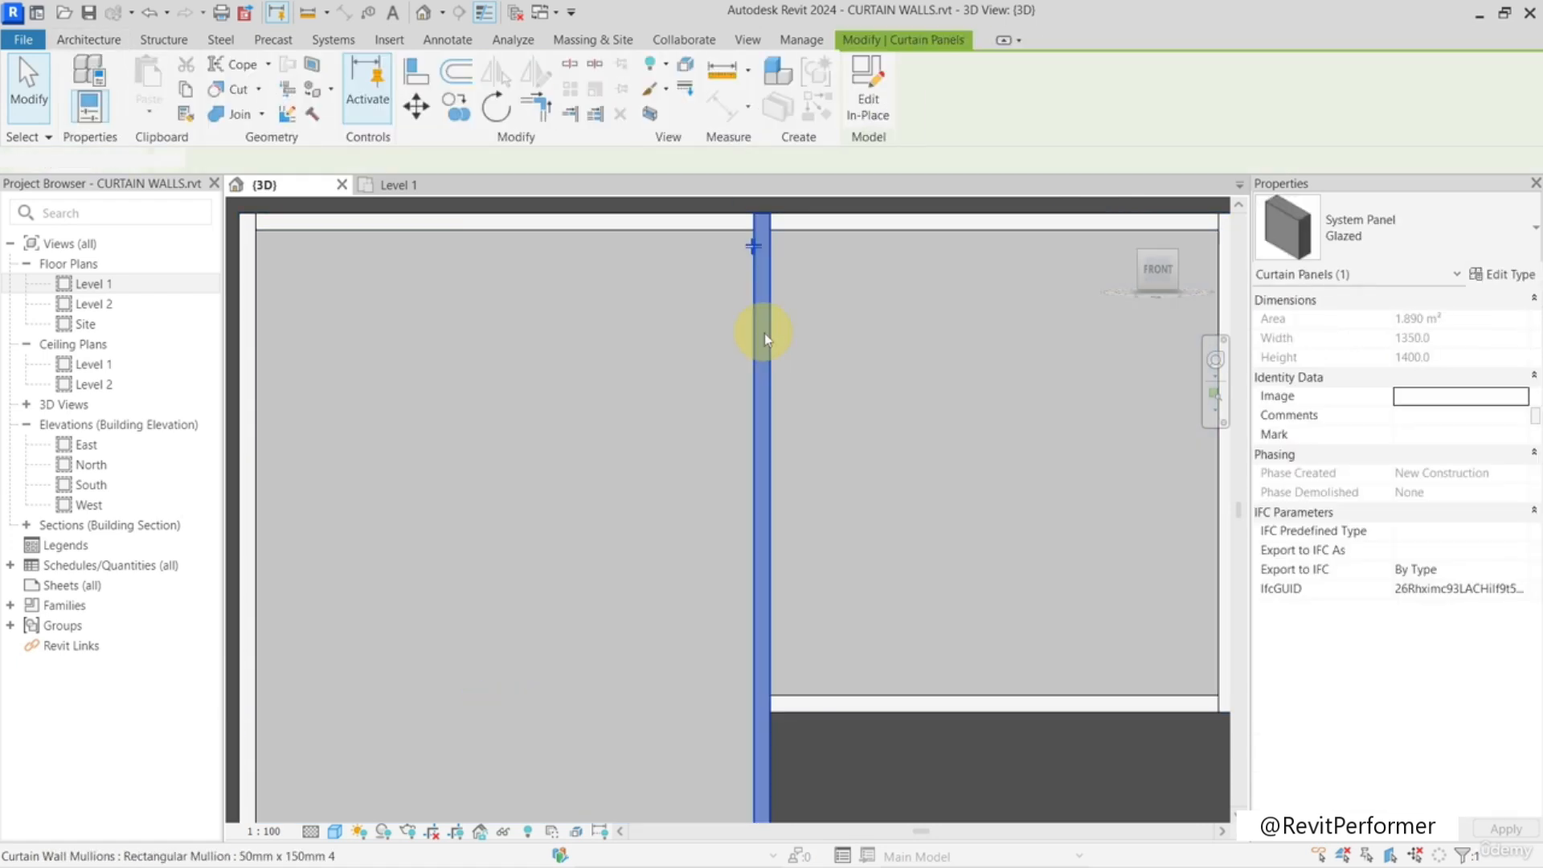
scroll(765, 333, "down", 2)
middle_click_drag(790, 492, 828, 424)
key("Escape")
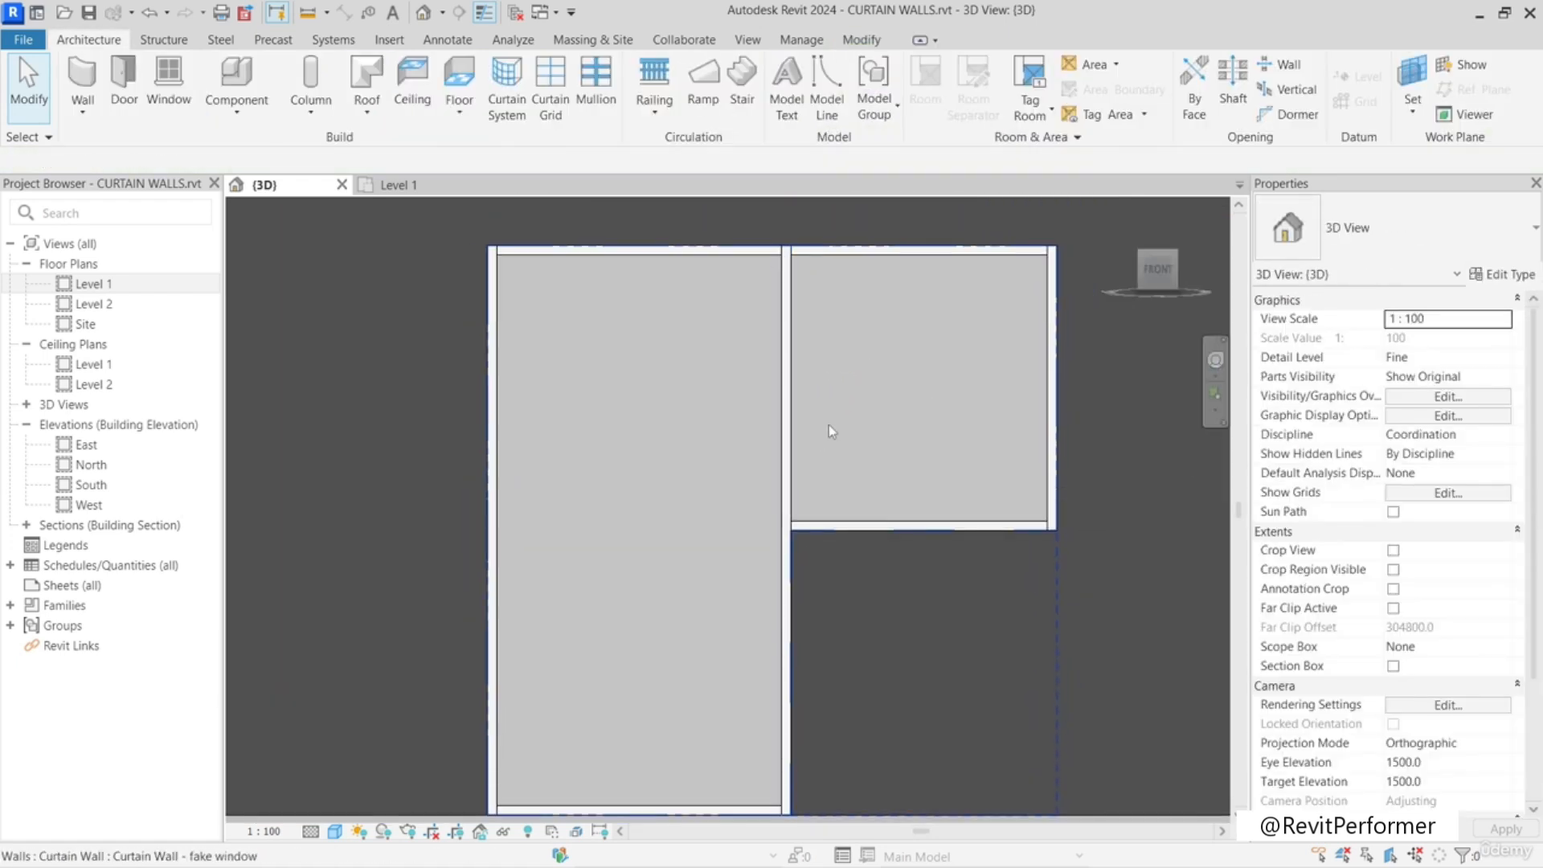
- Replace the tall left glazed panel with the Door-Curtain-Wall-Double-Glass type
left_click(833, 418)
key("Tab")
left_click(833, 418)
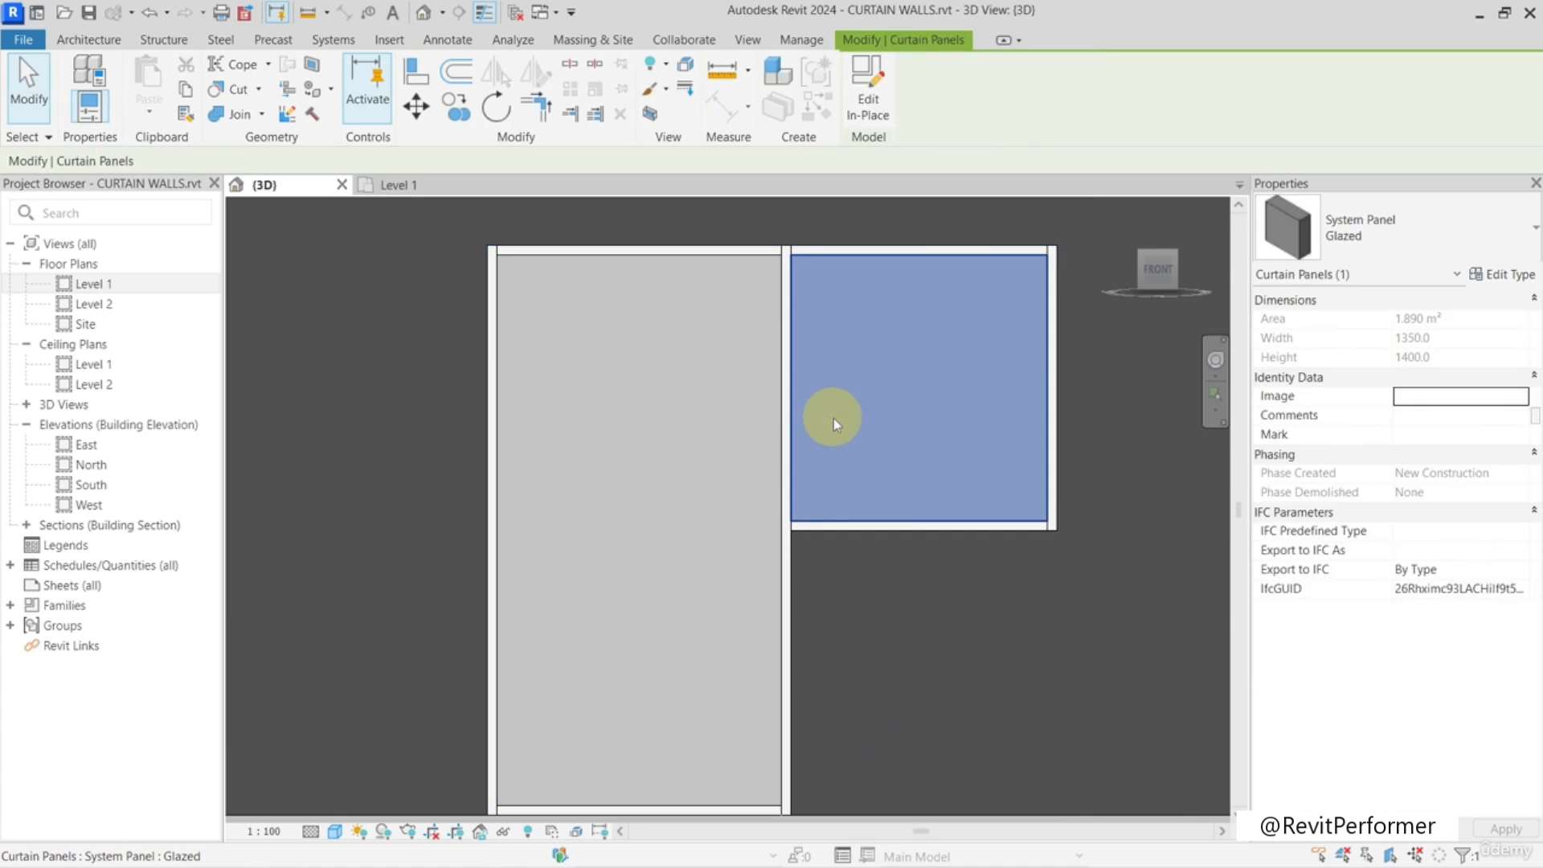
left_click(664, 414)
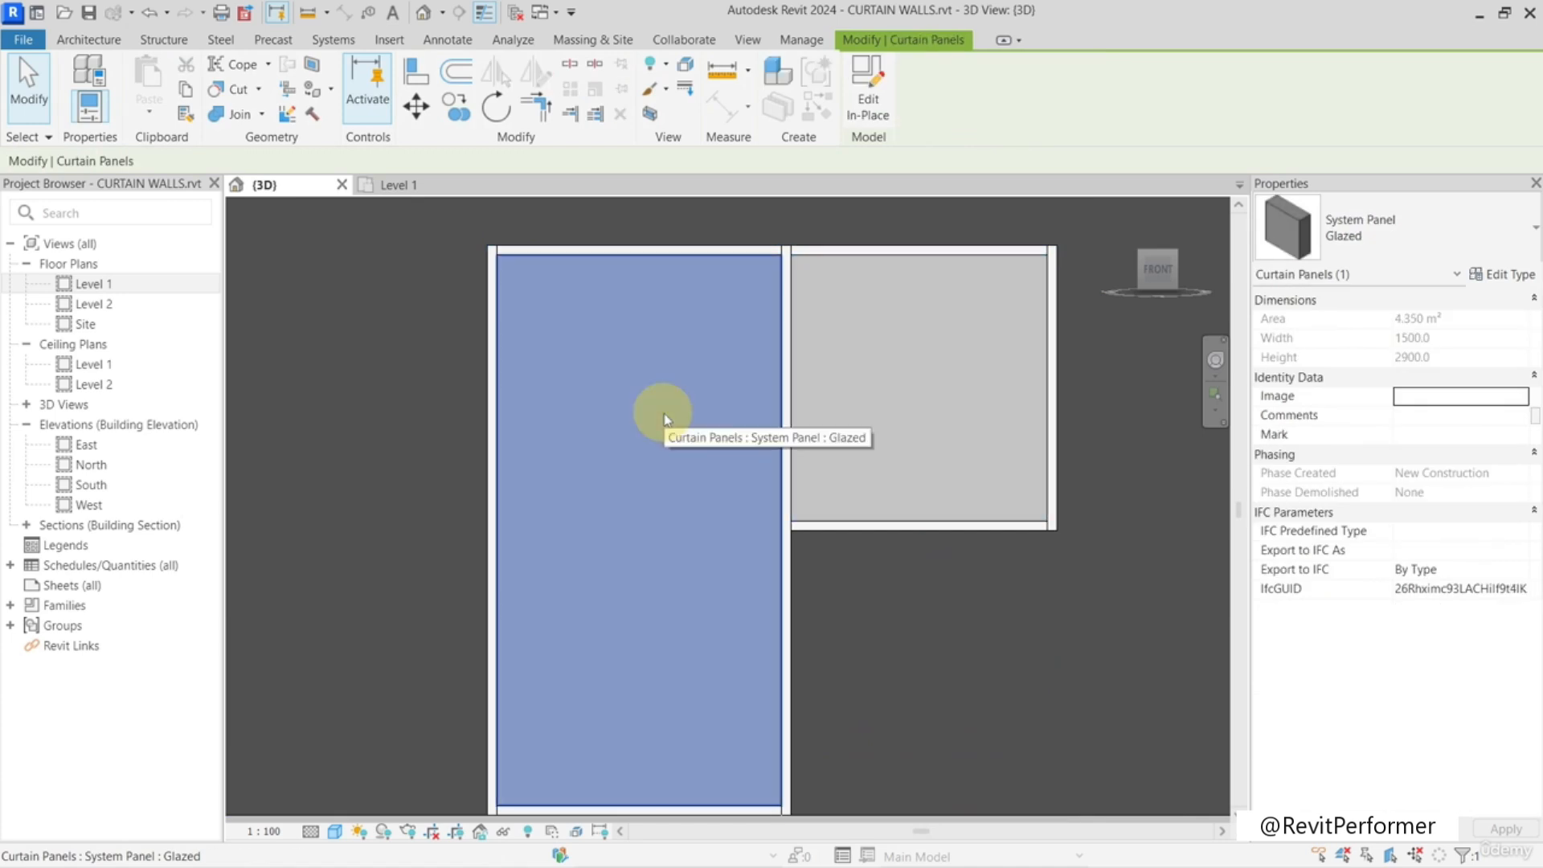
left_click(1359, 245)
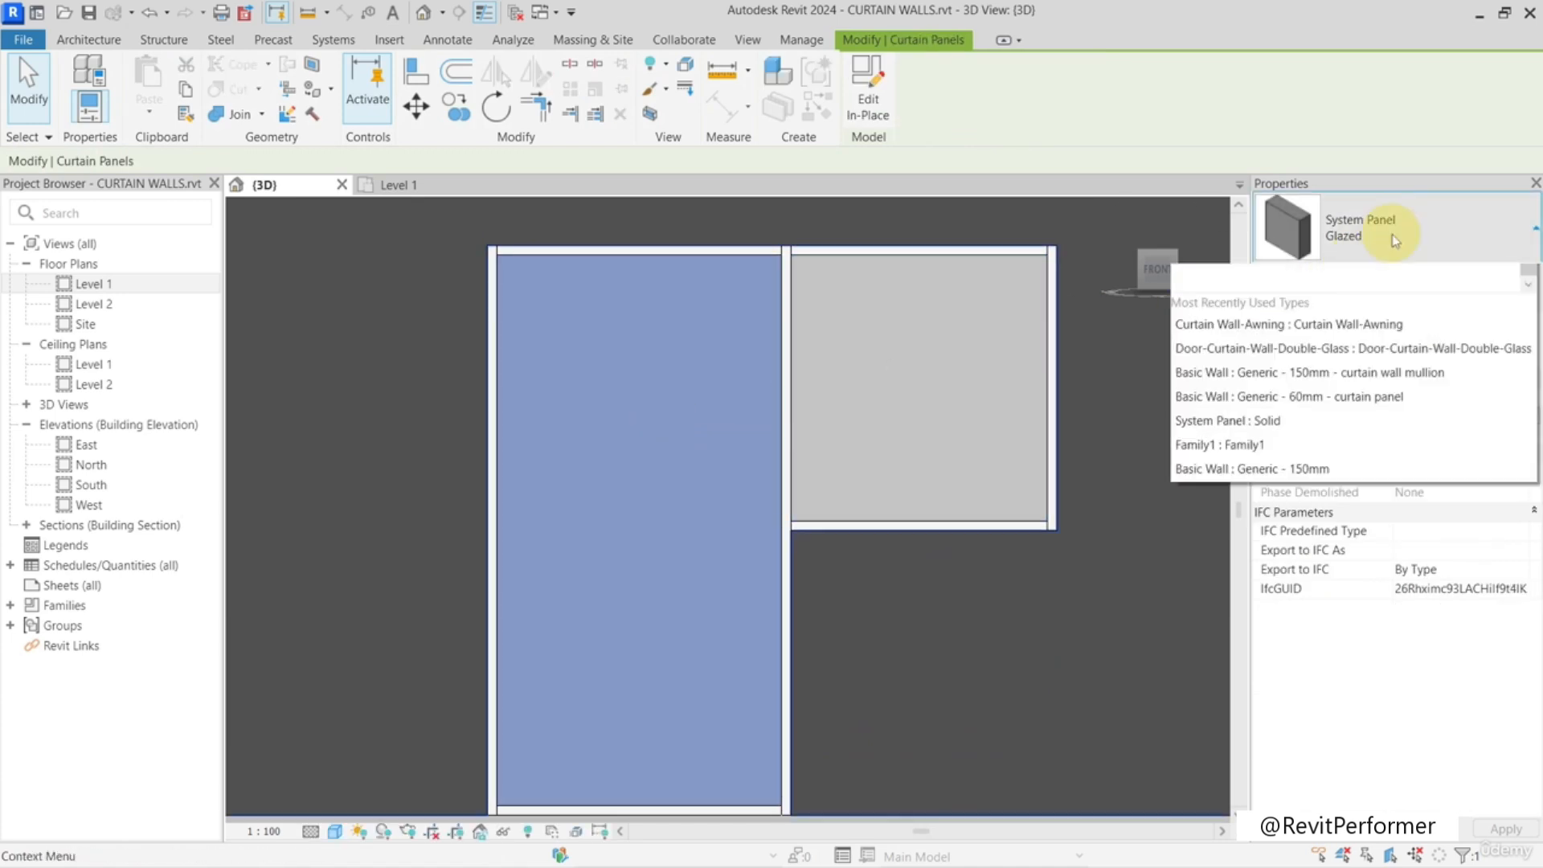
left_click(1362, 308)
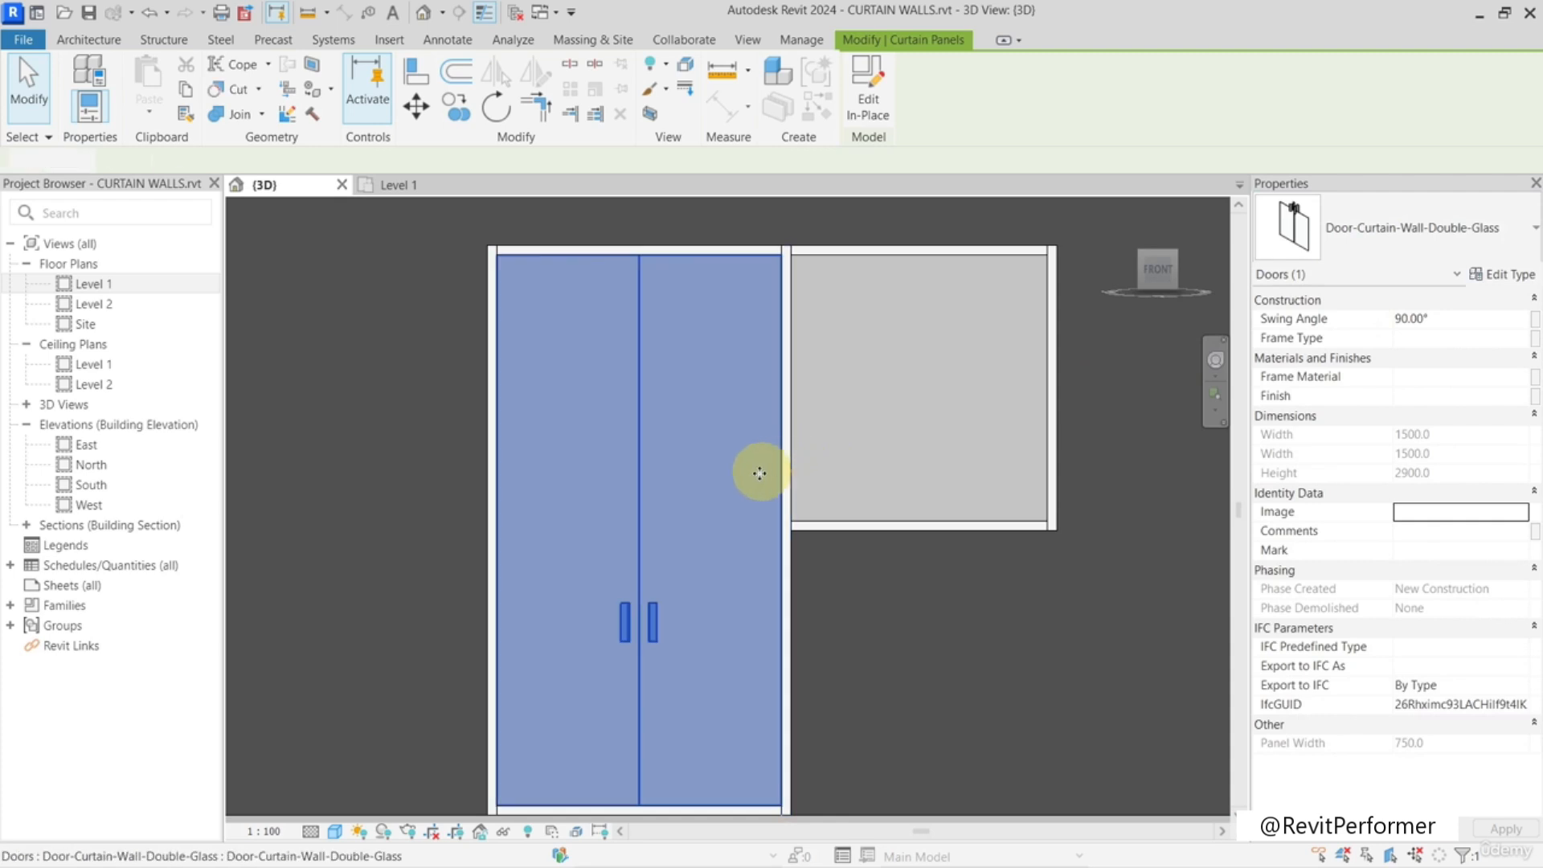
- Replace the glazed panel beside the double door with the Curtain Wall-Awning window type
left_click(877, 435)
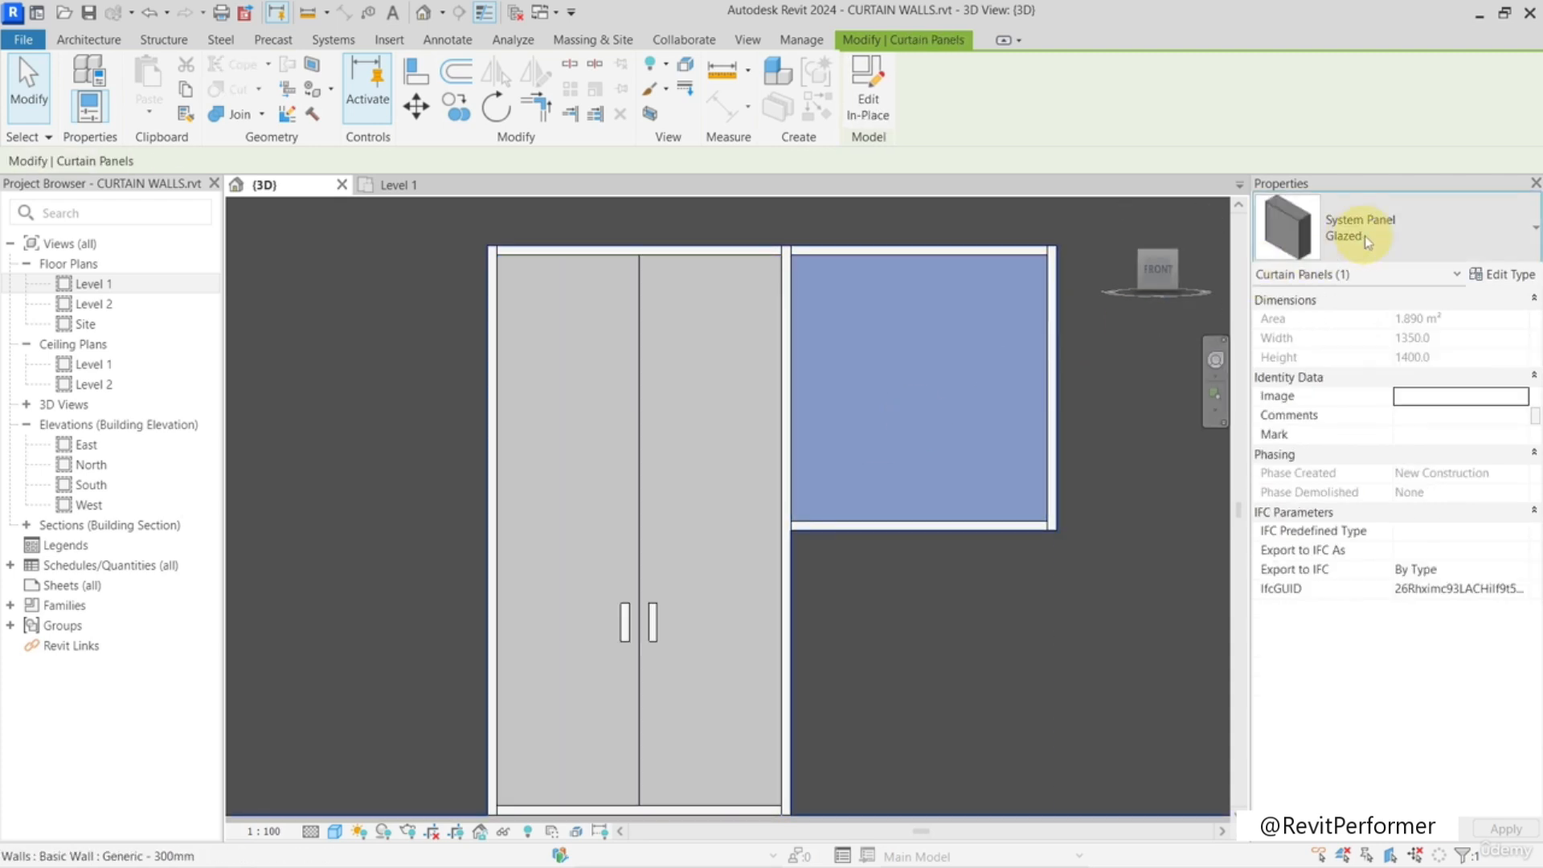
left_click(1365, 234)
scroll(1370, 373, "up", 2)
scroll(1347, 418, "down", 1)
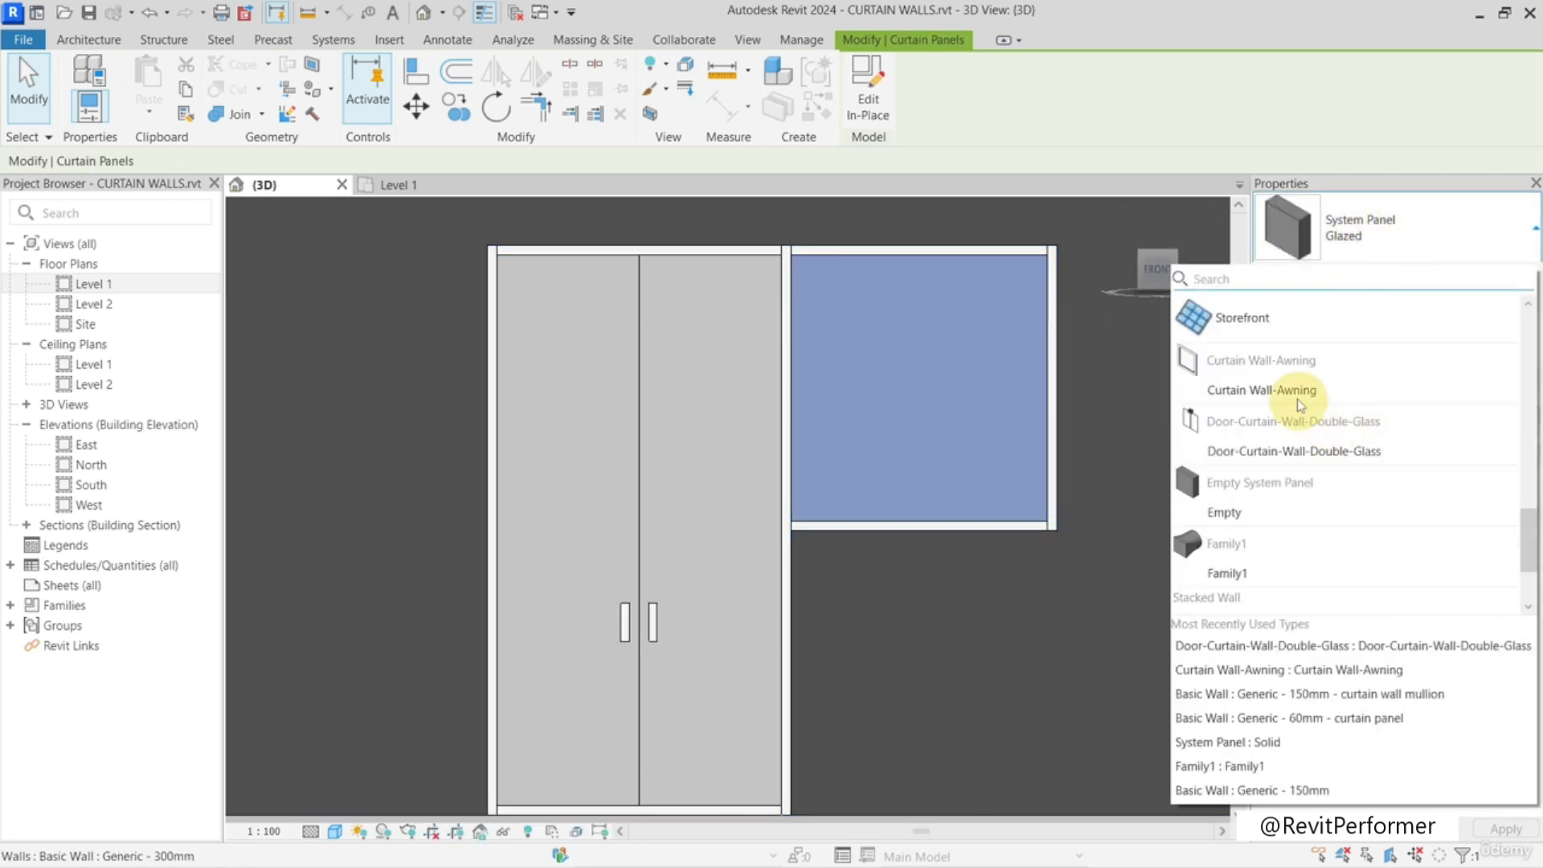
left_click(1298, 398)
key("Escape")
- Examine the embedded curtain wall with its door and window from an angled 3D view, including its properties
scroll(820, 474, "down", 3)
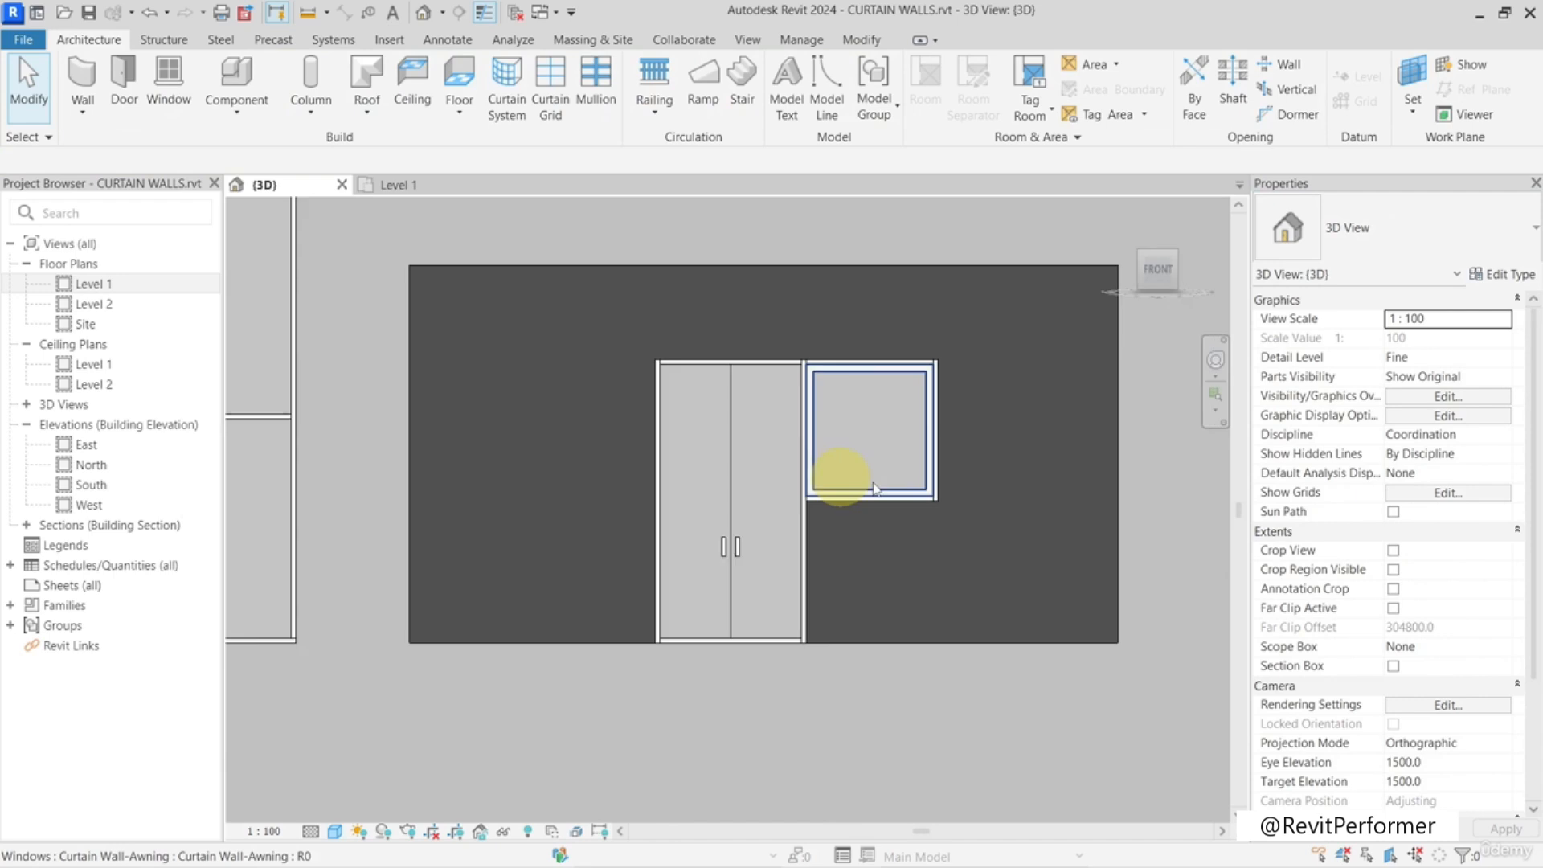
middle_click_drag(904, 494, 810, 558, "shift")
scroll(764, 592, "up", 4)
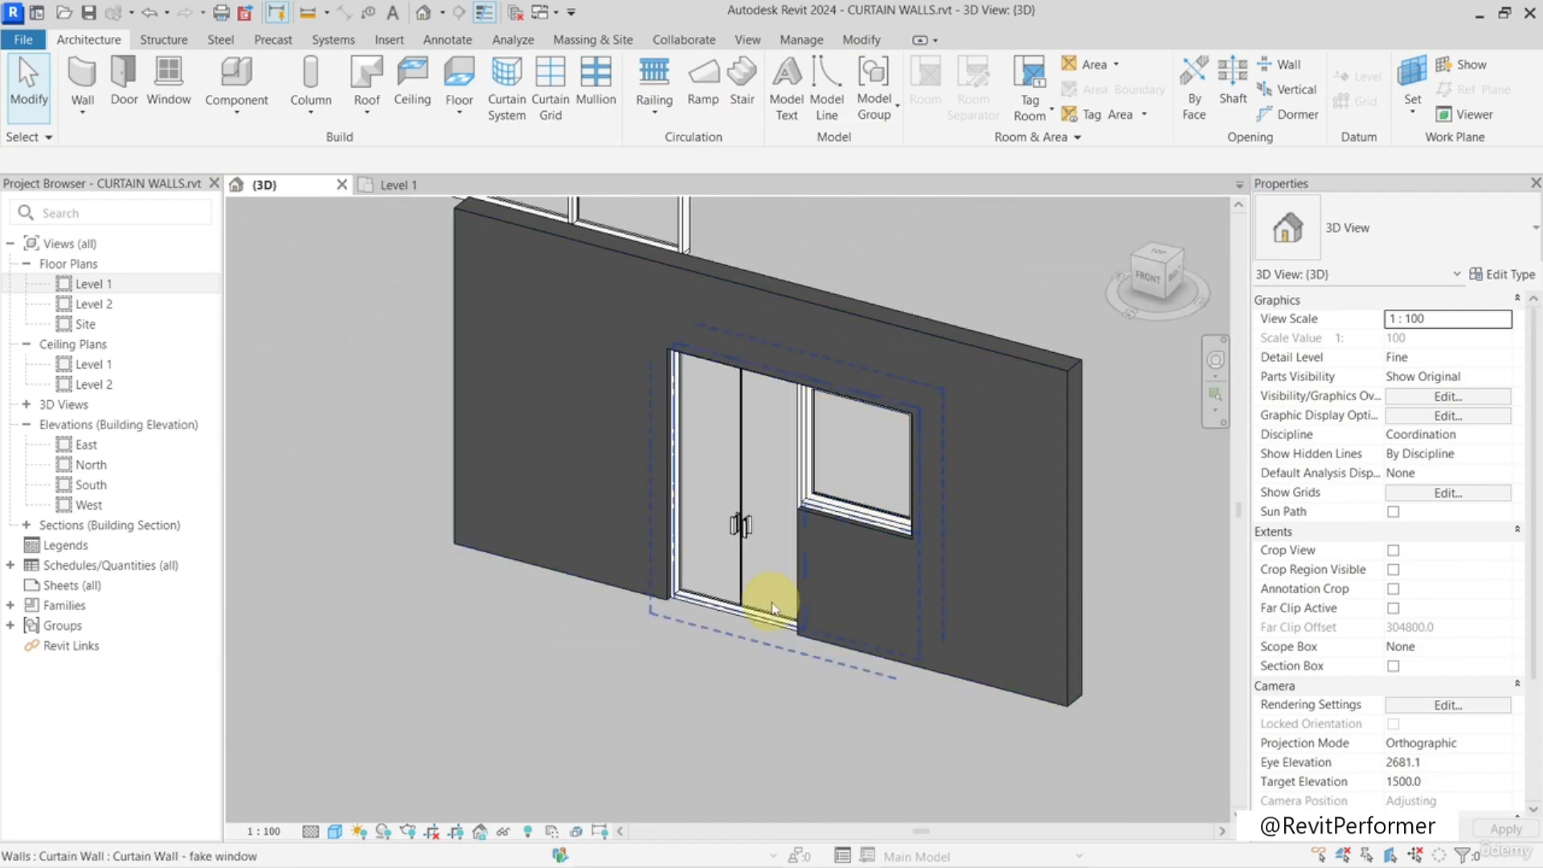
left_click(738, 617)
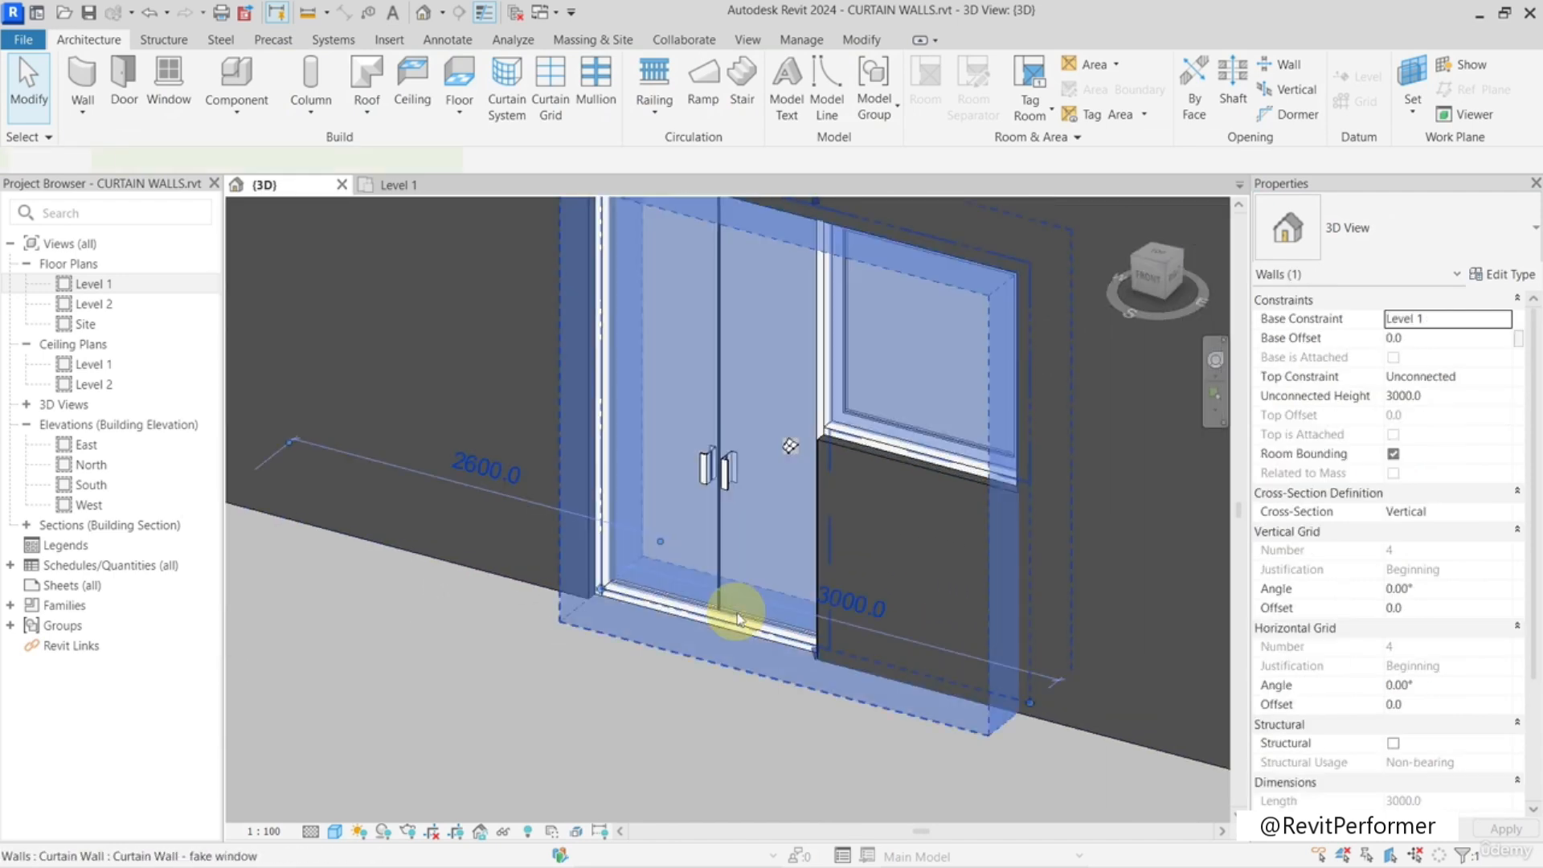
middle_click_drag(734, 613, 704, 571, "shift")
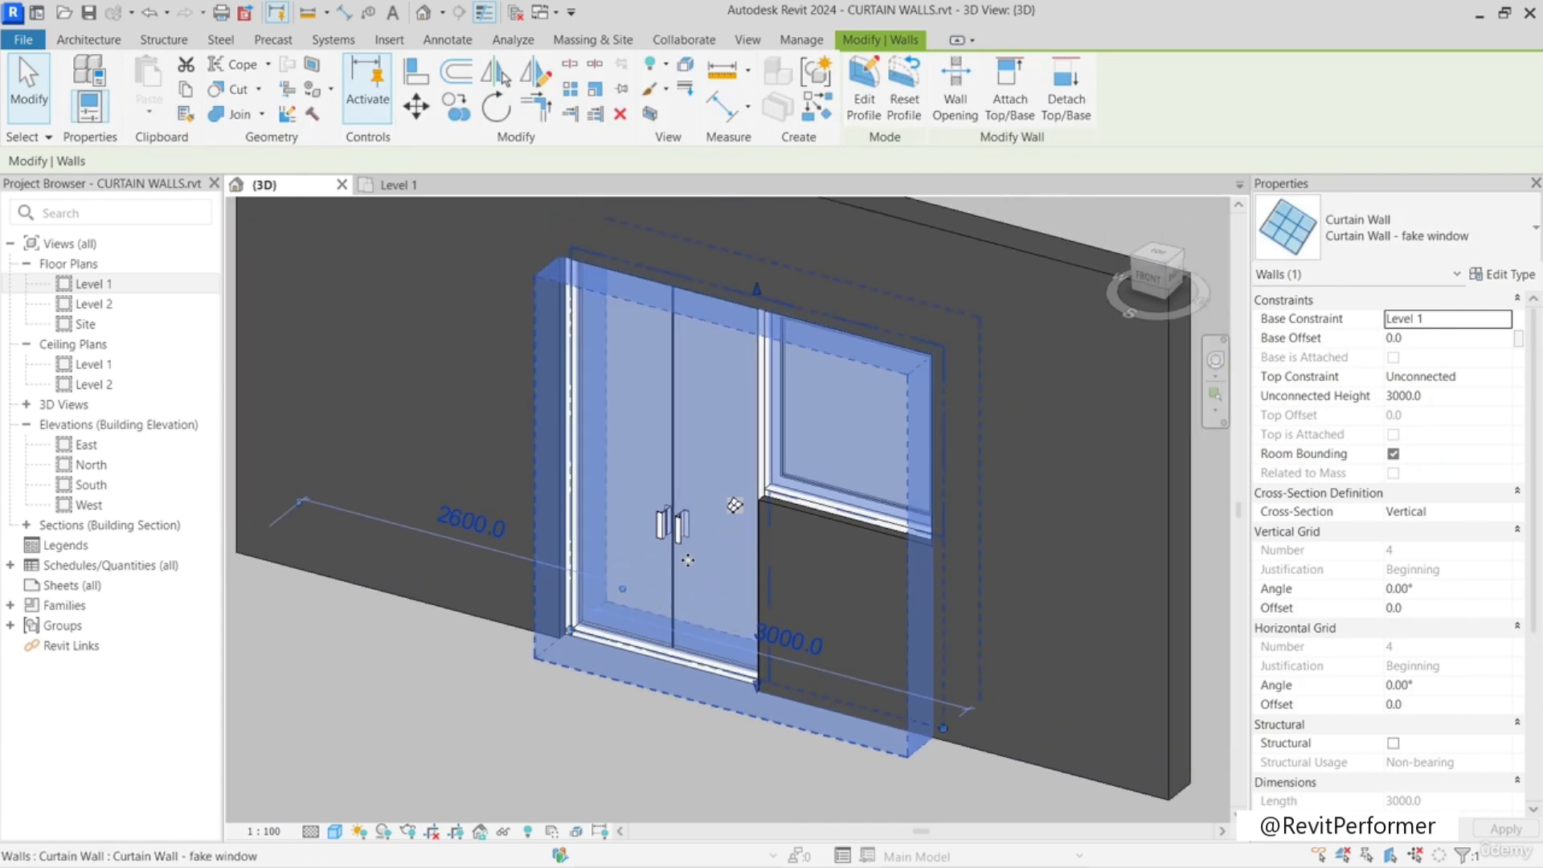
left_click(829, 611)
scroll(1413, 603, "down", 3)
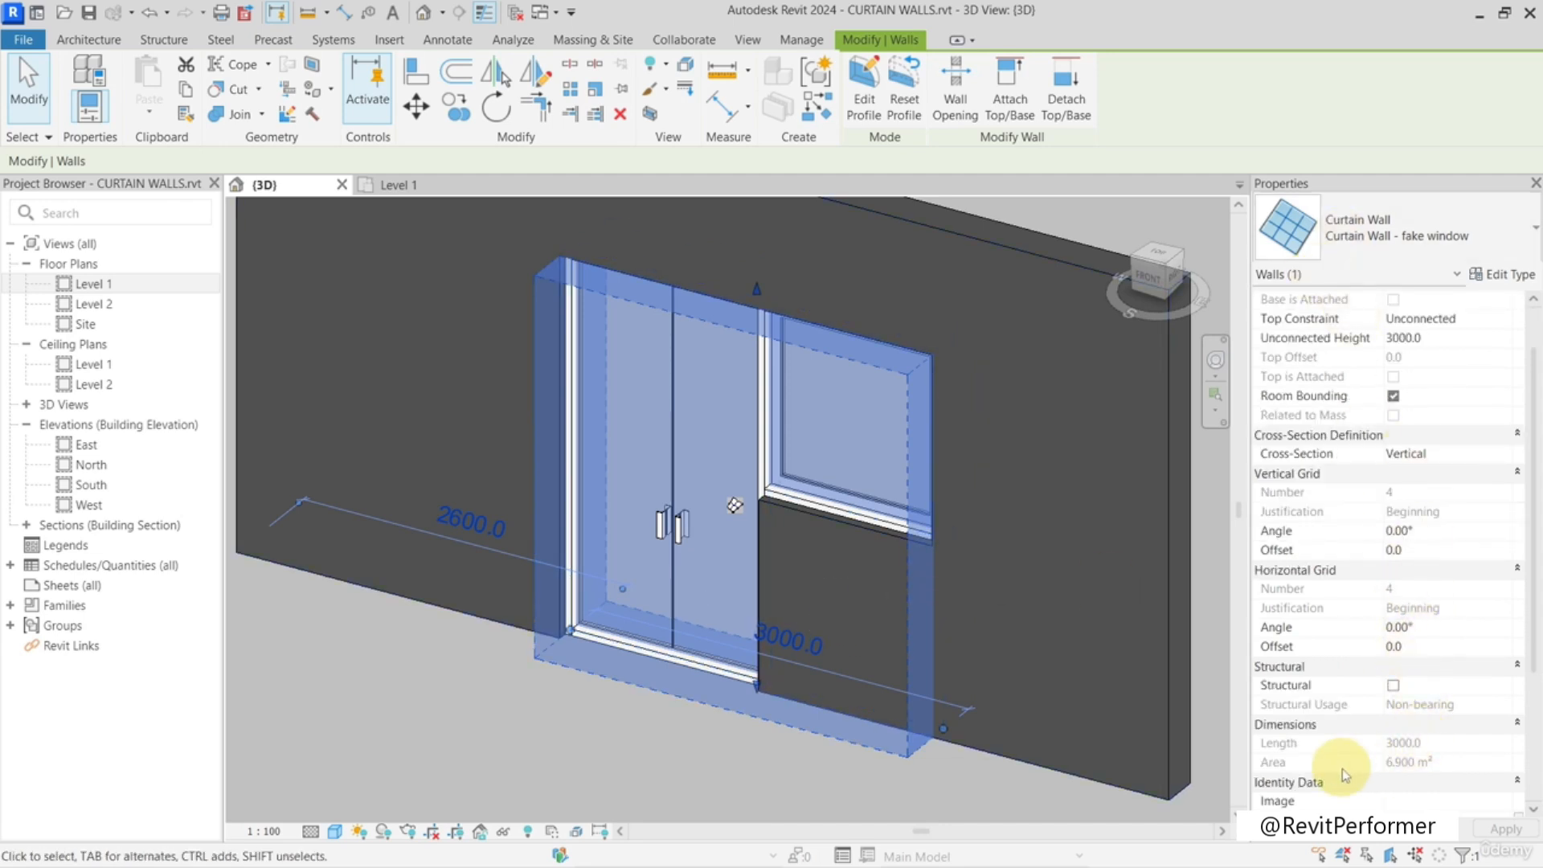
left_click(700, 567)
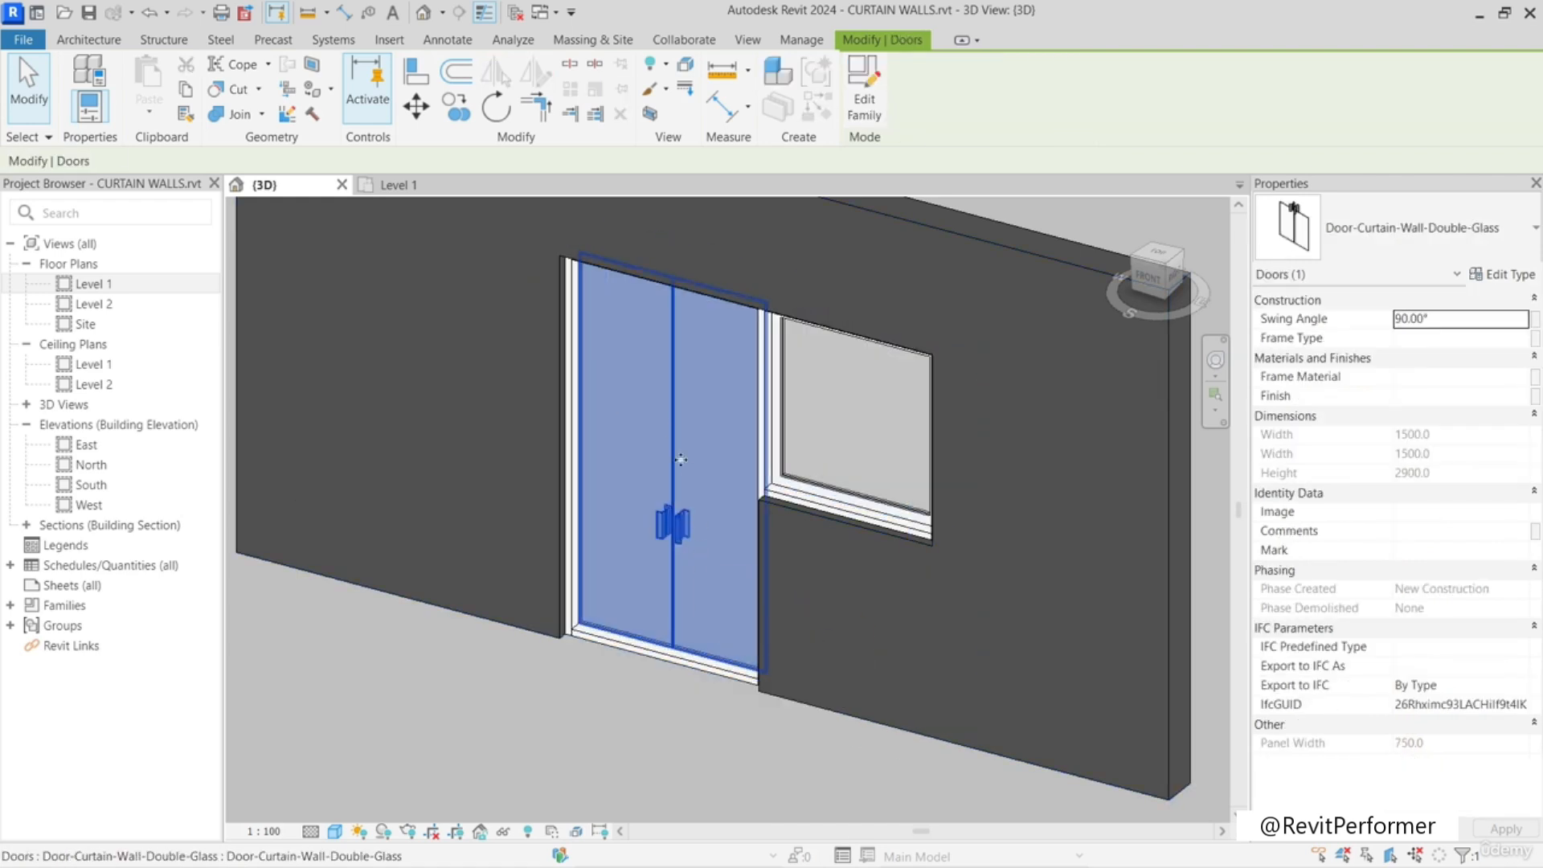
- Inspect the finished double door and awning window in the embedded curtain wall with nothing selected
left_click(833, 424)
middle_click_drag(635, 483, 675, 537, "shift")
scroll(737, 500, "down", 3)
key("Escape")
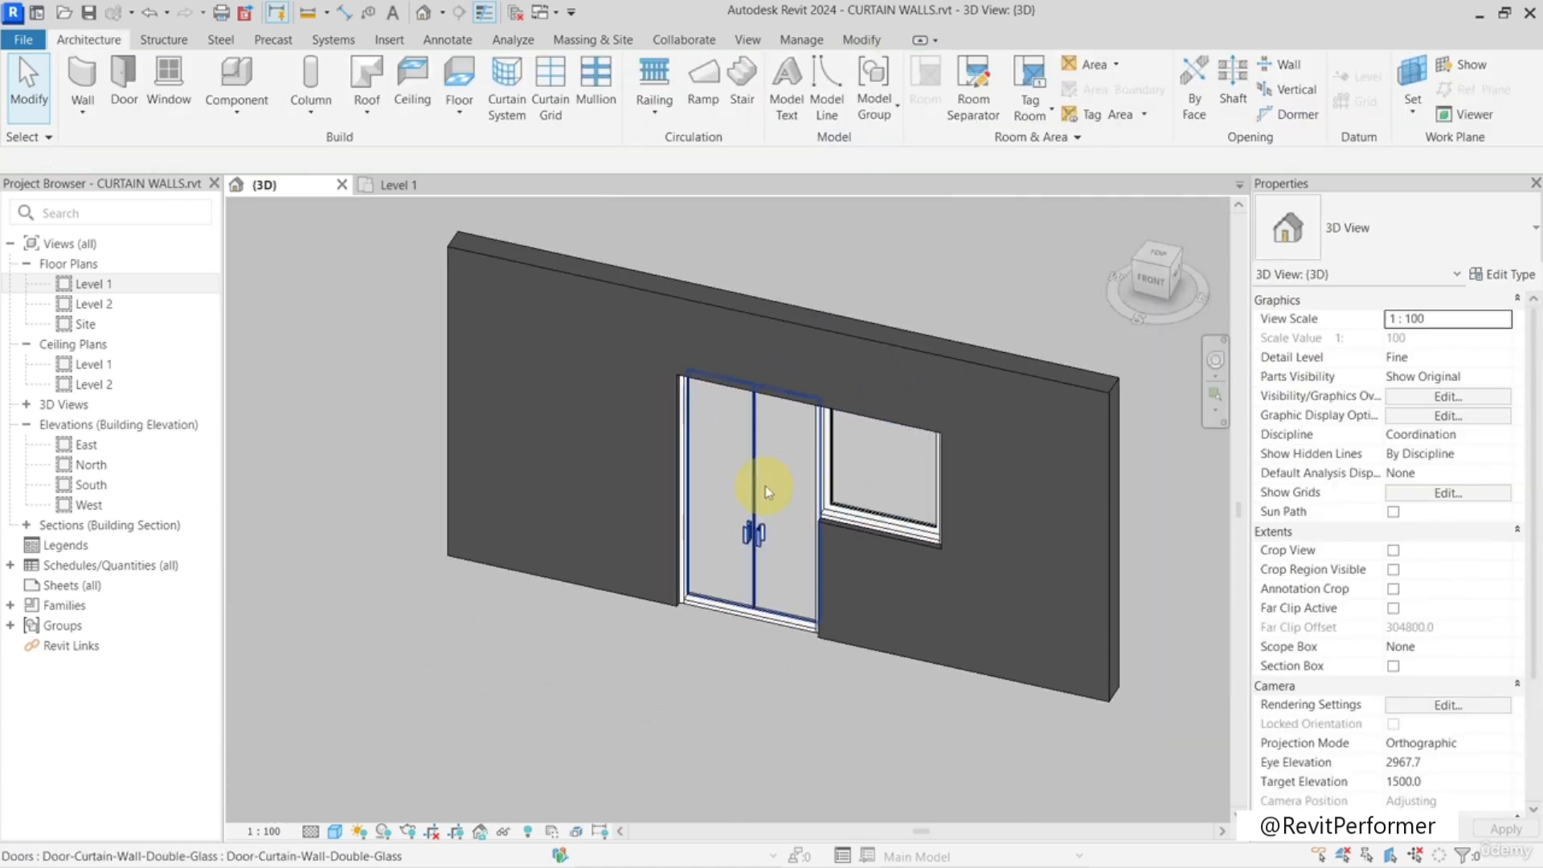
scroll(861, 489, "up", 2)
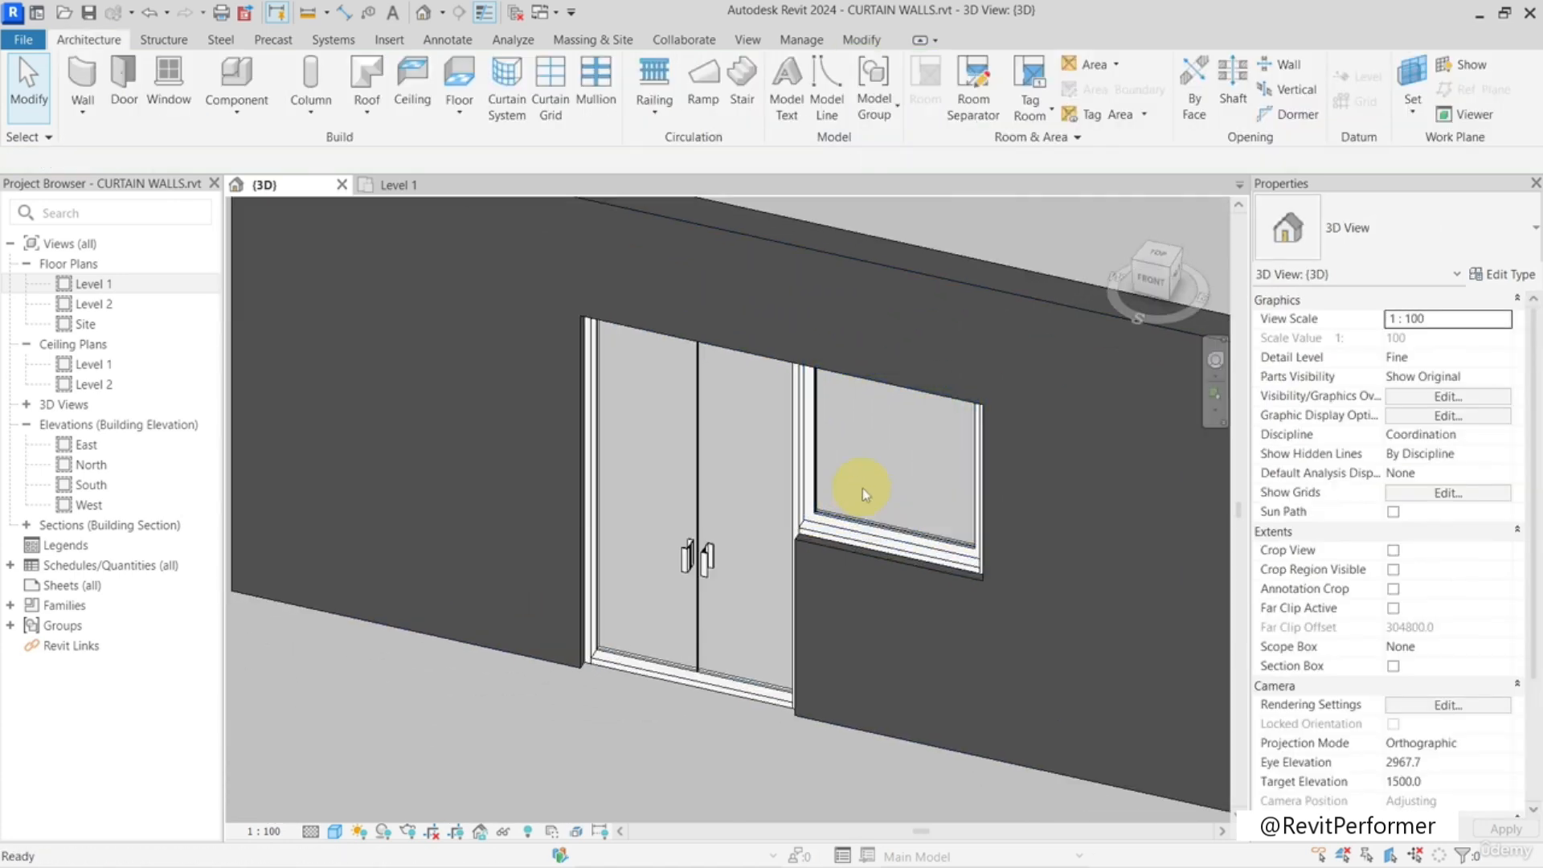
scroll(810, 482, "down", 2)
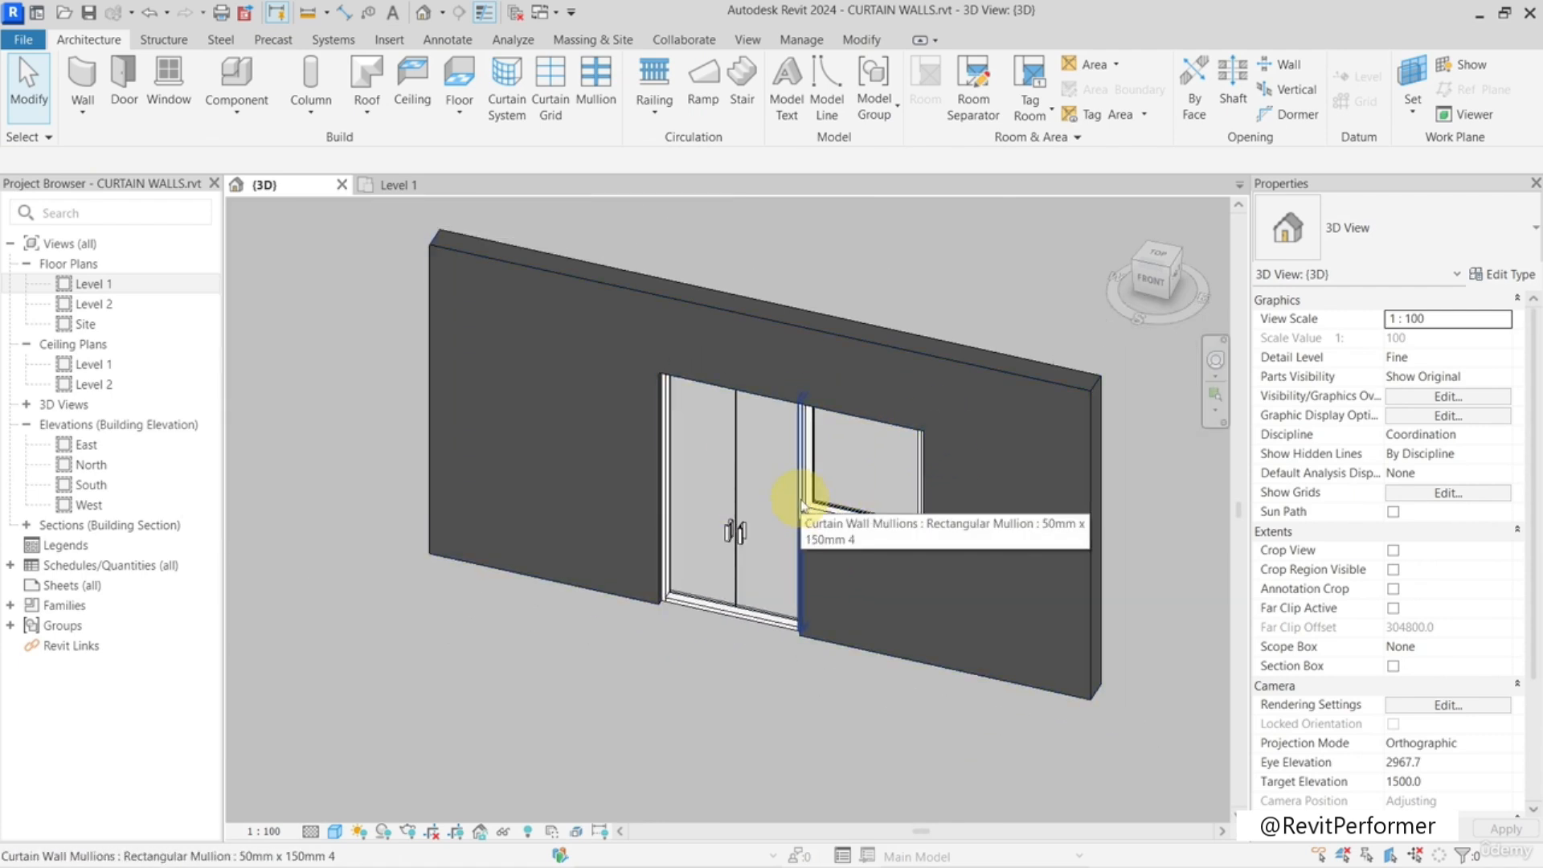
- Select the three middle glazed panels in the second row from the top of the large storefront curtain wall
scroll(802, 502, "down", 4)
middle_click_drag(472, 372, 701, 650)
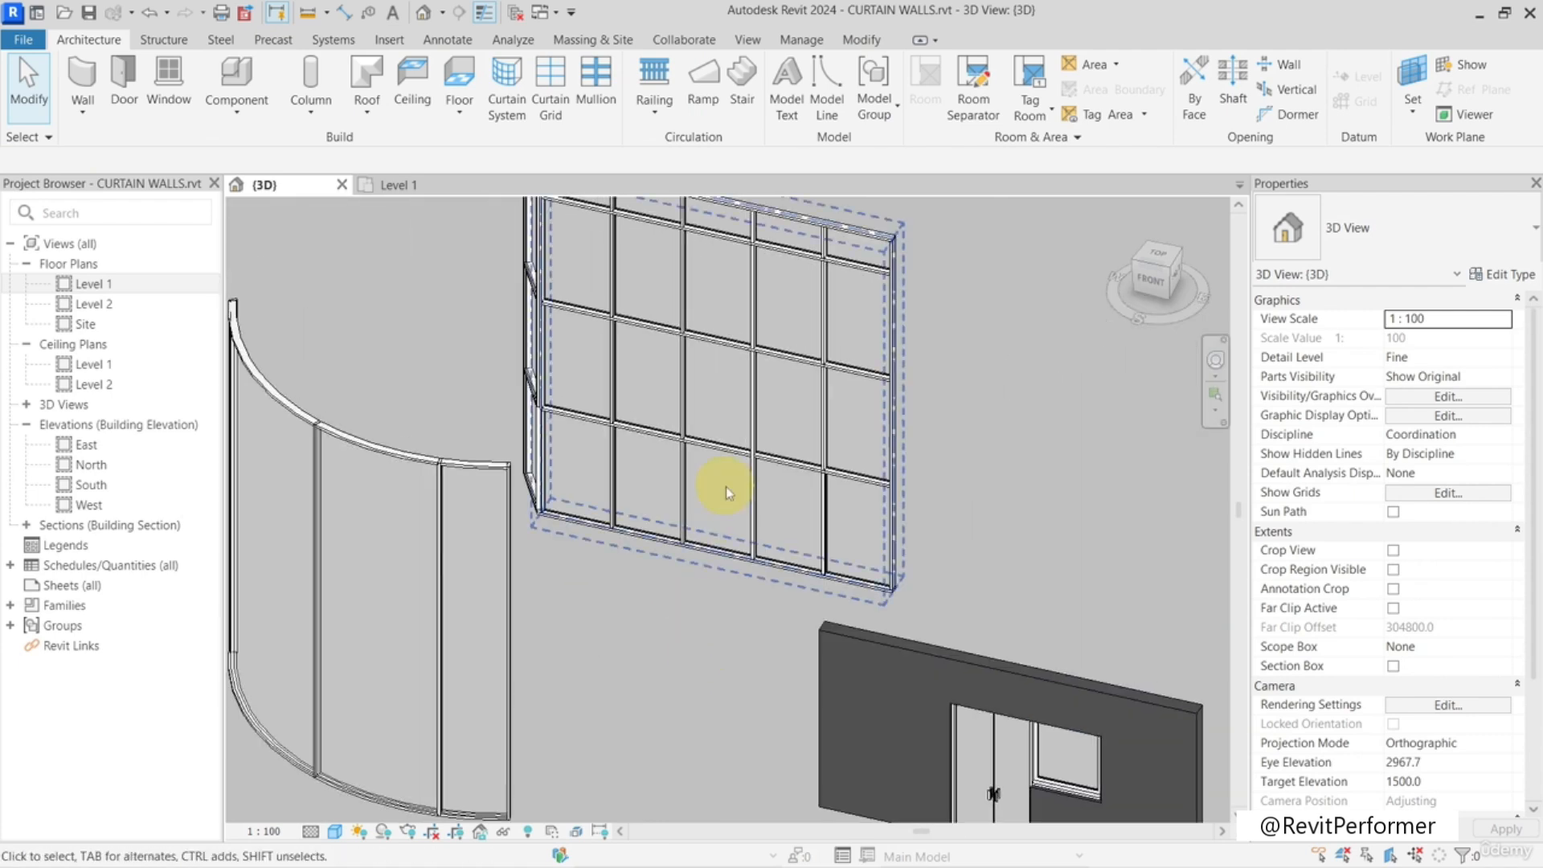
scroll(725, 485, "up", 1)
middle_click_drag(709, 407, 785, 572)
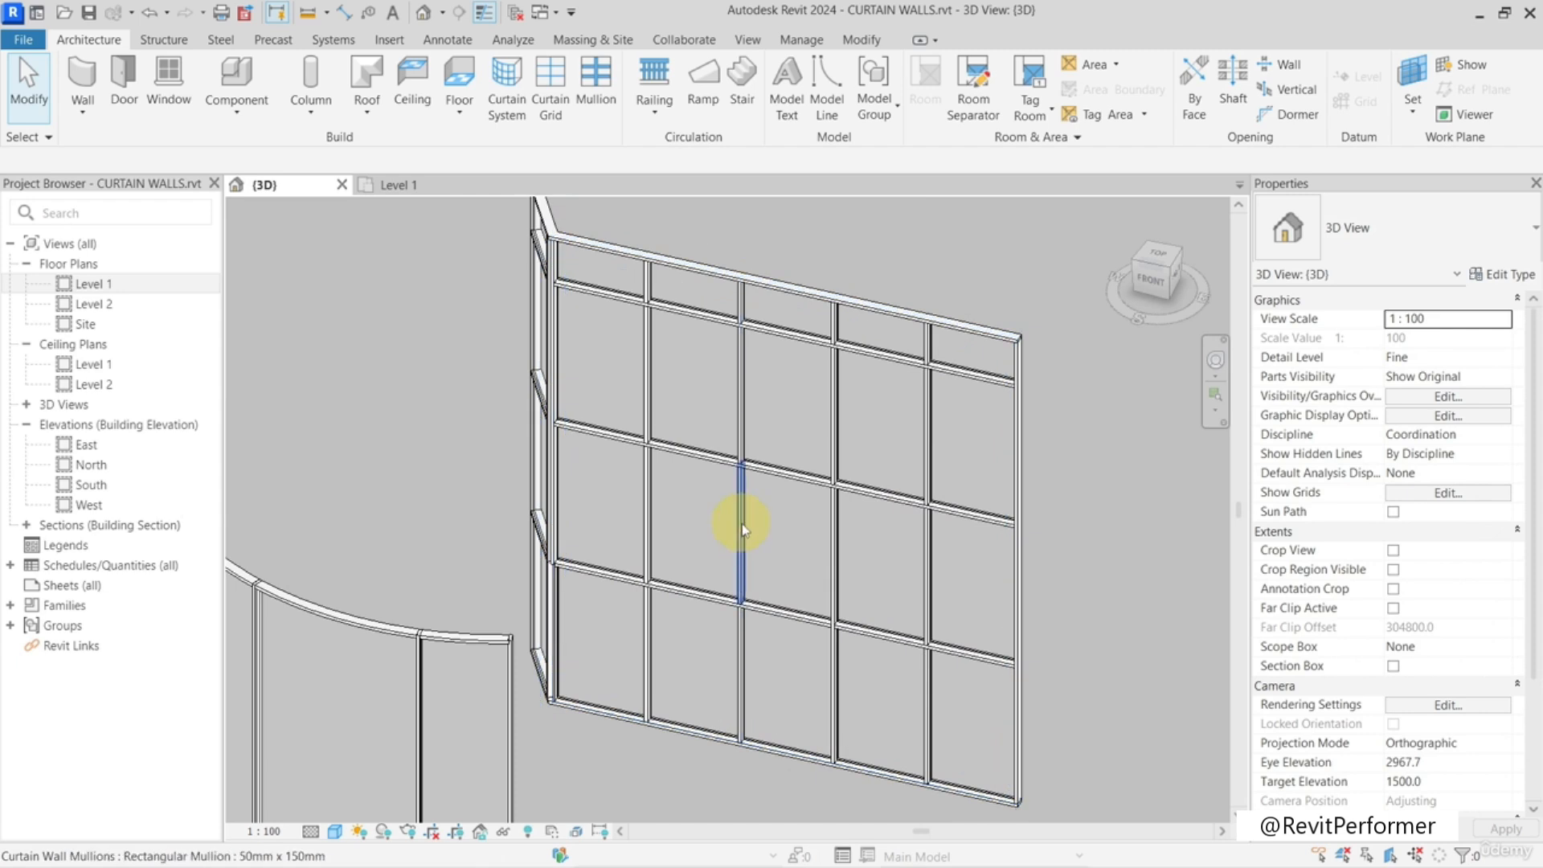
key("Tab")
left_click(798, 519)
left_click(684, 506, "ctrl")
left_click(688, 389)
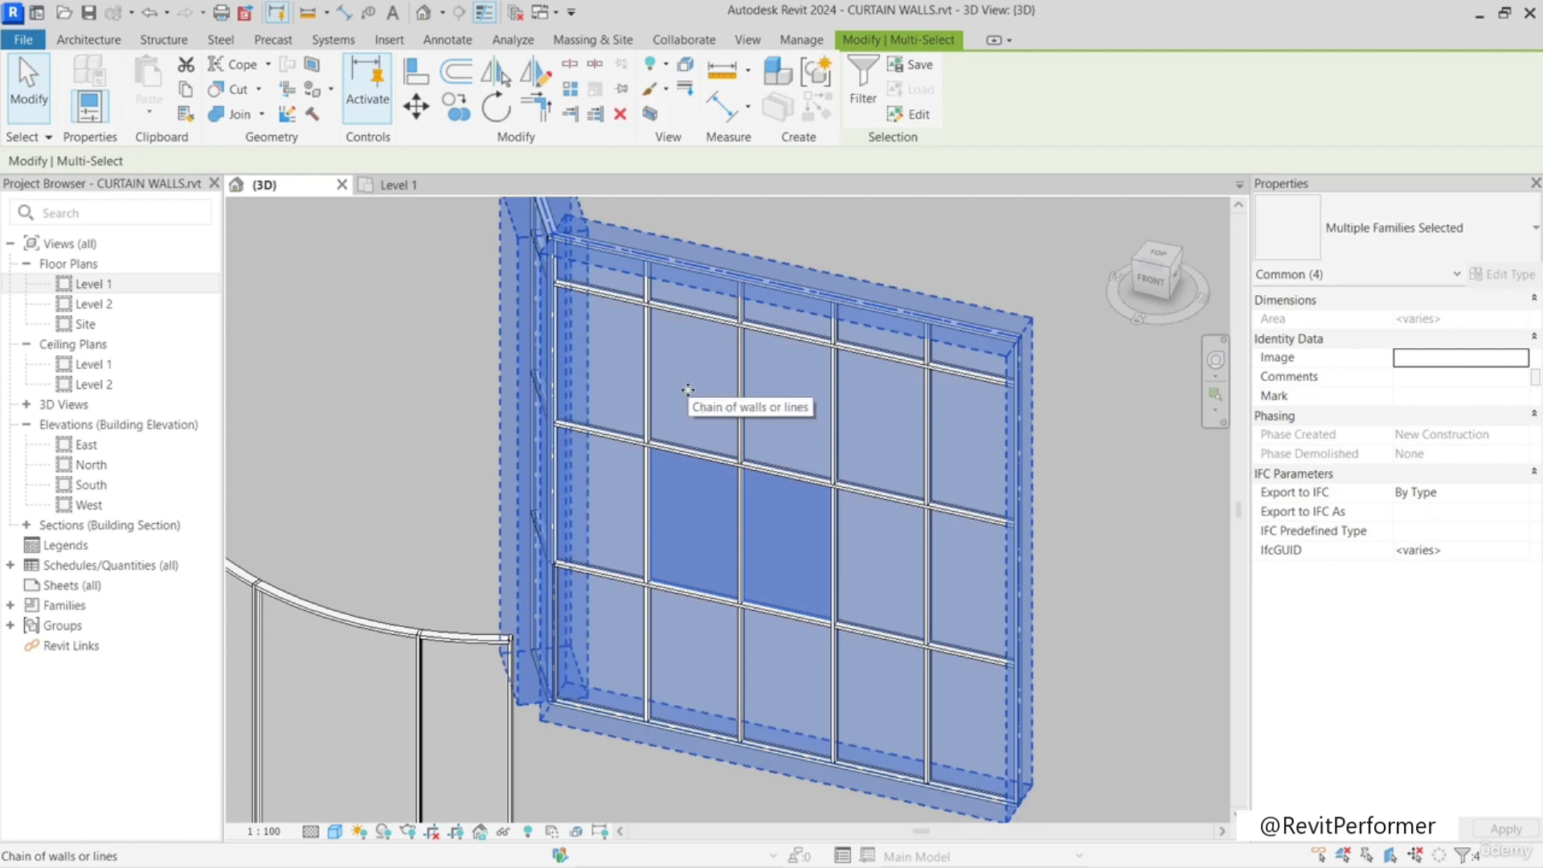
left_click(775, 398, "ctrl")
left_click(879, 422, "ctrl")
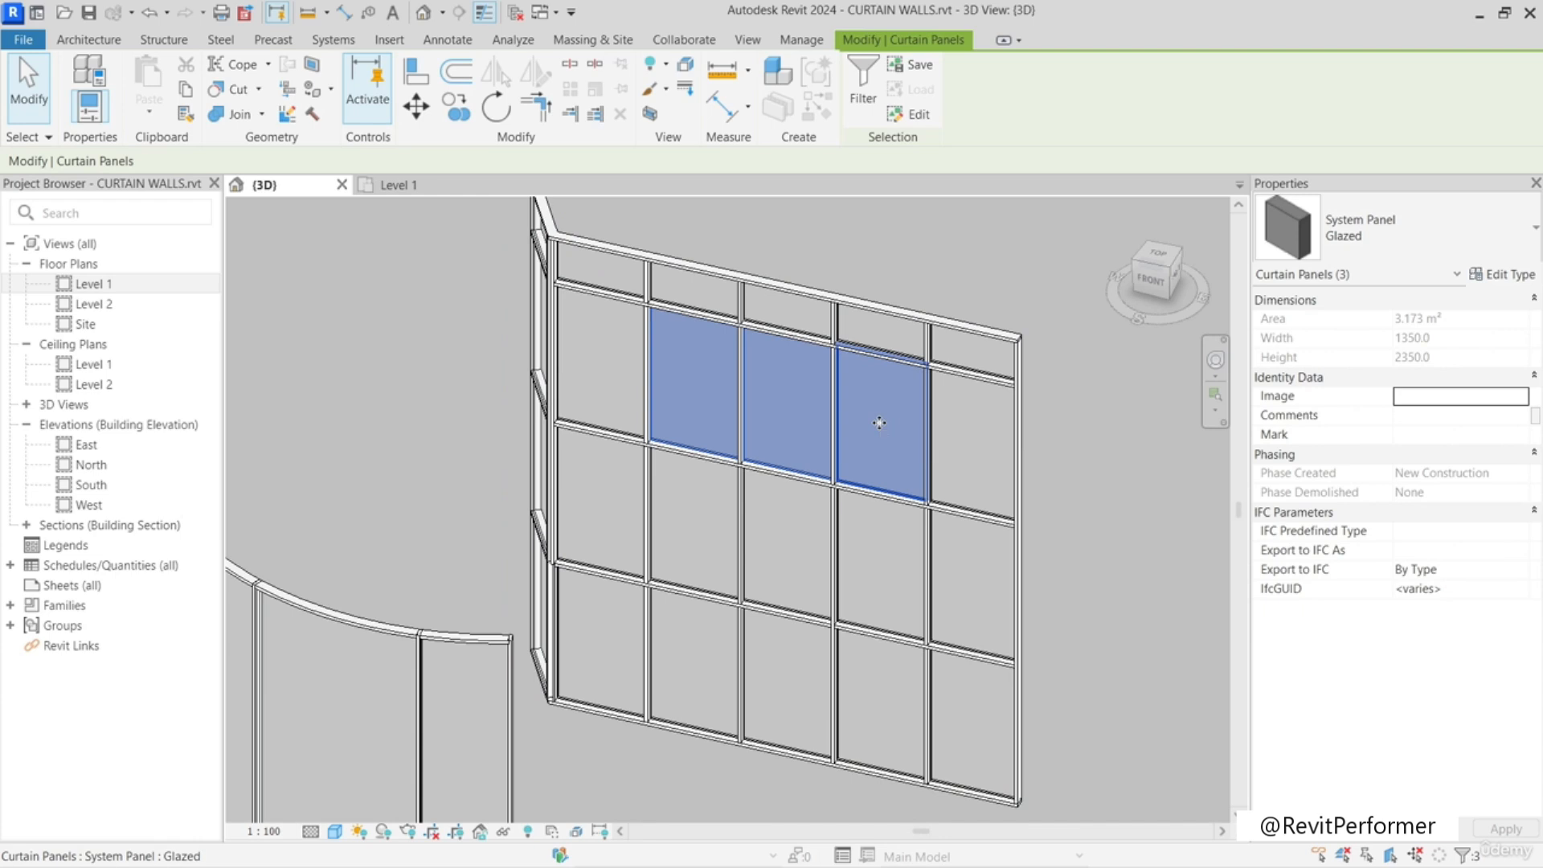
- Select all panels along the vertical grid from the fourth panel in the storefront wall's second row
left_click(880, 422)
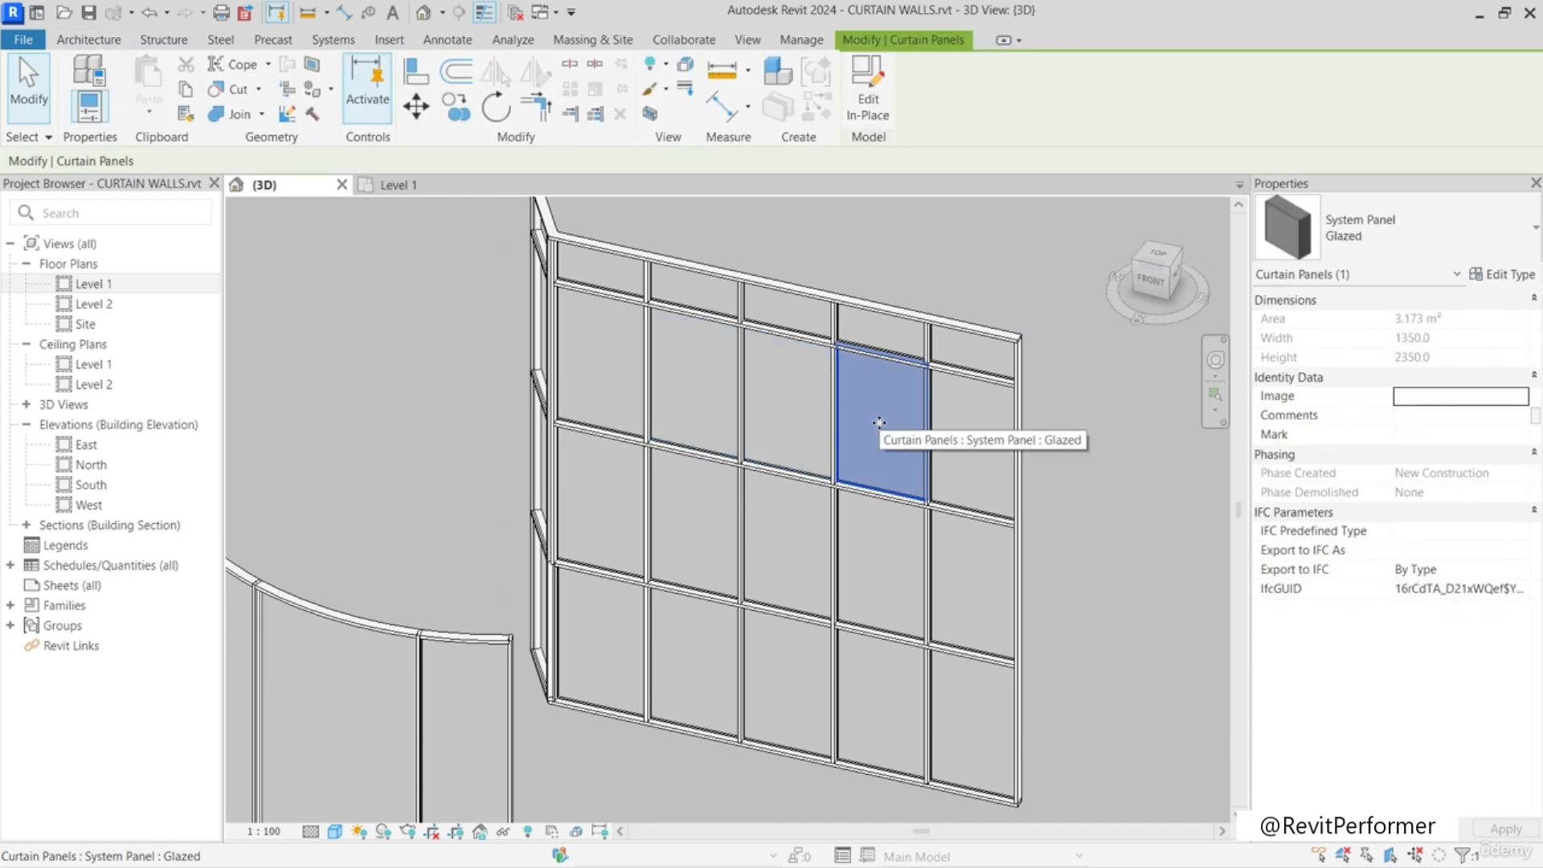
right_click(880, 423)
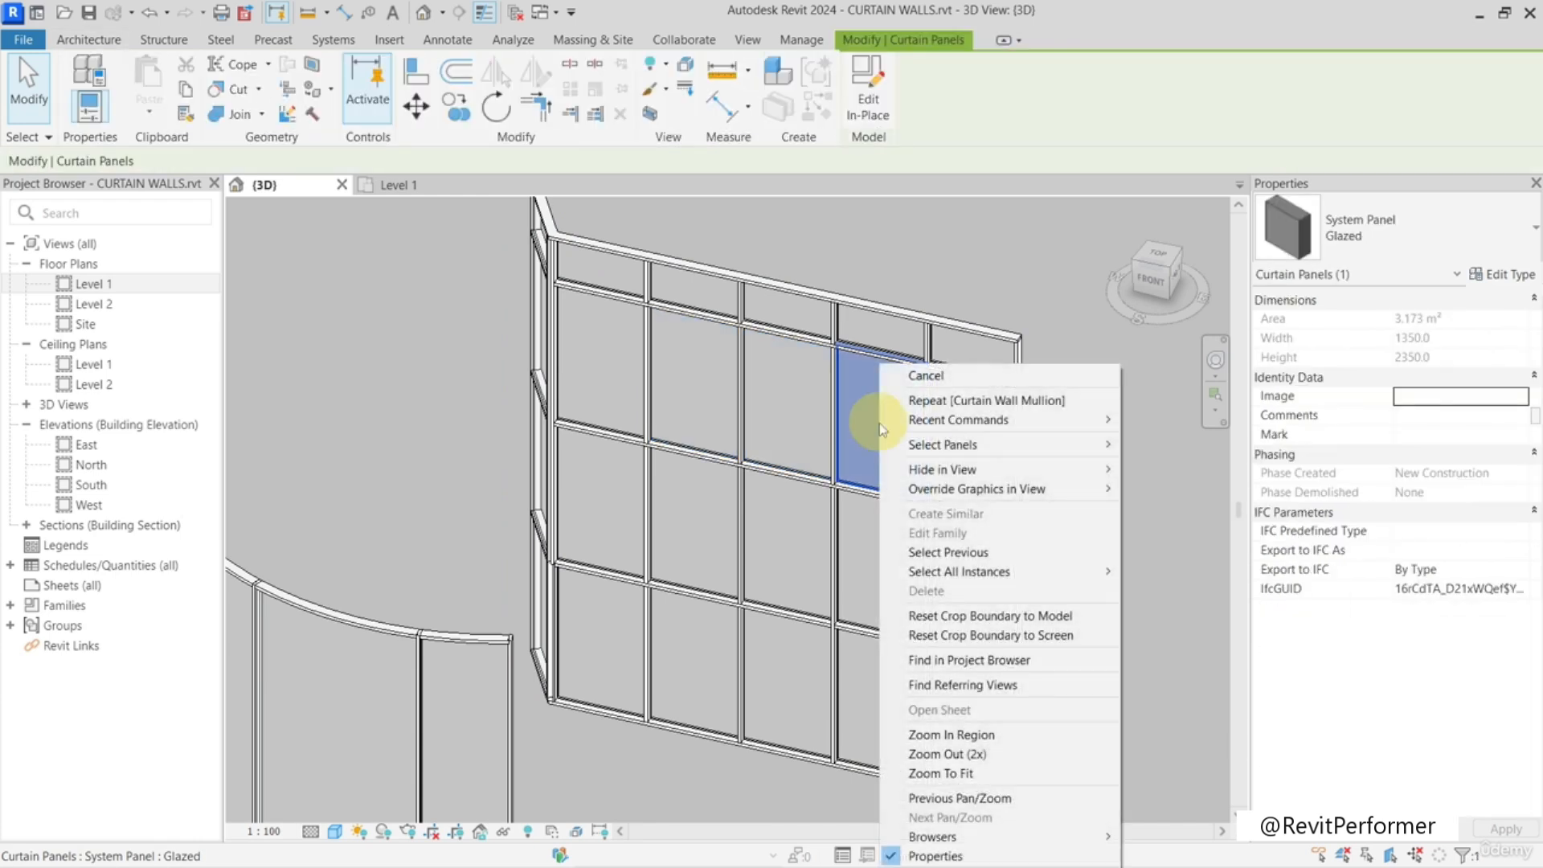
mouse_move(926, 447)
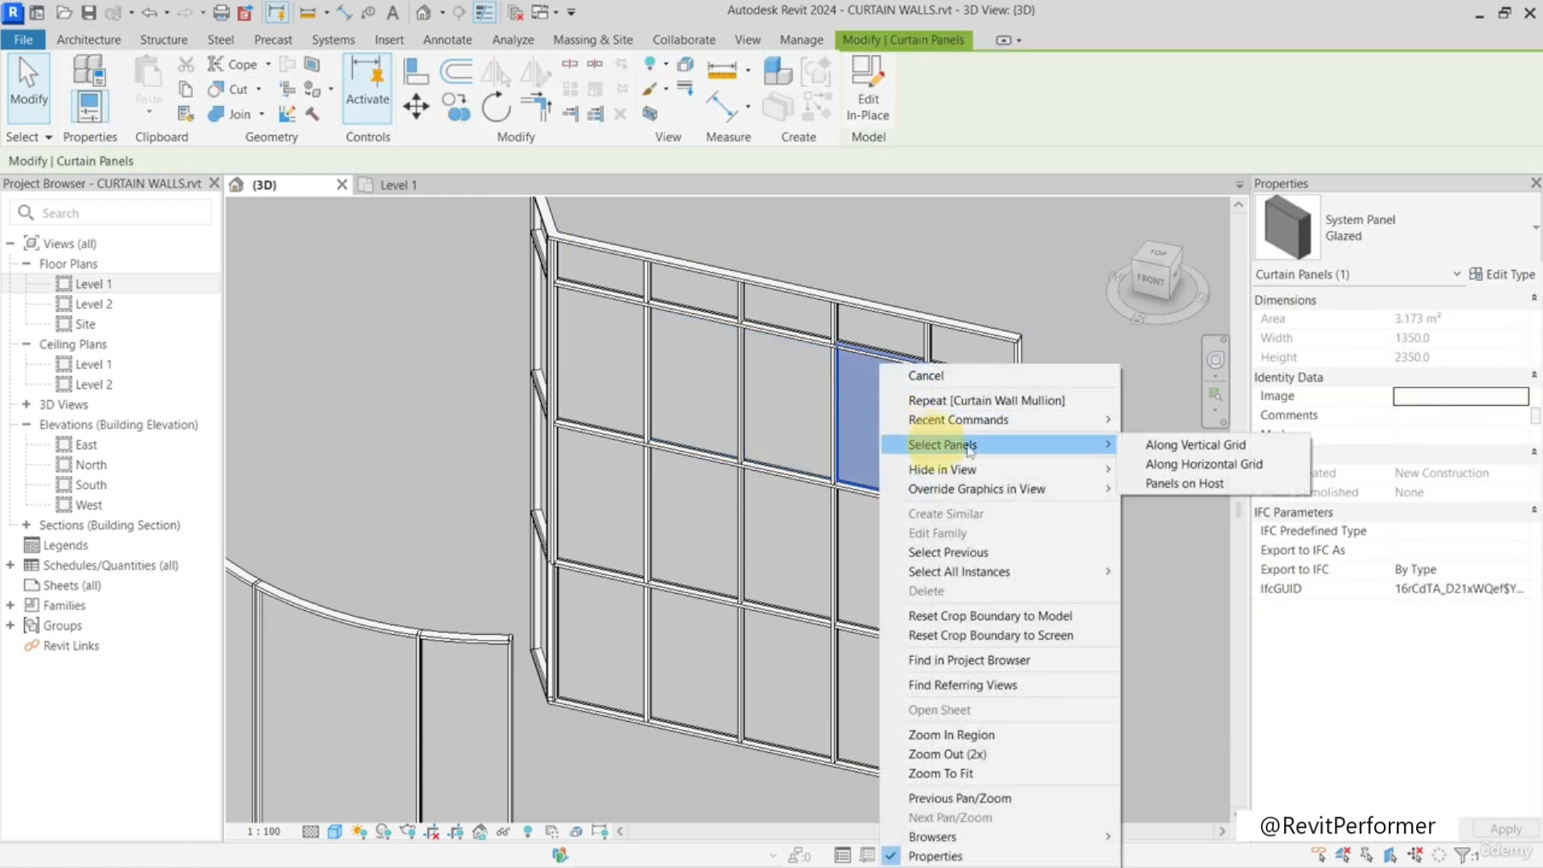
left_click(1168, 446)
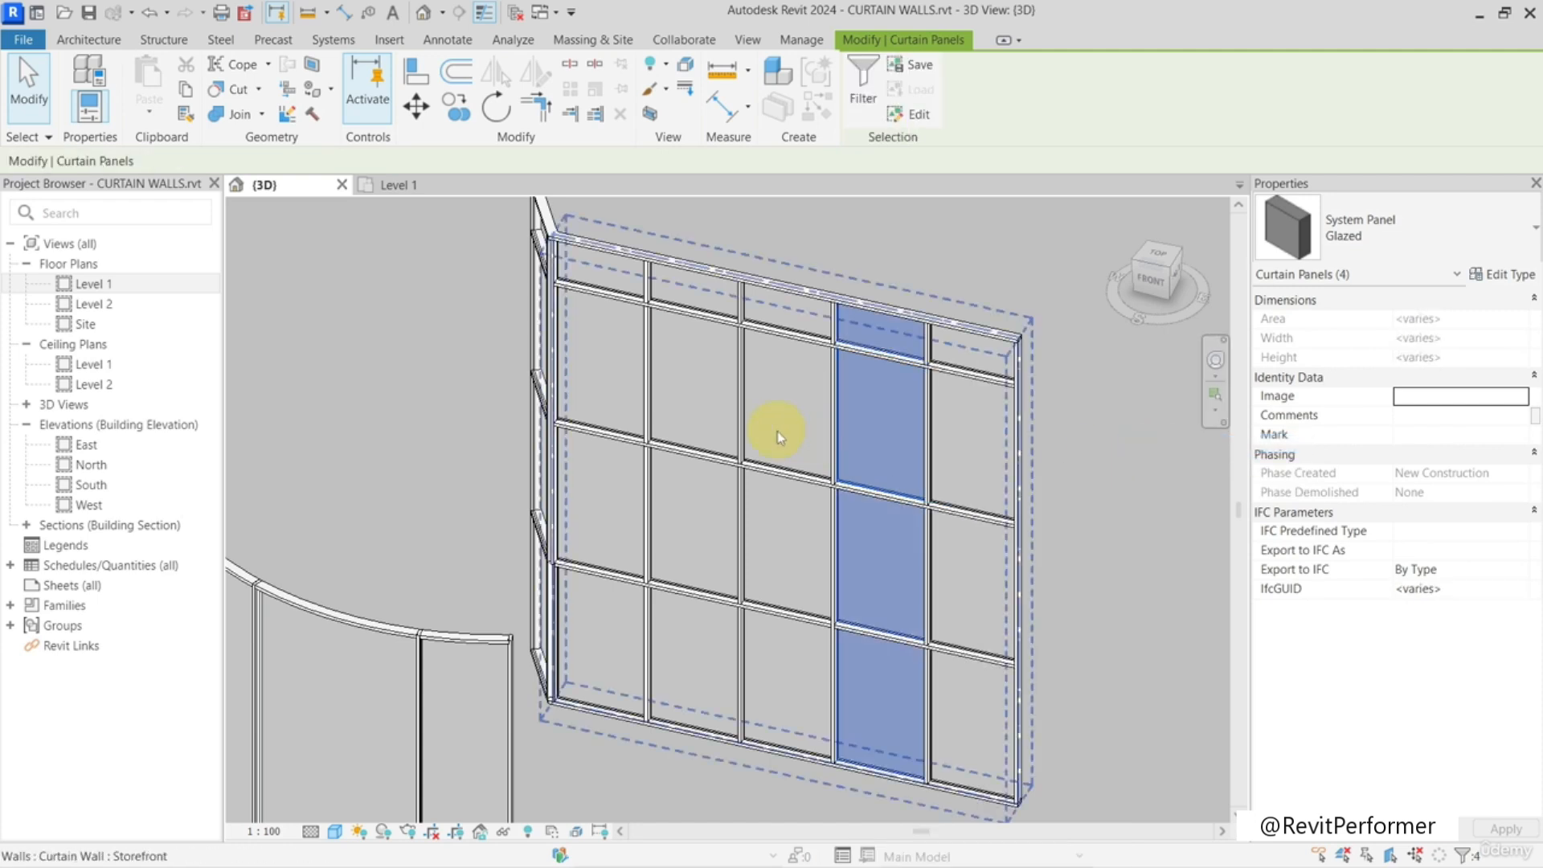
- Select all panels along the horizontal grid from the third panel in the storefront wall's second row
left_click(813, 423)
key("Tab")
left_click(805, 422)
right_click(806, 423)
mouse_move(932, 444)
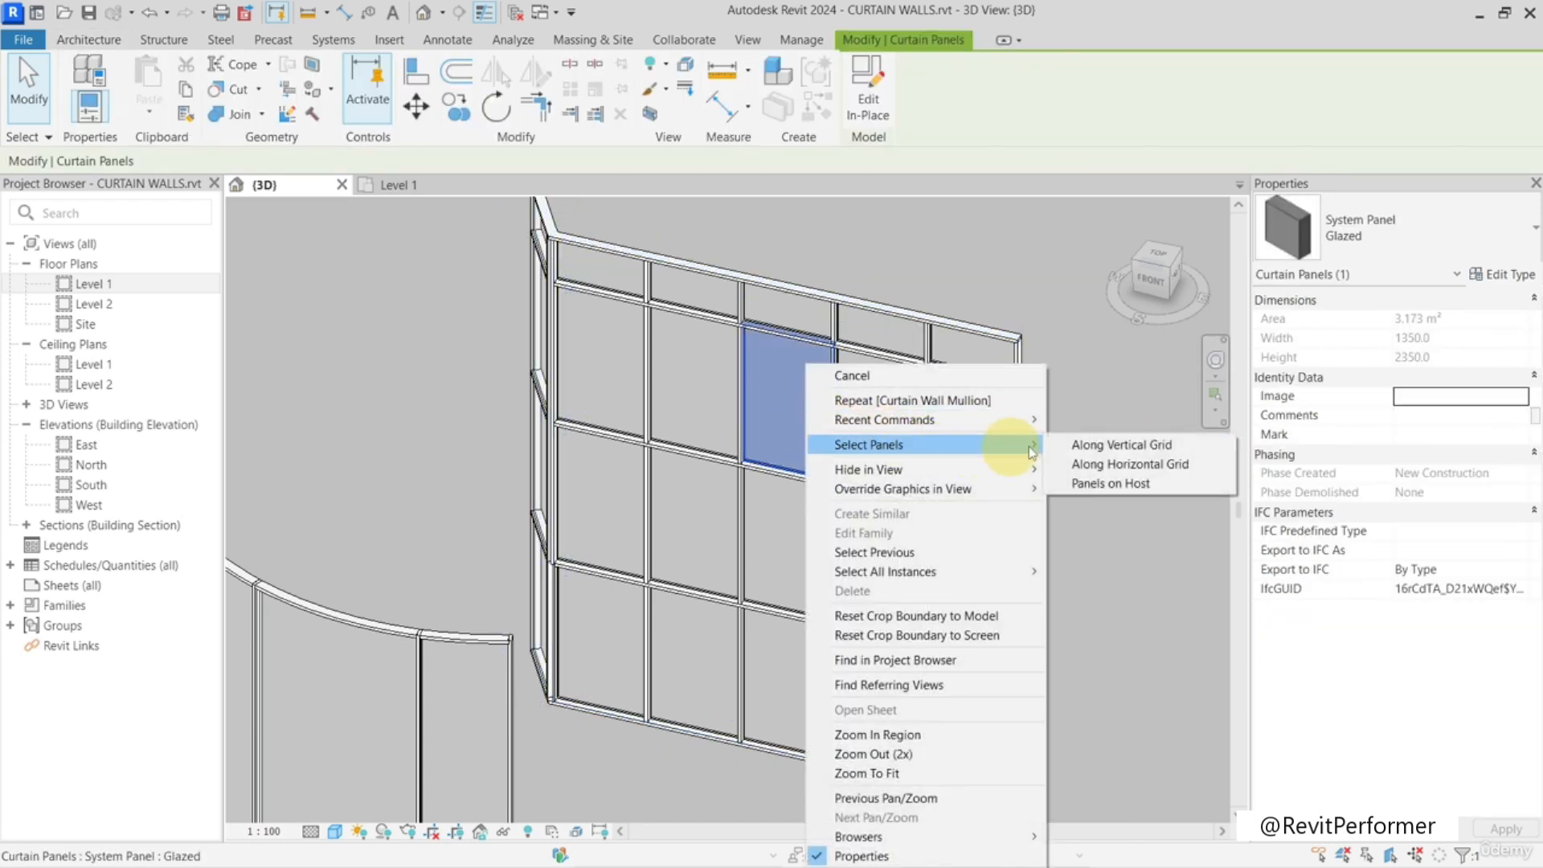
left_click(1092, 464)
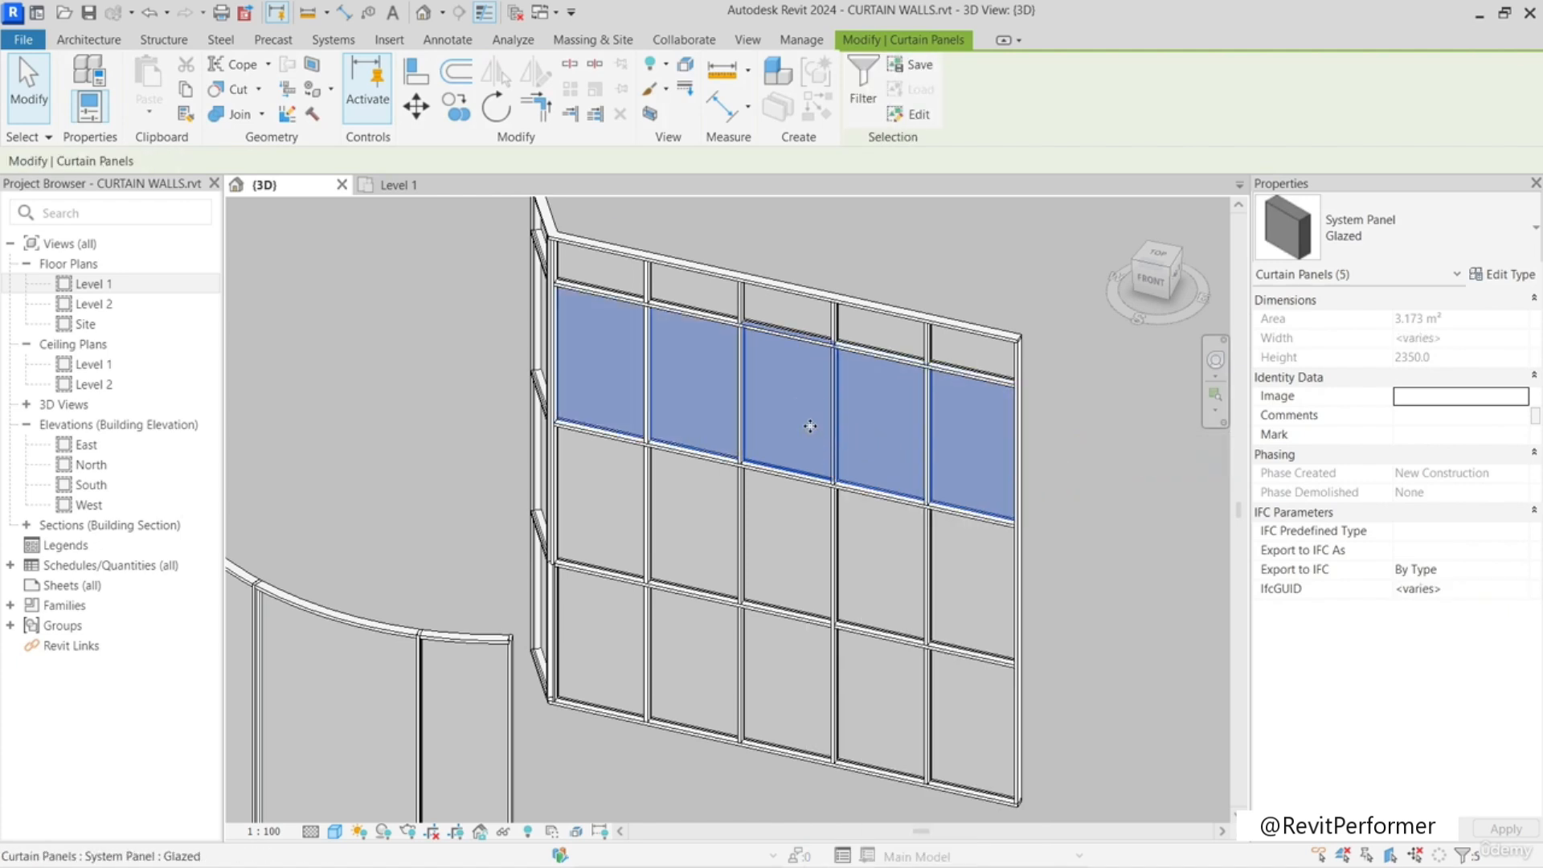
- Select all panels on the host curtain wall, using the third panel of the second row as reference
left_click(806, 427)
right_click(806, 427)
mouse_move(1035, 443)
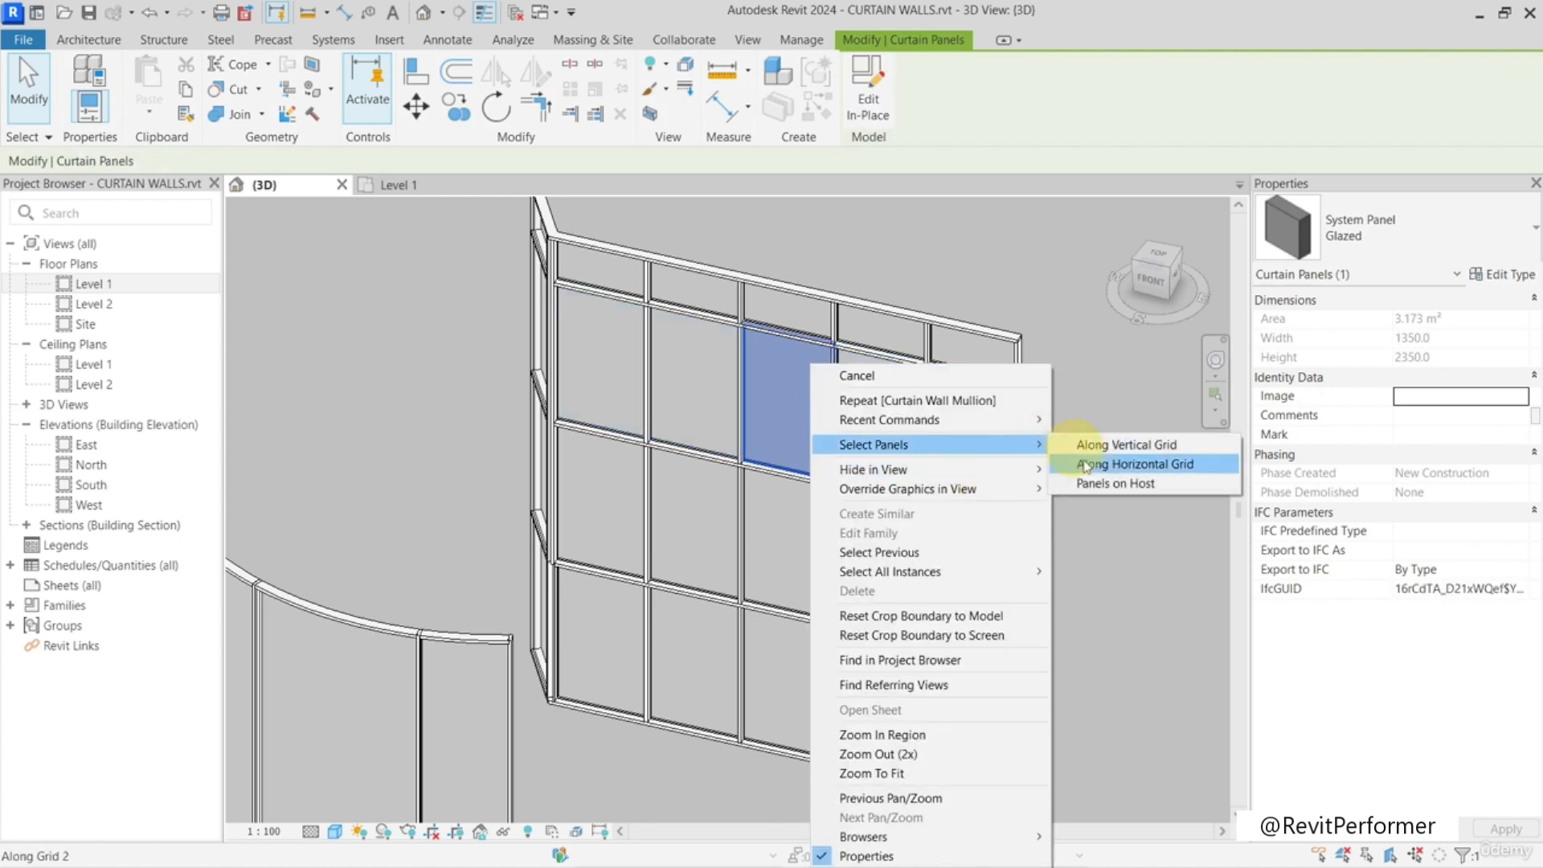
left_click(1098, 485)
- Select all mullions on the gridline of the vertical mullion between the third and fourth columns, and clear the selection
left_click(833, 417)
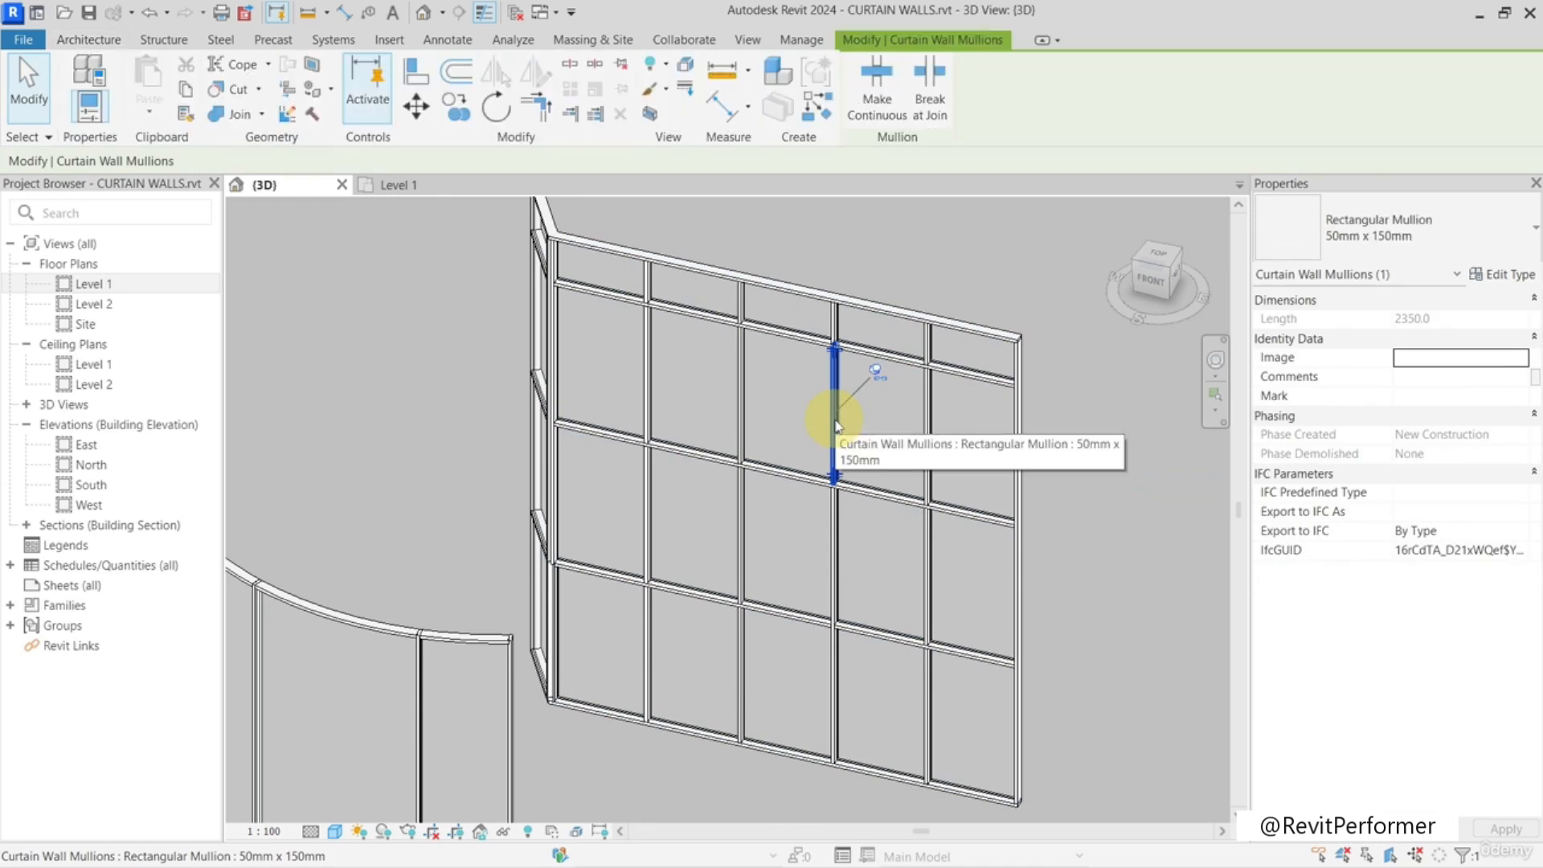
right_click(836, 426)
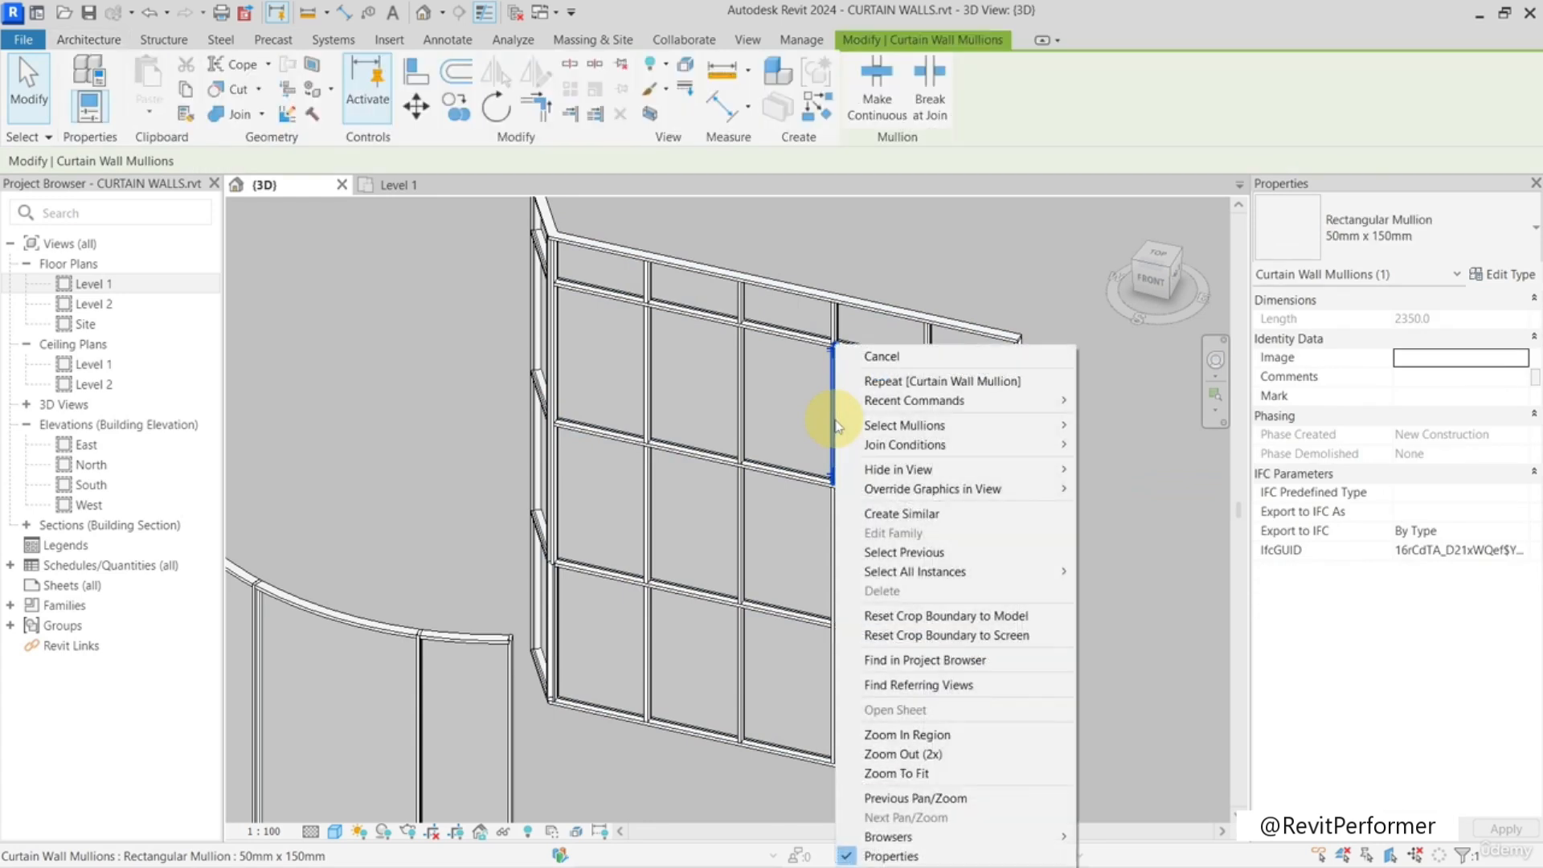
mouse_move(1023, 425)
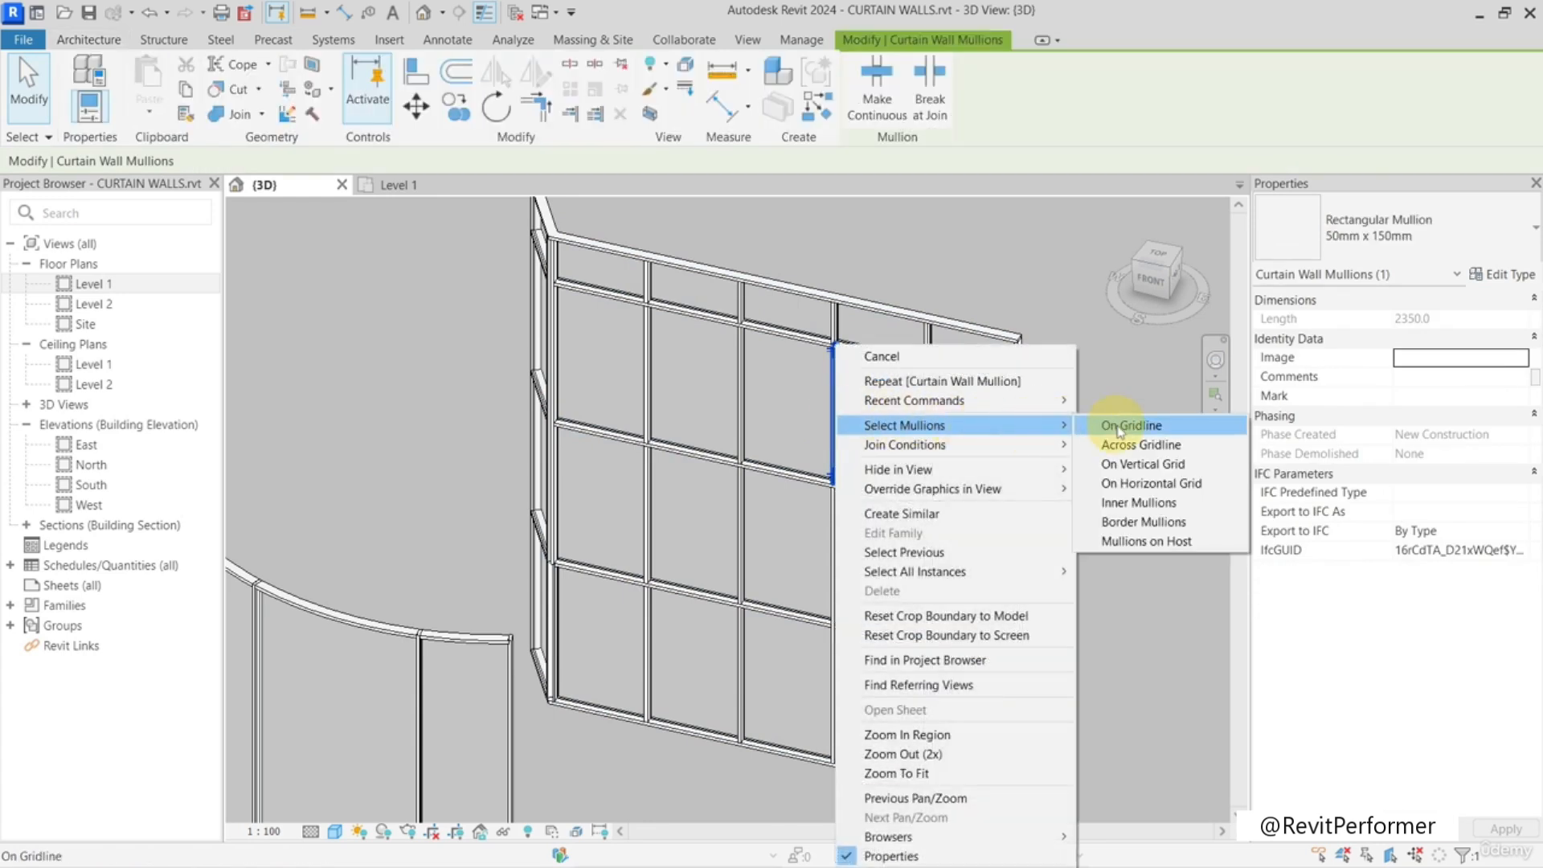
left_click(1119, 427)
key("Escape")
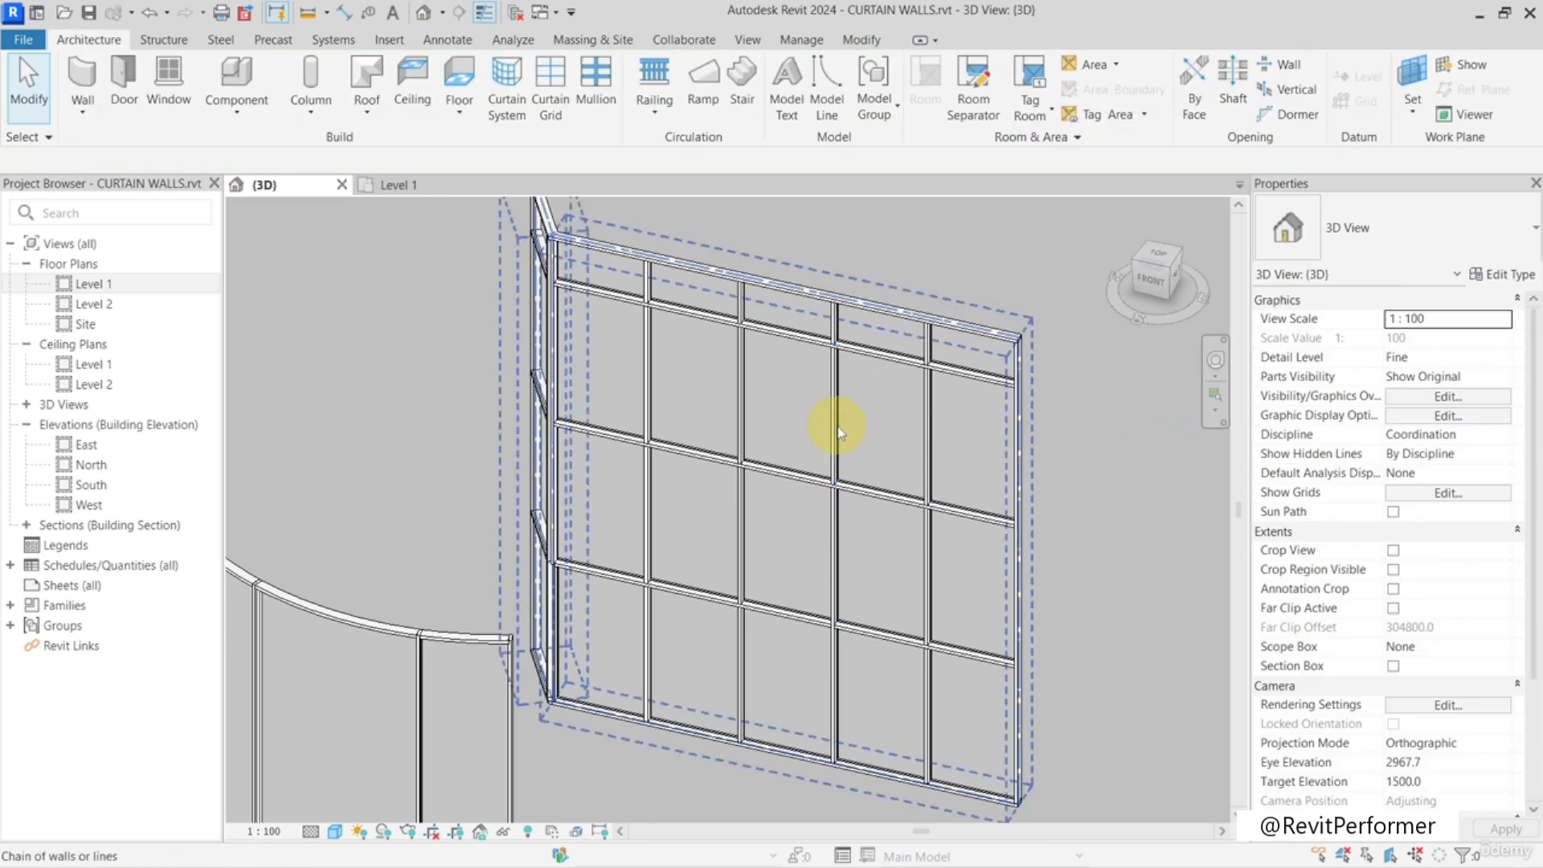
- Select all inner mullions of the storefront wall from a horizontal mullion below its top panels, inspect them, and clear the selection
left_click(838, 432)
key("Tab")
left_click(838, 432)
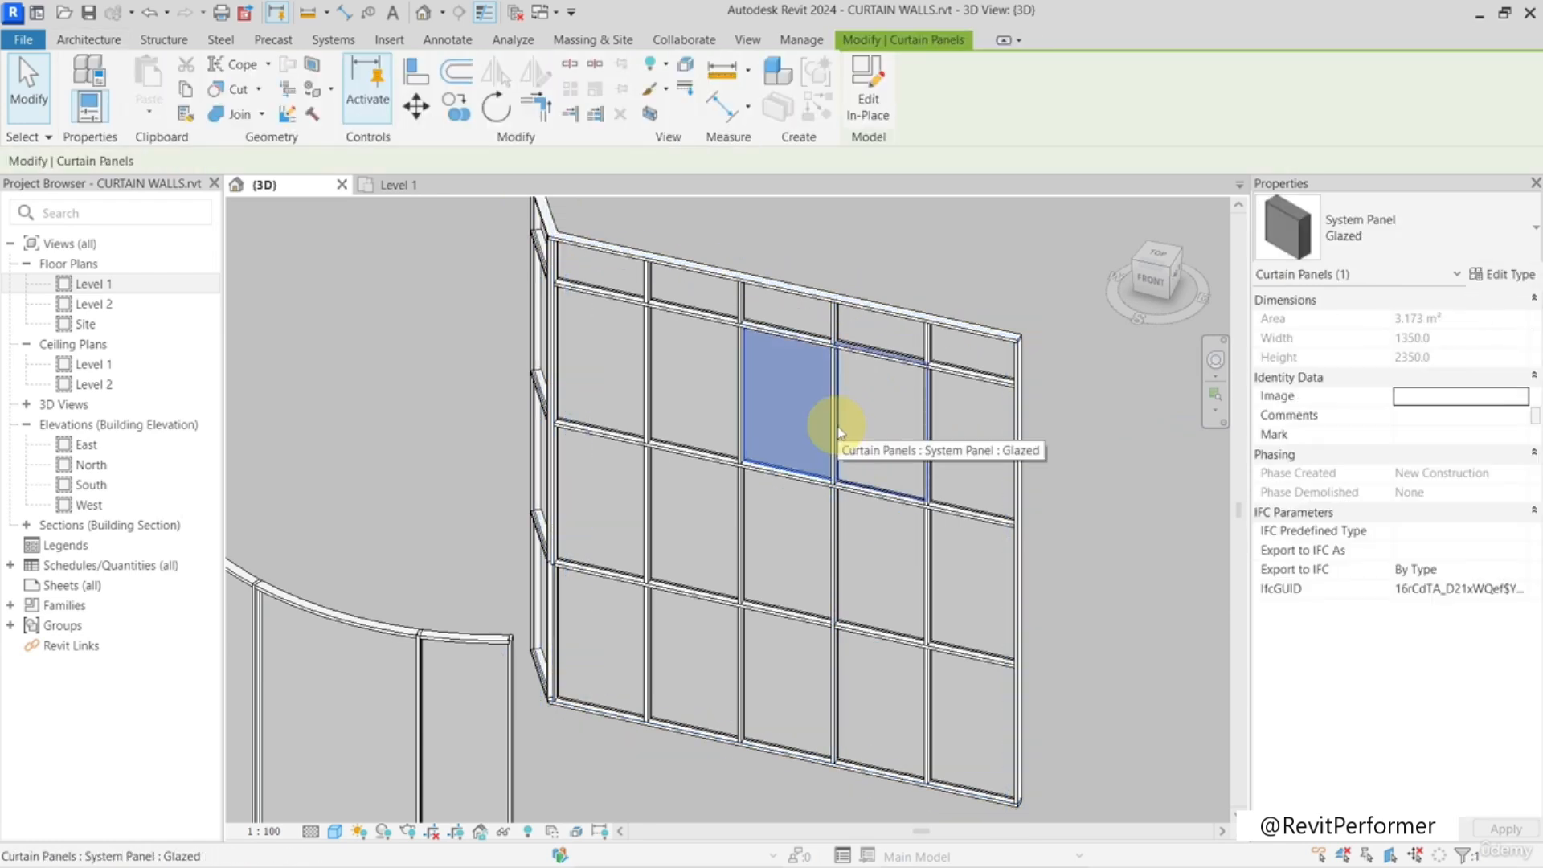
left_click(985, 233)
left_click(891, 354)
right_click(894, 347)
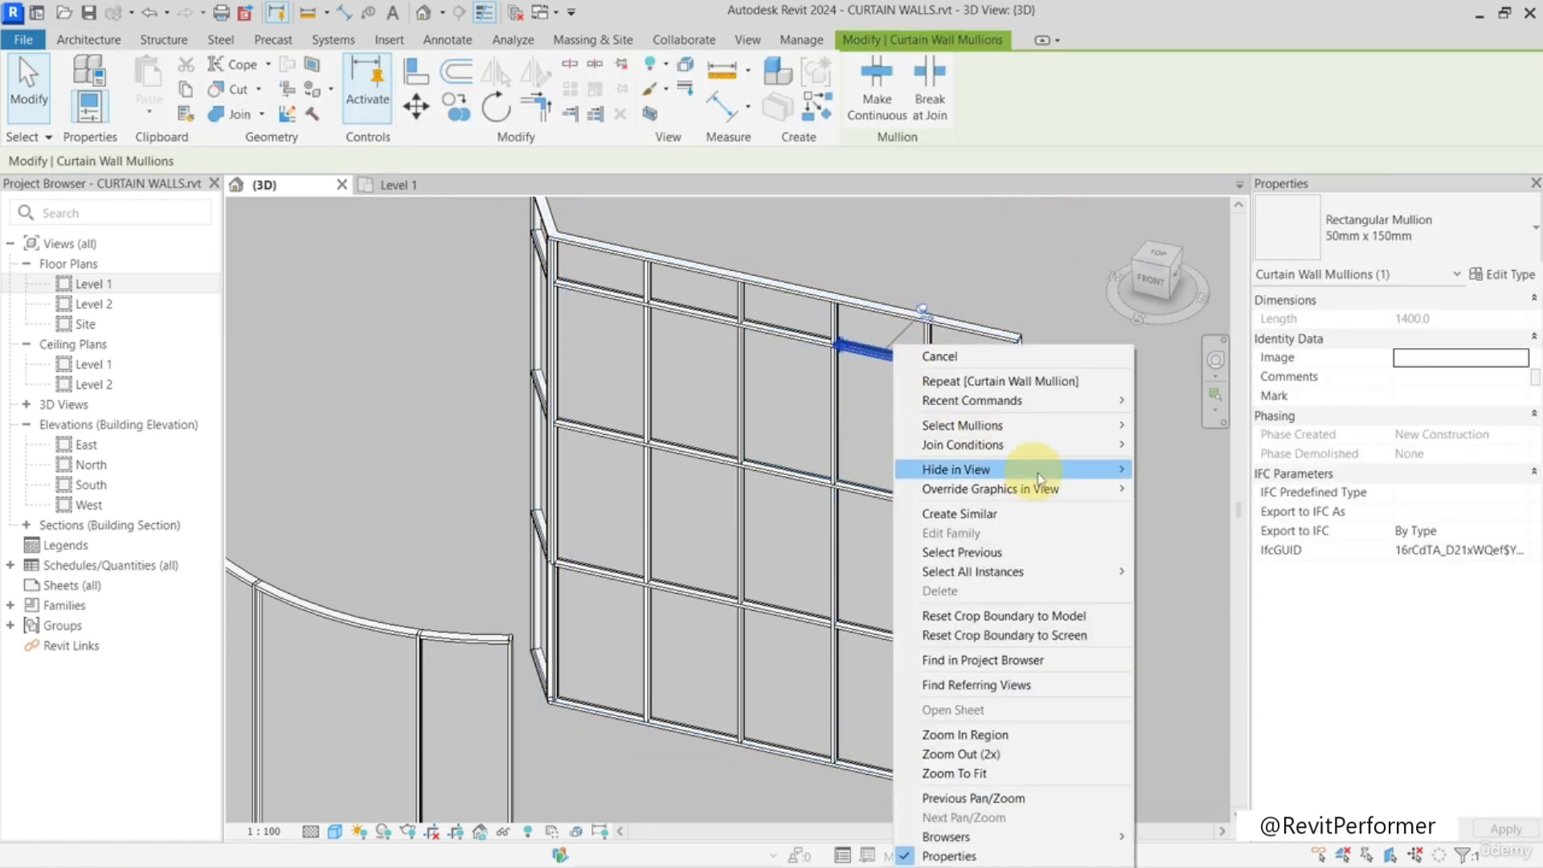
mouse_move(1087, 425)
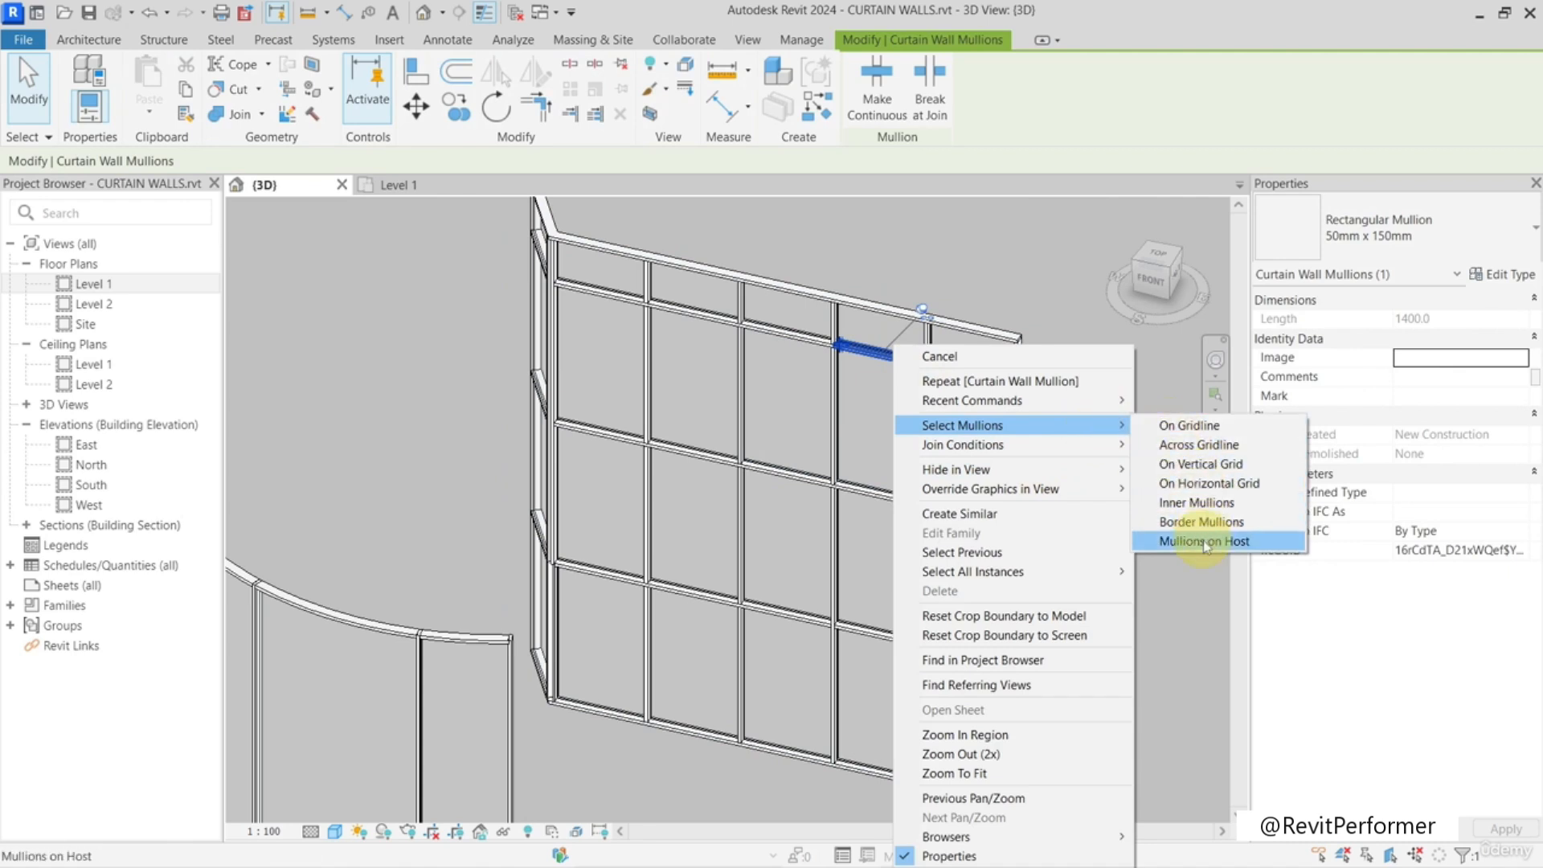
left_click(1196, 503)
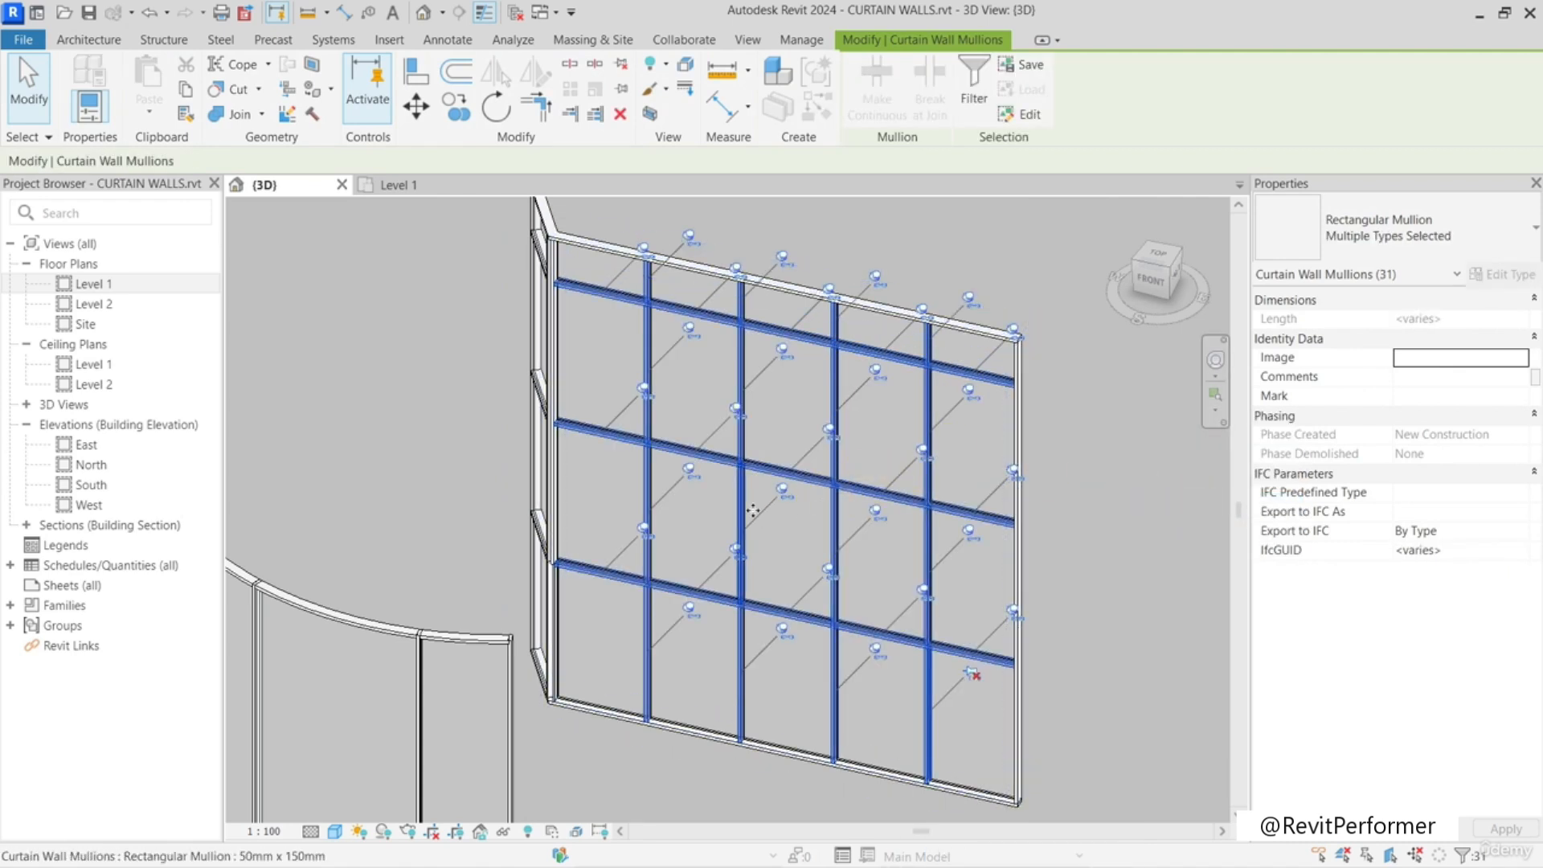
mouse_move(902, 451)
middle_mouse_down()
mouse_move(949, 452)
mouse_move(925, 446)
mouse_move(975, 431)
mouse_move(956, 423)
mouse_move(919, 464)
middle_mouse_up()
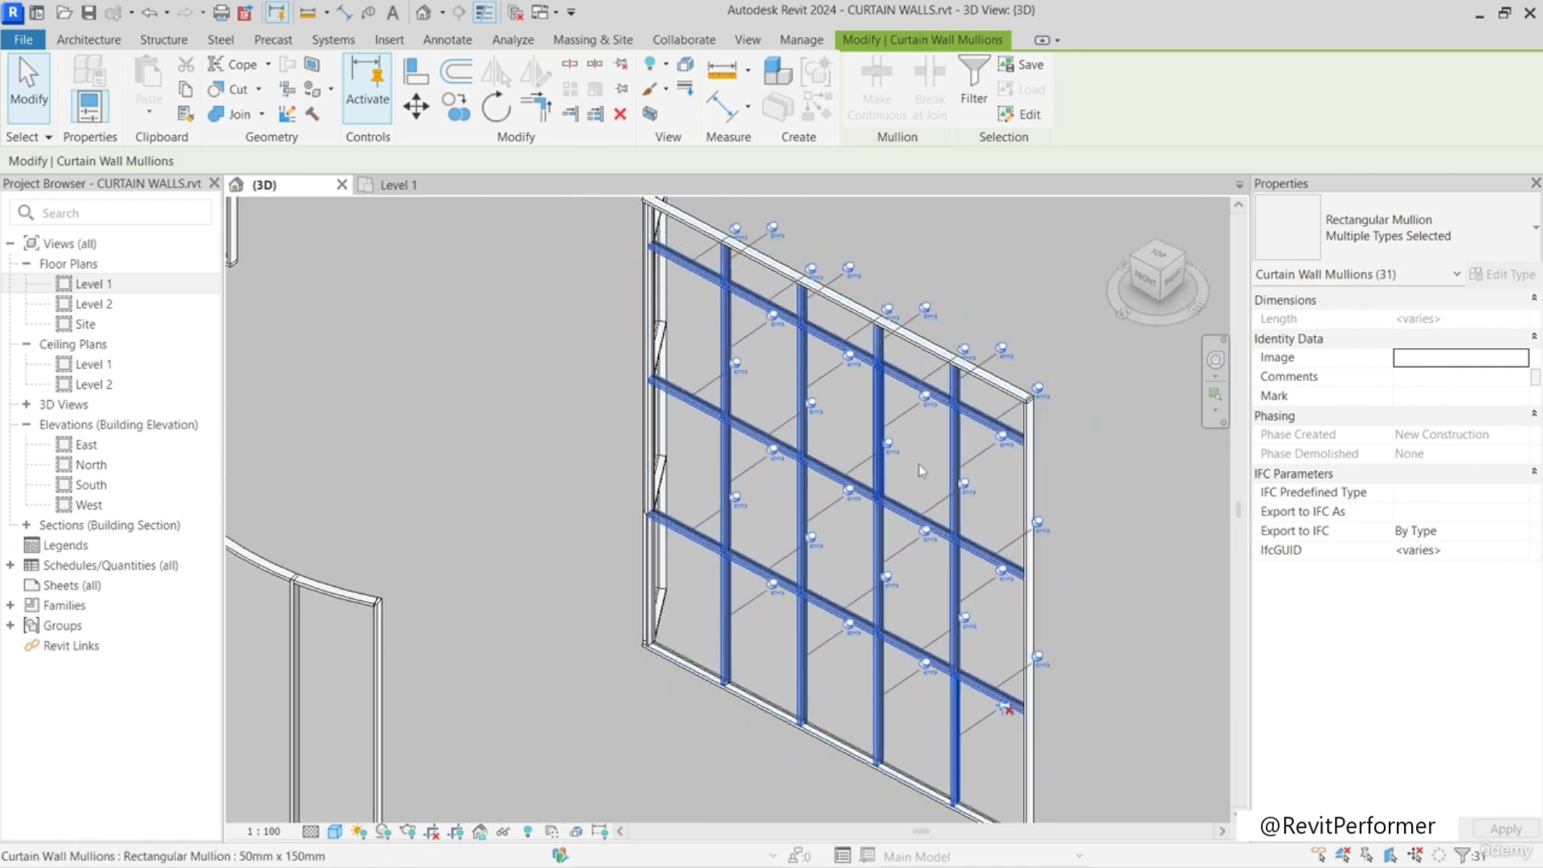
key("Escape")
- Create an assembly from all elements of the curved curtain wall, keeping the proposed type name and the Curtain Panels naming category
scroll(878, 455, "down", 4)
middle_click_drag(686, 579, 778, 548)
left_click(1065, 599)
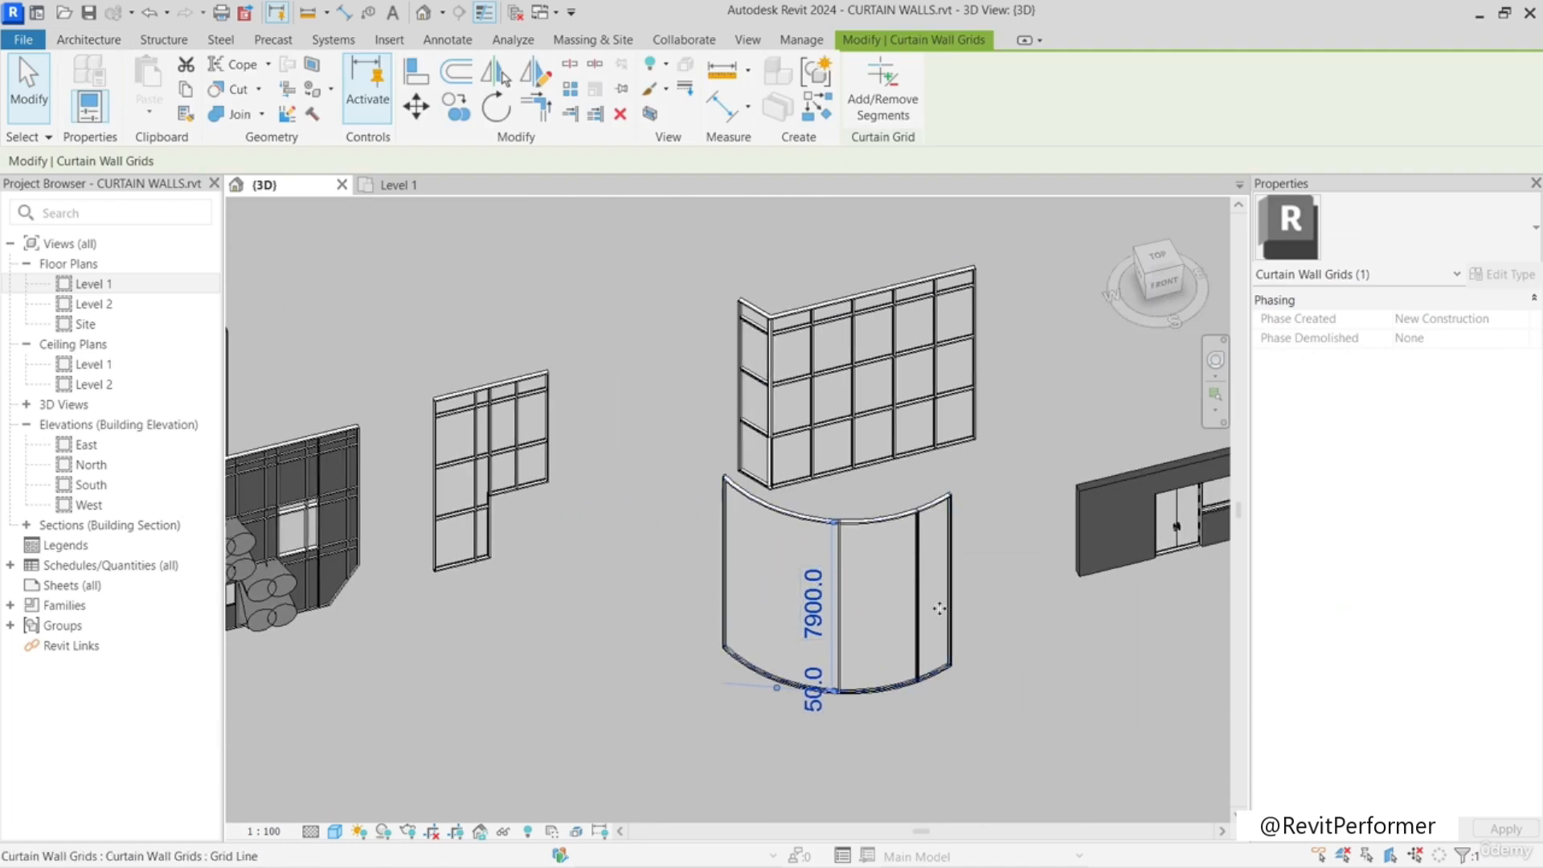
left_click(1166, 258)
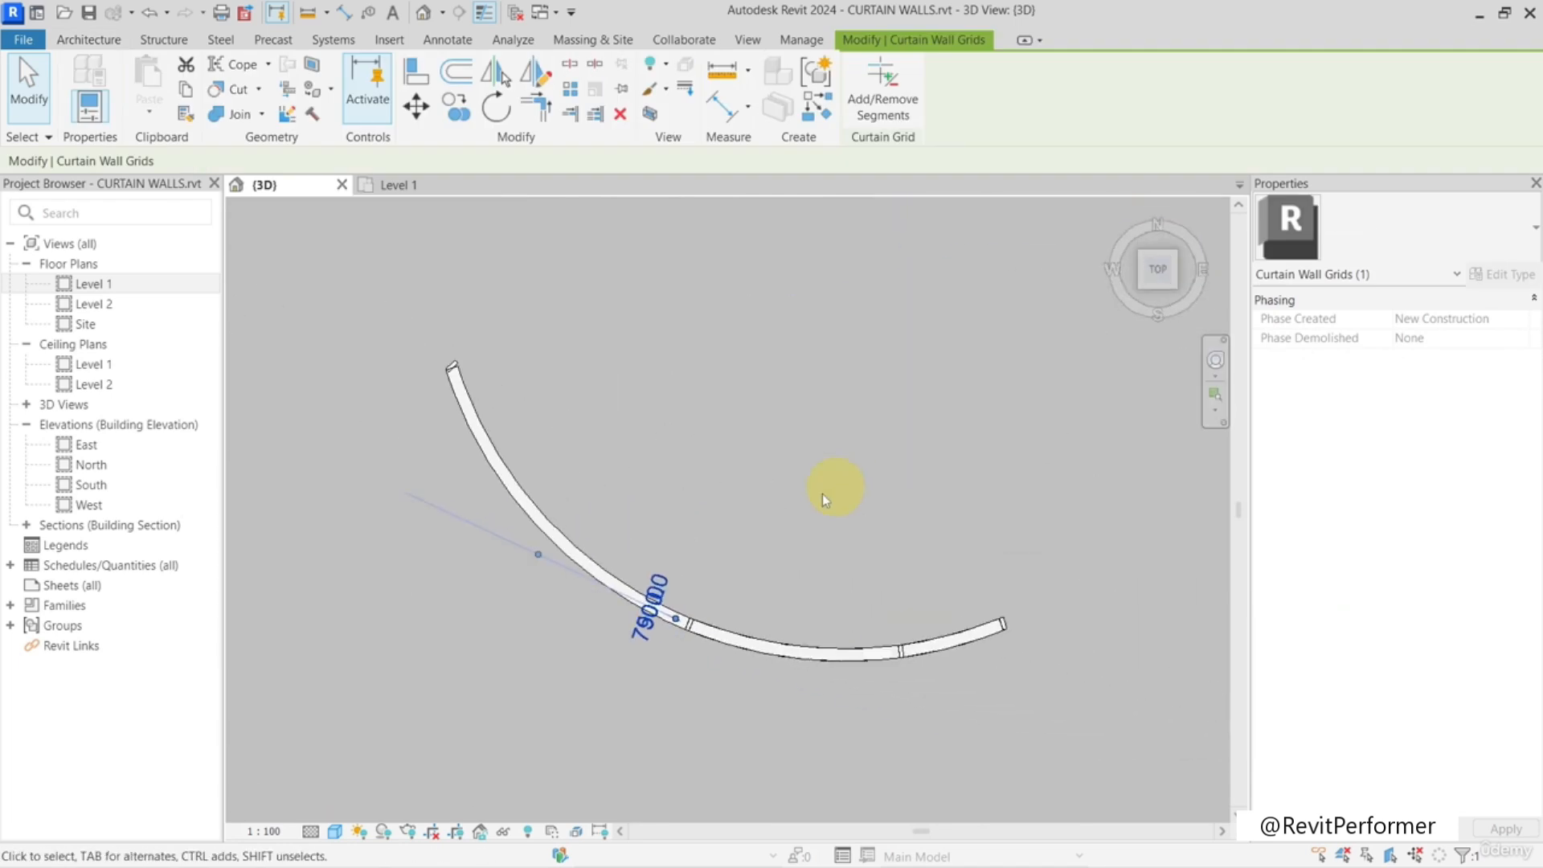
left_click(355, 323)
left_click_drag(327, 276, 1036, 728)
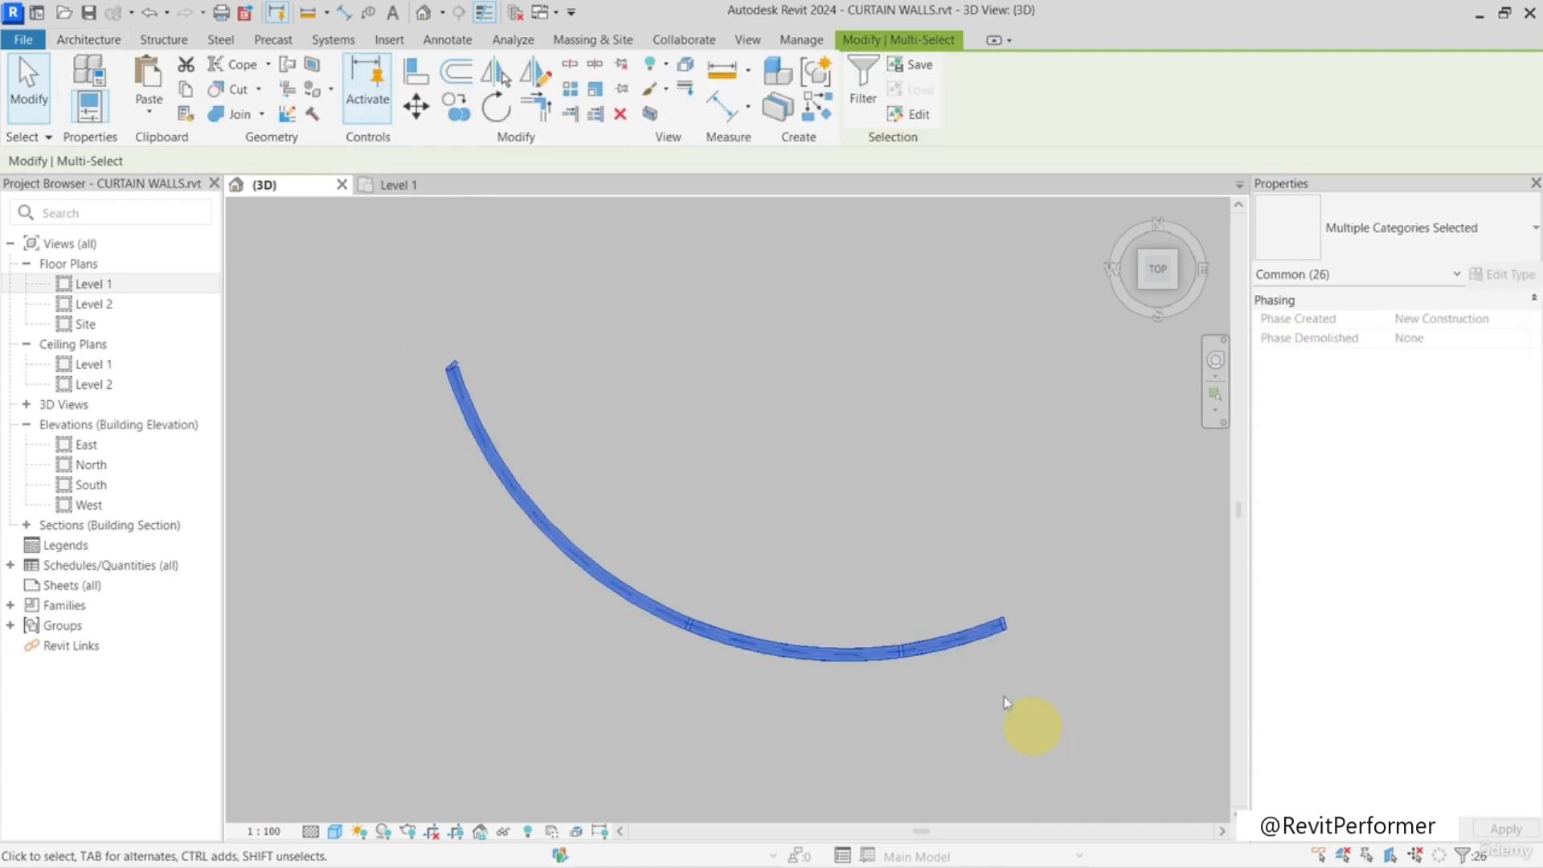
left_click(772, 87)
left_click(830, 511)
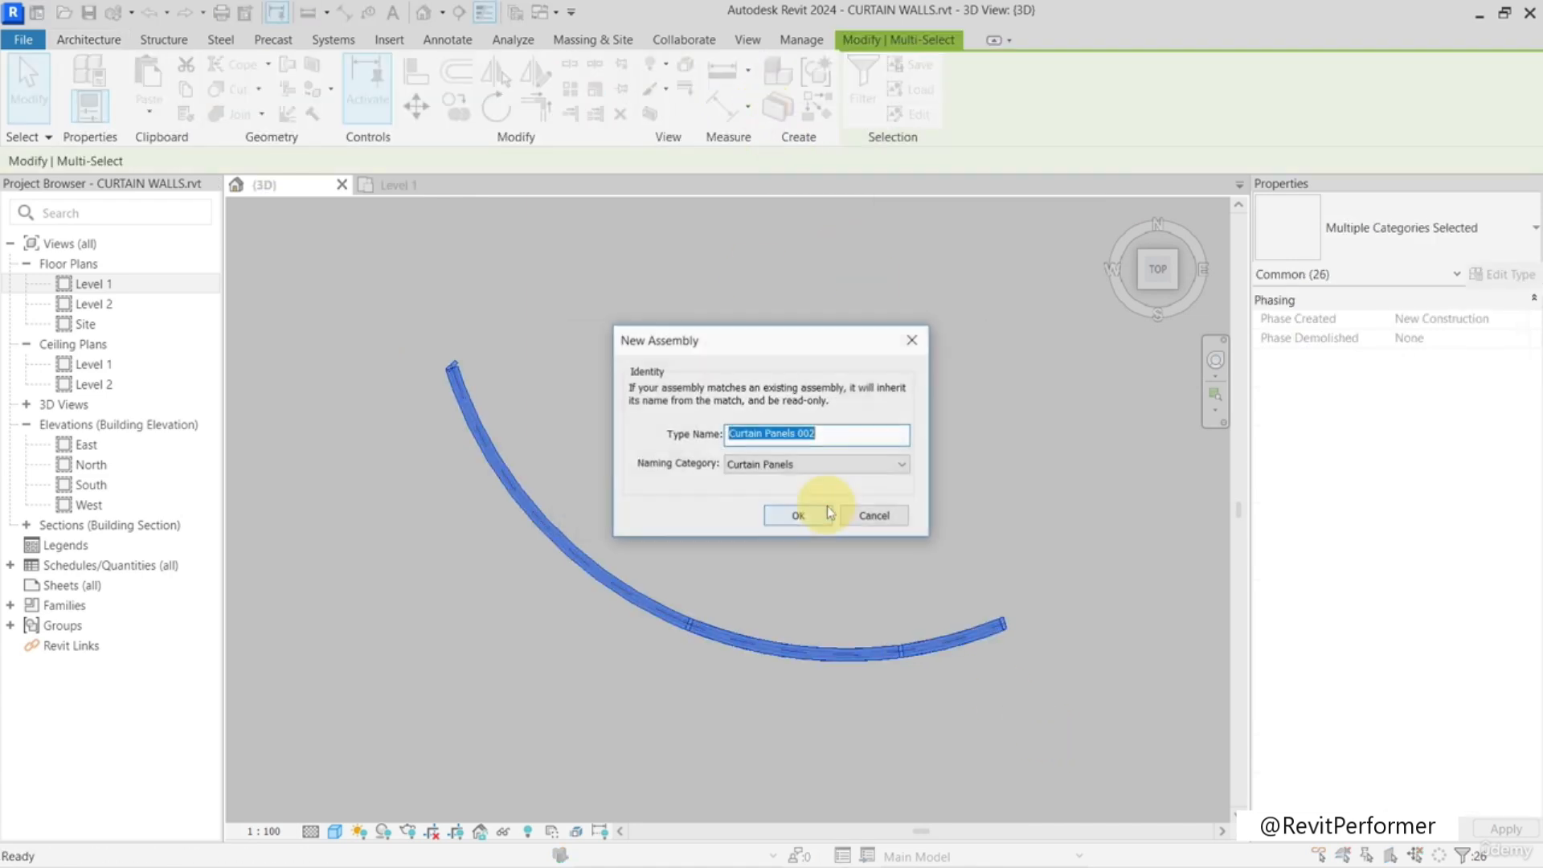
left_click(803, 517)
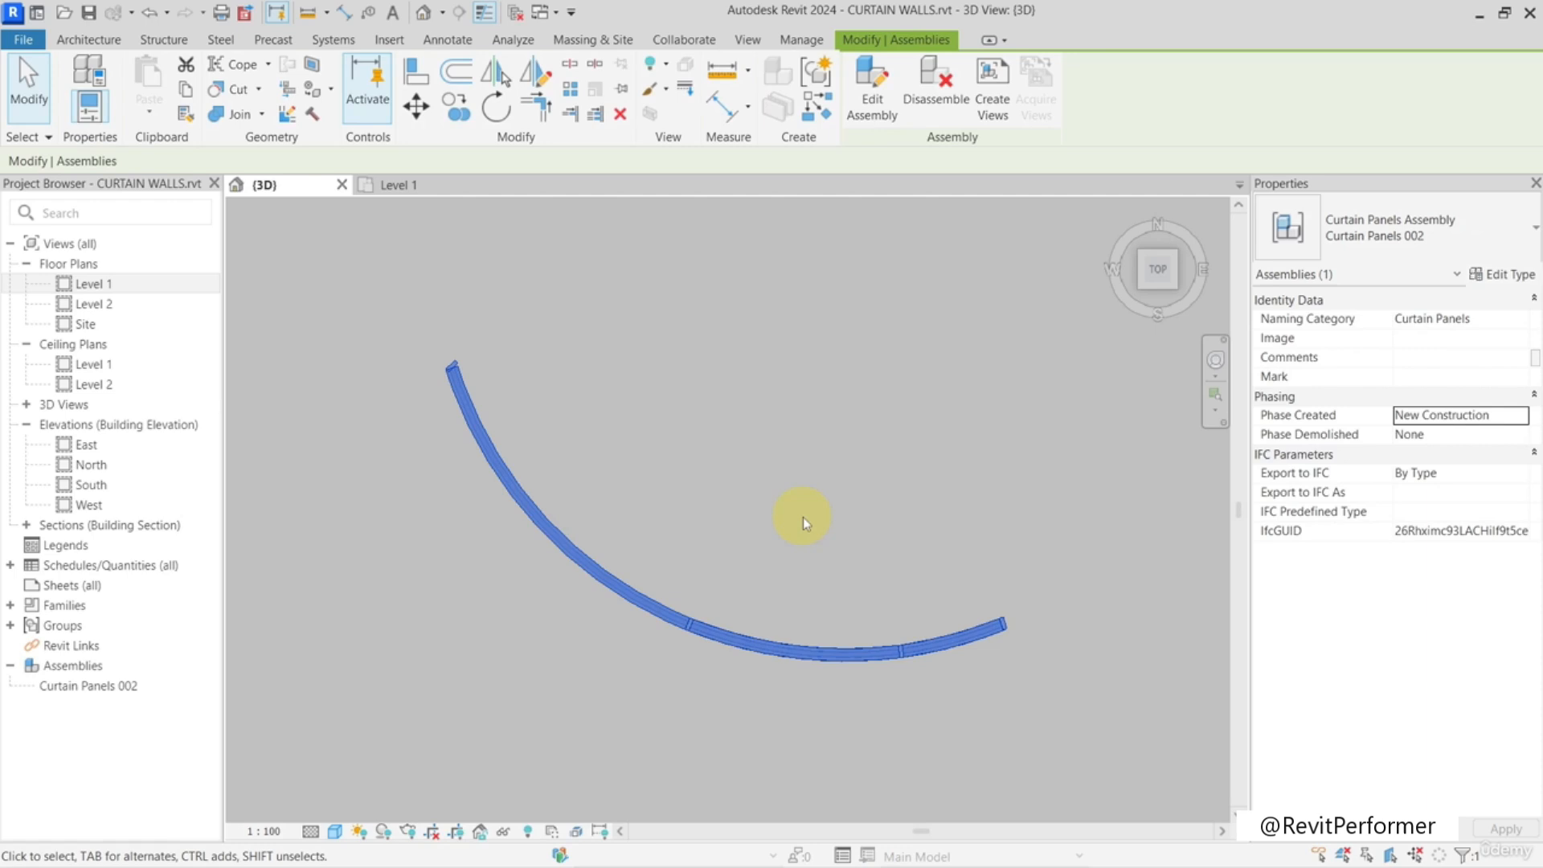
- Open the curved curtain wall assembly for editing and select the vertical mullion beside its narrow end panel
middle_click_drag(234, 672, 799, 241, "shift")
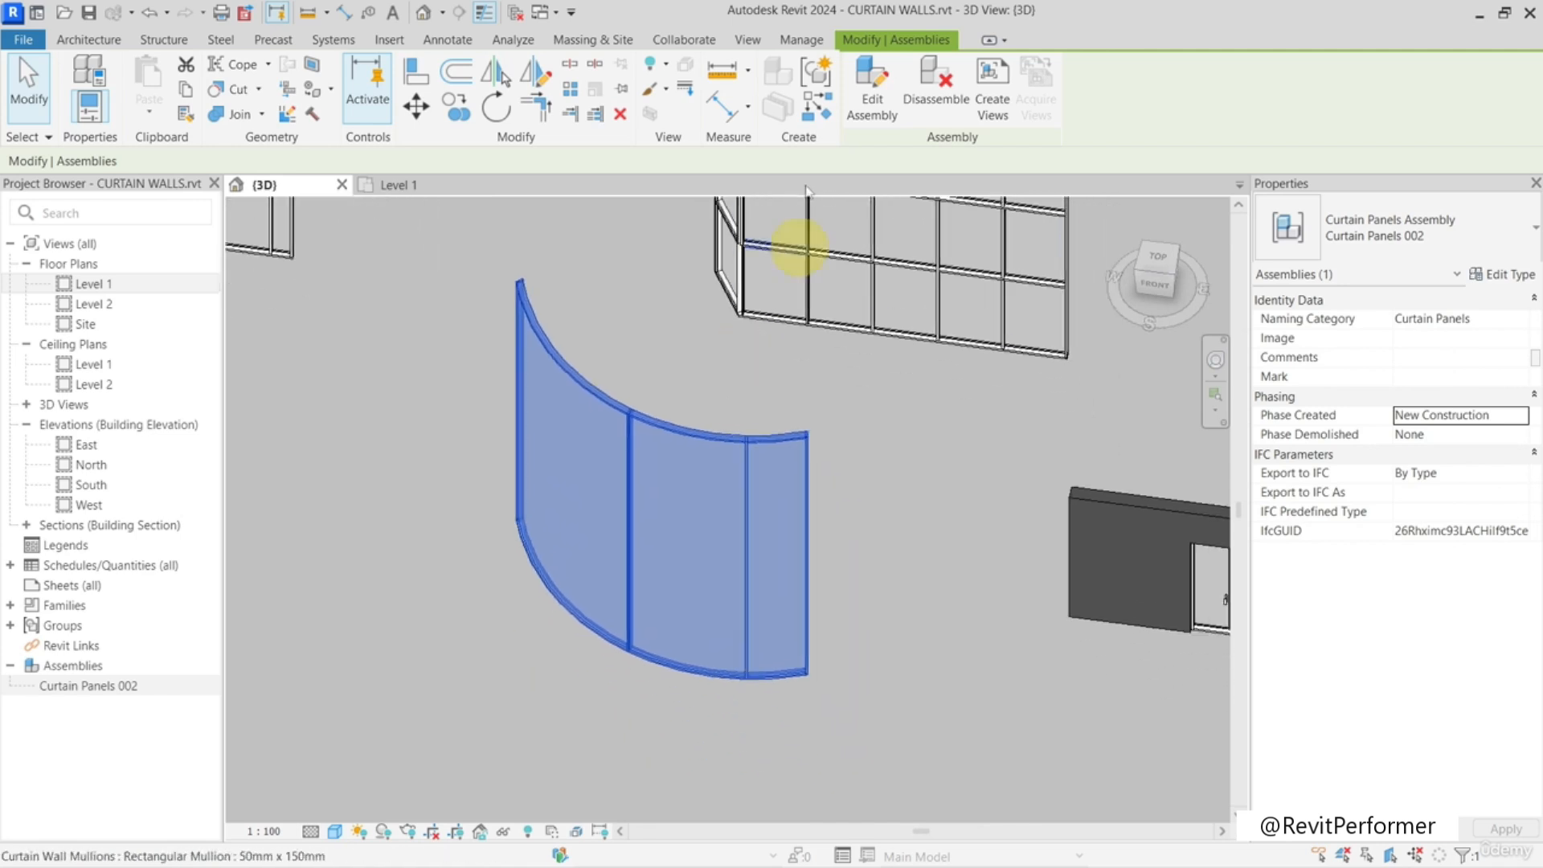
left_click(872, 86)
scroll(730, 472, "up", 4)
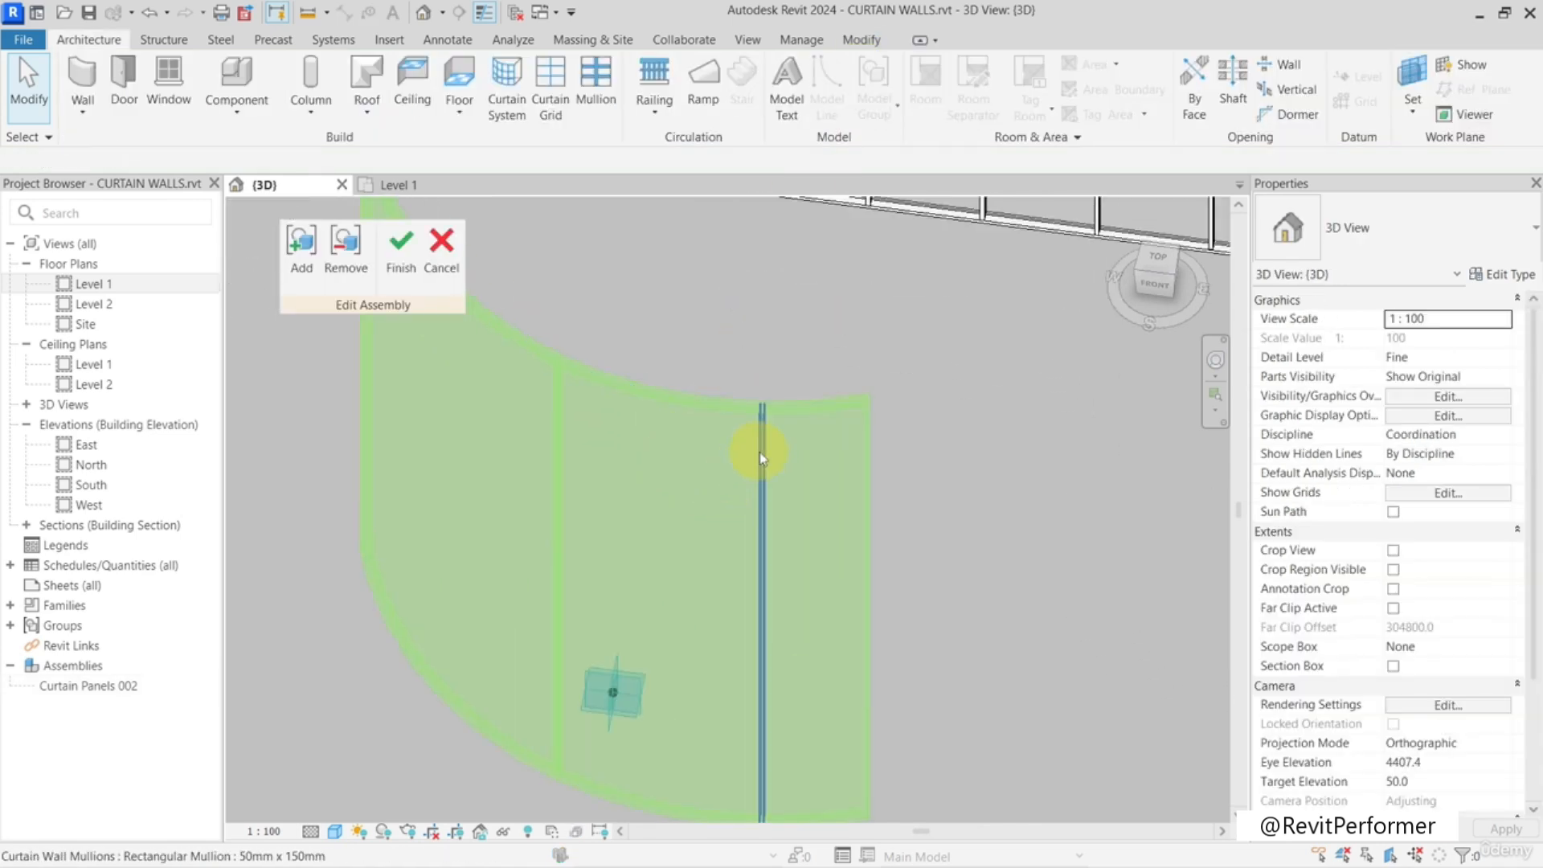
left_click(761, 455)
left_click_drag(760, 453, 711, 447)
left_click(768, 416)
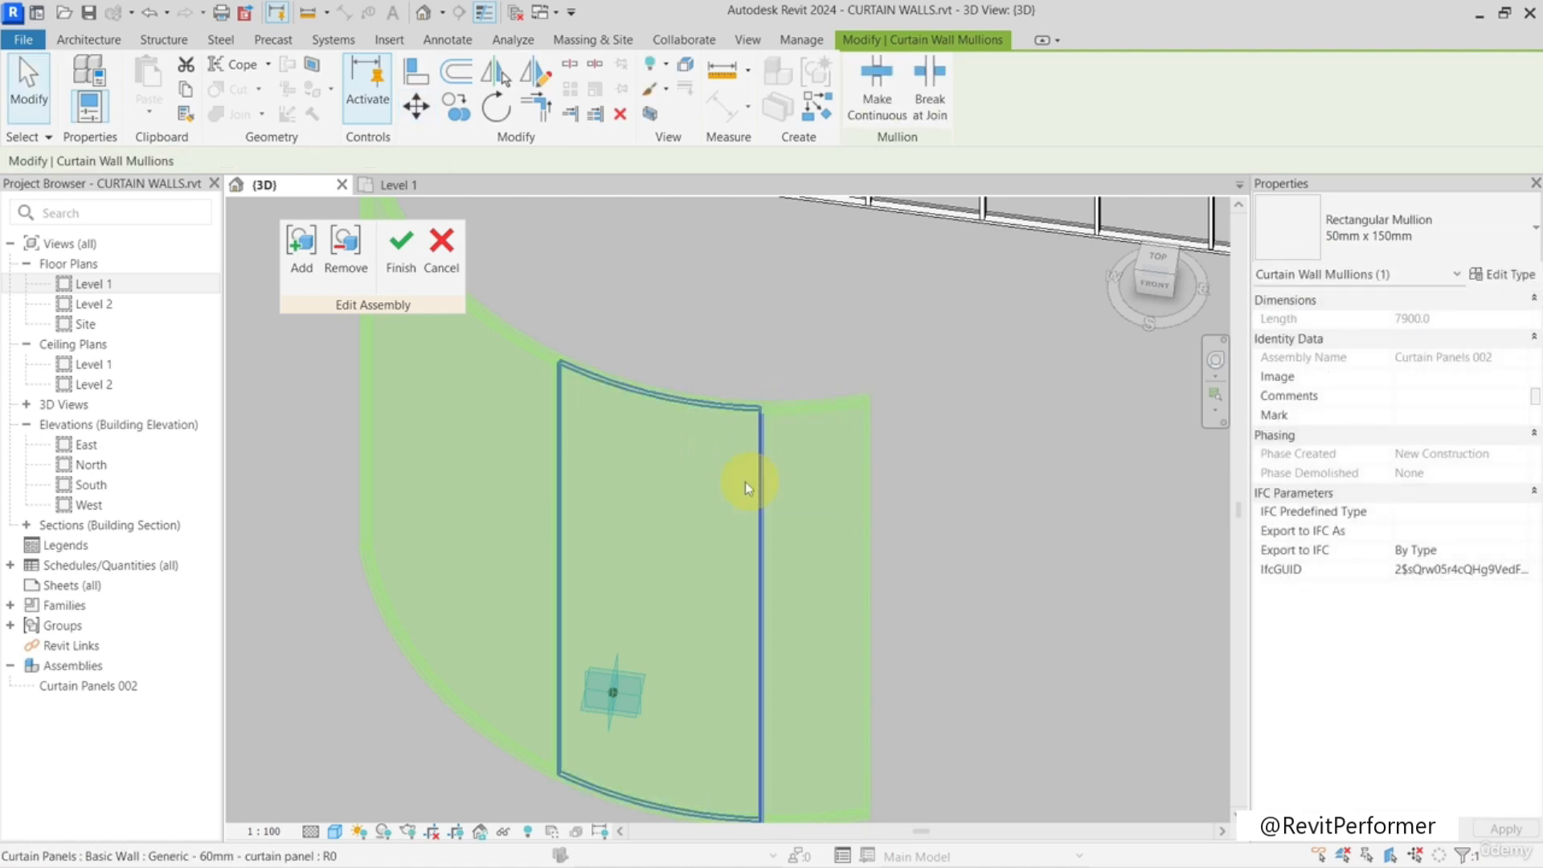
- Cycle through the overlapping components at the upper end of the selected vertical mullion and cancel the assembly edit
key("Tab")
key("Tab")
key("Tab")
key("Tab")
key("Tab")
key("Tab")
key("Tab")
key("Tab")
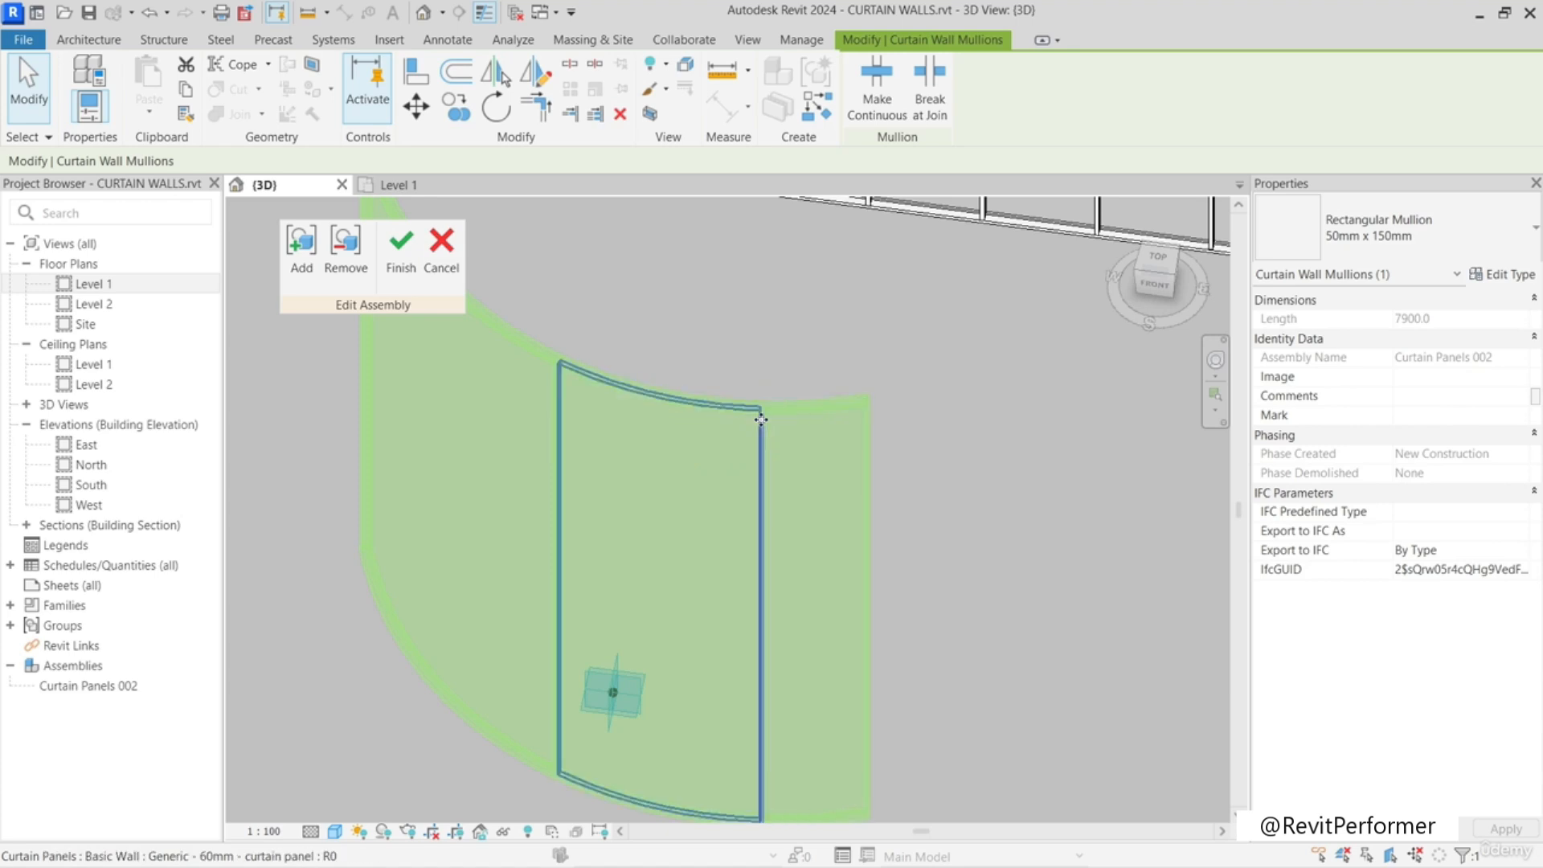
key("Tab")
key("Tab")
key("Tab")
key("Tab")
key("Tab")
key("Tab")
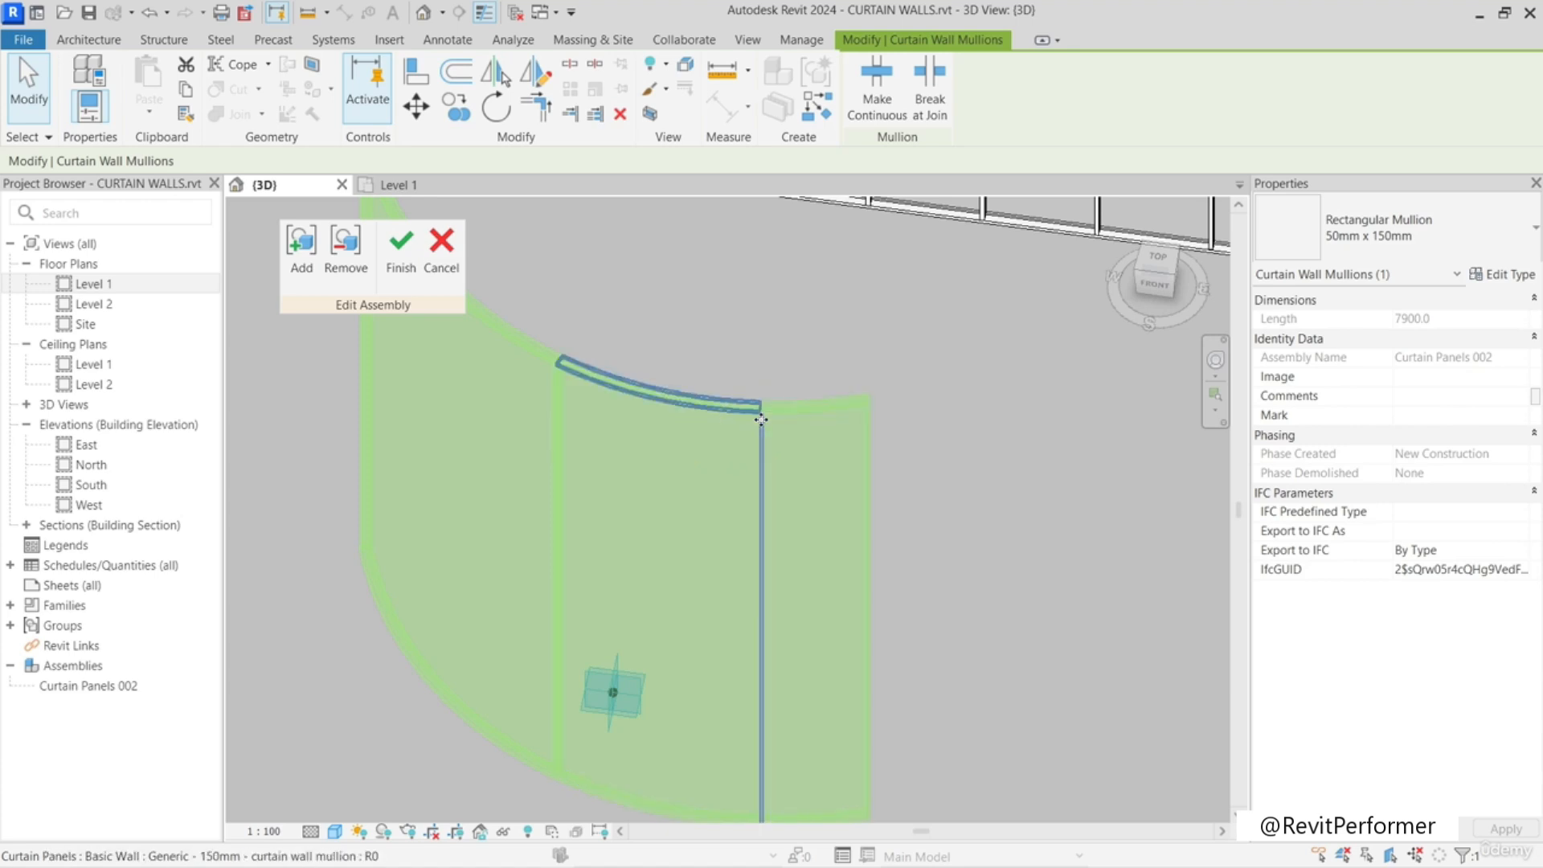
key("Tab")
key("Tab")
key("Tab")
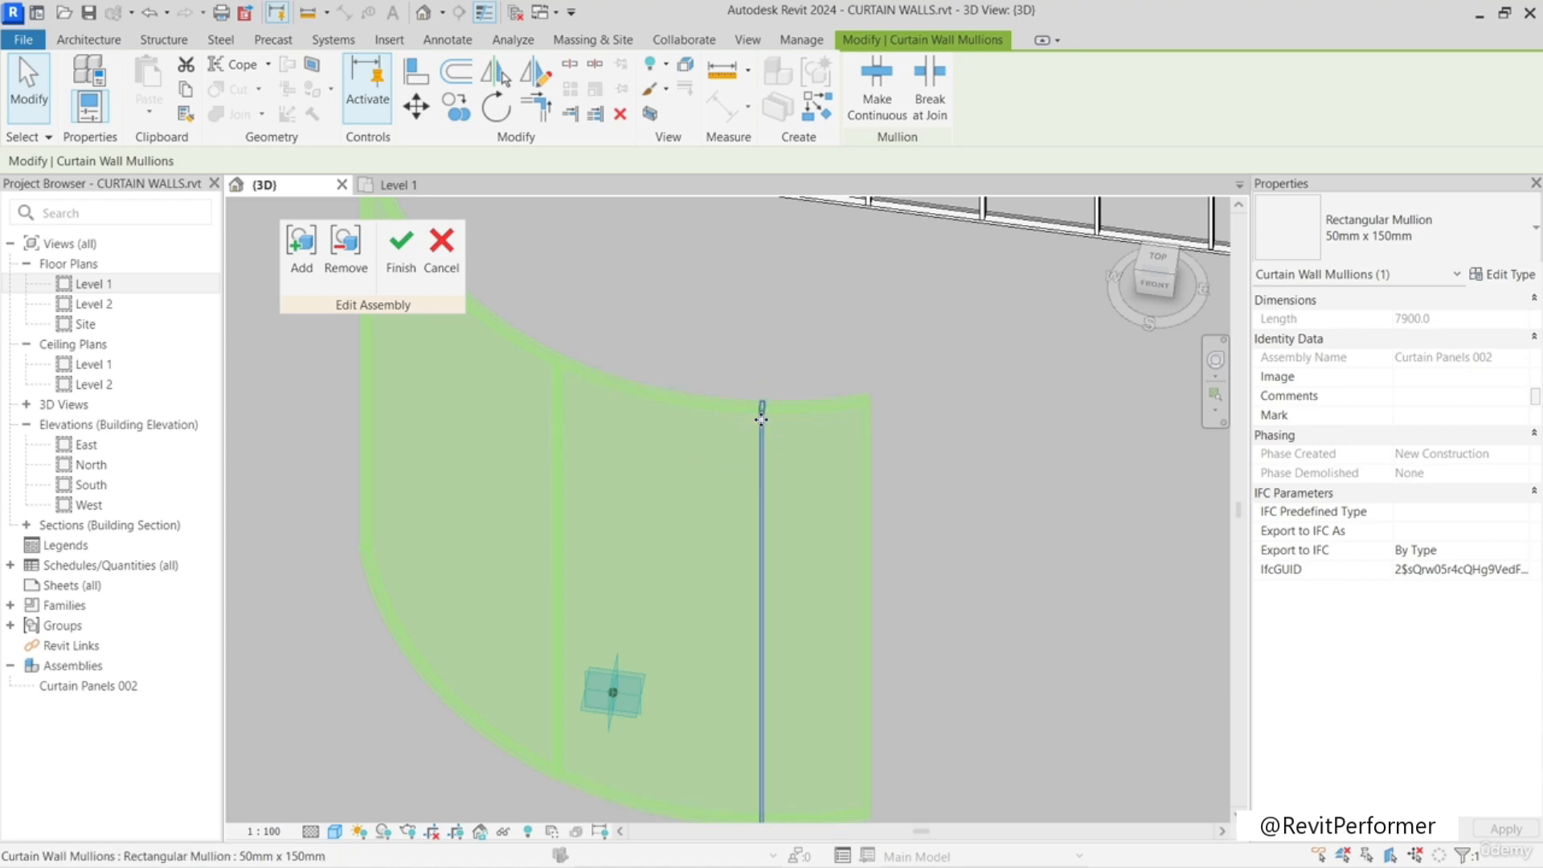
left_click(437, 243)
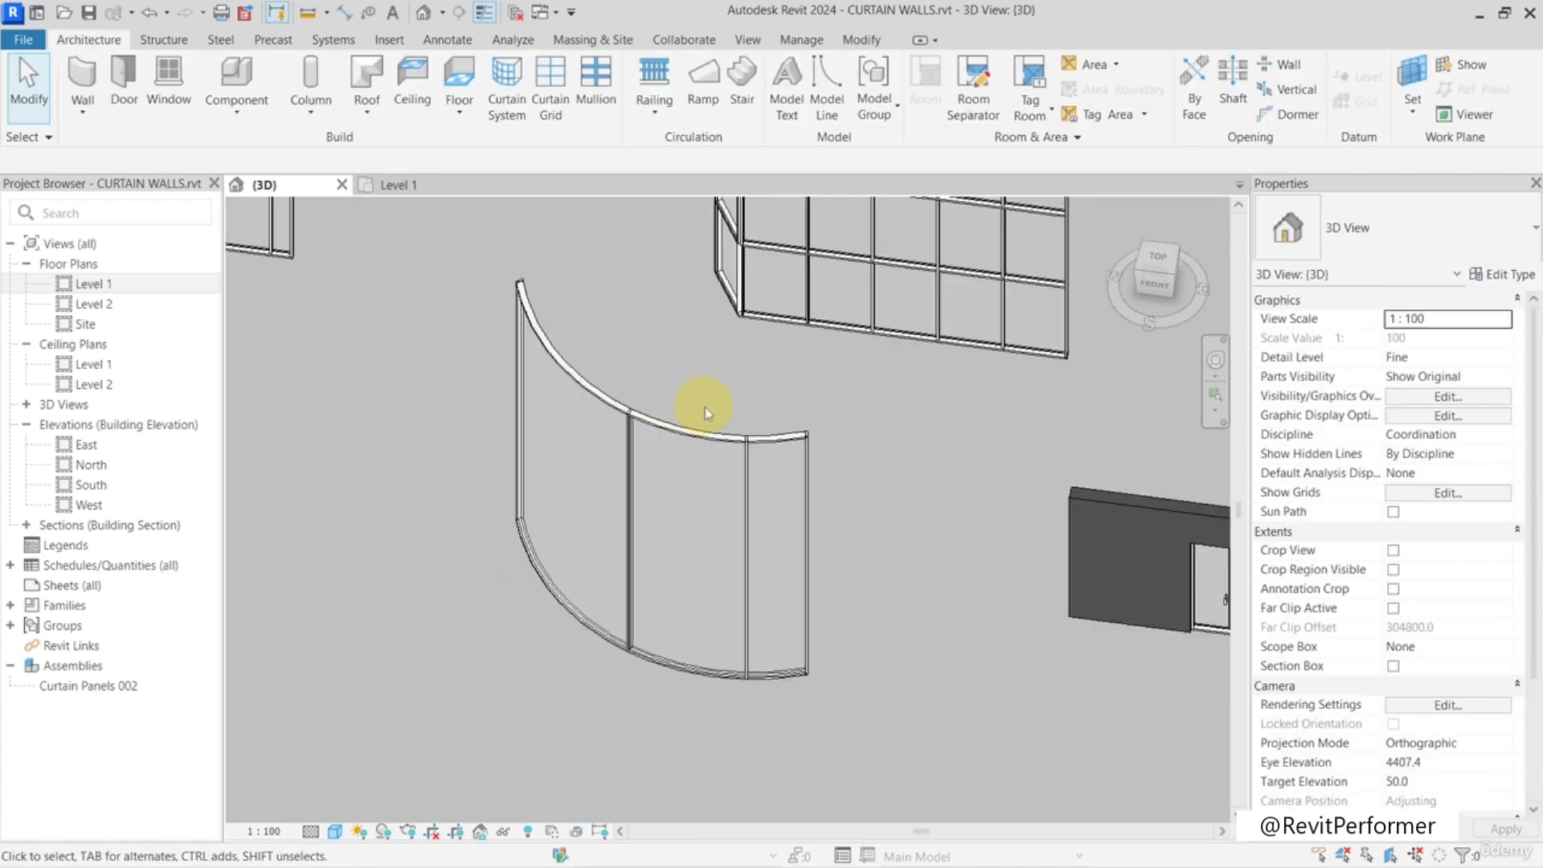
- Select the vertical curtain grid line beside the narrow end panel of the curved curtain wall
mouse_move(783, 481)
middle_mouse_down()
mouse_move(832, 486)
mouse_move(787, 513)
mouse_move(773, 498)
middle_mouse_up()
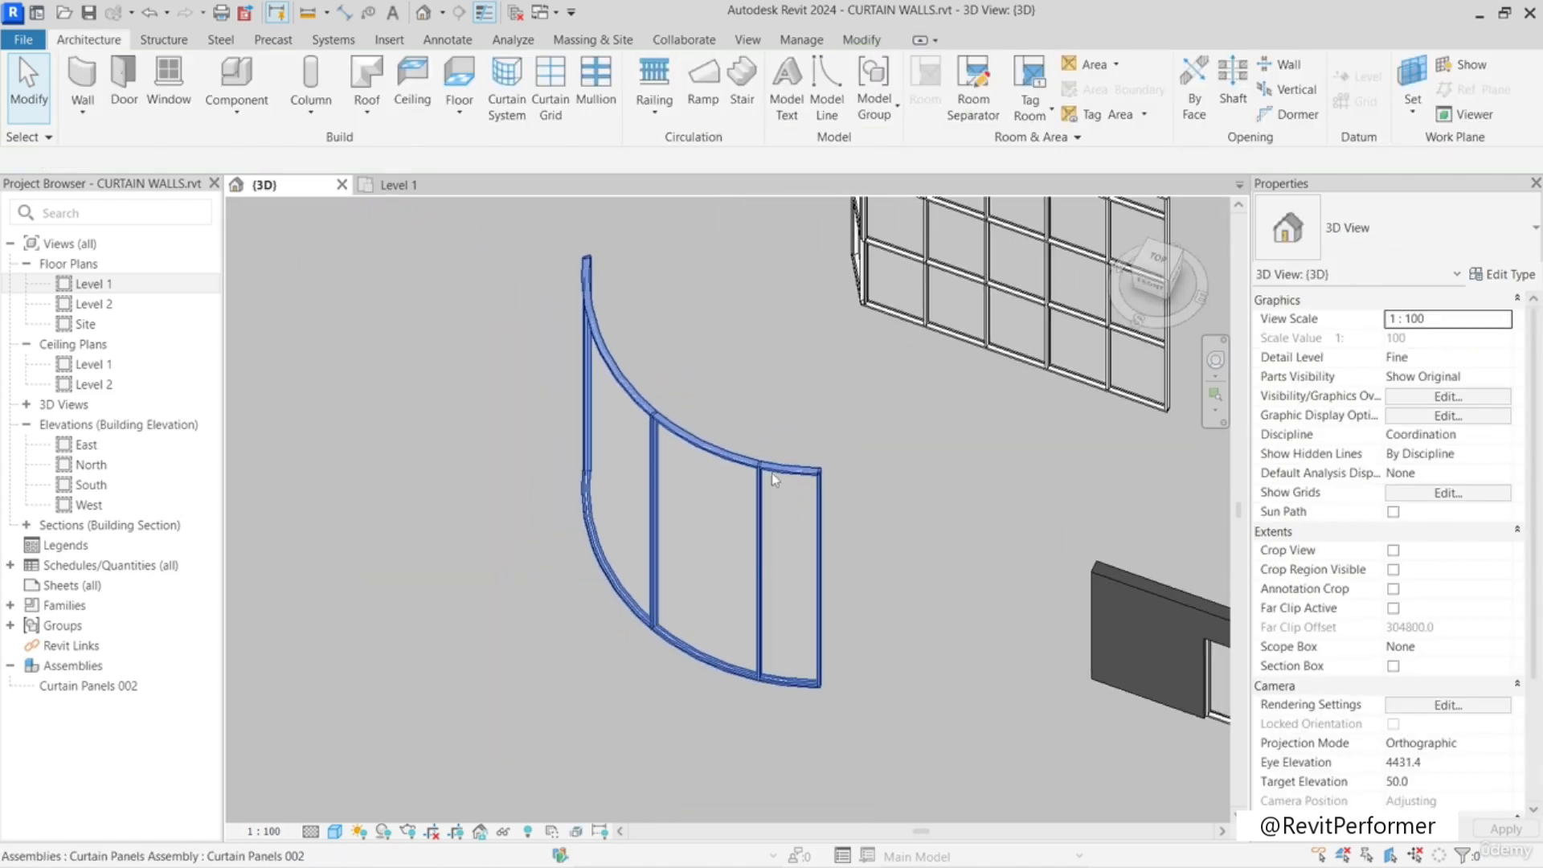
key("Tab")
key("Tab")
key("Tab")
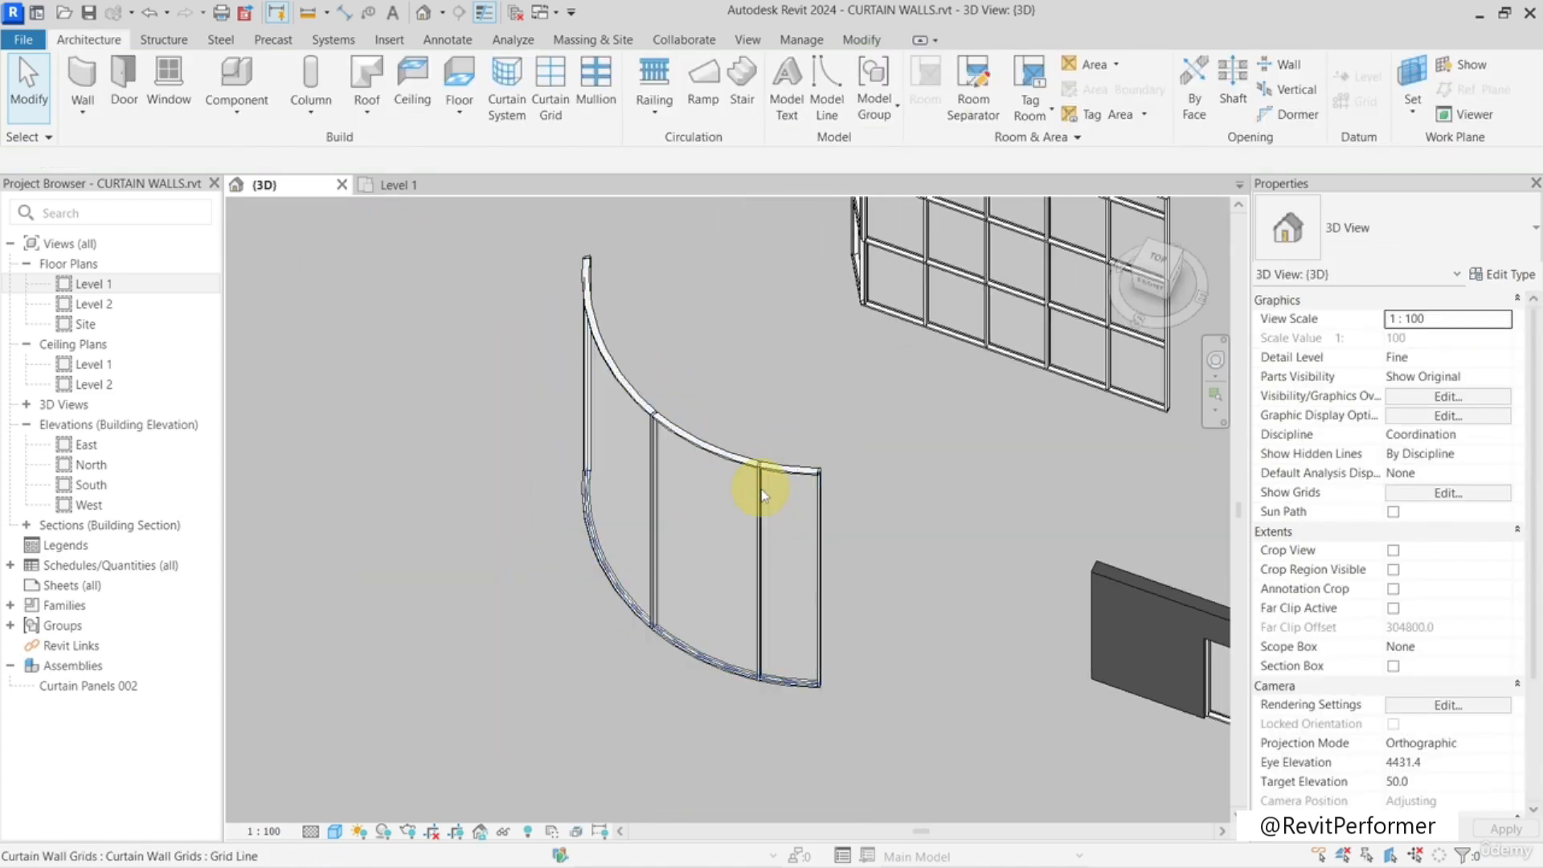
left_click(762, 494)
scroll(762, 492, "up", 3)
key("Escape")
key("Tab")
left_click(758, 450)
- Set the angle between the selected grid line and the curved wall's near end to 20.00°
scroll(758, 451, "down", 2)
mouse_move(661, 508)
middle_mouse_down("shift")
mouse_move(652, 529)
mouse_move(633, 502)
middle_mouse_up("shift")
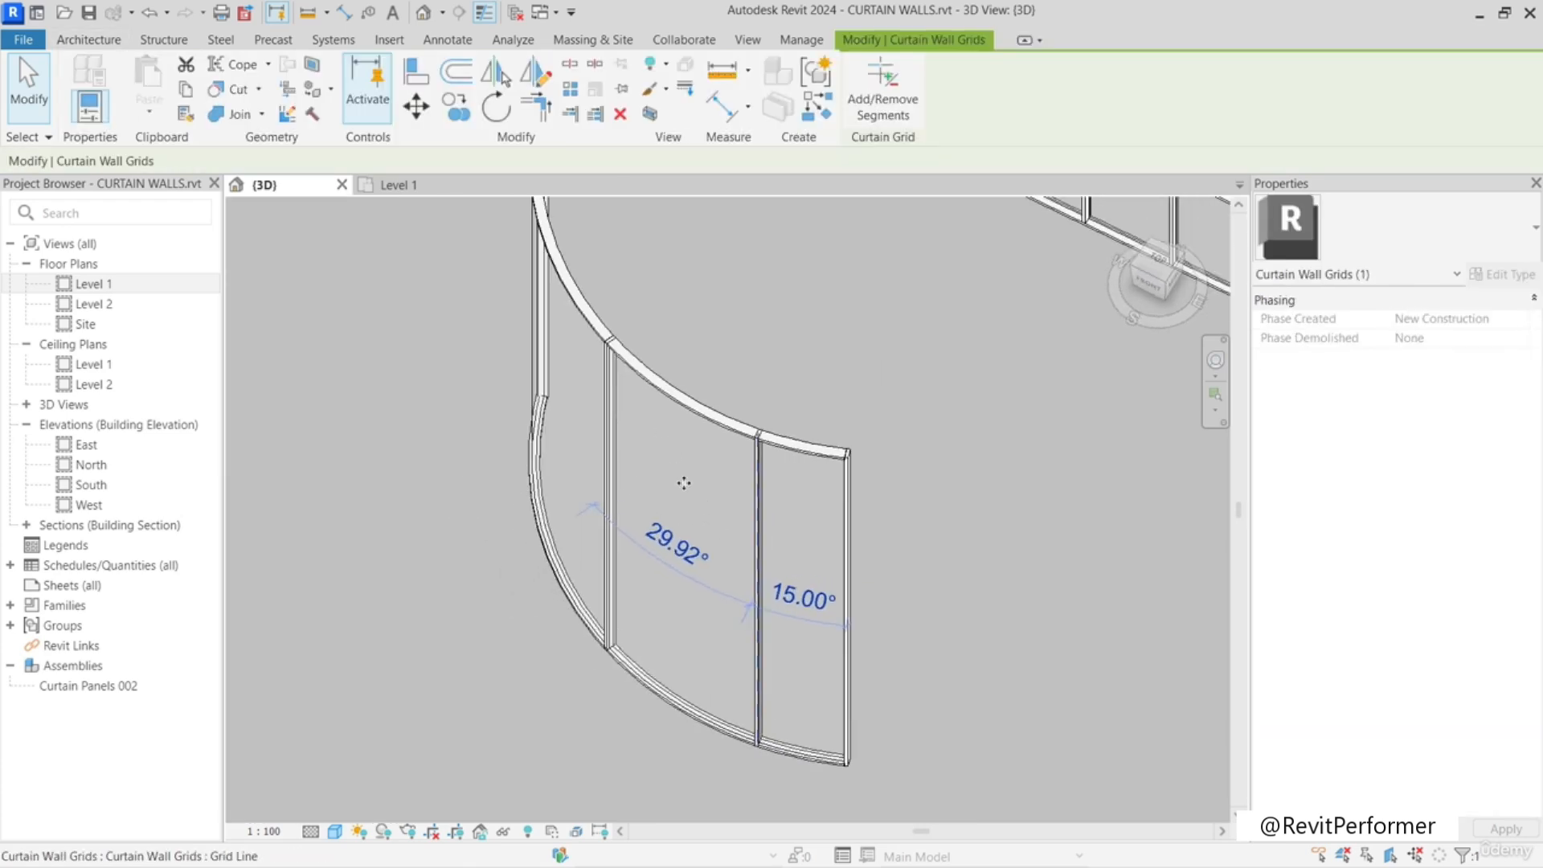
middle_click_drag(667, 497, 686, 508, "shift")
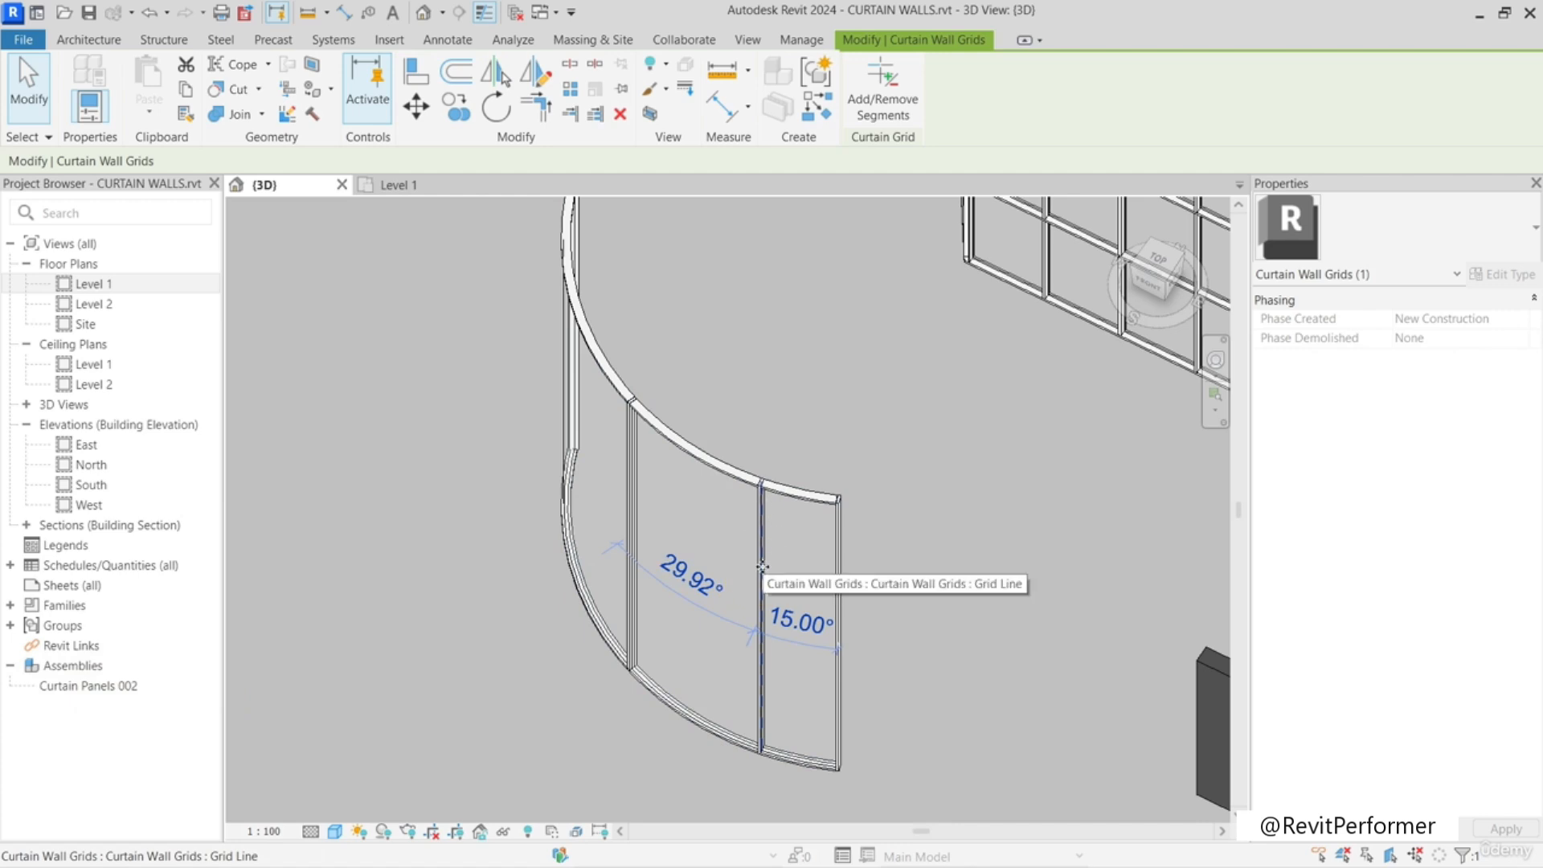
middle_click_drag(738, 552, 777, 570, "shift")
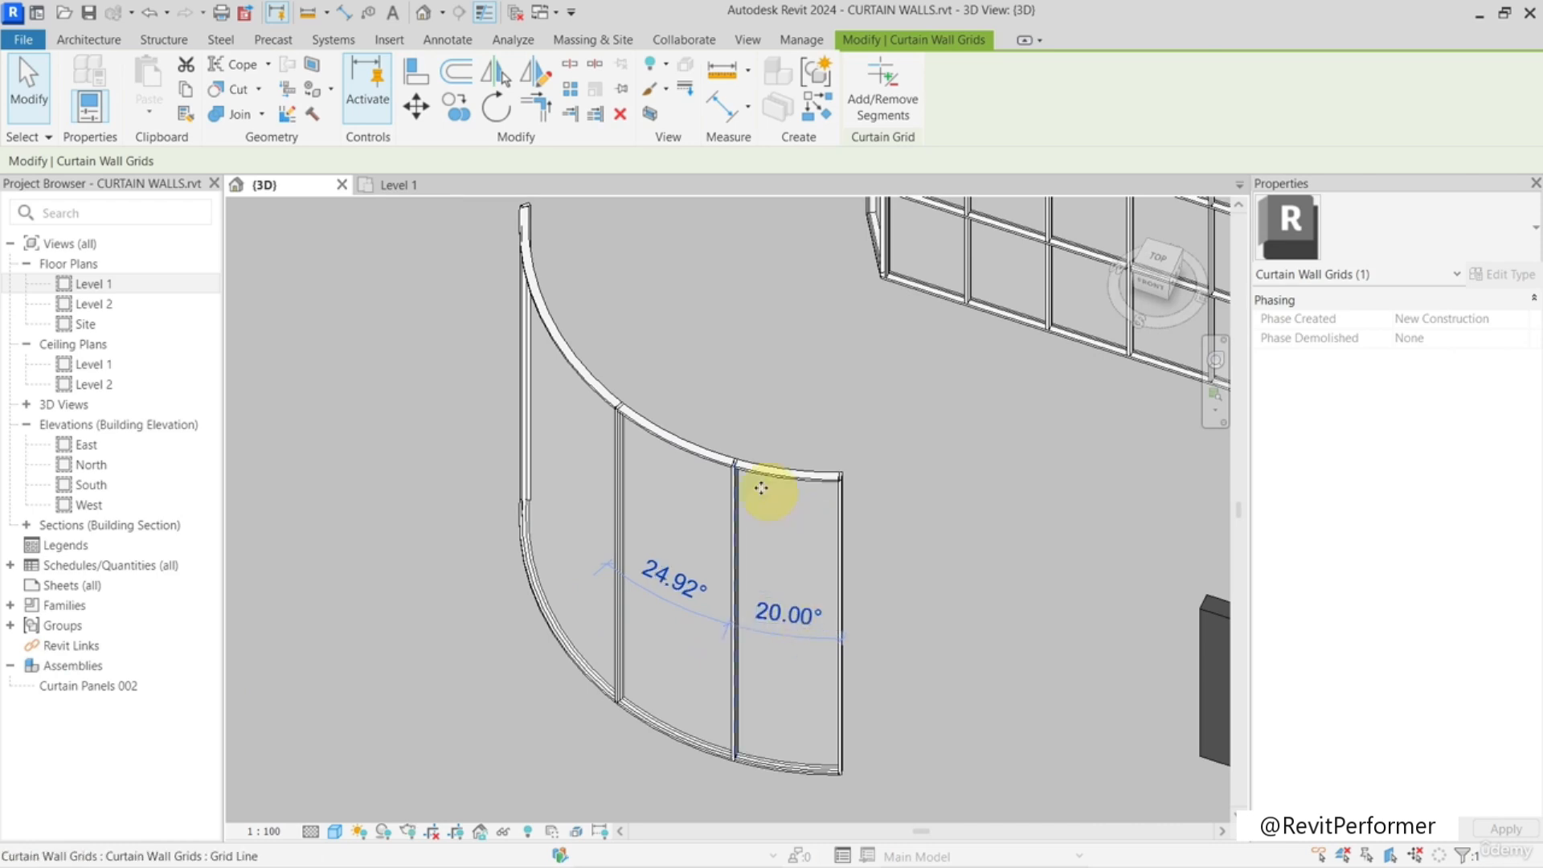
middle_click_drag(637, 504, 523, 583, "shift")
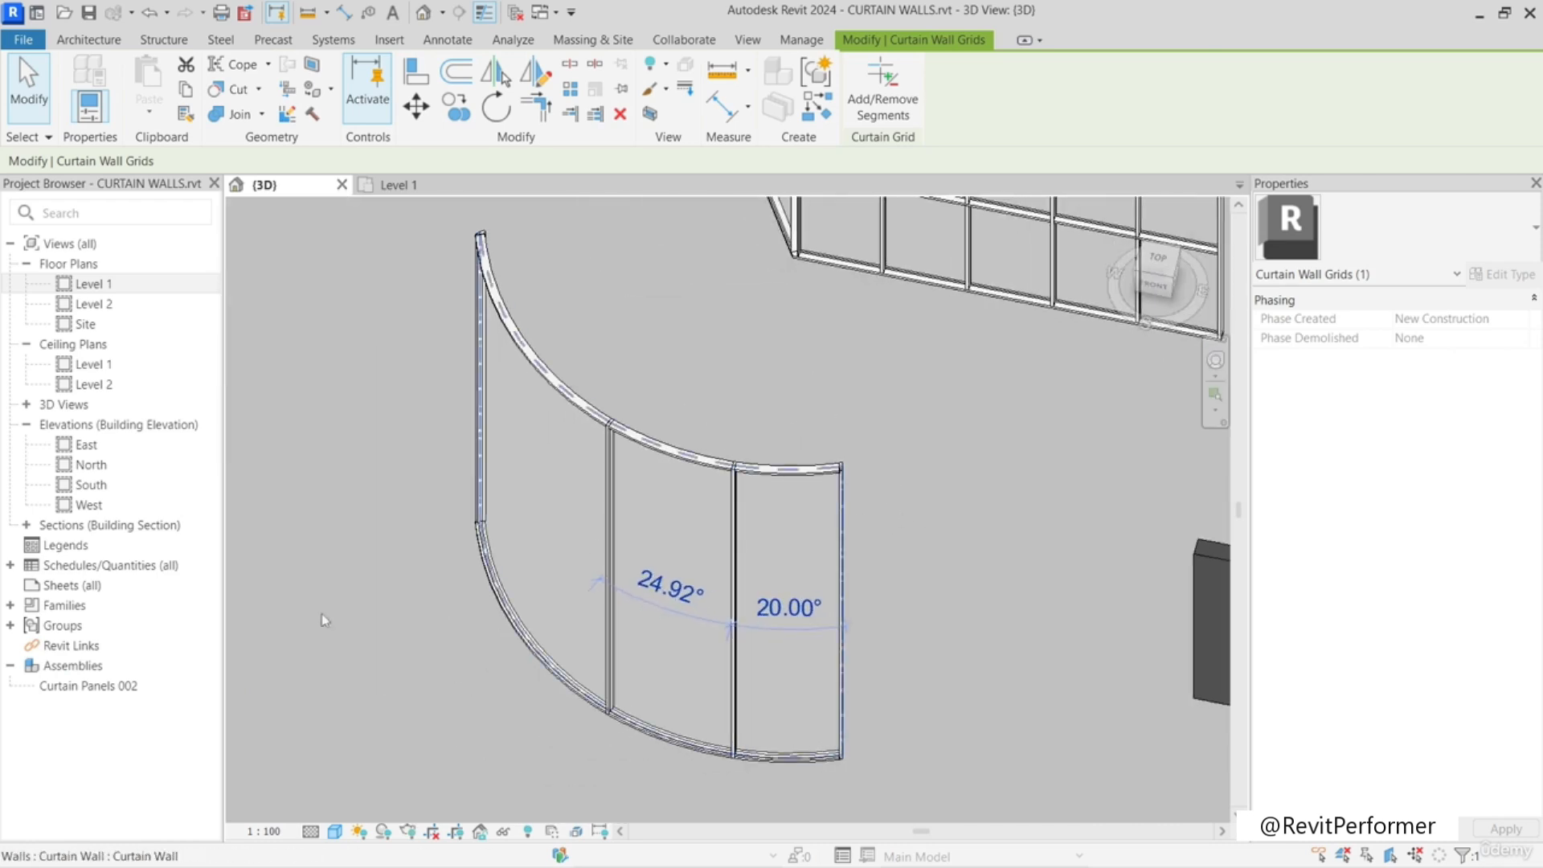
- Create 3D Ortho, Plan and Sheet assembly views at 1:20 for the Curtain Panels 002 assembly
left_click(102, 682)
right_click(95, 693)
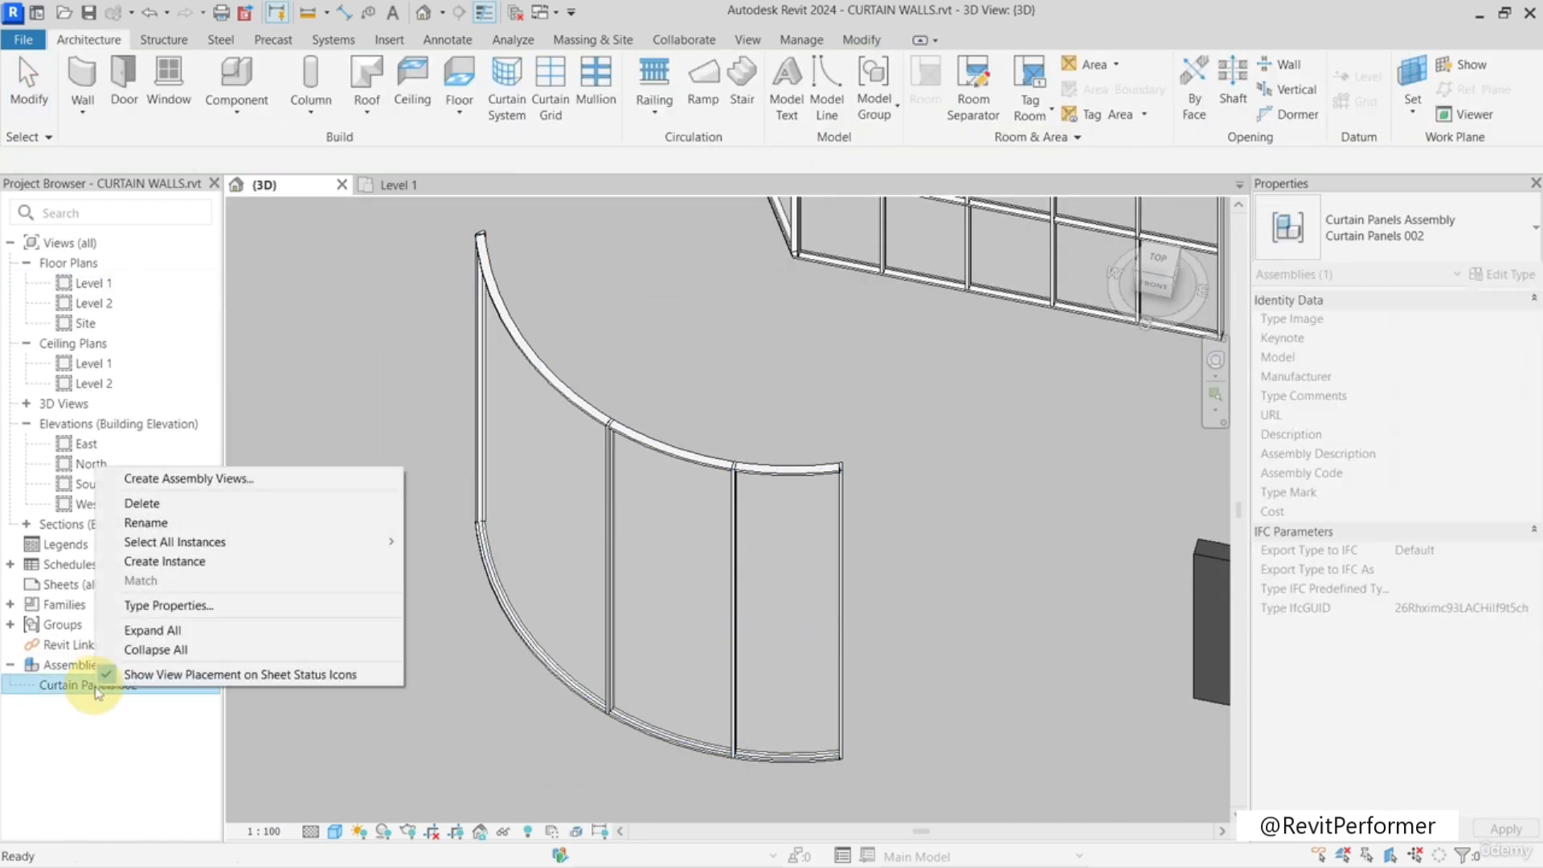
left_click(278, 478)
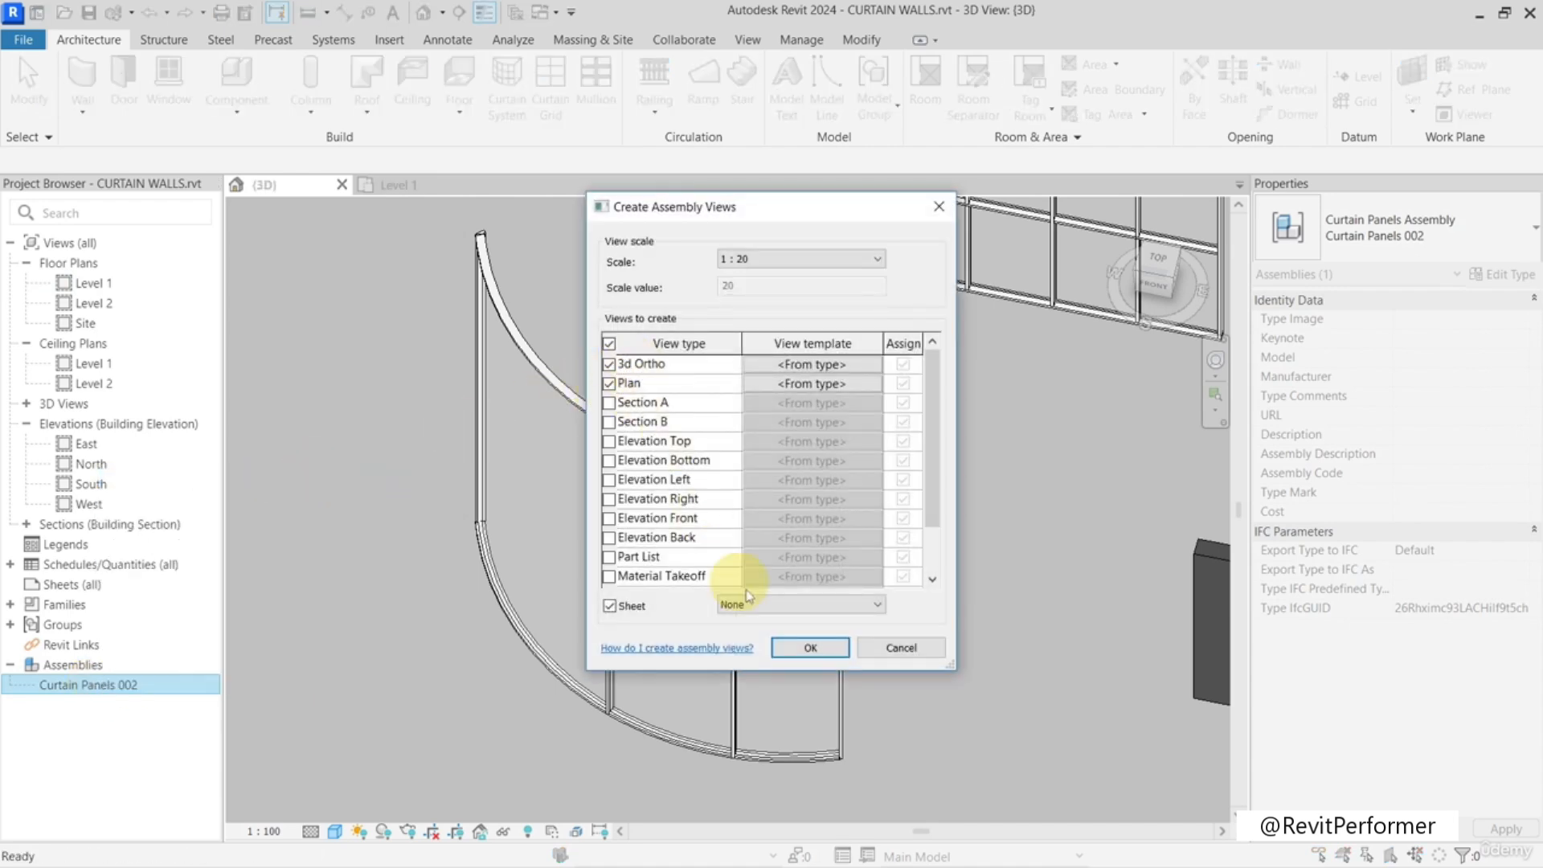
left_click(794, 648)
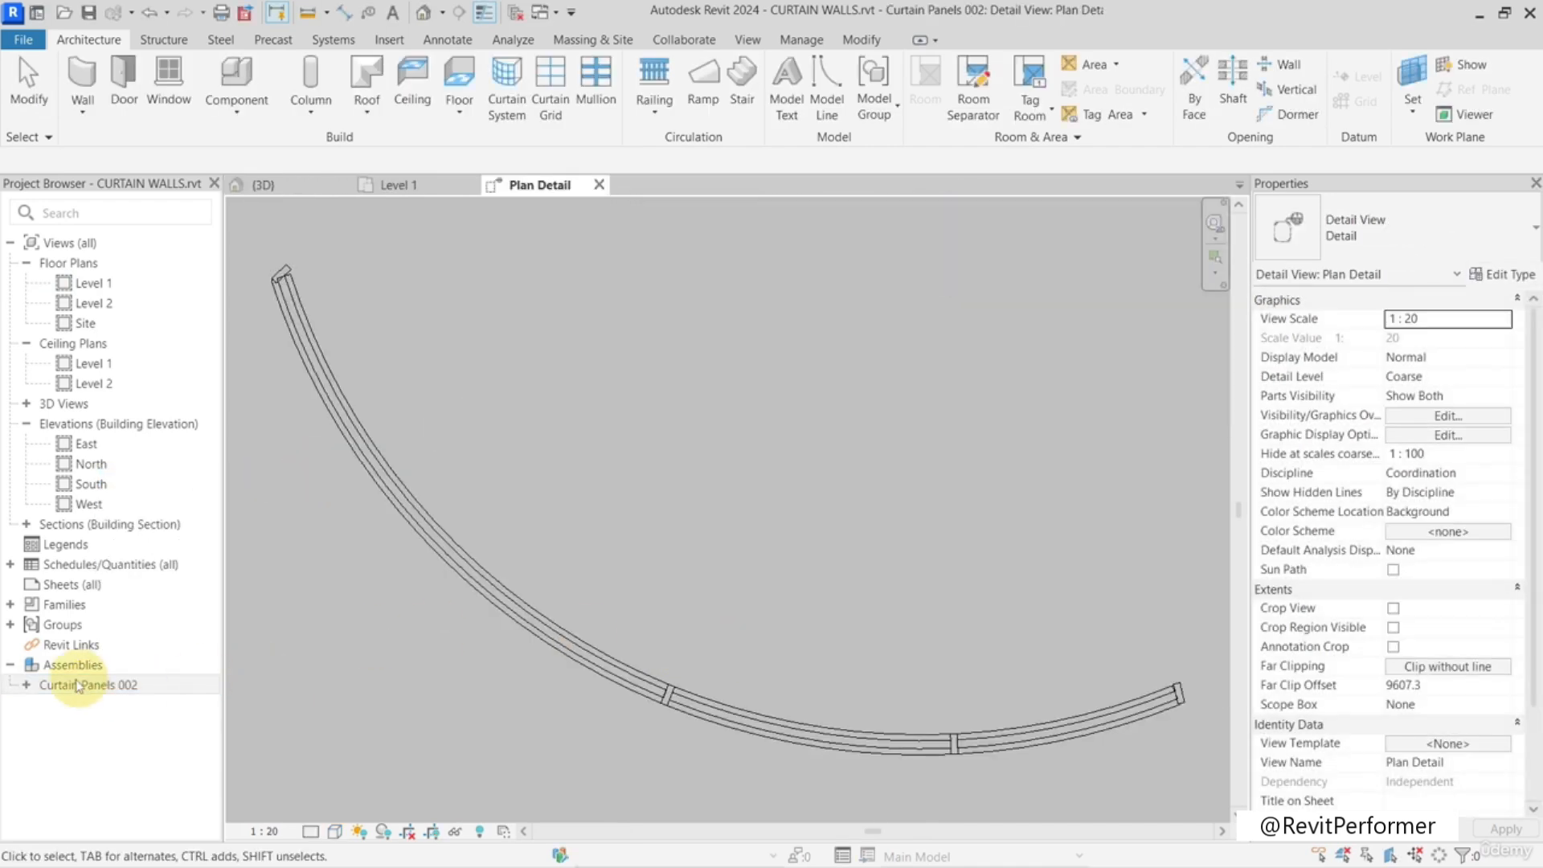
- Open the assembly's 3D Ortho view and cycle through the overlapping components at the upper end of the inner mullion
left_click(29, 686)
left_click(28, 686)
double_click(120, 705)
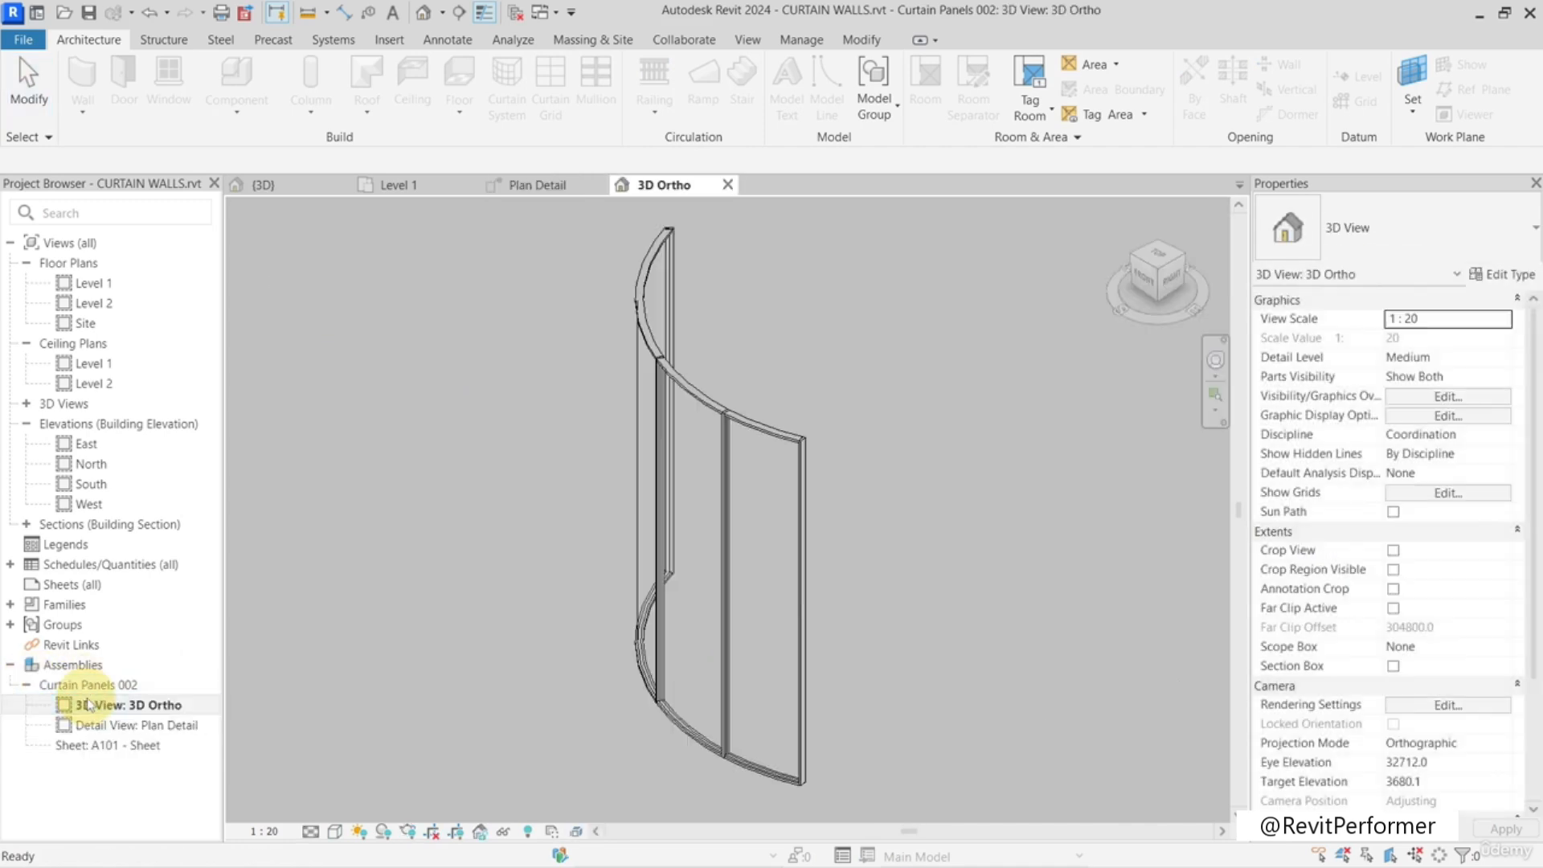
key("Tab")
key("Tab")
key("Tab")
key("Tab")
key("Tab")
key("Tab")
key("Tab")
key("Tab")
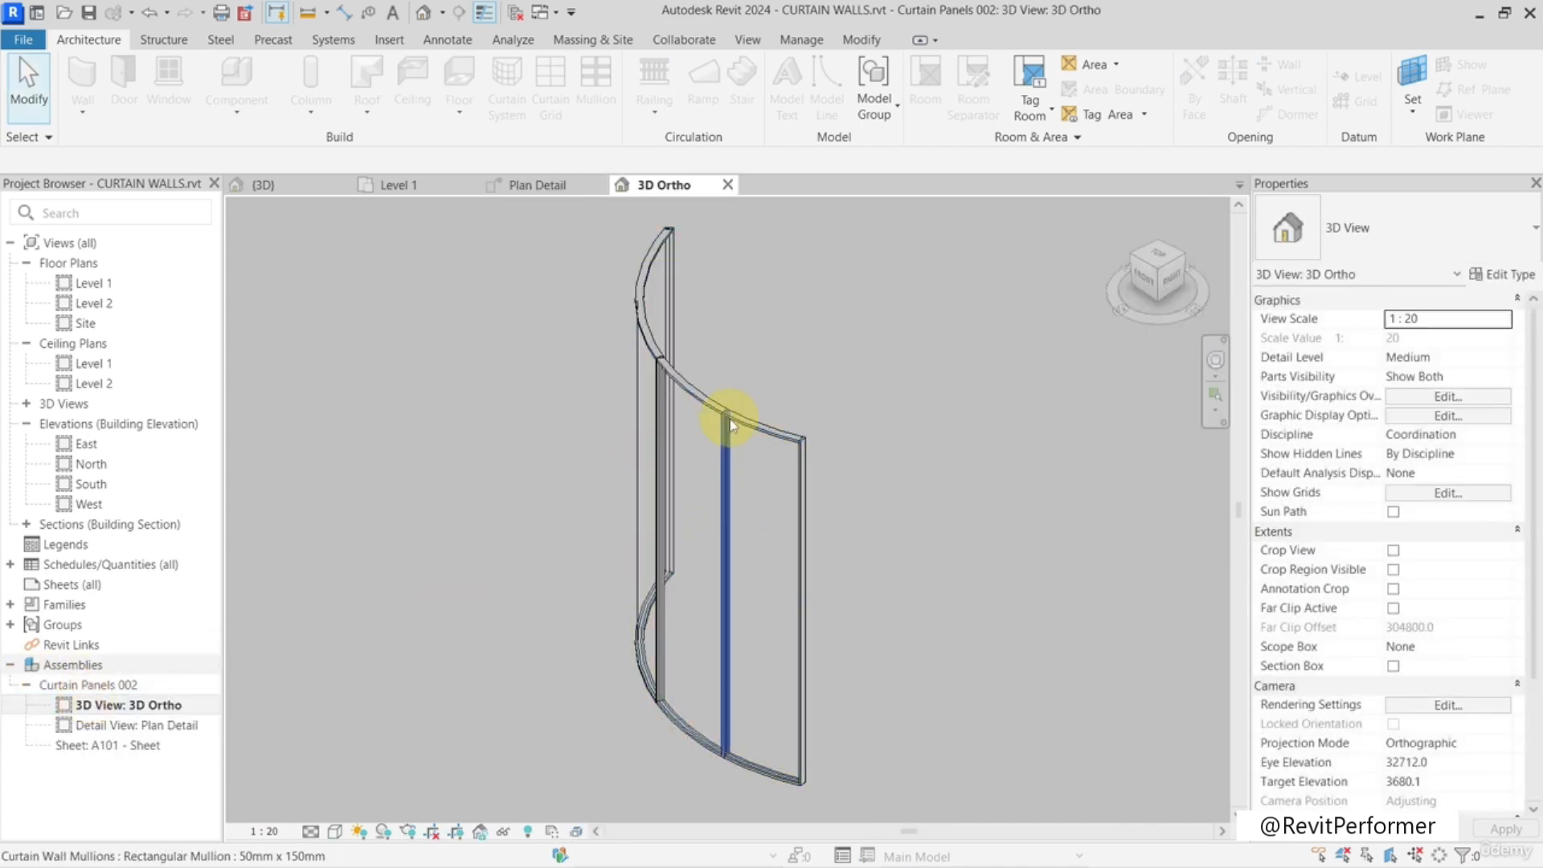
key("Tab")
key("Tab")
key("Tab")
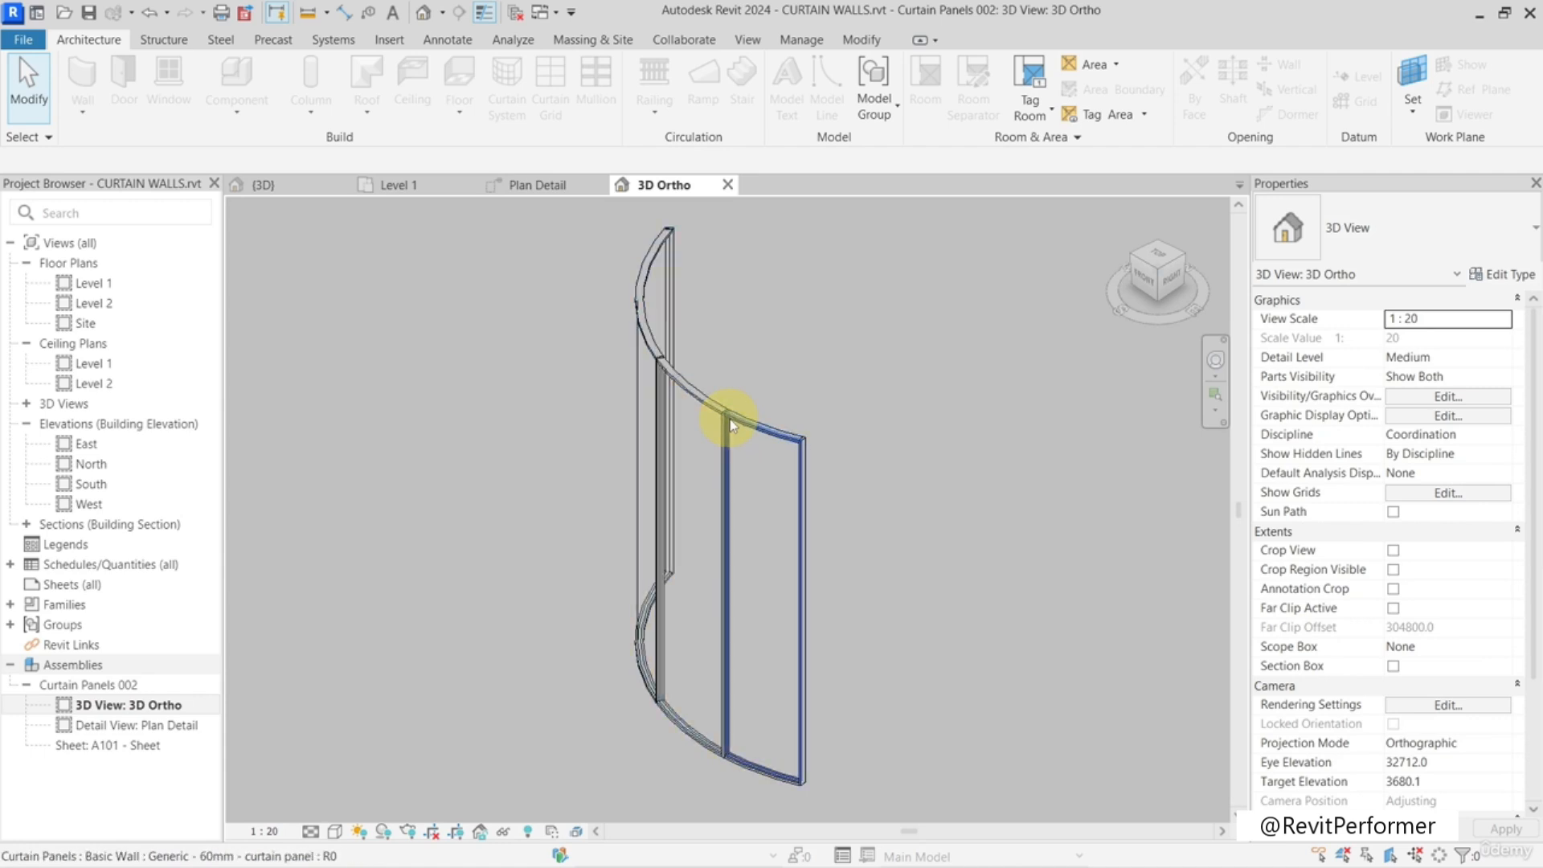
- Check the inner mullion's dimension references in the Plan Detail view with the Aligned Dimension command, and close both assembly views
left_click(529, 189)
scroll(793, 613, "up", 3)
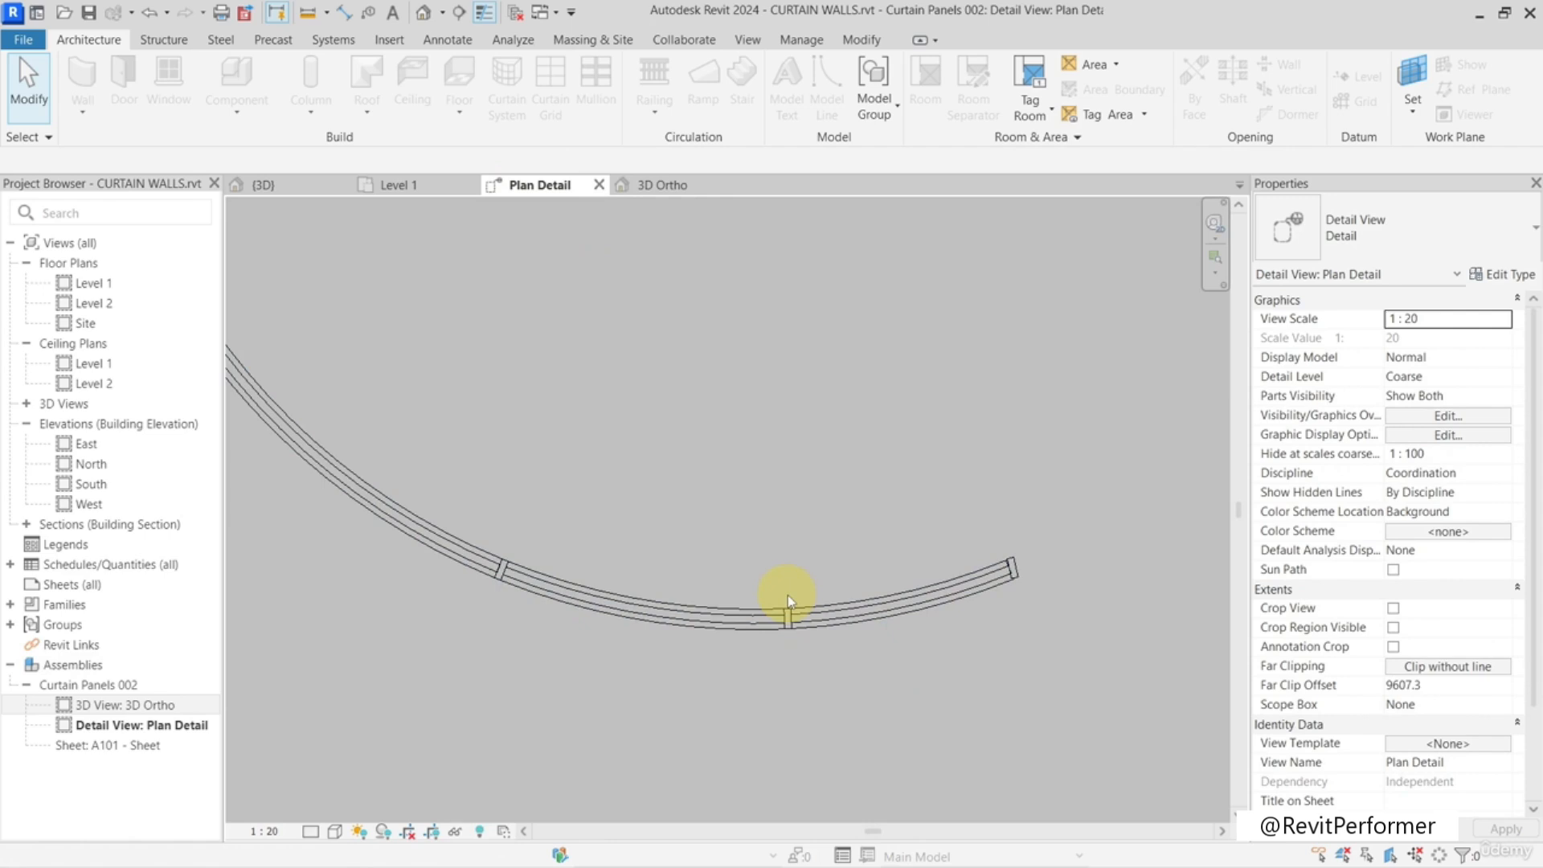
key("d")
key("i")
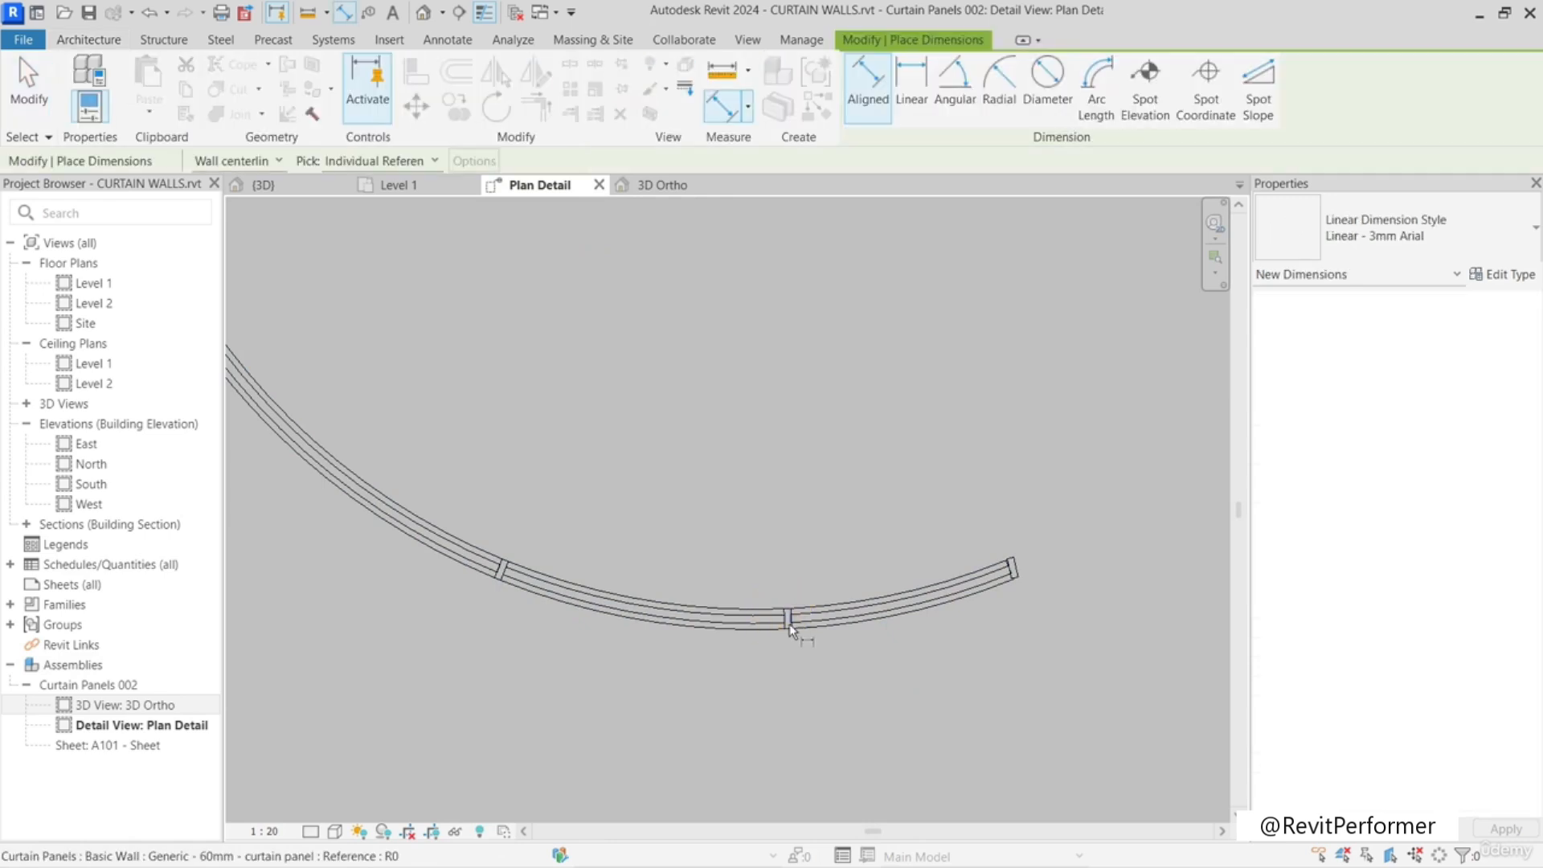
key("Escape")
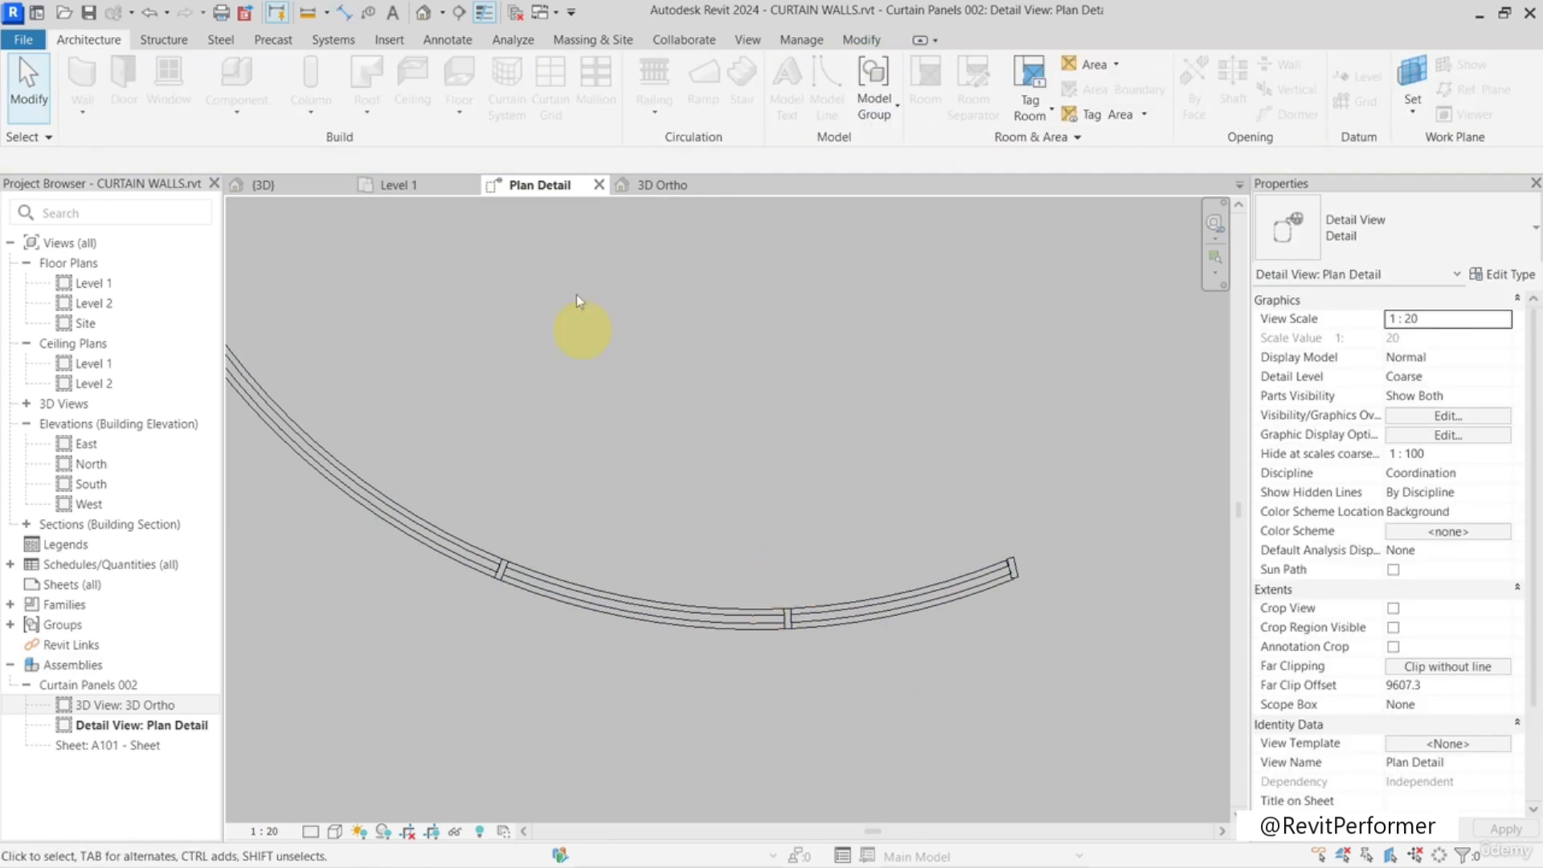
left_click(599, 184)
left_click(599, 184)
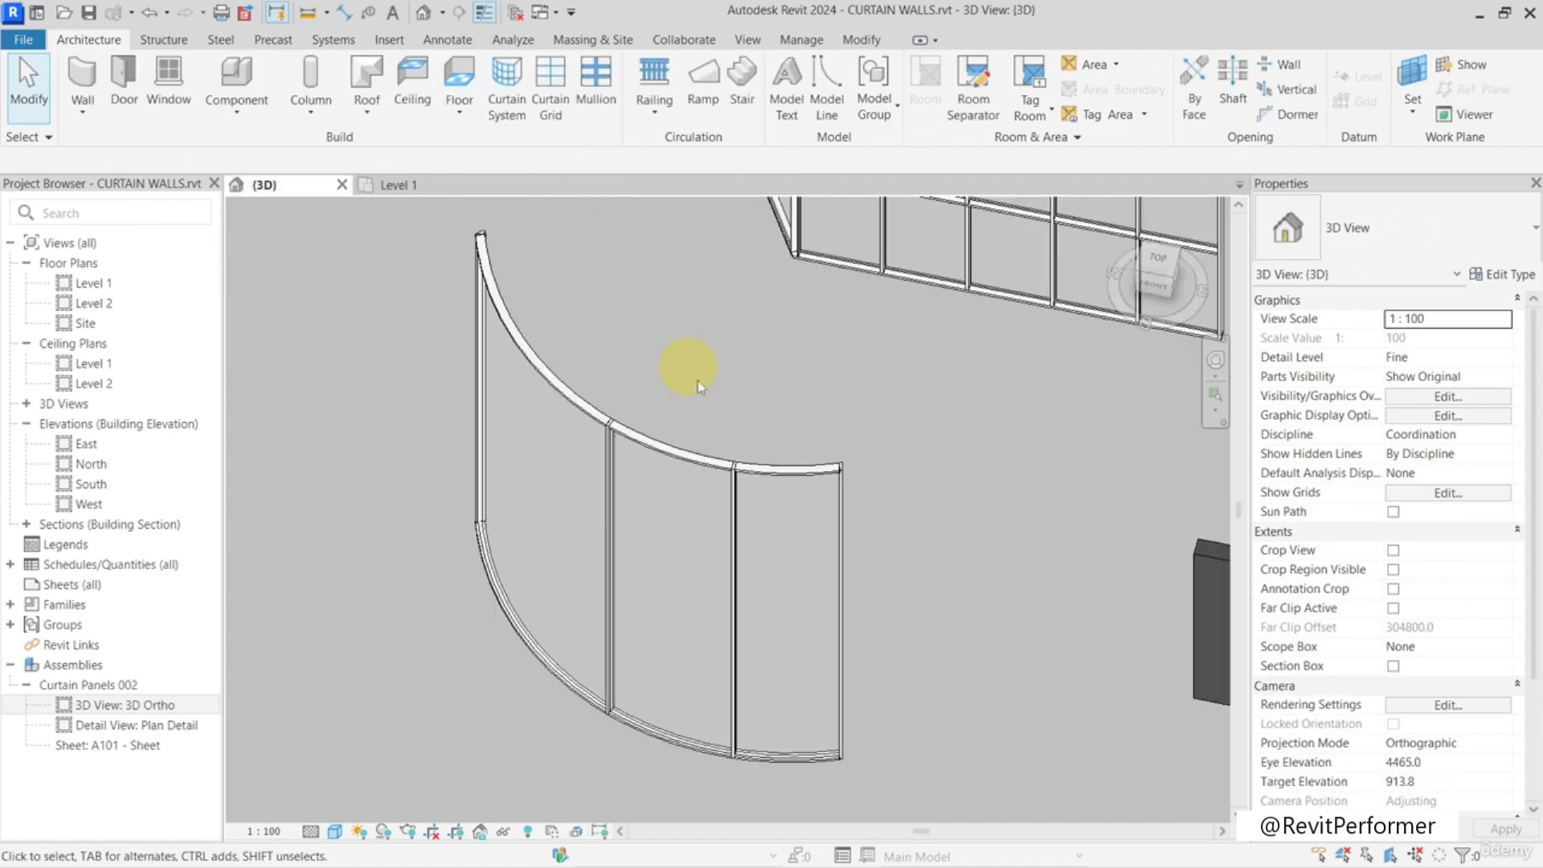
- Create a Roof by Footprint on Level 2 from a rectangle about 8900 mm long, drawn in the empty area beyond the door wall
scroll(665, 421, "down", 1)
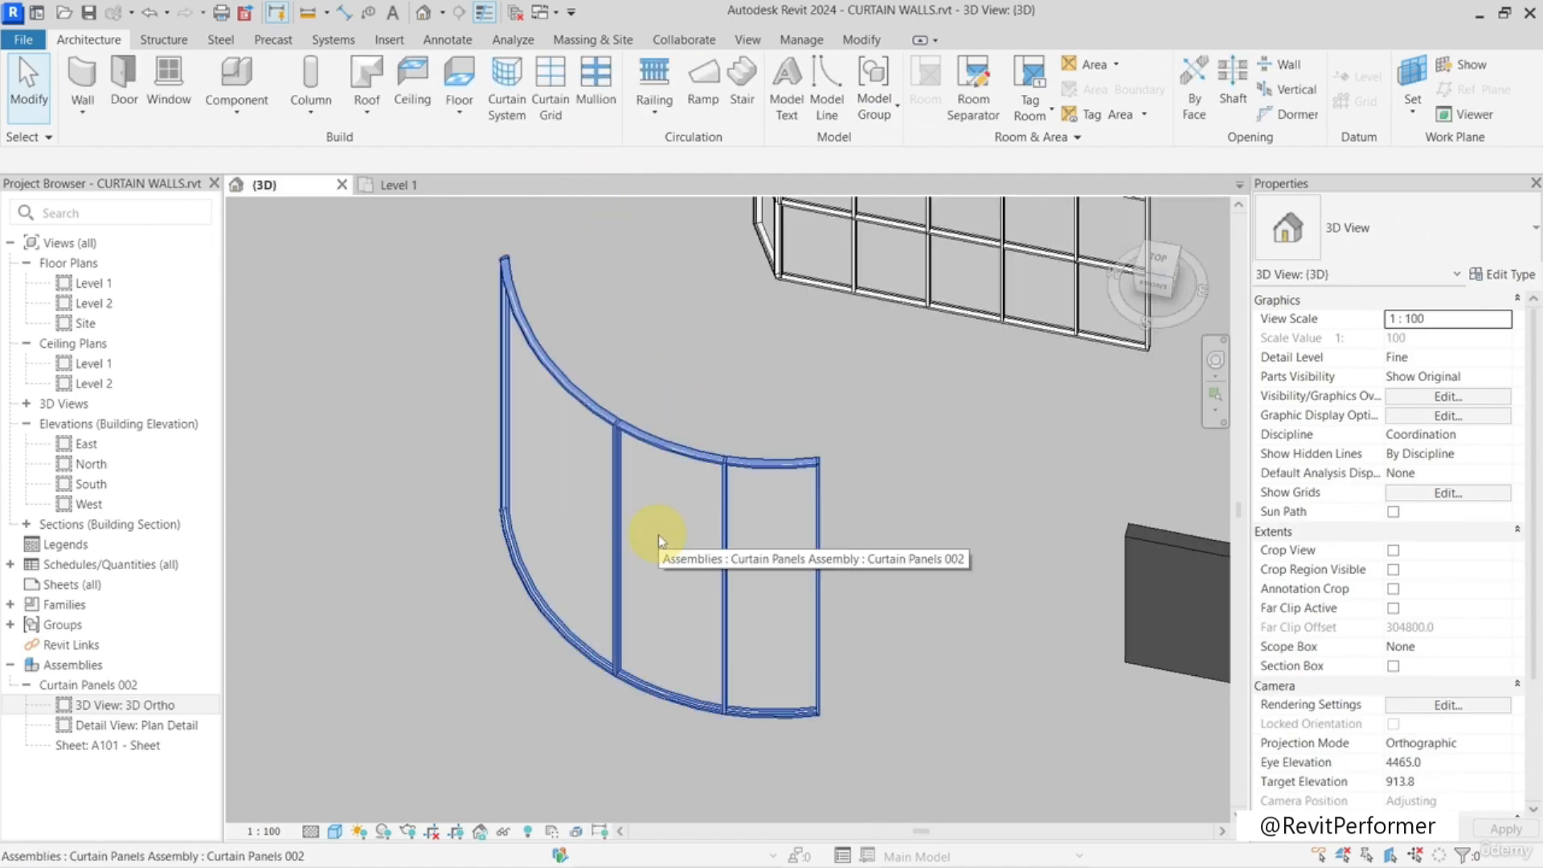
scroll(658, 534, "down", 3)
middle_click_drag(803, 528, 586, 568, "shift")
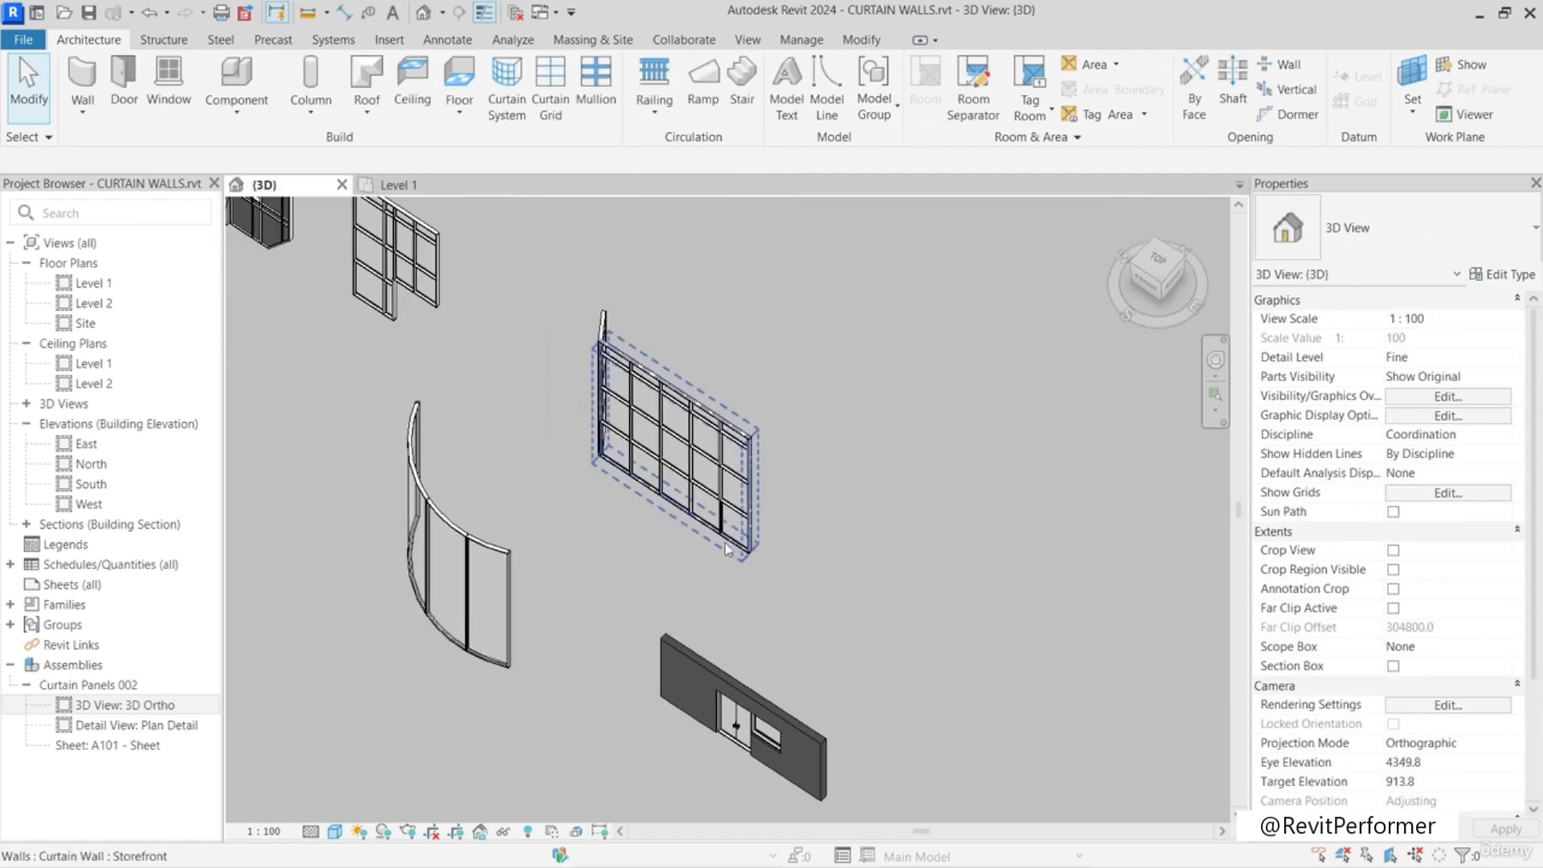
middle_click_drag(727, 550, 568, 475)
left_click(371, 123)
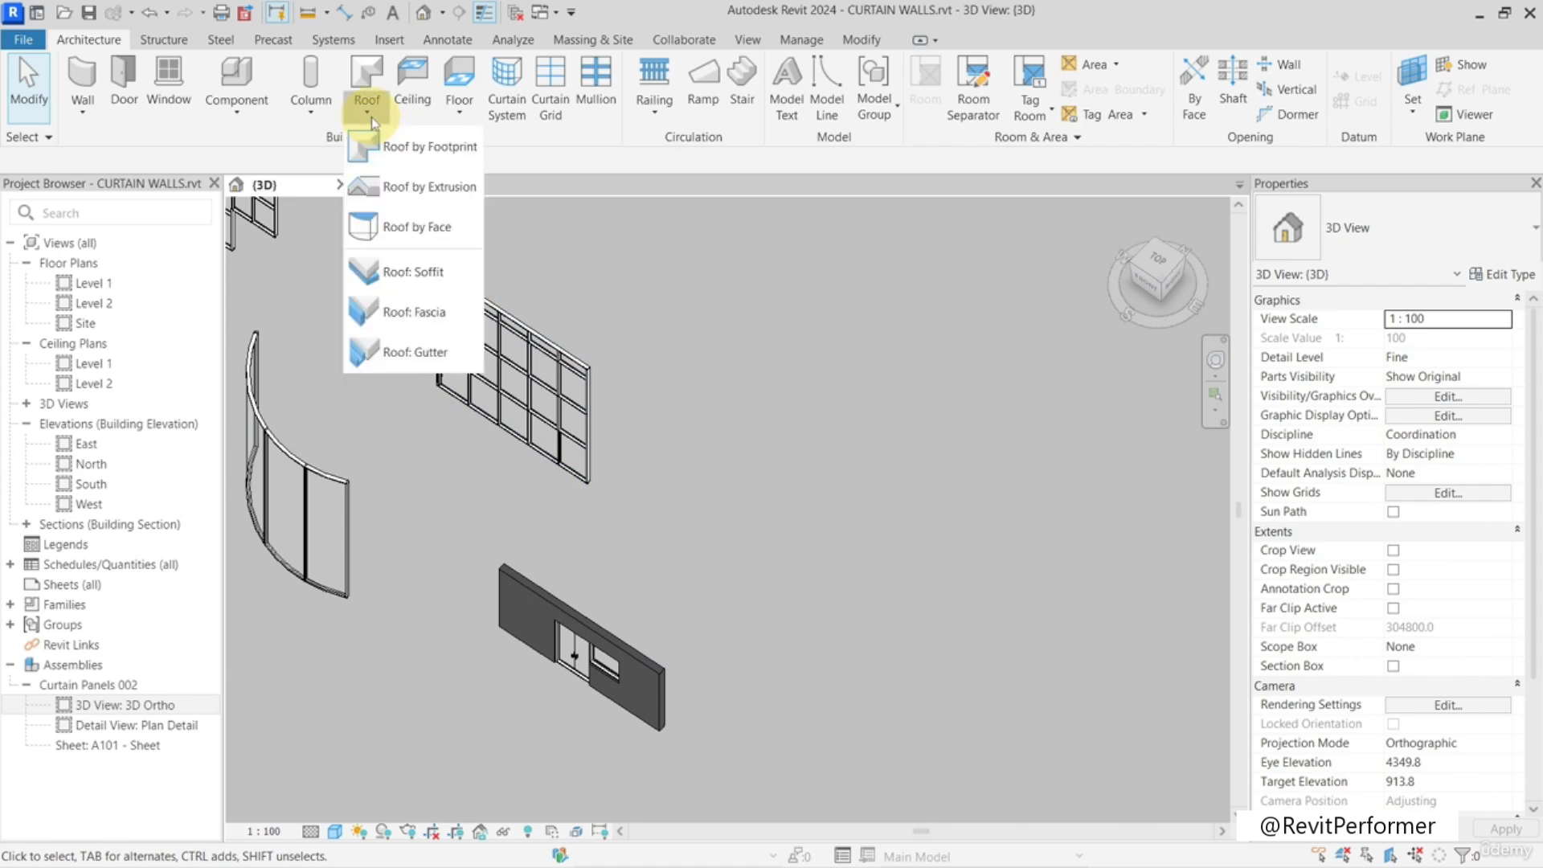
left_click(408, 160)
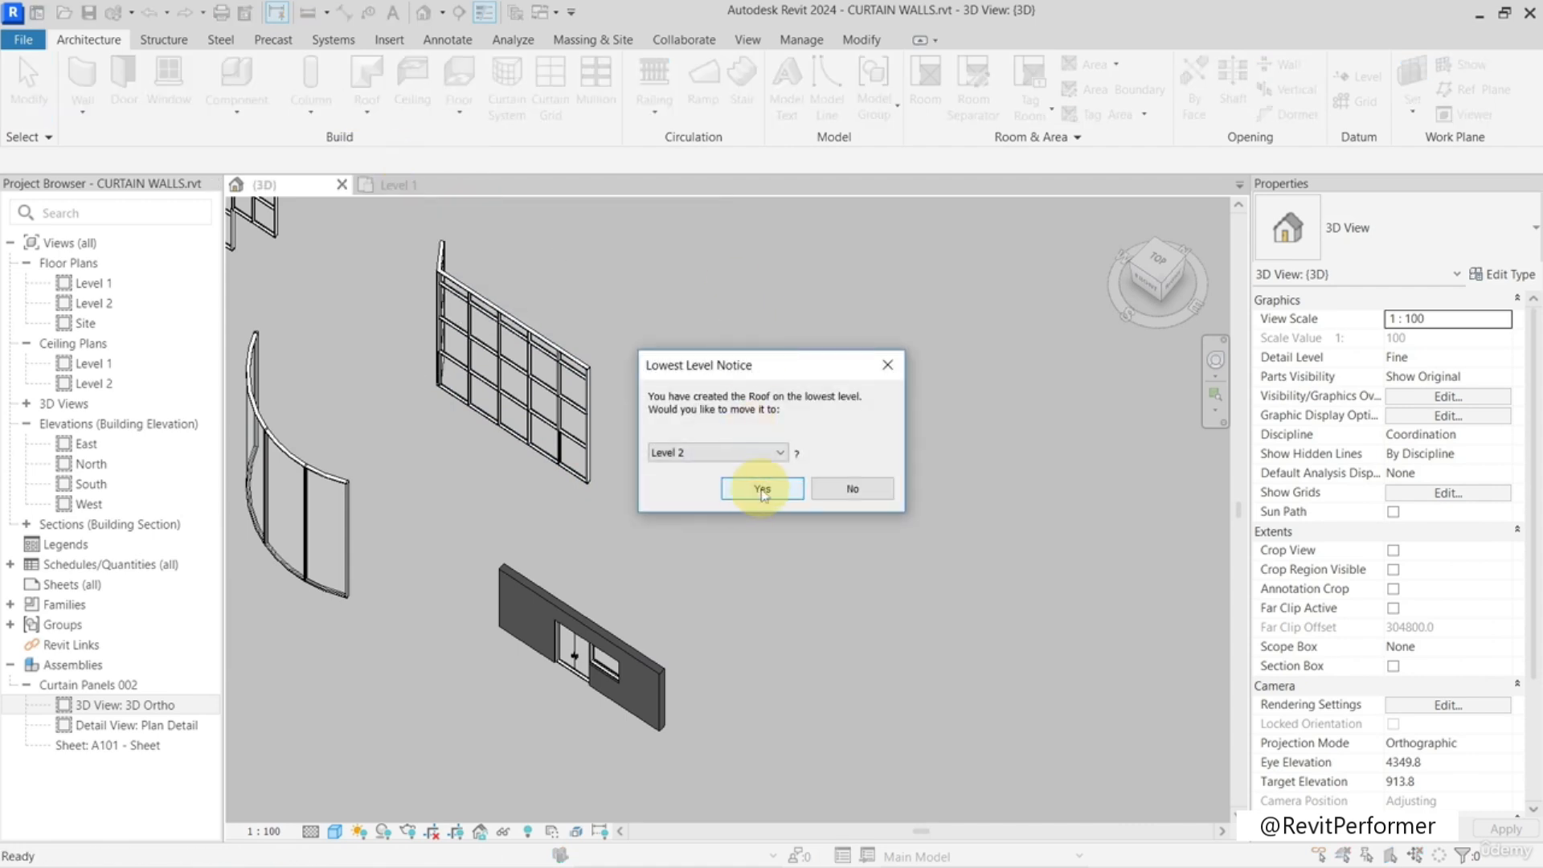
left_click(762, 491)
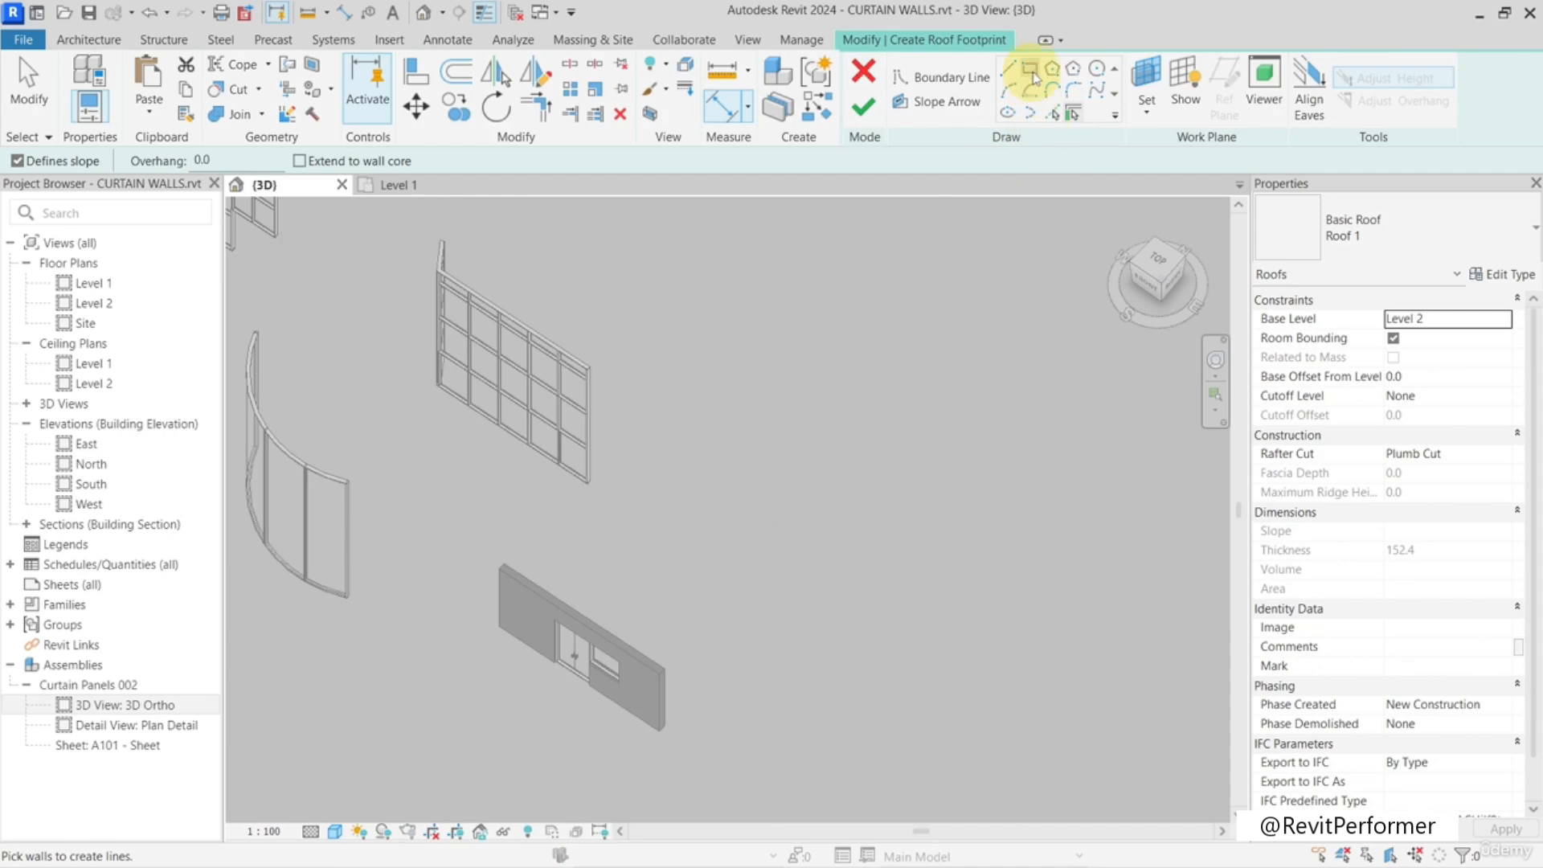
left_click(1030, 70)
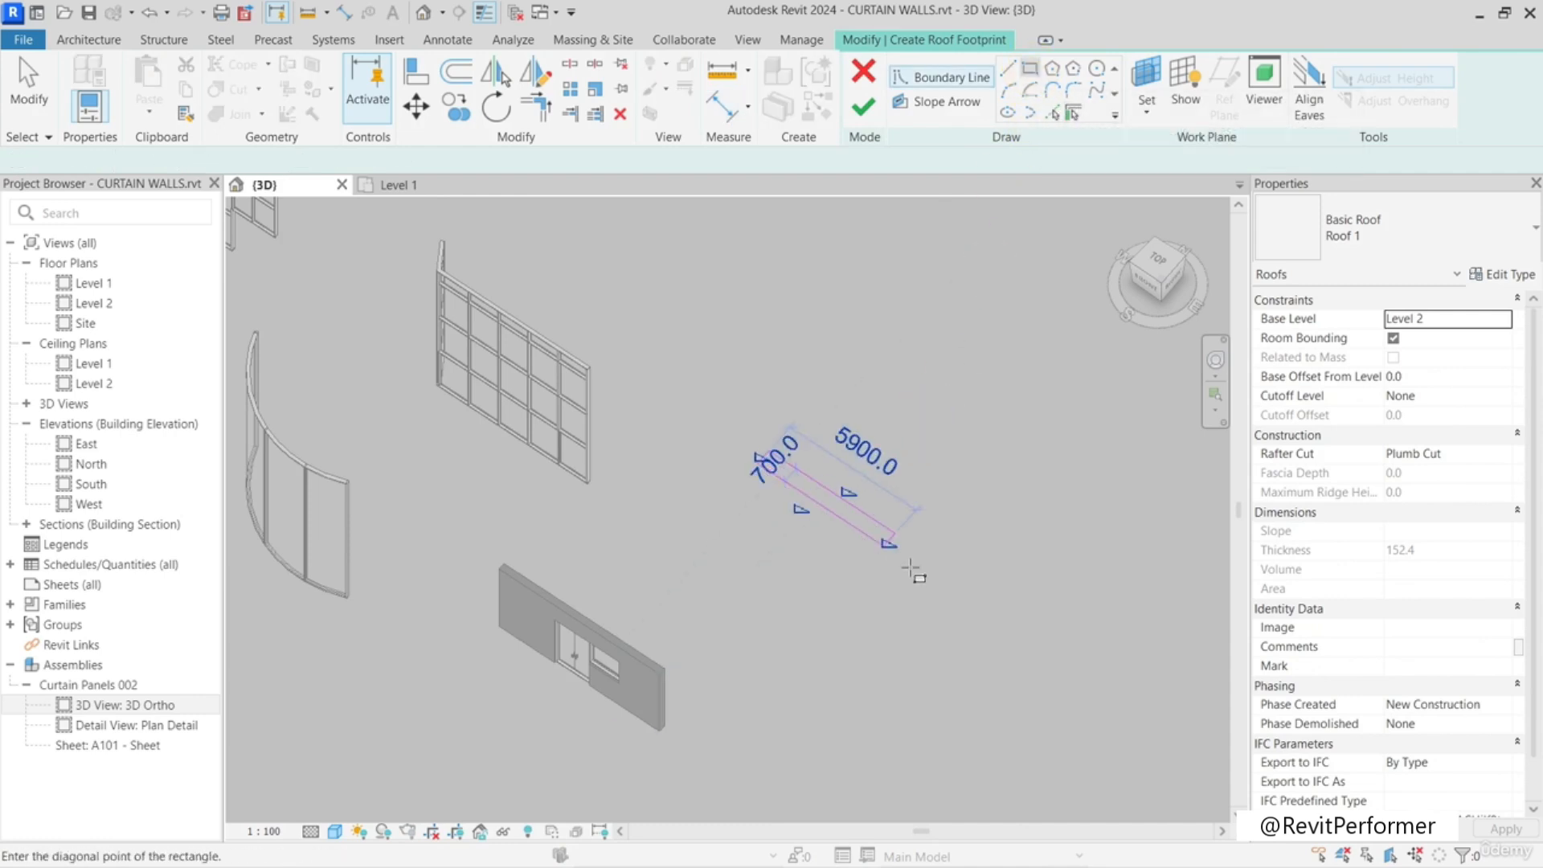
left_click(875, 677)
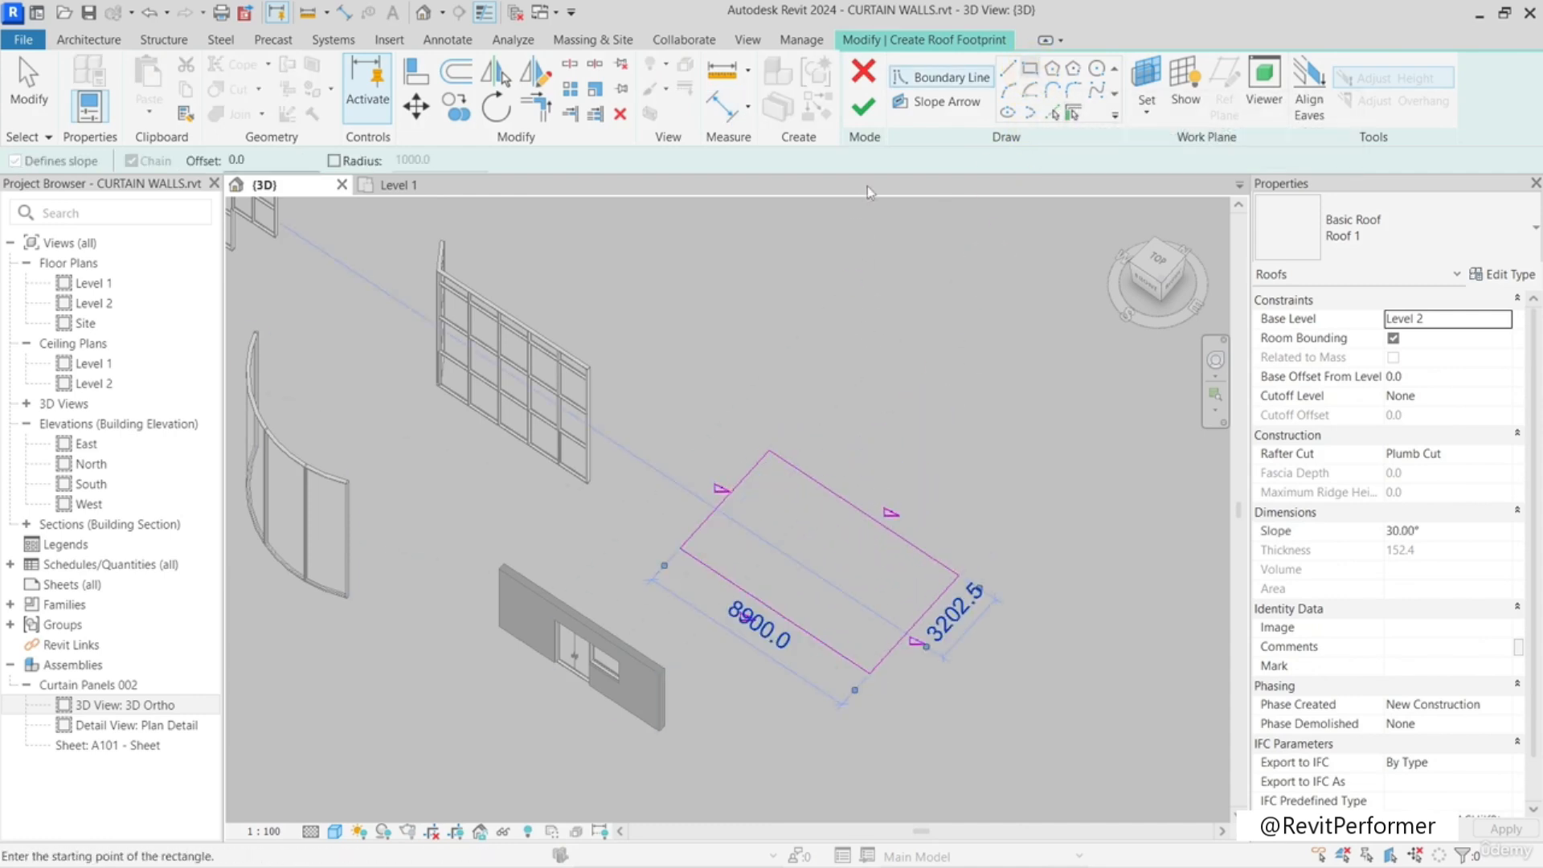
left_click(862, 116)
middle_click_drag(966, 693, 955, 692)
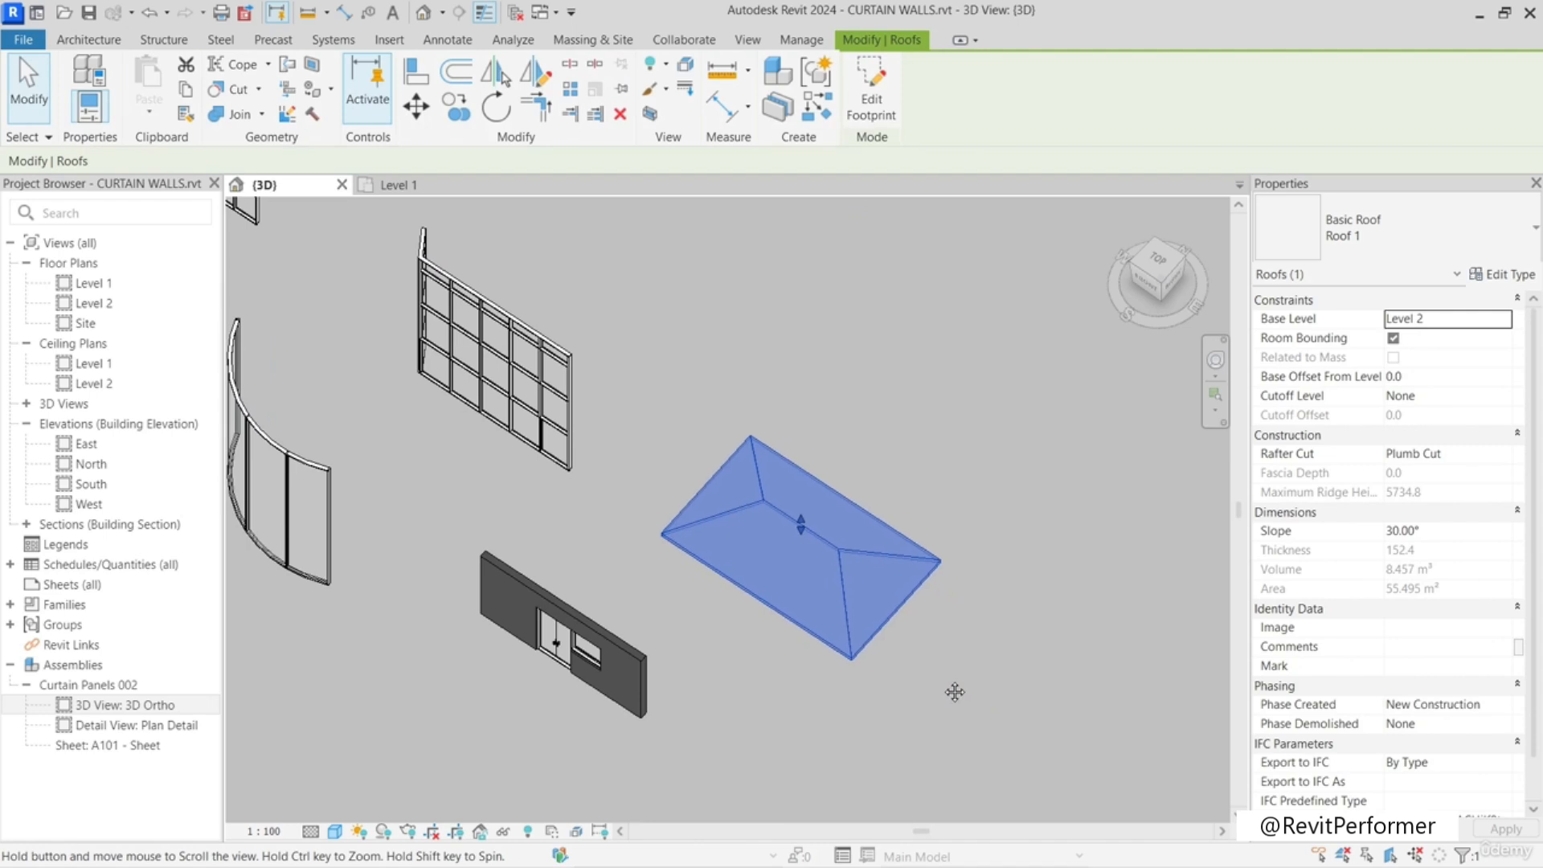
- Change the new hipped roof's type to Sloped Glazing
scroll(817, 630, "up", 3)
middle_click_drag(818, 629, 738, 500, "shift")
left_click(1354, 227)
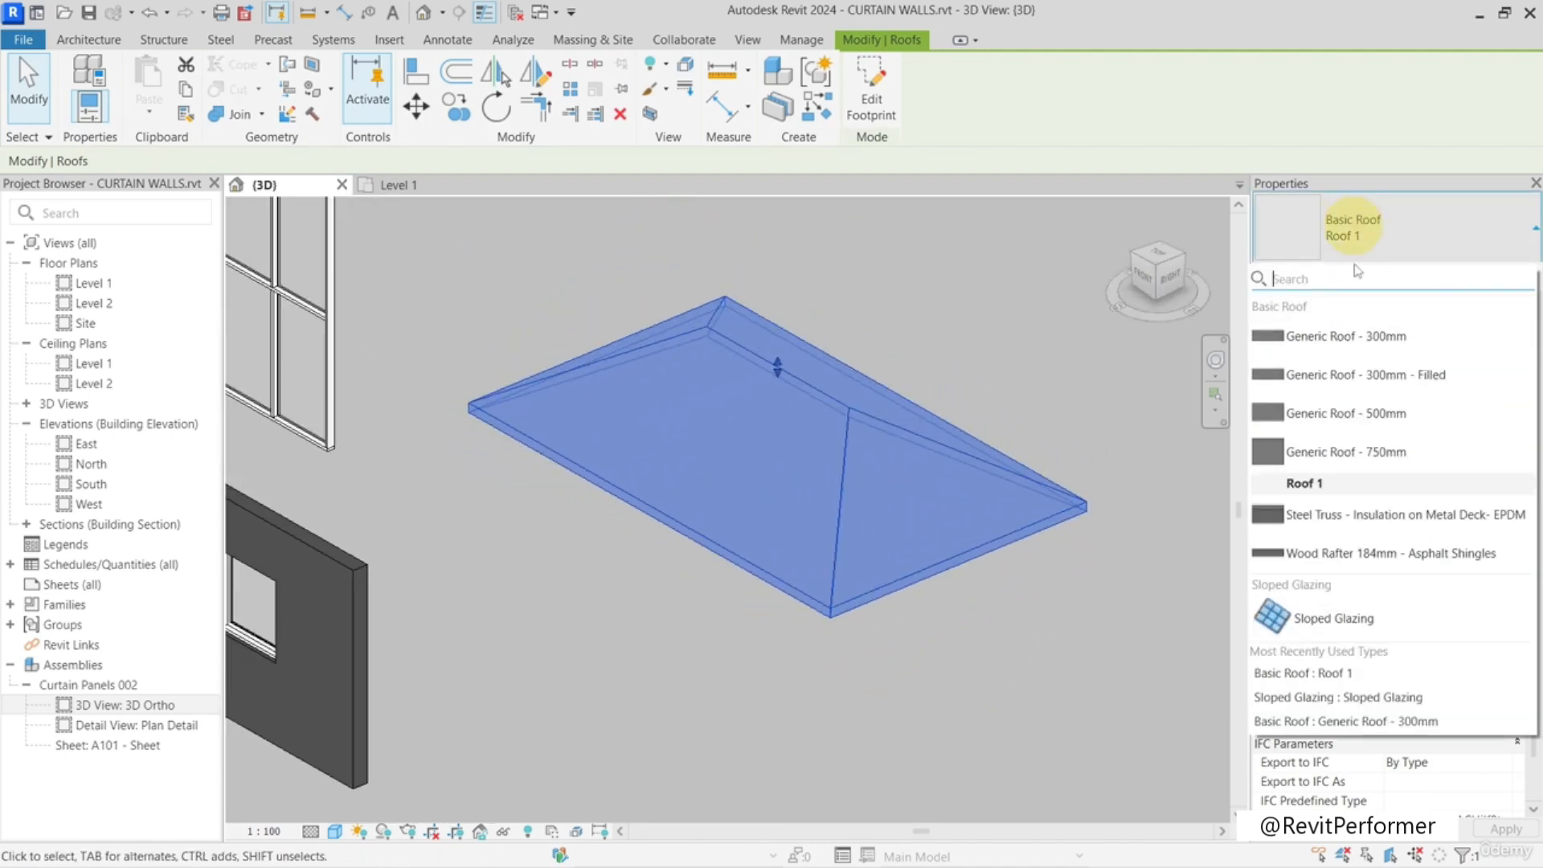
left_click(1335, 619)
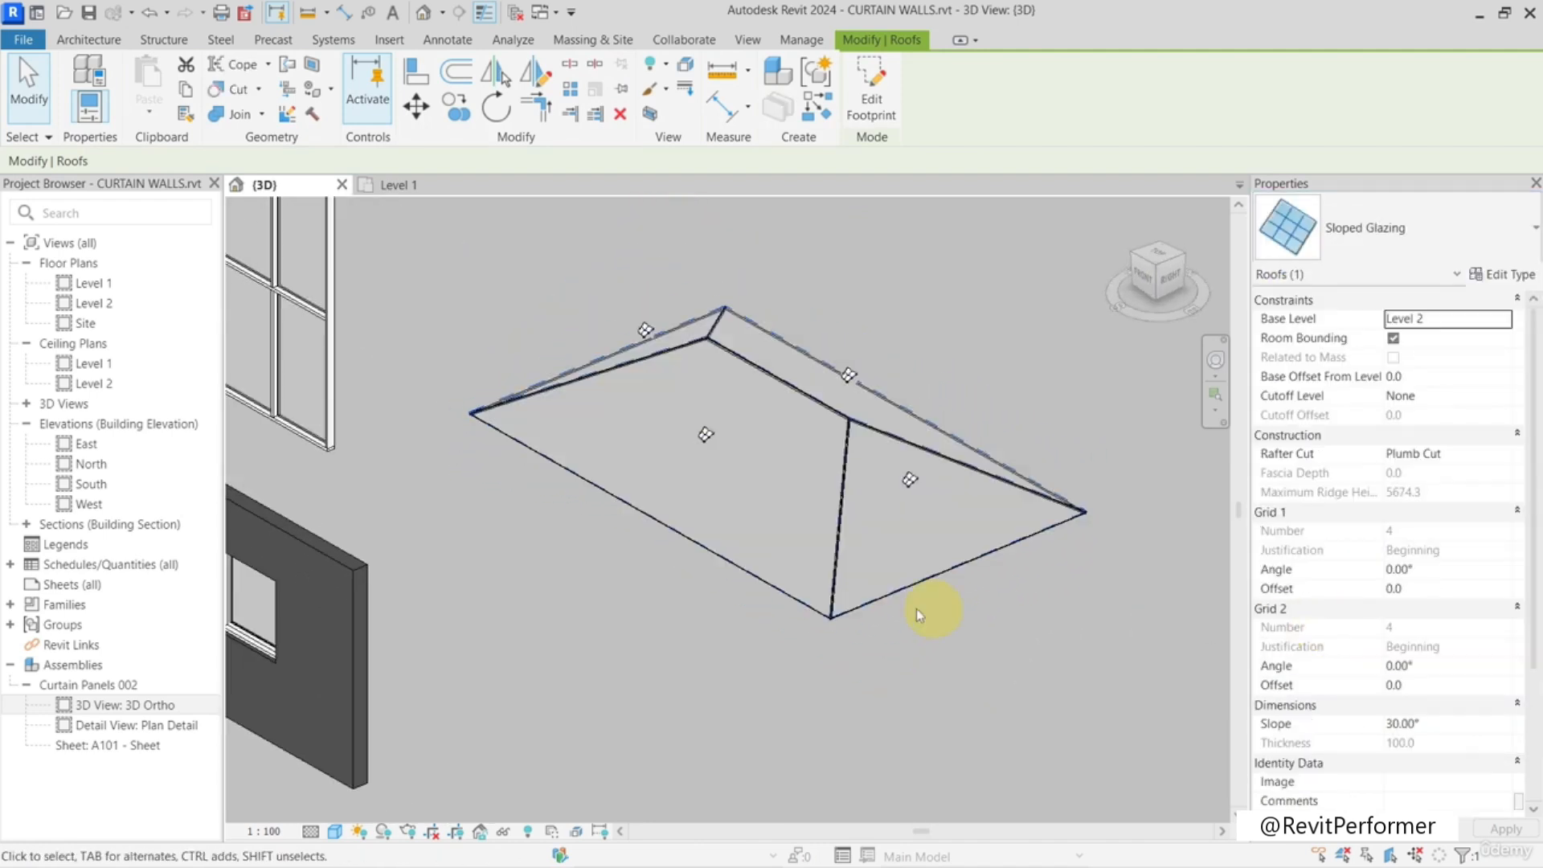
middle_click_drag(638, 537, 714, 495, "shift")
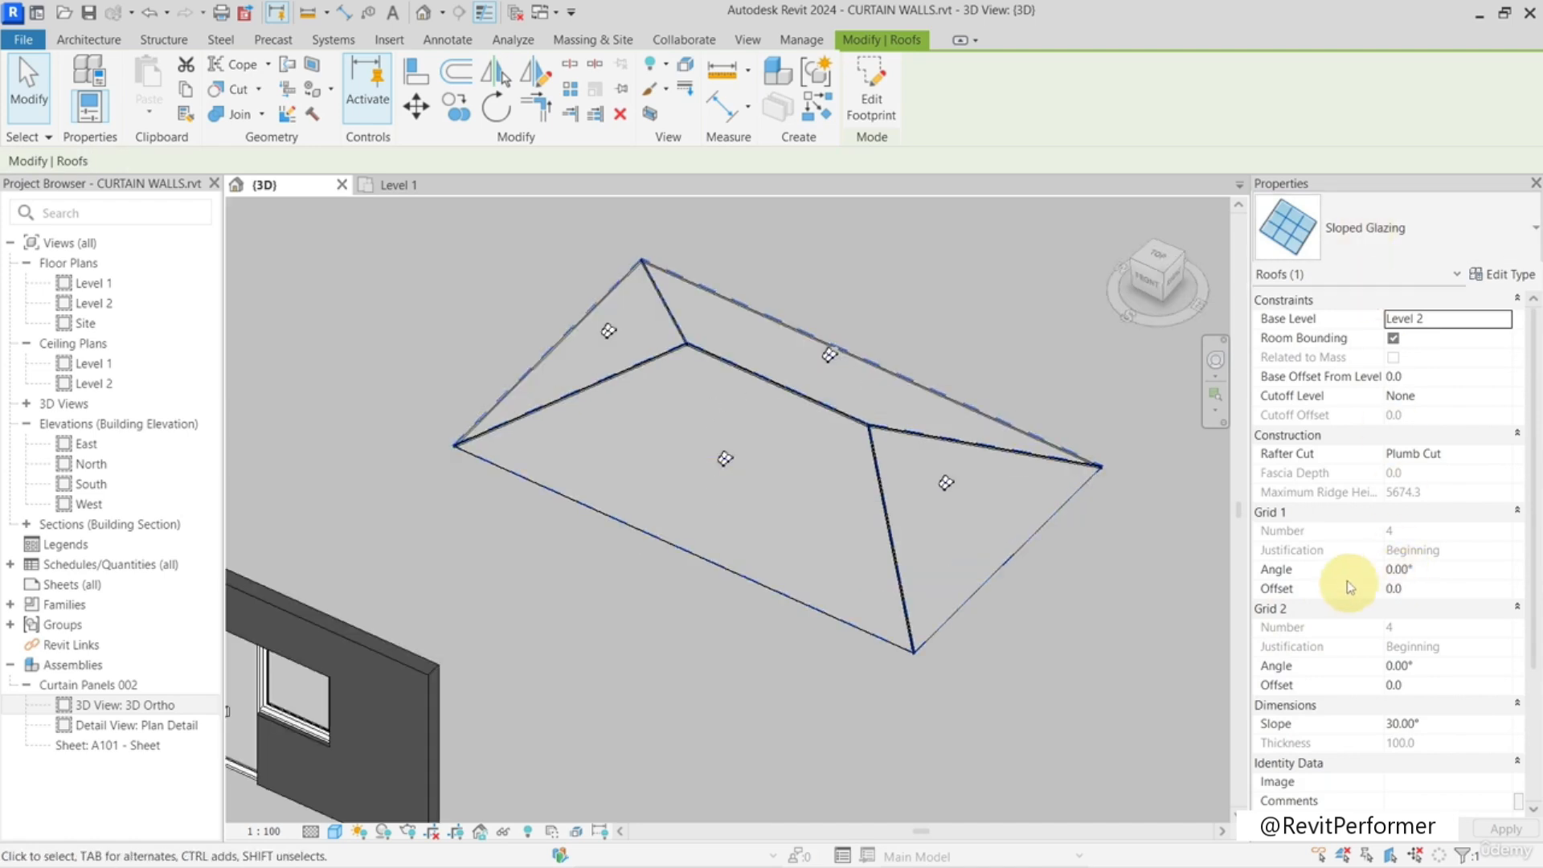
- Set the Sloped Glazing type's Grid 1 layout to Fixed Distance, keeping the 1500 mm spacing
left_click(1503, 275)
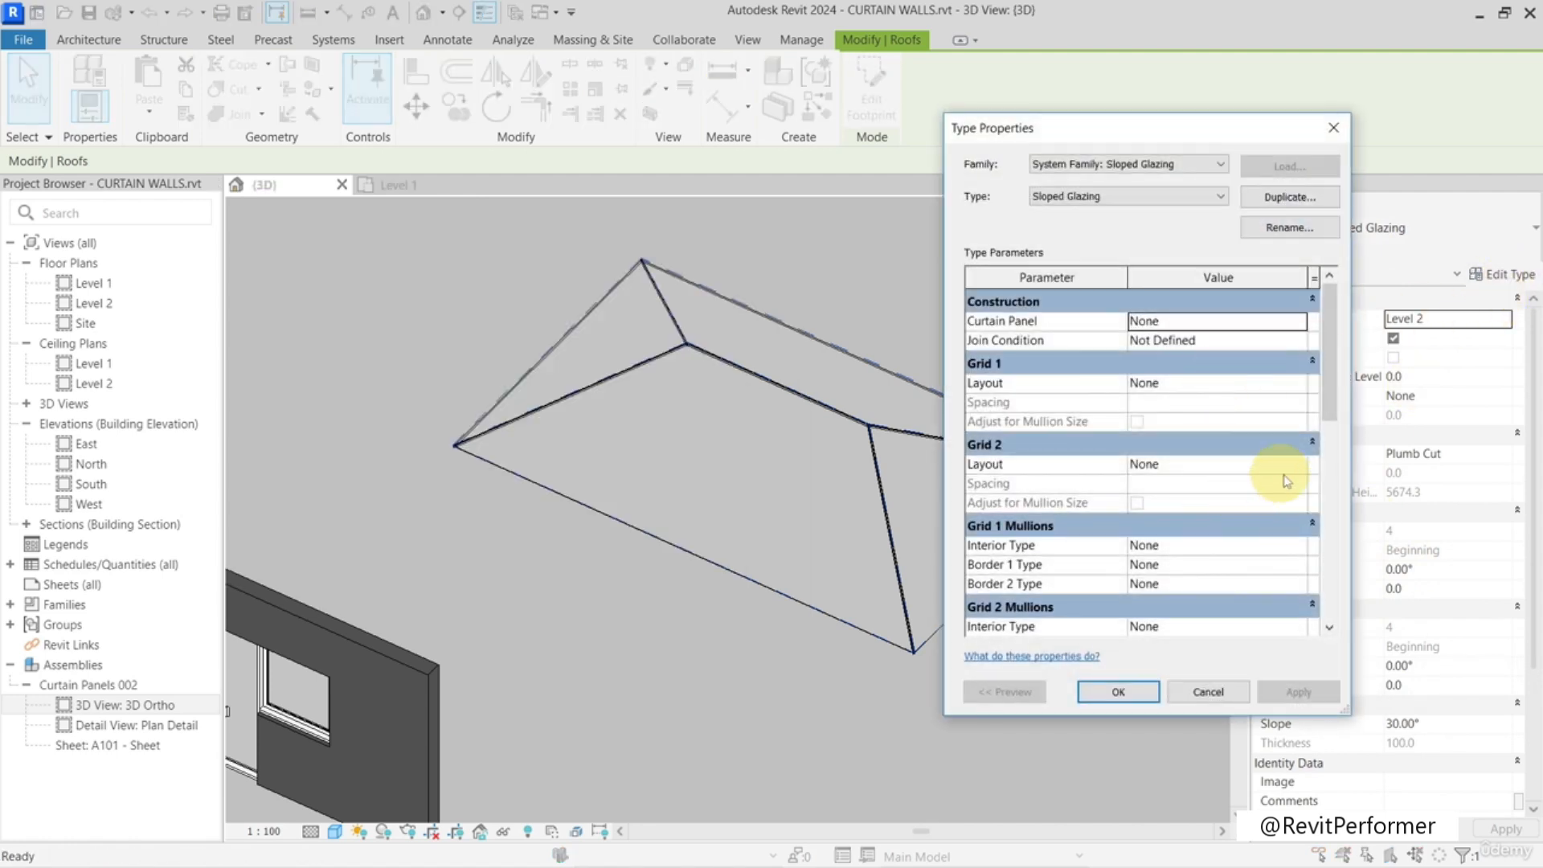
left_click(1296, 385)
left_click(1182, 416)
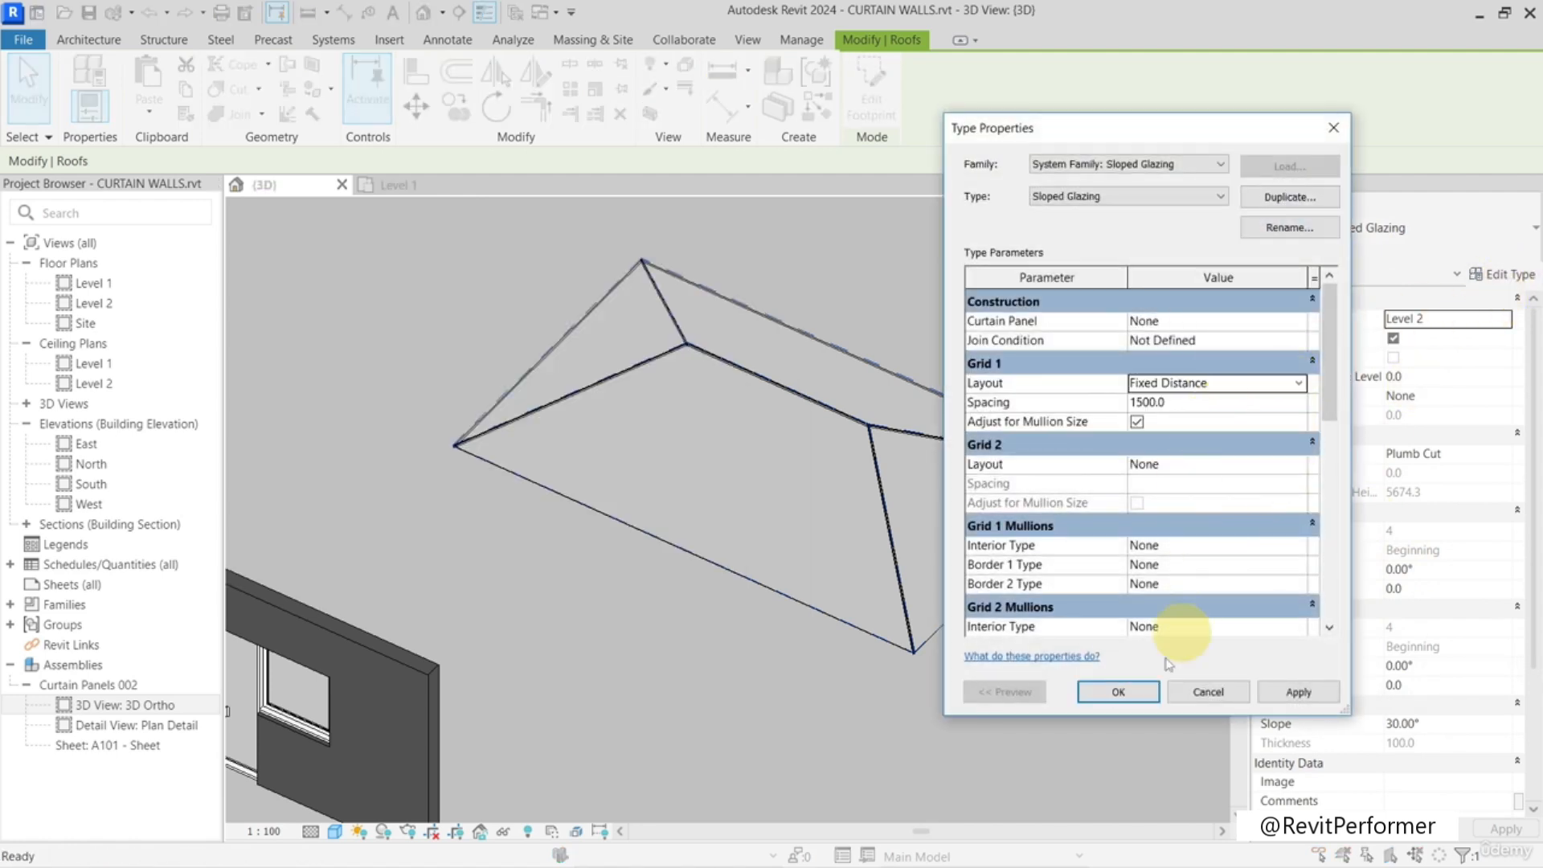
left_click(1119, 692)
middle_click_drag(649, 481, 755, 510, "shift")
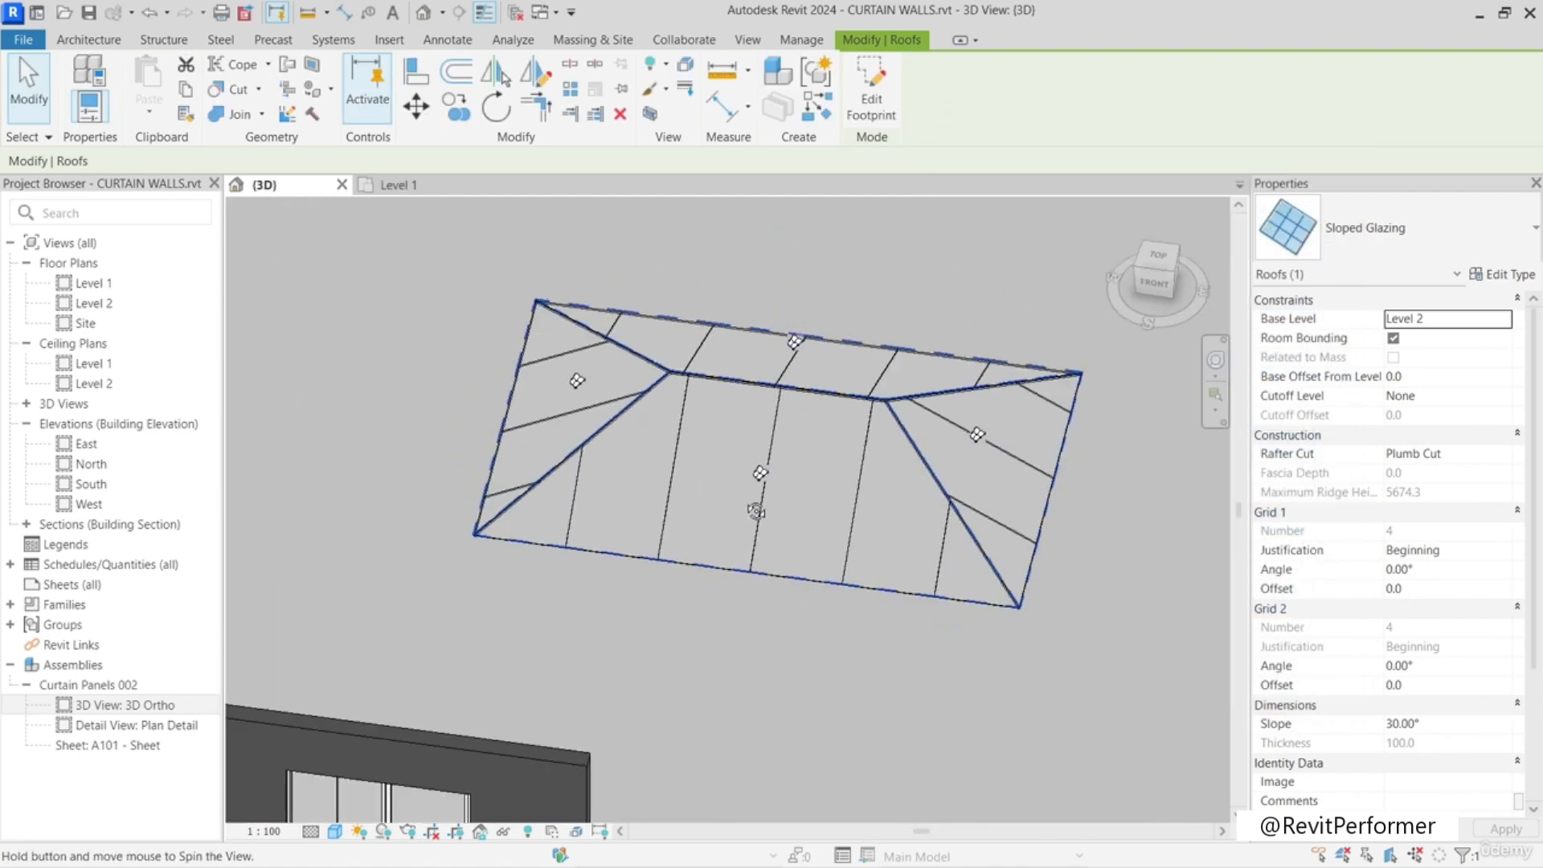
- Select the curved curtain wall assembly and disassemble it into its individual elements
scroll(745, 500, "down", 5)
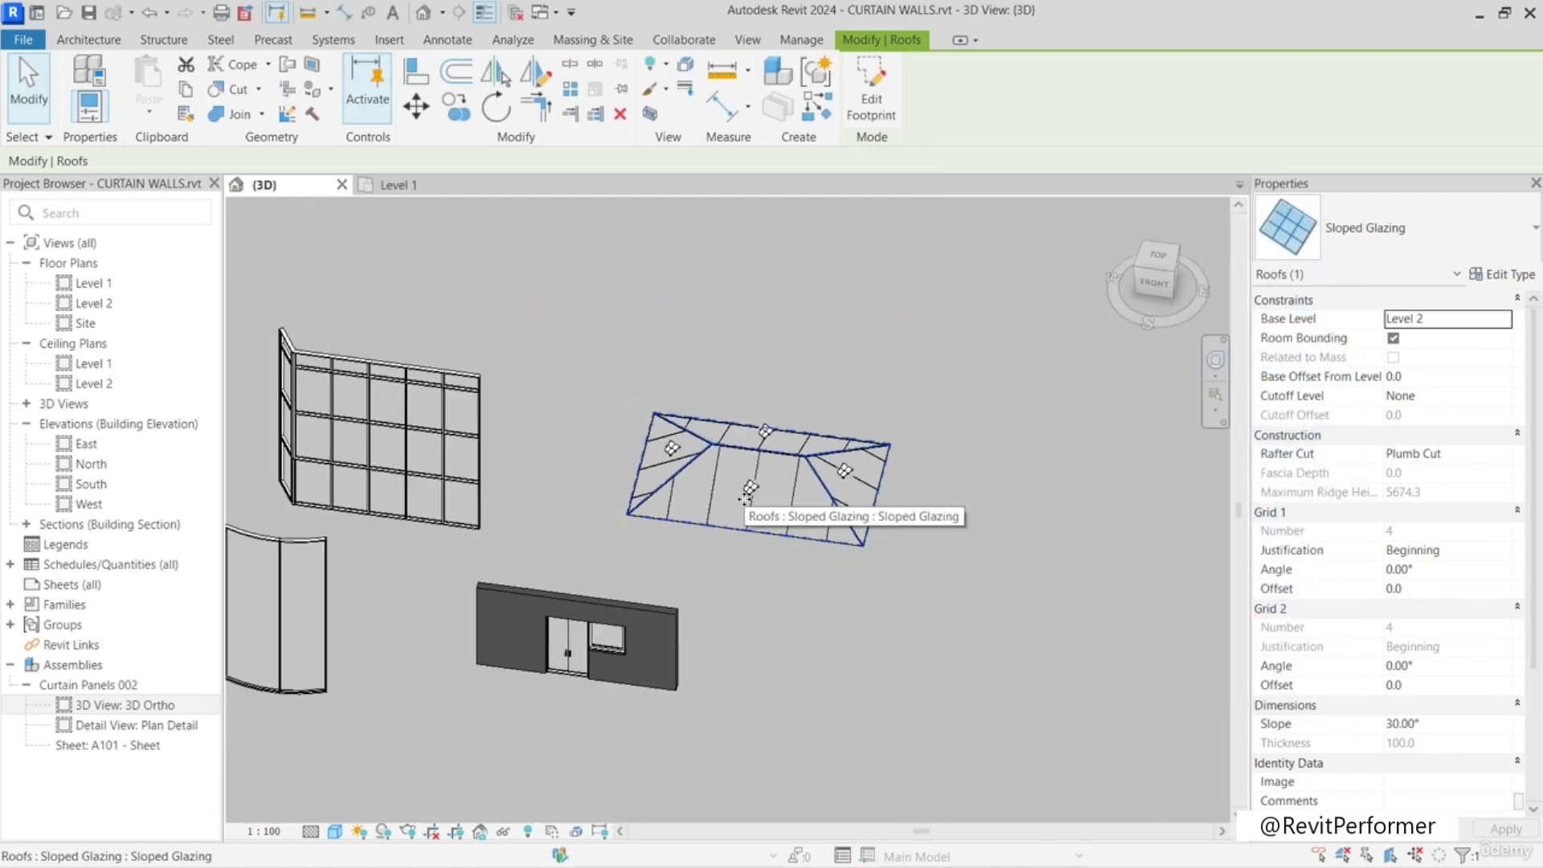
middle_click_drag(745, 500, 930, 504, "shift")
middle_click_drag(824, 659, 835, 489)
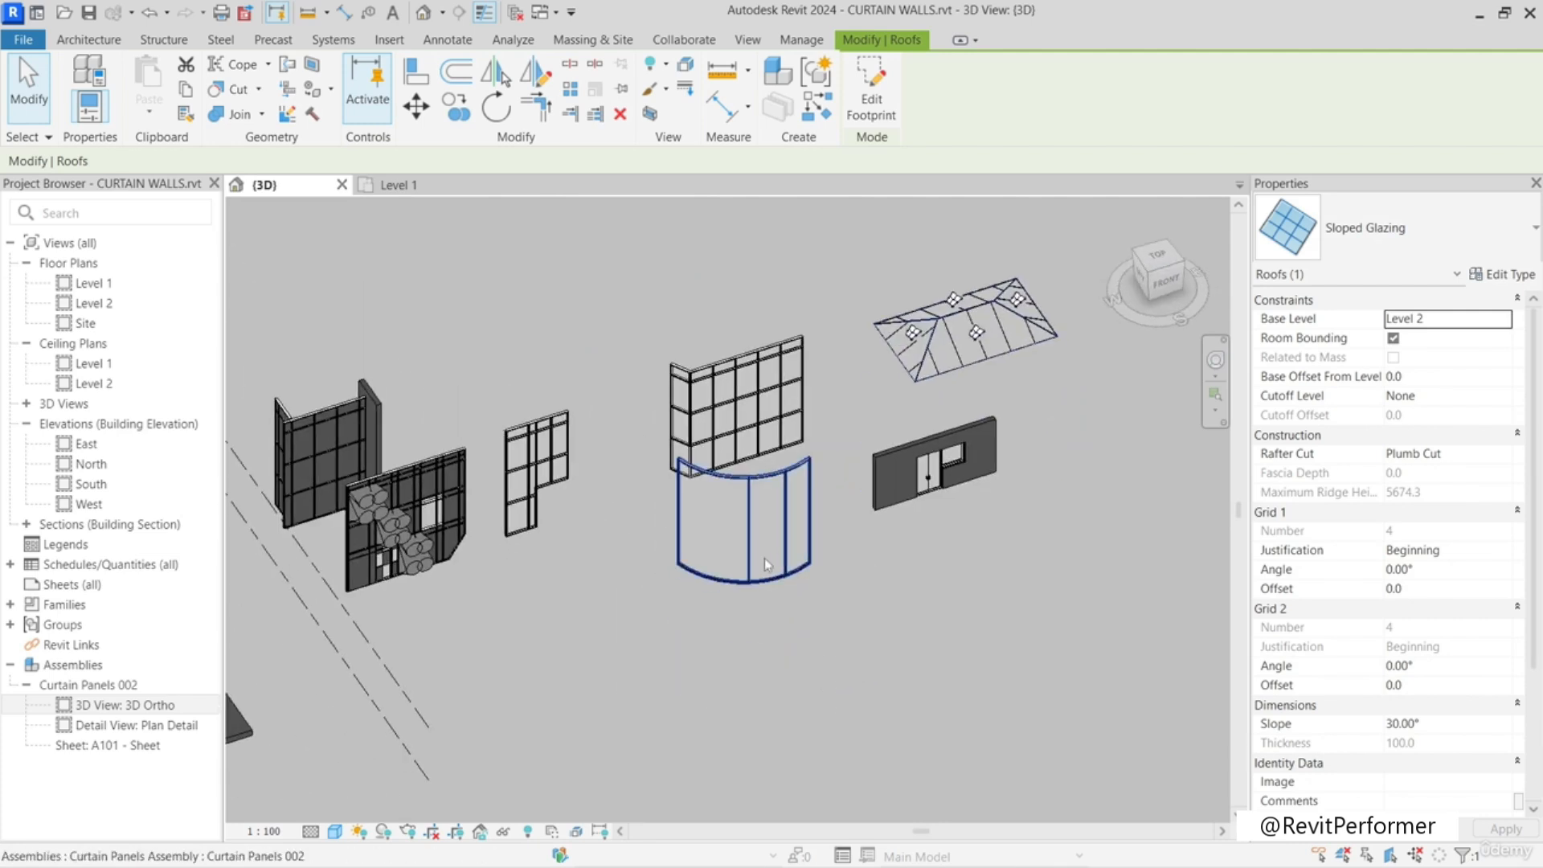
scroll(765, 558, "up", 3)
left_click(683, 542)
middle_click_drag(852, 555, 749, 600, "shift")
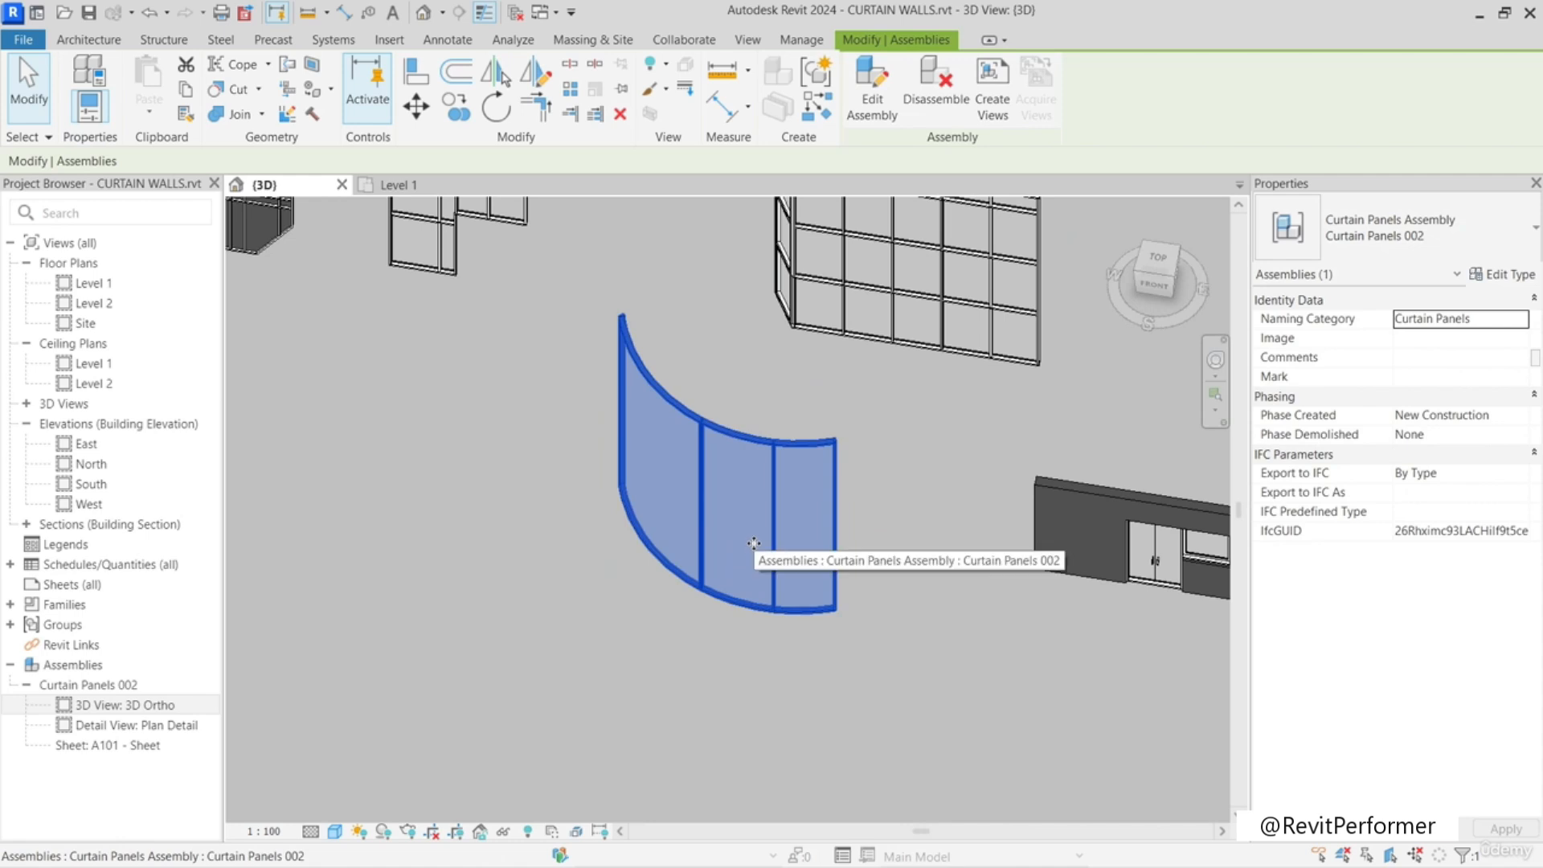
mouse_move(541, 458)
middle_mouse_down("shift")
mouse_move(668, 479)
mouse_move(577, 485)
mouse_move(566, 448)
middle_mouse_up("shift")
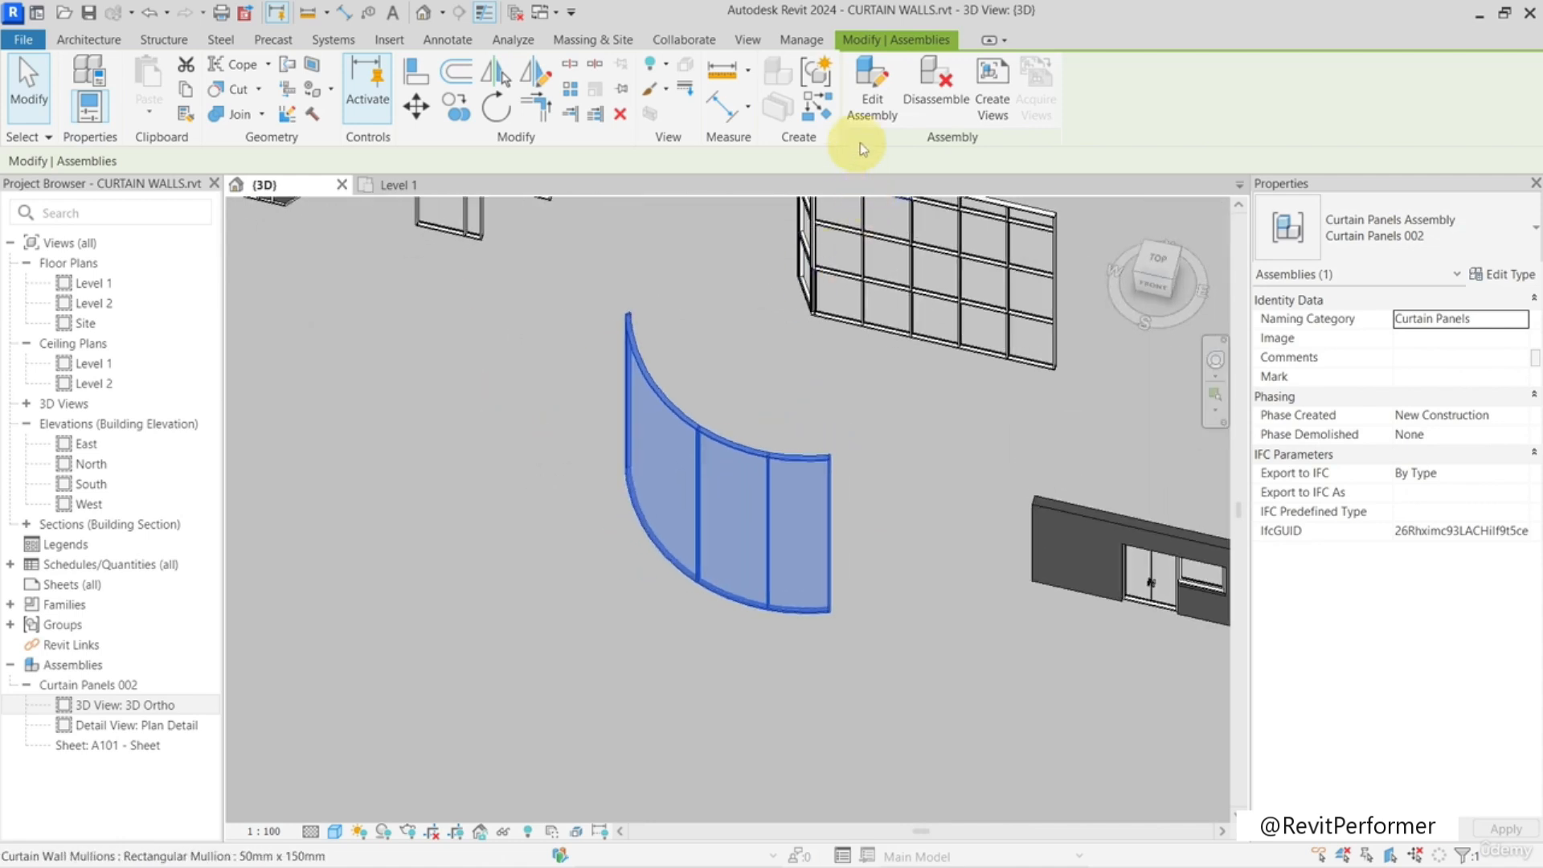
left_click(935, 95)
left_click(1208, 841)
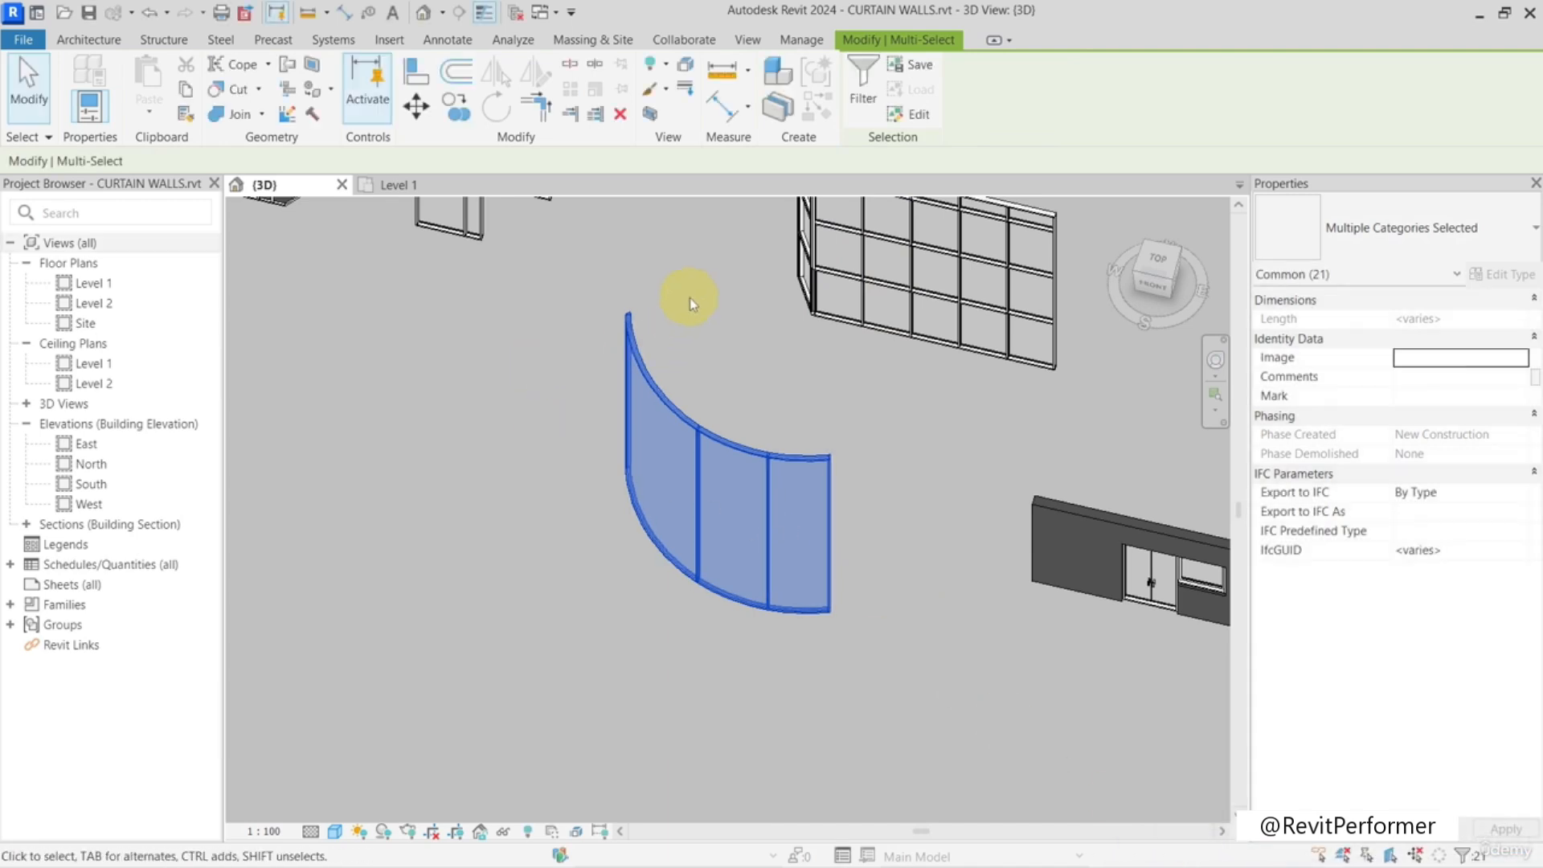
- Enable worksharing with the default Shared Levels and Grids and Workset1 worksets, keeping Workset1 active
middle_click_drag(689, 304, 641, 368)
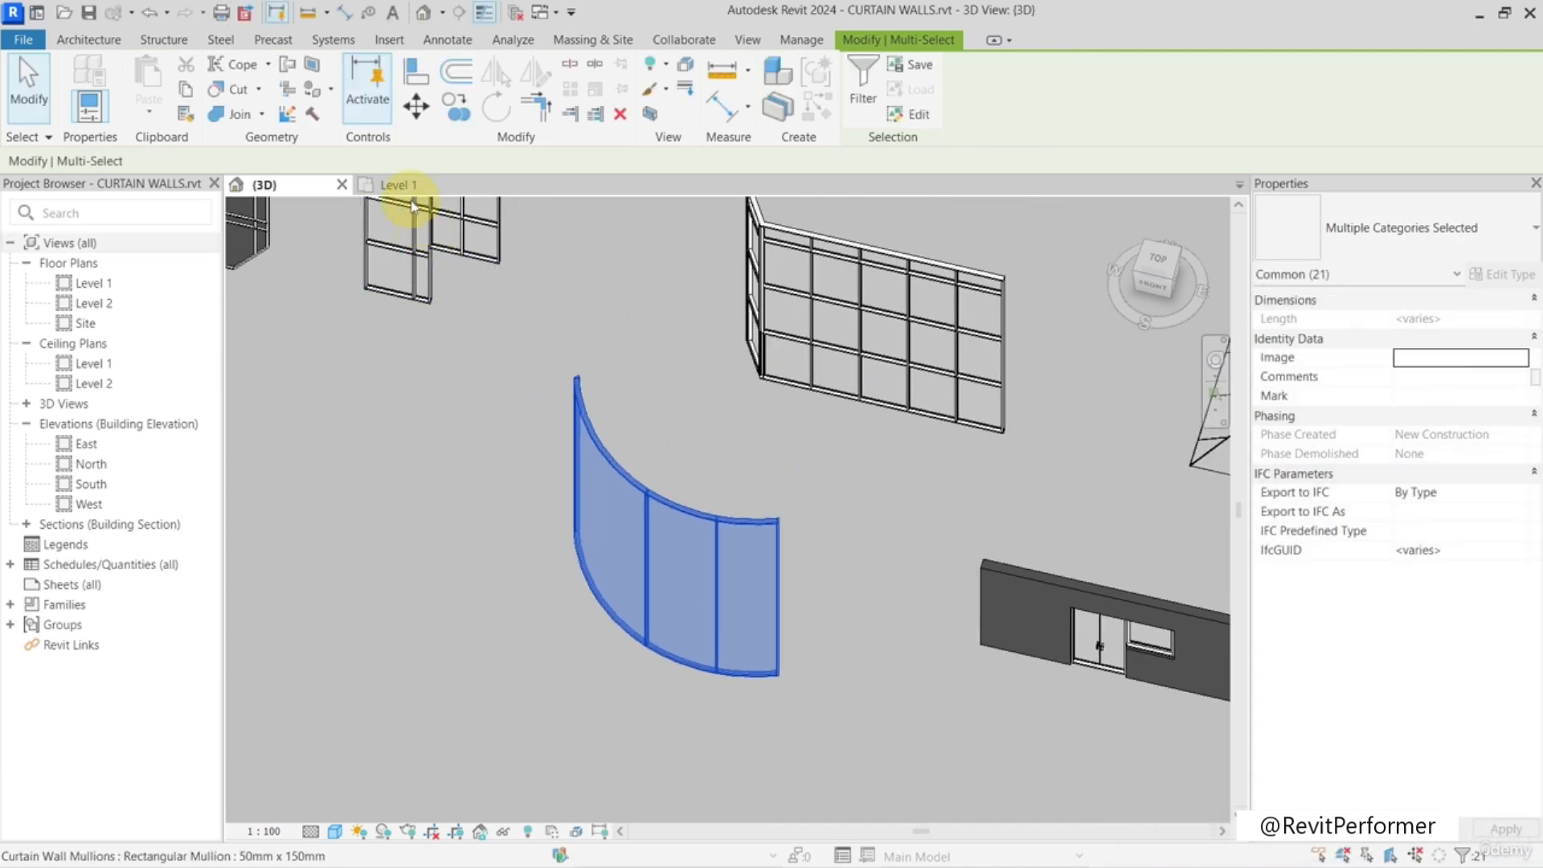
left_click(667, 40)
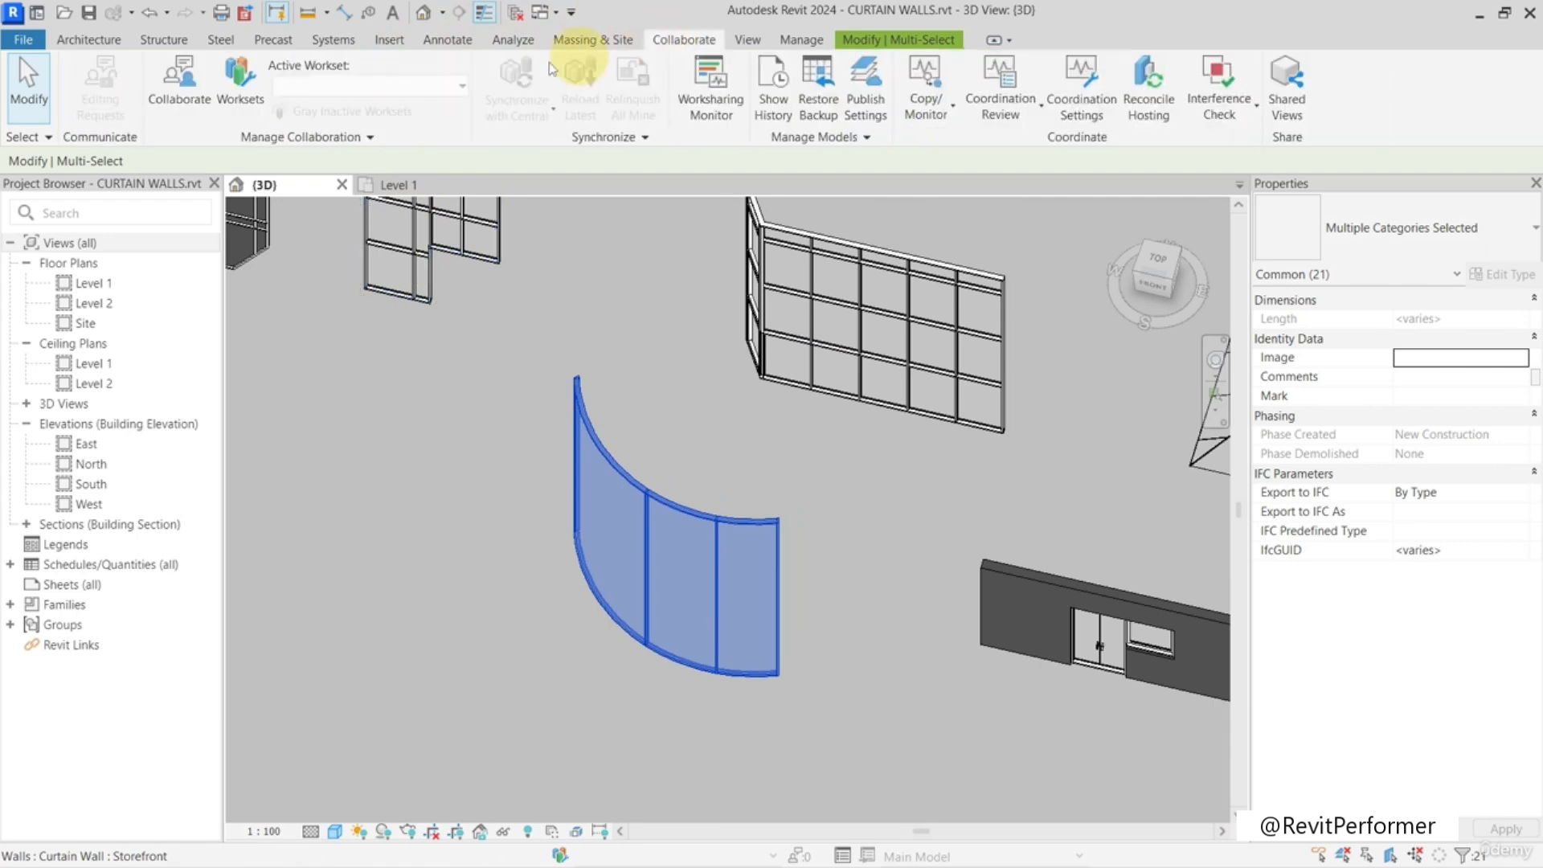
left_click(239, 88)
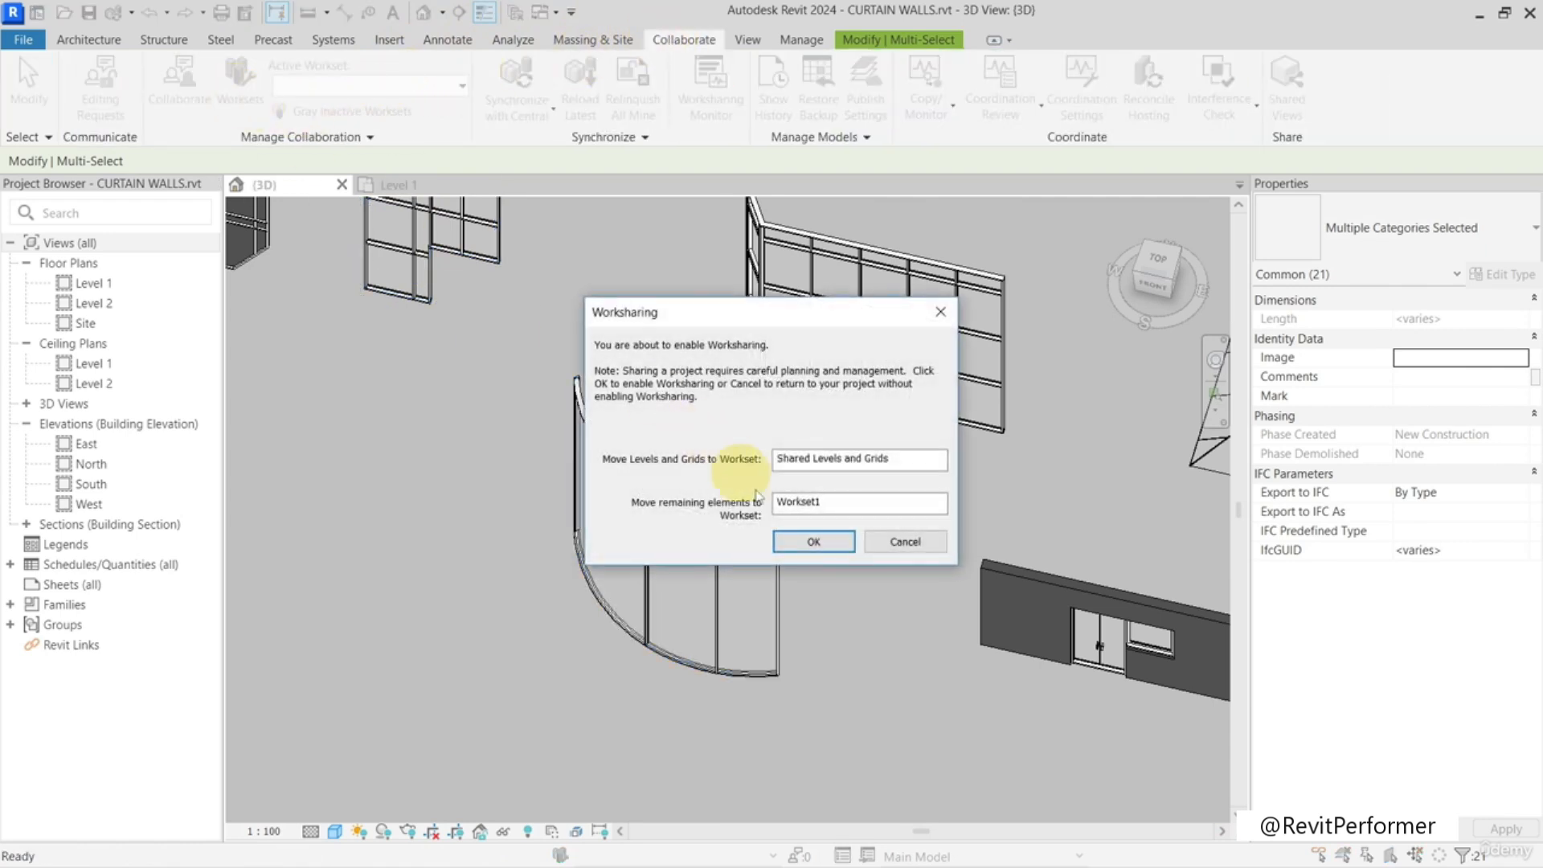
left_click(812, 542)
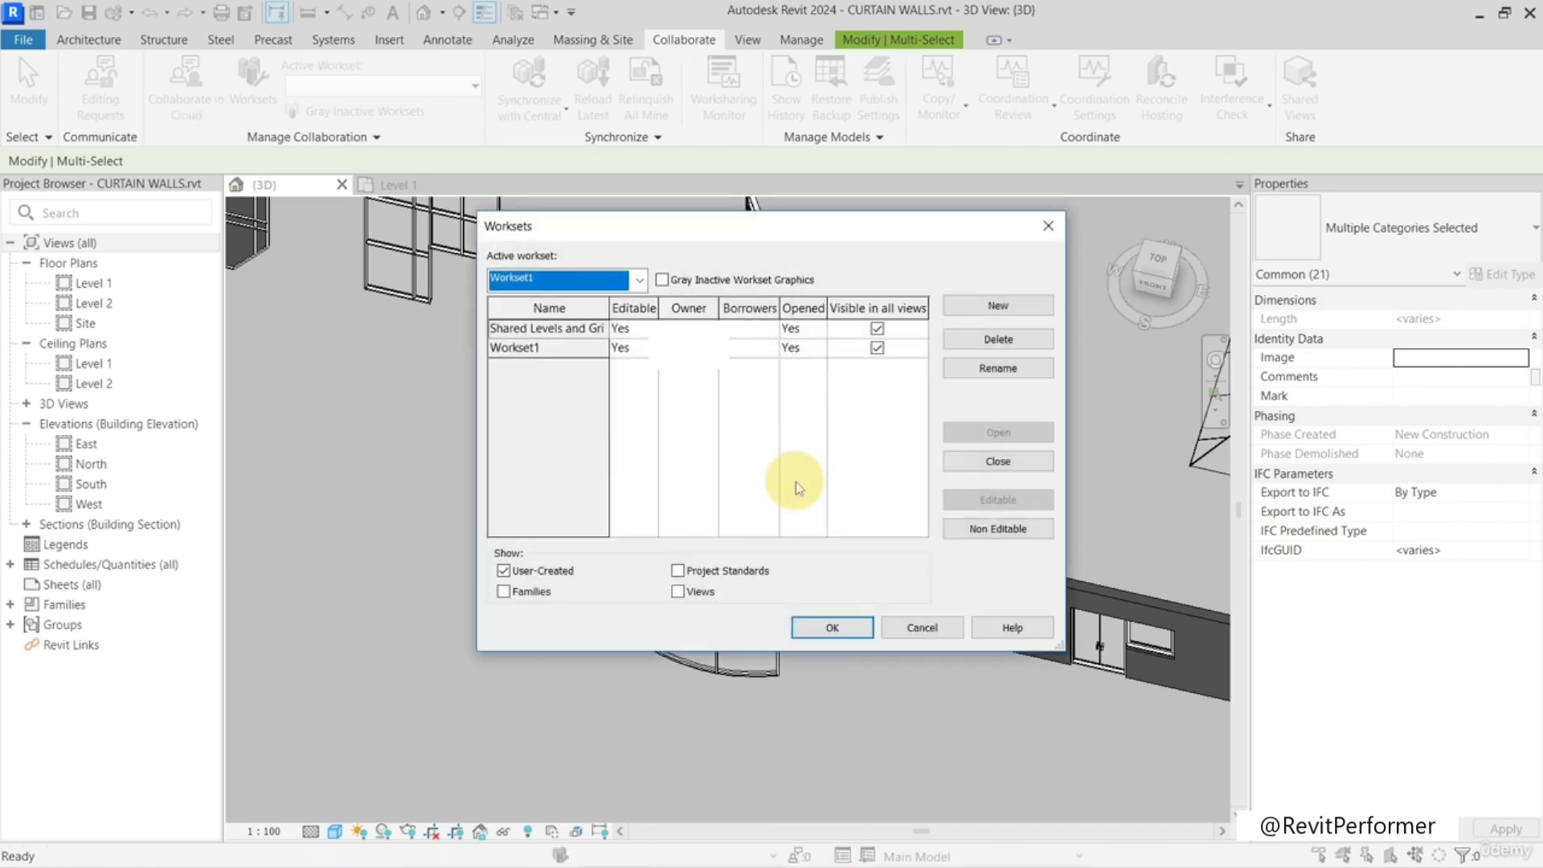
left_click(806, 628)
left_click(806, 630)
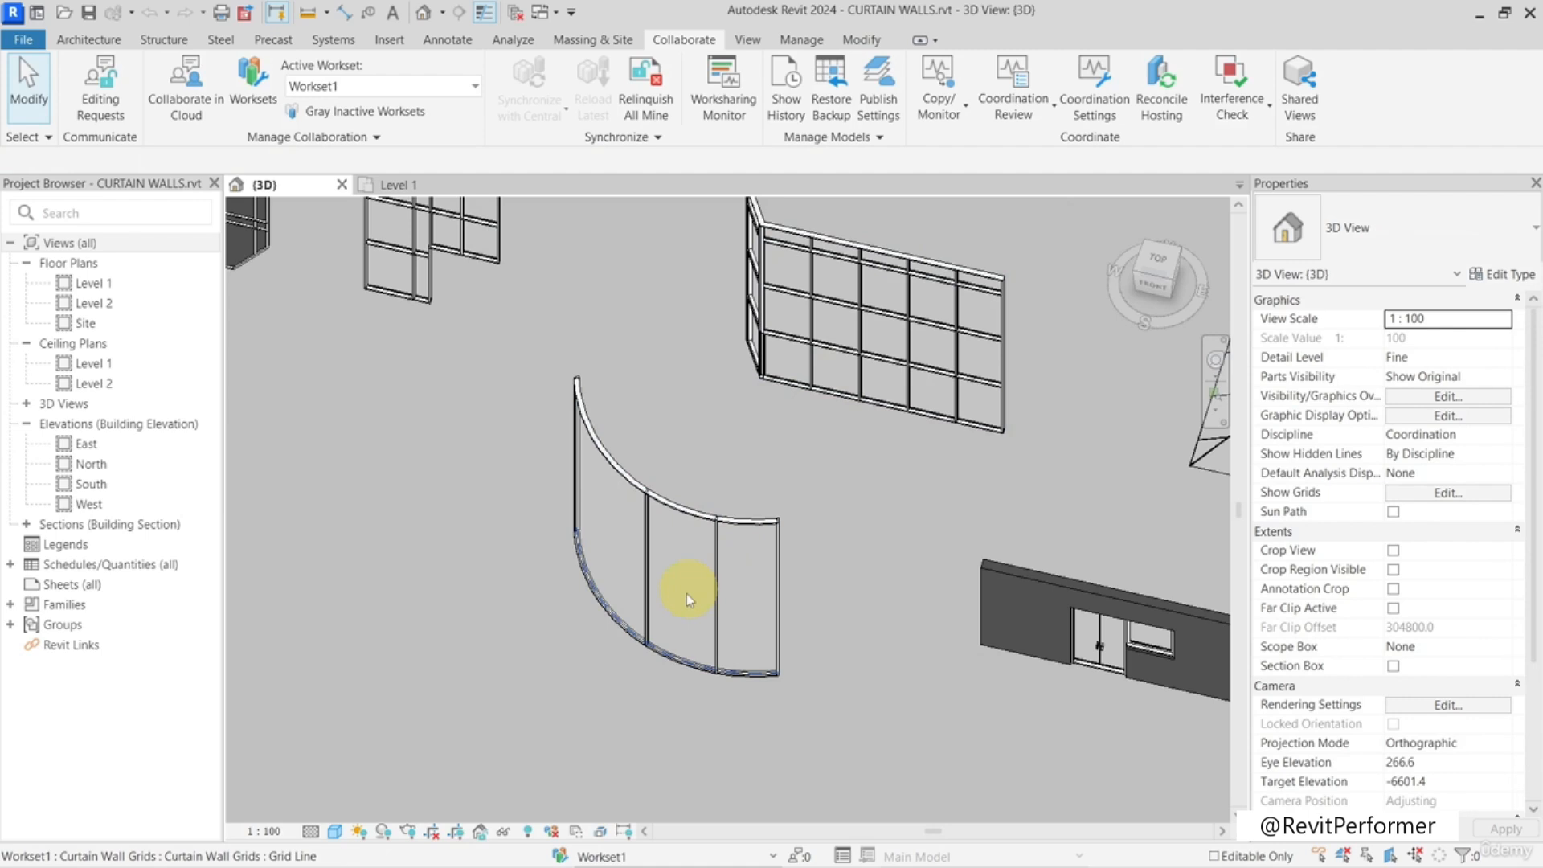
- Select an interior vertical mullion and the middle panel of the curved curtain wall to check their Workset property
scroll(687, 593, "up", 4)
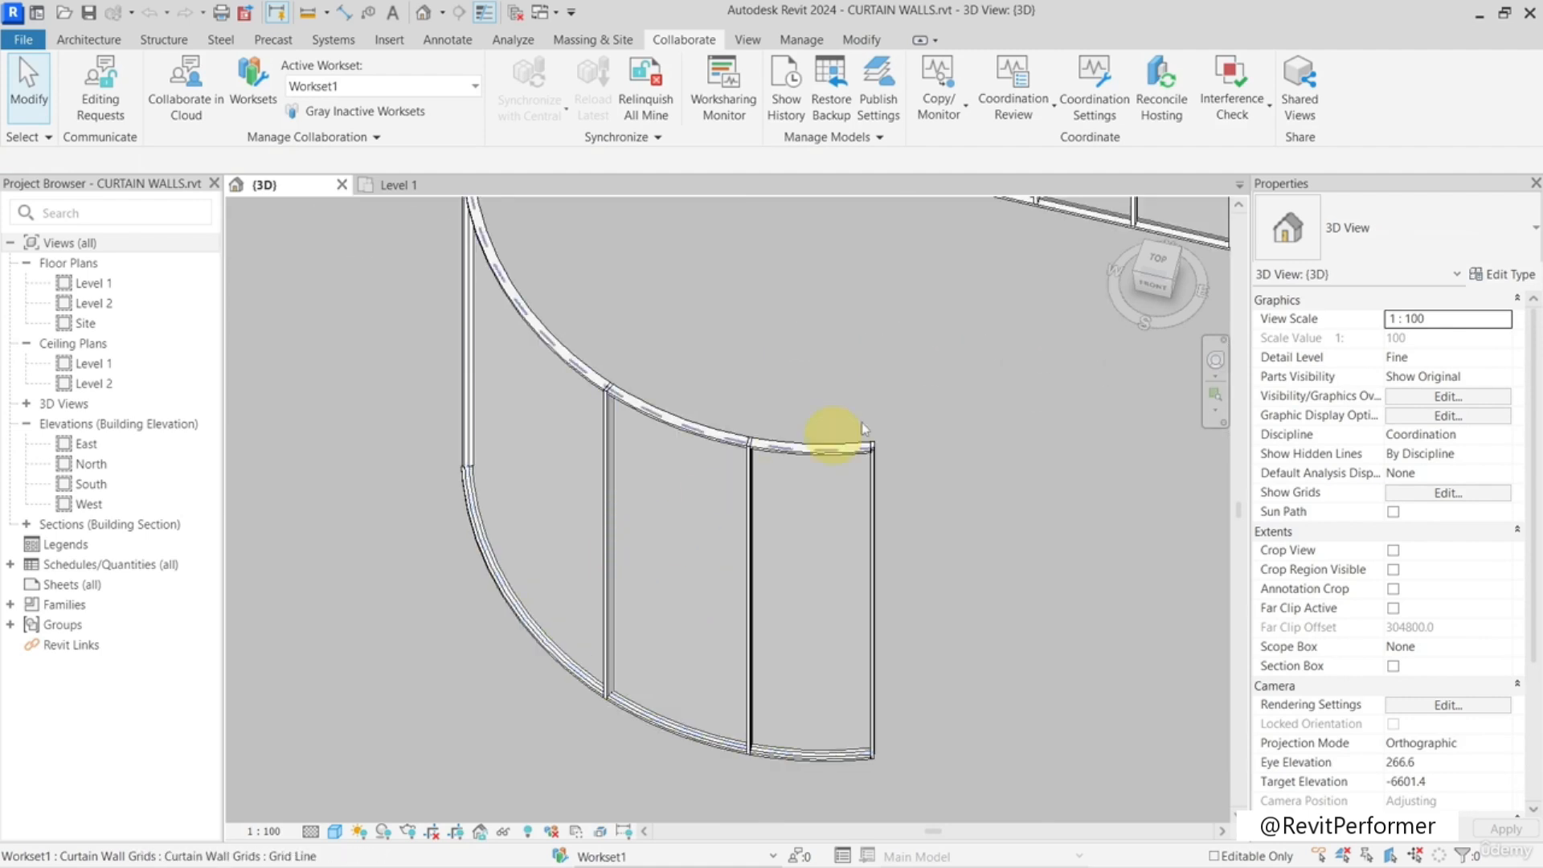
left_click(755, 529)
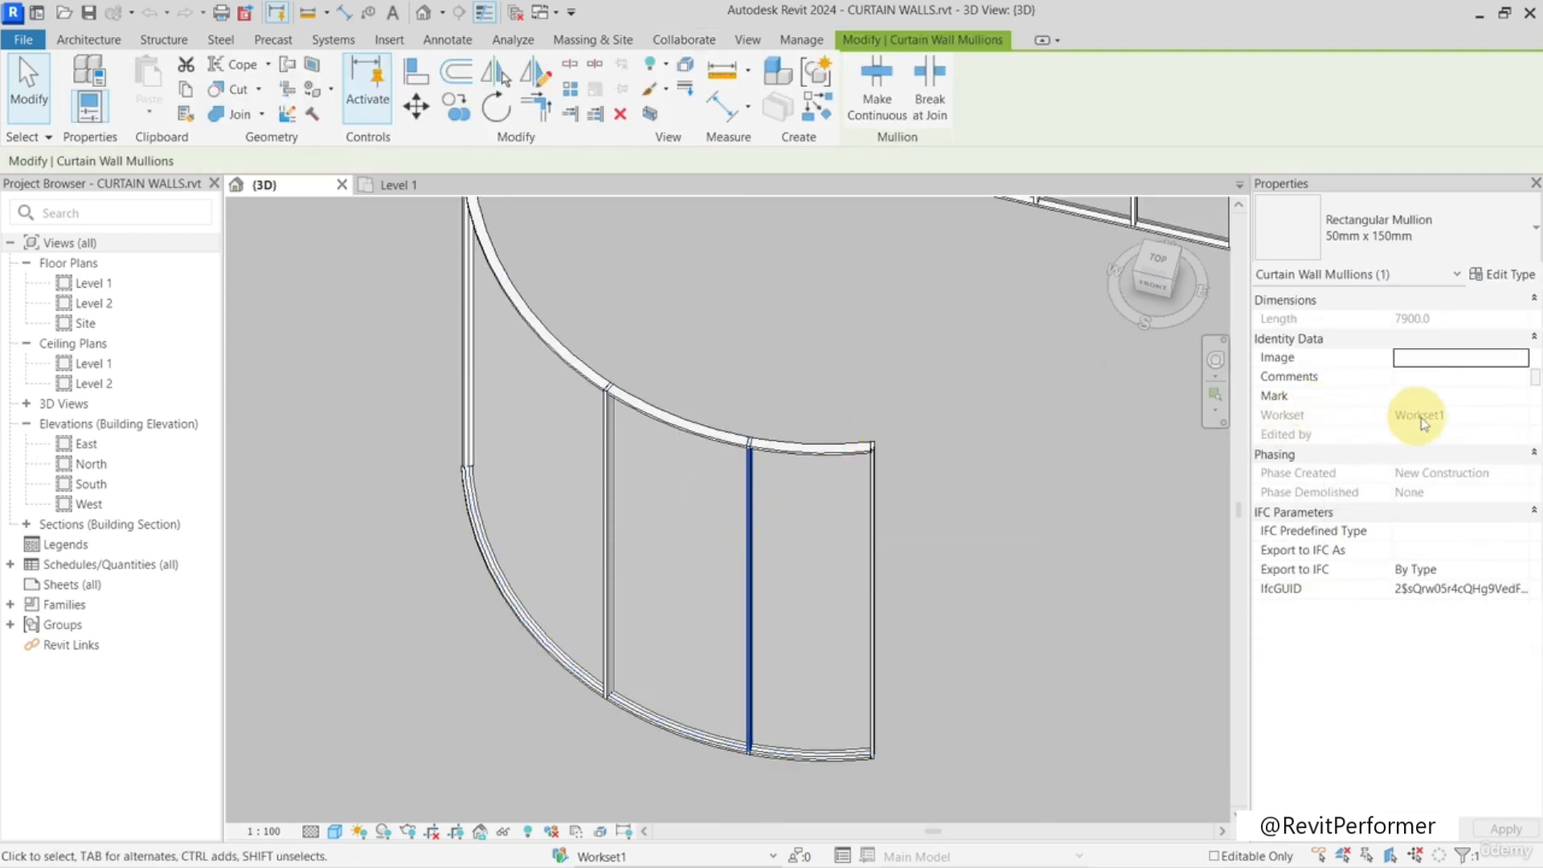
key("Tab")
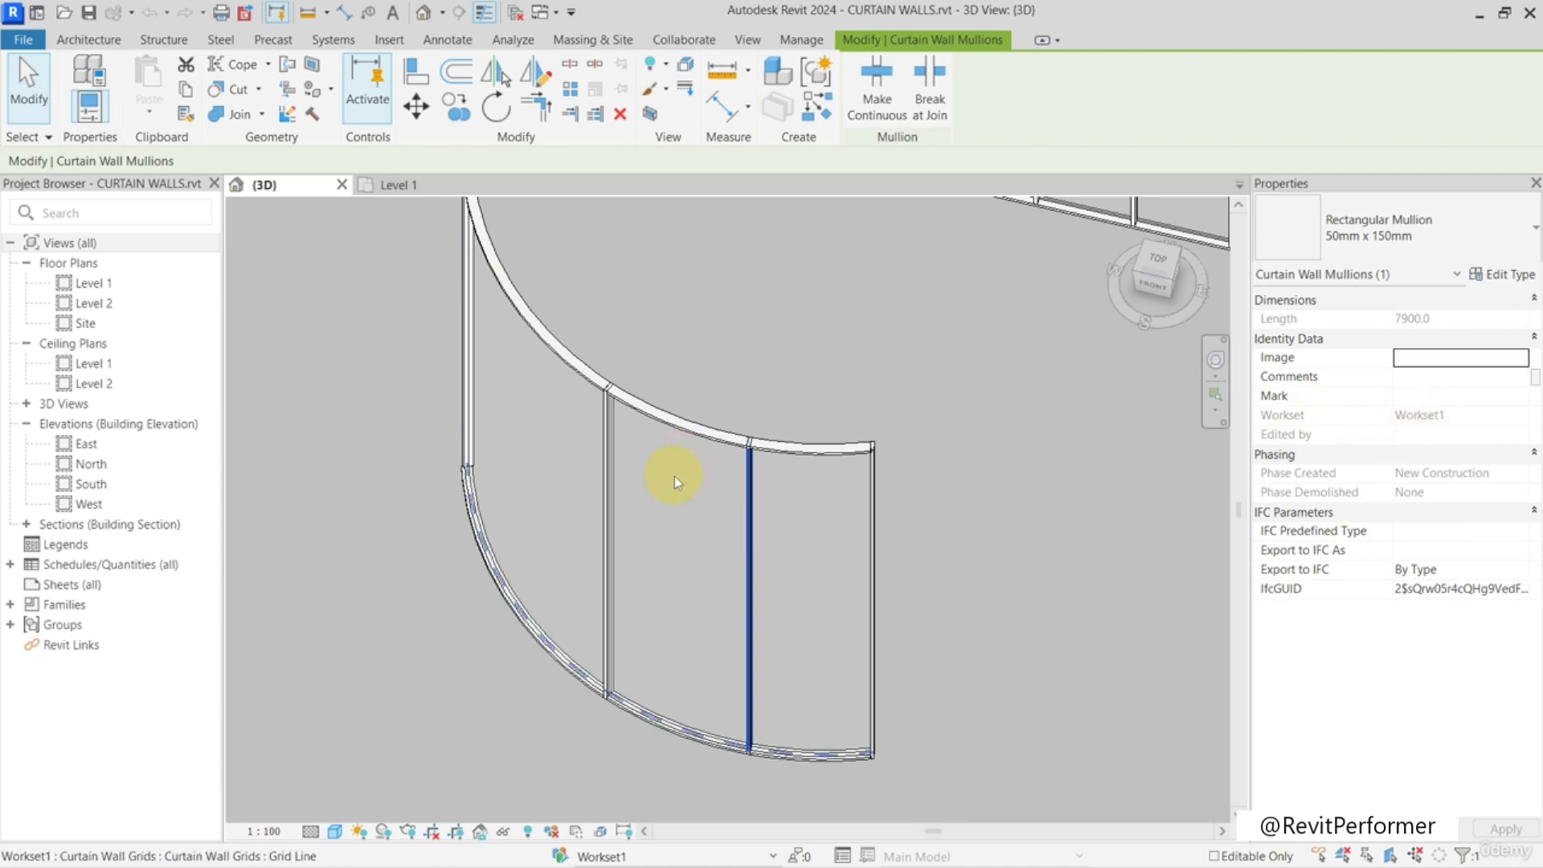
left_click(673, 476)
key("Tab")
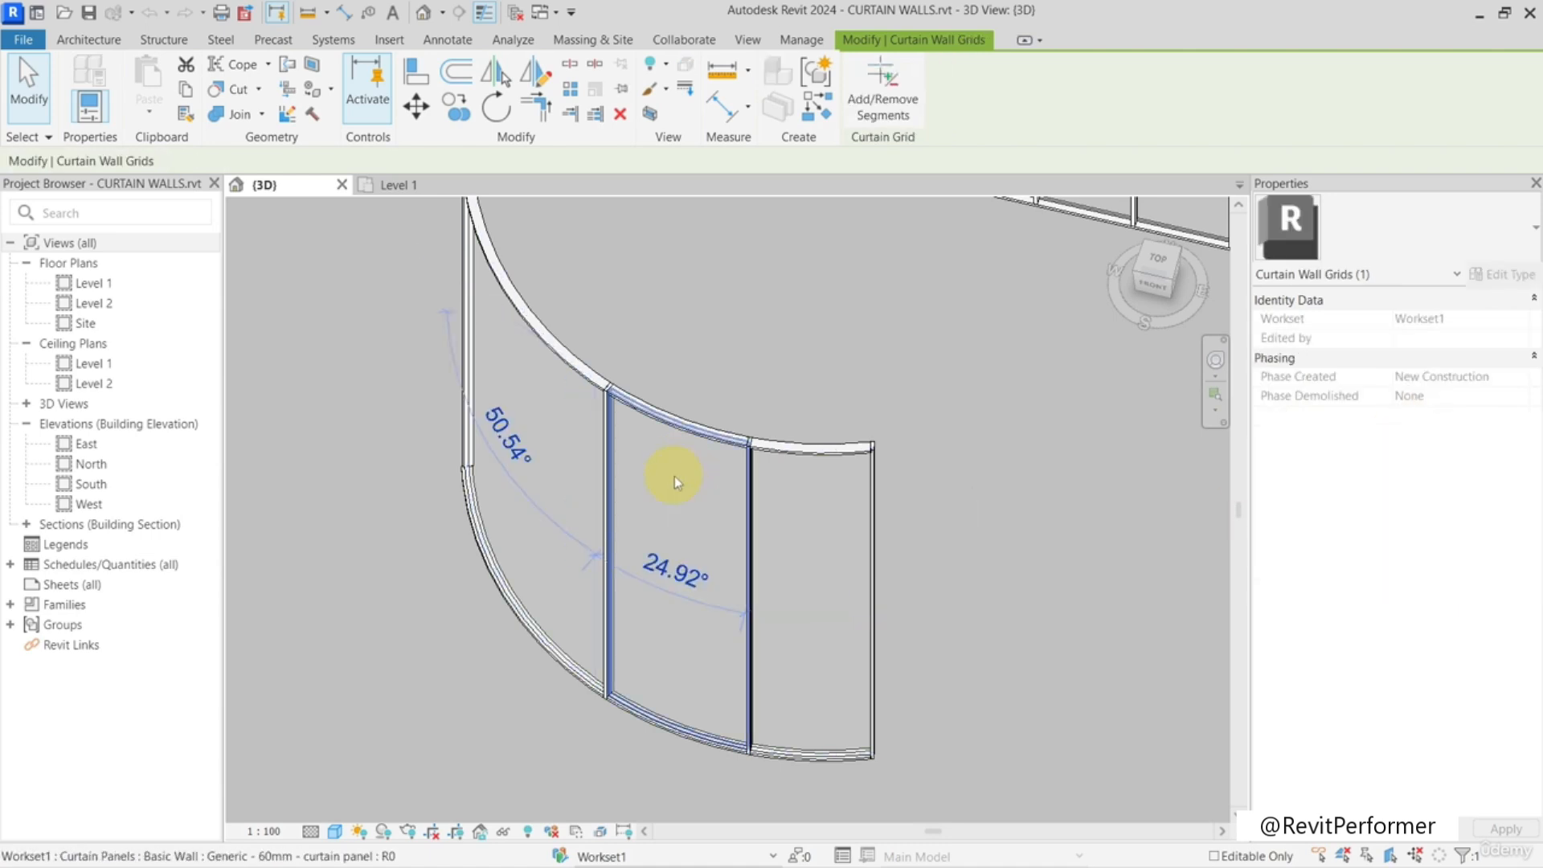
left_click(674, 476)
- Select the double glass door in the solid wall to check its Workset property
scroll(806, 551, "down", 3)
middle_click_drag(784, 558, 418, 532)
scroll(924, 603, "up", 4)
key("Tab")
key("Tab")
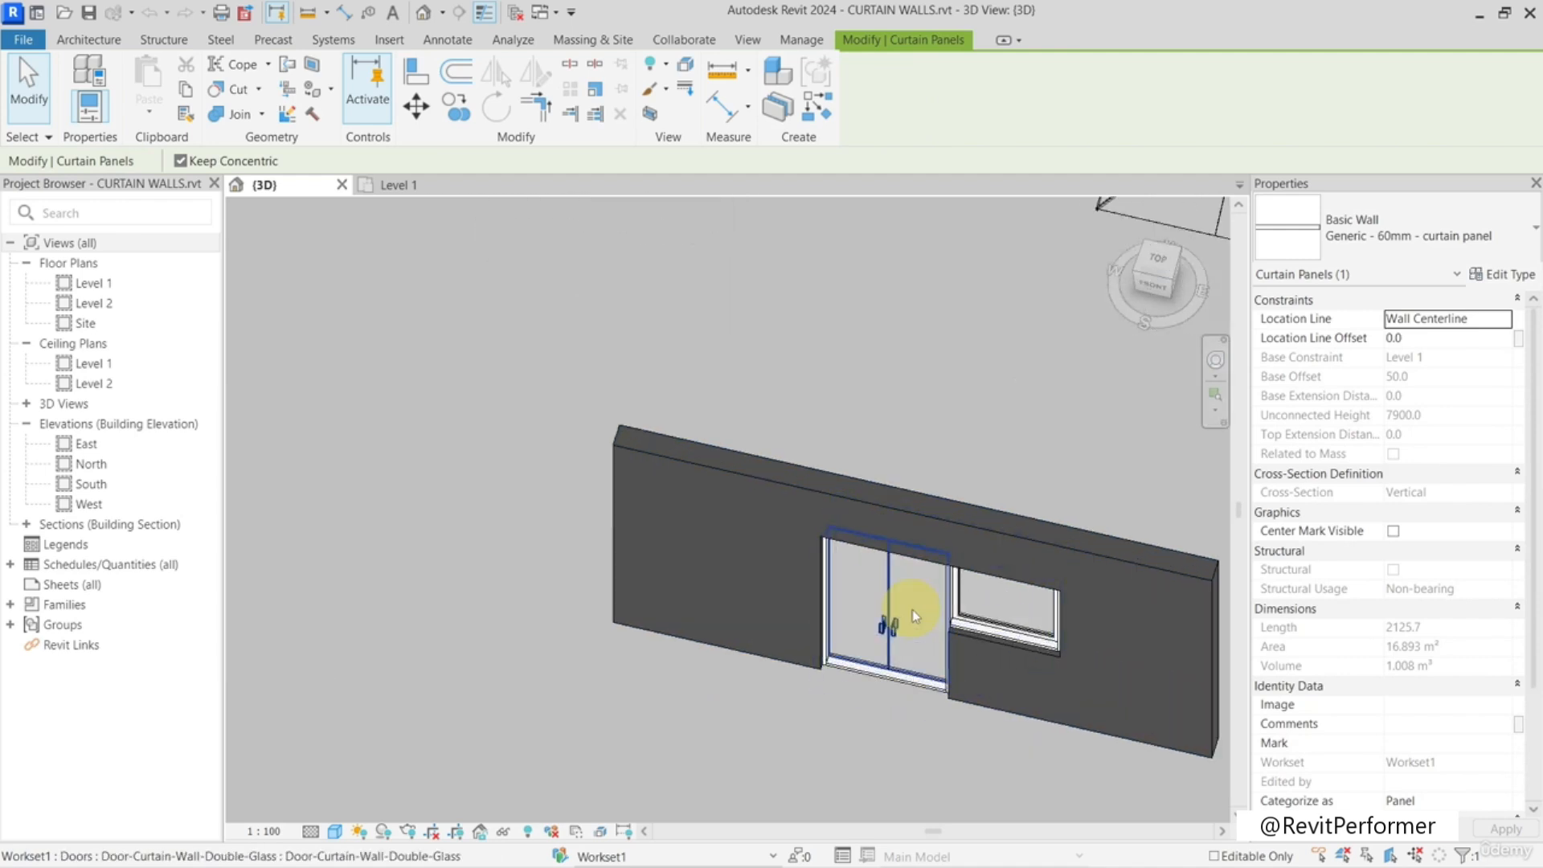
left_click(913, 610)
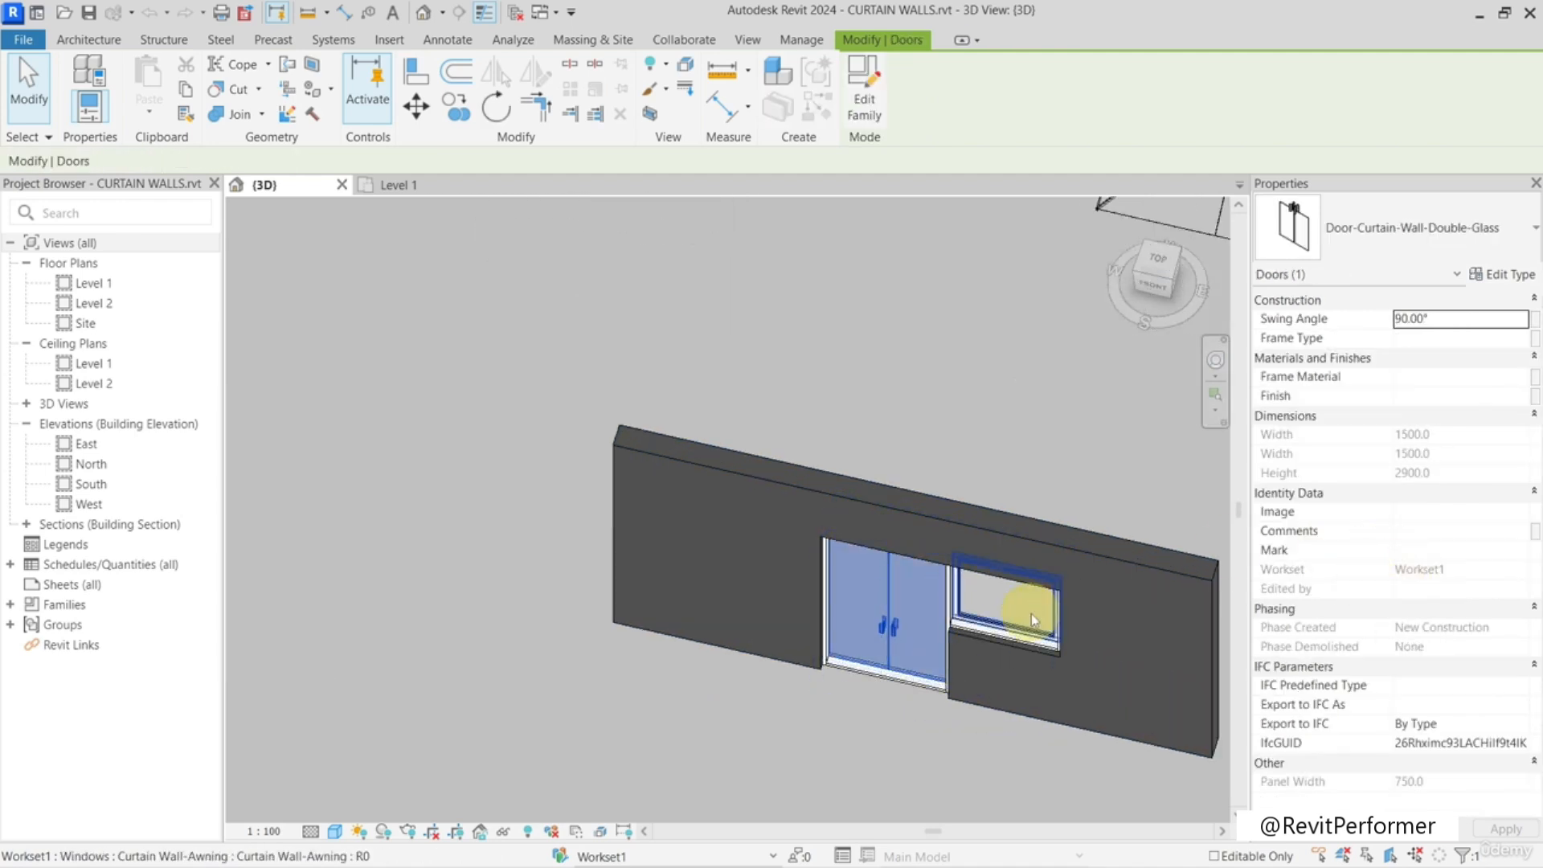
- Select the whole curved curtain wall and one of its end panels to compare their Workset properties
scroll(1030, 614, "down", 4)
middle_click_drag(672, 517, 764, 562, "shift")
scroll(665, 599, "up", 3)
left_click(735, 473)
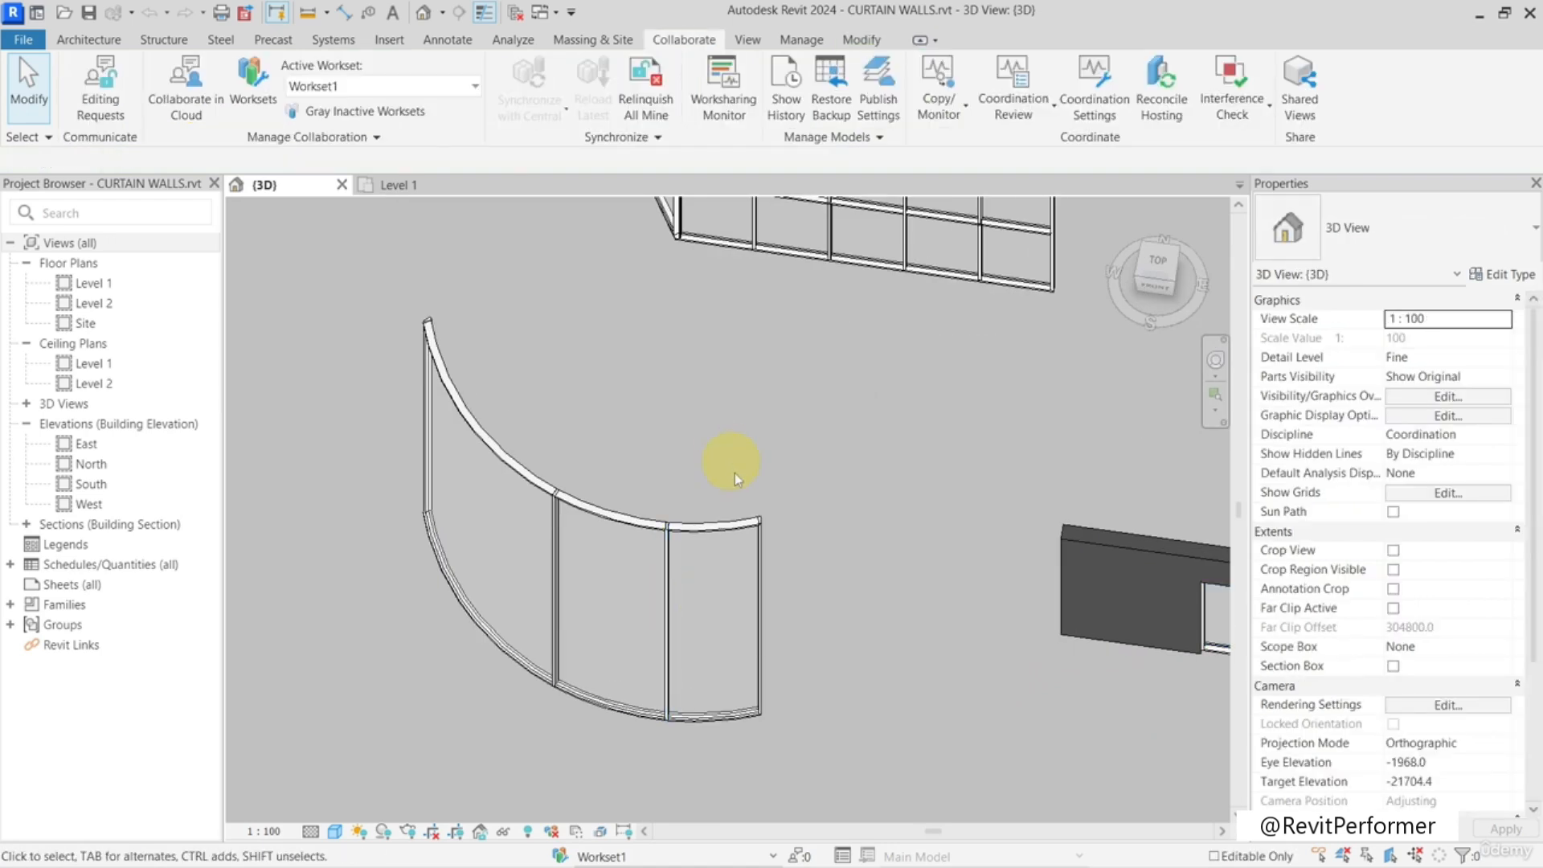
left_click(750, 555)
scroll(749, 556, "down", 1)
middle_click_drag(749, 558, 674, 502)
middle_click_drag(673, 501, 565, 462, "shift")
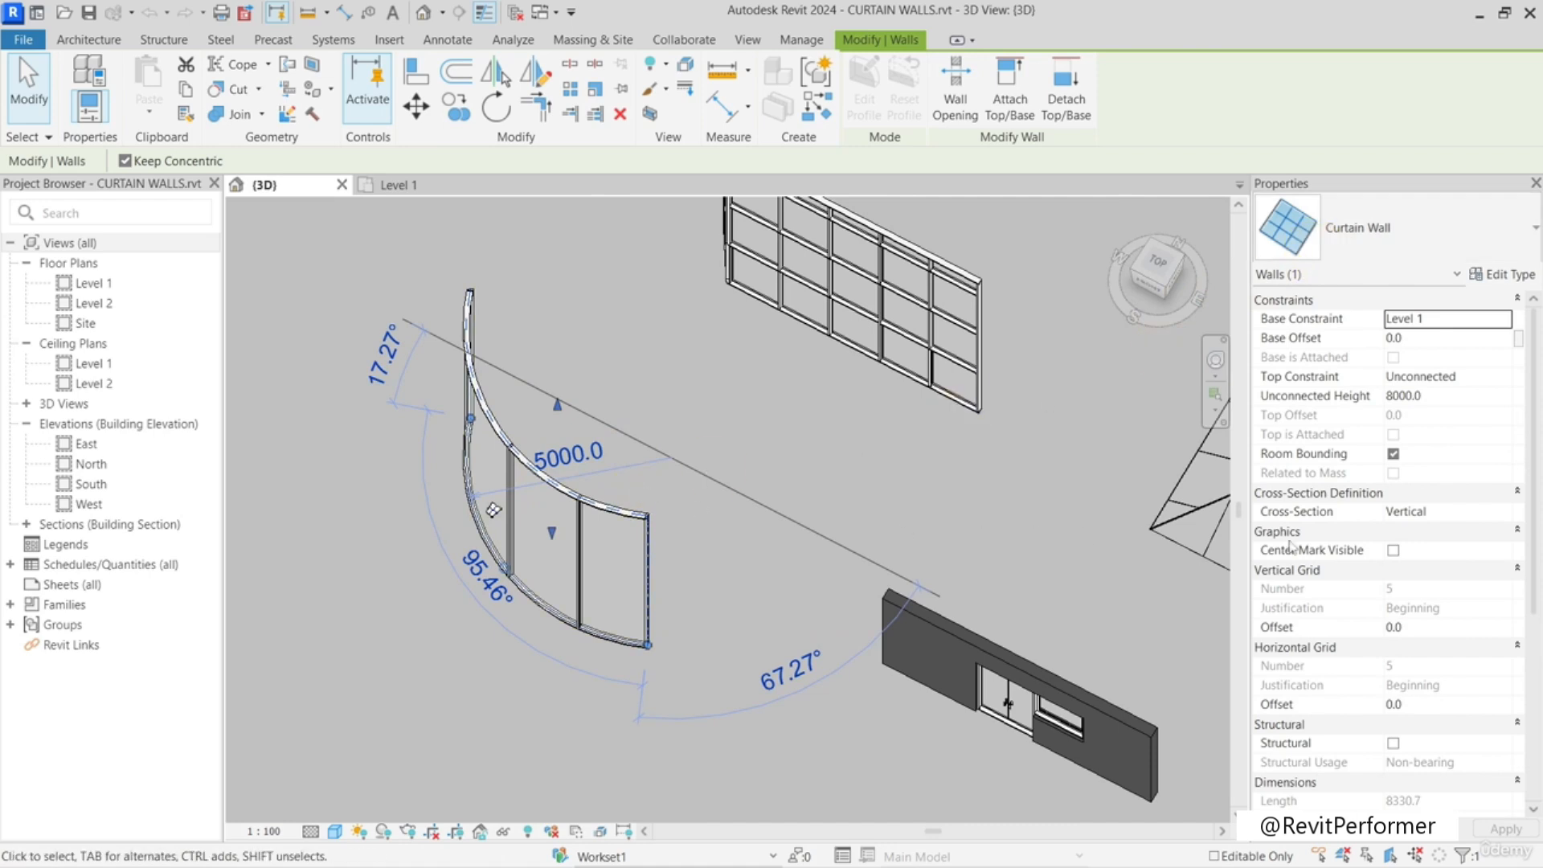
scroll(1346, 555, "down", 3)
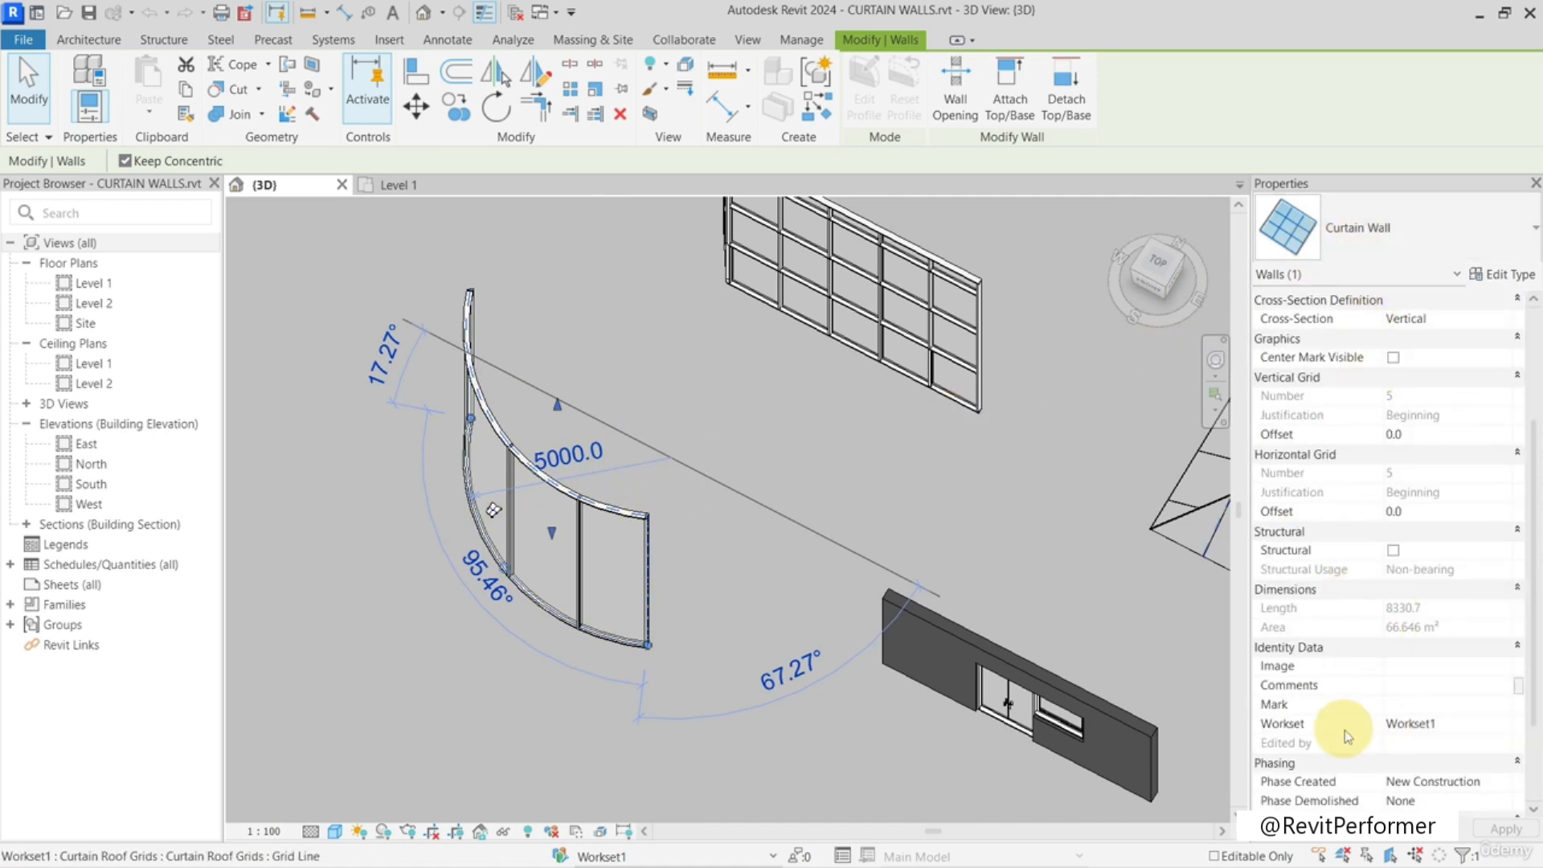
left_click(621, 593)
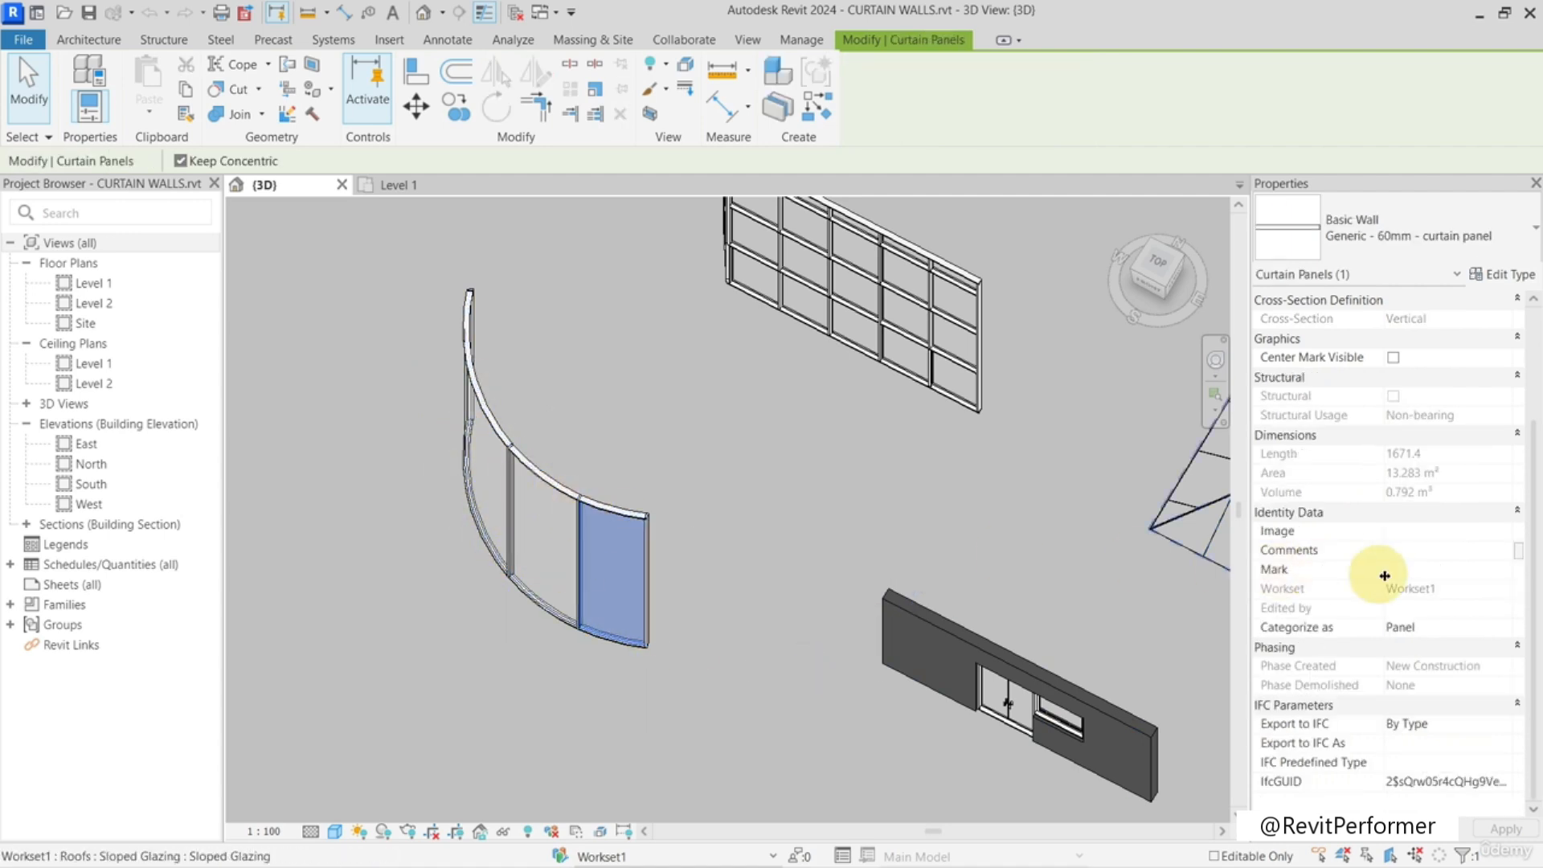
key("Escape")
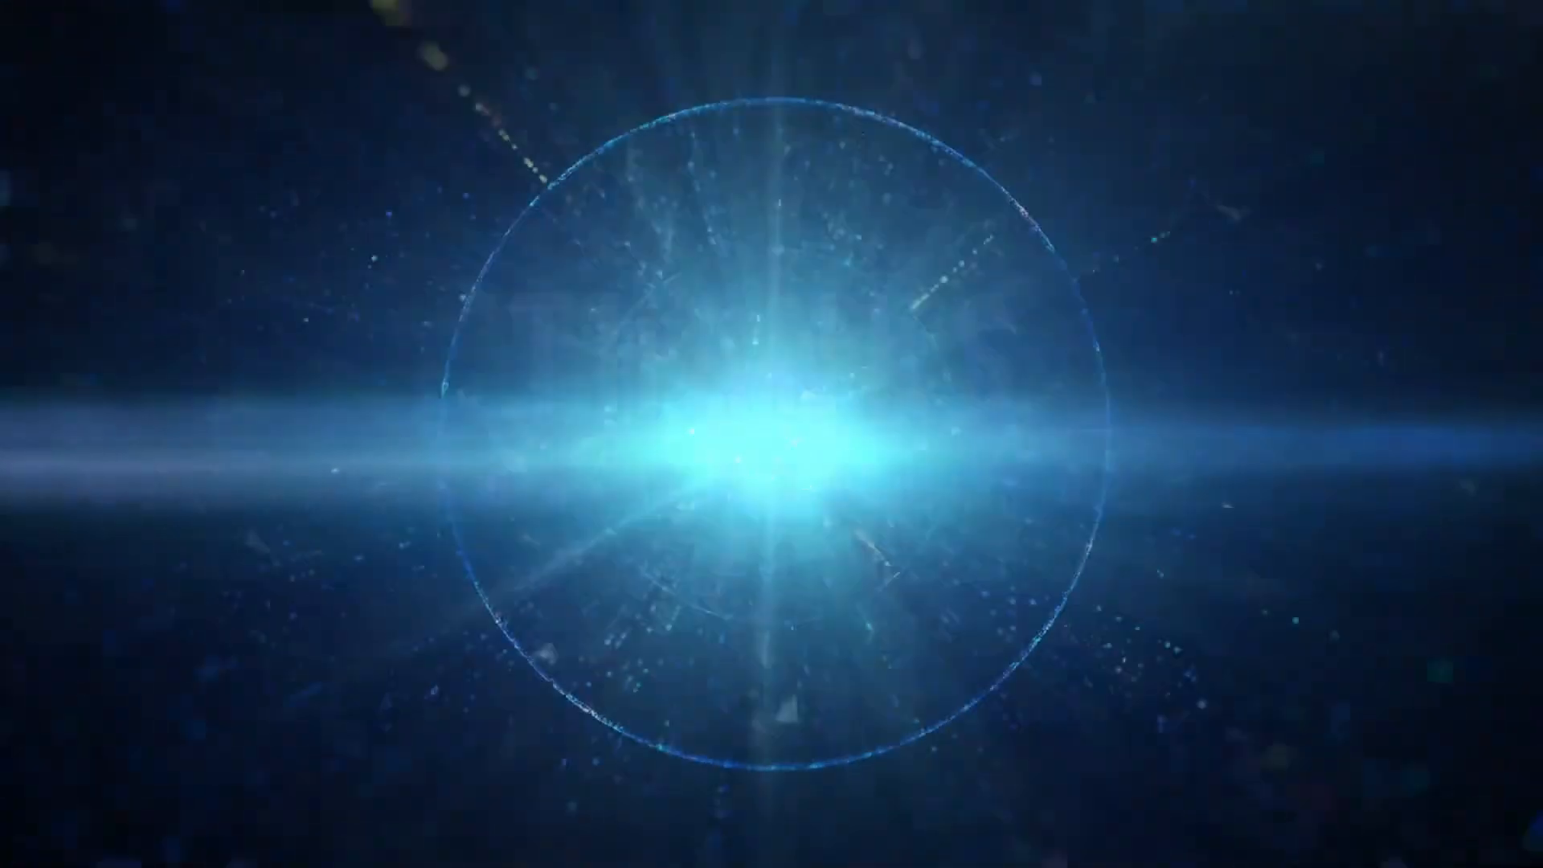